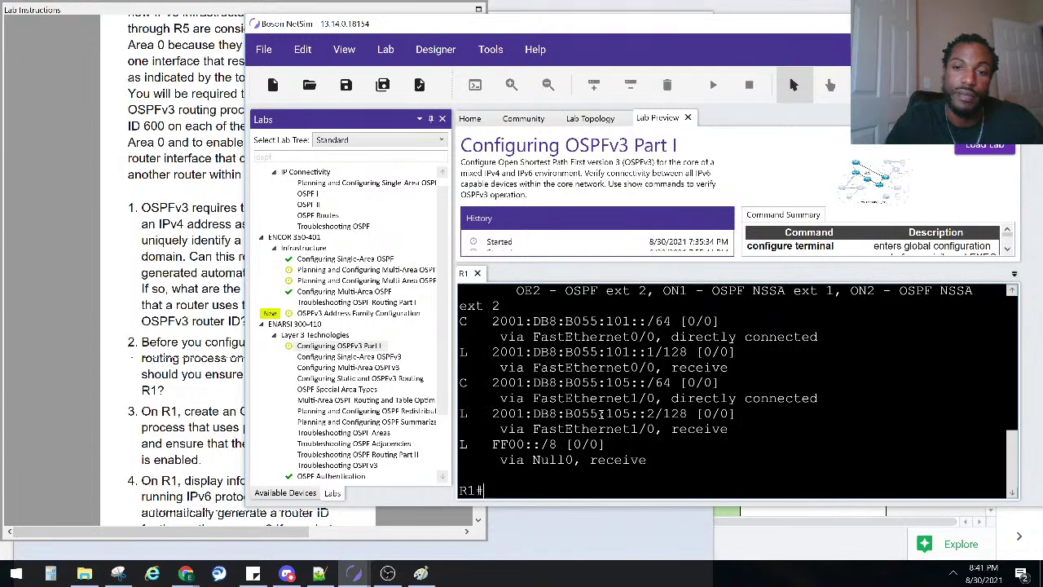
- Review the IPv6 routing table output in R1's console, including the route codes and the connected and local routes
scroll(669, 415, "up", 4)
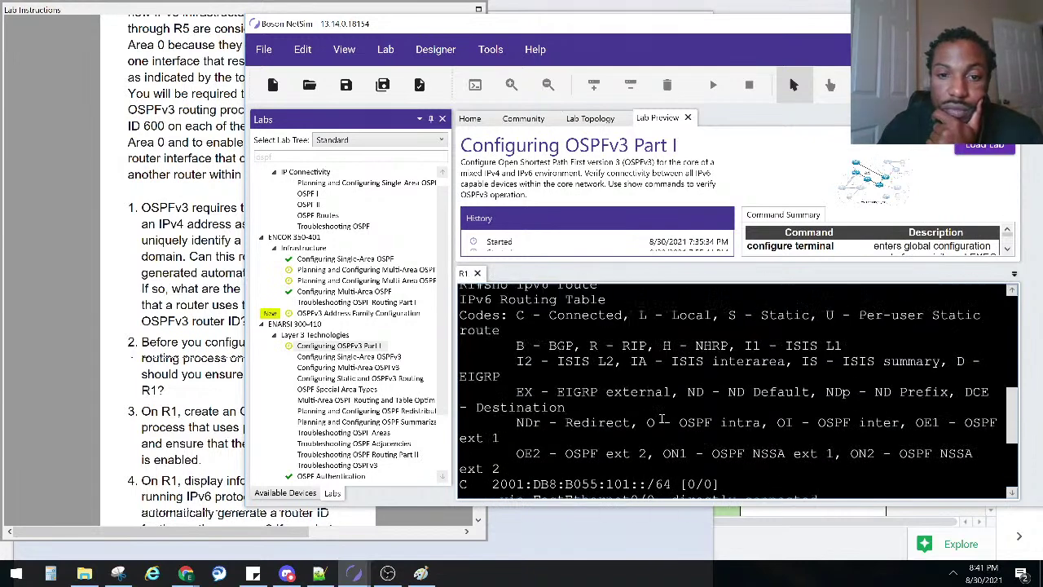
scroll(662, 420, "up", 1)
scroll(656, 411, "down", 5)
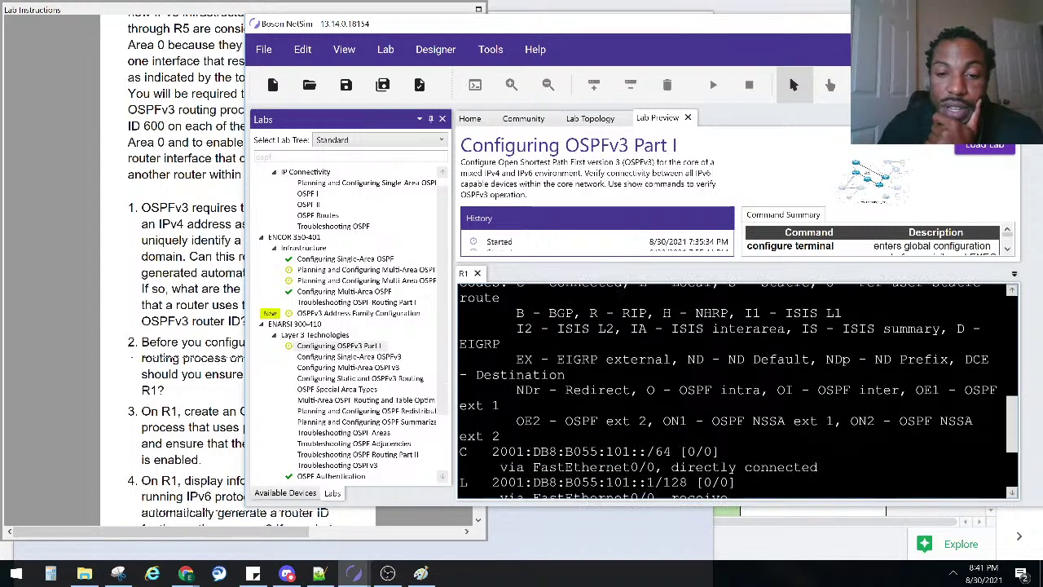
scroll(653, 403, "up", 2)
scroll(652, 402, "up", 6)
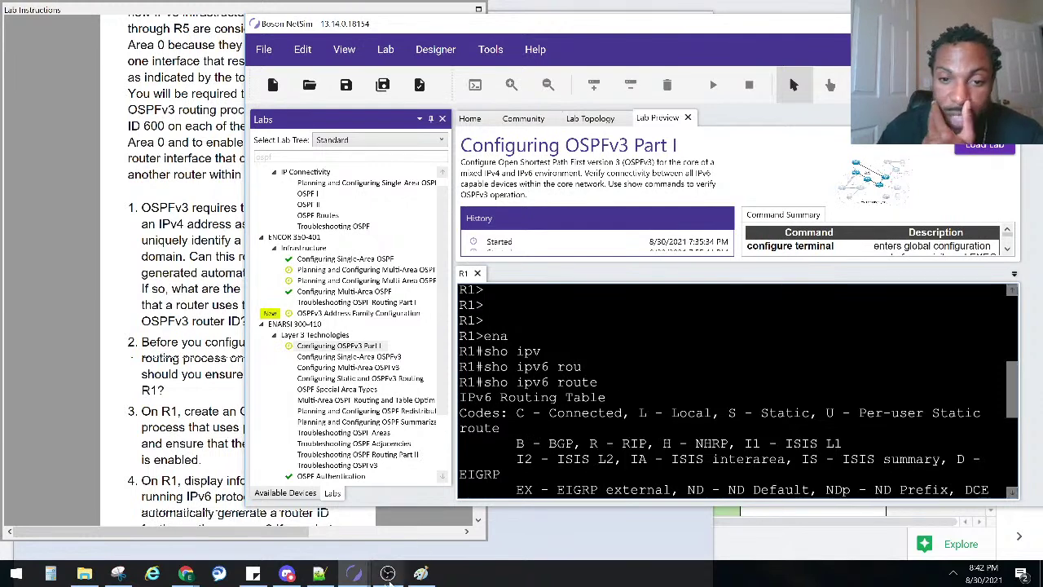
scroll(697, 369, "down", 5)
key("Return")
key("Return")
key("Return")
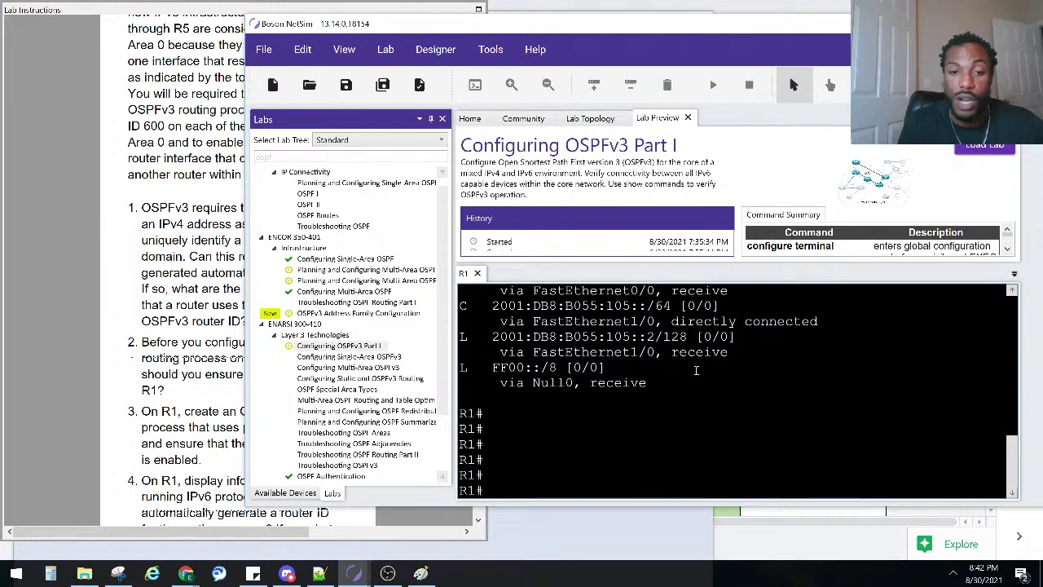
- Enter global configuration mode on R1 and enable IPv6 unicast routing with ipv6 unicast-routing
type("conf")
key("Tab")
type("t")
key("Return")
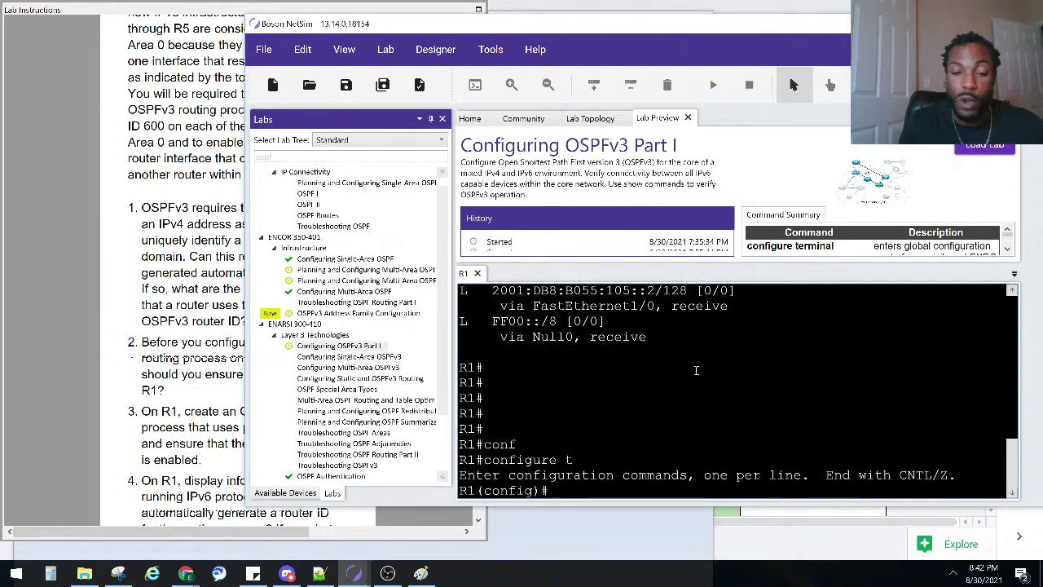
type("ipv")
key("Tab")
type("un")
key("Tab")
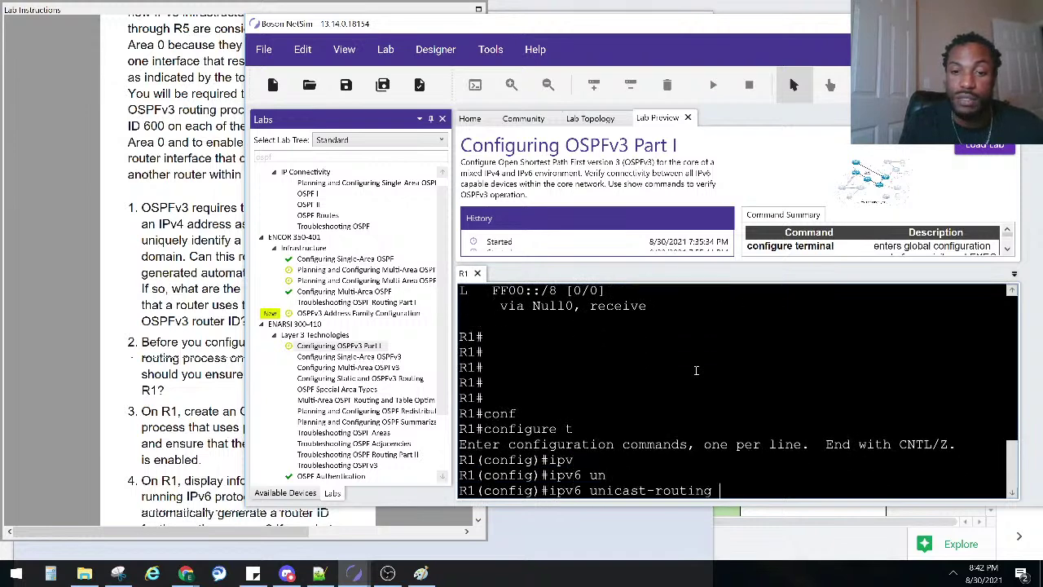
key("Return")
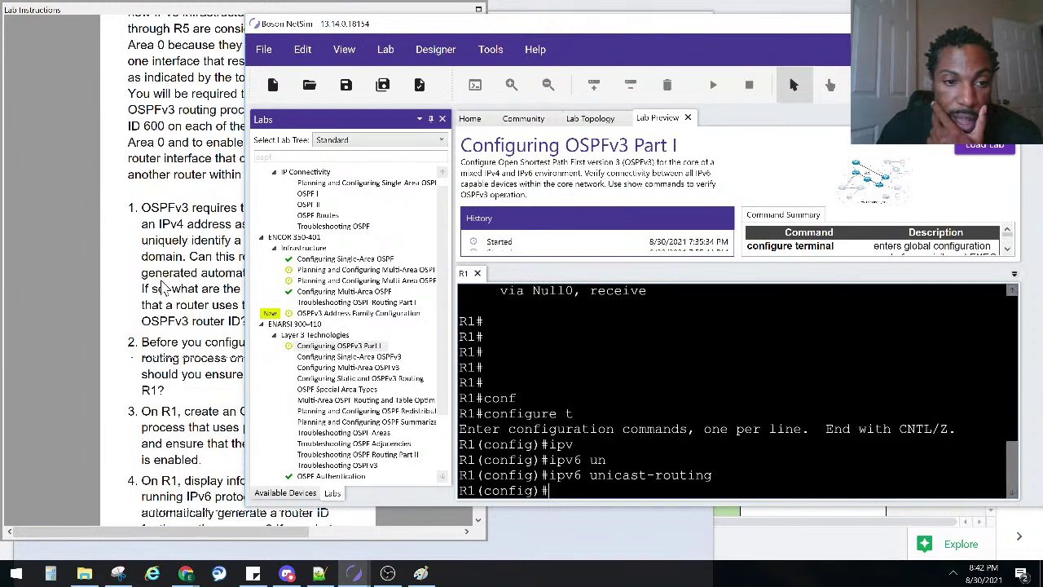
- Create an OSPFv3 routing process with process ID 600 on R1, as task 3 of the lab instructions requires
left_click(163, 290)
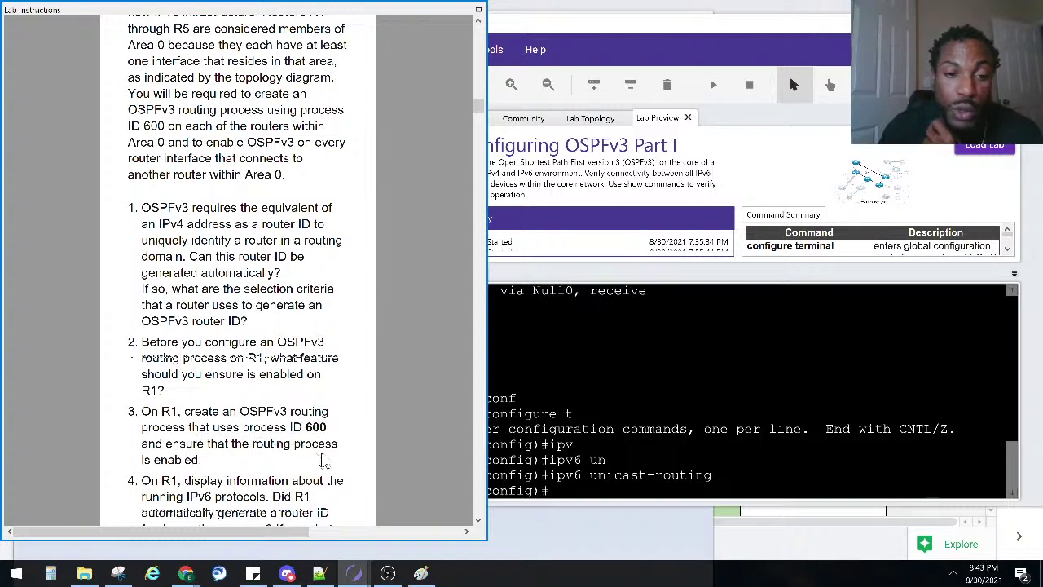
left_click(573, 413)
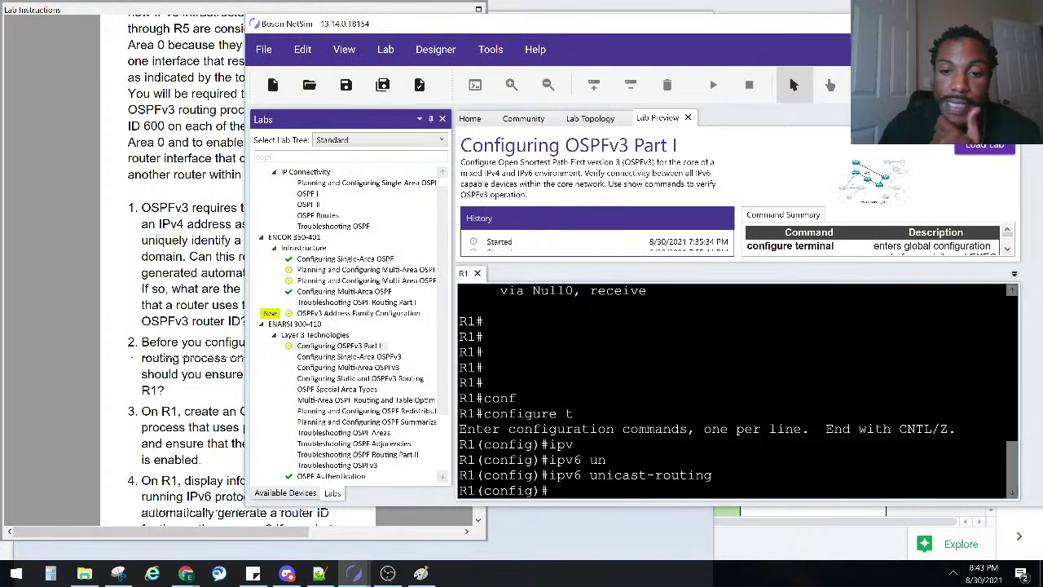
key("Return")
key("Return")
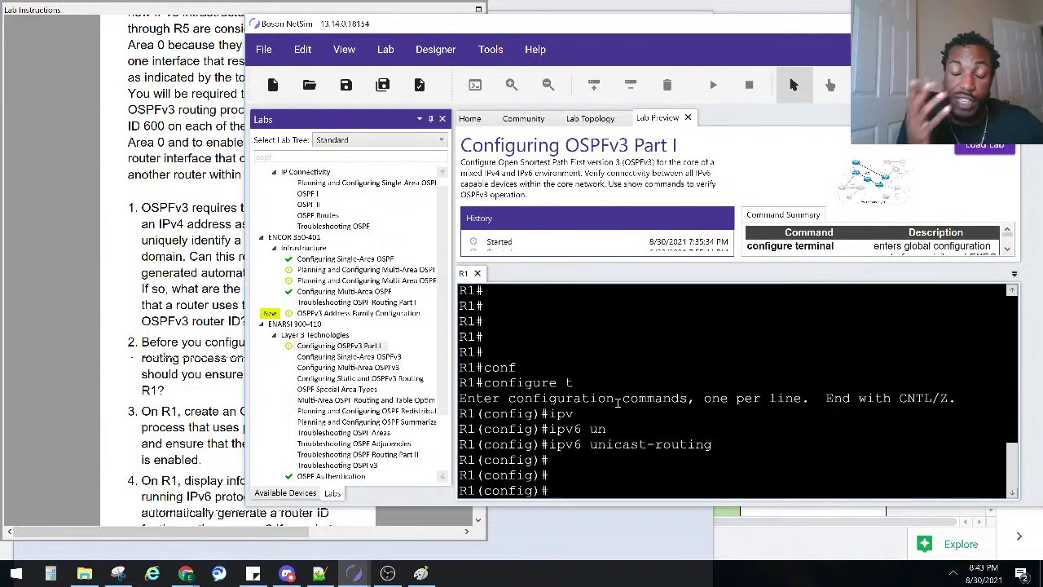
type("rou")
key("Tab")
type("ter")
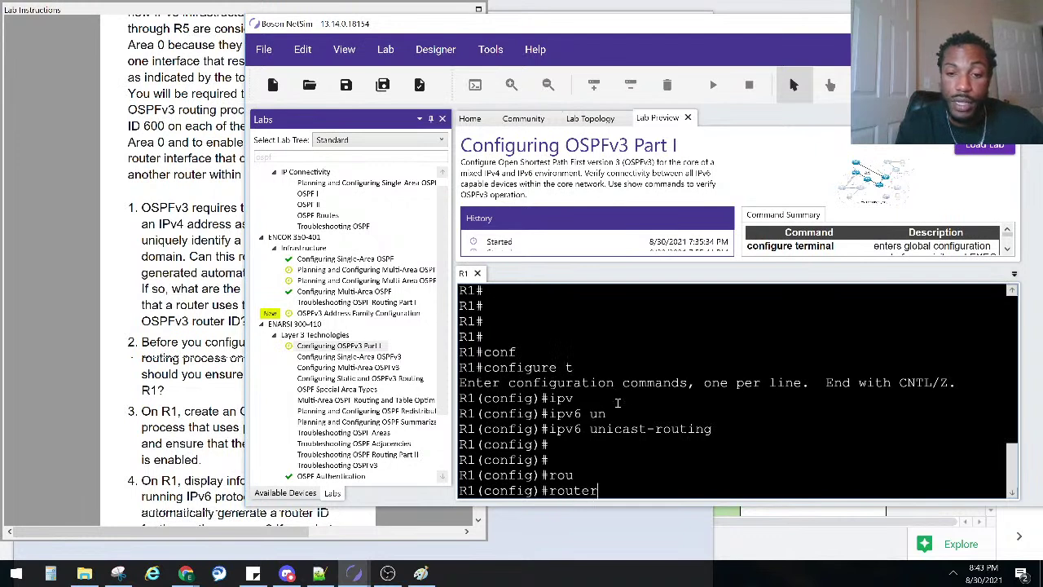
type(" os")
key("Tab")
type("pfv")
key("Tab")
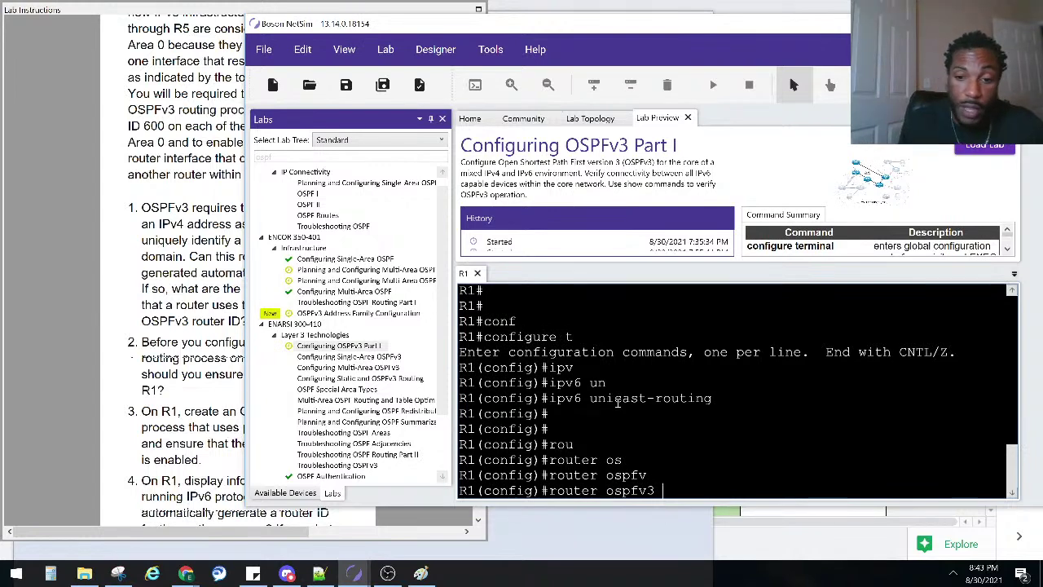
type("600")
key("Return")
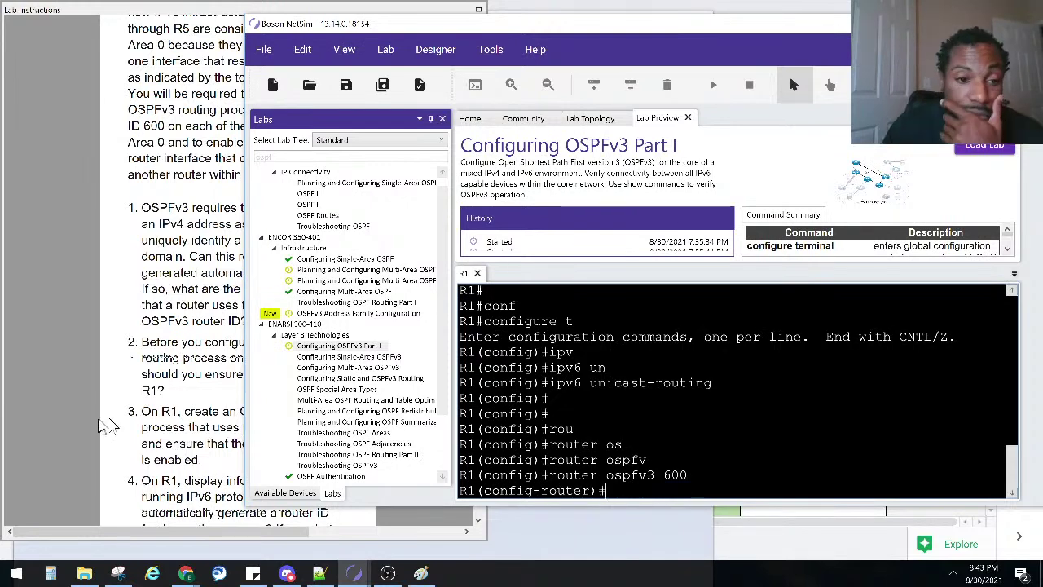
- Review R1's earlier console output and read tasks 4 and 5 in the lab instructions
left_click(159, 413)
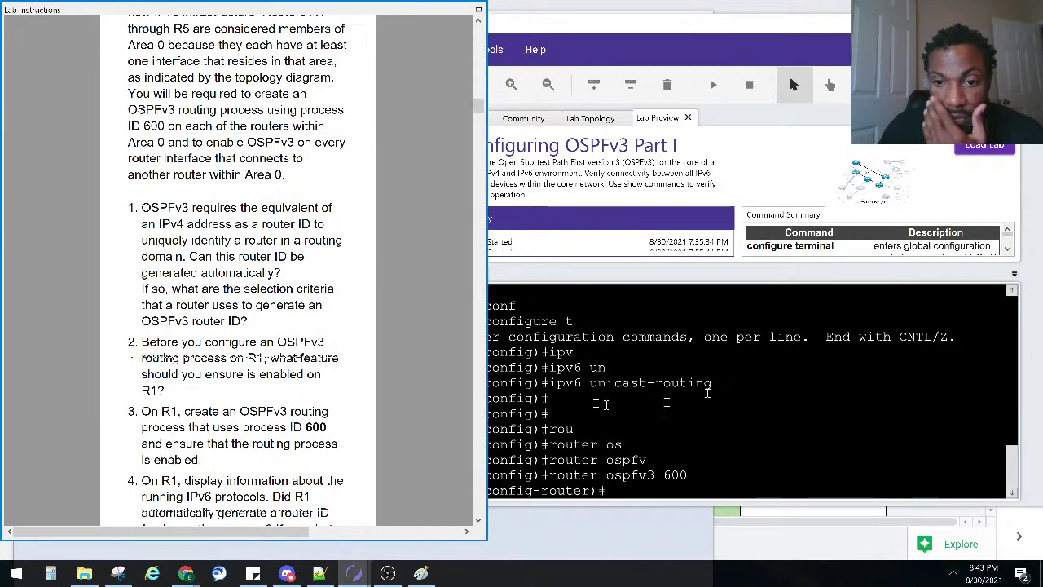
left_click_drag(714, 383, 557, 383)
left_click(595, 439)
scroll(595, 438, "up", 5)
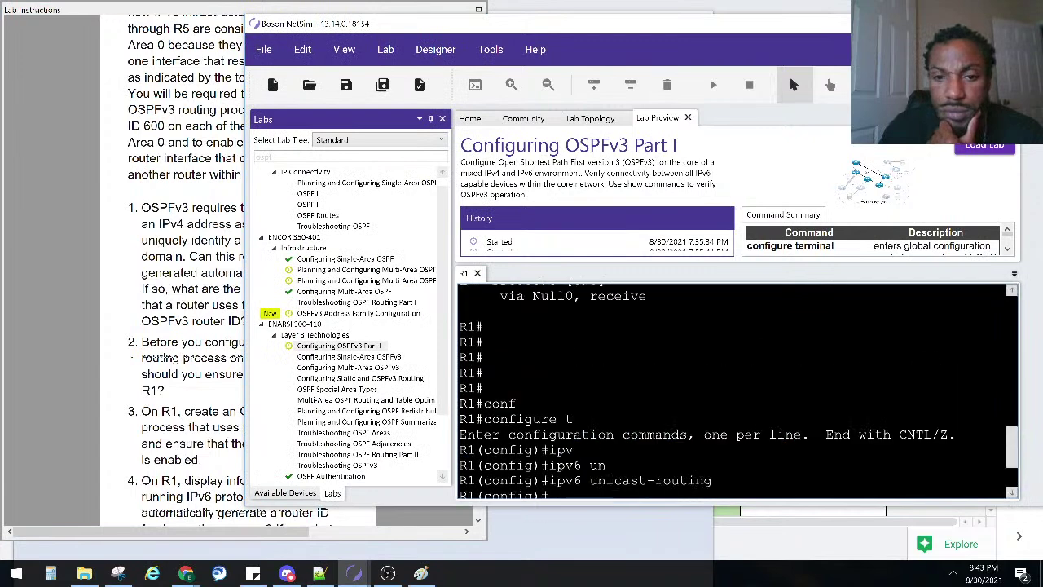
scroll(595, 438, "up", 2)
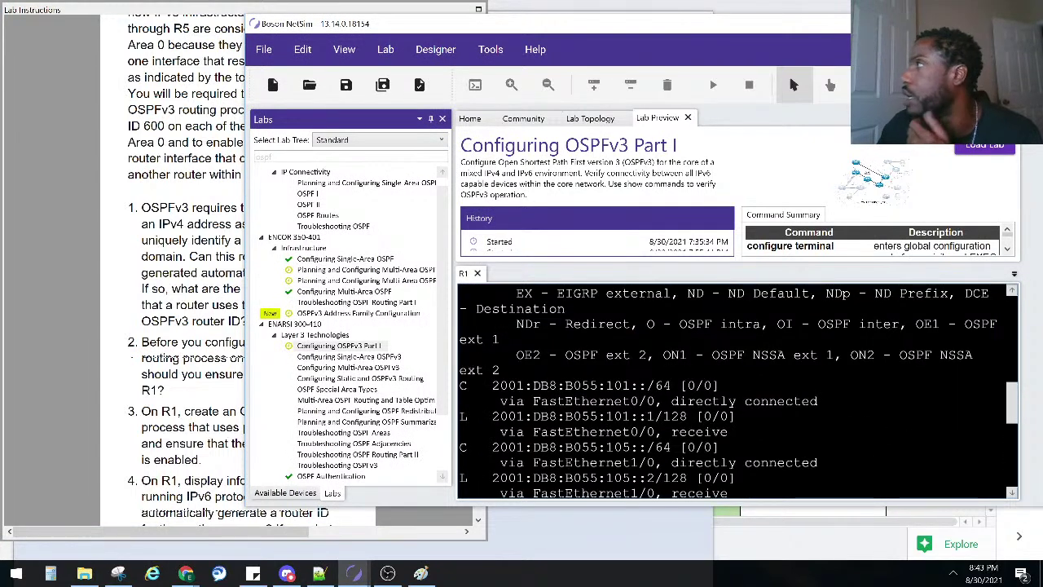
scroll(603, 436, "down", 7)
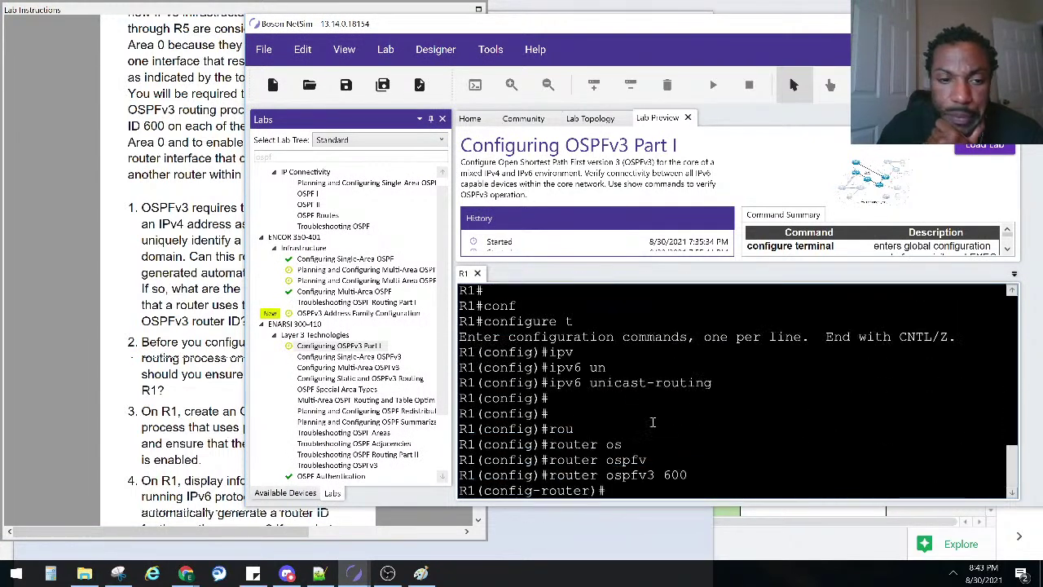
left_click(178, 440)
scroll(176, 440, "down", 2)
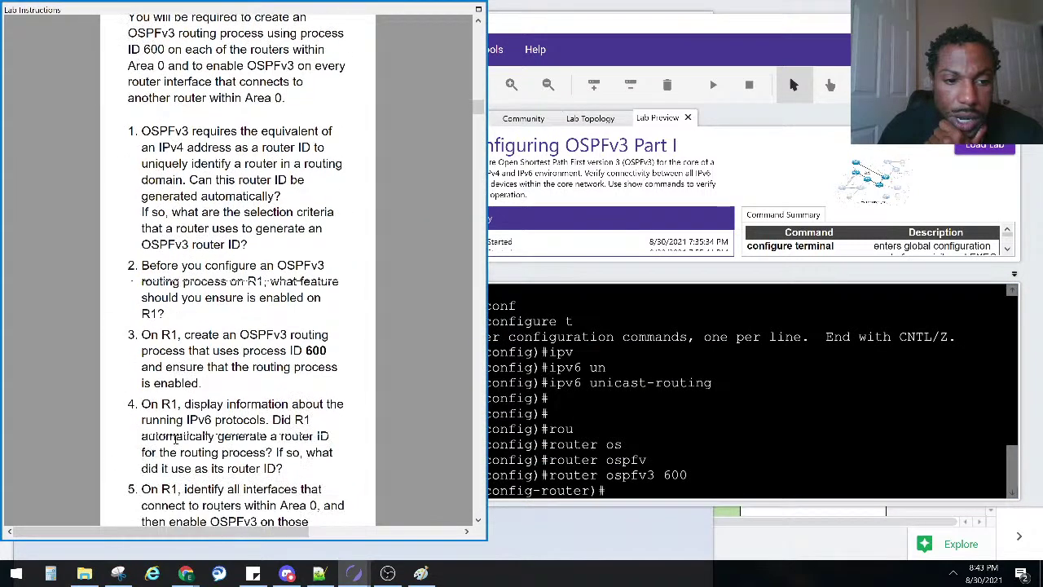
scroll(176, 440, "down", 2)
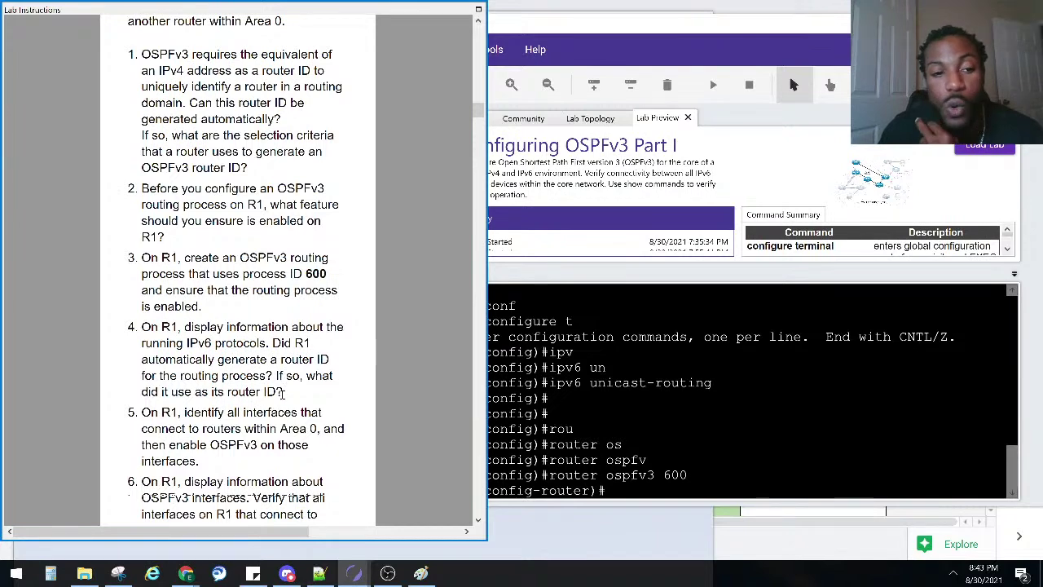
- Leave router configuration mode on R1 and return to the privileged EXEC prompt
left_click(644, 381)
key("Return")
key("Return")
key("Return")
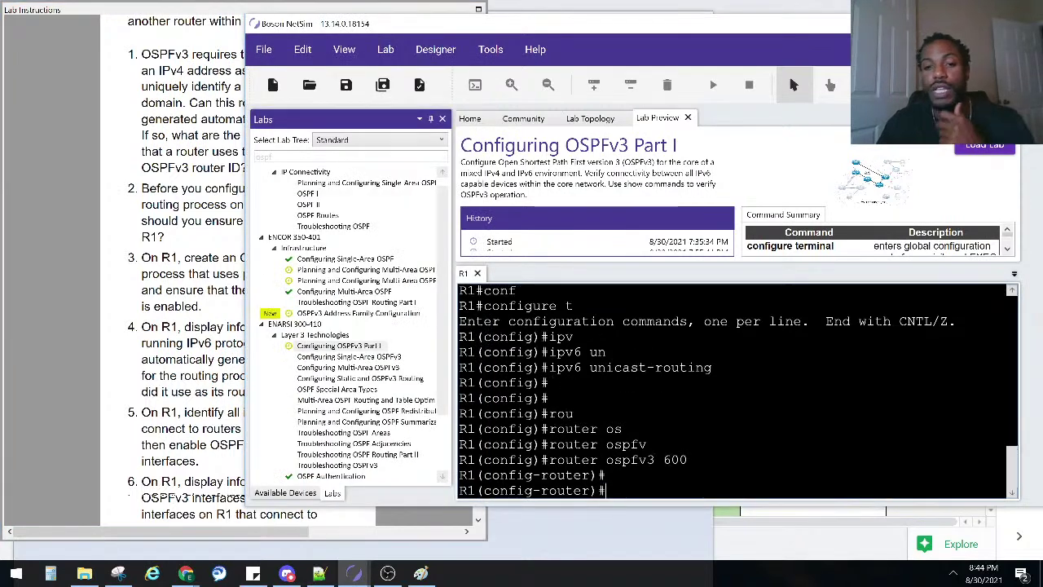
key("ctrl+z")
key("Return")
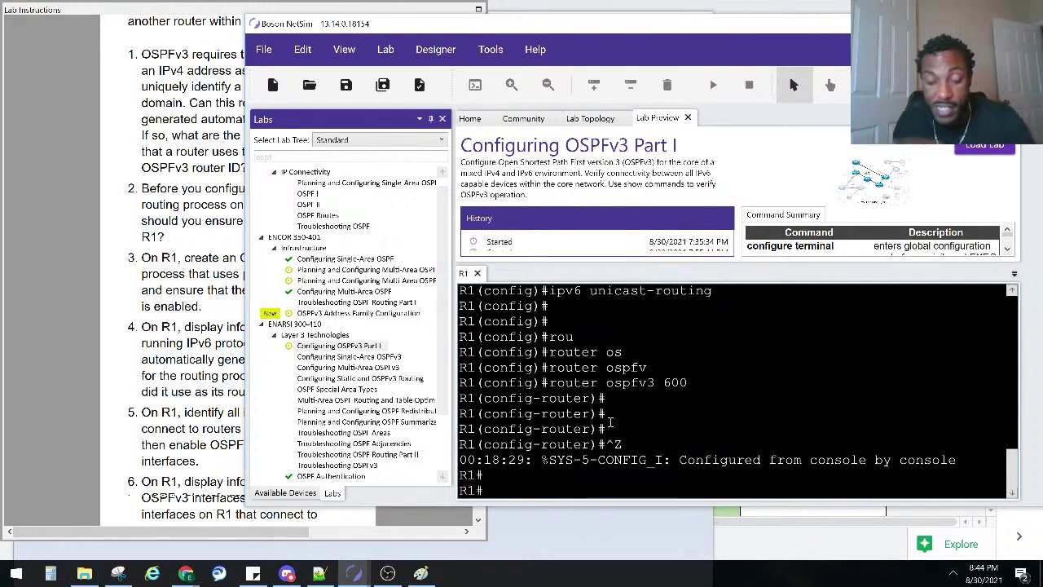
- Display R1's running IP routing protocols with show ip protocols
type("shi")
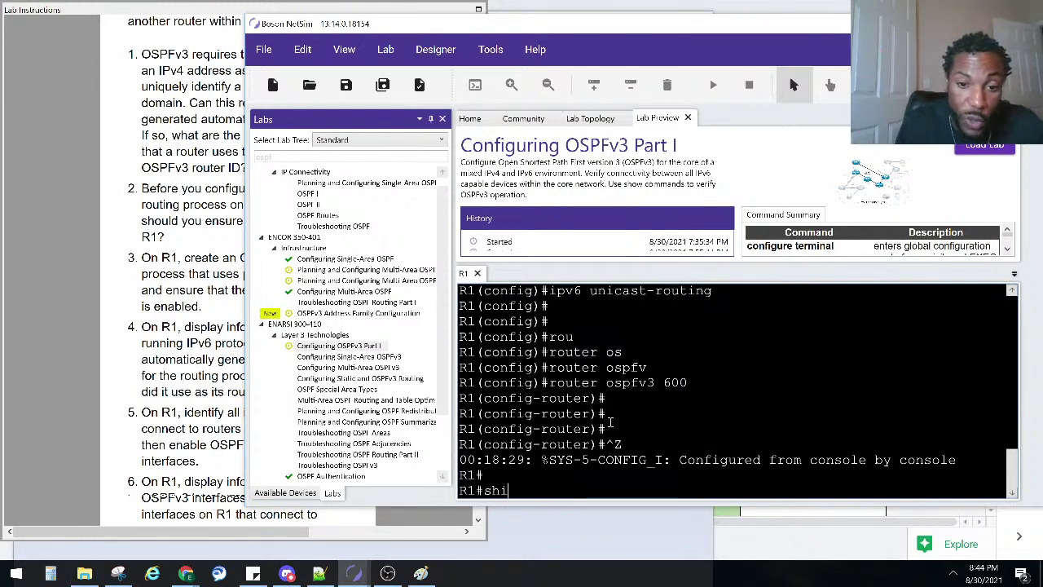
type(" ip pro")
key("Tab")
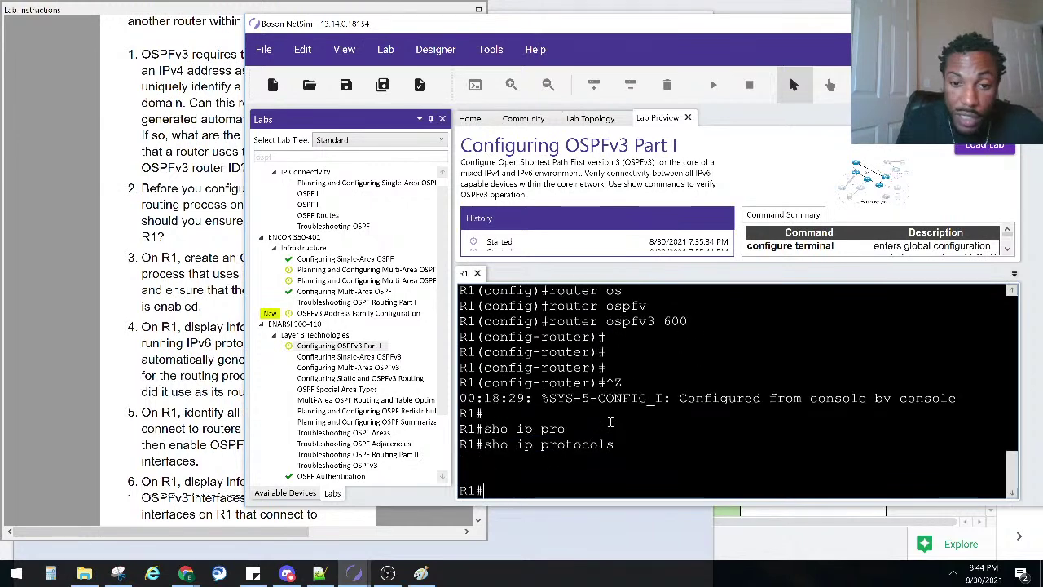
key("Return")
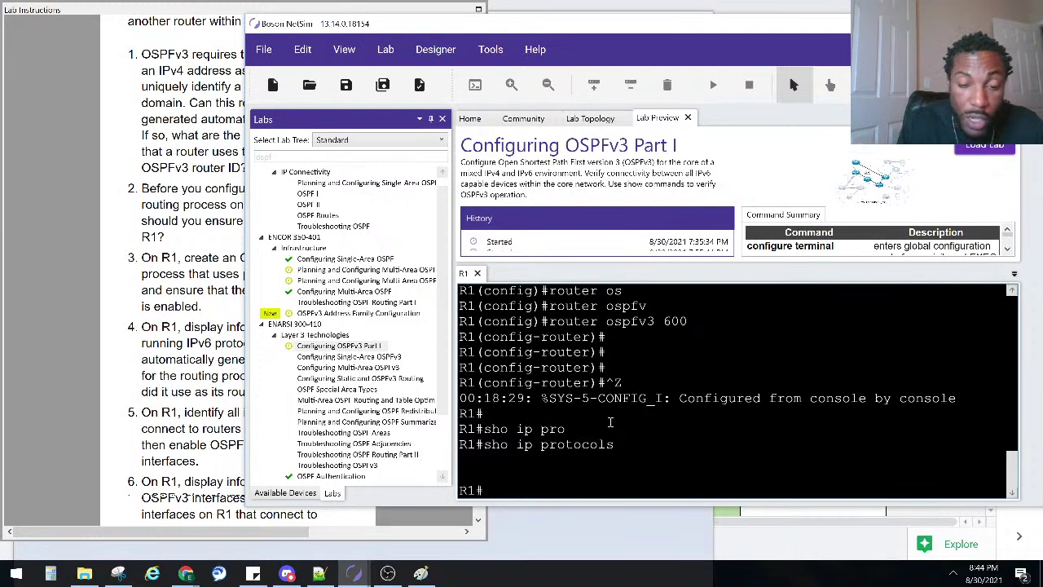
- Display R1's running IPv6 protocols with show ipv6 protocols and highlight the resulting output line
type("sho ipv")
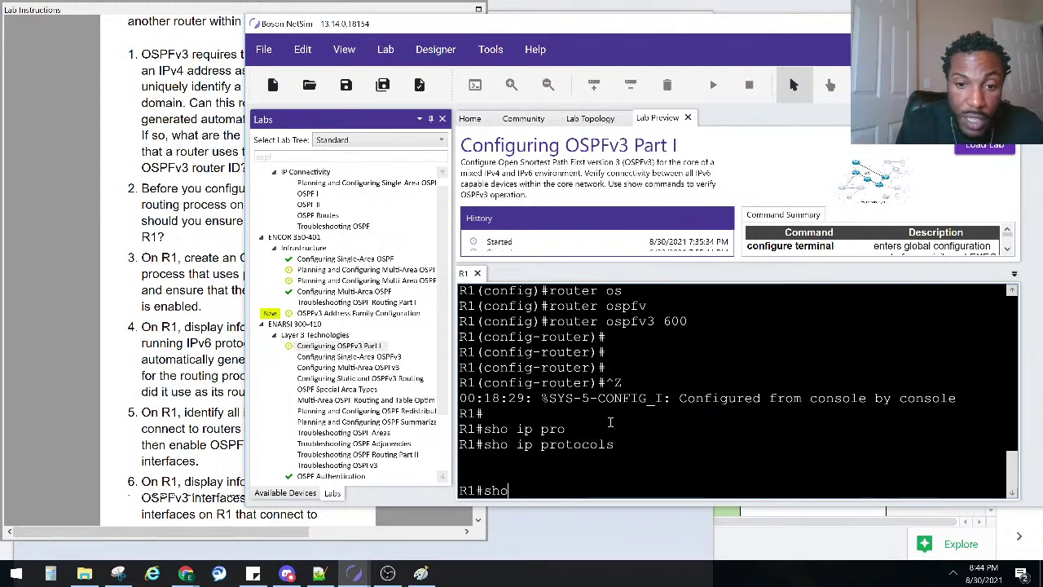
key("Tab")
type("pro")
key("Tab")
key("Return")
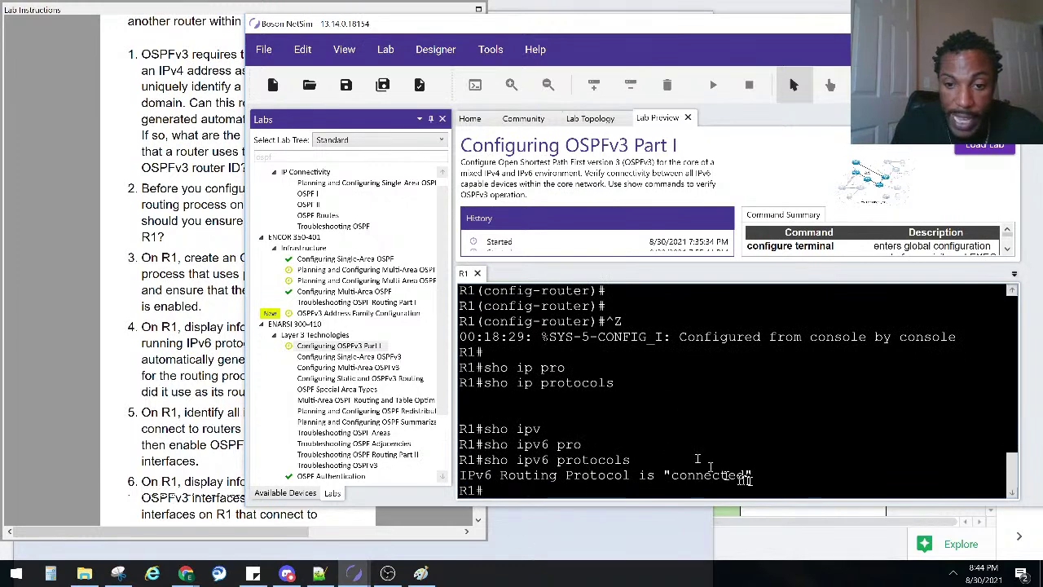
left_click_drag(764, 474, 438, 481)
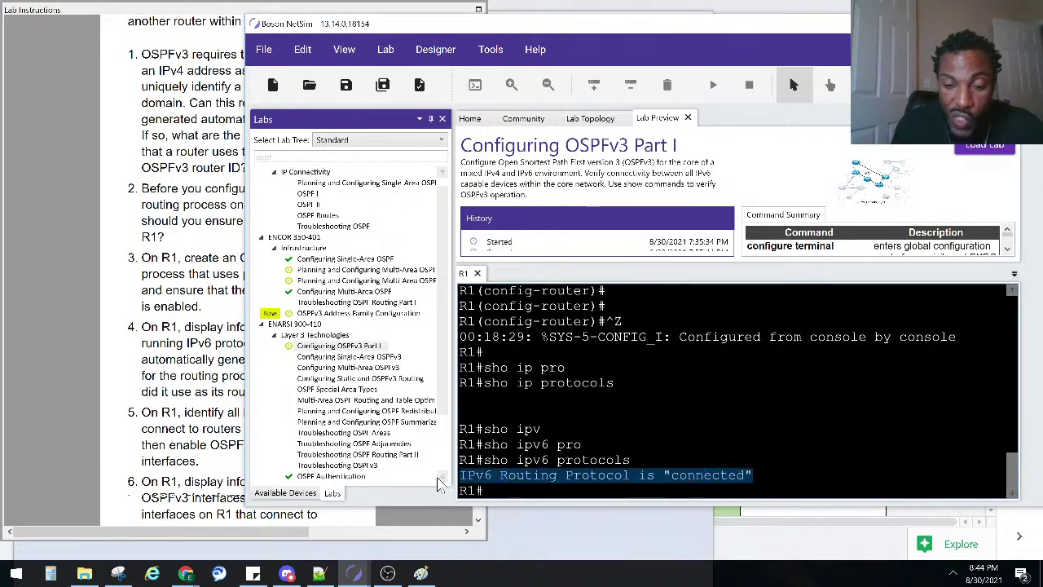
- Check the lab instructions, switch to the topology diagram in Paint and undo the red circle around the Area 0 label
left_click(209, 397)
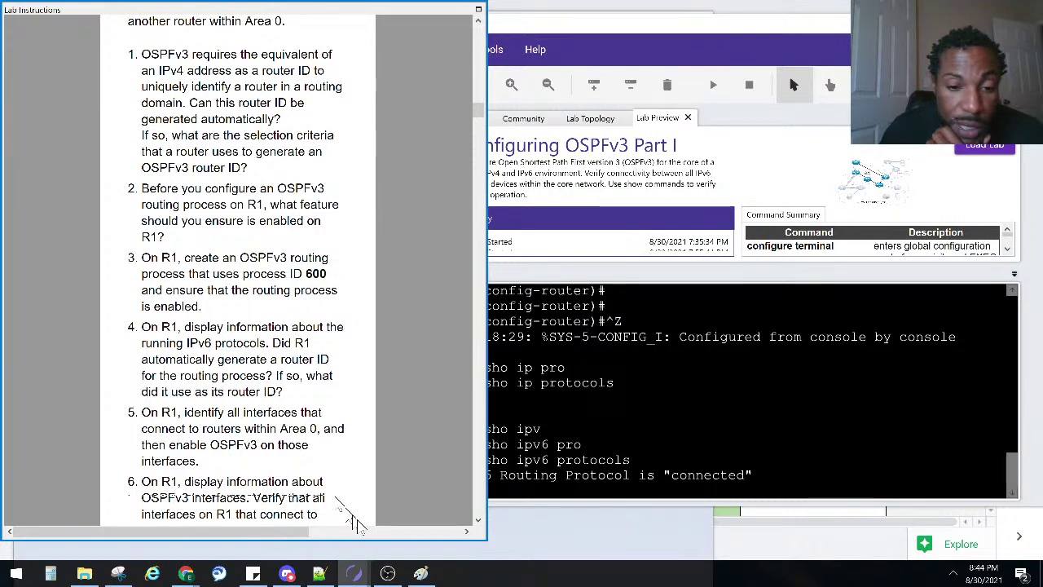
left_click(421, 573)
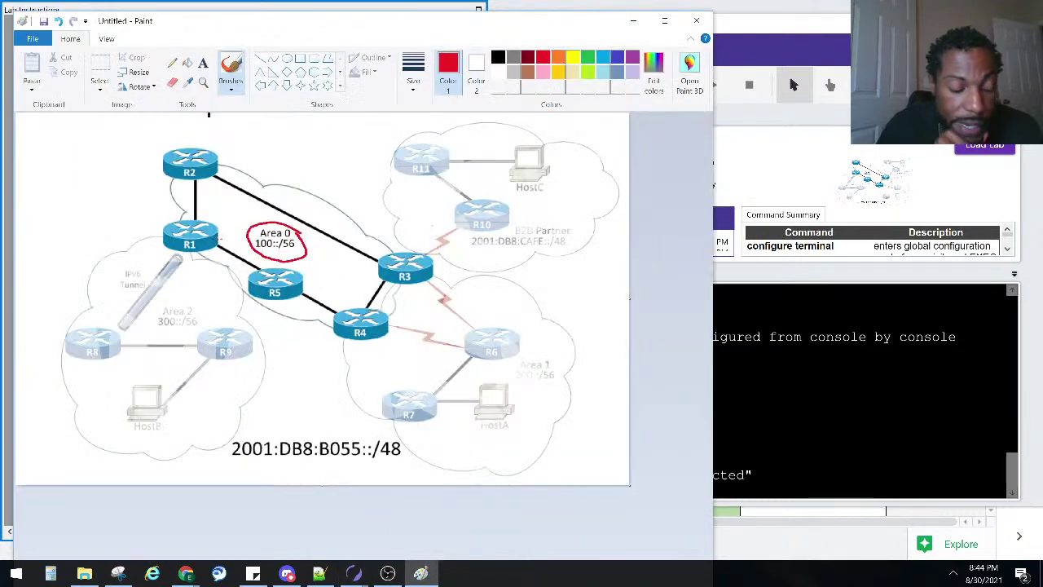
key("ctrl+z")
mouse_move(167, 257)
left_mouse_down()
mouse_move(224, 257)
mouse_move(173, 240)
left_mouse_up()
key("ctrl+z")
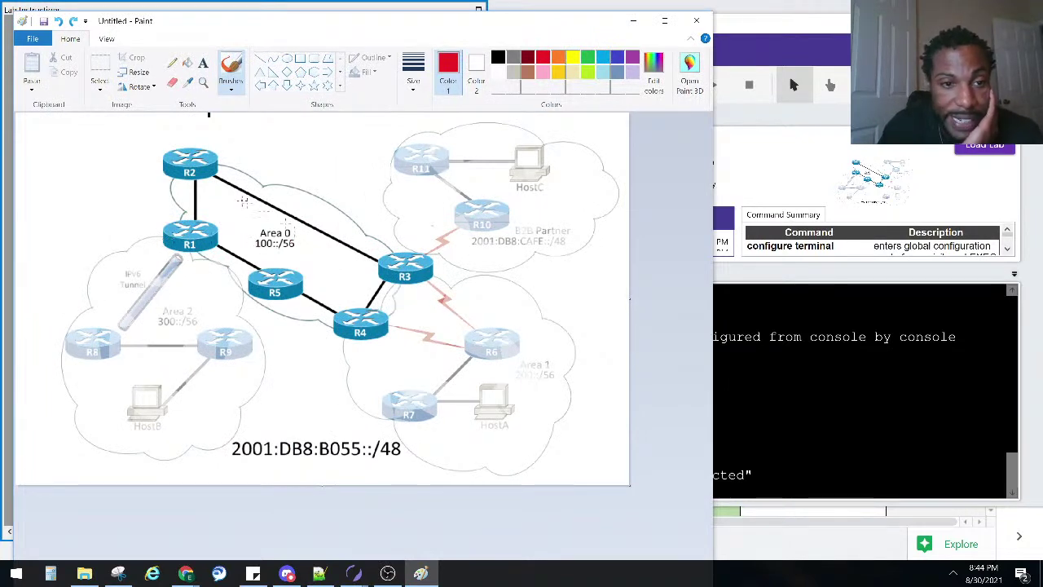
left_click_drag(222, 199, 371, 295)
key("ctrl+z")
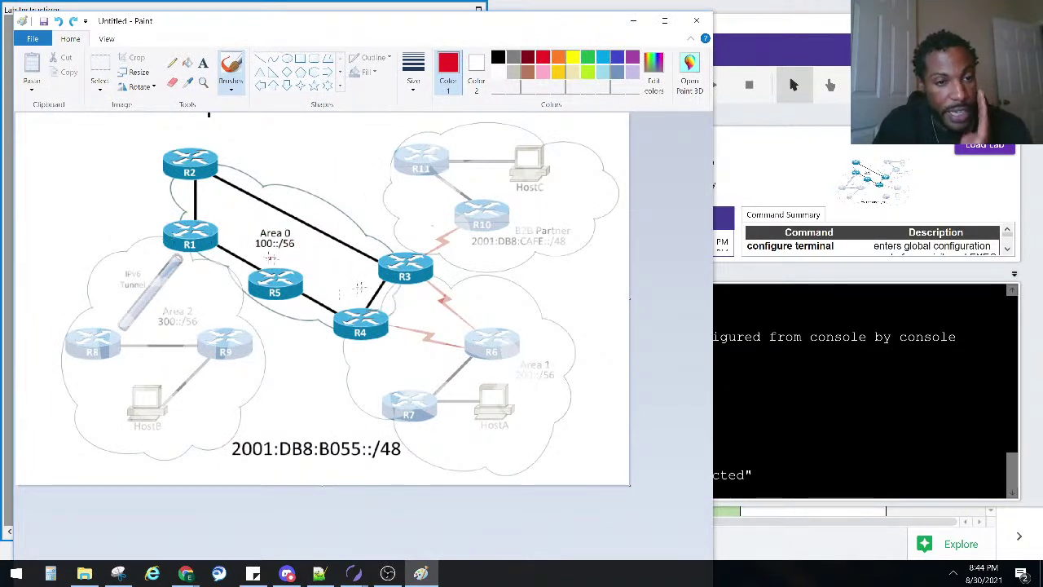
- Circle in red R1's ends of the links to R5 and R2, and undo the cross over the IPv6 tunnel
mouse_move(214, 242)
left_mouse_down()
mouse_move(228, 250)
mouse_move(225, 239)
left_mouse_up()
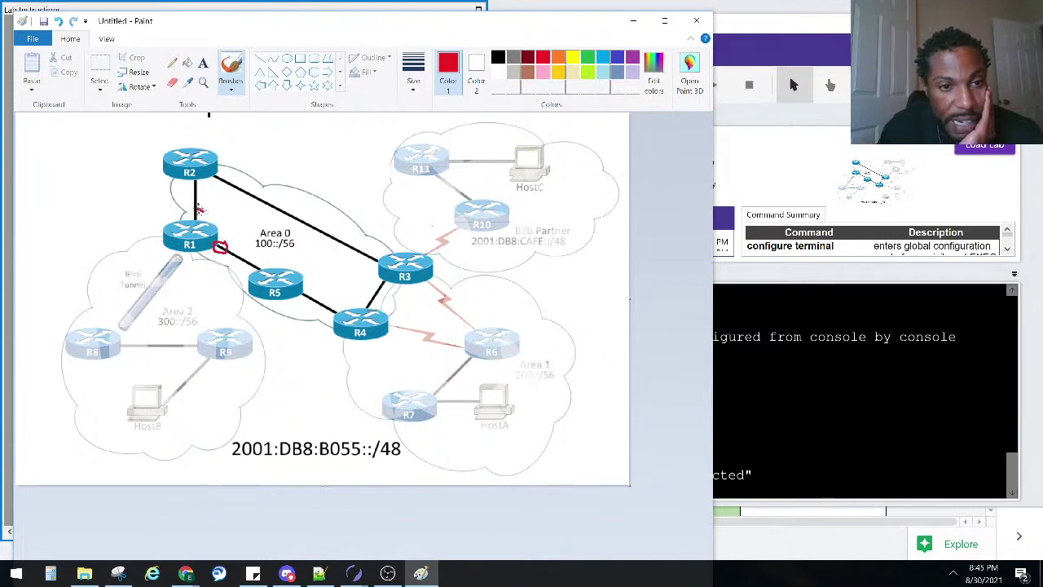
left_click_drag(207, 218, 206, 211)
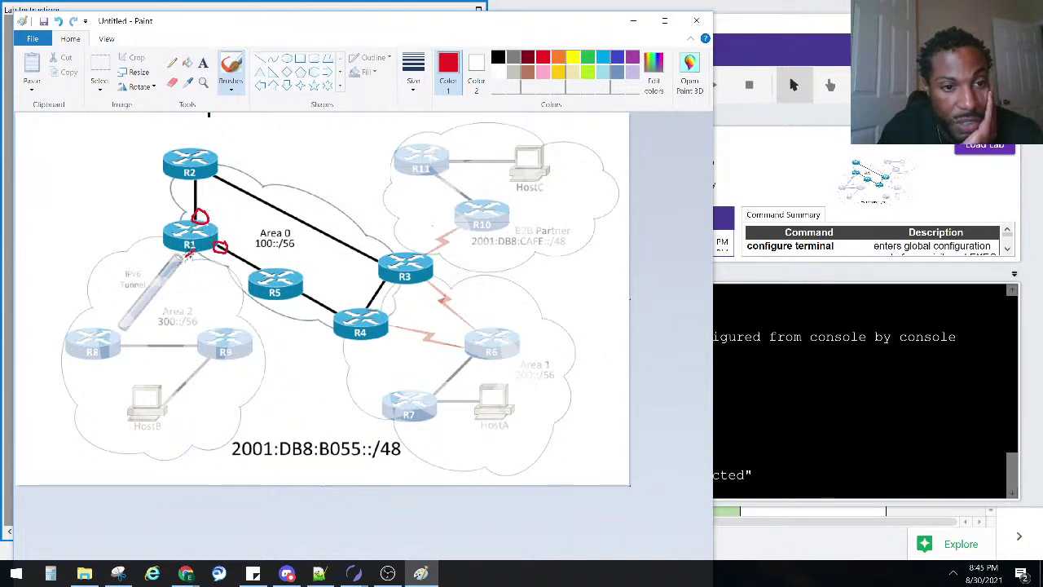
left_click_drag(189, 255, 176, 261)
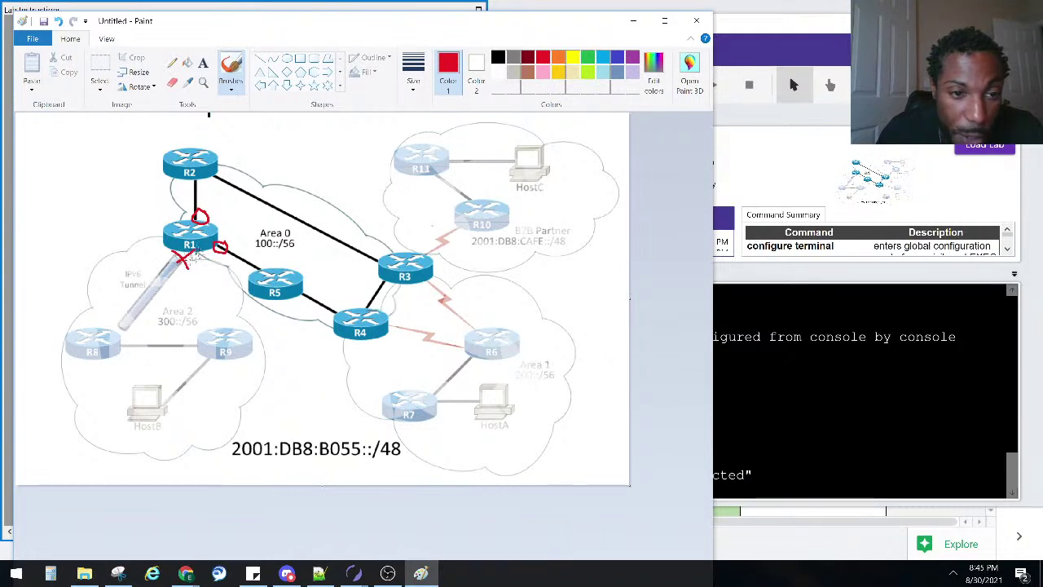
key("ctrl+z")
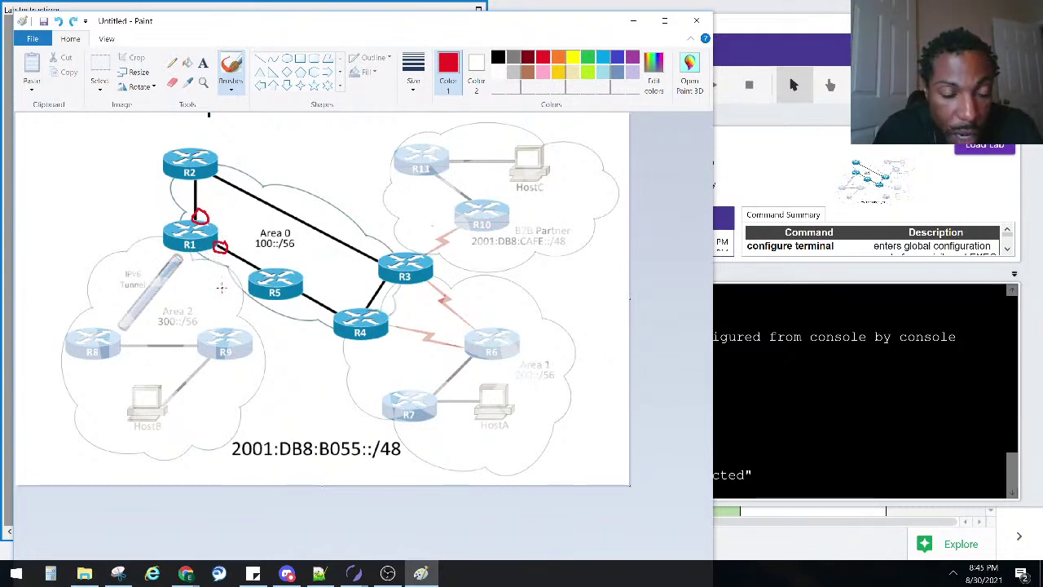
- Display R1's IPv6 interface summary in the NetSim console with show ipv6 interface brief
left_click(804, 354)
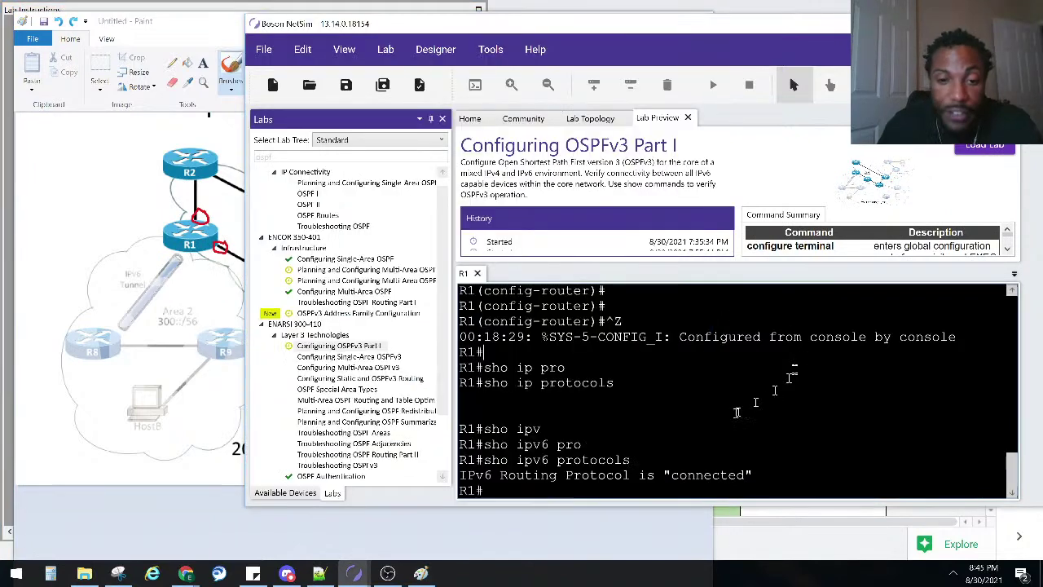
key("Return")
type("shio i")
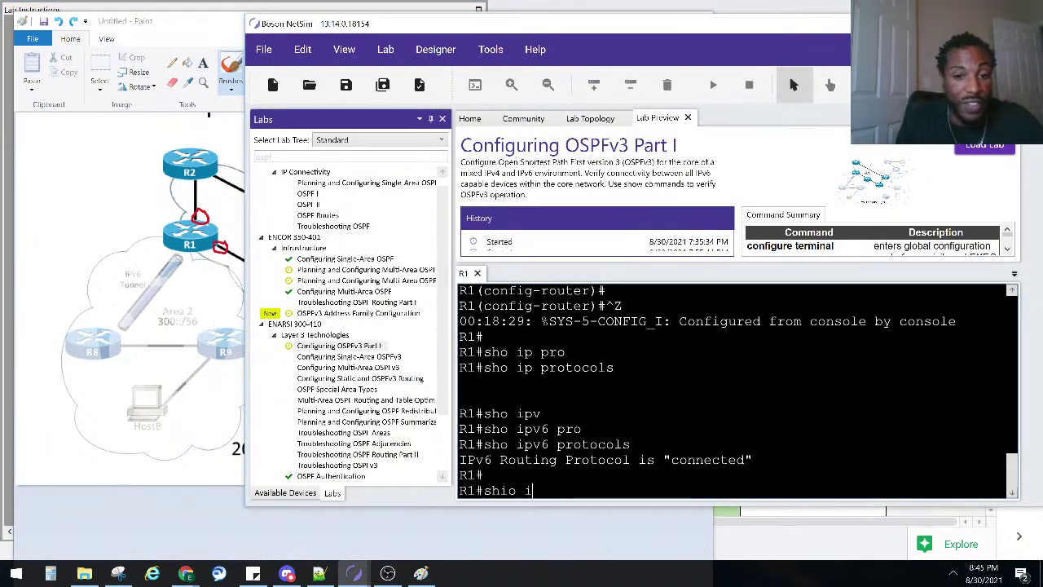
type("p")
key("BackSpace")
key("BackSpace")
key("BackSpace")
key("BackSpace")
key("BackSpace")
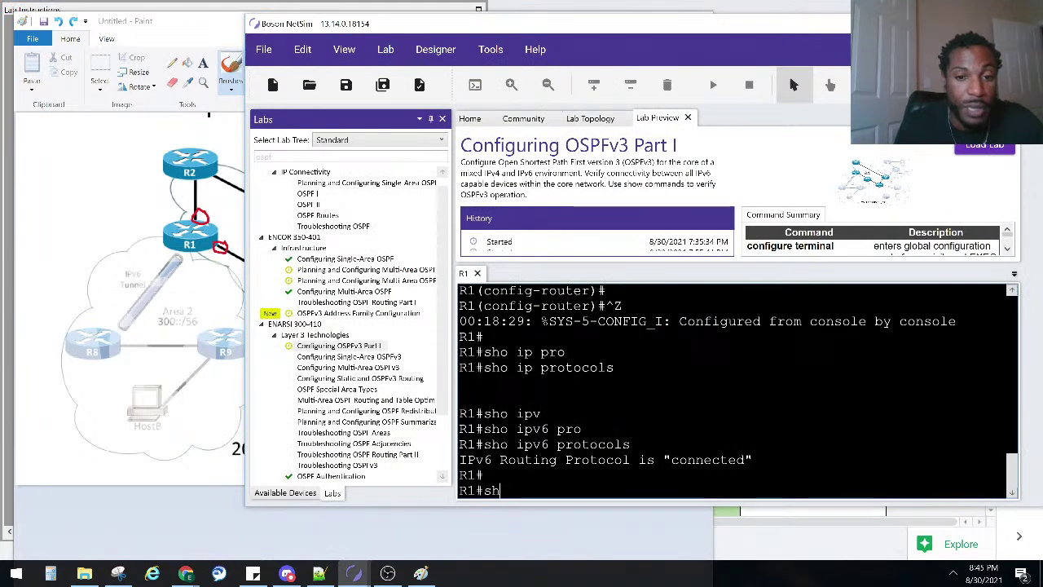
type("o ipv")
key("Tab")
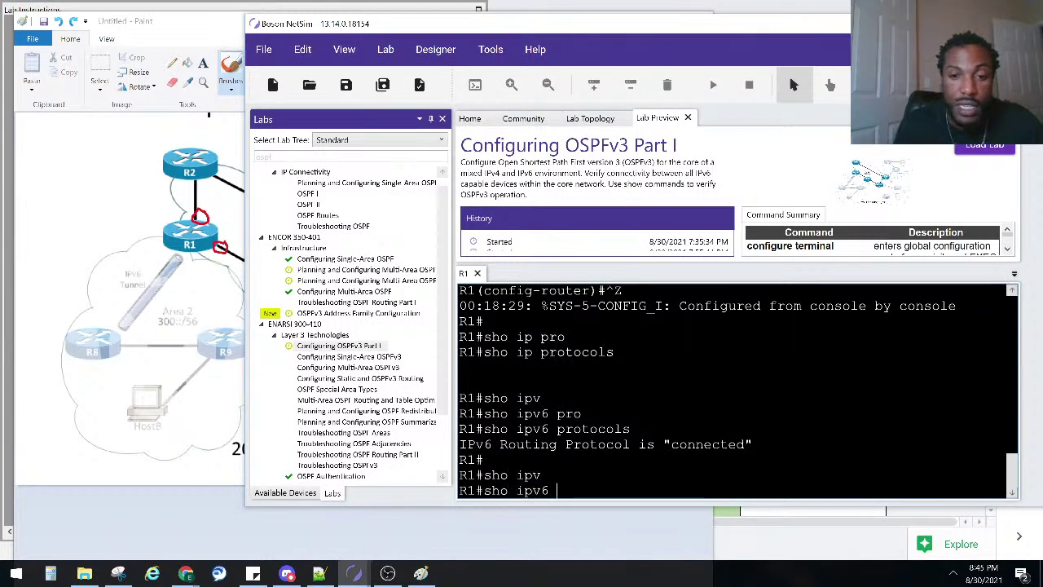
type("in")
key("Tab")
type("bri")
key("Tab")
key("Return")
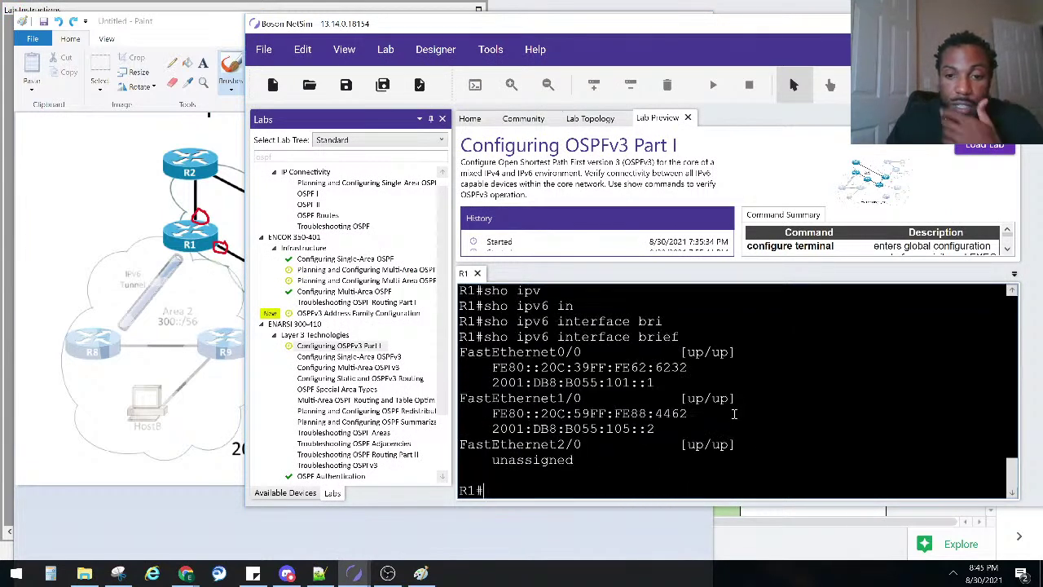
- Highlight the FastEthernet entries in the interface summary and mark R1's end of the IPv6 tunnel in red on the Paint diagram
left_click_drag(654, 357, 491, 337)
left_click_drag(681, 446, 476, 398)
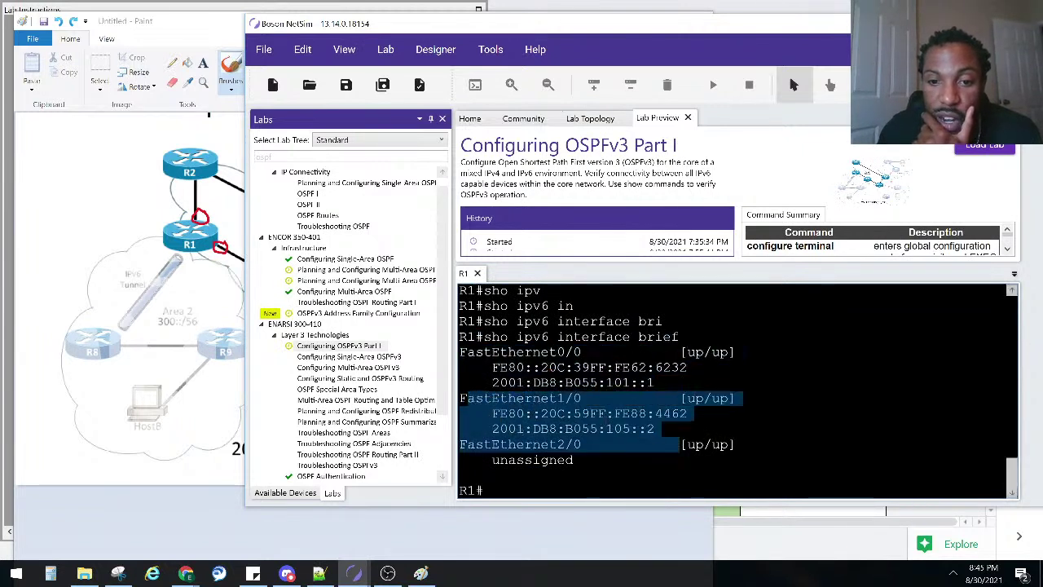
left_click(578, 459)
left_click_drag(578, 459, 492, 428)
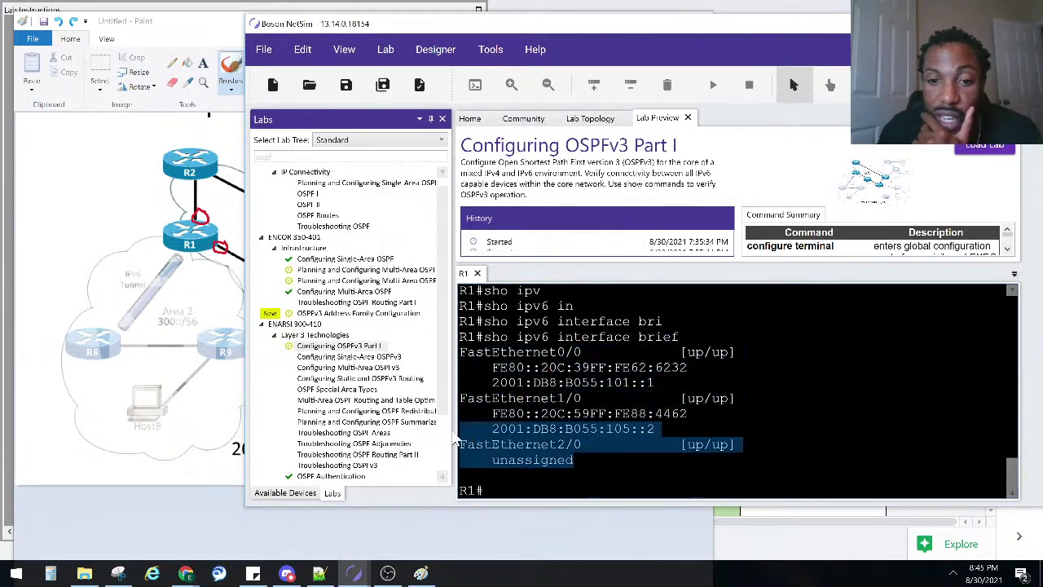
left_click(175, 254)
left_click_drag(170, 254, 202, 265)
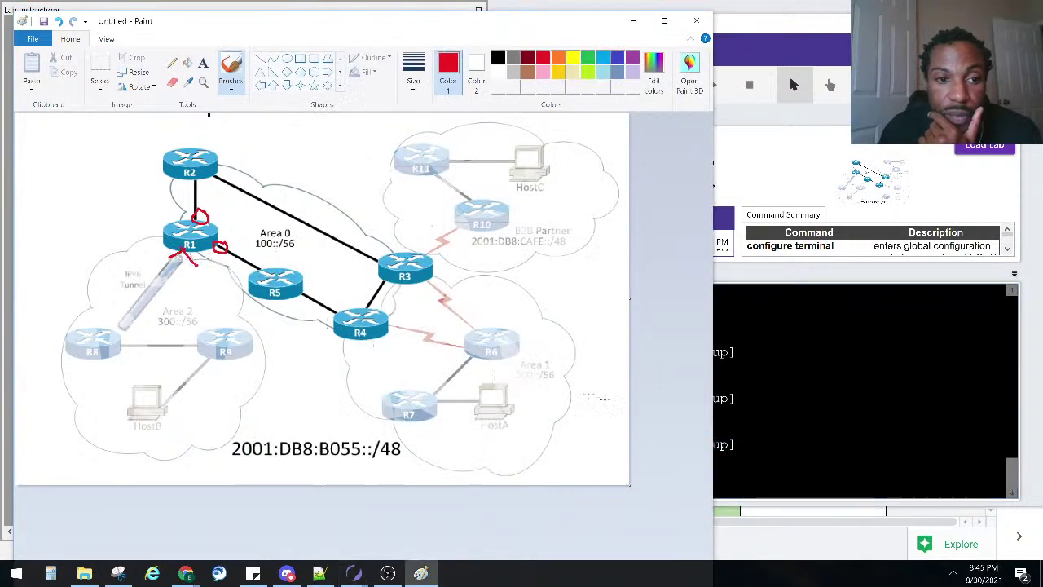
- Display R1's CDP neighbors in the NetSim console with show cdp neighbors and highlight the private_ipv4 entry
left_click(819, 410)
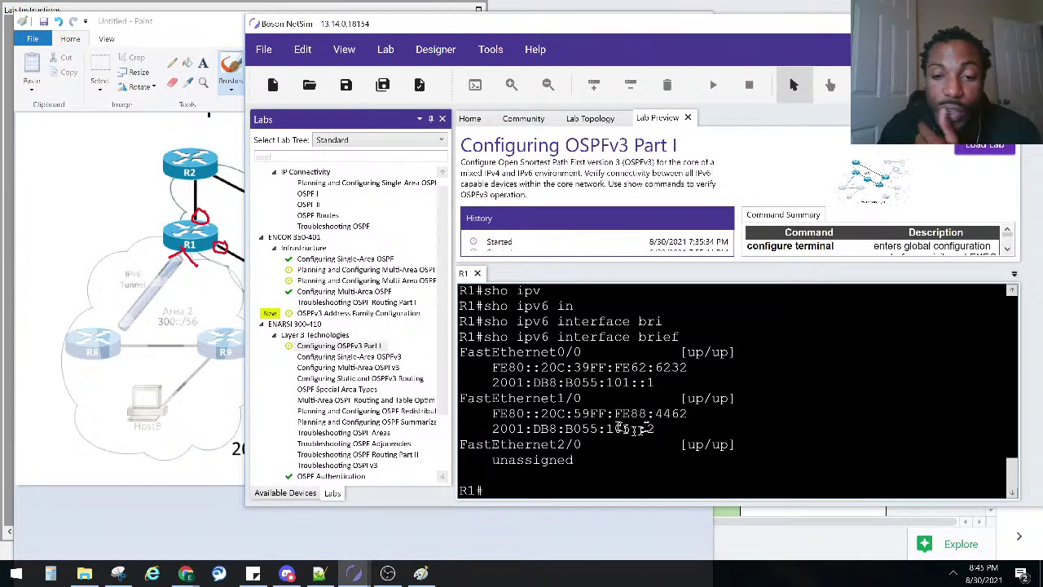
type("sho cdp n")
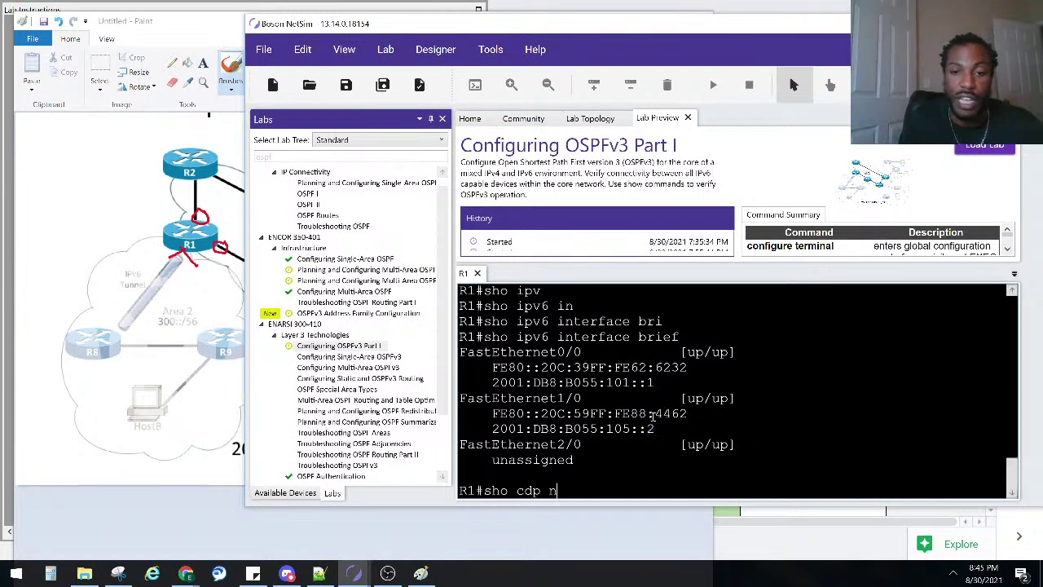
type("eighbors")
key("Return")
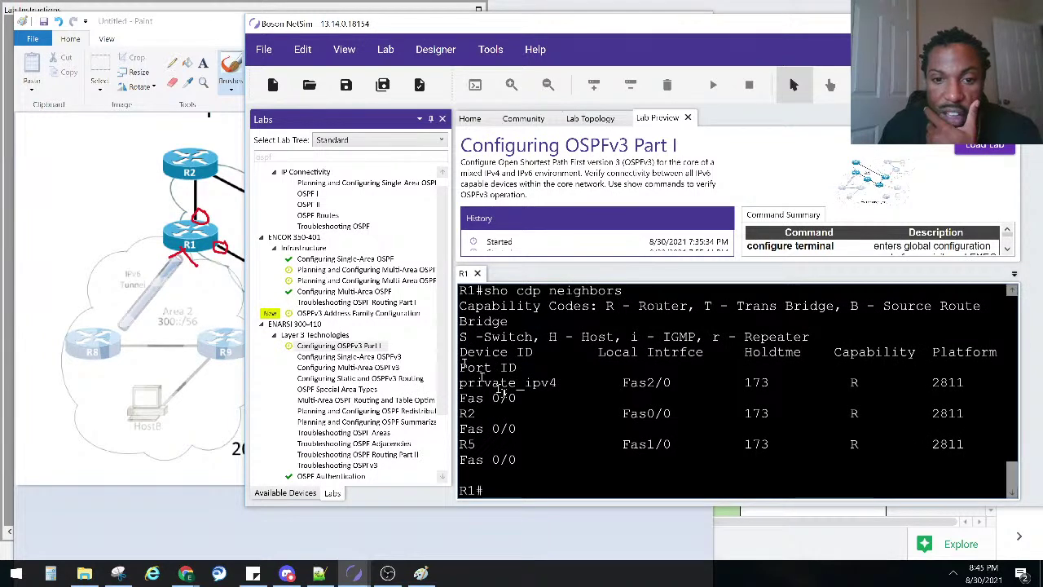
left_click_drag(517, 398, 462, 373)
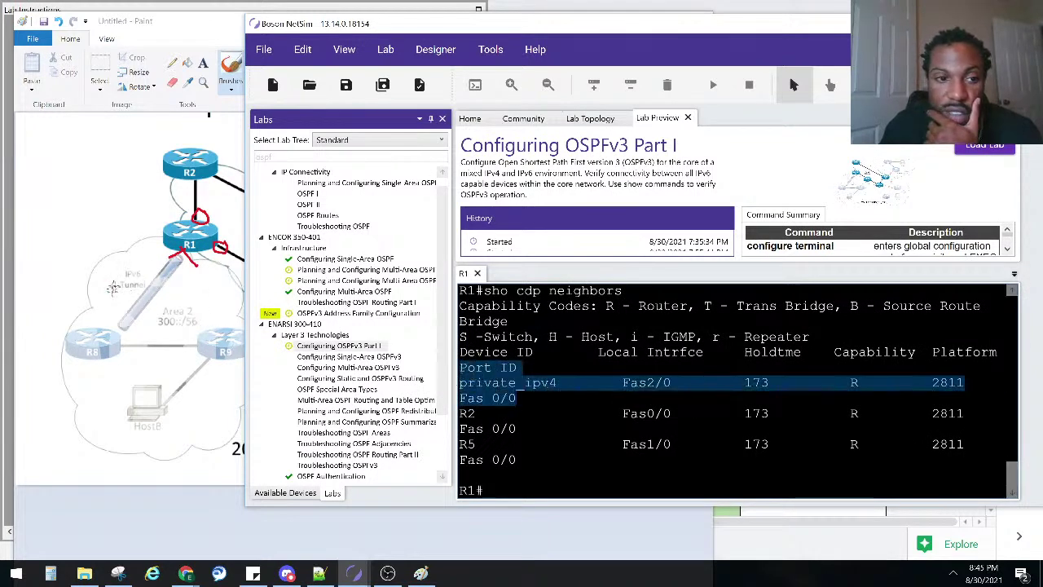
- Circle the IPv6 Tunnel label in red on the Paint diagram, and highlight the R5 entry in NetSim's CDP neighbor output
left_click(120, 290)
mouse_move(145, 271)
left_mouse_down()
mouse_move(109, 275)
mouse_move(140, 290)
left_mouse_up()
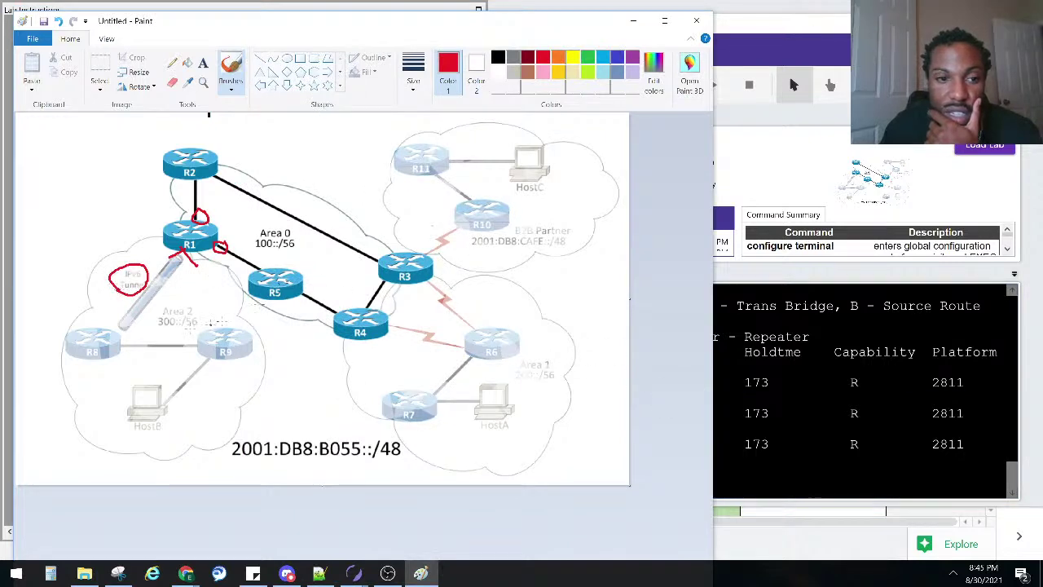
left_click(785, 393)
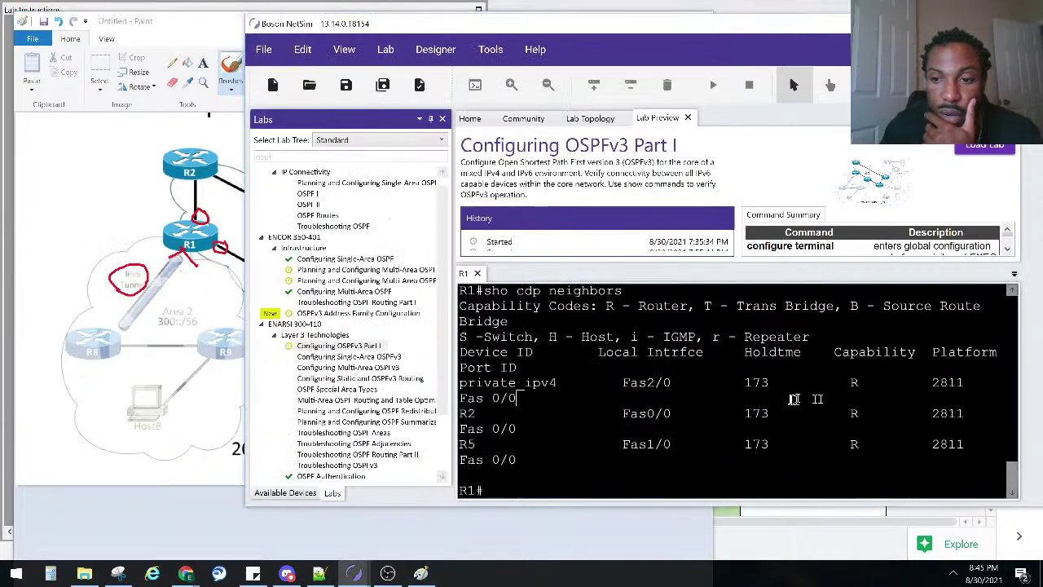
triple_click(489, 403)
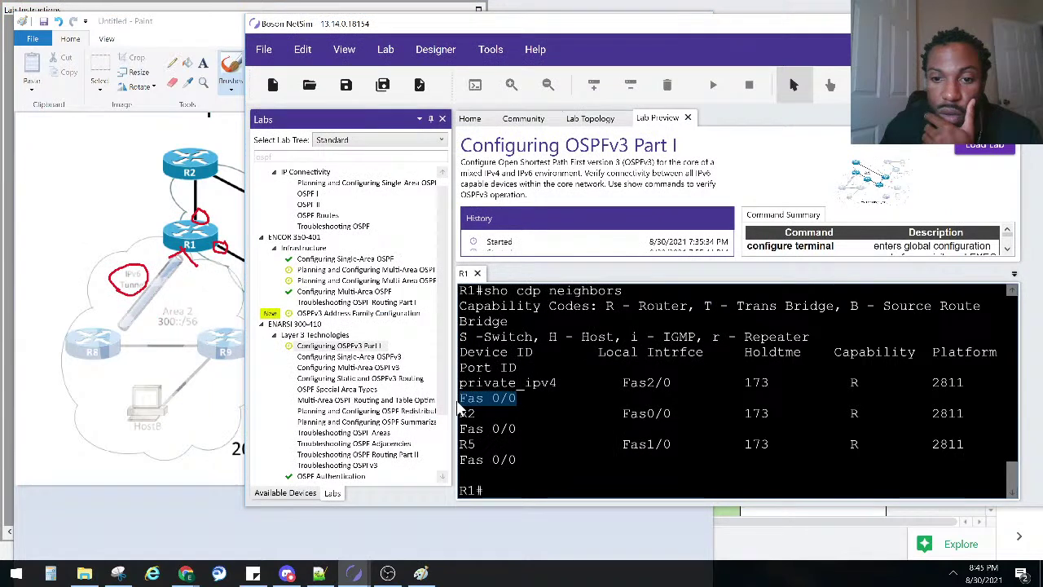
left_click_drag(622, 444, 590, 449)
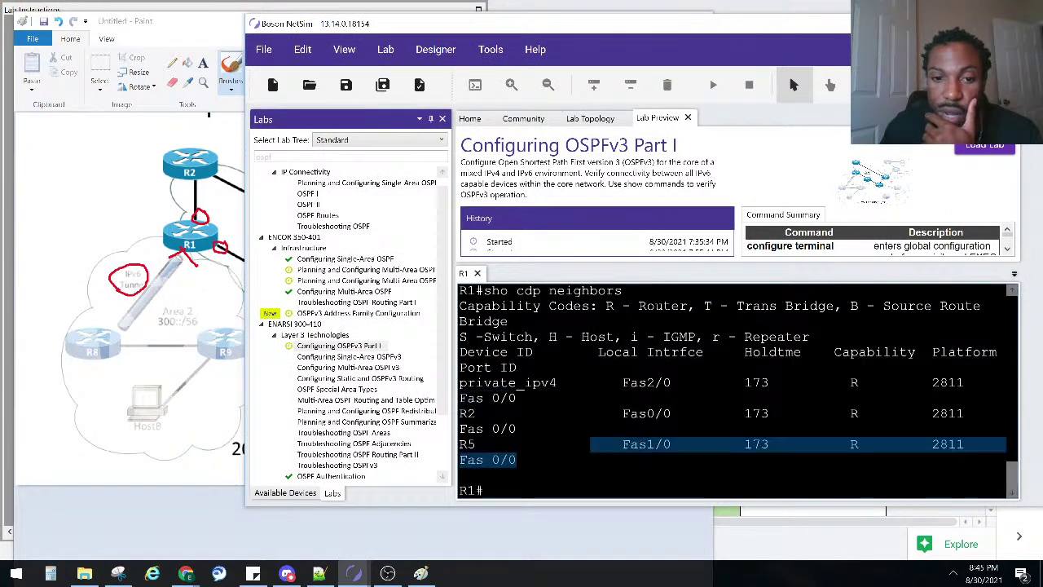
- Underline R2 and R5 in red on the Paint diagram, and undo all the red marks
key("alt+Tab")
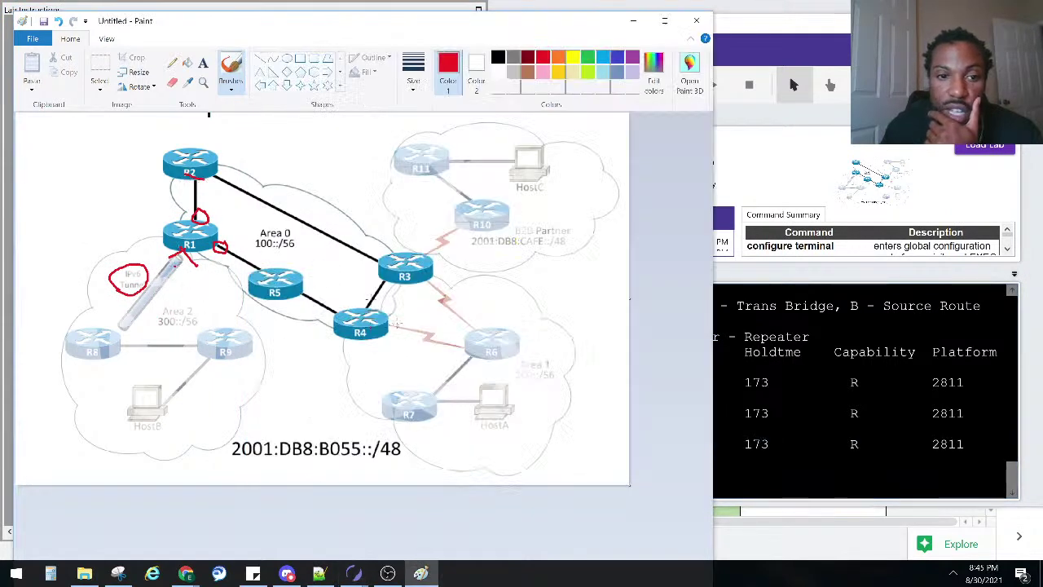
left_click_drag(265, 298, 288, 298)
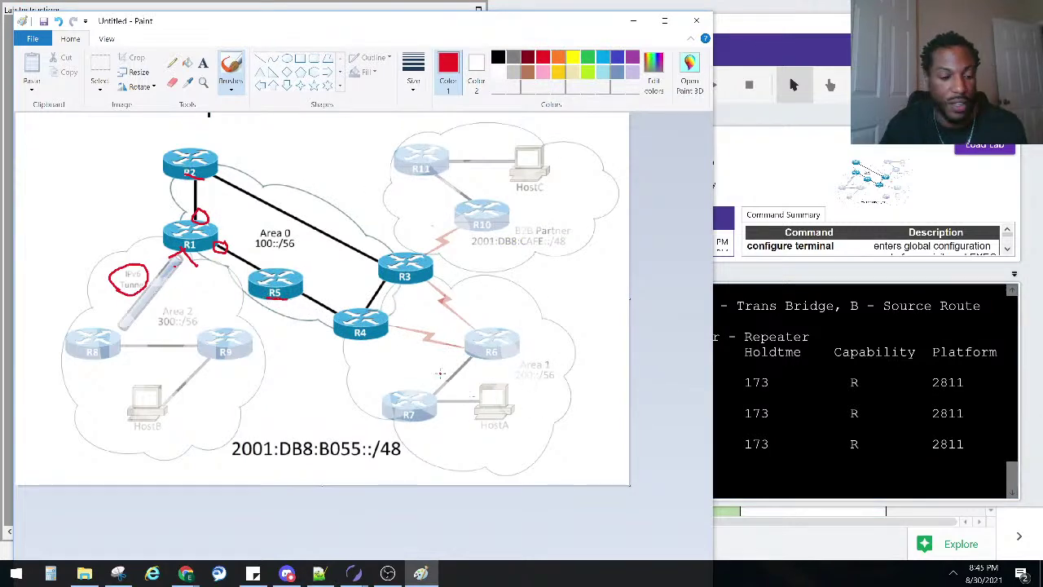
key("ctrl+z")
key("ctrl+z")
key("ctrl+z")
key("ctrl+z")
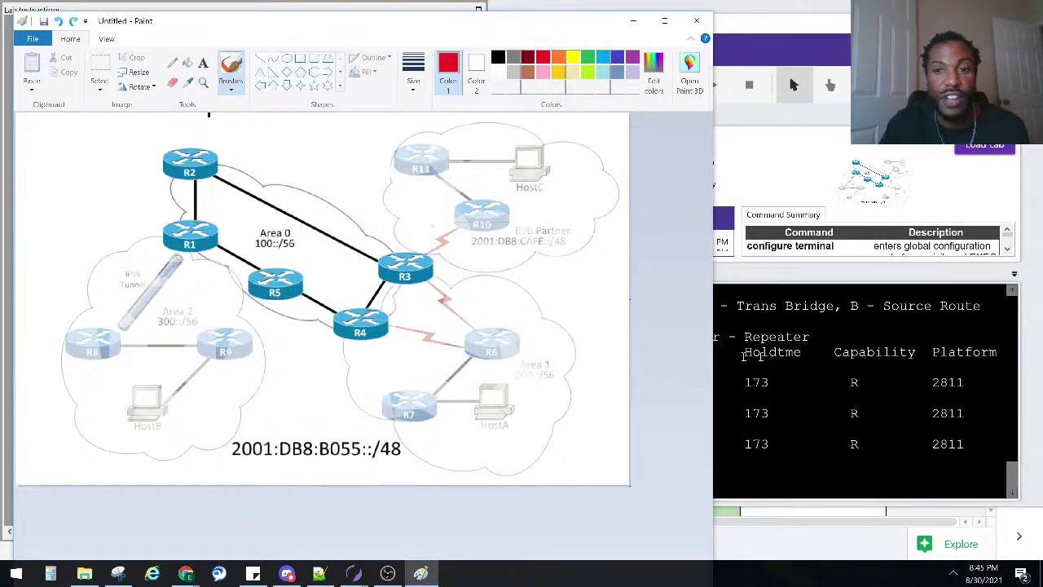
- Return to the R1 console in NetSim and highlight the 0/0 and 1/0 interface numbers in the IPv6 interface summary
left_click(815, 403)
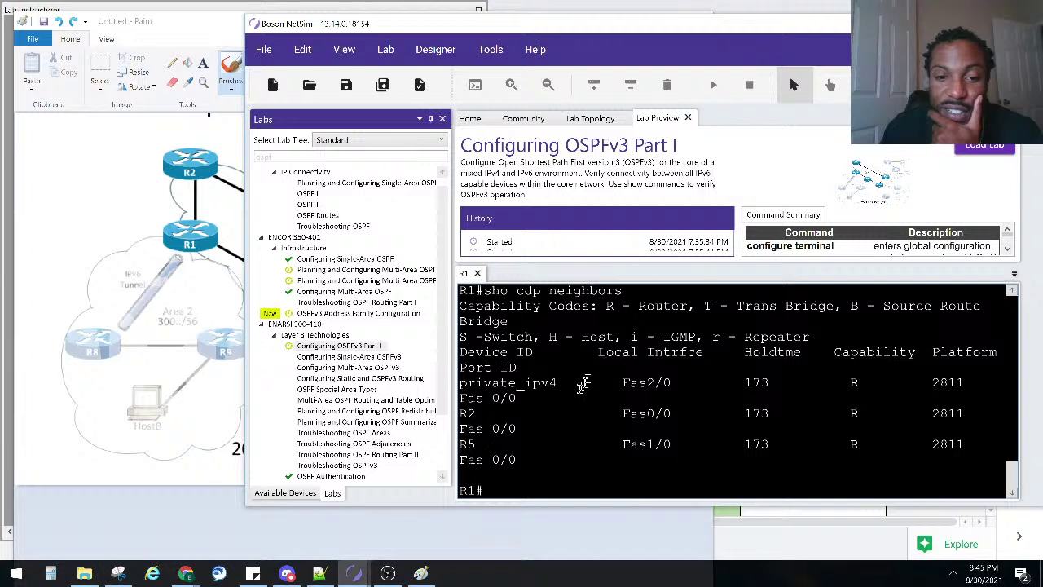
scroll(584, 383, "up", 5)
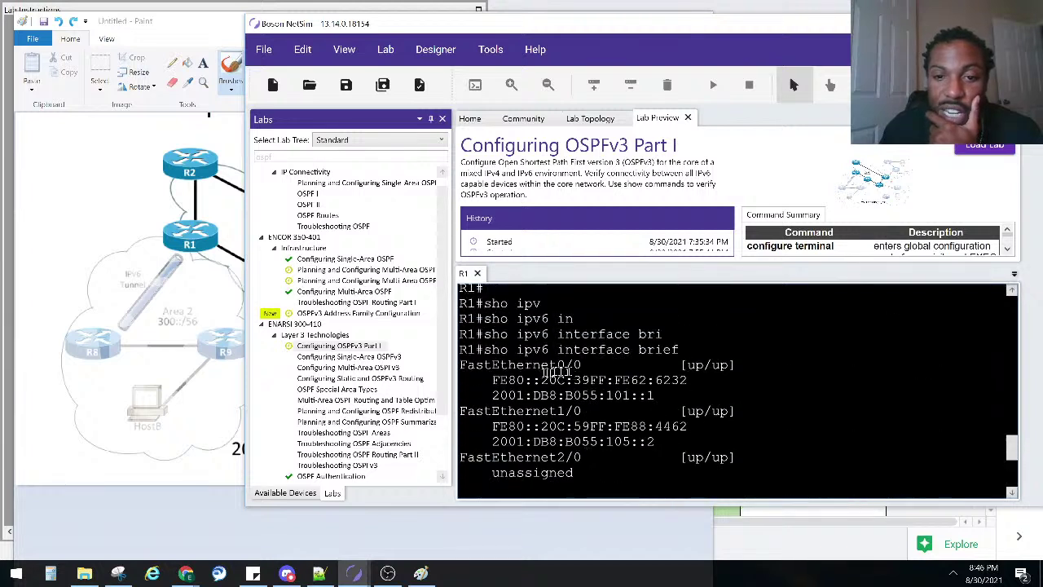
left_click_drag(551, 365, 582, 365)
left_click(587, 411)
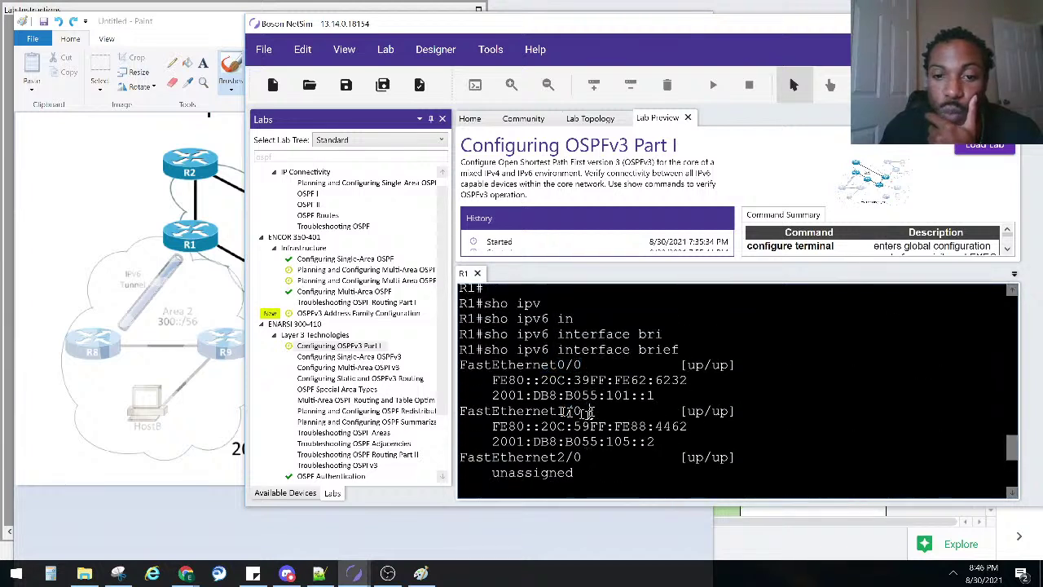
left_click_drag(587, 412, 551, 411)
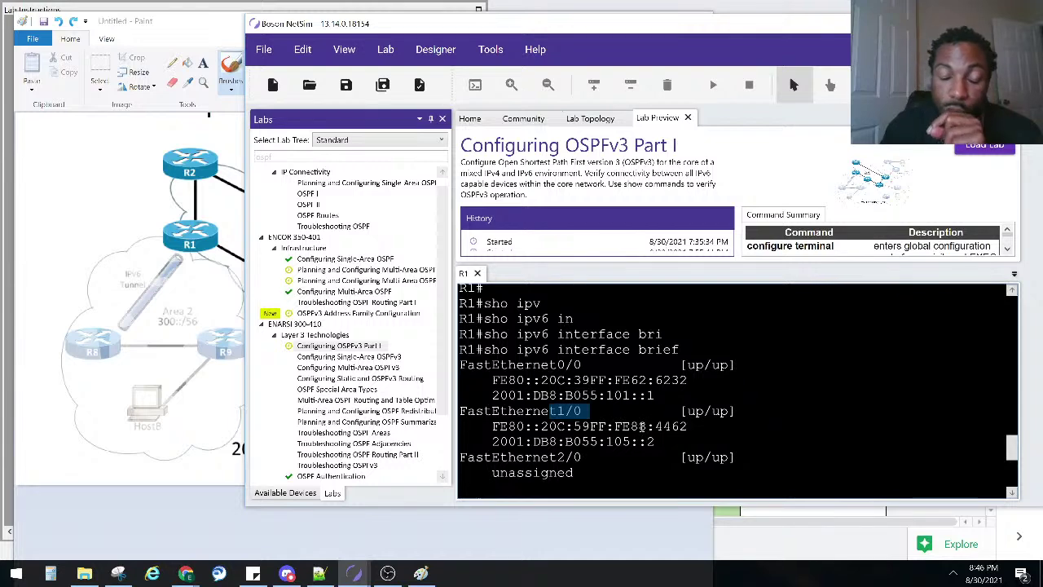
left_click(659, 412)
scroll(661, 412, "down", 6)
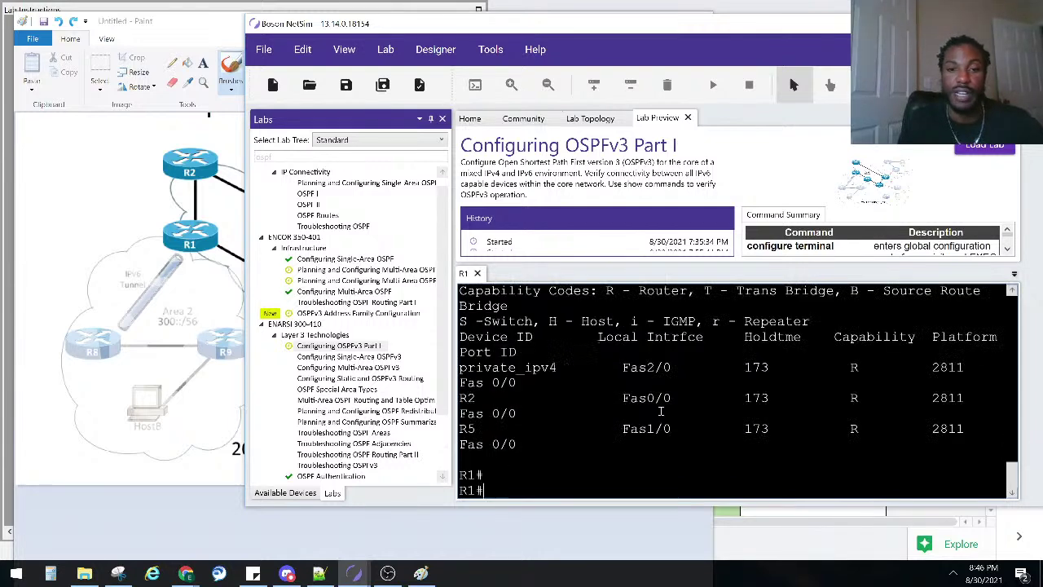
- Enter global configuration mode on R1 with configure terminal
key("Return")
key("Return")
type("conf")
key("Tab")
type("t")
key("Tab")
key("Return")
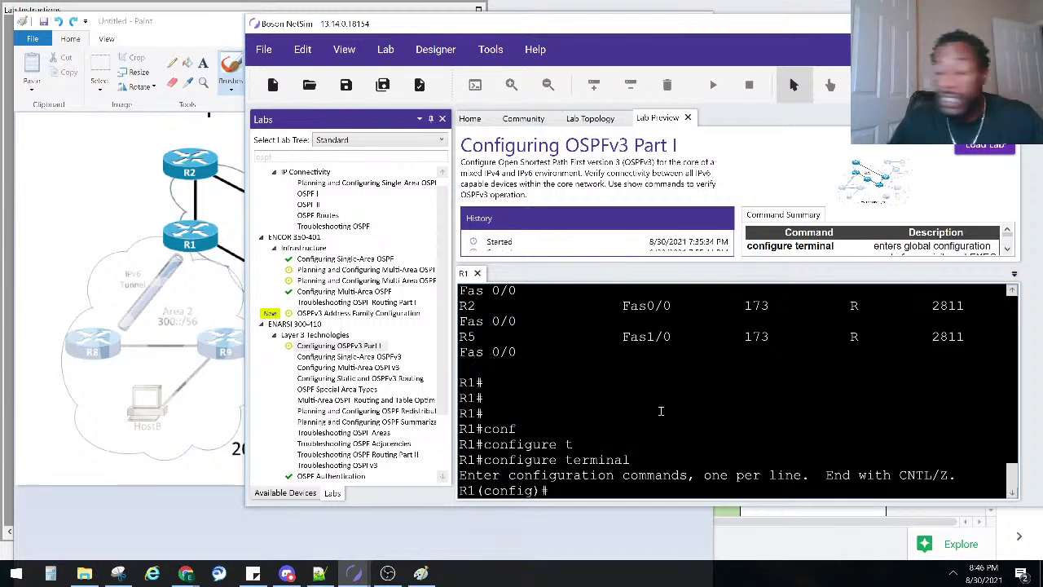
- Recheck which FastEthernet interfaces have IPv6 addresses in the earlier R1 output, highlighting 0/0 and 1/0
scroll(551, 376, "up", 2)
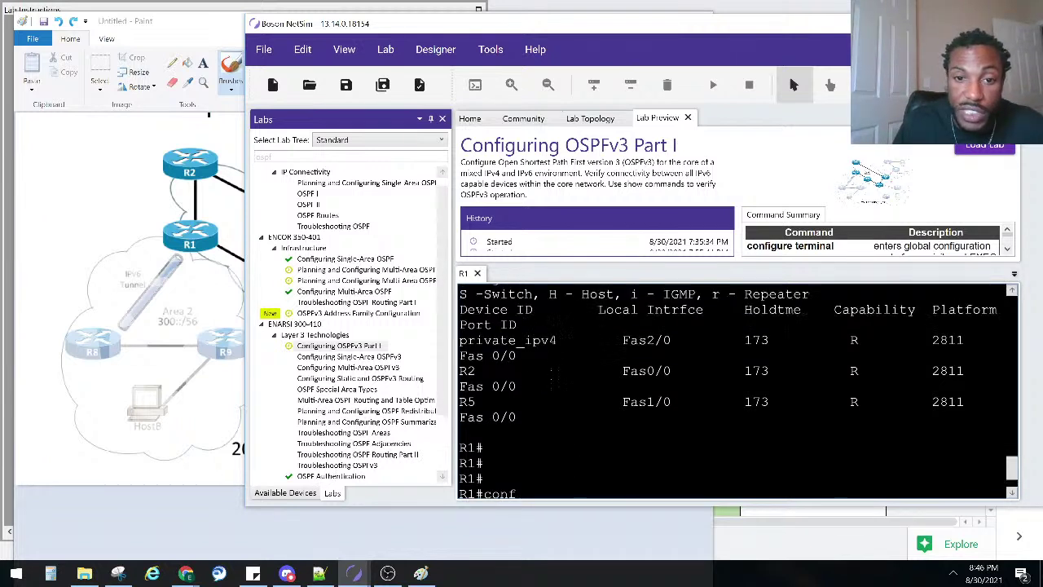
scroll(556, 376, "up", 5)
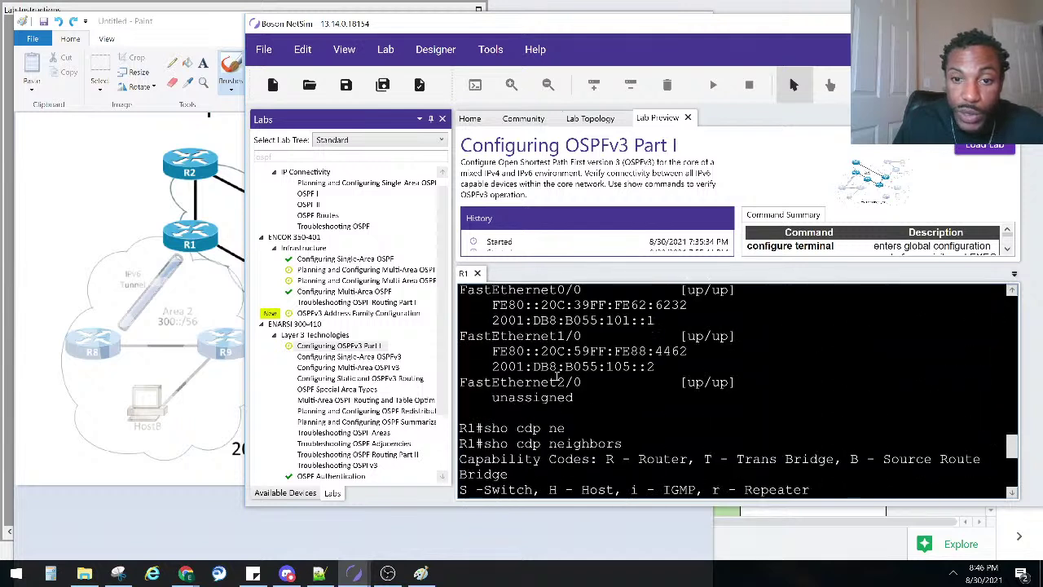
scroll(554, 347, "up", 1)
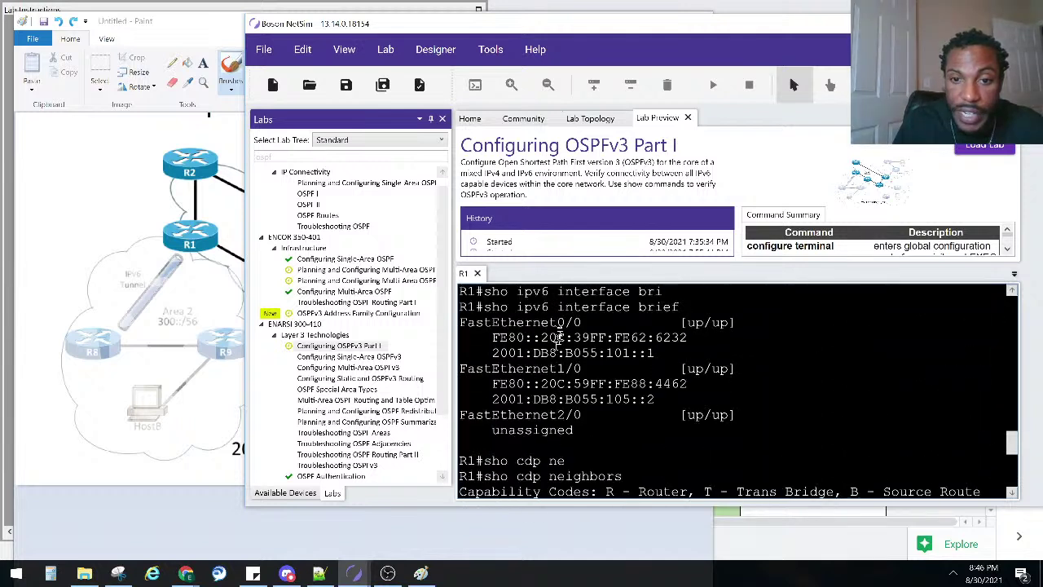
left_click_drag(558, 323, 581, 323)
left_click_drag(558, 368, 582, 368)
scroll(579, 391, "down", 6)
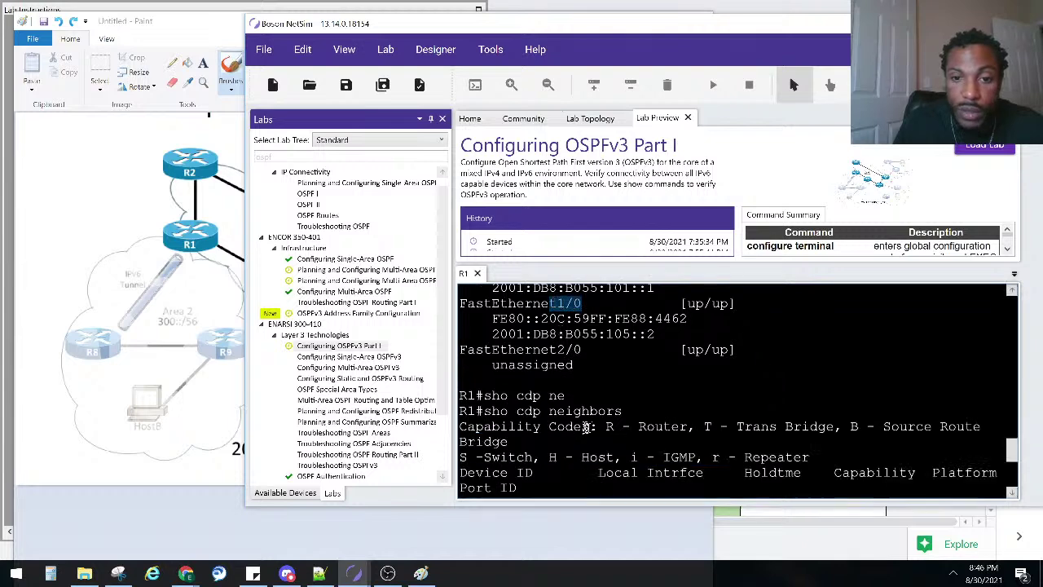
- Enter interface configuration mode for FastEthernet 0/0 on R1
type("nfig)#i")
key("Tab")
type("fa")
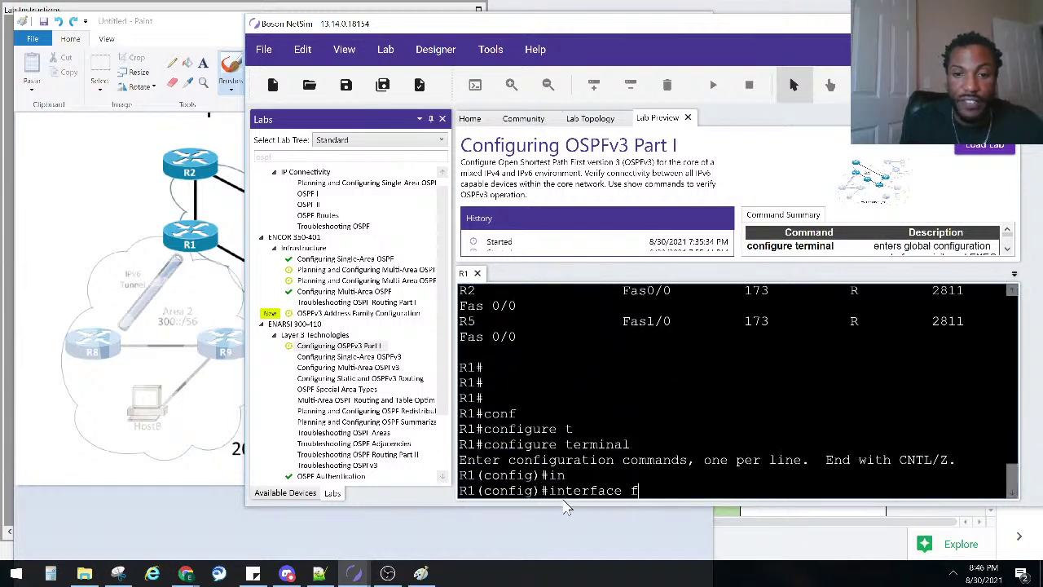
key("Tab")
type("0/0")
key("Return")
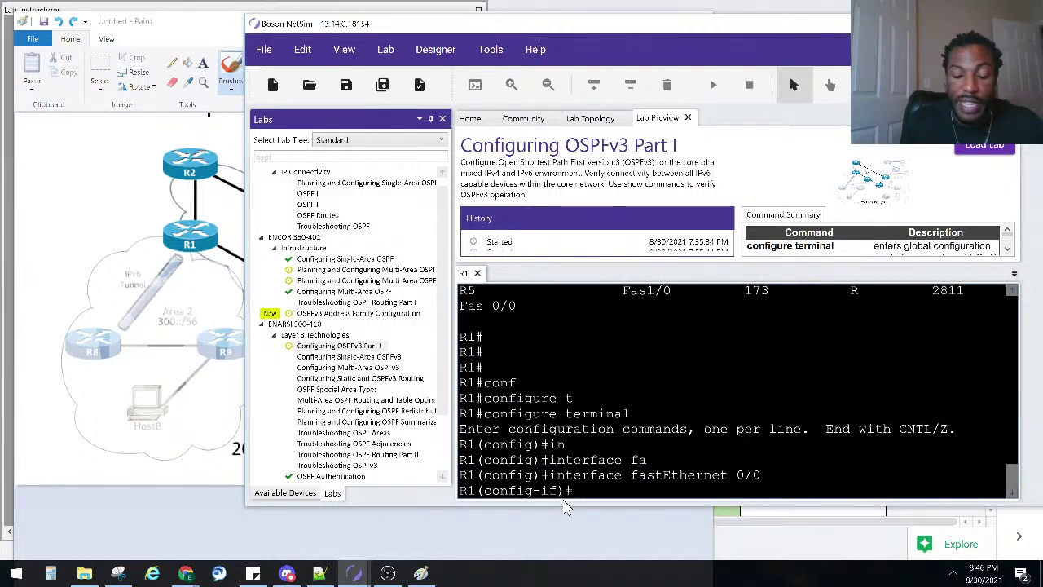
- Enable OSPFv3 on R1's FastEthernet 0/0 with ipv6 ospf 600 area 0, checking the inline help for the area argument
type("ipv")
key("Tab")
type("os")
key("Tab")
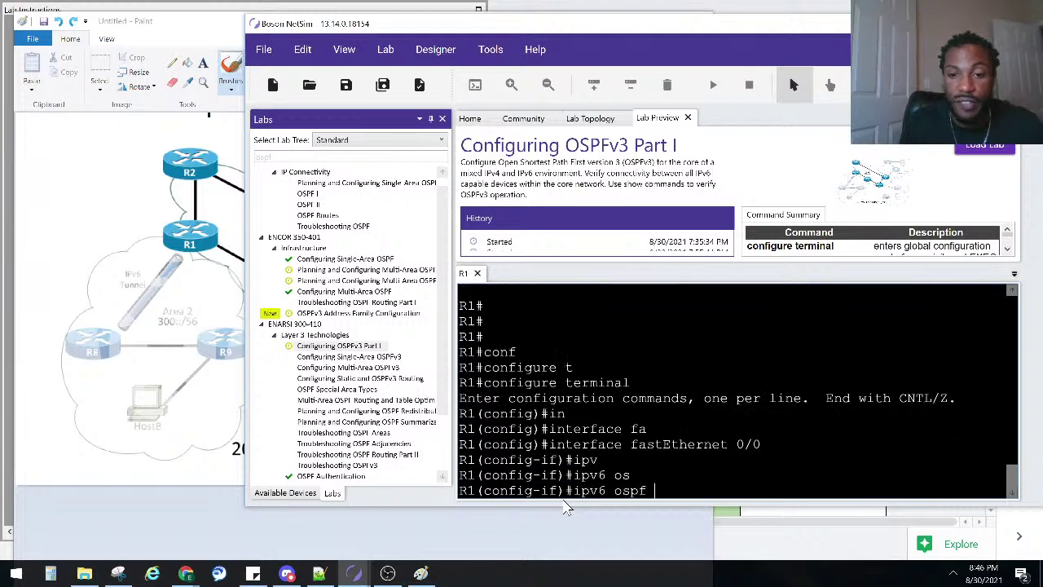
type("v")
key("Tab")
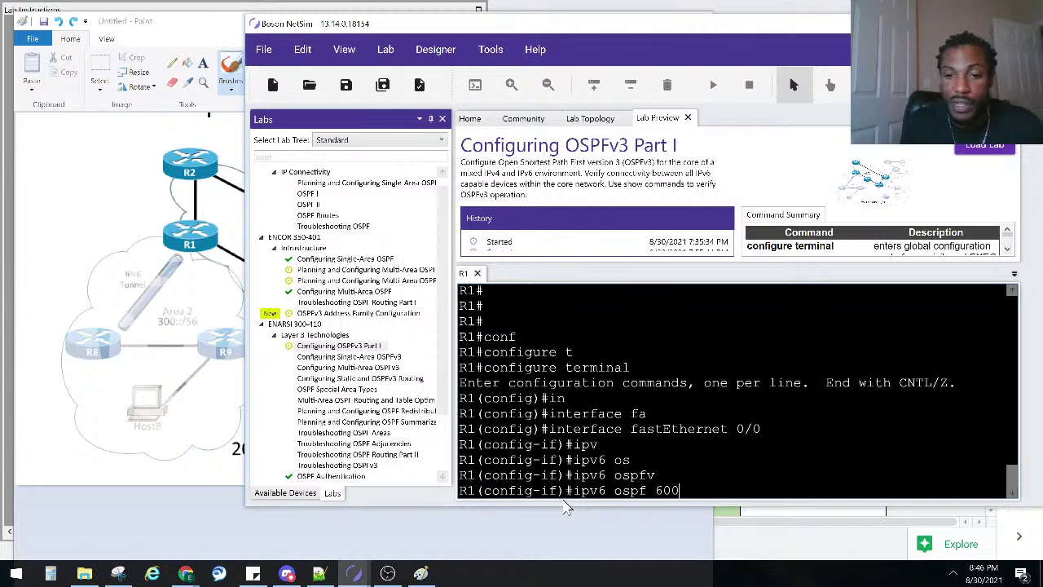
type("?")
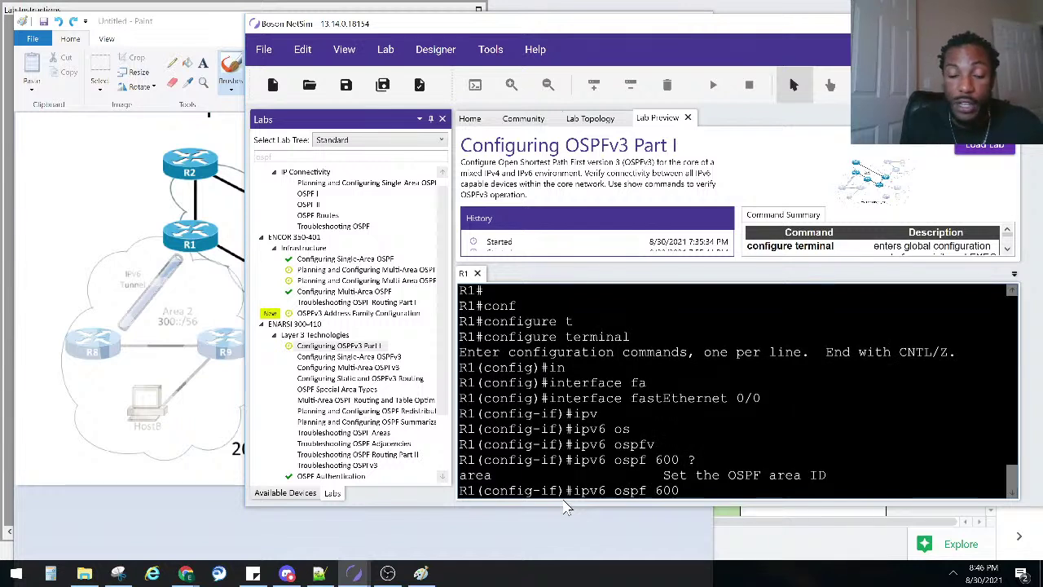
type(" a")
key("Tab")
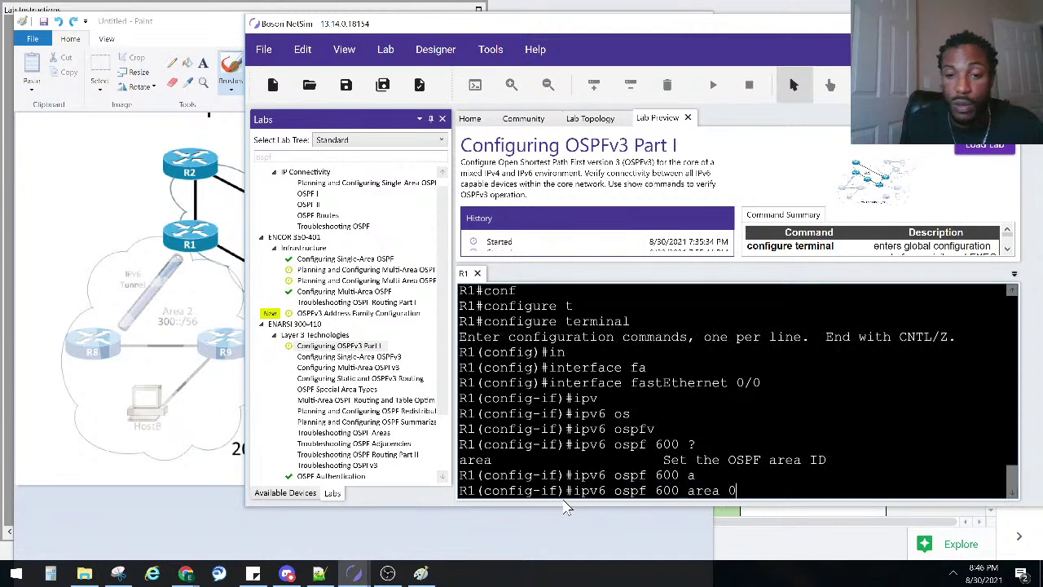
key("Return")
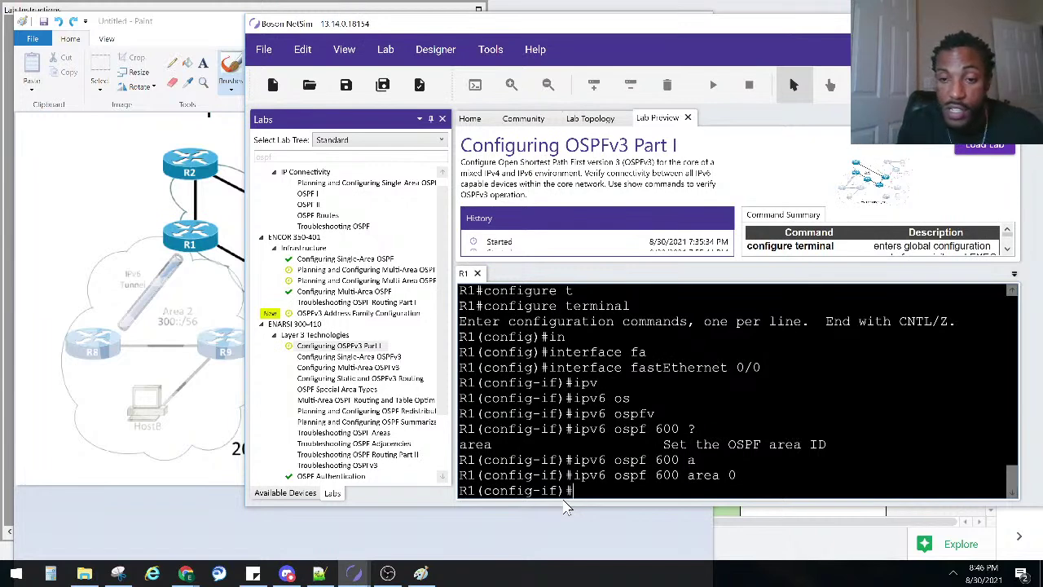
- Enable OSPFv3 process 600 in area 0 on R1's FastEthernet 1/0 and return to privileged EXEC mode
type("inter fa")
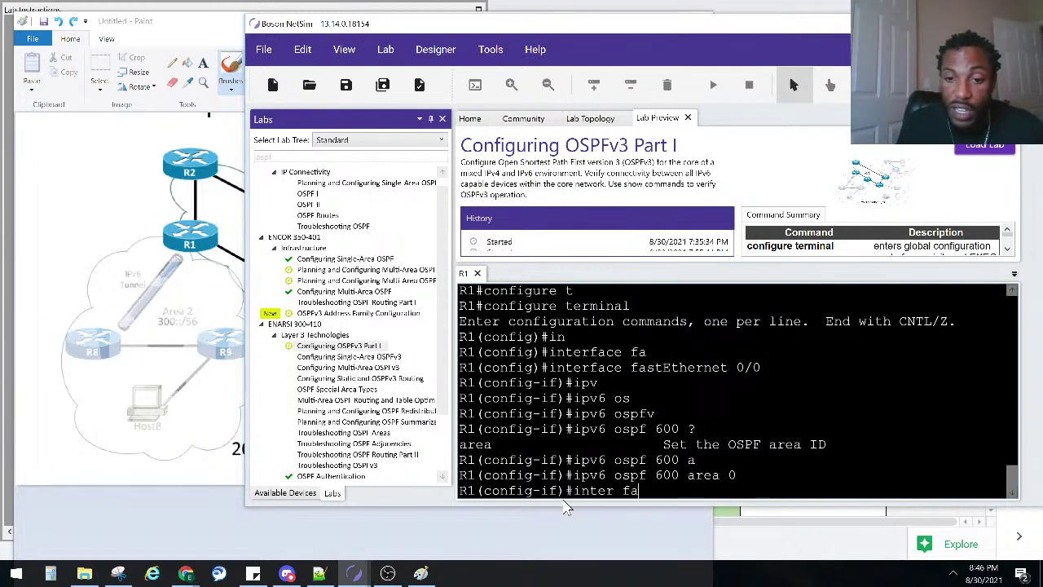
type("1/0")
key("Return")
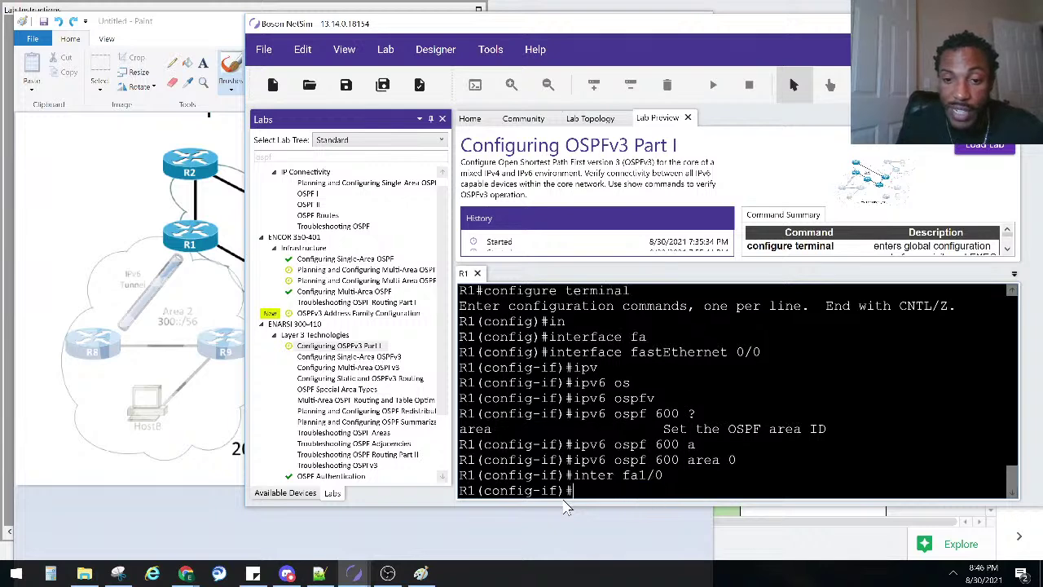
type("ipv")
key("Tab")
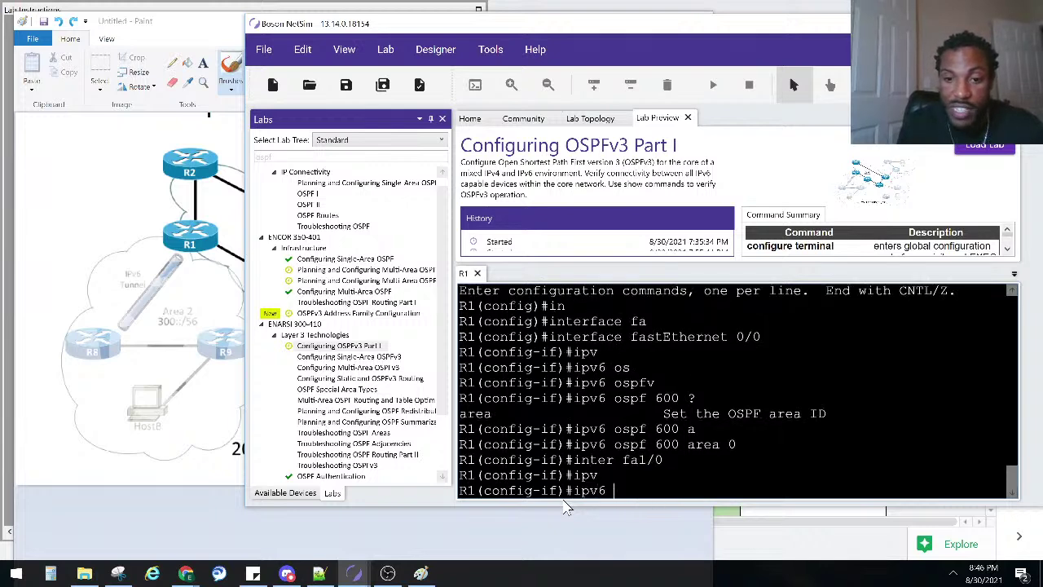
type("os")
key("Tab")
type("600")
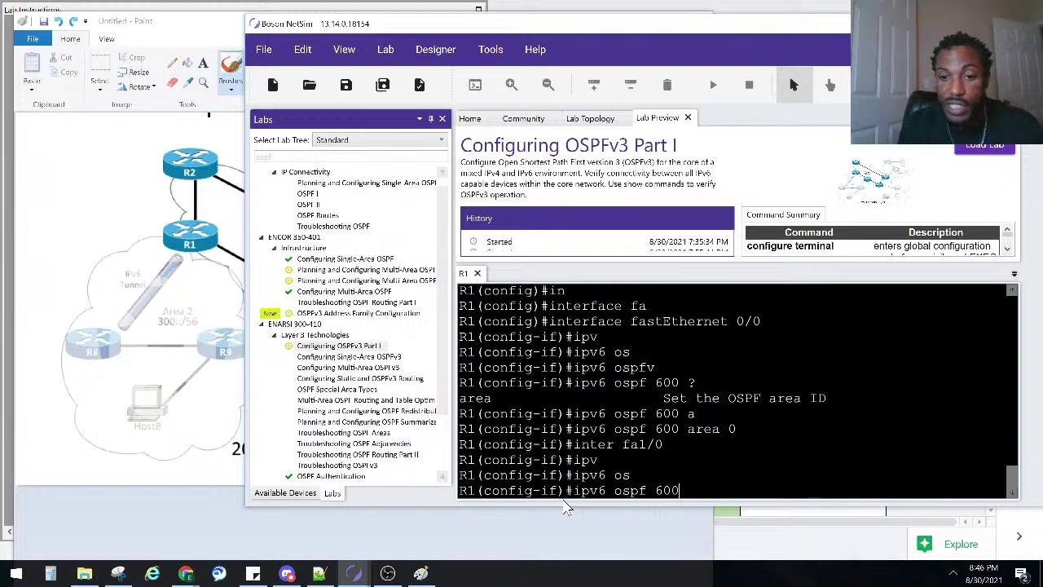
type(" area 0")
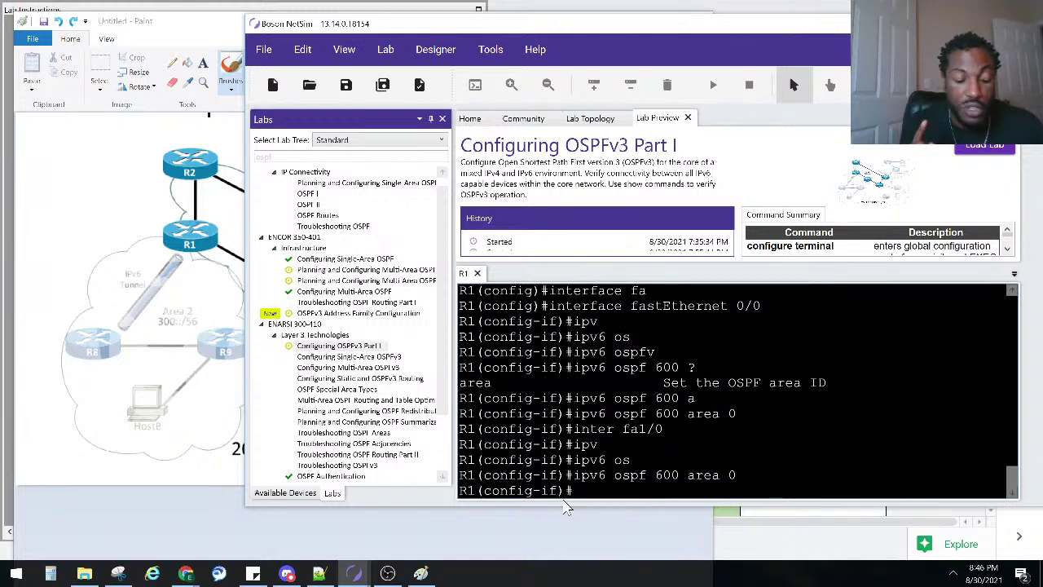
key("Return")
key("ctrl+z")
key("Return")
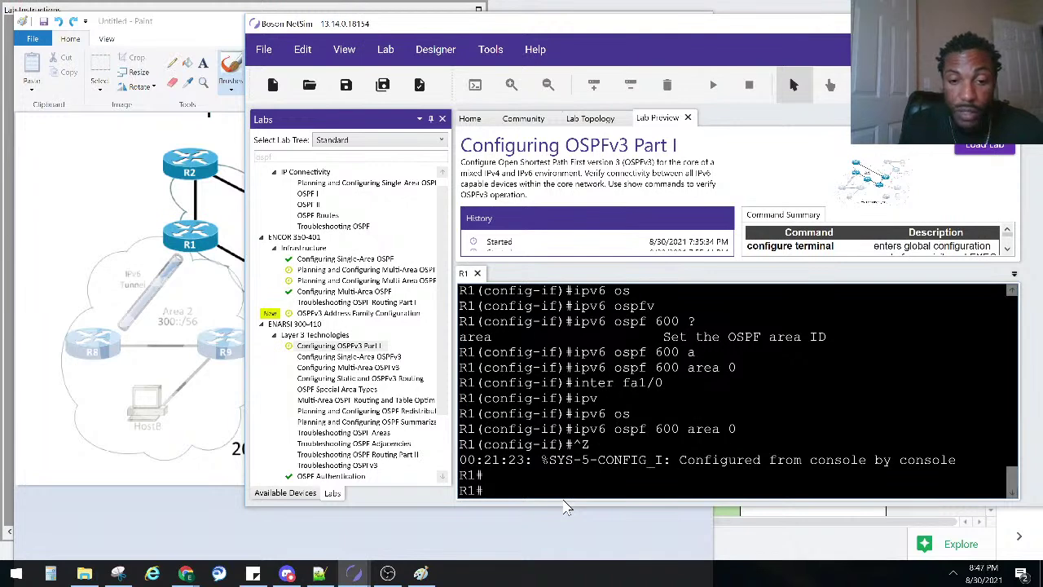
- Display the running IPv6 routing protocols on R1 with show ipv6 protocols
type("sho ipv")
key("Tab")
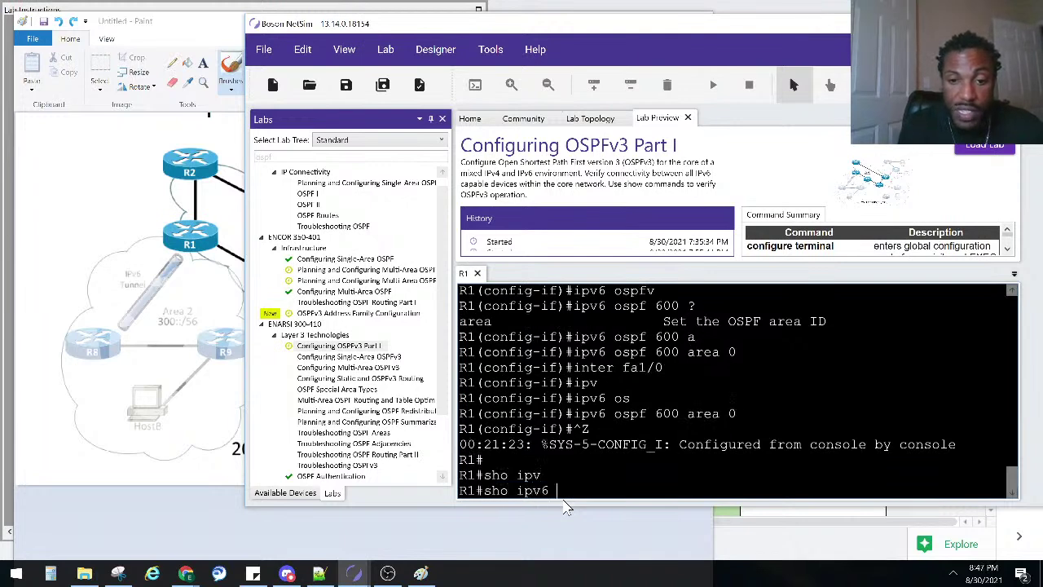
type("pro")
key("Tab")
key("Return")
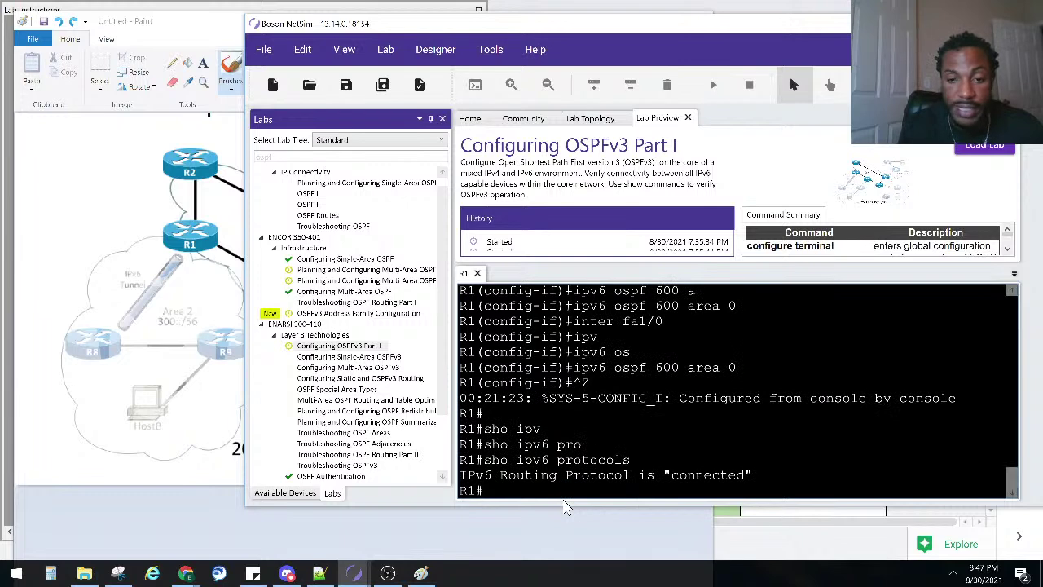
- Query R1's OSPFv3 information with show ipv6 ospf commands and look back through the console output
type("sho ipv")
key("Tab")
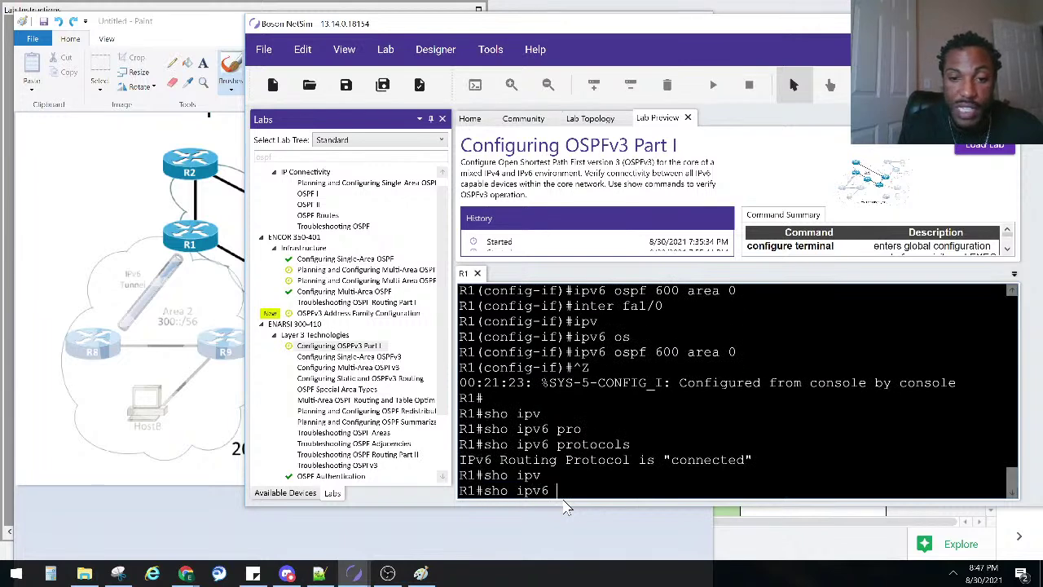
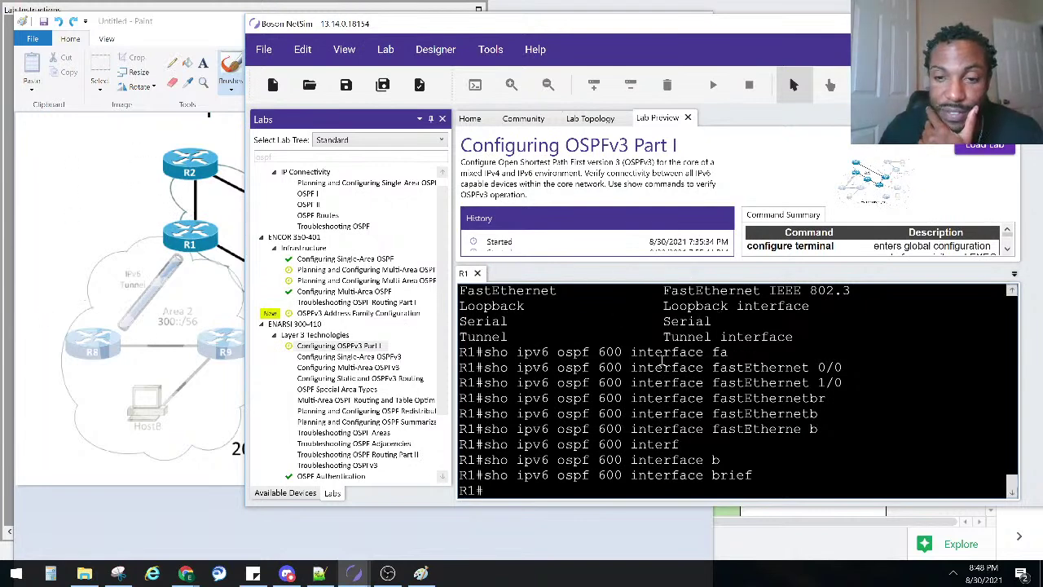
scroll(664, 449, "up", 2)
scroll(664, 450, "up", 6)
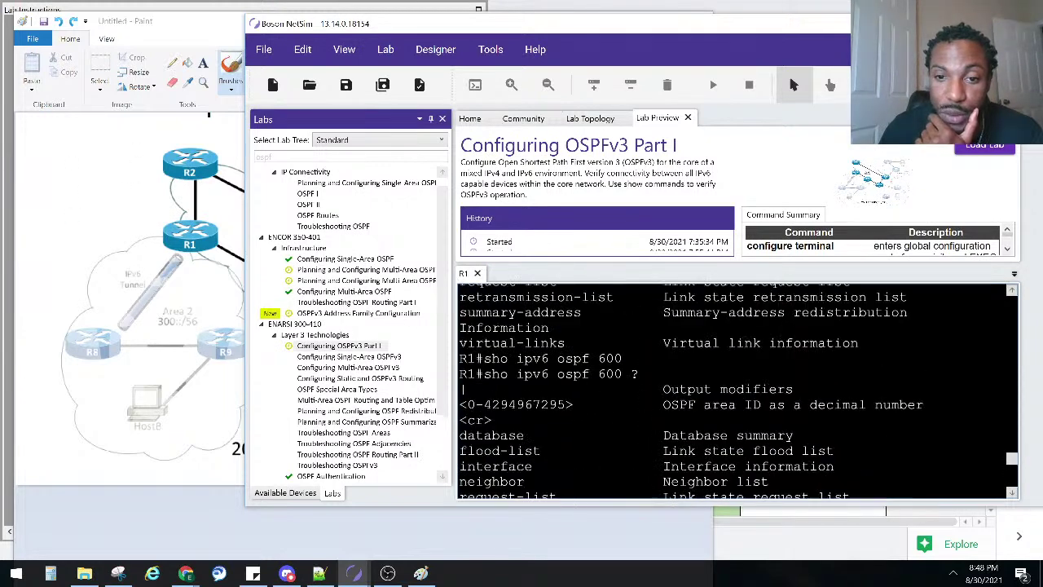
scroll(641, 366, "up", 8)
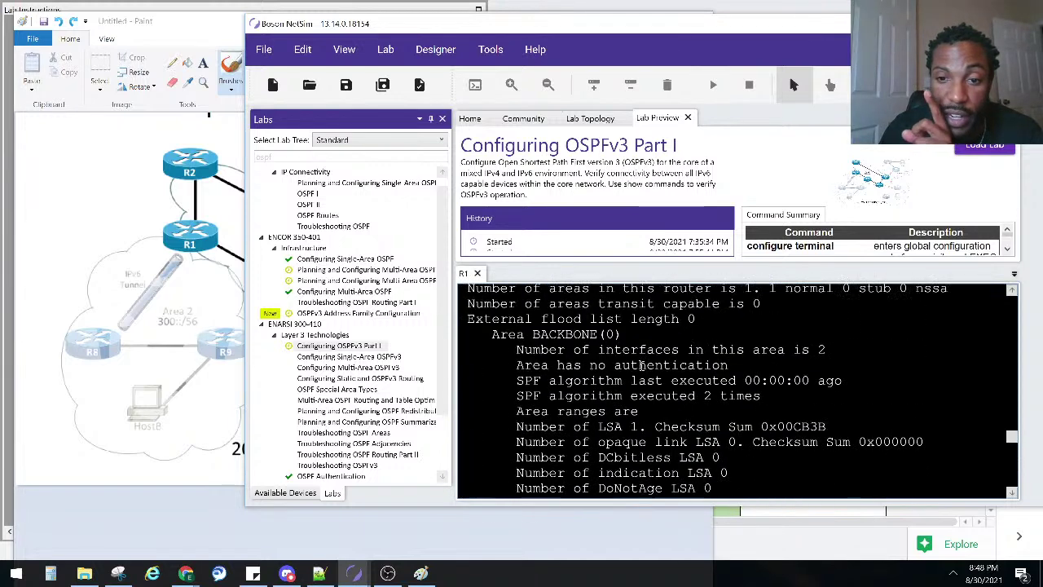
scroll(642, 366, "up", 4)
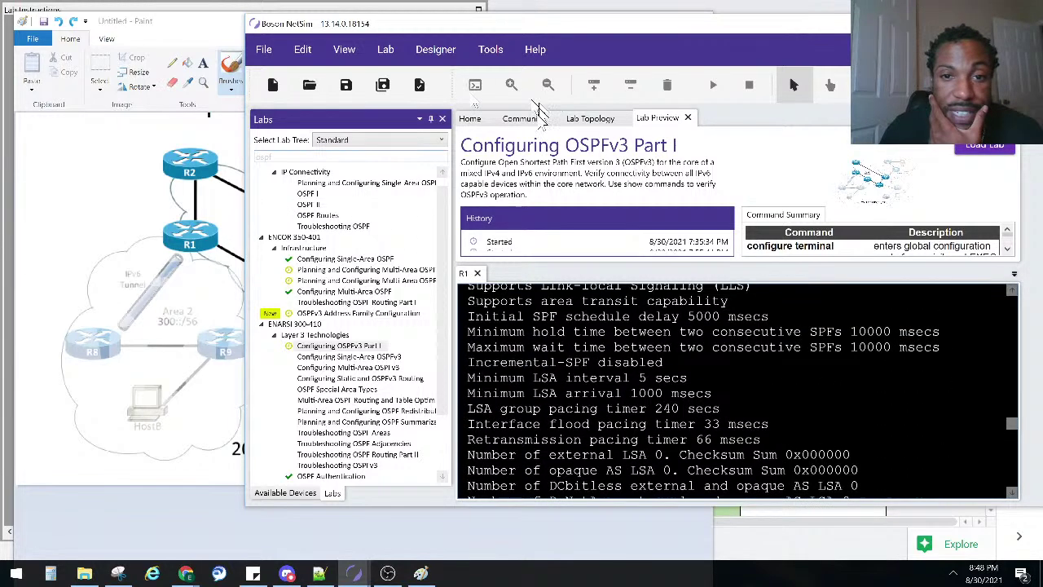
- Show the lab topology and read items 5 and 6 of Task 1 in the Lab Instructions
left_click(592, 119)
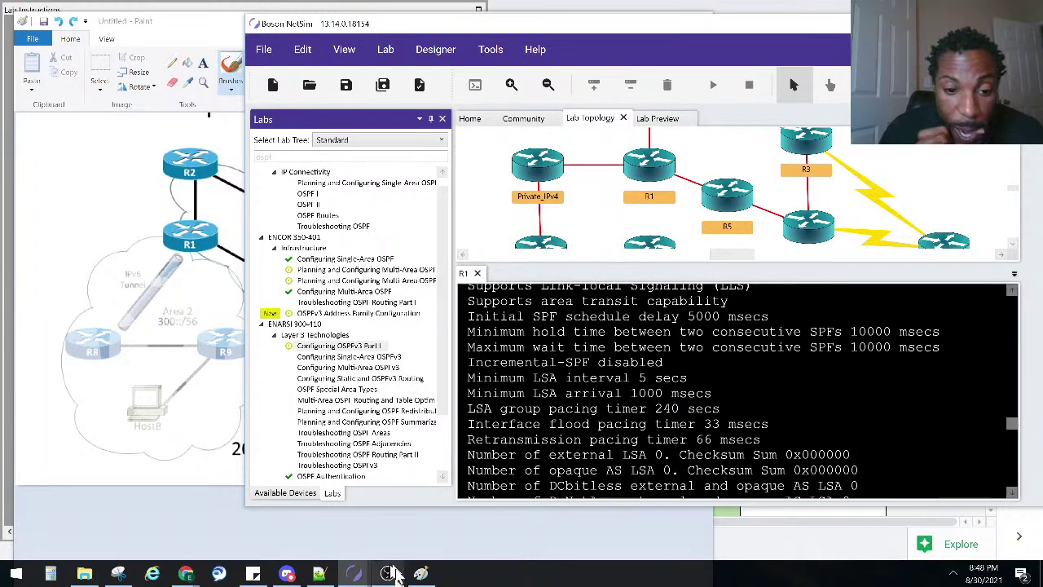
mouse_move(357, 577)
left_click(438, 525)
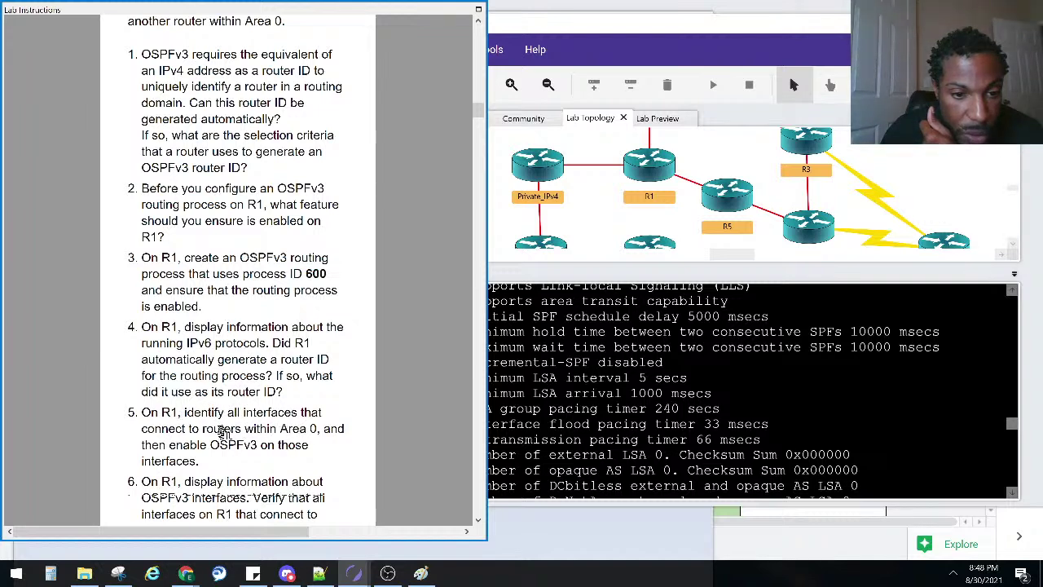
scroll(229, 436, "down", 2)
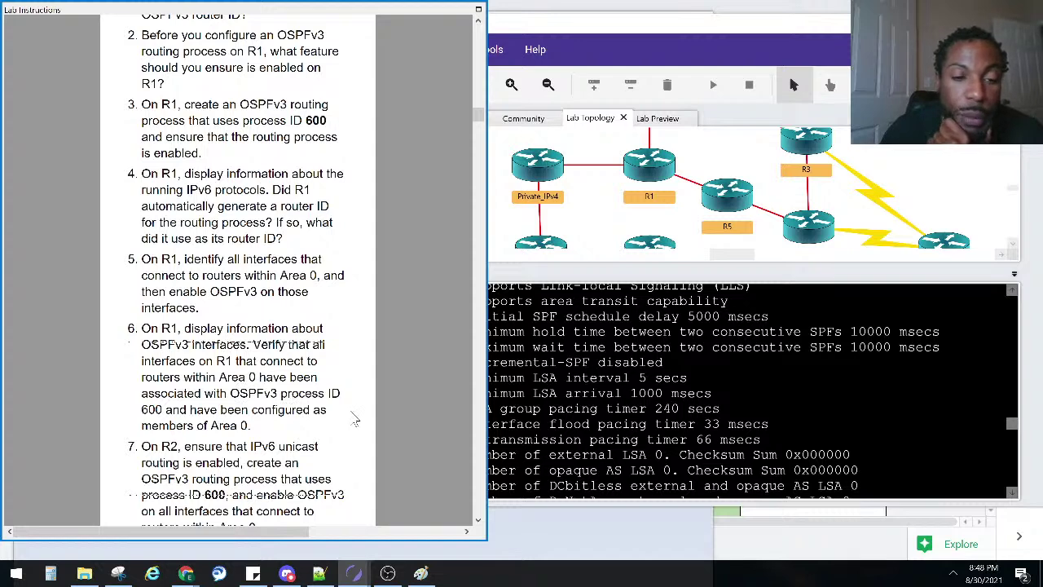
- Return to the R1 console and highlight the backbone area heading and its interface count in the OSPFv3 output
left_click(662, 399)
scroll(684, 408, "down", 4)
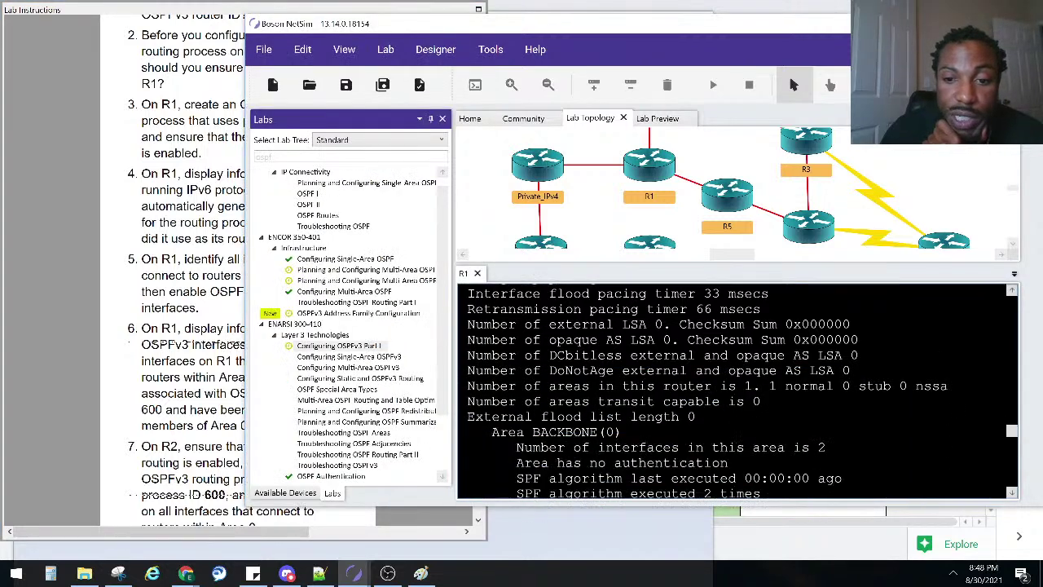
left_click_drag(825, 421, 522, 419)
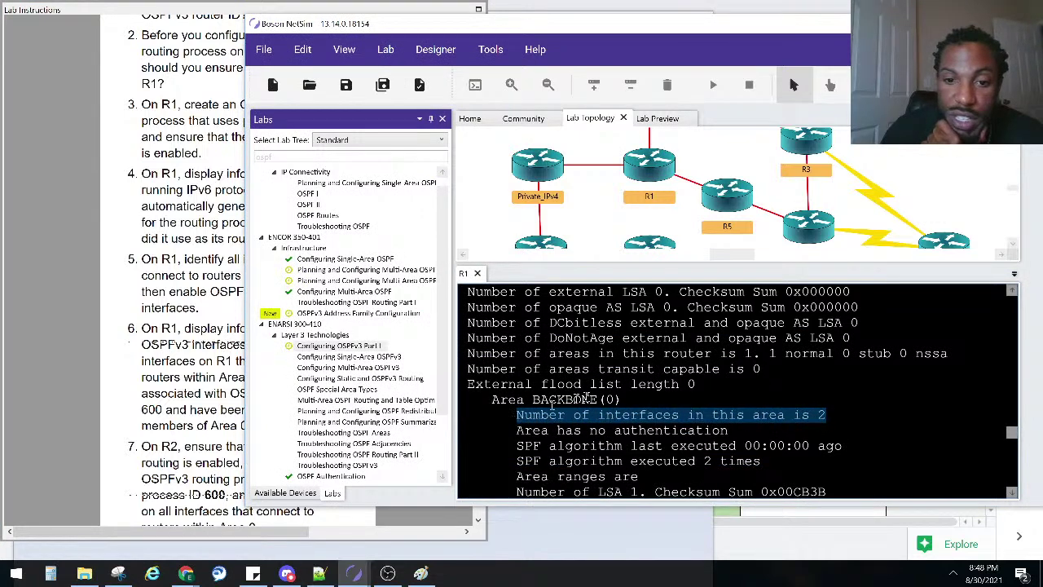
left_click_drag(622, 400, 484, 400)
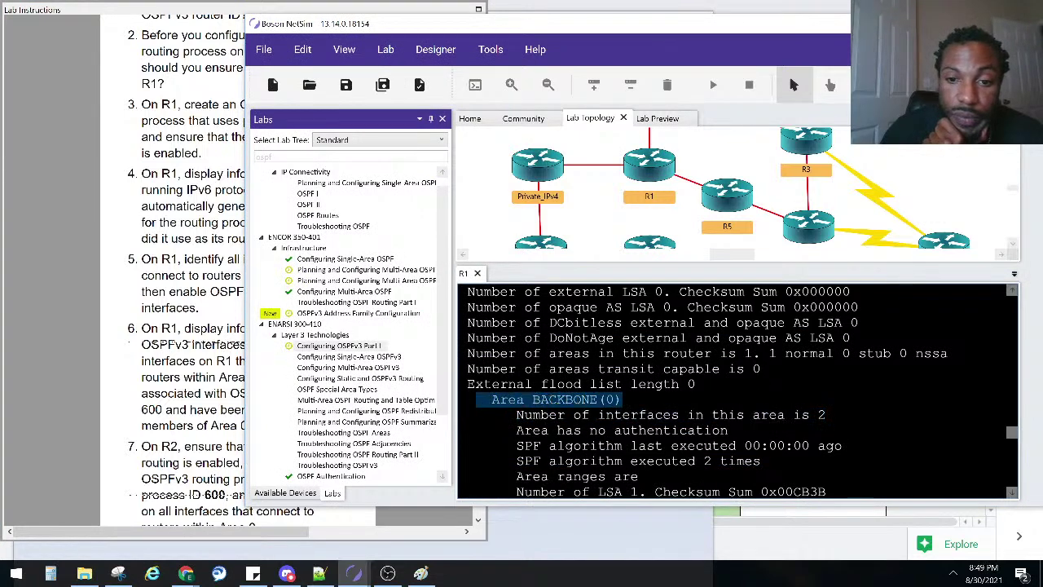
- Examine the rest of R1's show ipv6 ospf output, including the routing process ID, router ID and timers
scroll(556, 405, "down", 4)
scroll(559, 397, "up", 8)
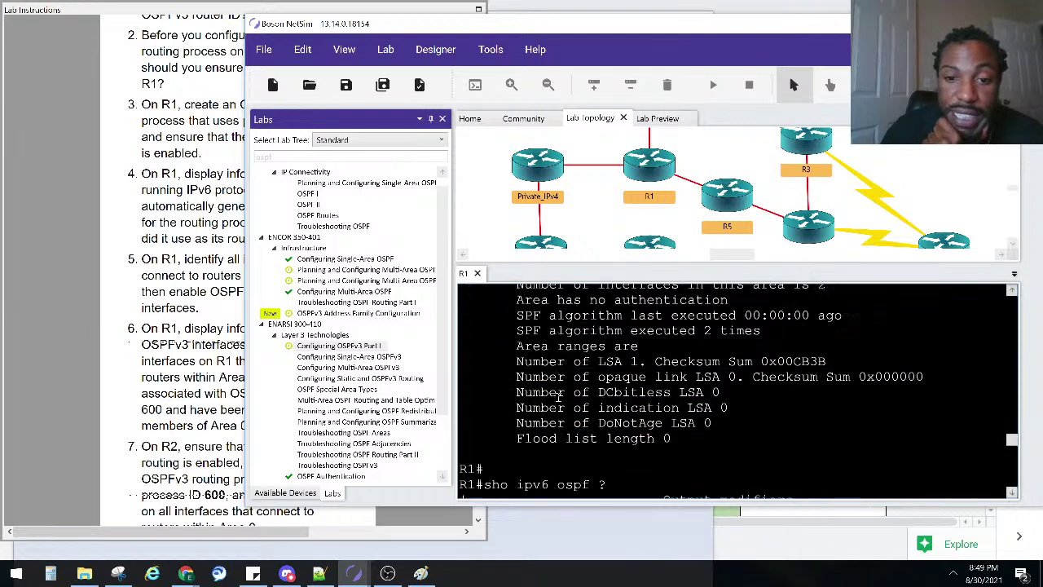
scroll(559, 396, "up", 3)
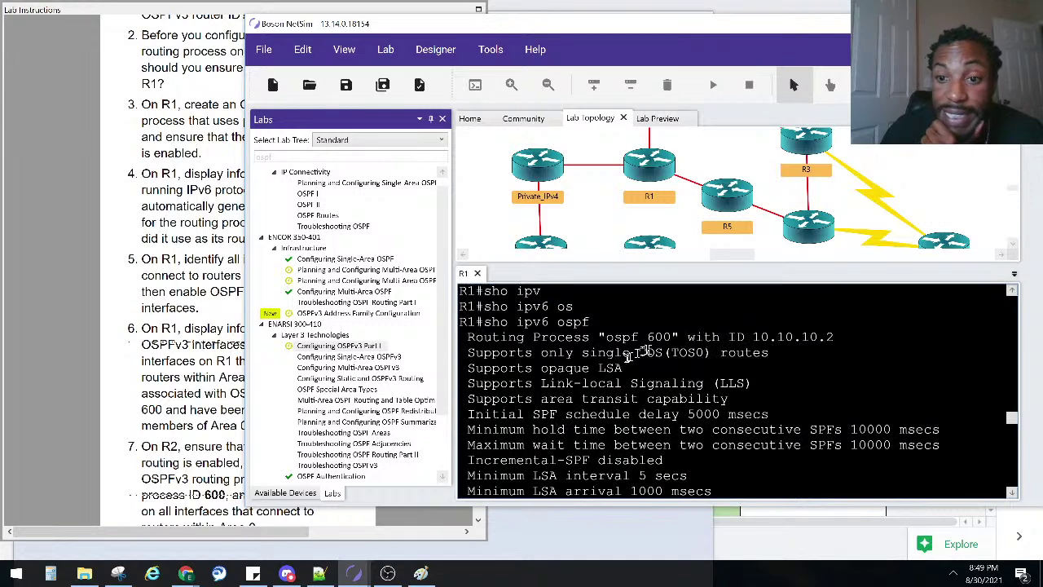
scroll(676, 336, "down", 4)
double_click(664, 337)
scroll(652, 347, "up", 5)
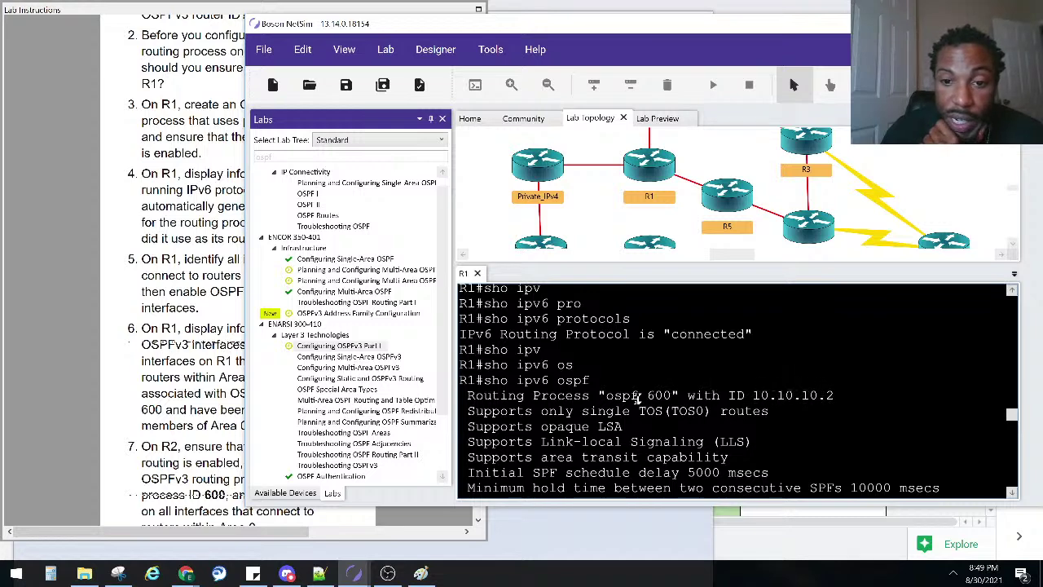
scroll(637, 399, "down", 5)
scroll(637, 393, "down", 2)
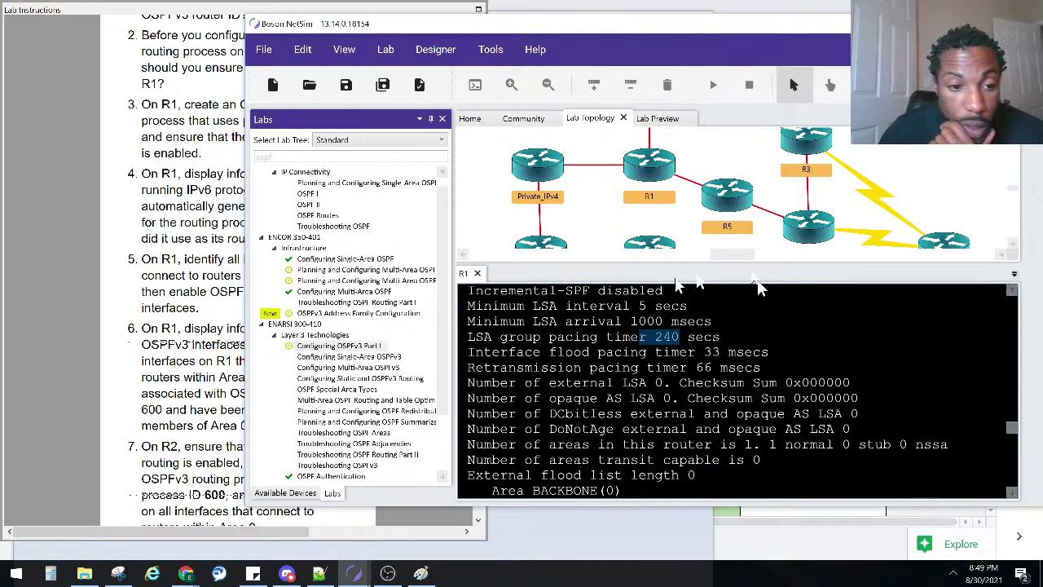
- Look up the solution for Task 1 item 6 in the Lab Instructions, including its OSPFv3 verification command, and return to the R1 console
left_click(232, 387)
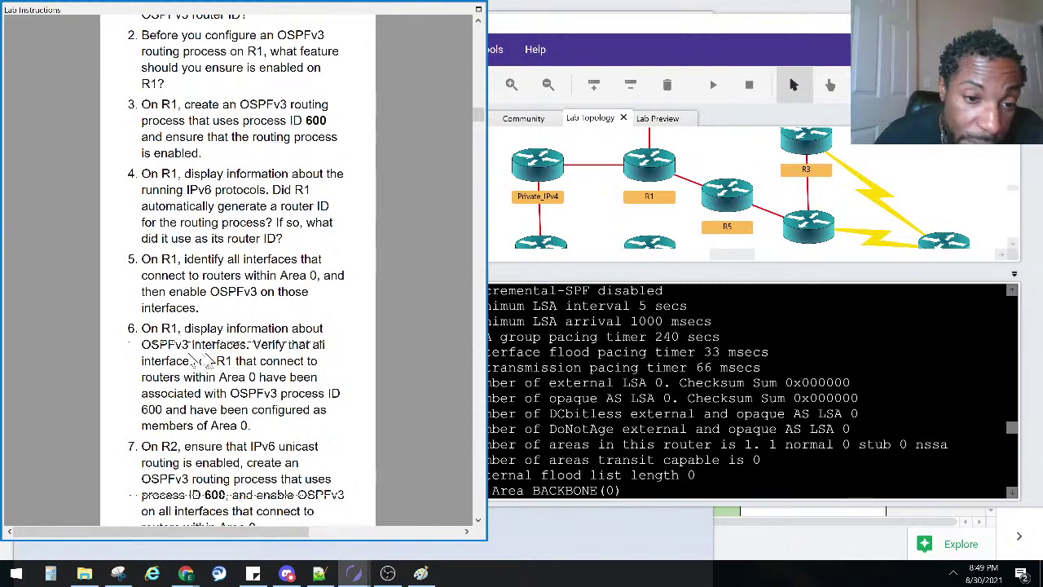
scroll(181, 349, "up", 10)
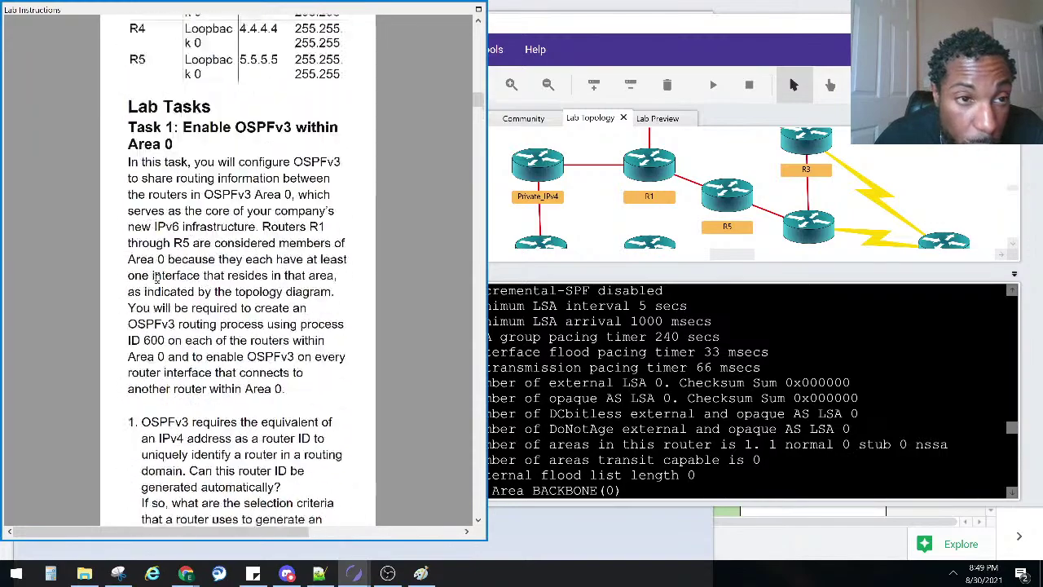
scroll(179, 370, "down", 15)
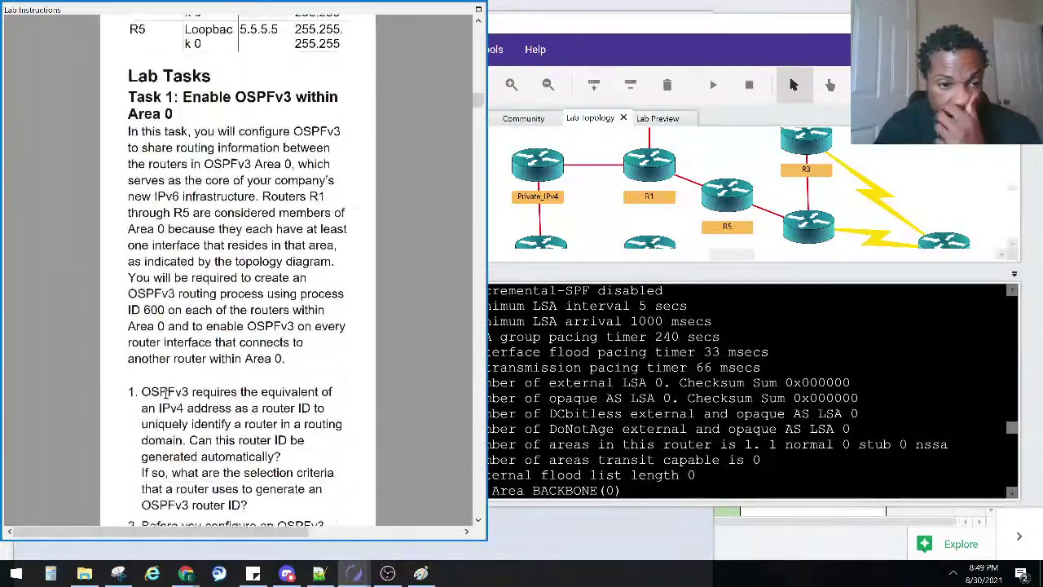
scroll(175, 342, "down", 20)
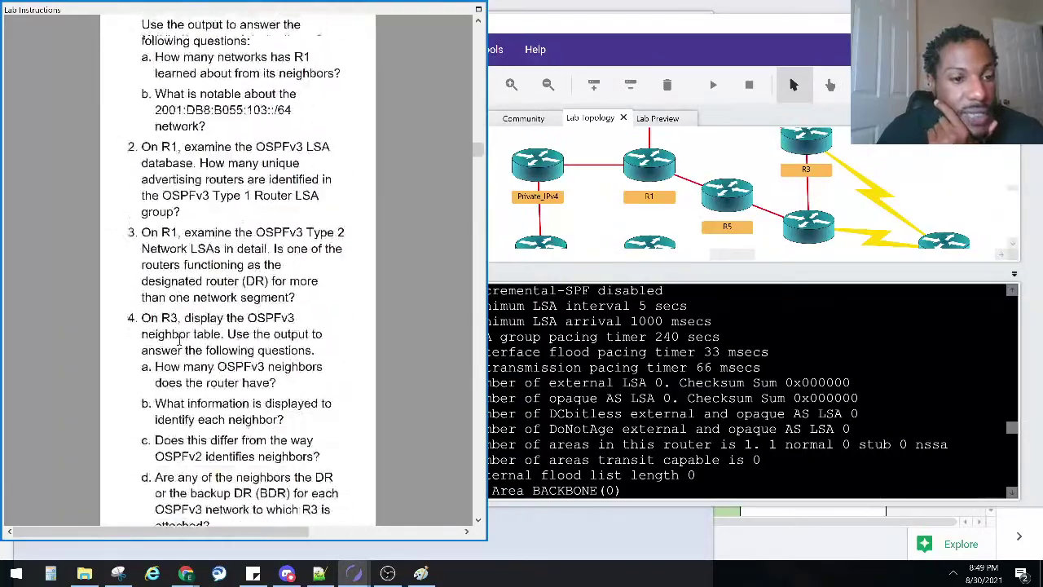
scroll(178, 341, "down", 20)
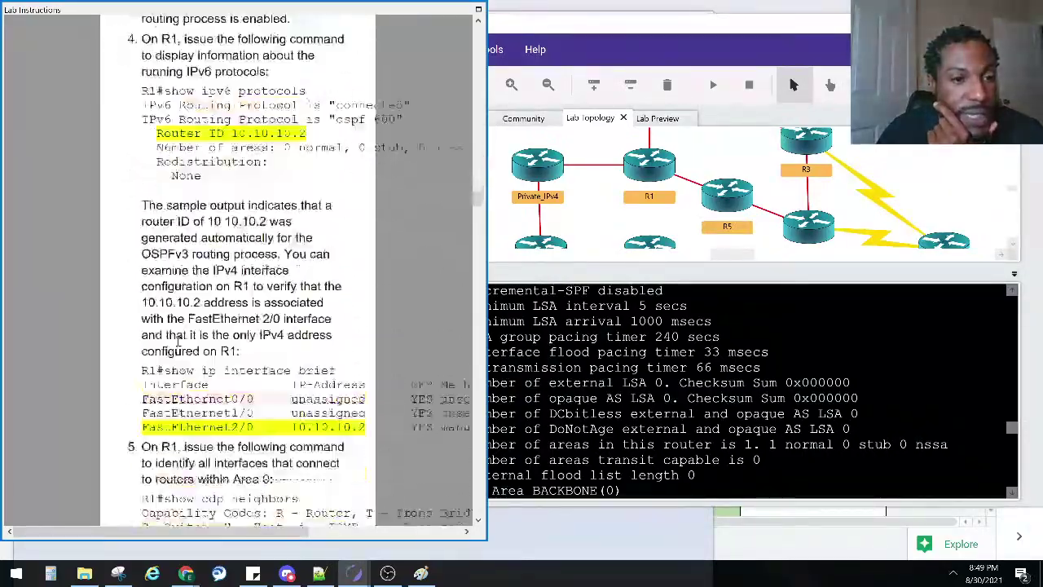
scroll(178, 343, "down", 5)
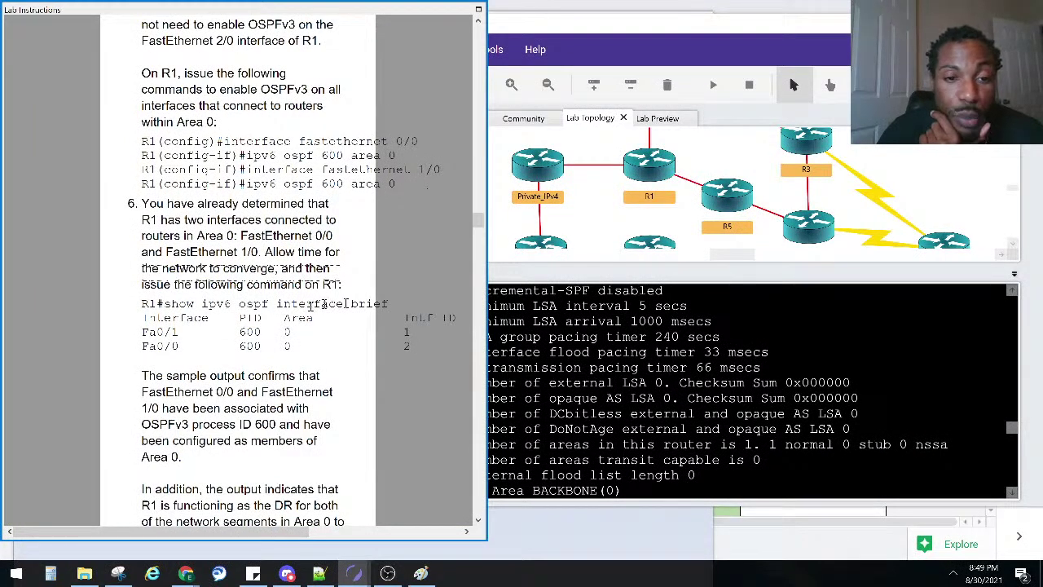
left_click(709, 398)
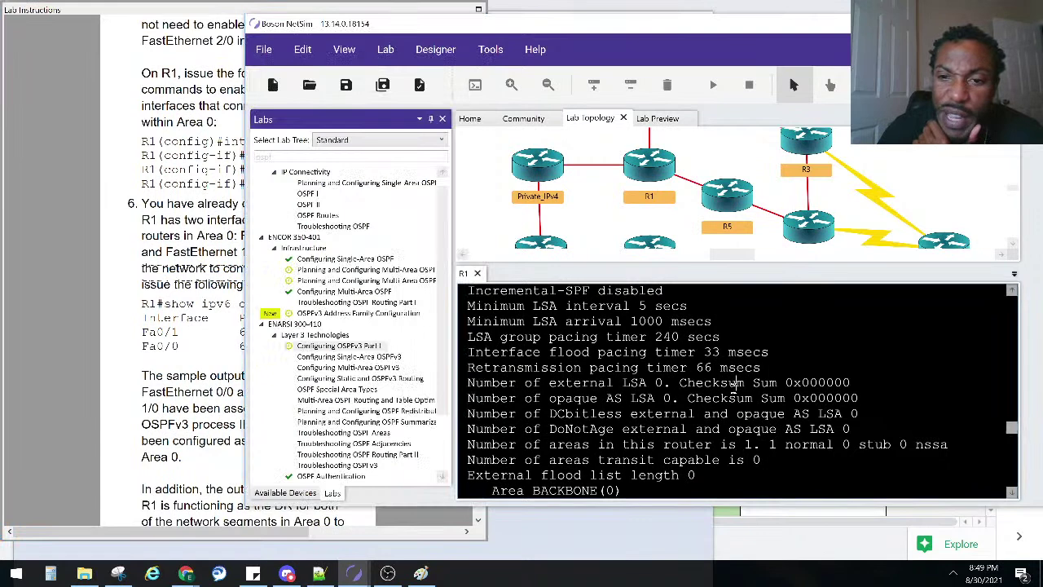
- Review R1's console history of OSPFv3 interface commands and compare it with the verification command in the Lab Instructions
scroll(733, 389, "up", 8)
scroll(733, 389, "up", 5)
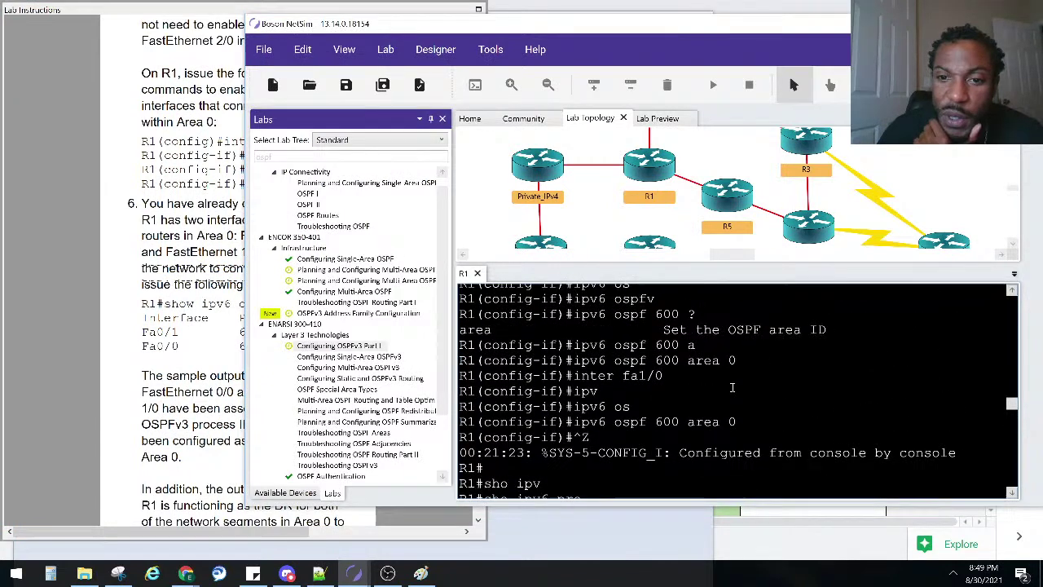
scroll(731, 386, "up", 2)
scroll(733, 399, "down", 12)
scroll(738, 424, "down", 15)
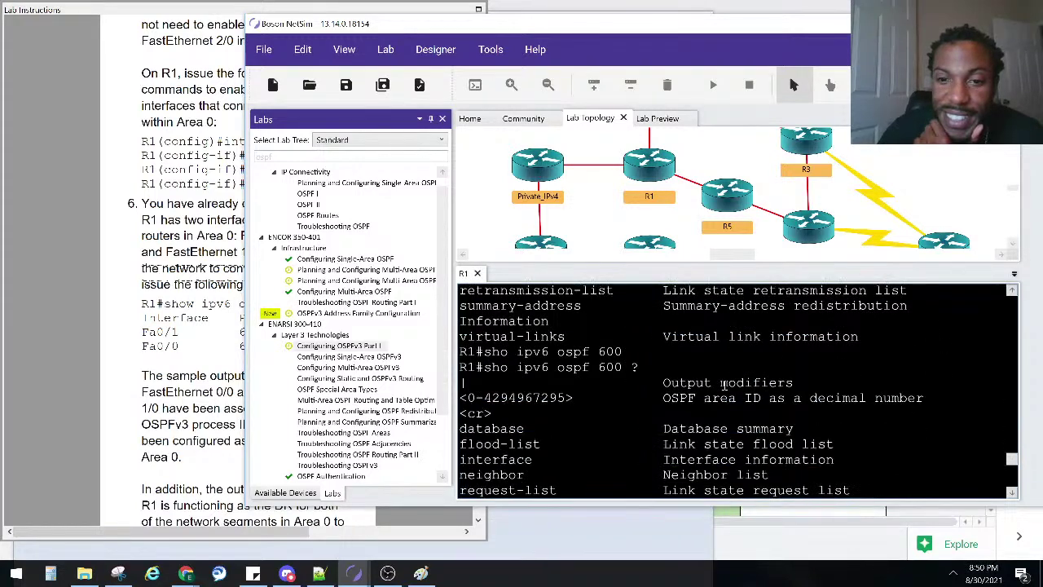
scroll(724, 385, "down", 7)
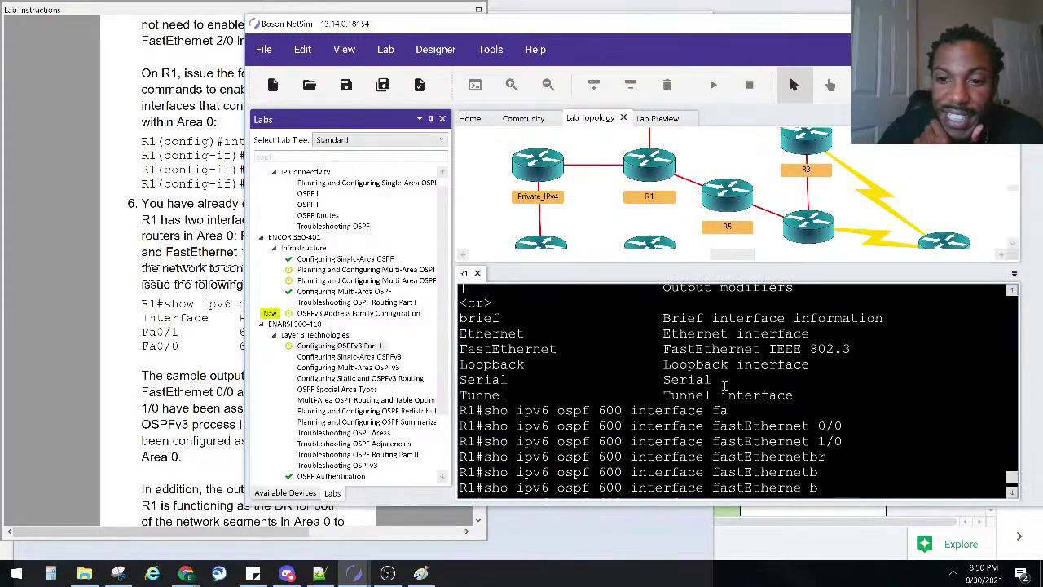
scroll(724, 384, "down", 1)
left_click(179, 373)
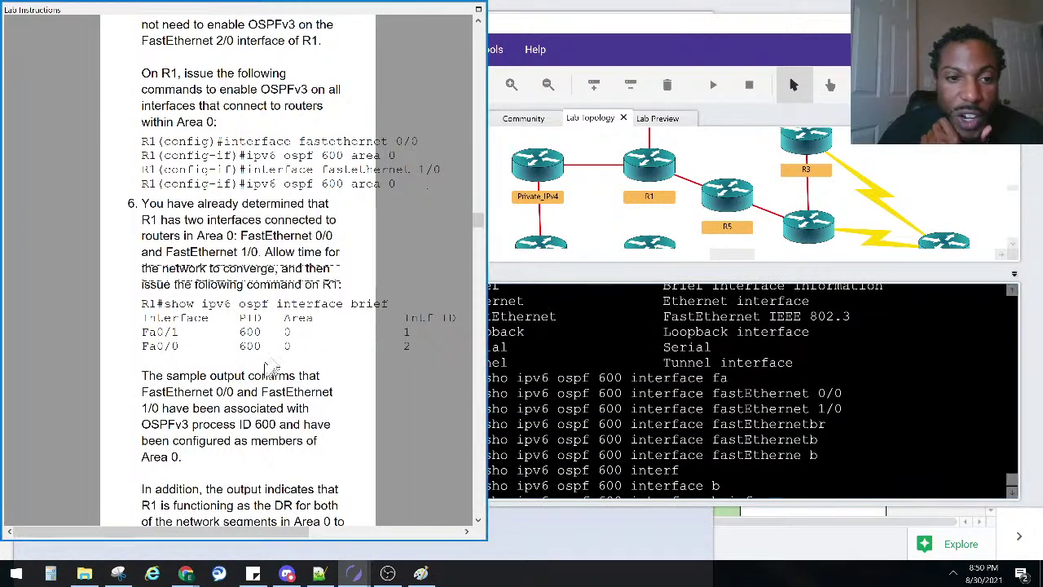
left_click(692, 411)
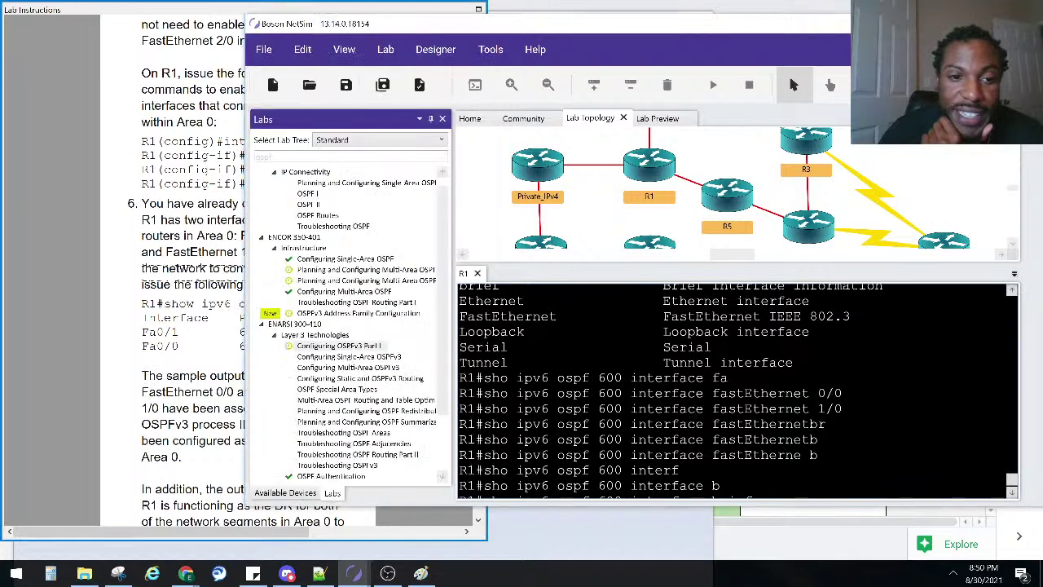
- Run show ipv6 ospf interface brief on R1 without a process ID
scroll(691, 411, "down", 1)
key("Return")
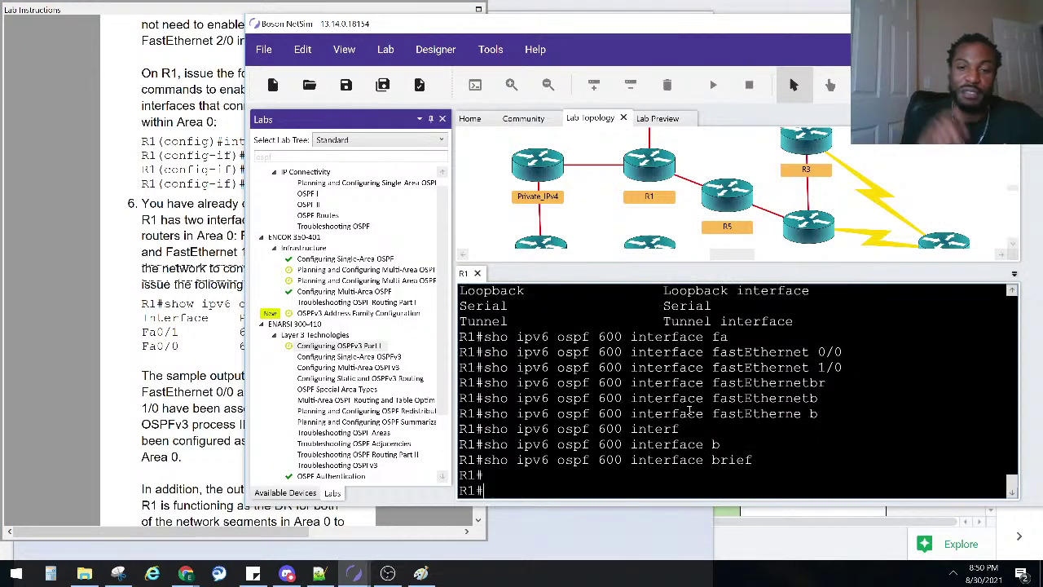
type("sho ipv")
key("Tab")
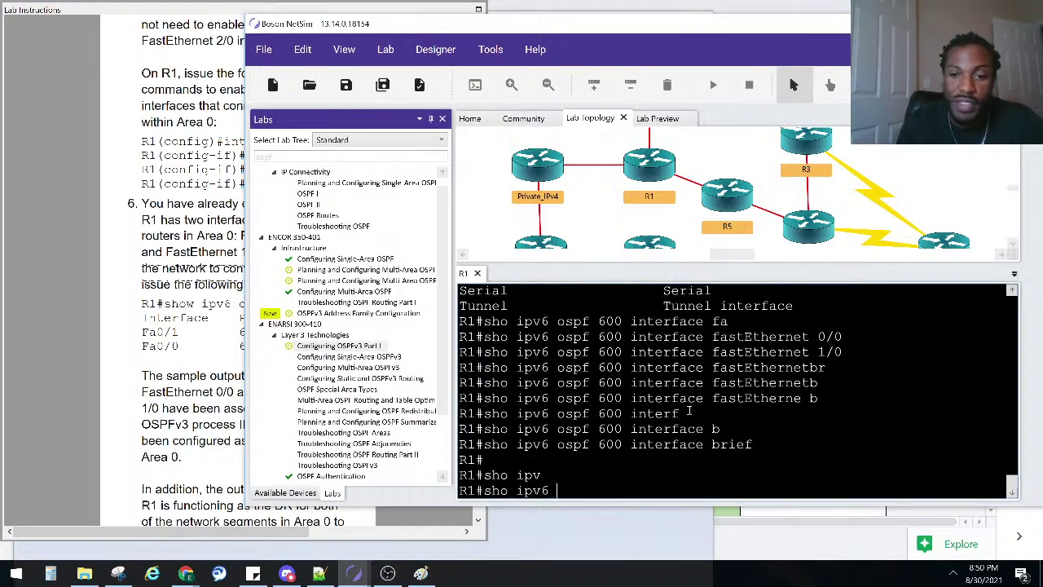
type("os")
key("Tab")
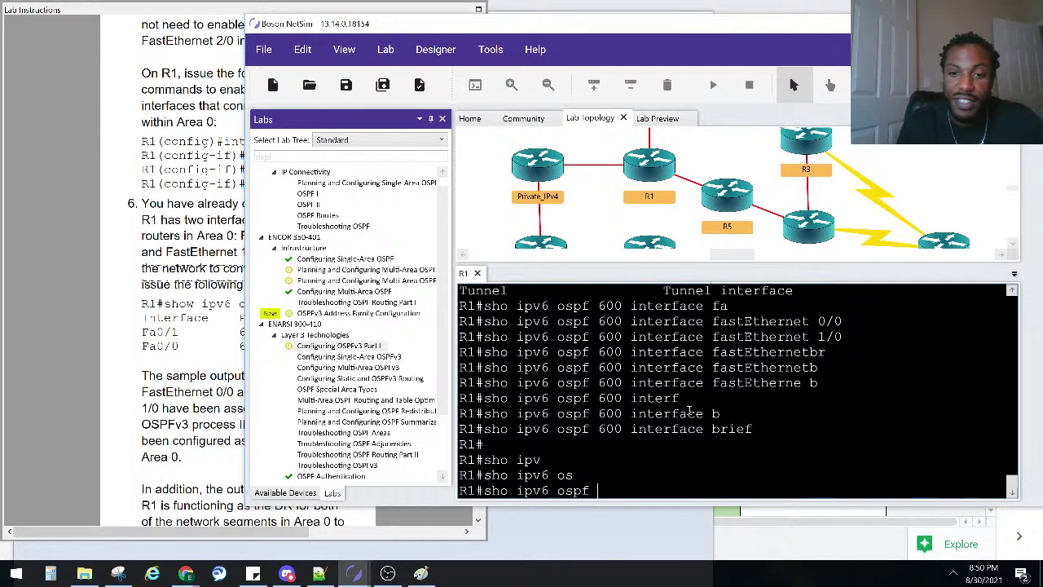
type("in")
key("Tab")
type("br")
key("Tab")
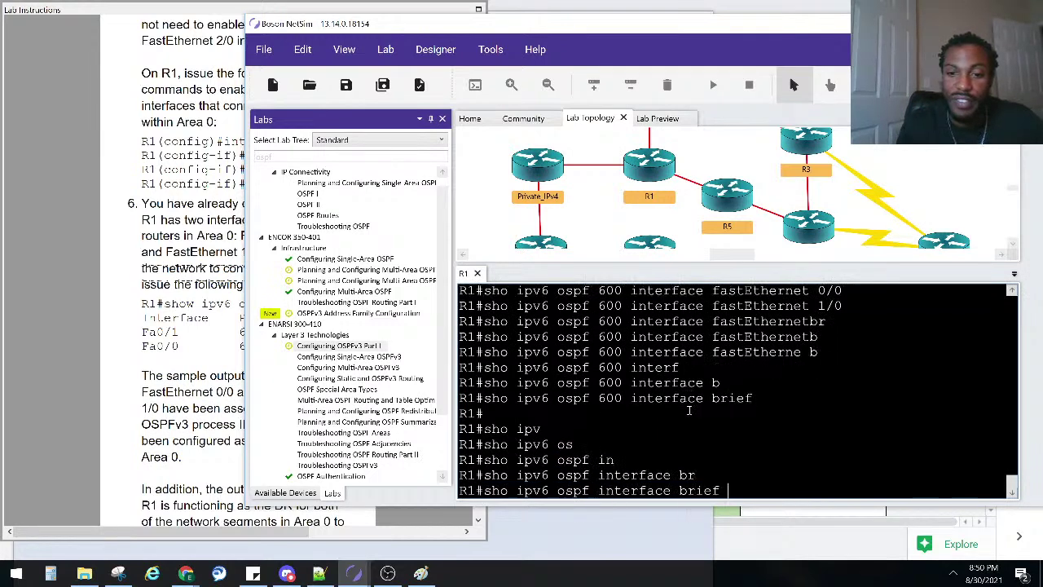
key("Return")
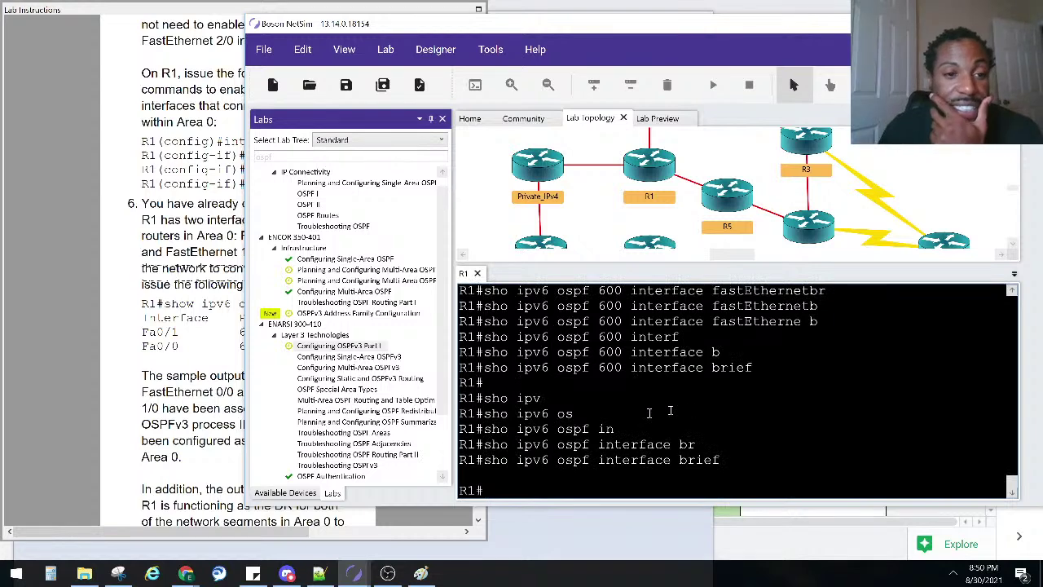
- Compare R1's console output with the sample interface table in the Lab Instructions' solution for item 6
left_click(77, 419)
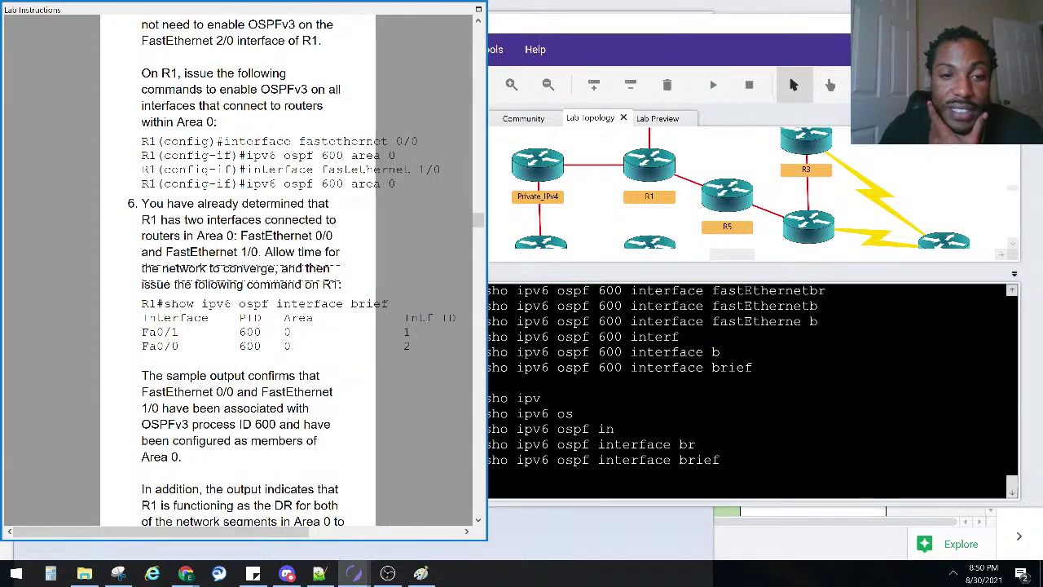
left_click(489, 382)
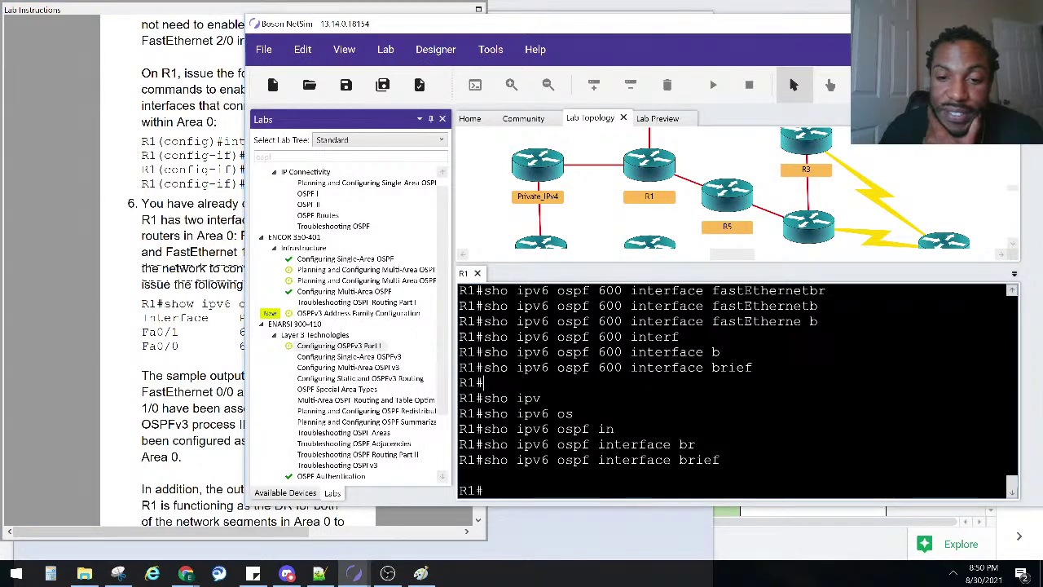
left_click(138, 351)
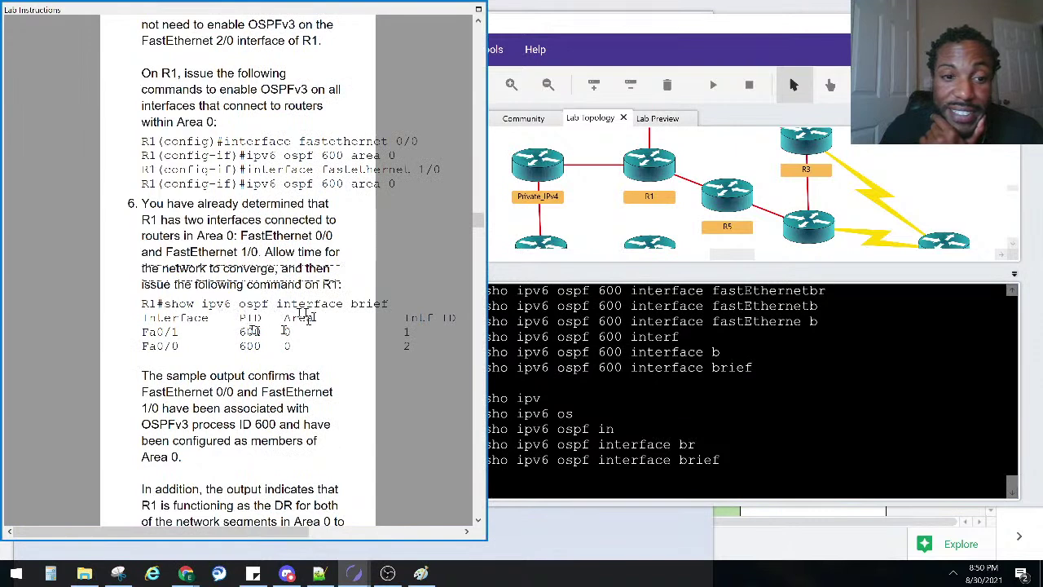
left_click(658, 400)
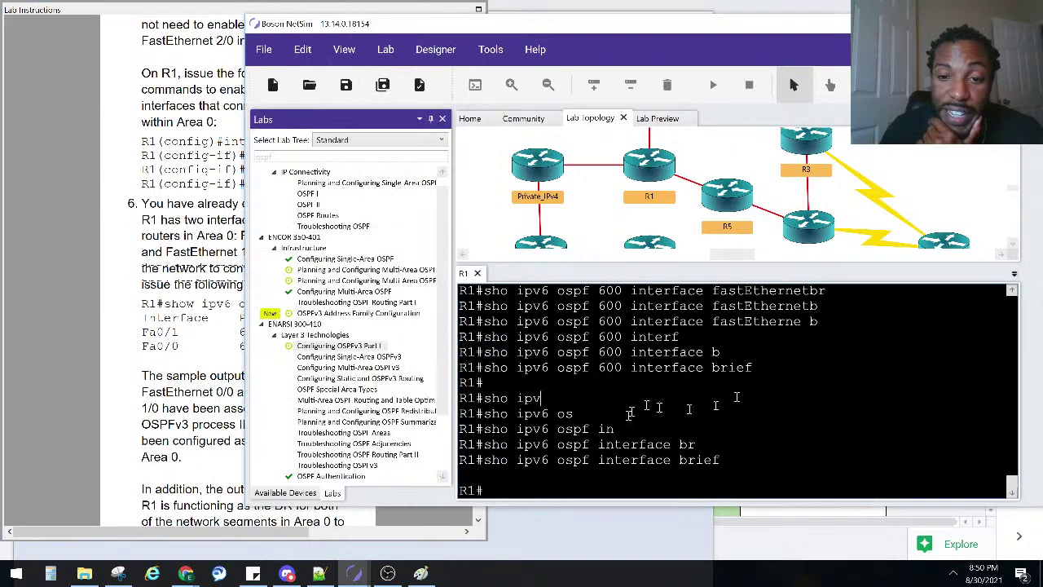
left_click(168, 282)
scroll(287, 254, "up", 2)
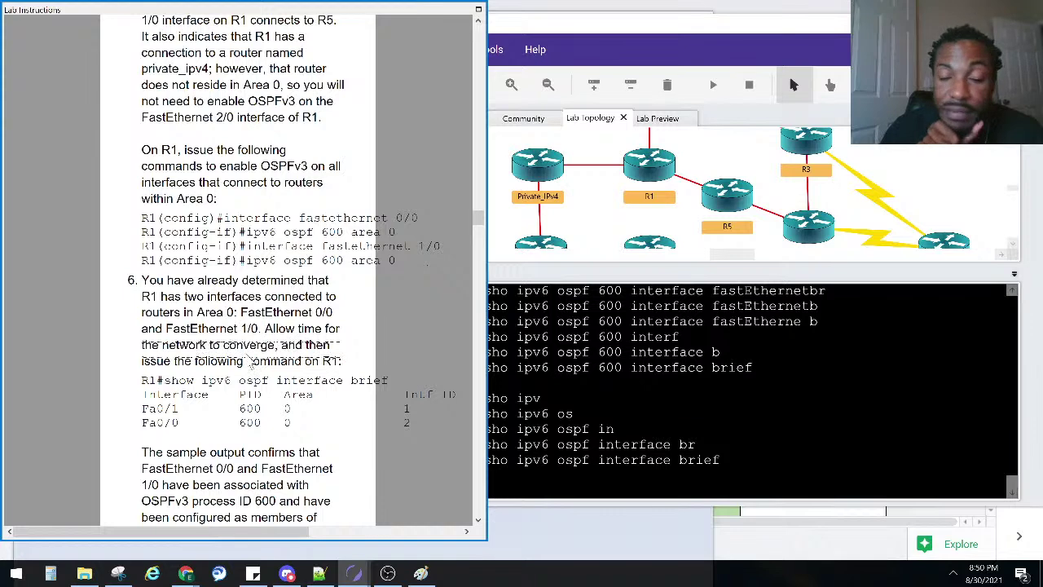
- Rerun show ipv6 ospf interface brief on R1
left_click(781, 413)
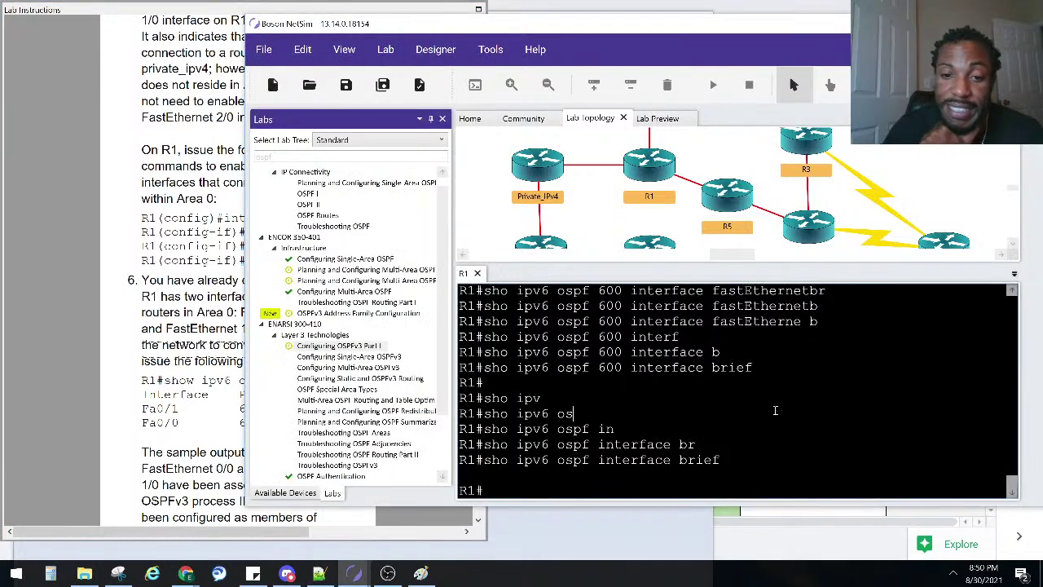
key("Up")
key("Return")
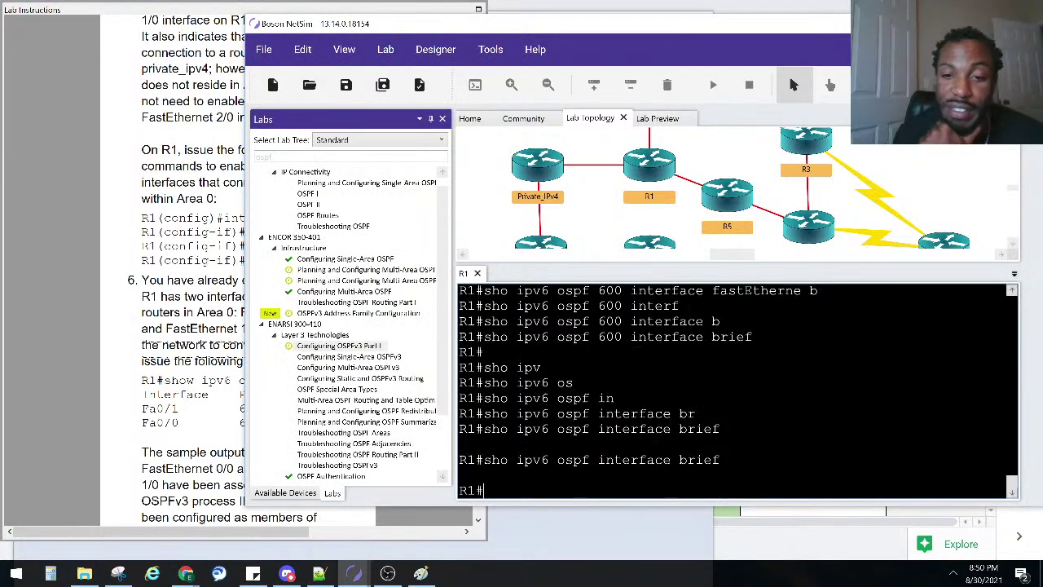
- Find the backbone area section in R1's earlier show ipv6 ospf output and highlight its interface count
scroll(684, 387, "up", 10)
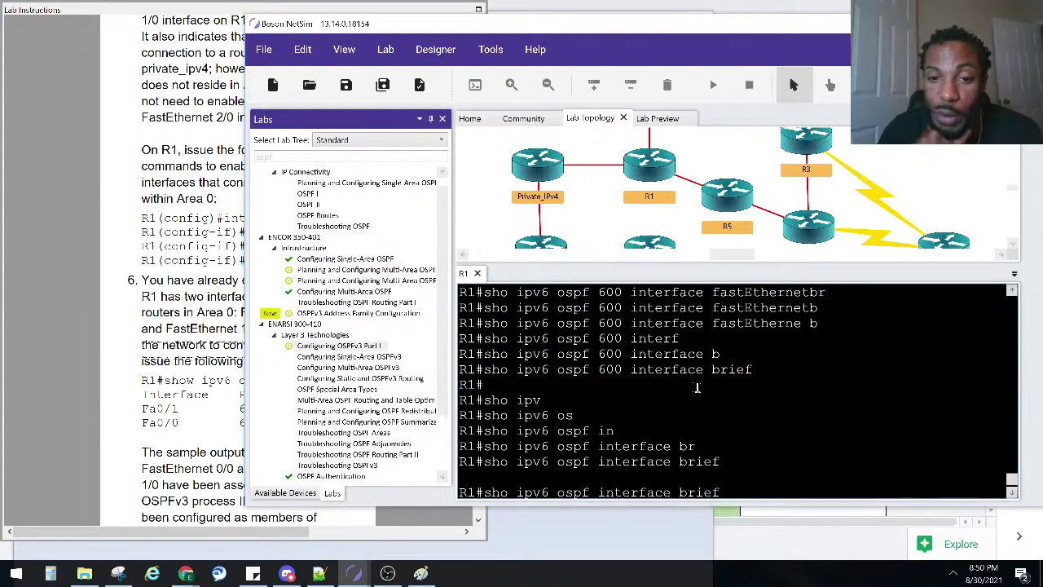
scroll(685, 387, "up", 10)
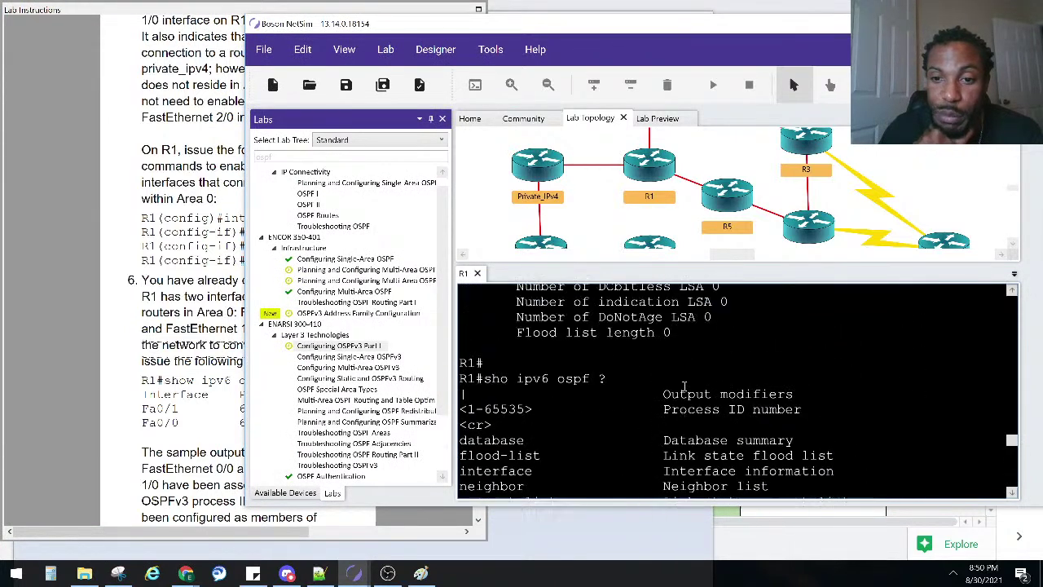
left_click_drag(826, 407, 694, 407)
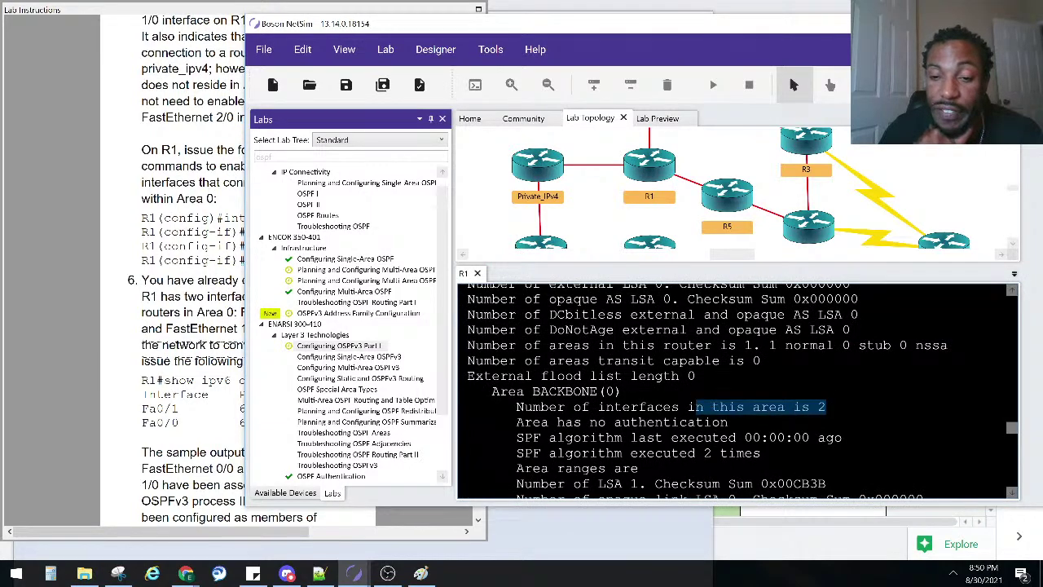
- Go back to the Task 1 list in the Lab Instructions and read item 7 about configuring R2
left_click(196, 286)
scroll(196, 285, "up", 10)
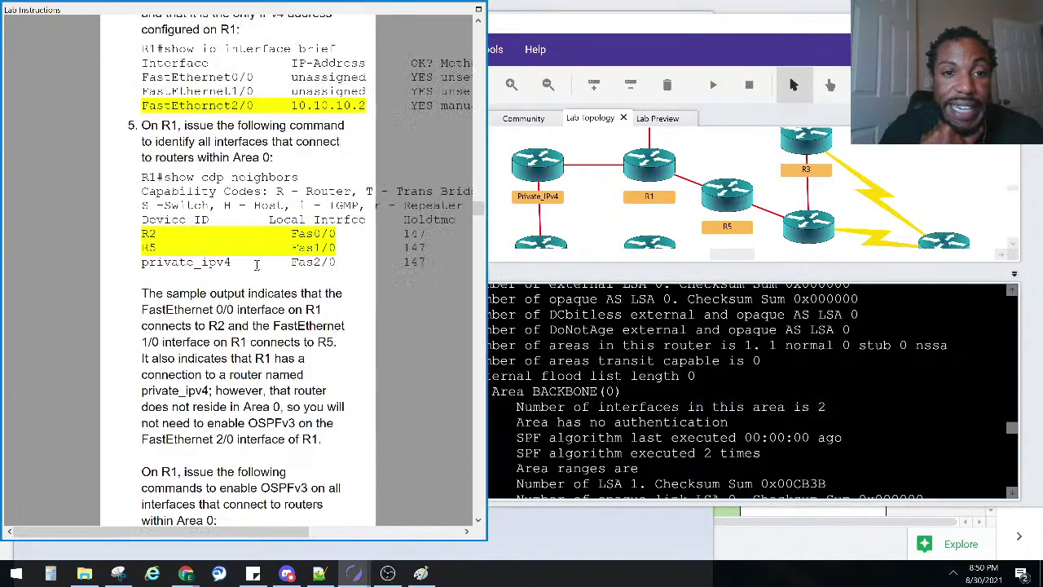
scroll(264, 266, "up", 20)
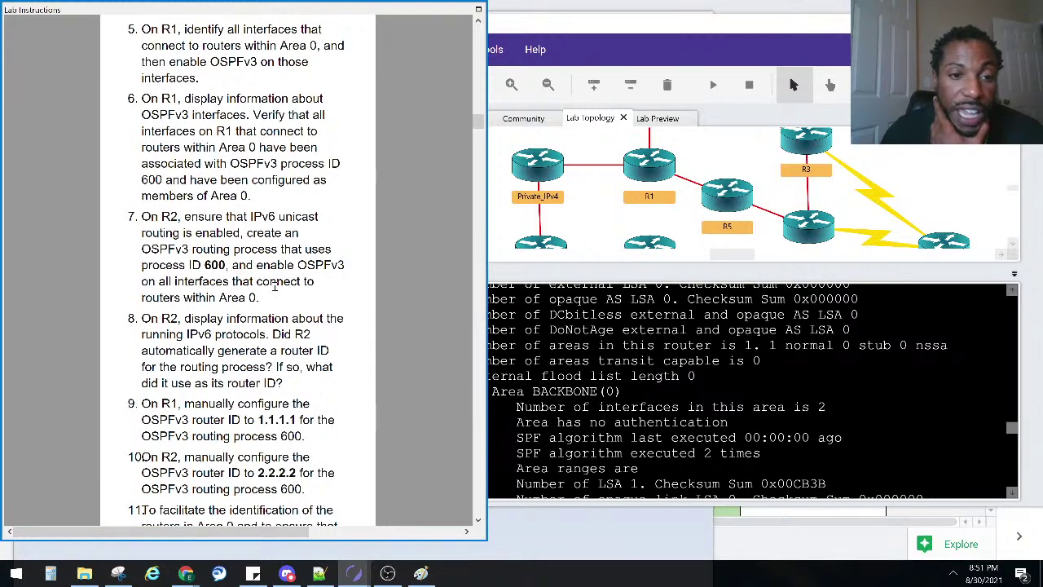
- Switch to Paint and mark R2's two Area 0 link connections in green on the topology diagram
left_click(320, 571)
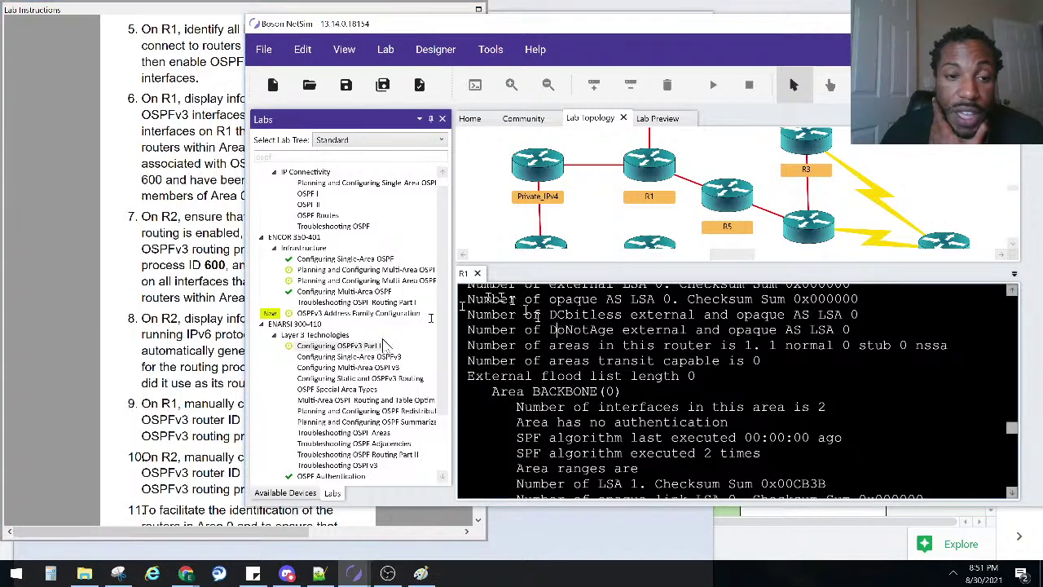
left_click(421, 573)
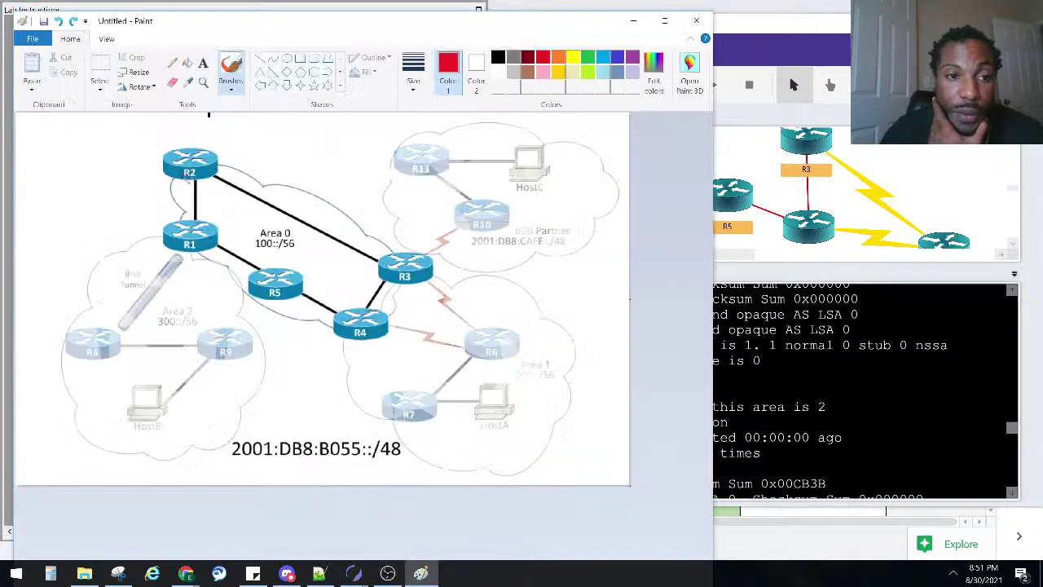
mouse_move(232, 190)
left_mouse_down()
mouse_move(163, 143)
mouse_move(163, 179)
left_mouse_up()
key("ctrl+z")
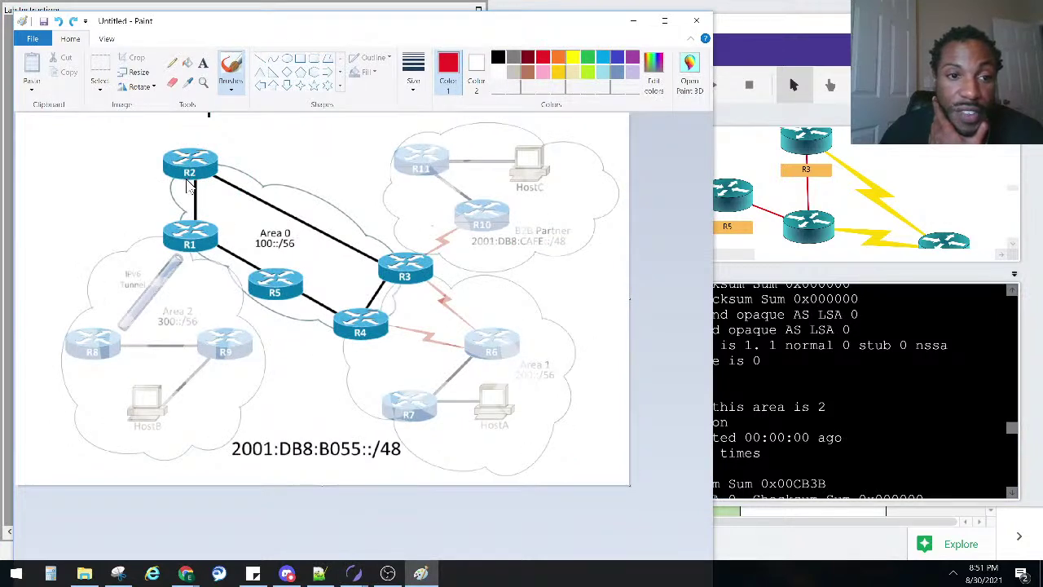
left_click(588, 59)
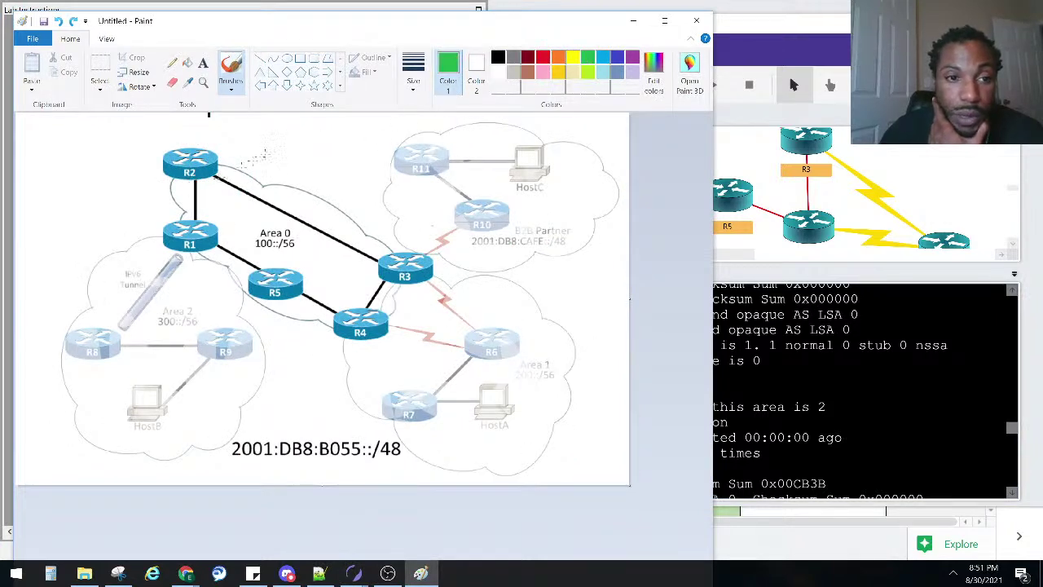
left_click_drag(194, 186, 200, 181)
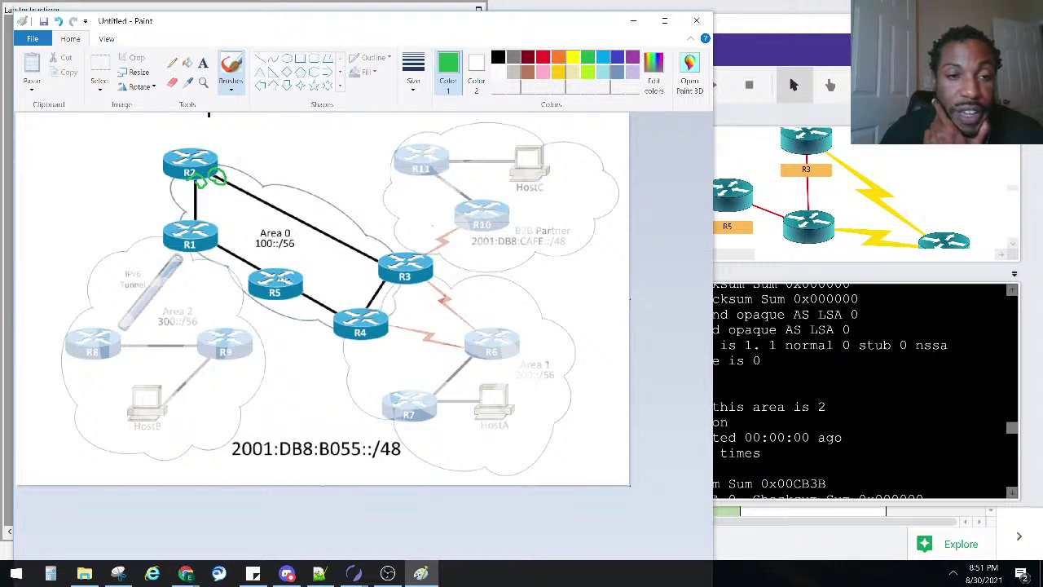
mouse_move(273, 141)
left_mouse_down()
mouse_move(251, 164)
mouse_move(249, 153)
mouse_move(281, 163)
mouse_move(281, 144)
mouse_move(308, 168)
mouse_move(318, 152)
left_mouse_up()
- Return to Boson NetSim, open R2's console from the topology and enter privileged EXEC mode
left_click(811, 329)
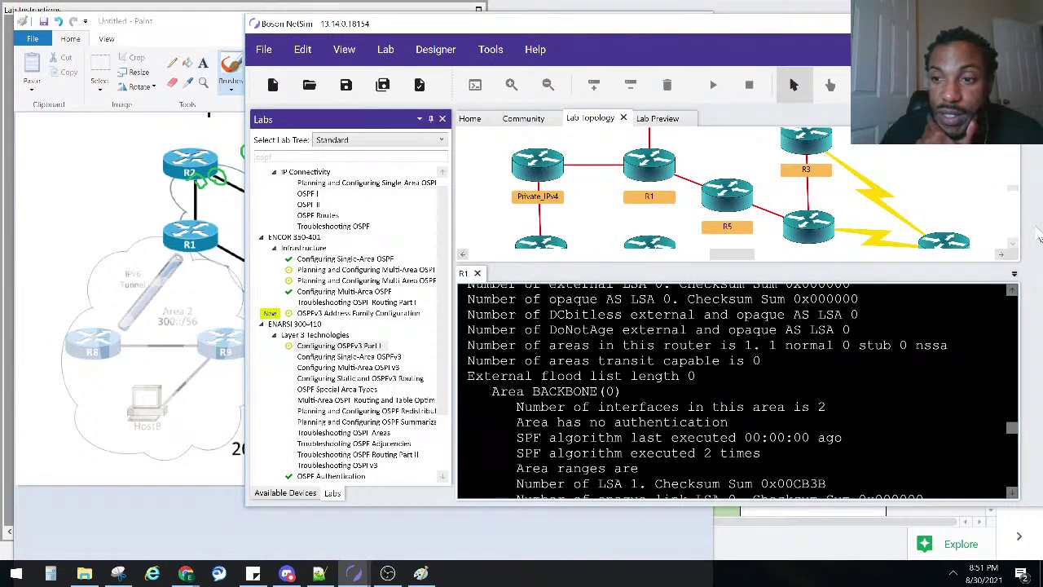
scroll(1010, 155, "up", 3)
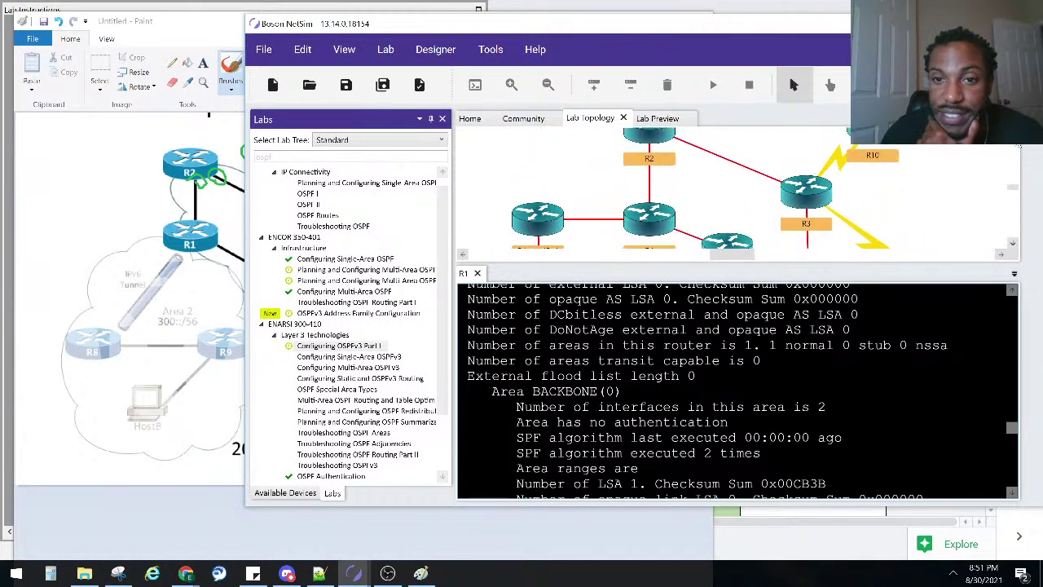
double_click(648, 145)
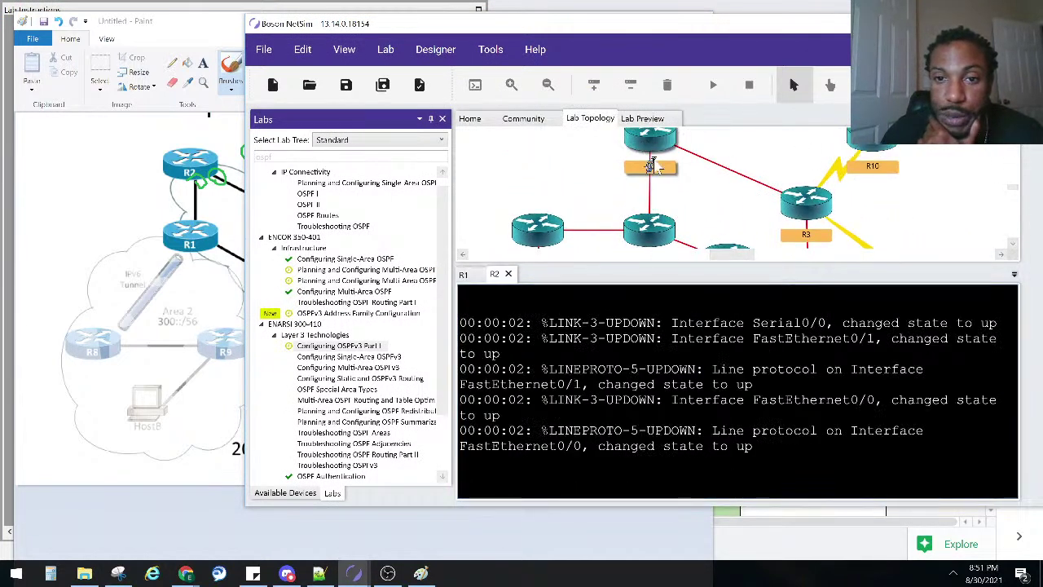
key("Return")
key("Return")
key("Return")
type("ena")
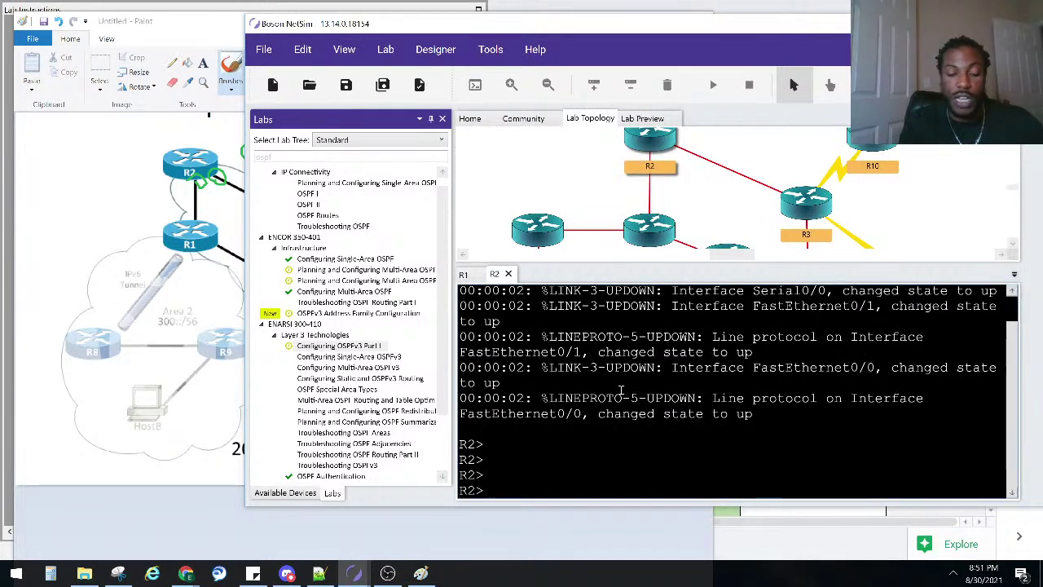
key("Return")
- Enter global configuration mode on R2 and enable IPv6 unicast routing
type("conf")
key("Tab")
type("t")
key("Tab")
key("Return")
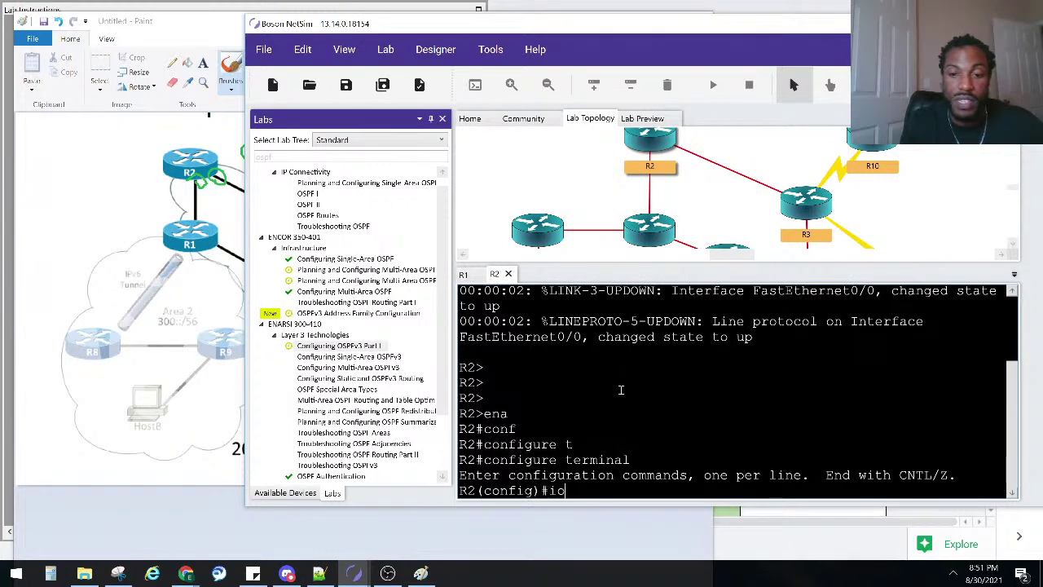
type("ipv")
key("Tab")
type("un")
key("Tab")
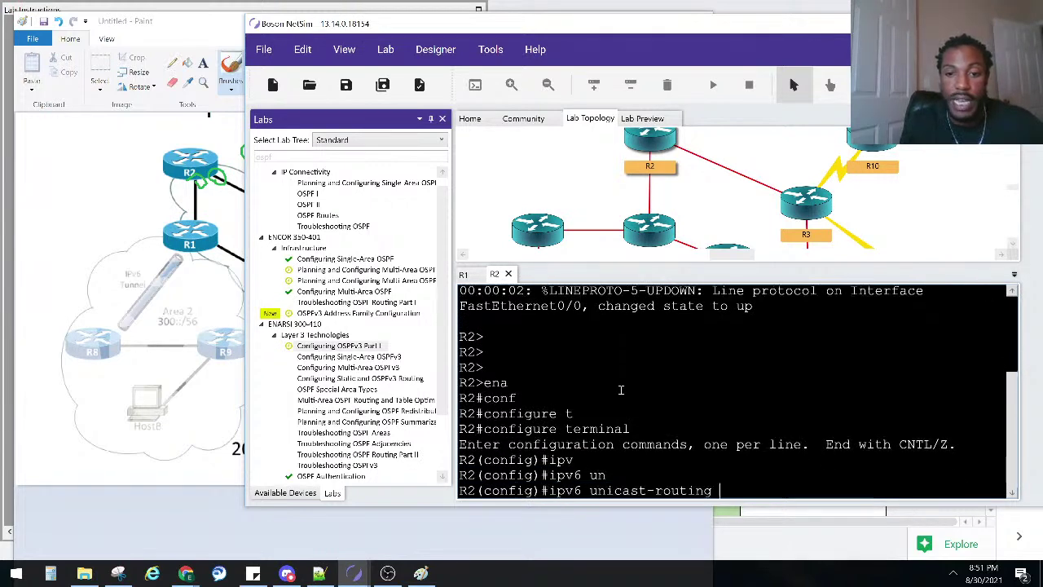
key("Return")
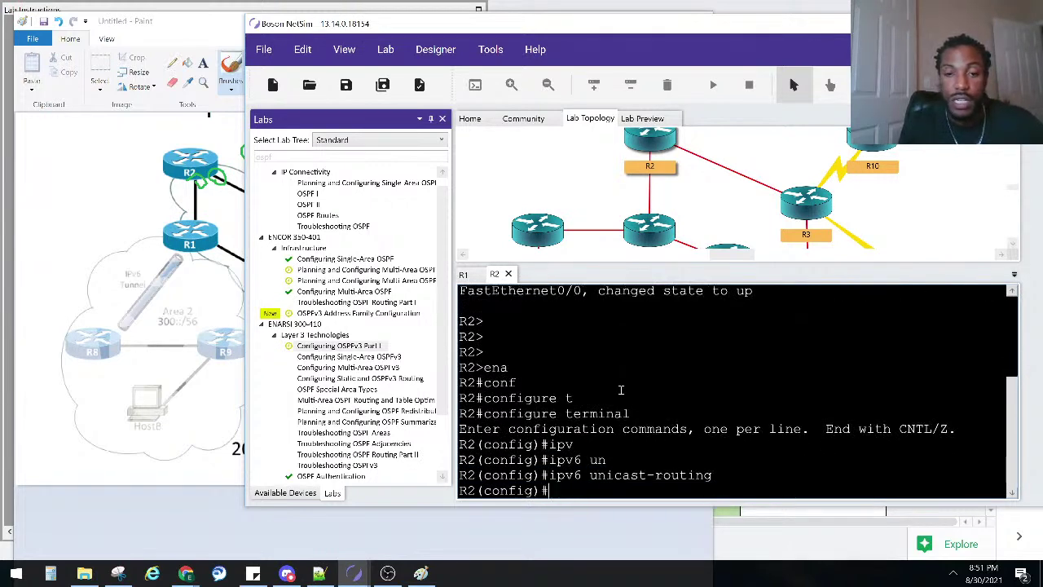
- Create an OSPFv3 routing process with process ID 600 on R2
type("rou")
key("Tab")
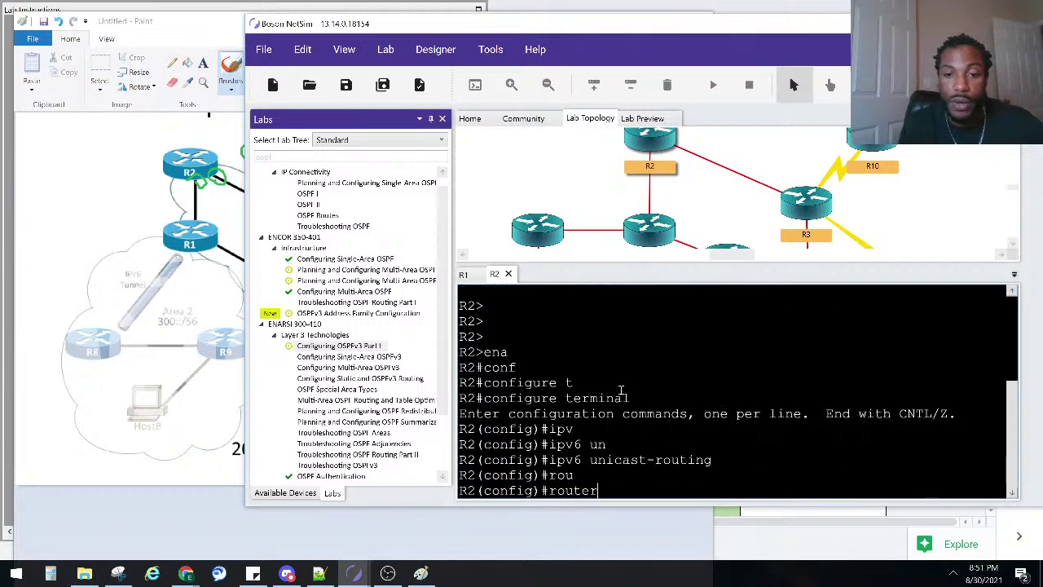
type("os")
key("Tab")
type("v")
key("Tab")
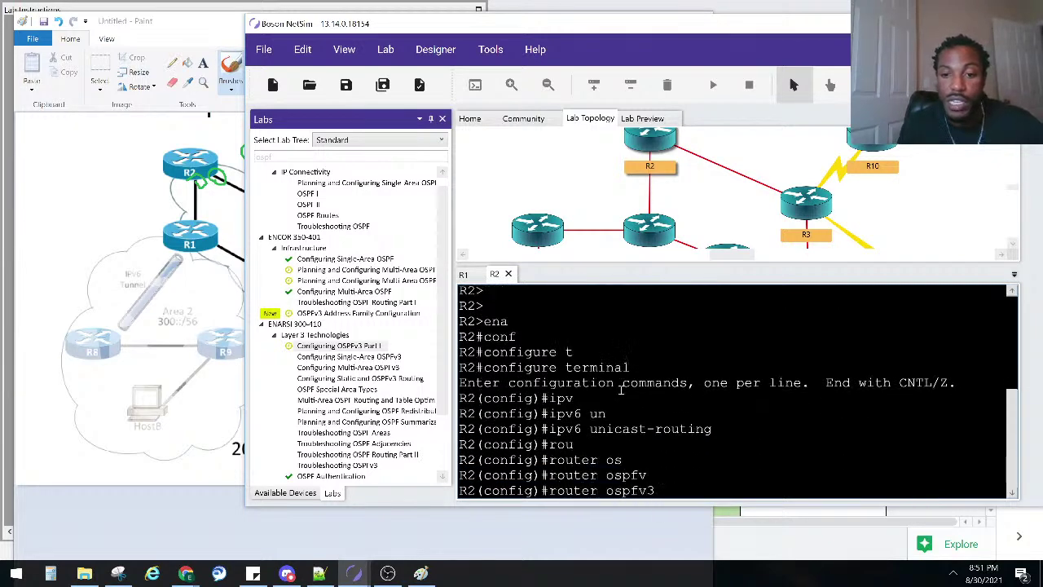
key("Return")
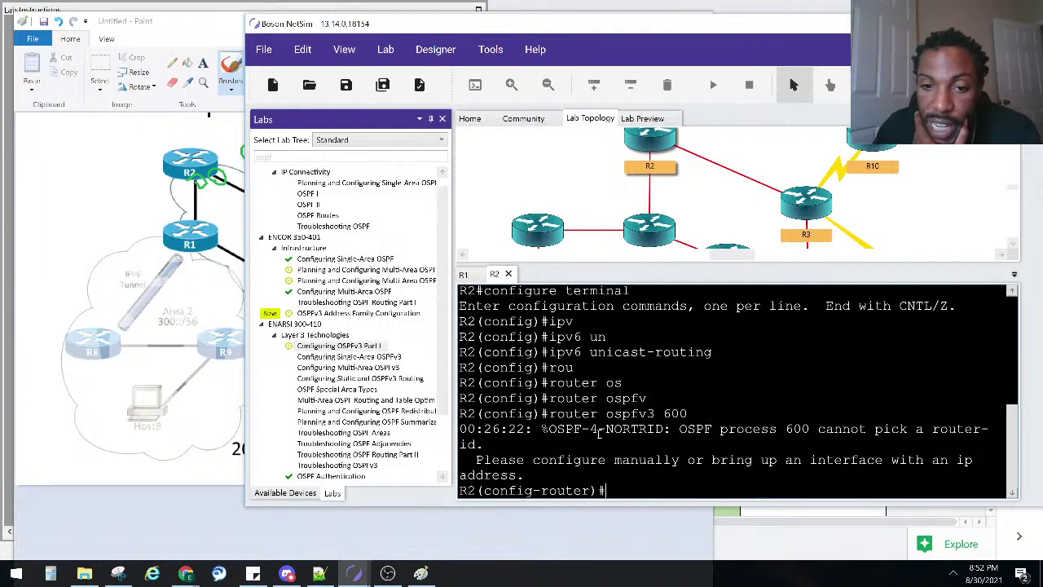
- Highlight the router ID message for OSPF process 600 in R2's console, and return to privileged EXEC mode
left_click_drag(609, 432, 962, 470)
left_click(699, 432)
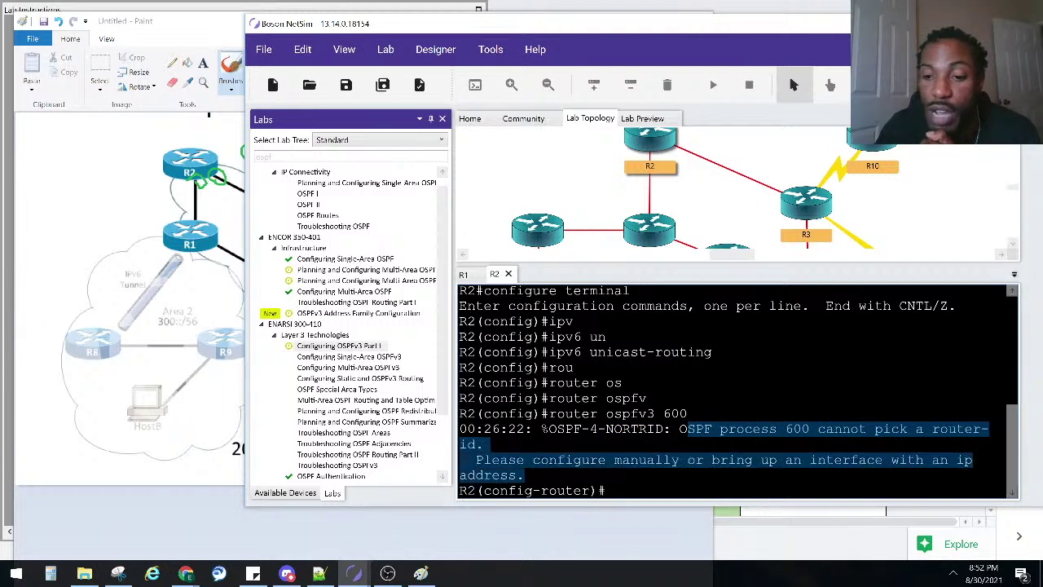
left_click(867, 414)
key("Return")
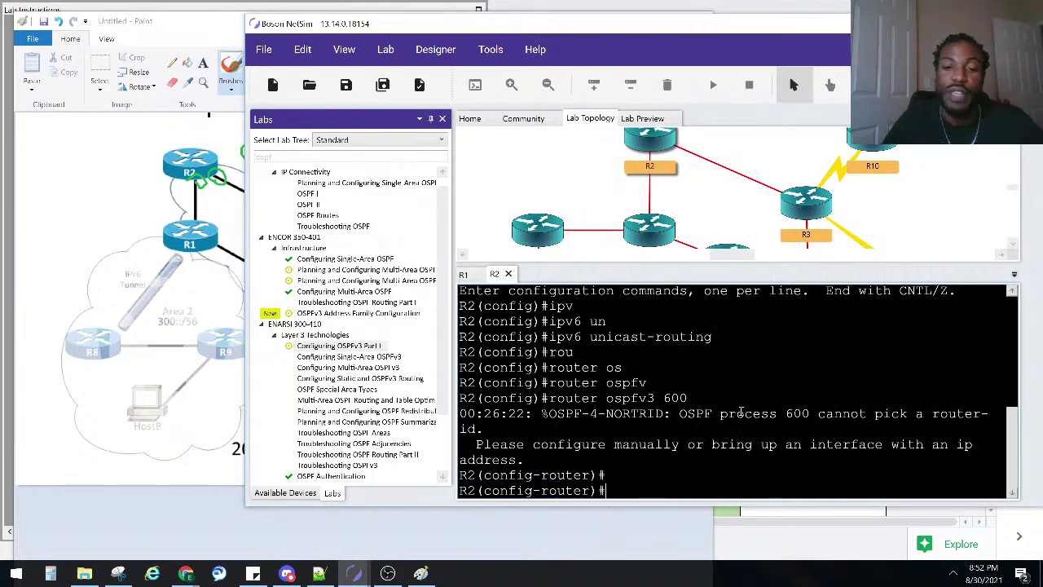
key("Return")
key("Return")
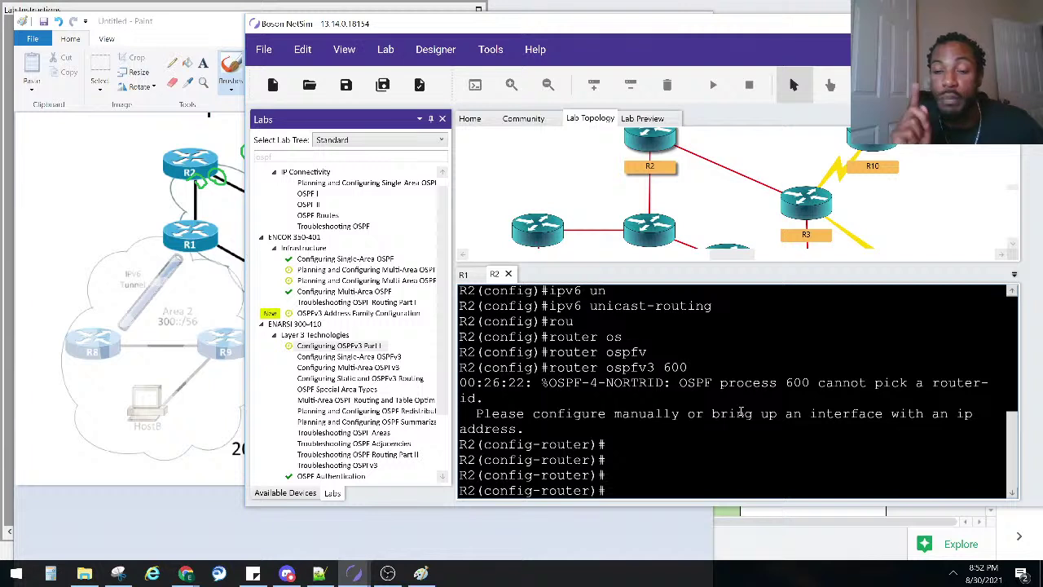
key("ctrl+z")
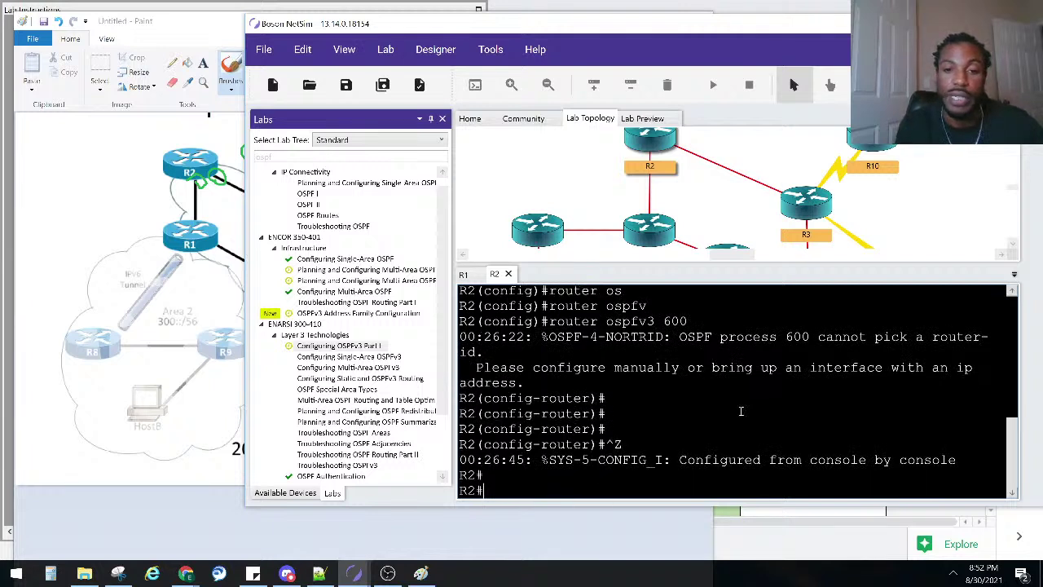
- Display R2's brief IPv6 interface summary, followed by its brief IPv4 interface summary
key("Return")
key("Return")
key("Return")
type("sho ipv")
key("Tab")
type("in")
key("Tab")
type("bri")
key("Tab")
key("Return")
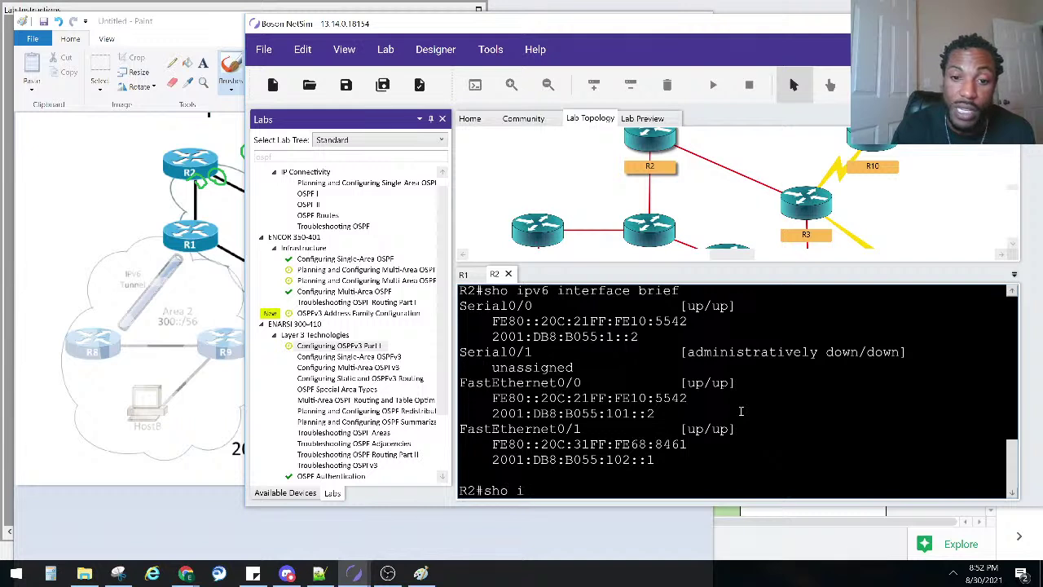
type("nter brief")
key("Return")
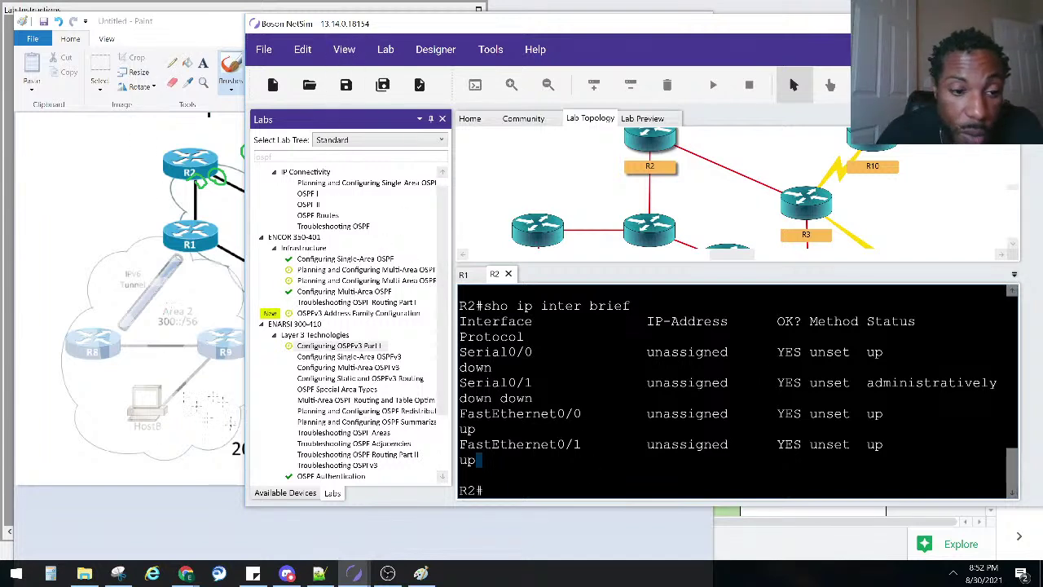
- Reread the R2 configuration items in the Lab Instructions and re-mark R2's Area 0 link connections in green in Paint
mouse_move(355, 573)
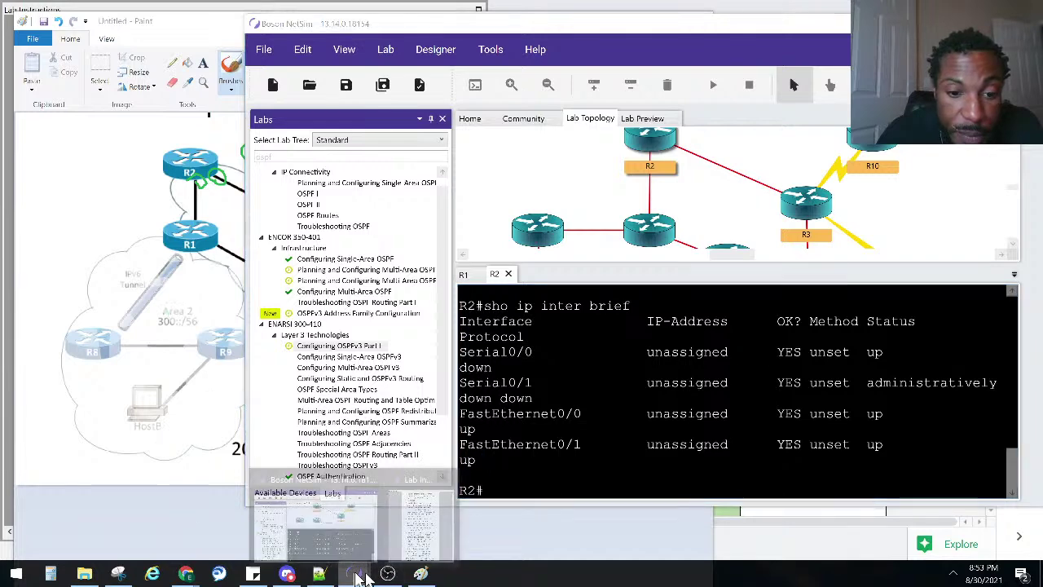
left_click(417, 520)
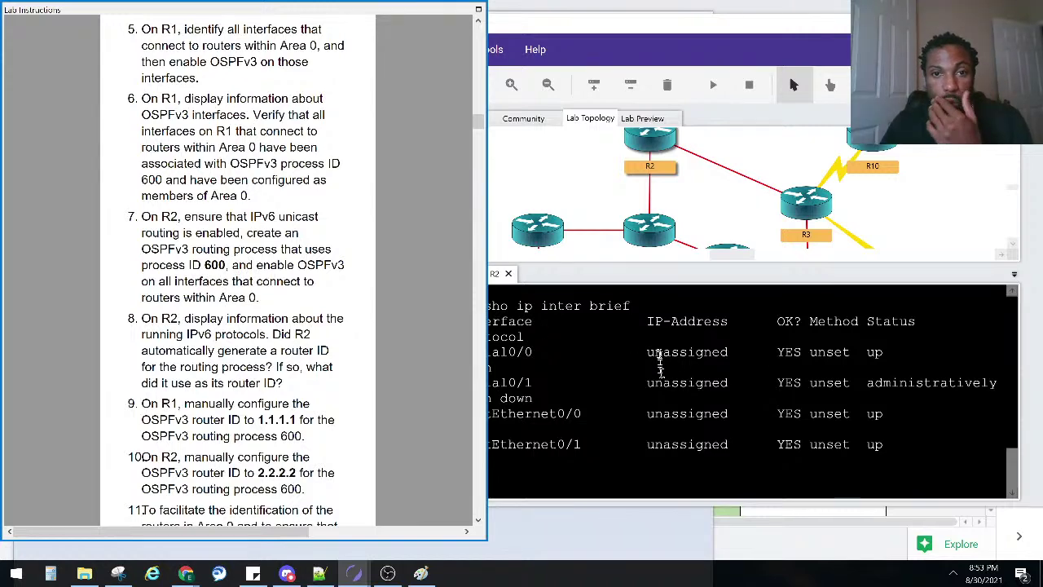
left_click(661, 372)
left_click(421, 573)
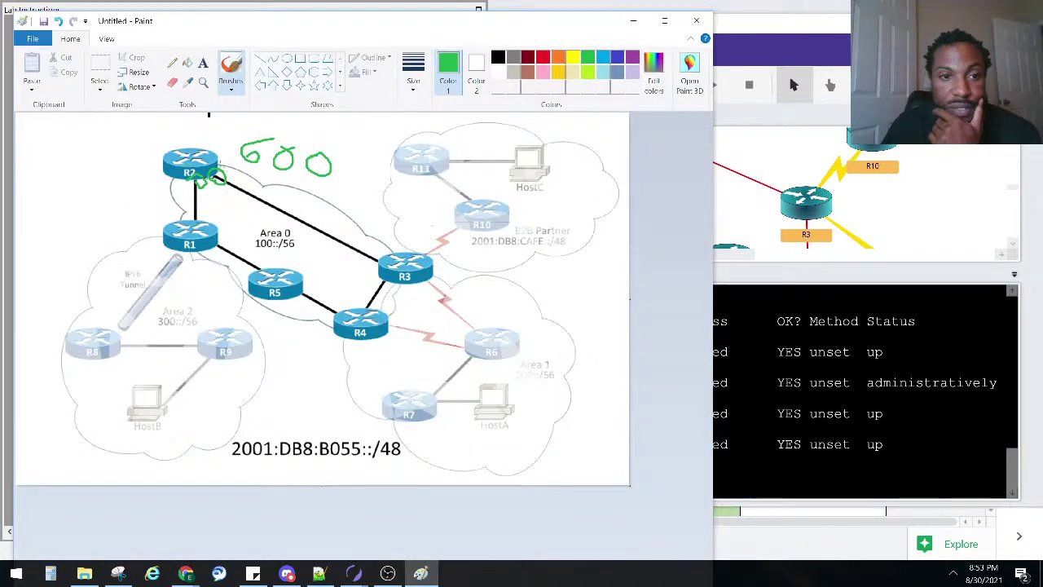
mouse_move(199, 179)
left_mouse_down()
mouse_move(185, 184)
mouse_move(232, 176)
mouse_move(214, 175)
left_mouse_up()
- Return to Boson NetSim, display R2's brief IPv6 interface summary again and highlight the Serial0/0 entry
left_click(787, 332)
key("Return")
key("Return")
key("Return")
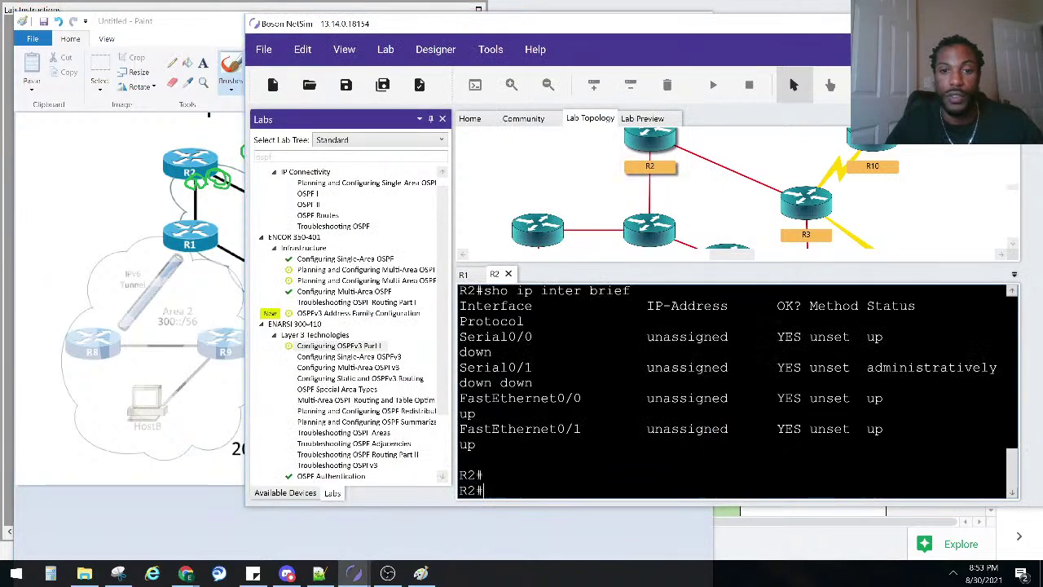
type("sho ipv6 interface brief")
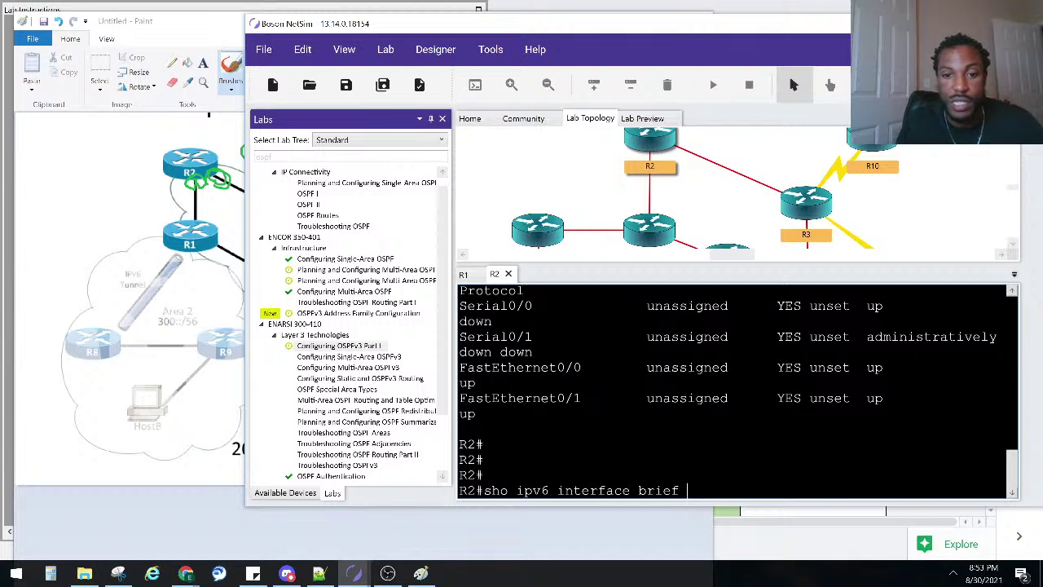
key("Return")
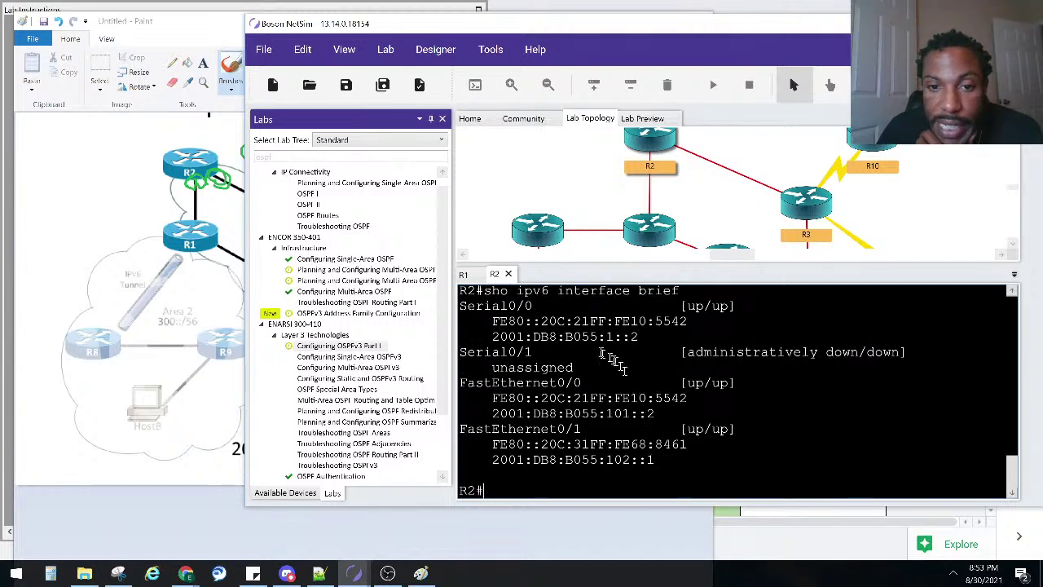
left_click_drag(640, 338, 460, 318)
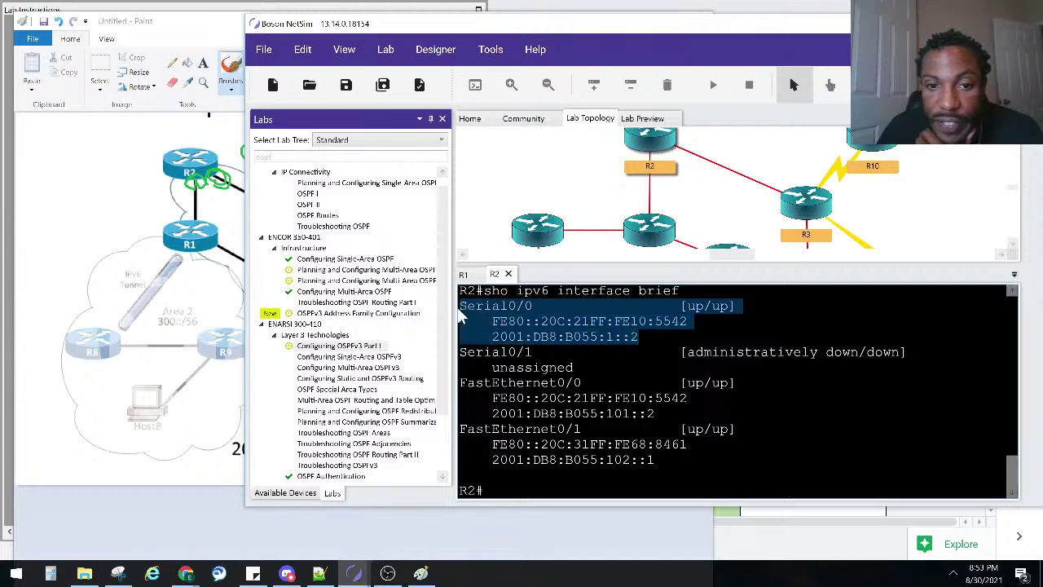
- Check R2's links in the Paint diagram and the upper lab topology, and highlight the FastEthernet0/0 and FastEthernet0/1 entries in the console
left_click(137, 180)
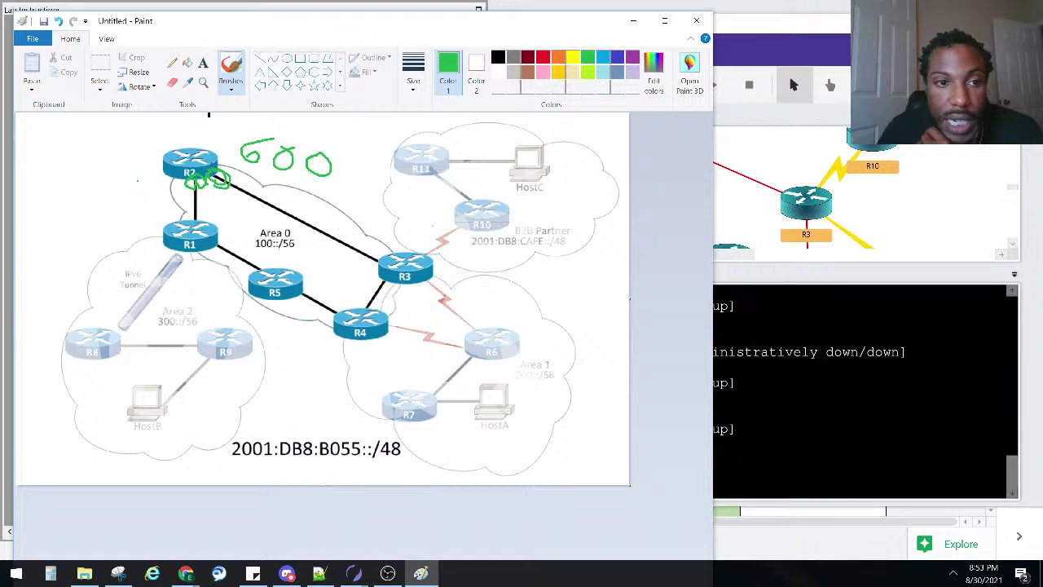
left_click(750, 202)
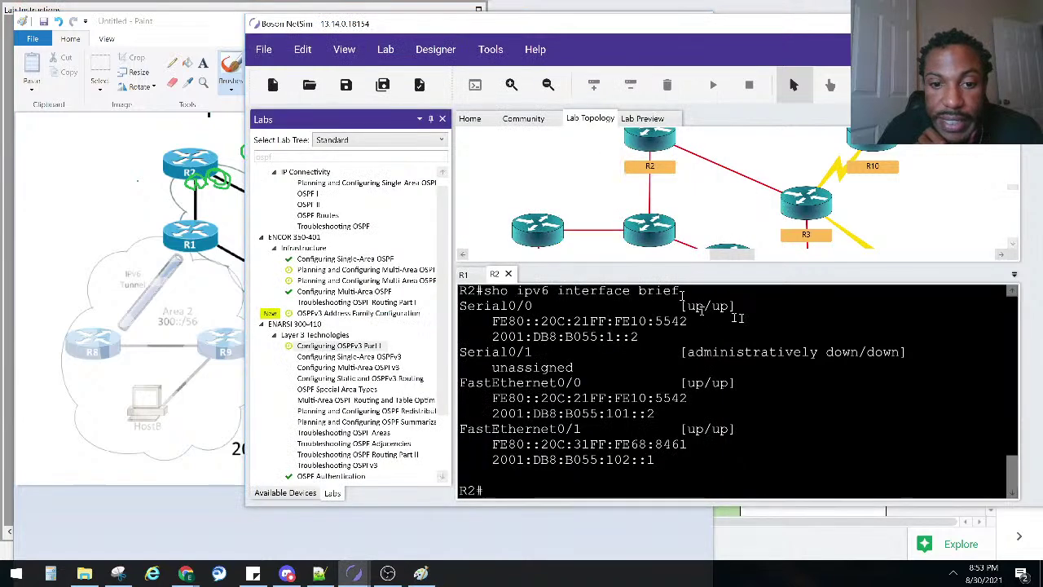
left_click(1014, 136)
left_click(1013, 135)
left_click(1013, 135)
left_click(1014, 135)
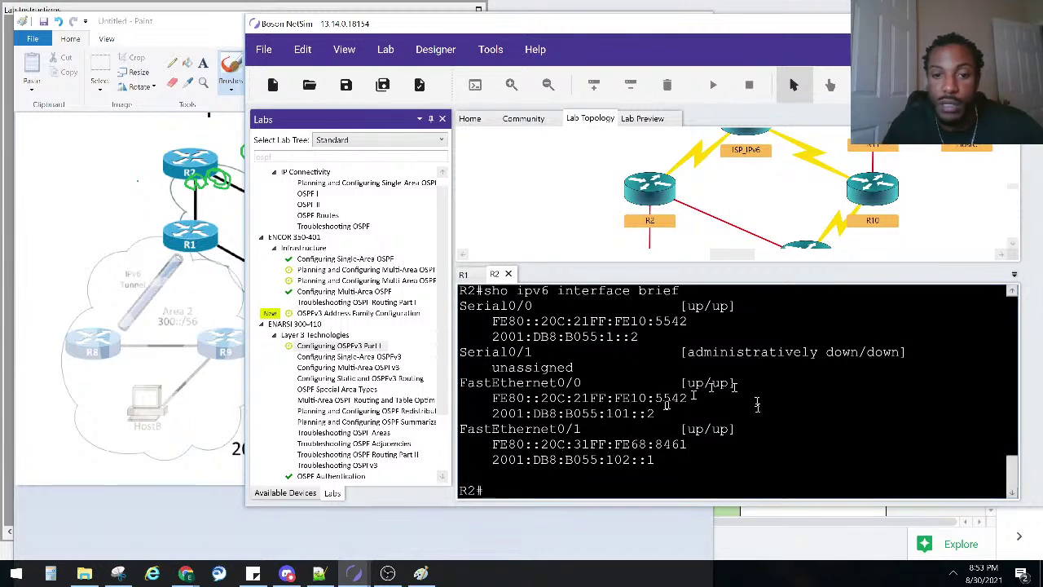
left_click_drag(582, 382, 468, 382)
left_click_drag(583, 430, 459, 430)
- Enter global configuration mode on R2 and open interface configuration for FastEthernet 0/0
left_click(587, 456)
type("conf")
key("Tab")
type("t")
key("Tab")
key("Return")
type("in")
key("Tab")
type("fa")
key("Tab")
type("0/0")
key("Return")
- Enable IPv6 OSPF process 600 in area 0 on R2's FastEthernet 0/0
type("ipv")
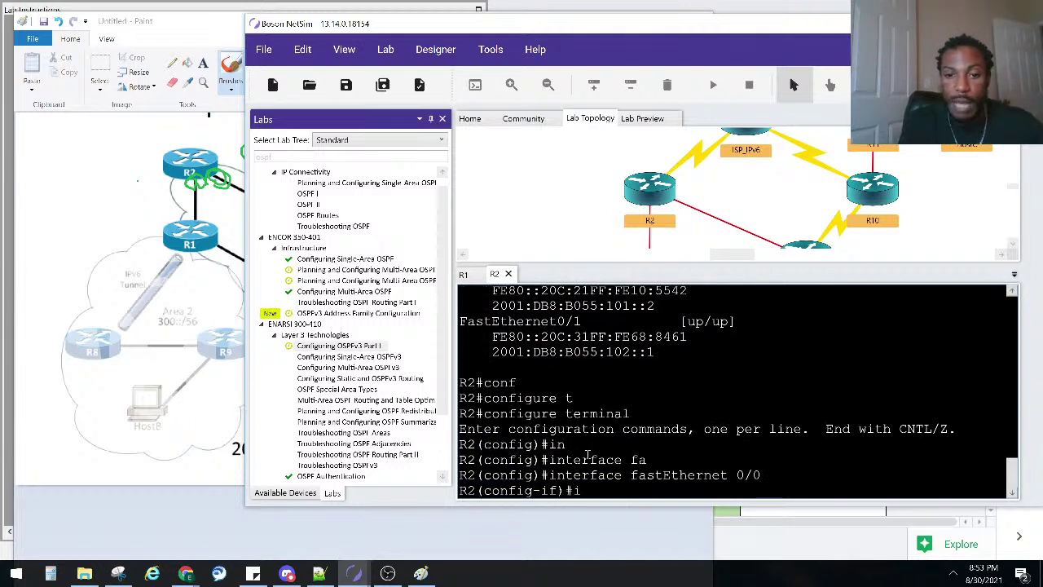
key("Tab")
type("os")
key("Tab")
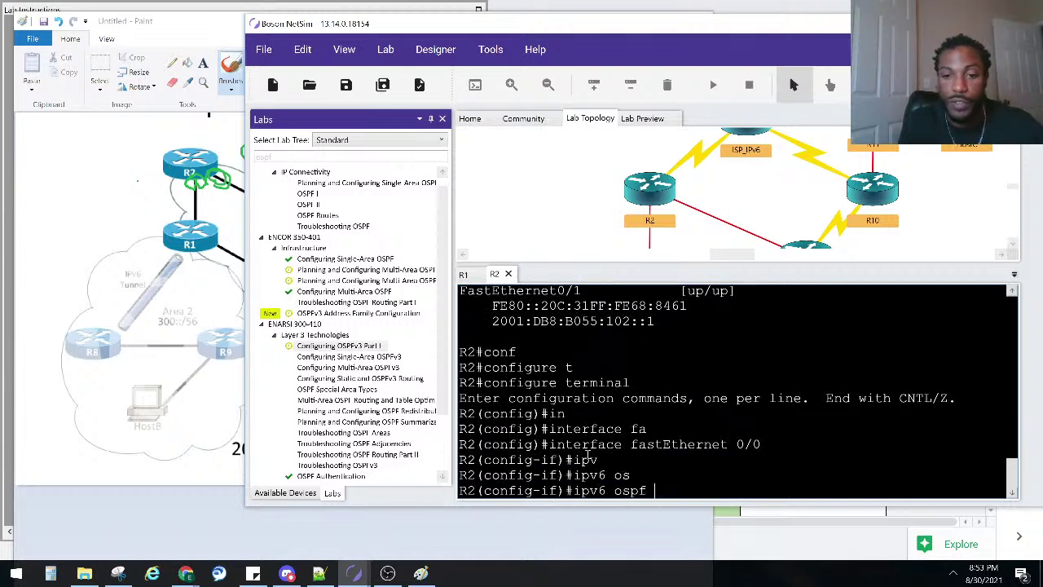
type("600 arr")
key("Tab")
key("Tab")
type("0")
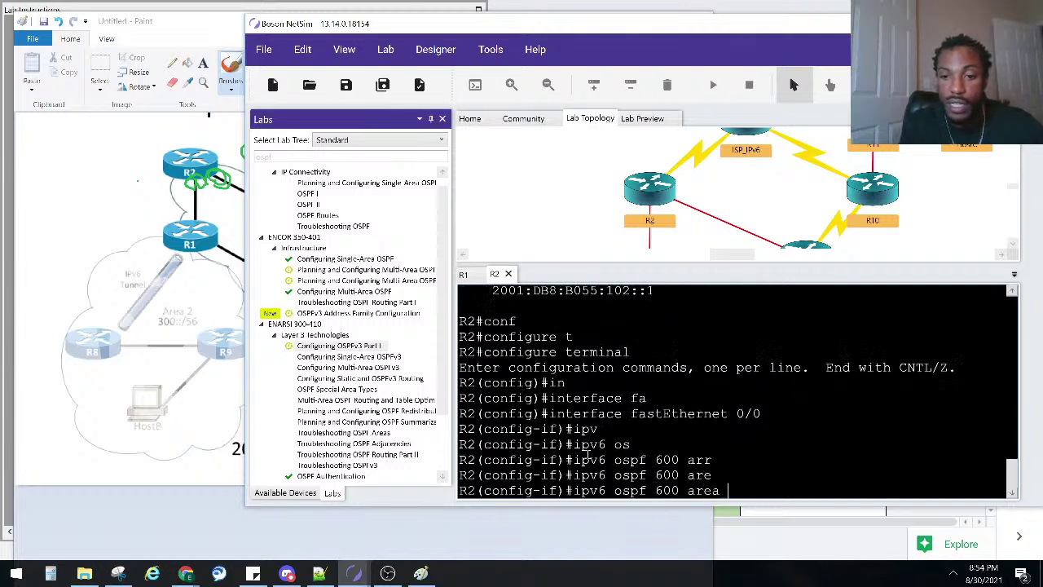
key("Return")
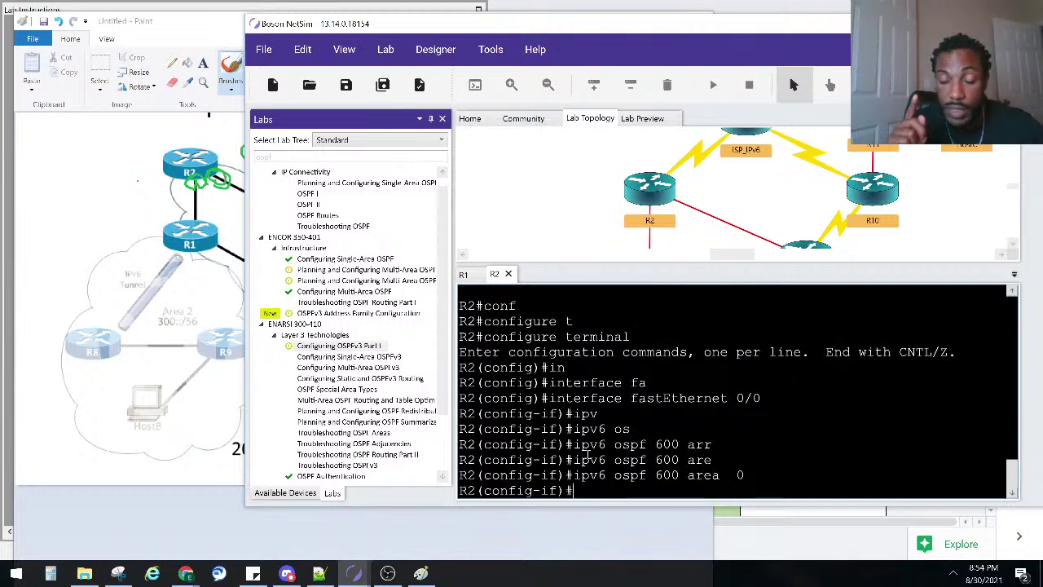
- Open interface configuration for FastEthernet 0/1 on R2 and mark R2's connection toward R1 in green in Paint
scroll(640, 388, "up", 2)
scroll(640, 388, "up", 1)
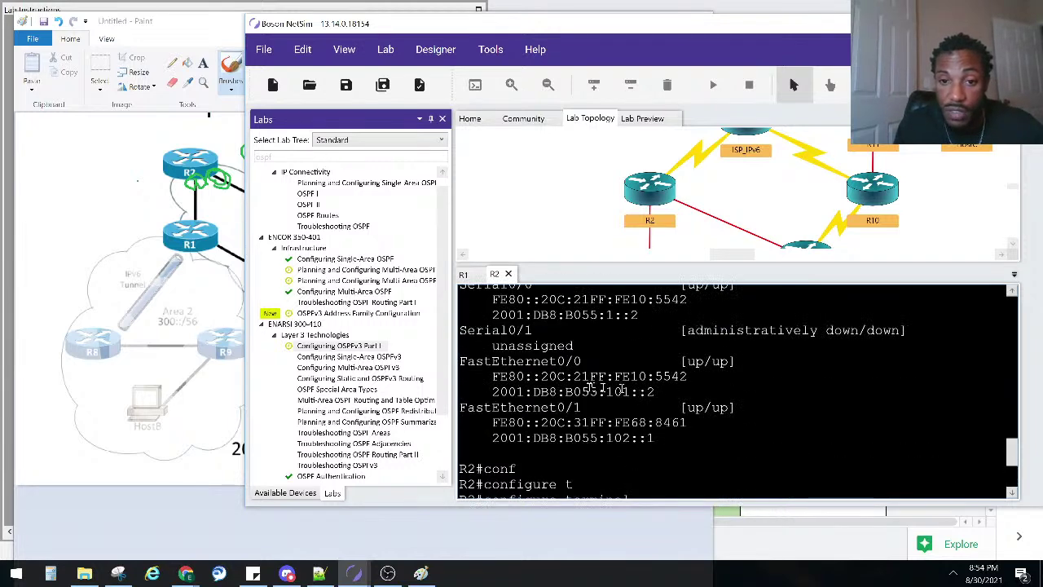
scroll(583, 399, "down", 3)
type("inter fa0/1")
key("Return")
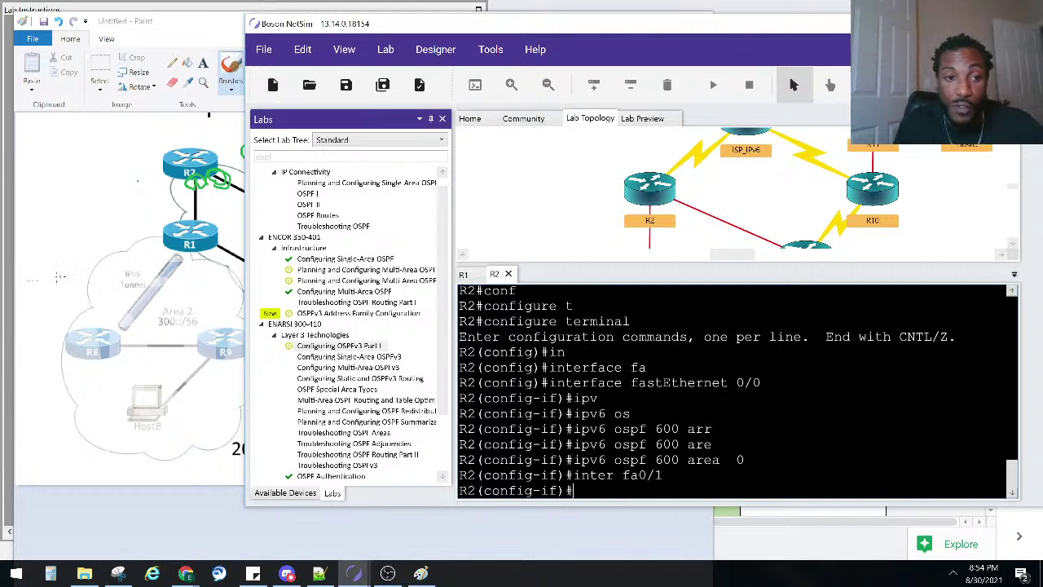
left_click(194, 189)
left_click_drag(194, 189, 184, 181)
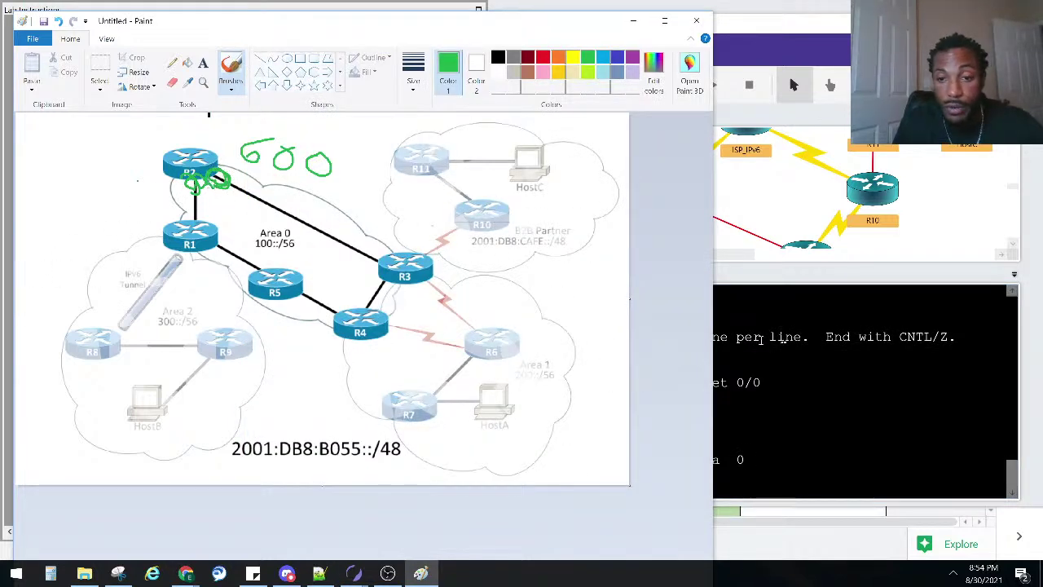
- Back in R2's console, enable IPv6 OSPF process 600 in area 0 on FastEthernet 0/1 and return to privileged EXEC mode
left_click(753, 455)
type("ipv")
key("Tab")
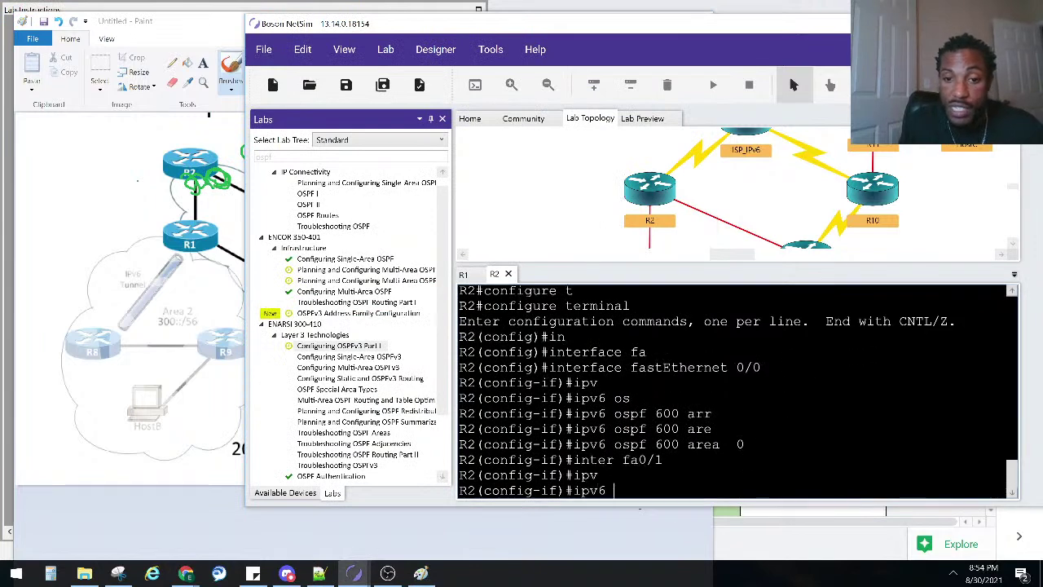
type("os")
key("Tab")
type("600 area 0")
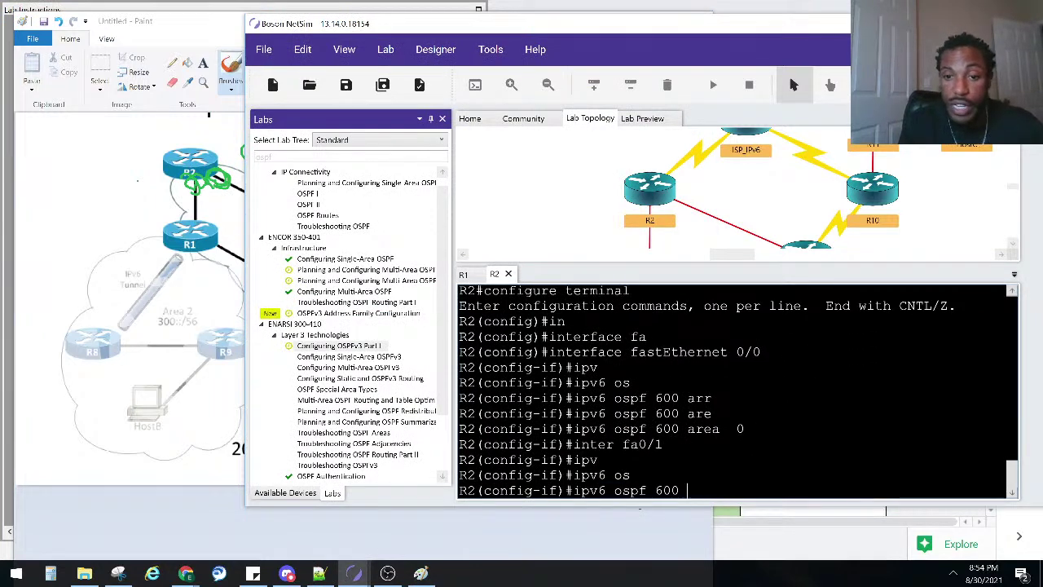
key("Return")
key("ctrl+z")
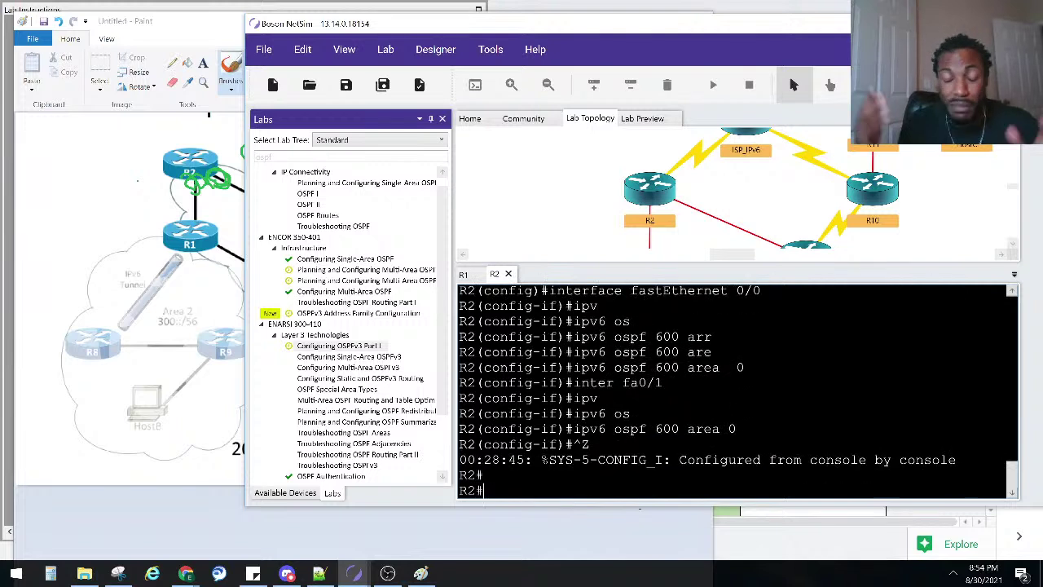
- Display information about the running IPv6 protocols on R2
key("Return")
key("Return")
key("Return")
key("Return")
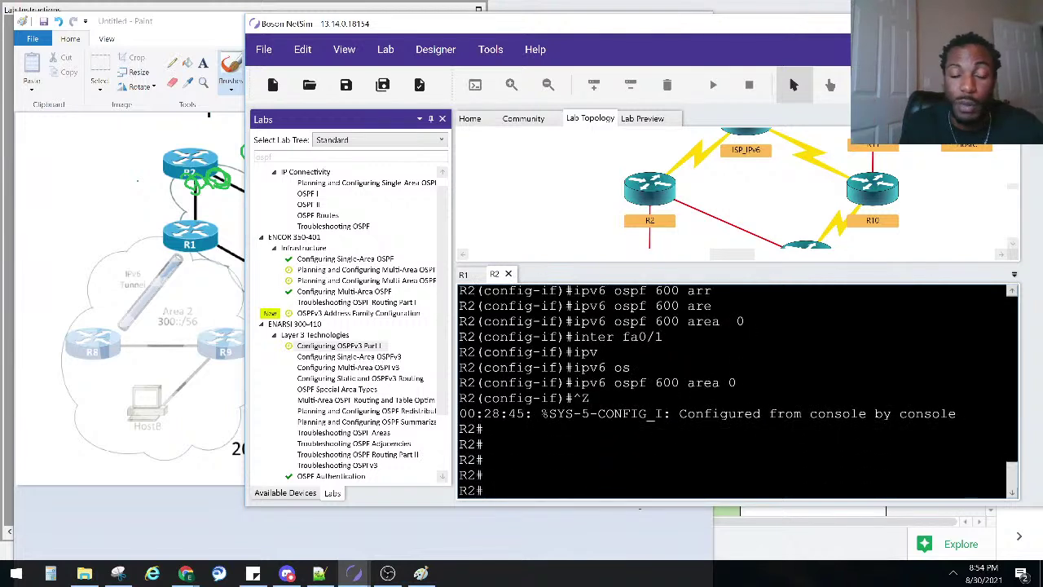
type("h")
key("BackSpace")
type("sho ")
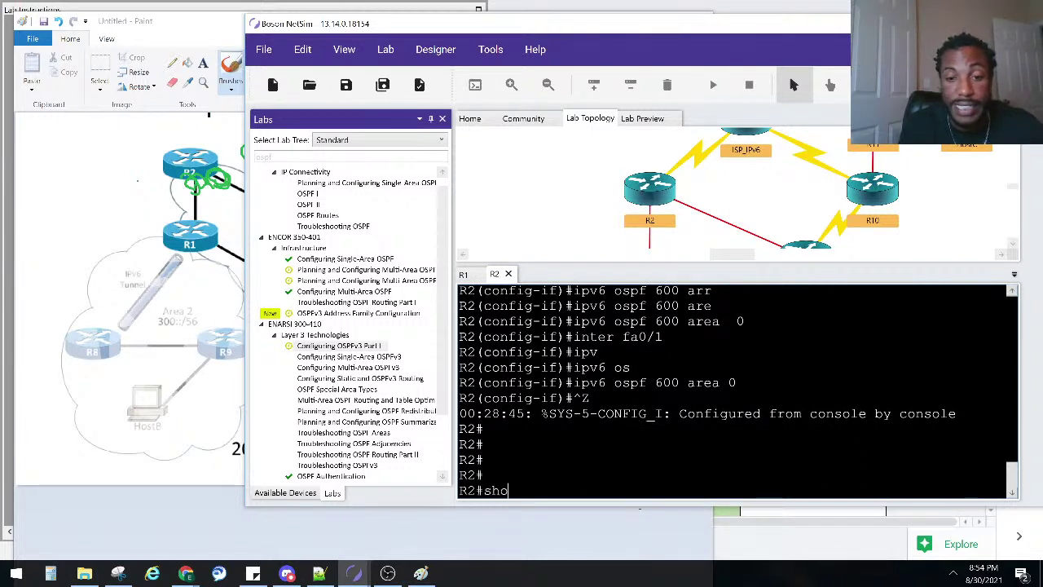
type("ipv")
key("Tab")
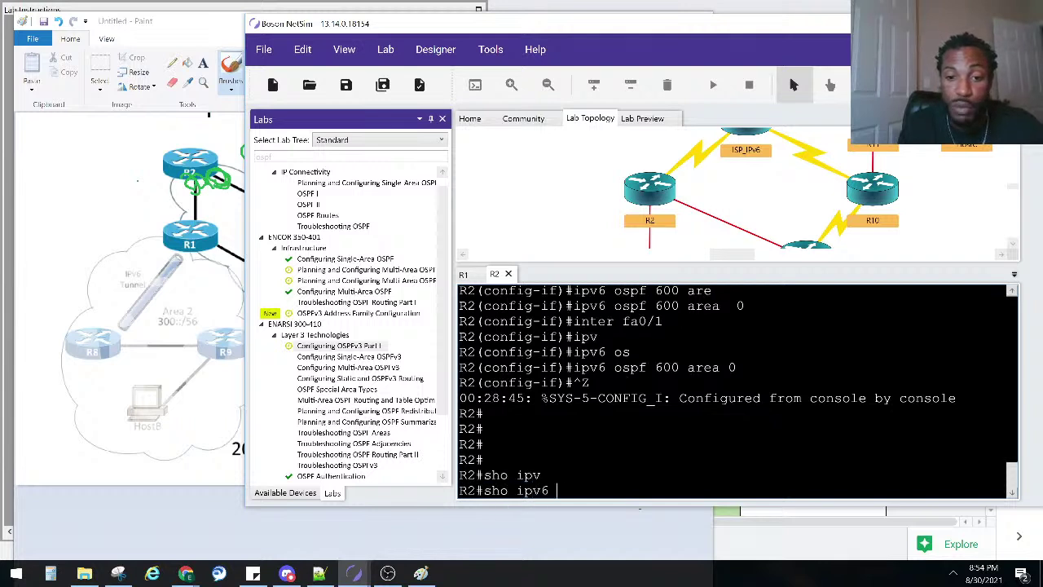
type("pro")
key("Tab")
key("Return")
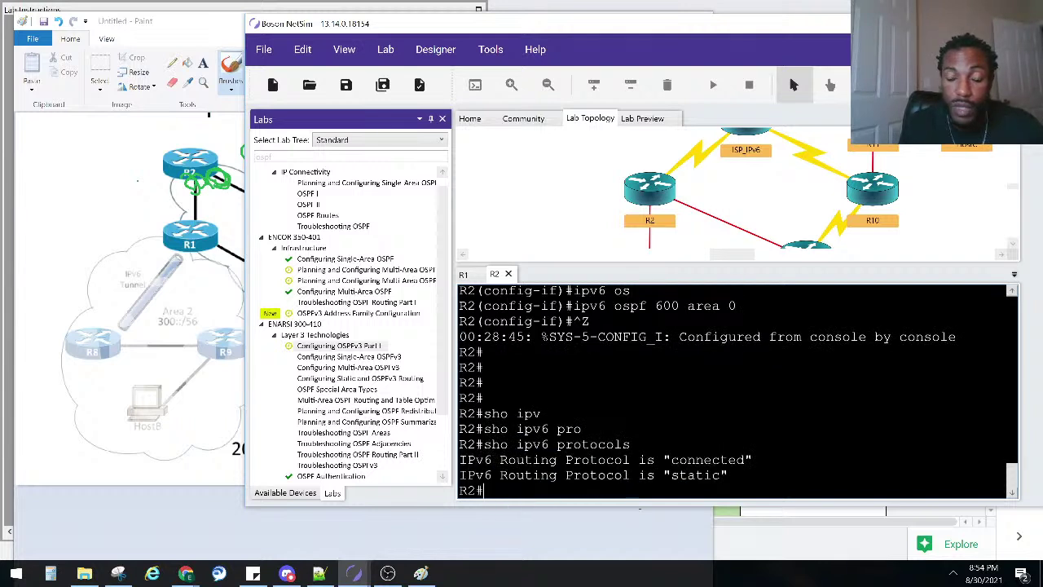
- Display the IPv6 OSPF process details on R2
type("sho ipv")
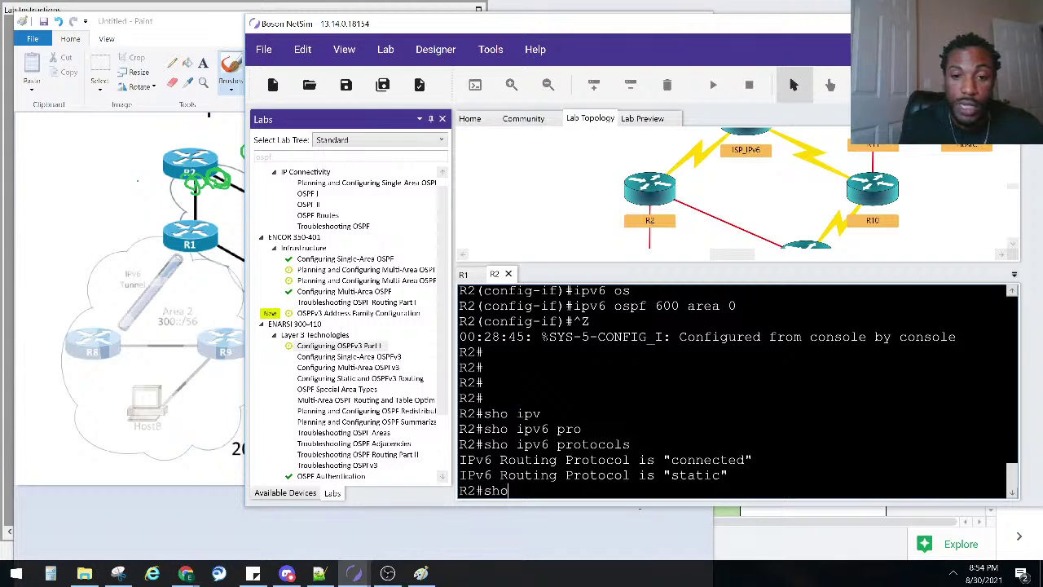
key("Tab")
type("os")
key("Tab")
key("Return")
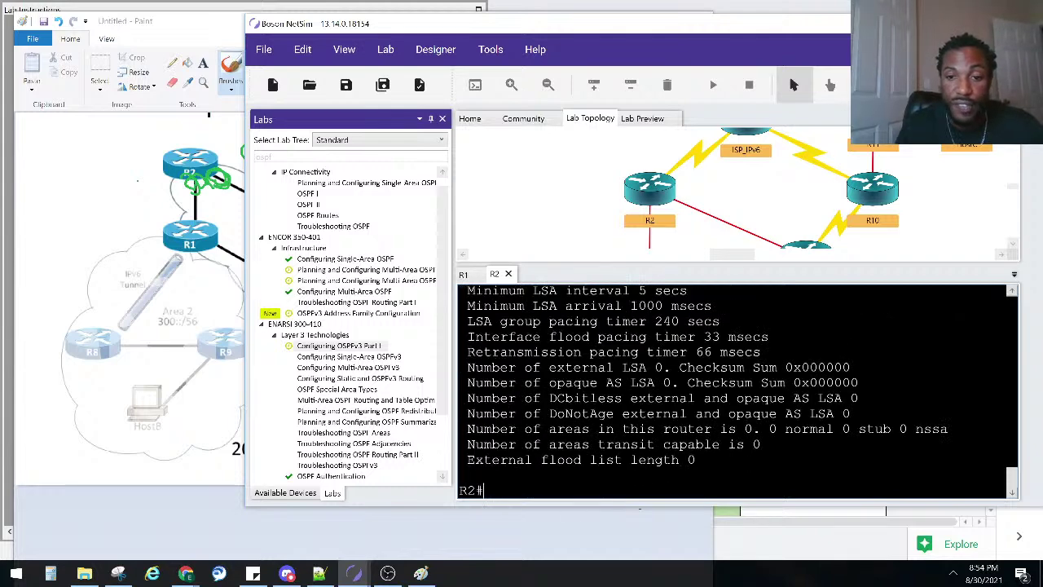
- Examine R2's IPv6 OSPF process output for the process number, router ID, timers and area details
scroll(803, 381, "up", 2)
scroll(803, 381, "up", 3)
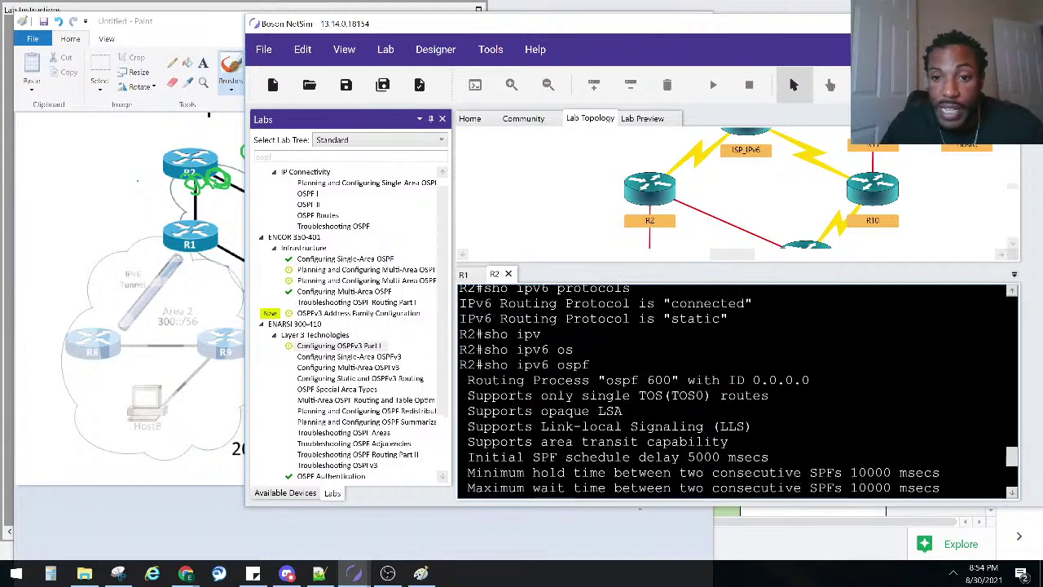
left_click_drag(810, 379, 744, 380)
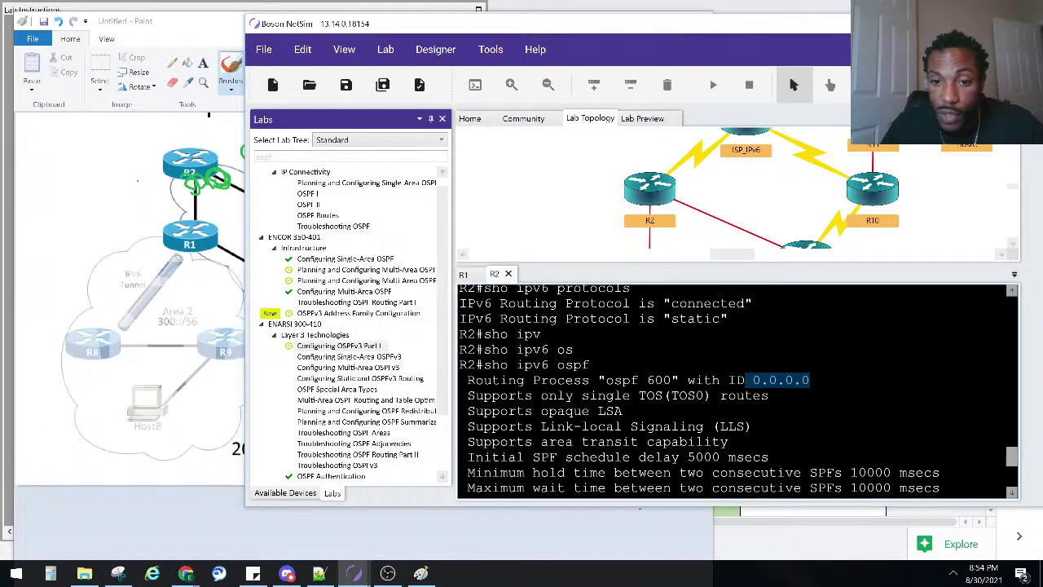
scroll(739, 391, "down", 2)
scroll(745, 352, "down", 2)
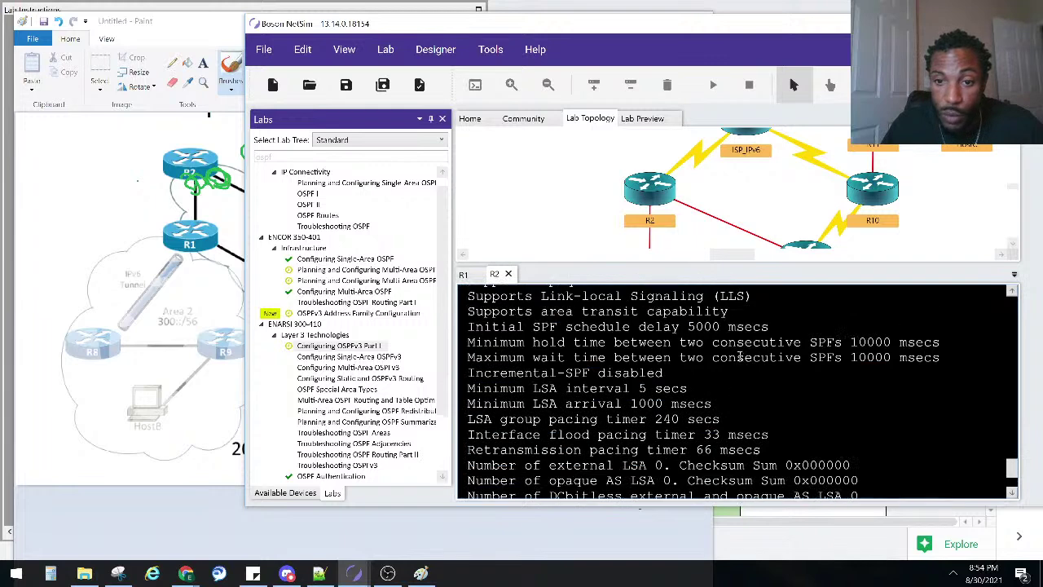
scroll(579, 330, "up", 2)
left_click_drag(671, 316, 609, 317)
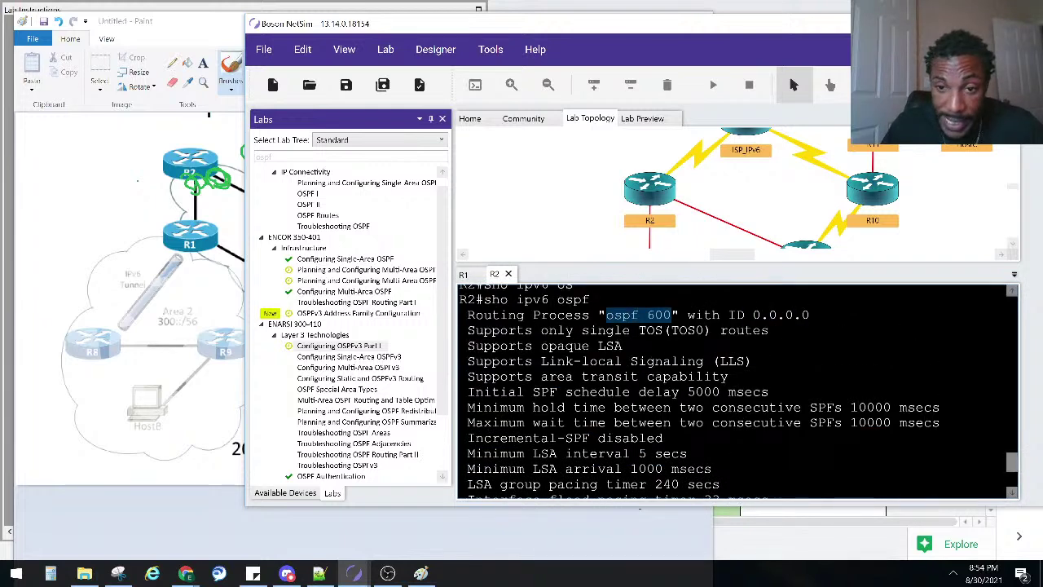
scroll(643, 347, "down", 4)
scroll(742, 358, "up", 2)
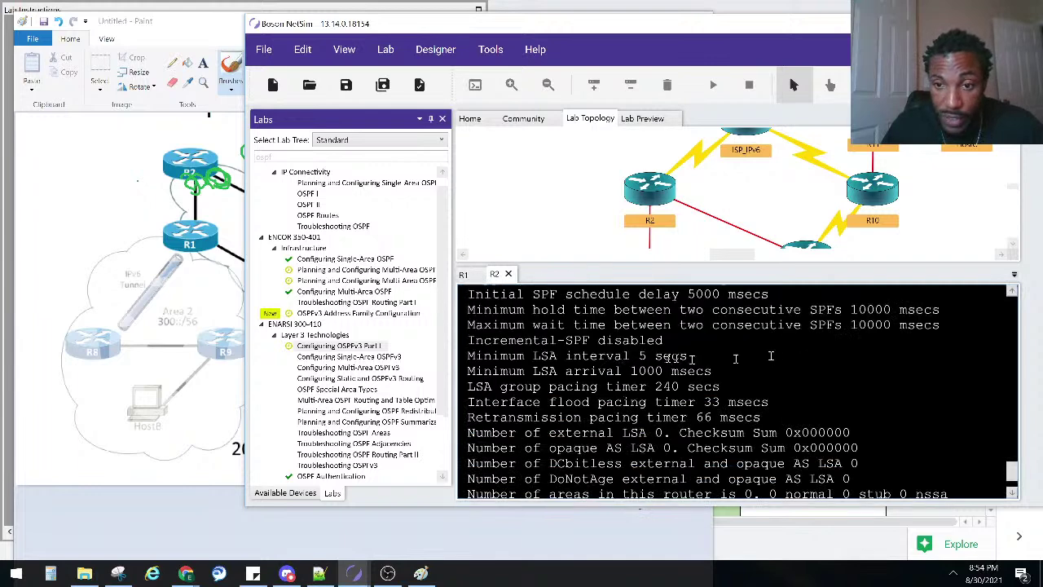
scroll(738, 383, "up", 3)
scroll(731, 388, "down", 5)
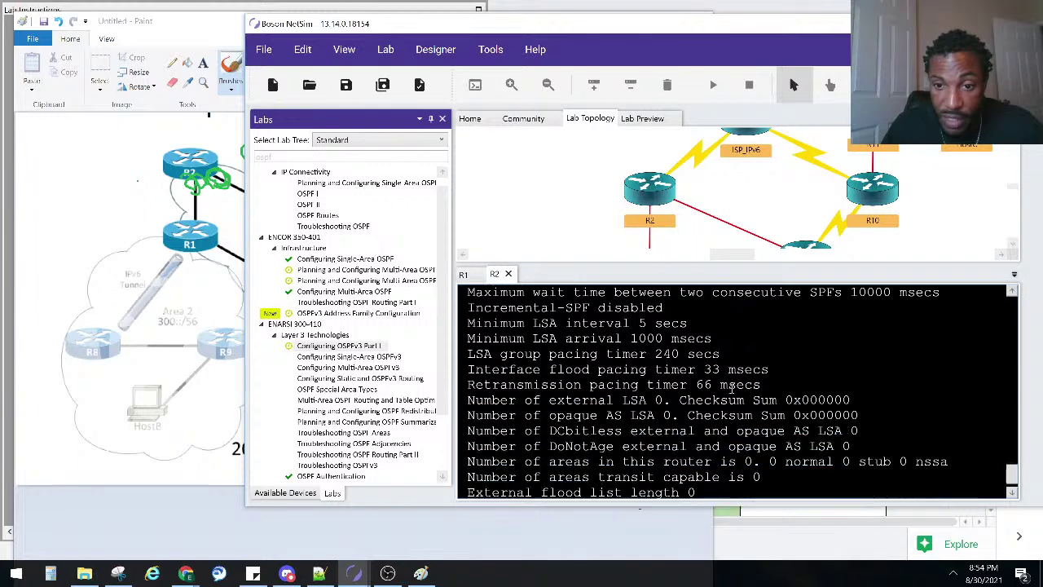
scroll(731, 388, "up", 2)
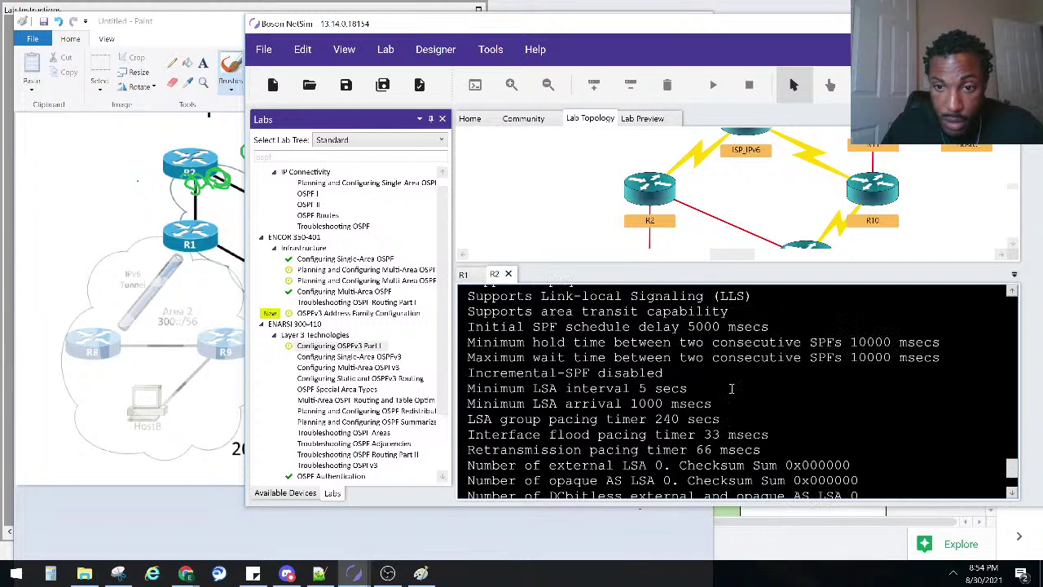
scroll(732, 388, "down", 4)
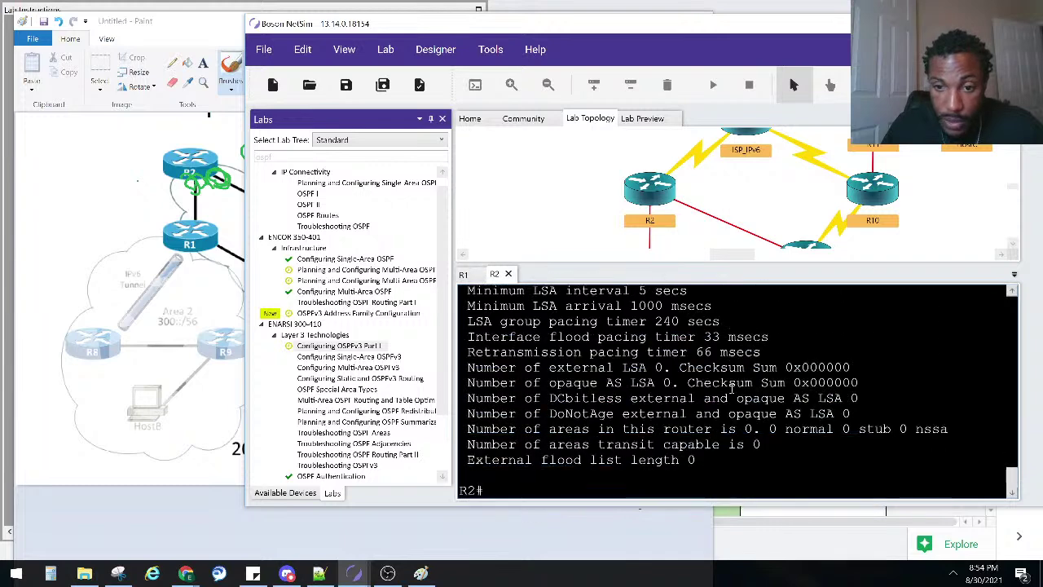
scroll(731, 388, "up", 2)
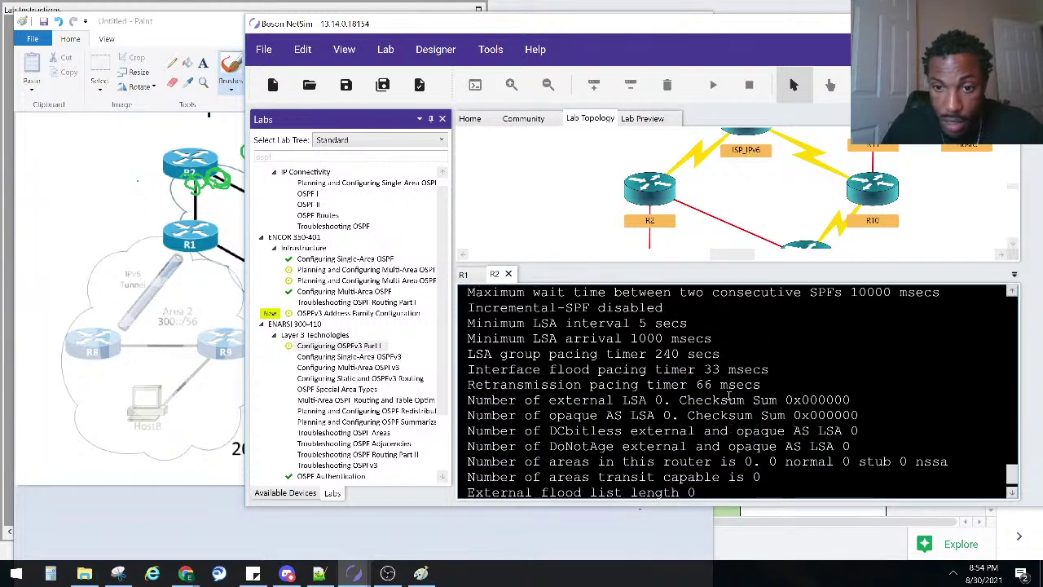
scroll(730, 396, "up", 1)
- Display the IPv6 OSPF interface information on R2
key("Up")
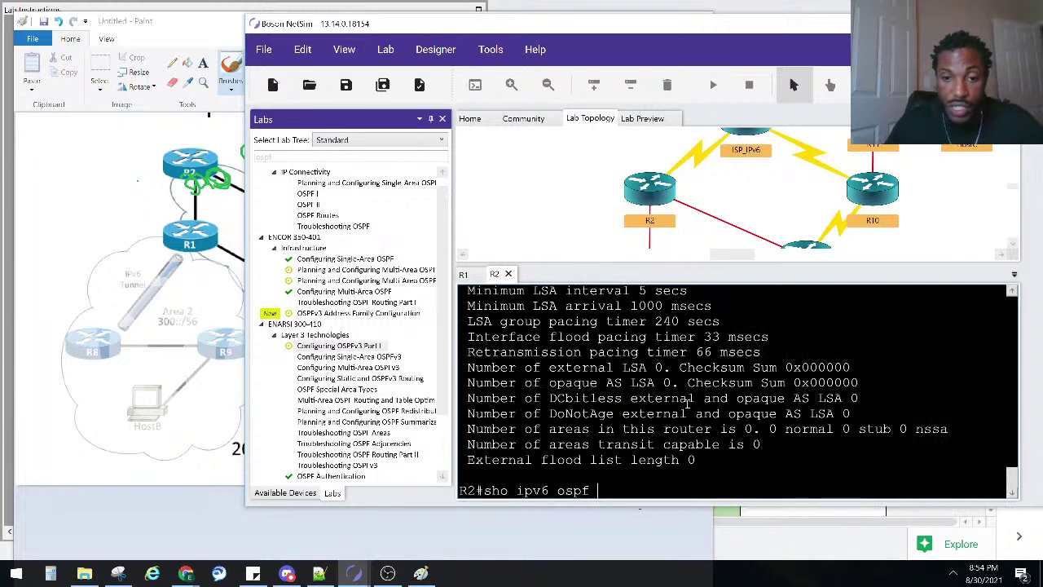
type("in")
key("Tab")
key("Return")
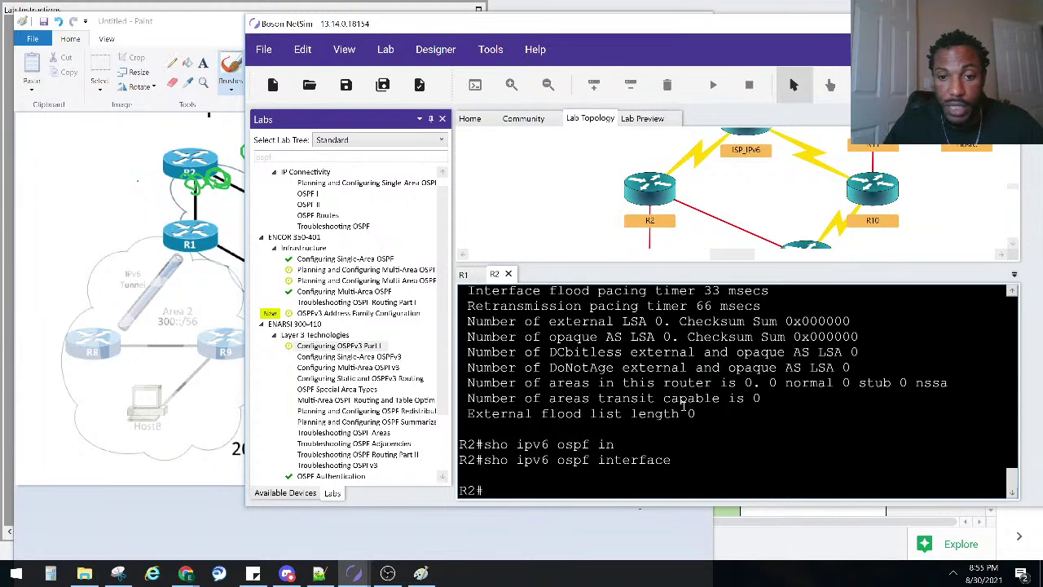
- Review R2's earlier OSPF output and bring up the lab instructions on the OSPFv3 router IDs
scroll(706, 414, "up", 5)
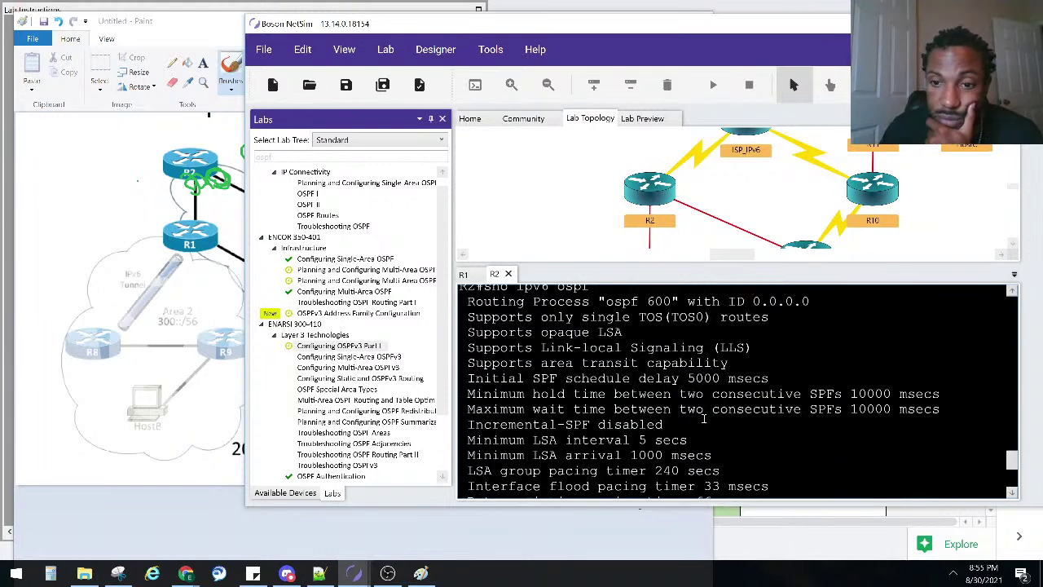
scroll(704, 418, "up", 2)
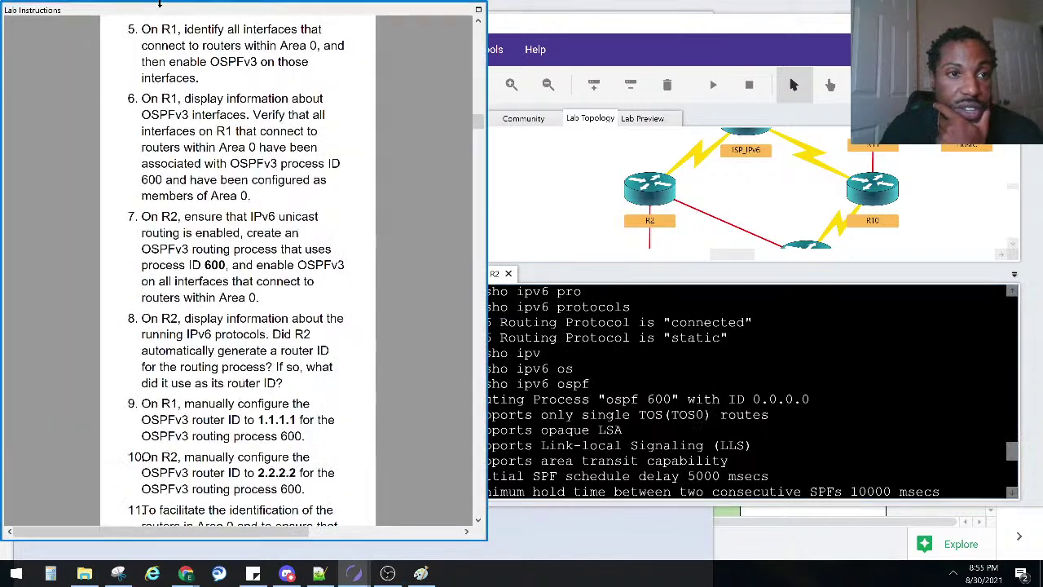
left_click(159, 5)
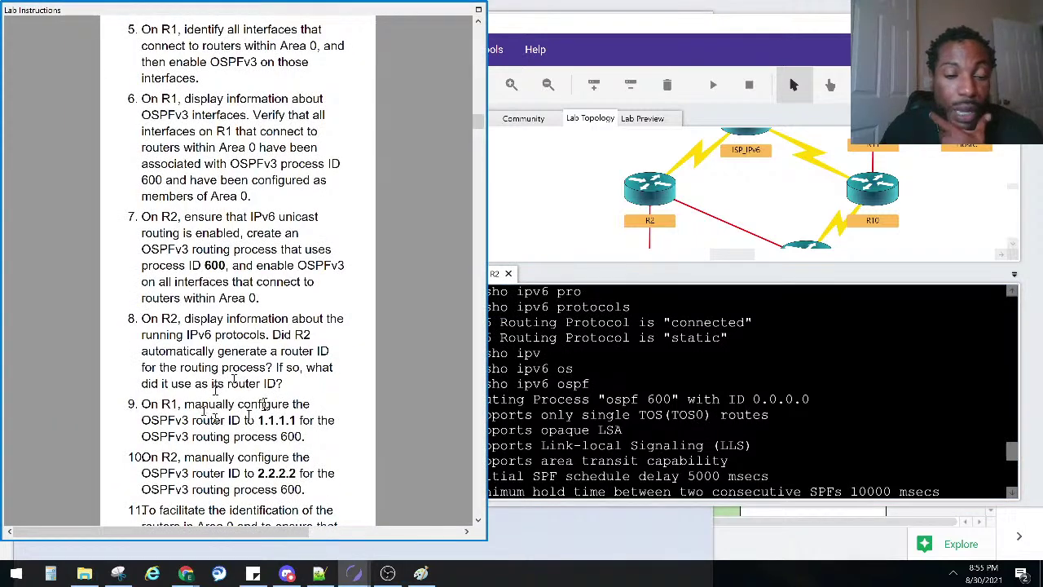
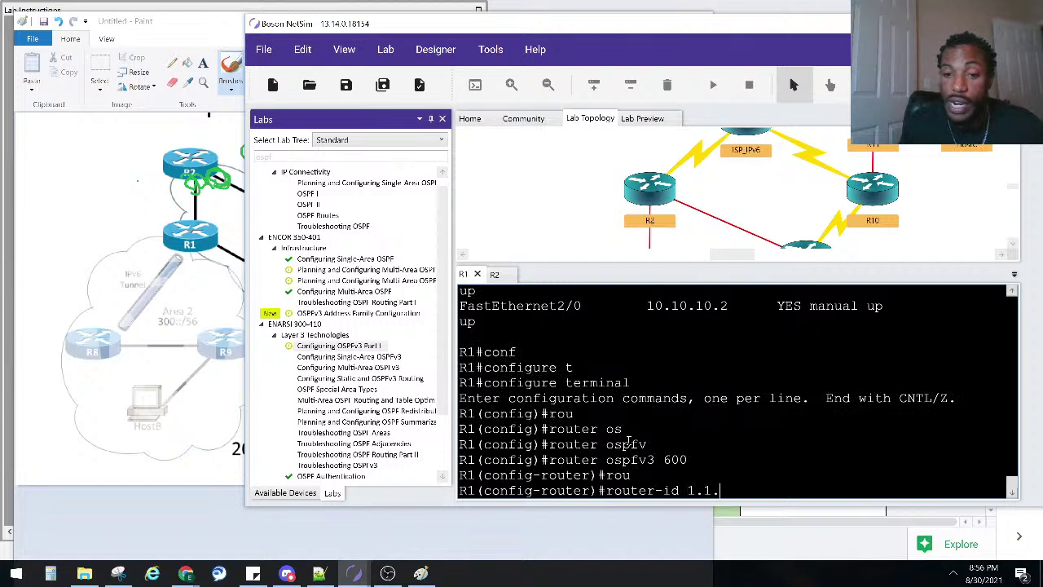
- Set the router ID to 1.1.1.1 for OSPFv3 process 600 on R1 and return to privileged EXEC mode
key("Return")
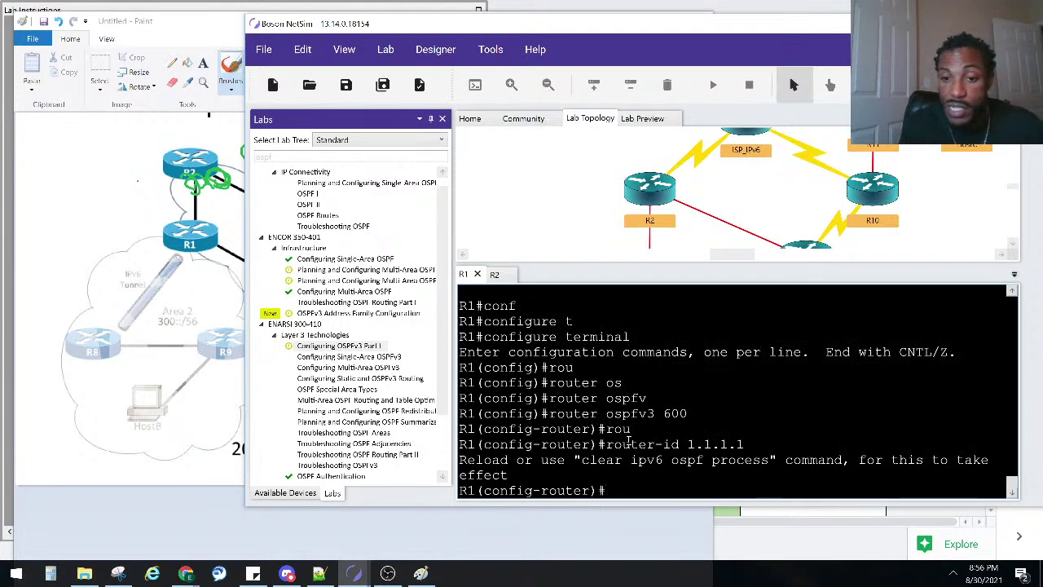
key("ctrl+z")
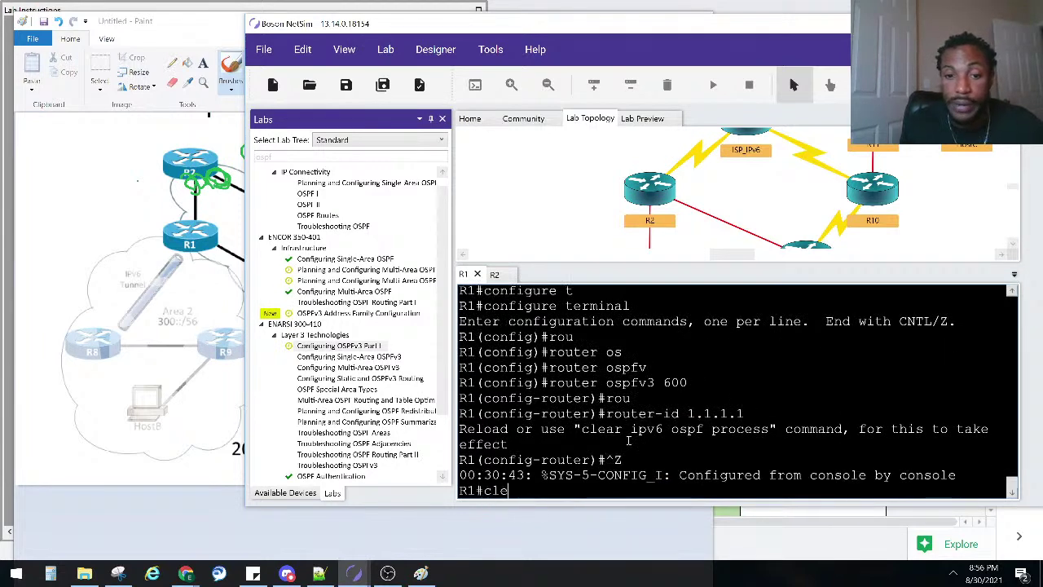
- Clear the IPv6 OSPF process on R1, answering yes to the reset
type("cle")
key("Tab")
type("ipv")
key("Tab")
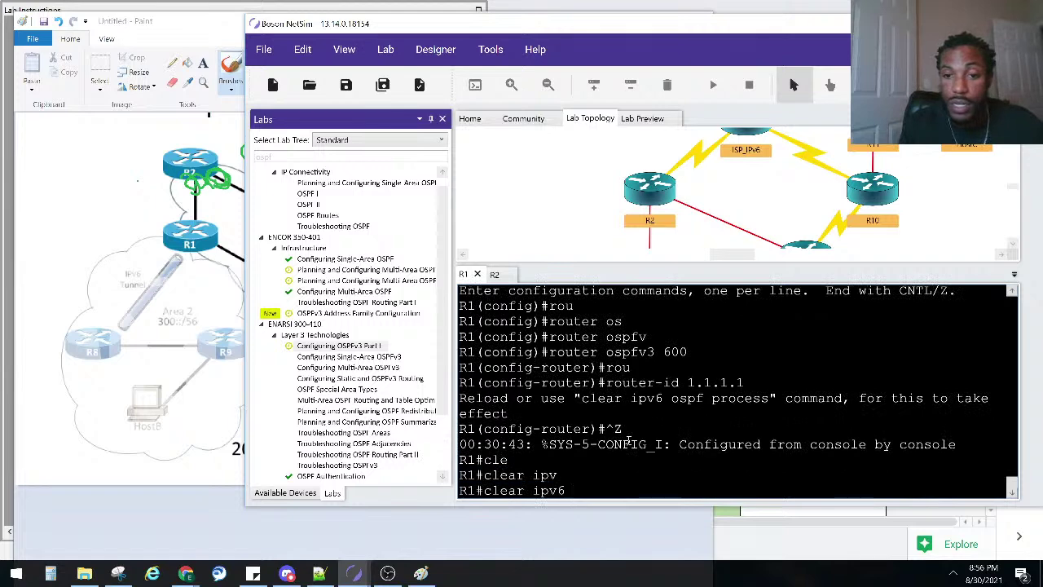
type("os")
key("Tab")
type("pr")
key("Tab")
type("o")
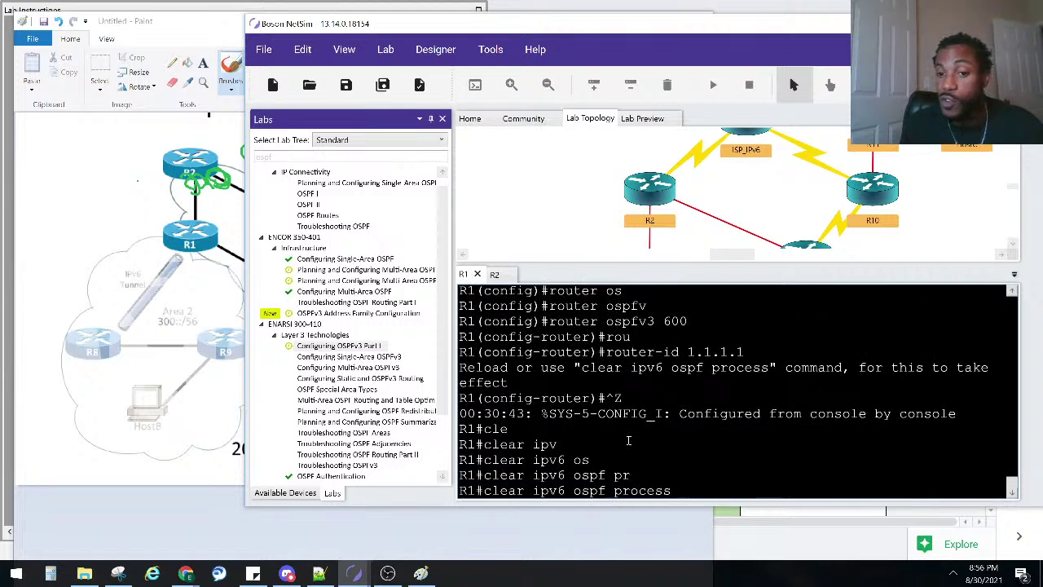
key("Return")
key("Return")
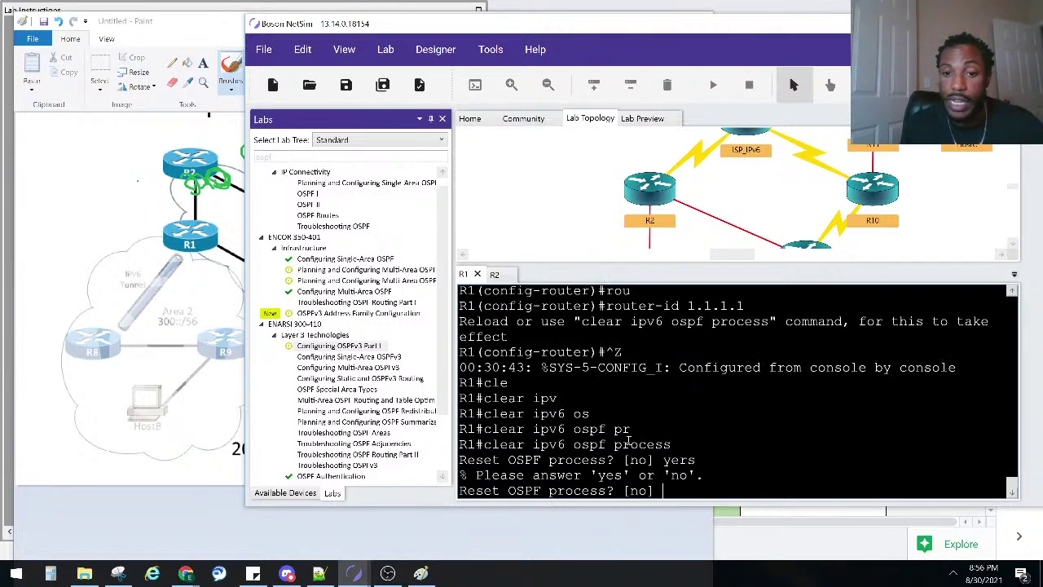
type("ye")
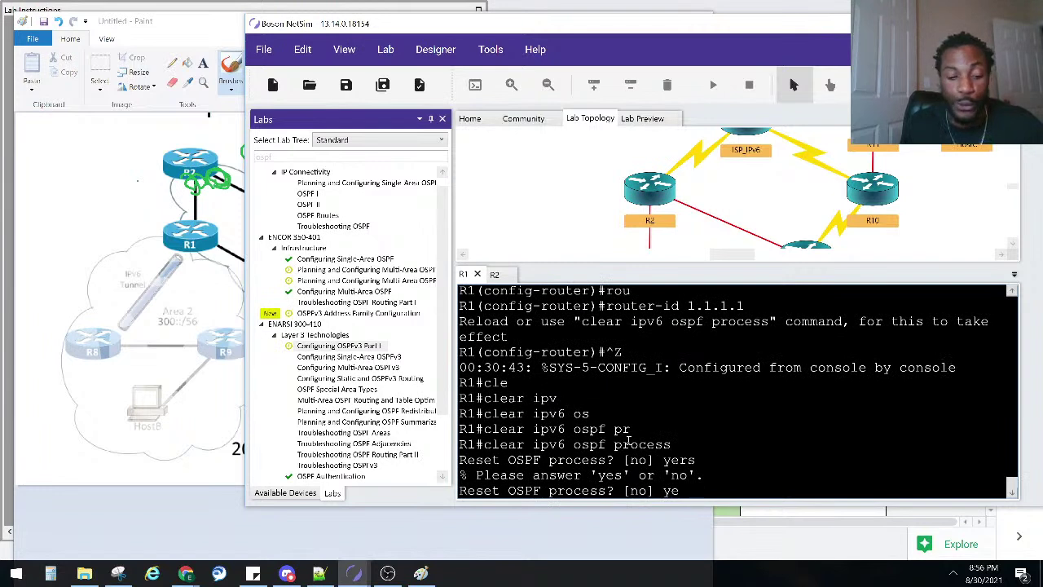
type("s")
key("Return")
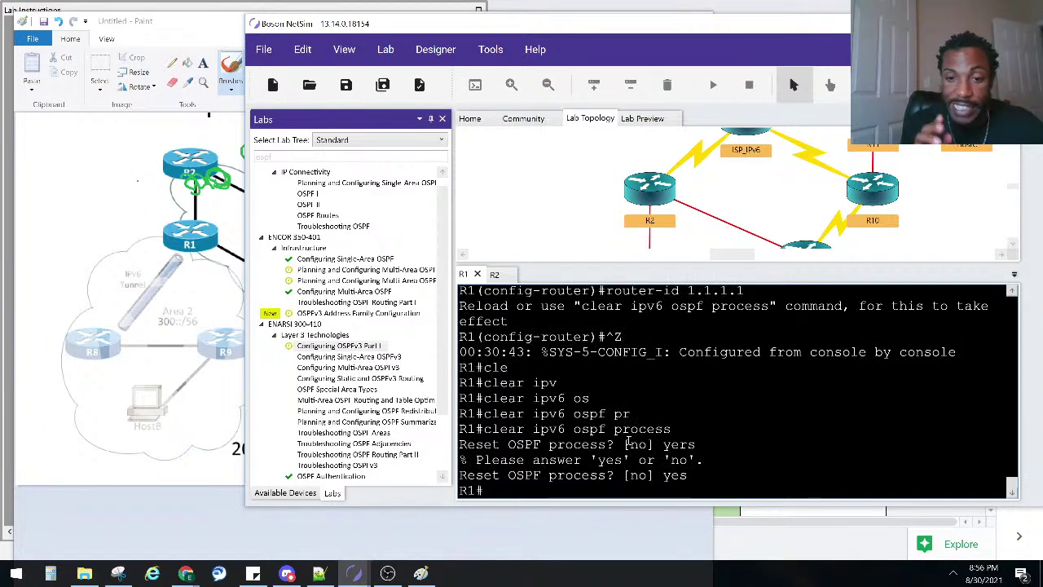
key("Return")
key("Return")
key("Return")
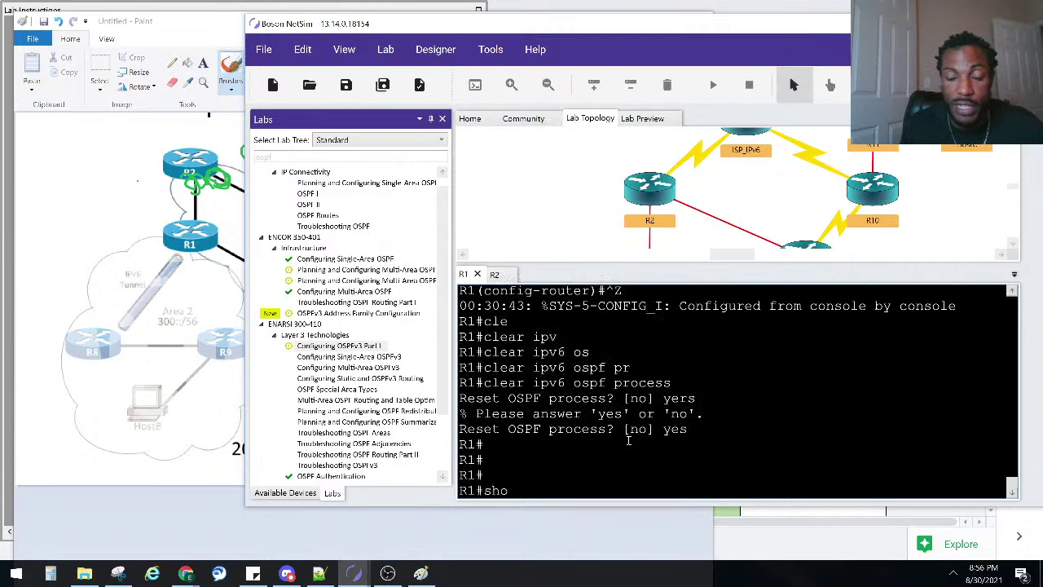
- Display the IPv6 OSPF process details on R1 and check its router ID
key("Tab")
type("6 os")
key("Tab")
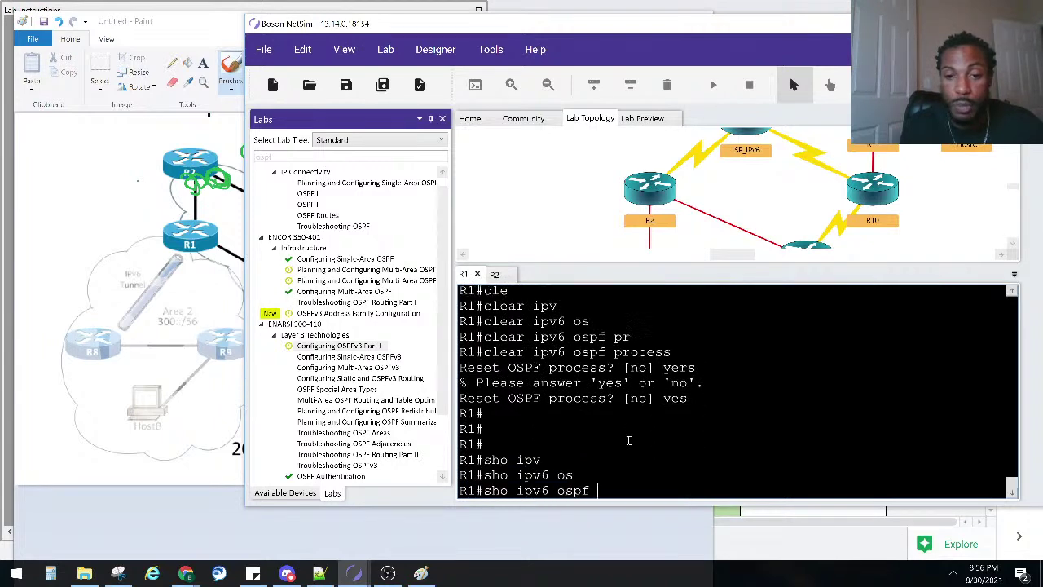
key("Return")
scroll(631, 436, "up", 5)
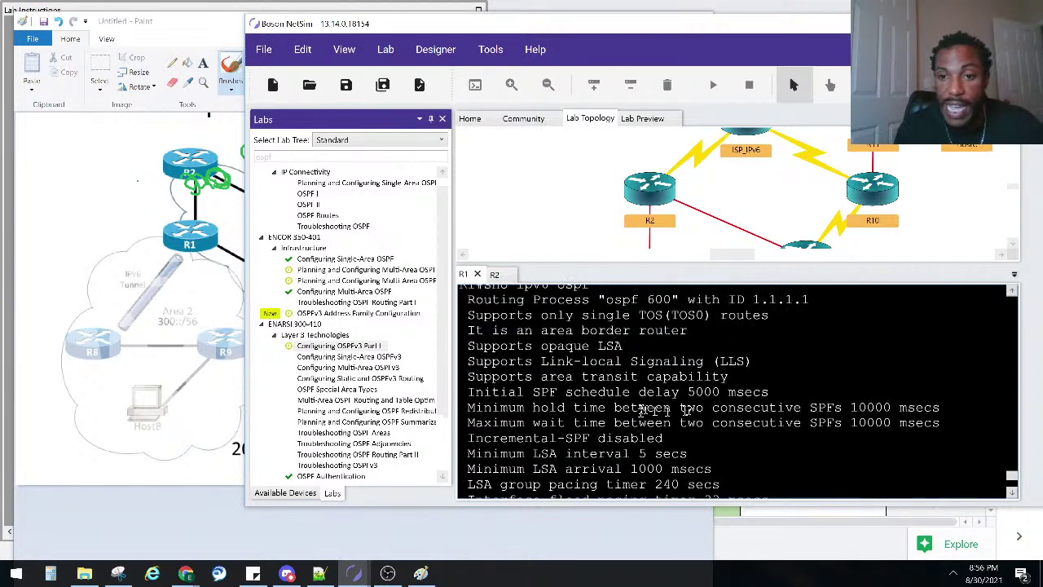
left_click_drag(811, 366, 748, 366)
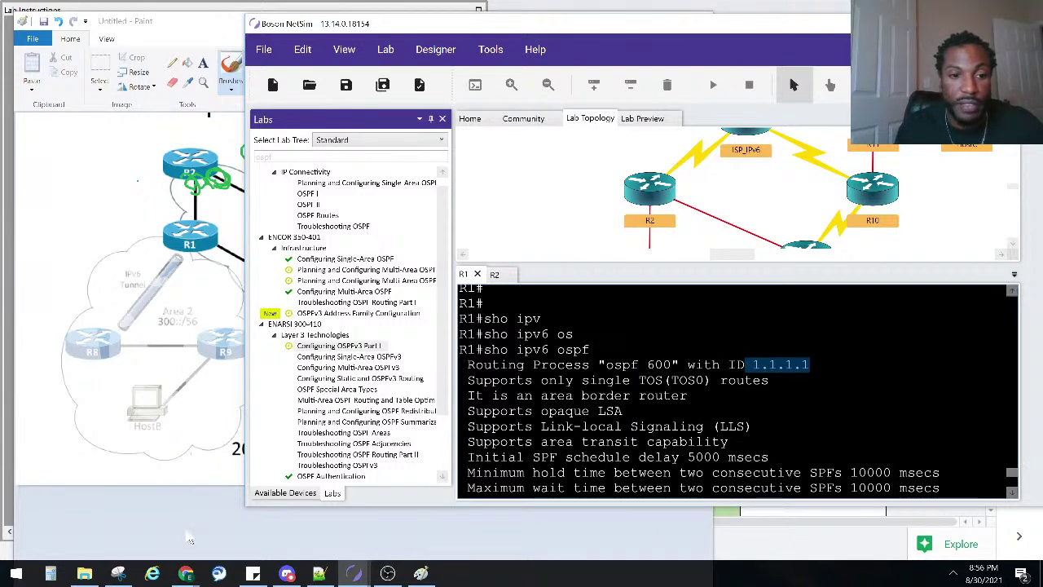
- Read the lab instruction on manually configuring R2's OSPFv3 router ID
mouse_move(359, 569)
left_click(404, 549)
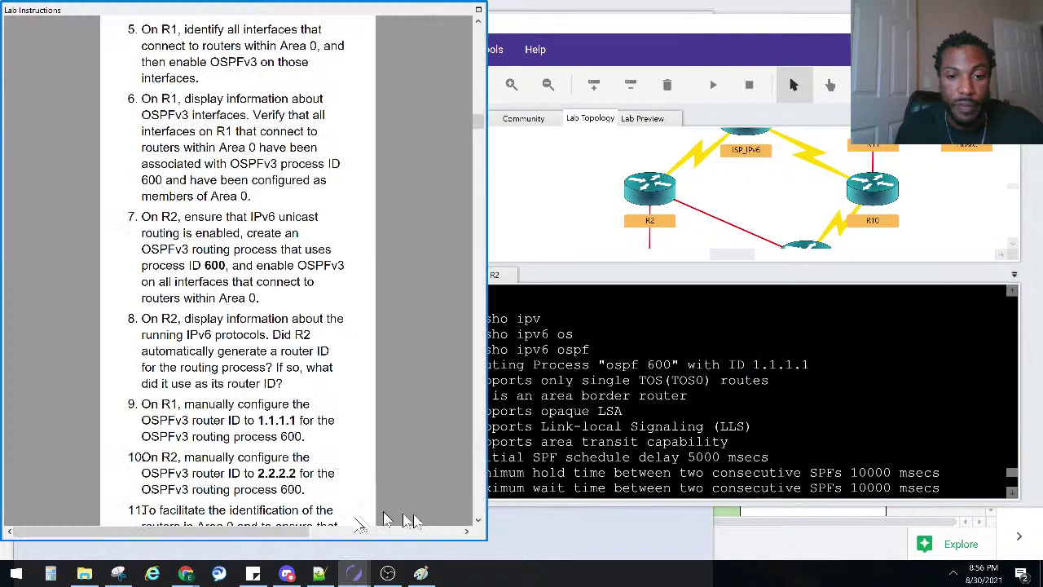
scroll(222, 391, "down", 1)
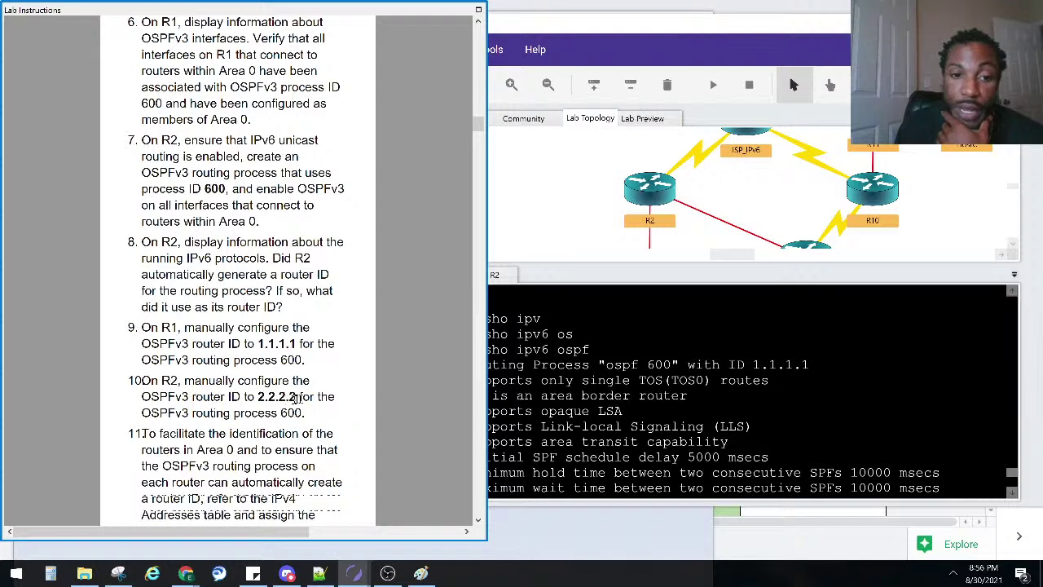
- Return to the simulator and switch to R2's console at a fresh privileged EXEC prompt
left_click(622, 411)
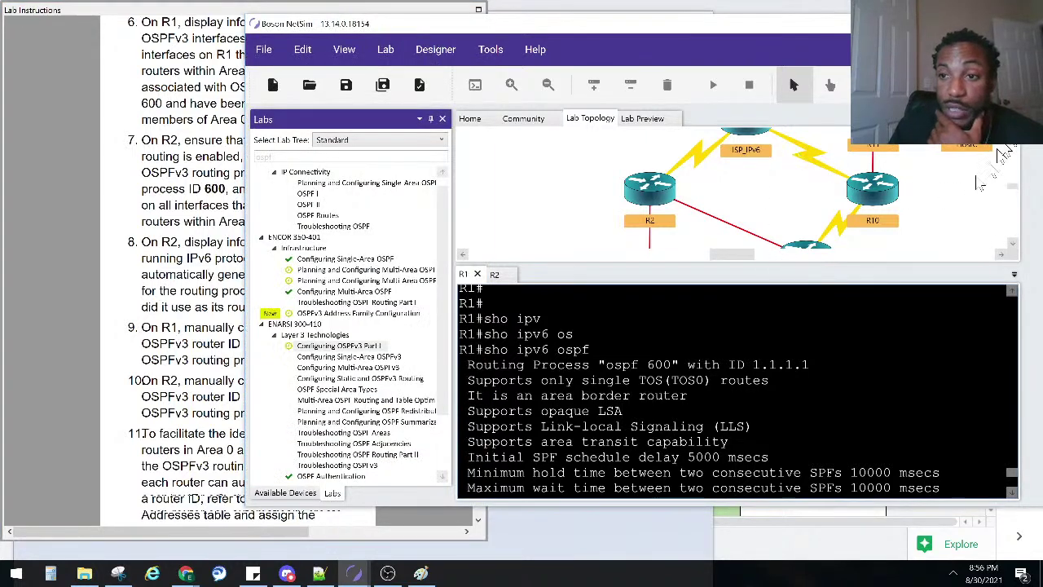
scroll(635, 237, "up", 1)
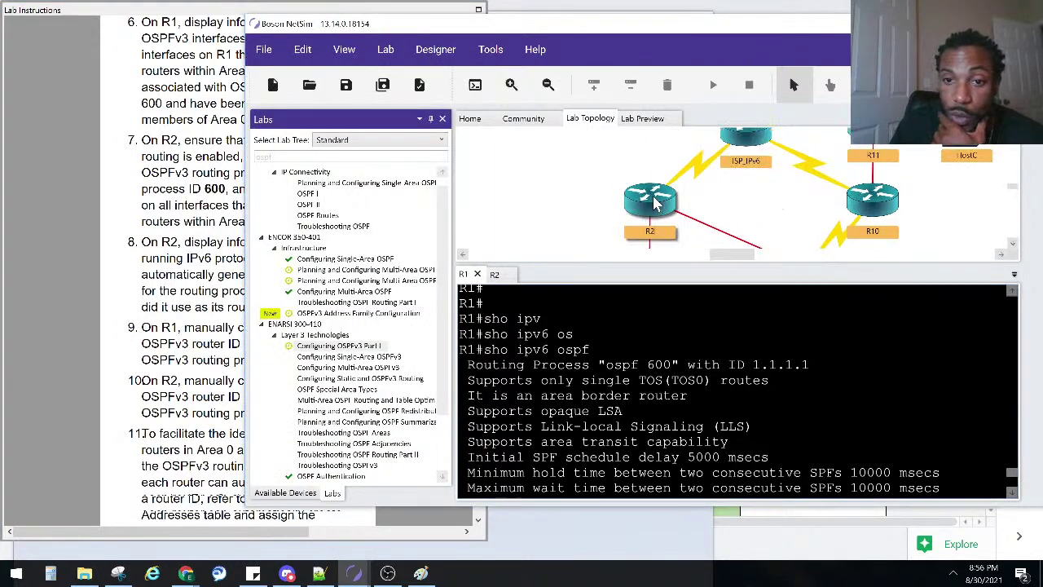
left_click(495, 275)
left_click_drag(812, 399, 743, 399)
type("sho ipv6 ospf in")
key("Tab")
key("Return")
key("Return")
key("Return")
key("Return")
key("Return")
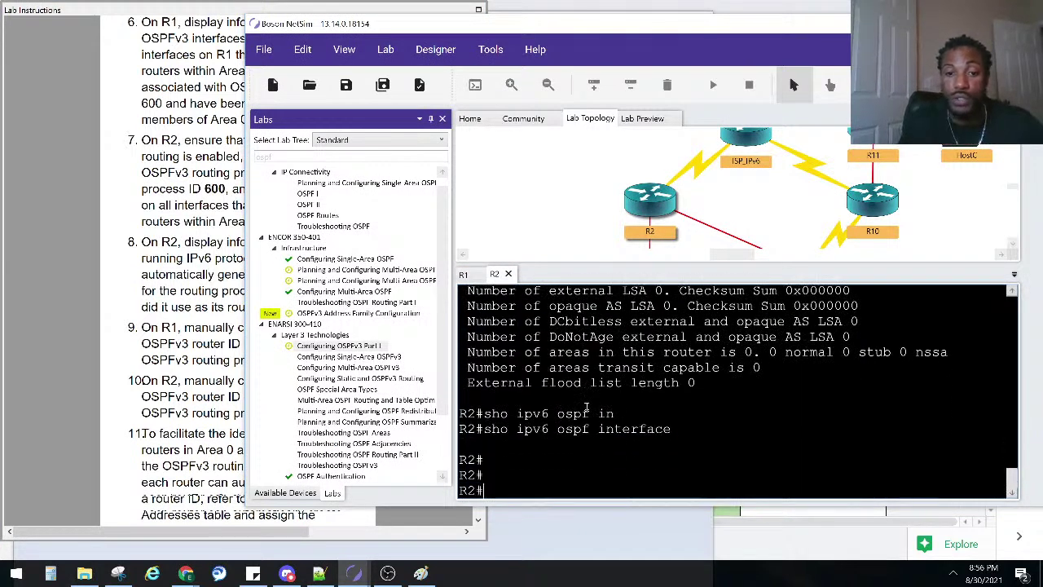
- Enter global configuration on R2 and open router configuration mode for OSPFv3 process 600
type("conf")
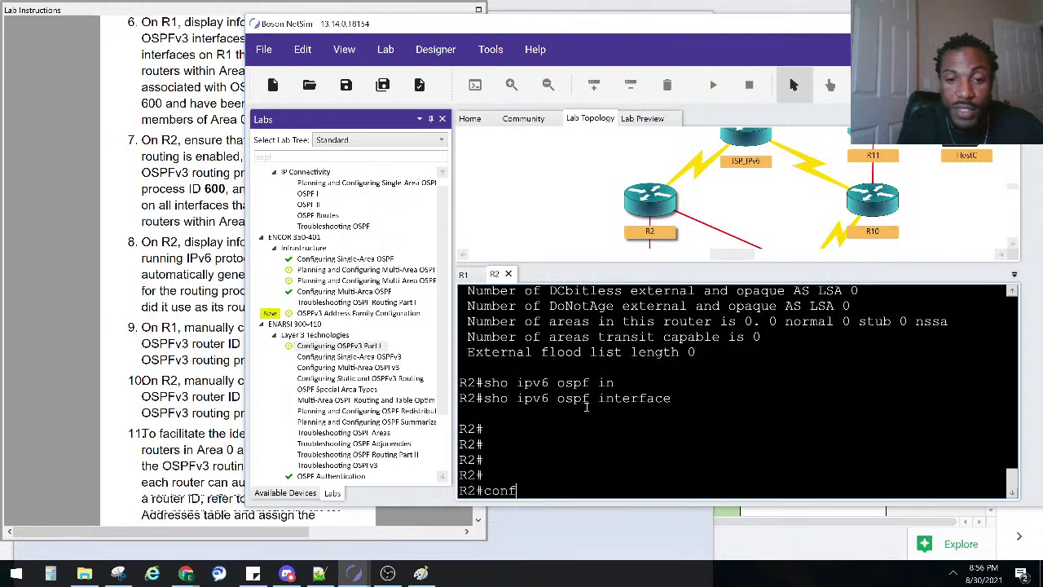
key("Tab")
type("t")
key("Tab")
key("Return")
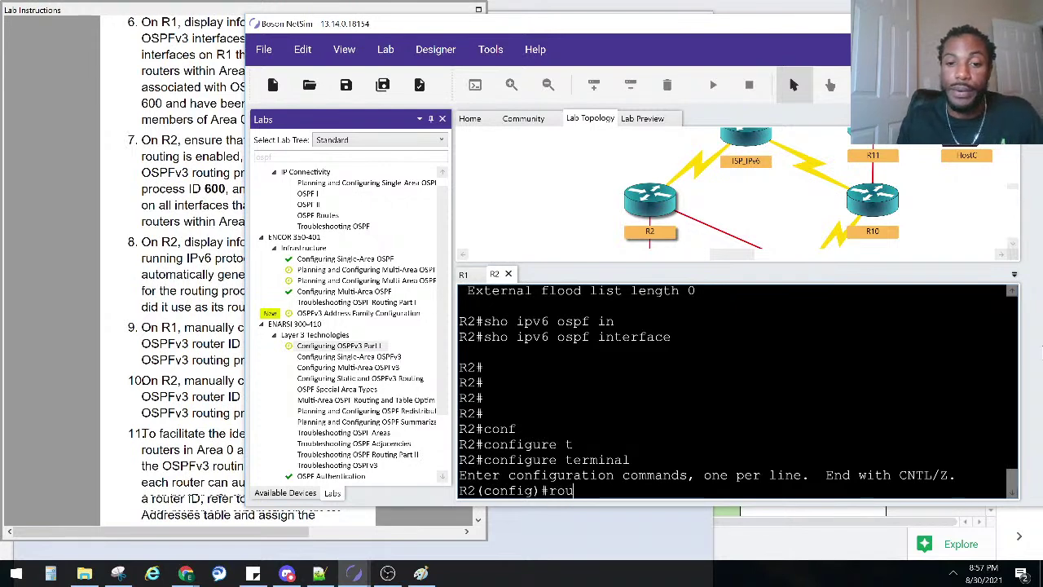
type("ter os")
key("Tab")
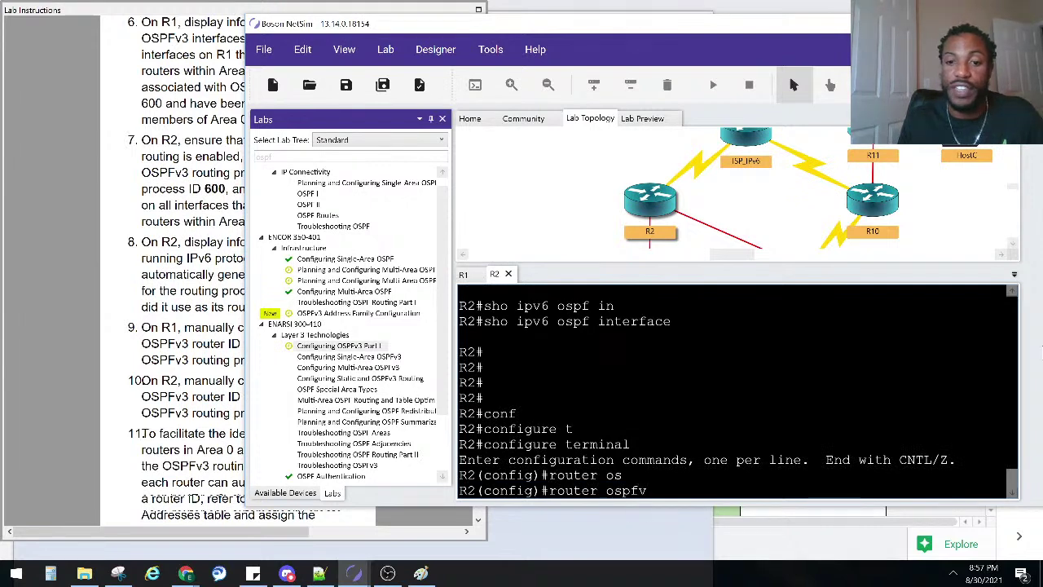
type("v")
key("Tab")
key("Return")
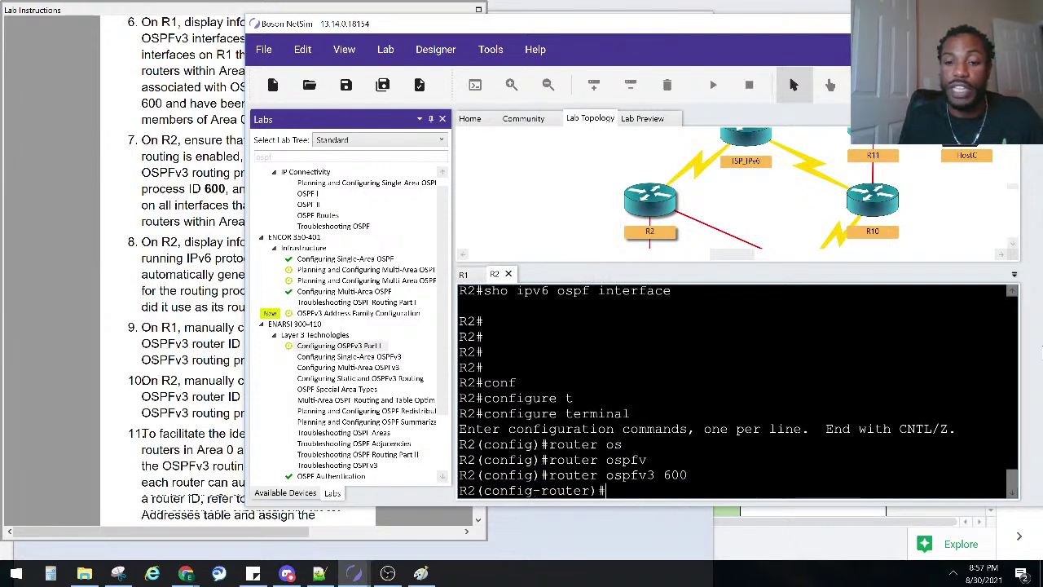
- Set R2's OSPFv3 router ID to 2.2.2.2 for process 600 and return to privileged EXEC mode
type("rou")
key("Tab")
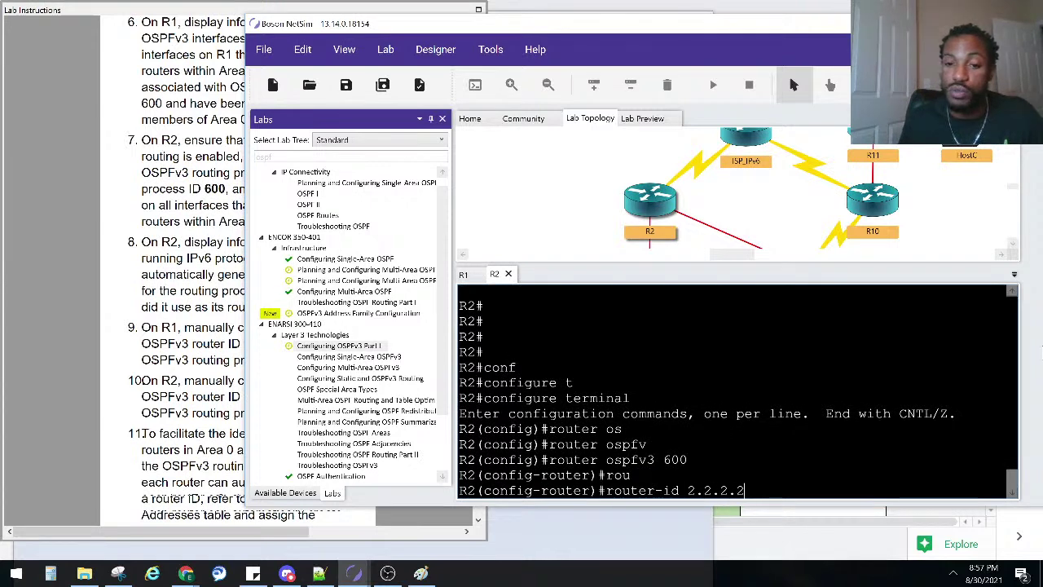
key("Return")
key("ctrl+z")
key("Return")
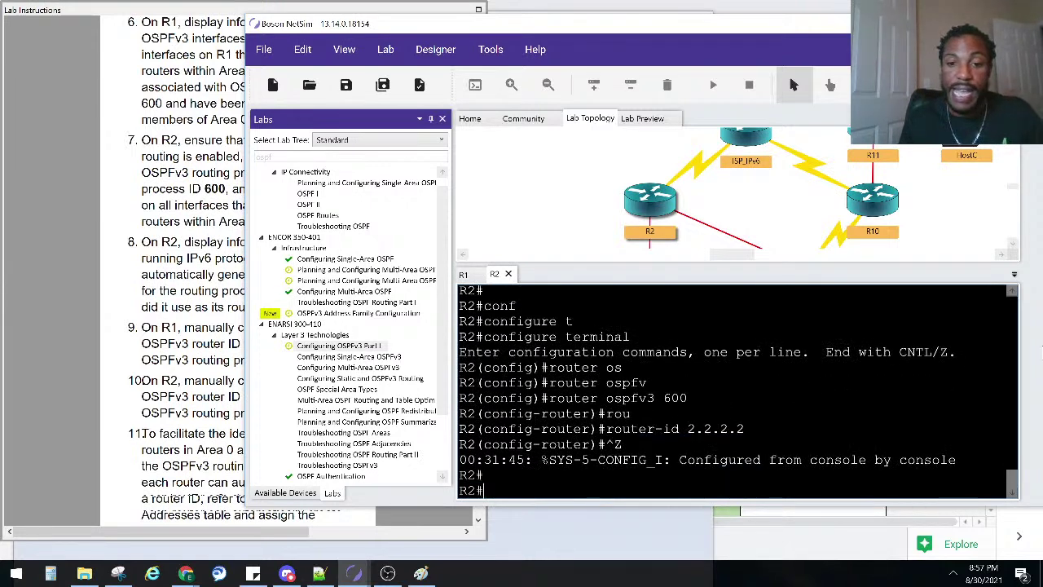
- Display the IPv6 OSPF process details on R2 and check its router ID
type("sho ipv")
key("Tab")
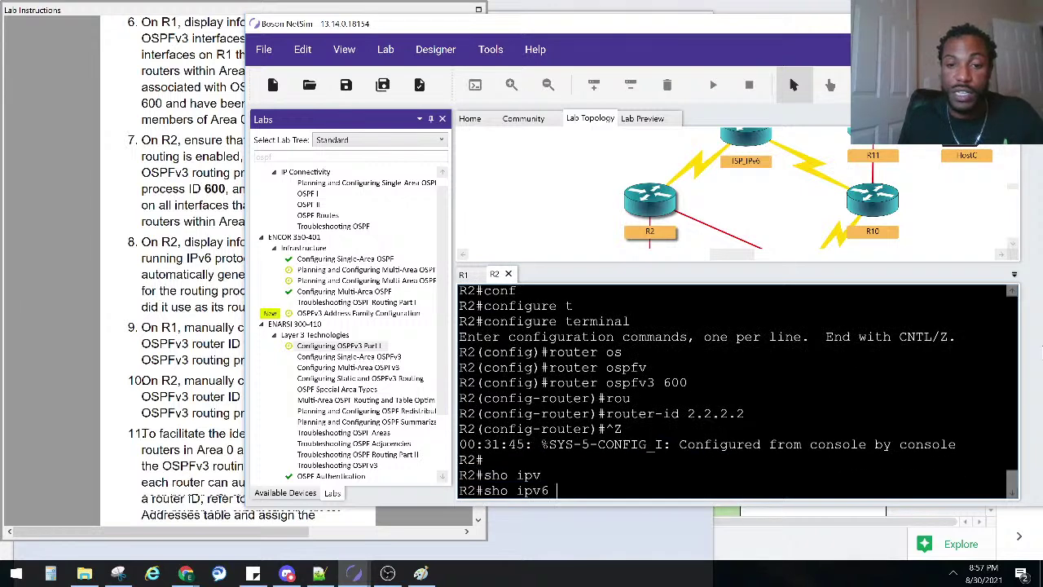
type("o")
key("Tab")
key("Return")
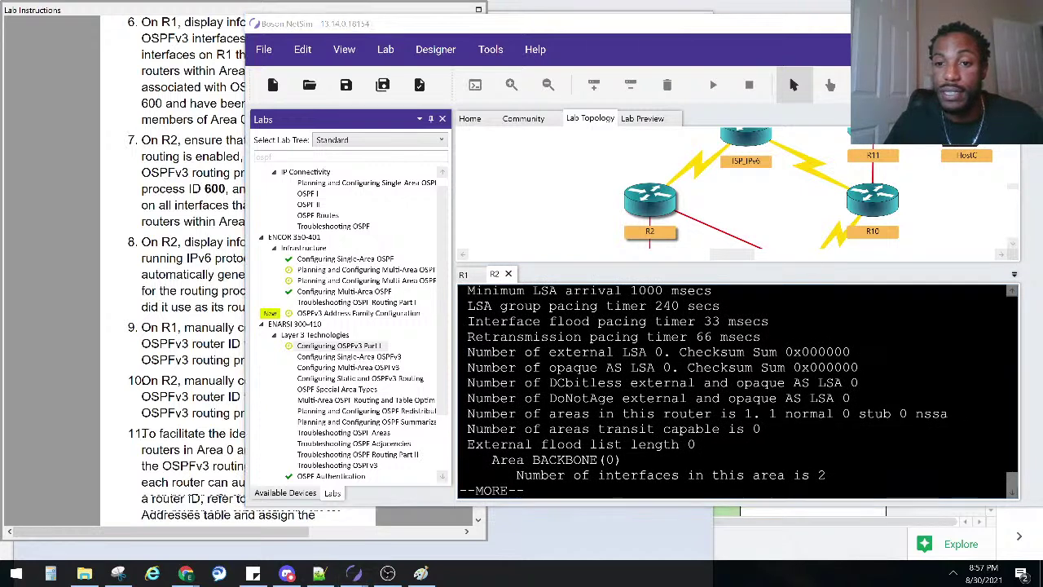
scroll(802, 349, "up", 3)
scroll(802, 349, "up", 3)
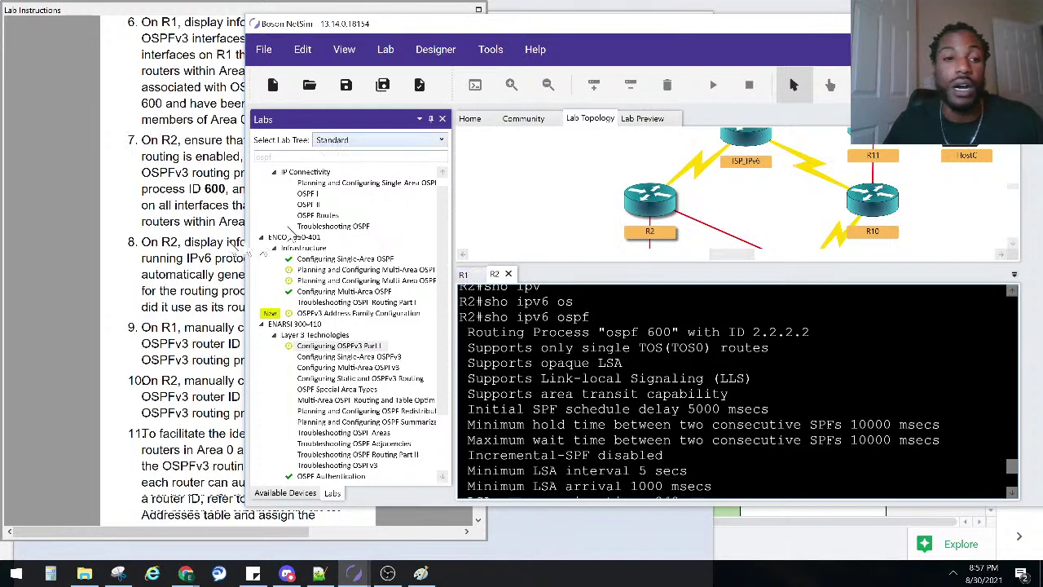
- Review R2's earlier console output, comparing the initial OSPFv3 process details, the router ID message and the interface addressing
left_click(175, 328)
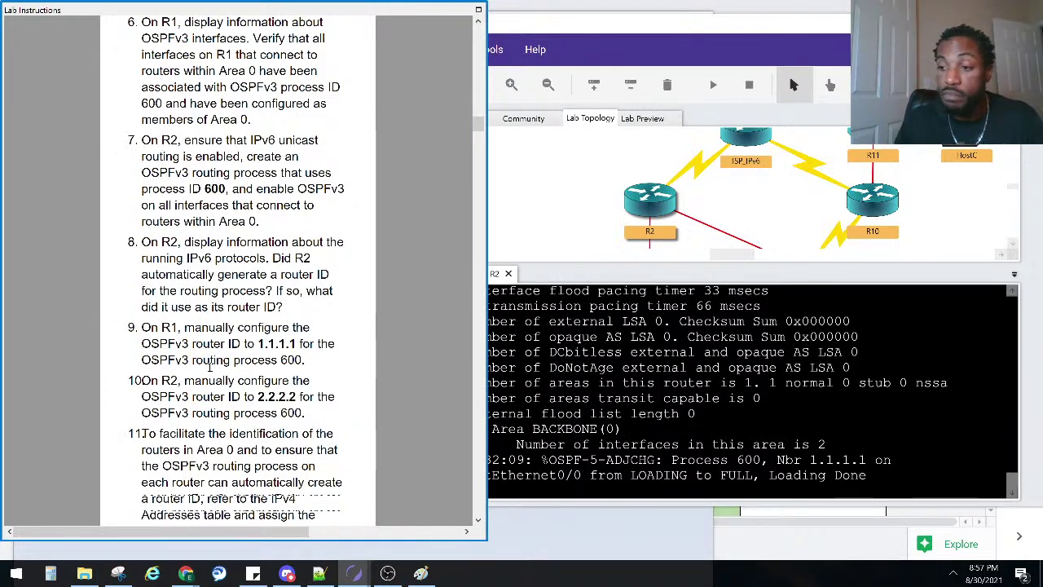
left_click(772, 398)
scroll(771, 398, "up", 3)
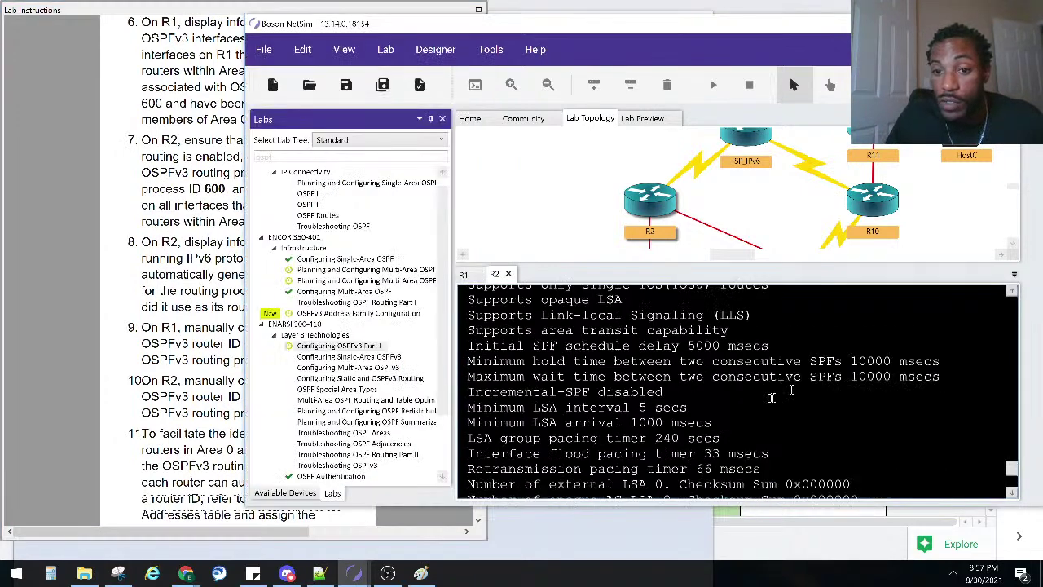
scroll(772, 398, "up", 7)
scroll(758, 399, "down", 10)
scroll(734, 404, "up", 6)
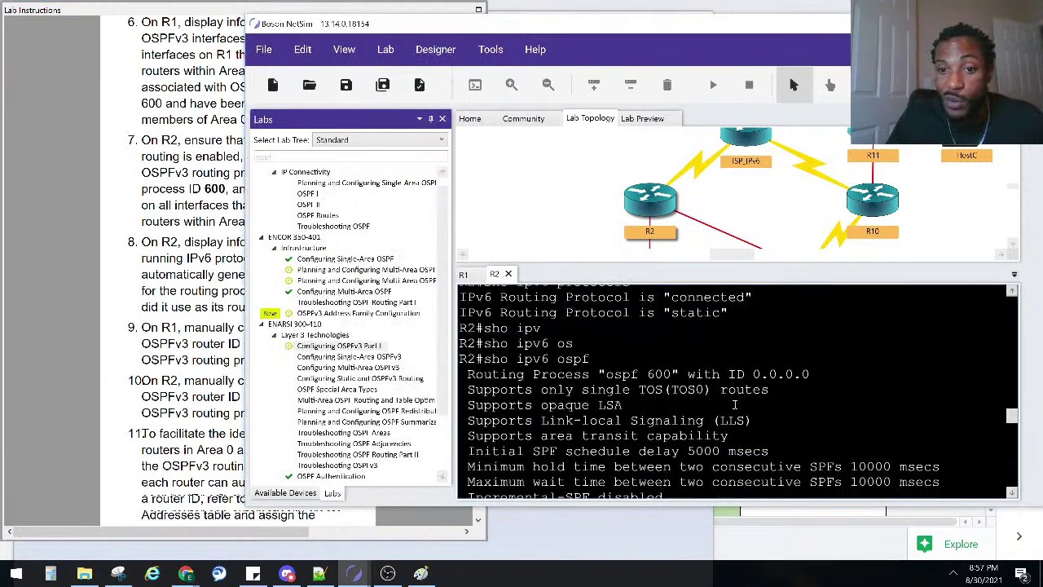
scroll(734, 404, "up", 12)
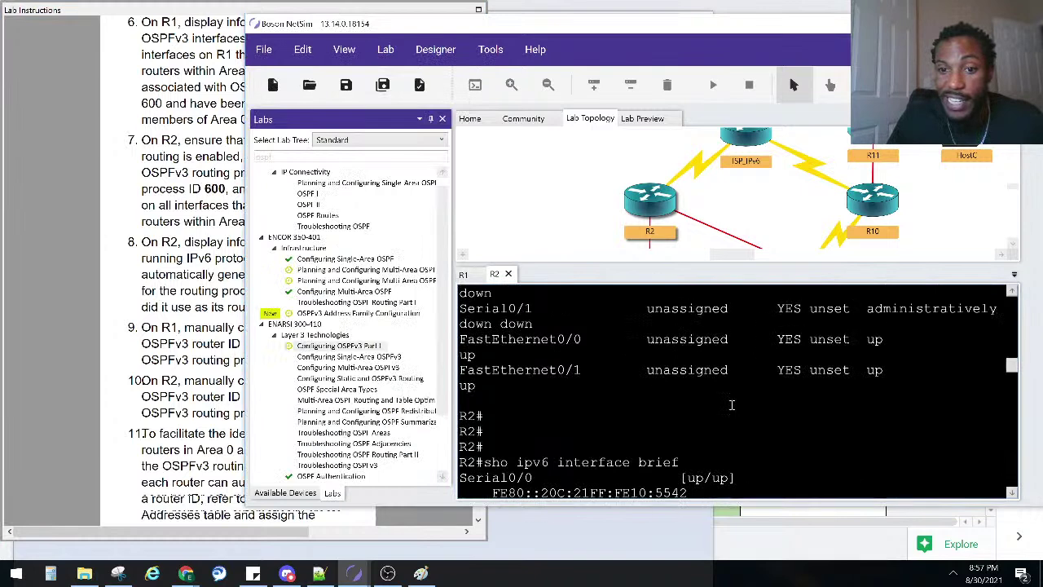
scroll(732, 404, "down", 10)
scroll(732, 404, "up", 2)
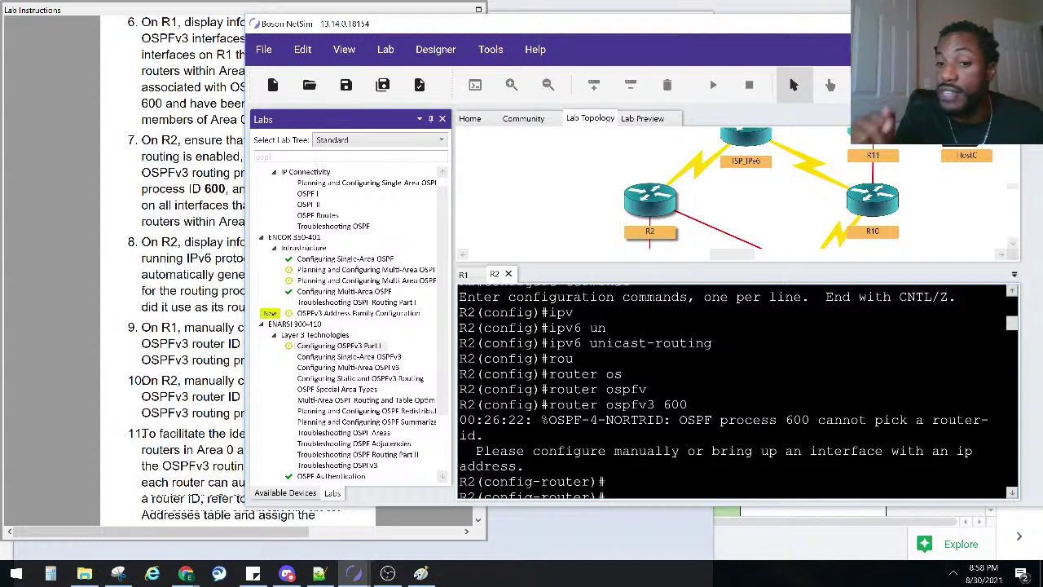
scroll(643, 376, "up", 5)
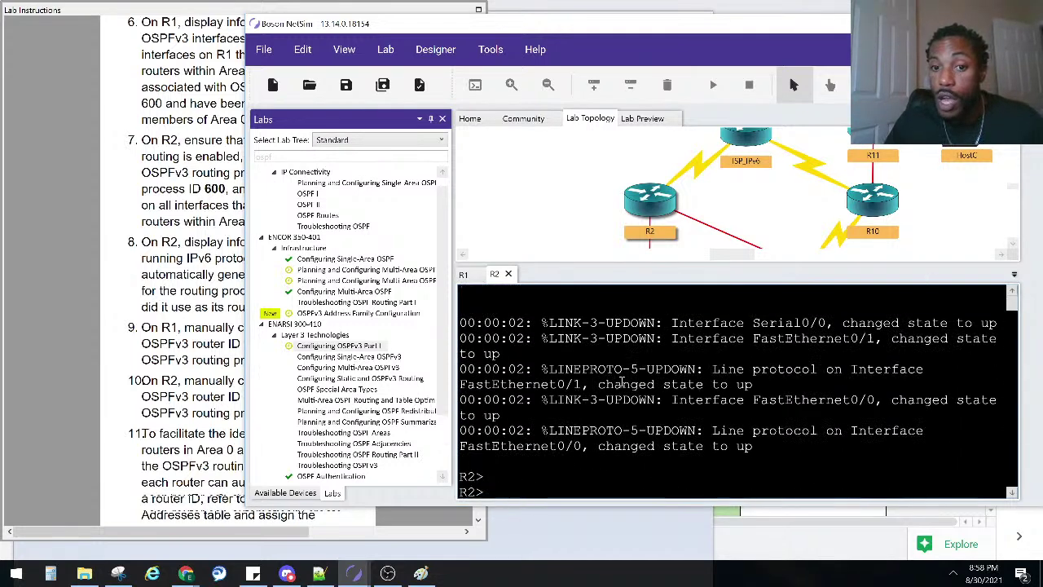
scroll(621, 381, "down", 10)
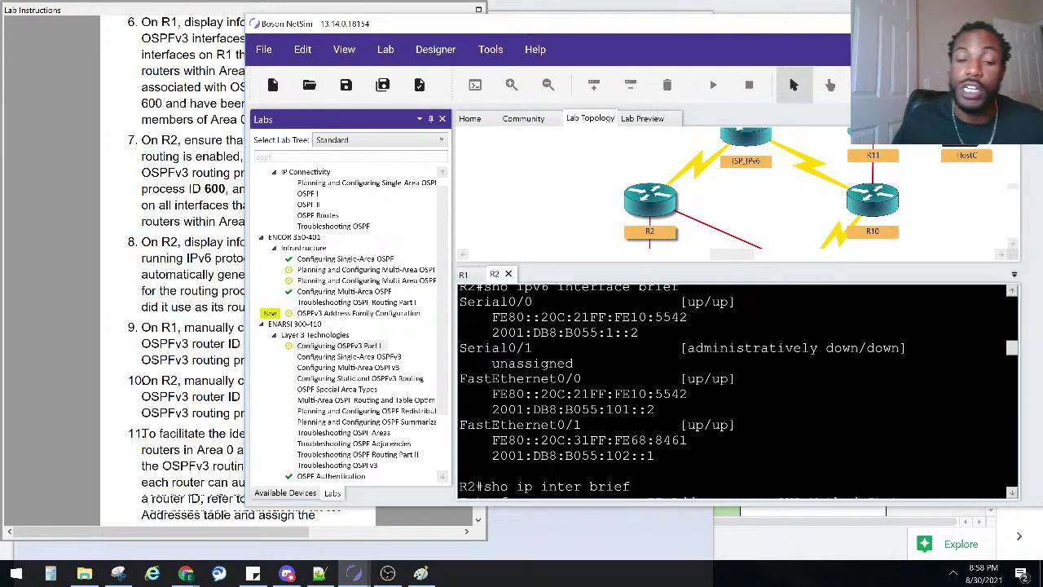
- Read the lab instruction on assigning IPv4 addresses to the Loopback 0 interfaces of the Area 0 routers
left_click(174, 356)
scroll(178, 422, "down", 2)
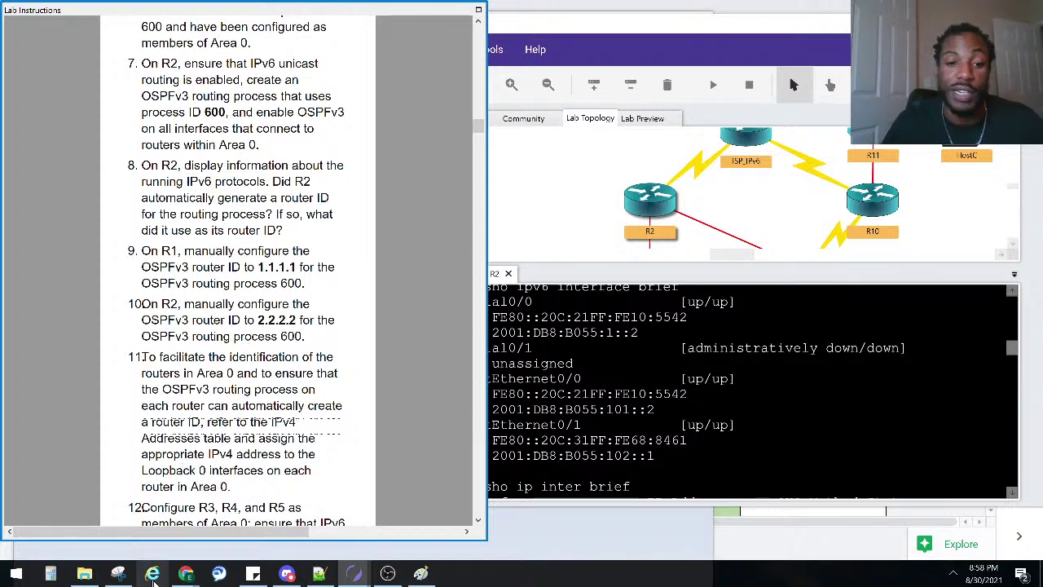
mouse_move(364, 562)
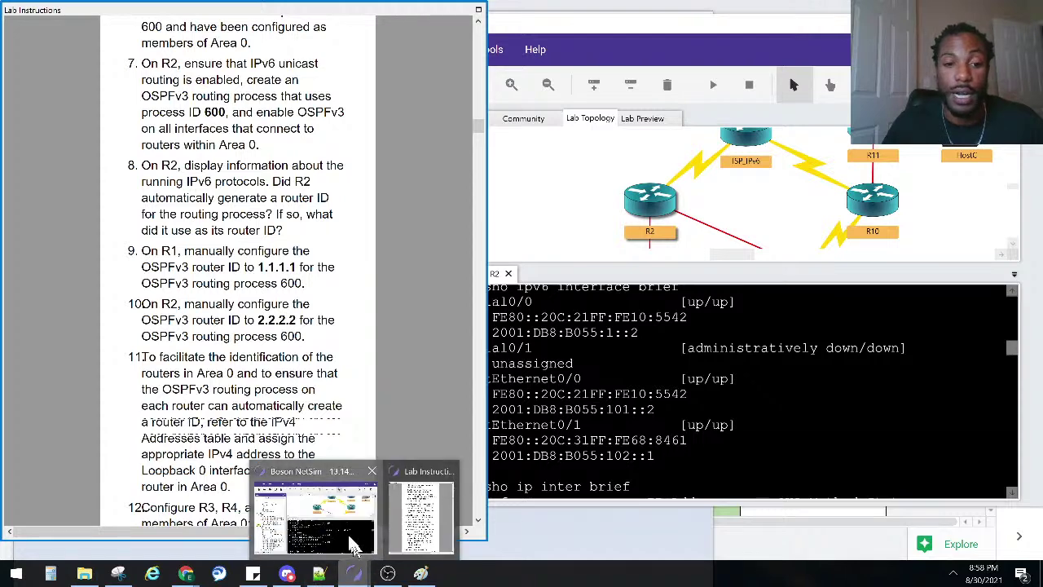
left_click(314, 515)
left_click(415, 528)
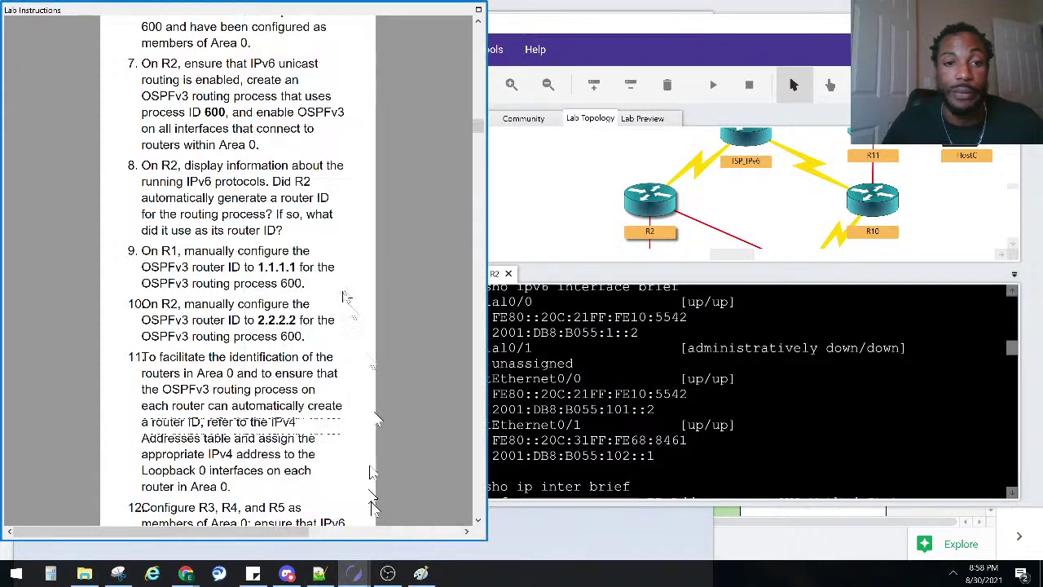
- Switch to the Paint topology drawing and circle R1 in green, and R2, R1, R5, R4 and R3 in black
left_click(420, 573)
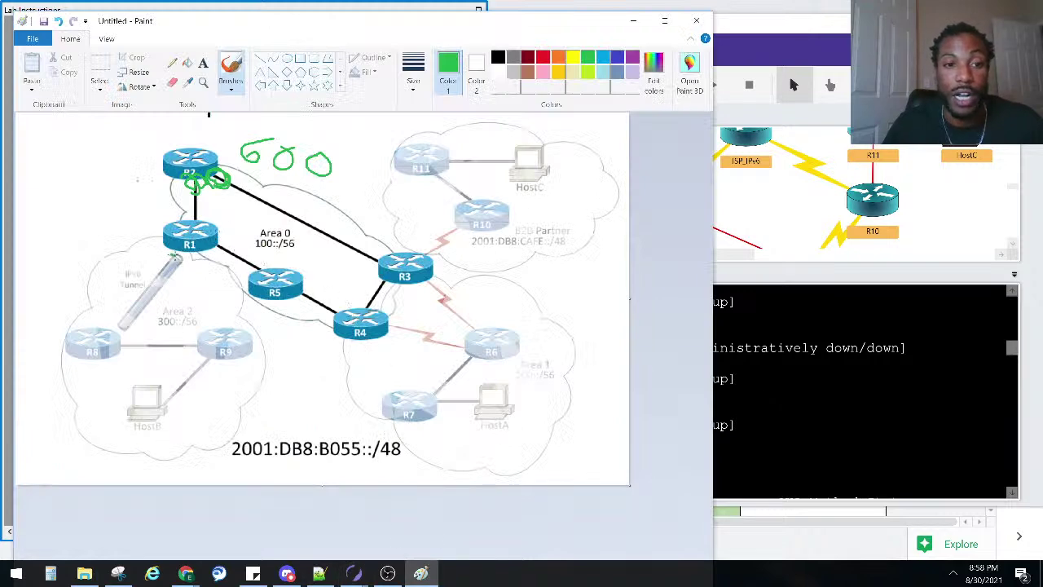
mouse_move(204, 257)
left_mouse_down()
mouse_move(229, 245)
mouse_move(168, 235)
left_mouse_up()
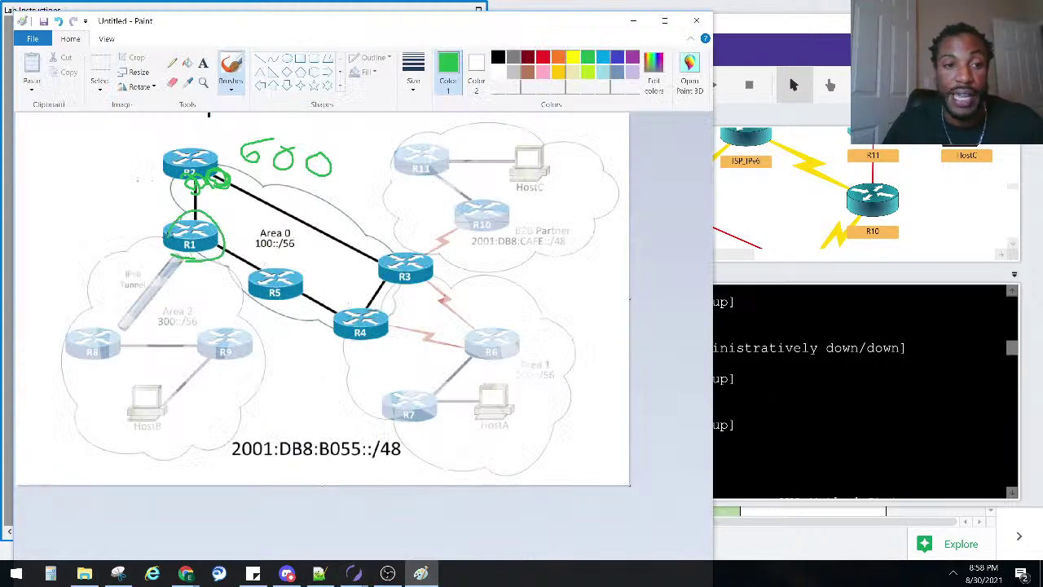
left_click(498, 57)
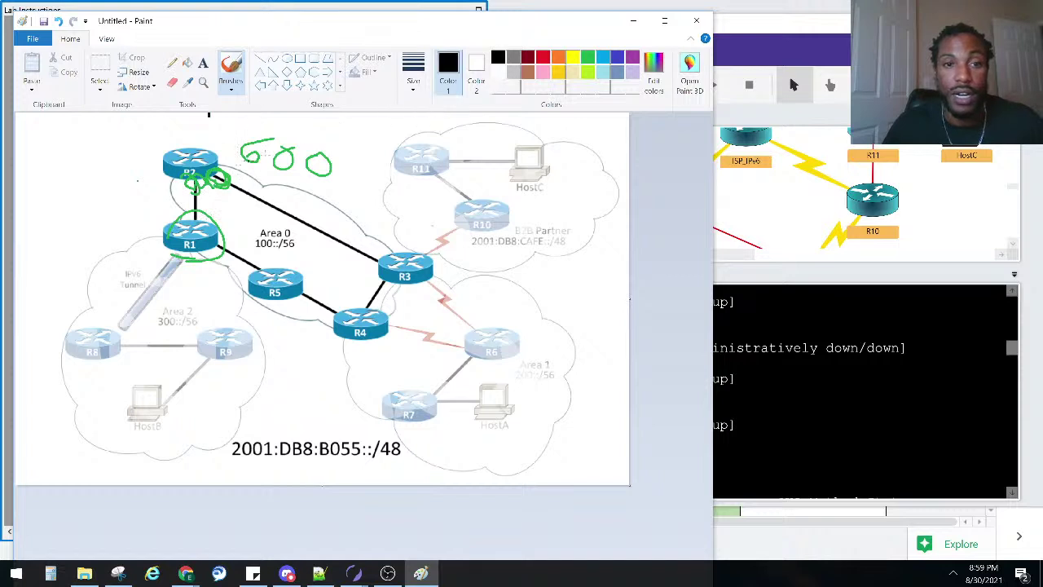
mouse_move(173, 190)
left_mouse_down()
mouse_move(161, 147)
mouse_move(168, 185)
left_mouse_up()
left_click_drag(167, 259, 163, 211)
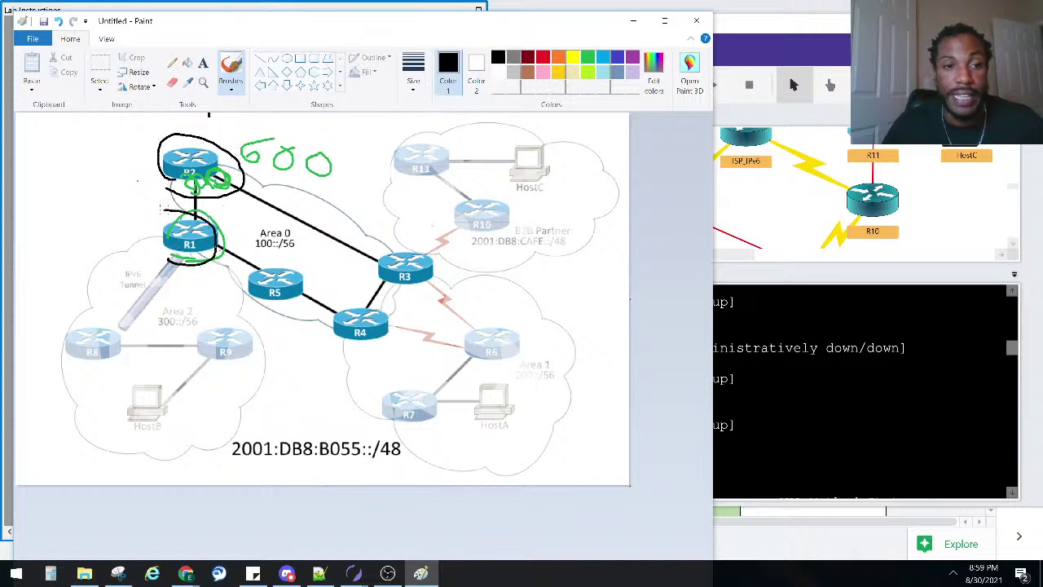
left_click_drag(250, 302, 231, 277)
left_click_drag(377, 343, 338, 334)
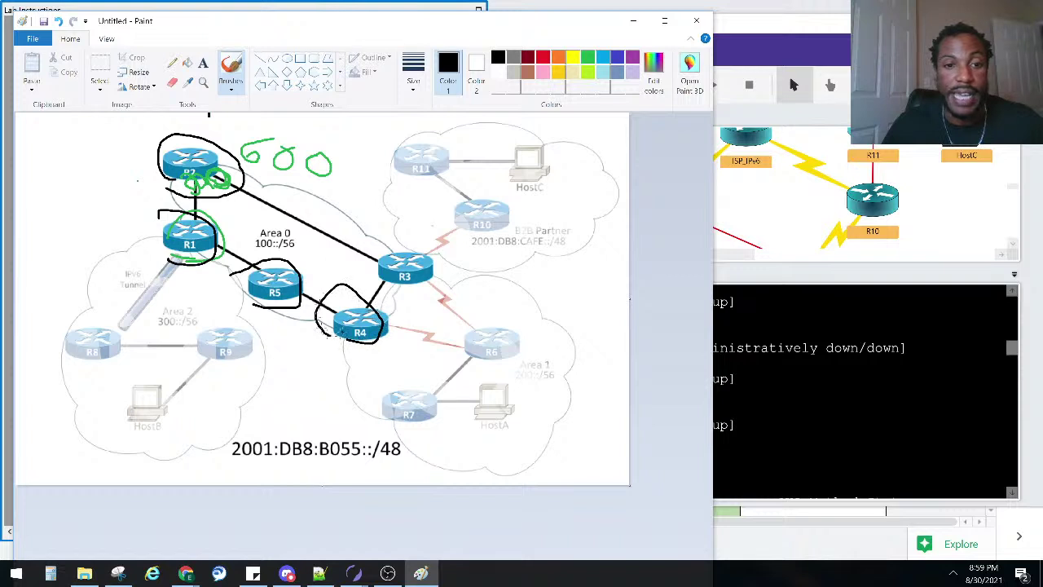
mouse_move(427, 300)
left_mouse_down()
mouse_move(356, 269)
mouse_move(430, 307)
left_mouse_up()
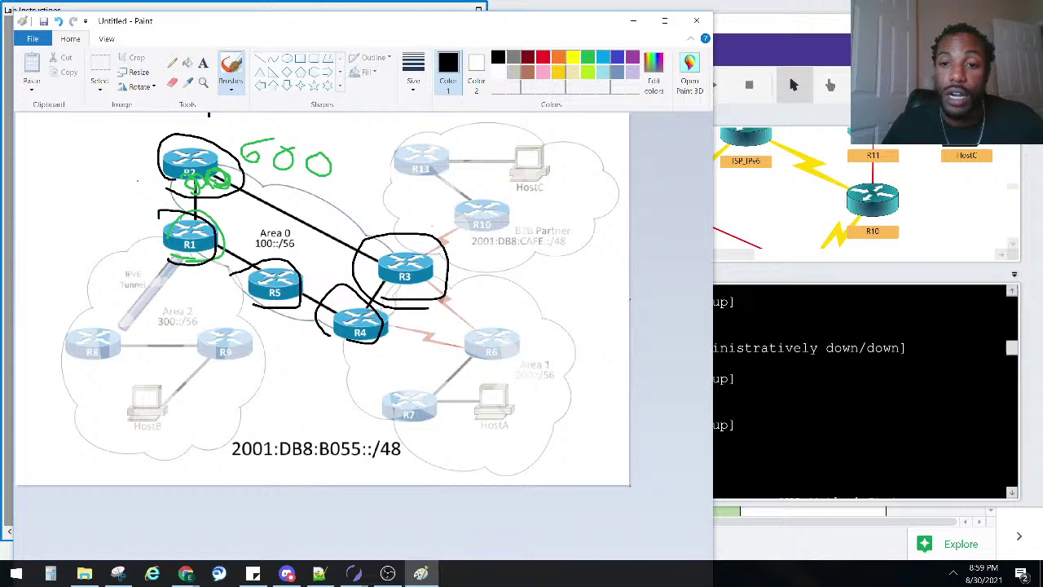
- Return to the simulator, open R1's console from the topology and review its IPv6 OSPF process output
left_click(779, 328)
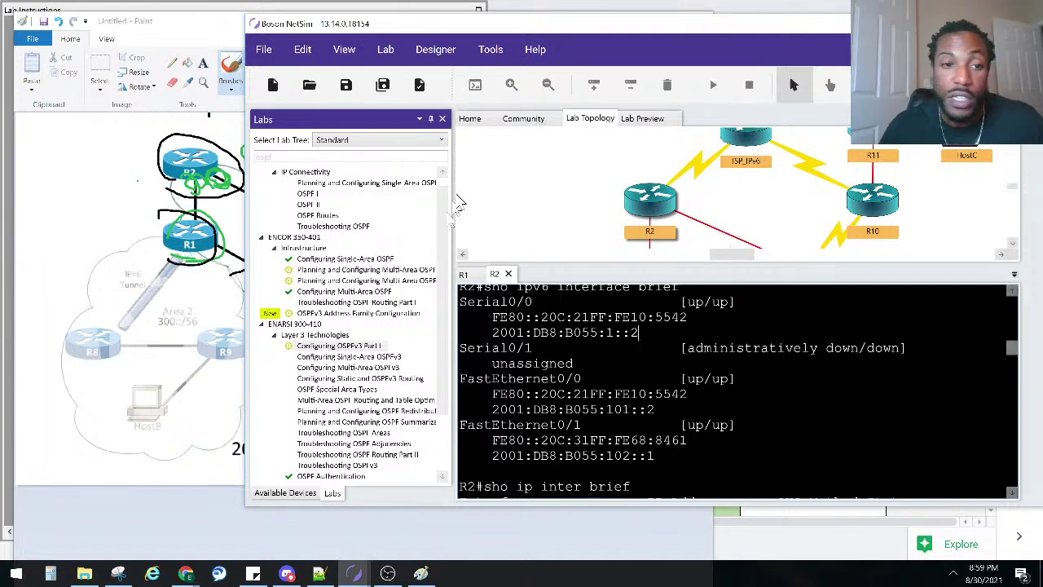
scroll(1011, 246, "down", 5)
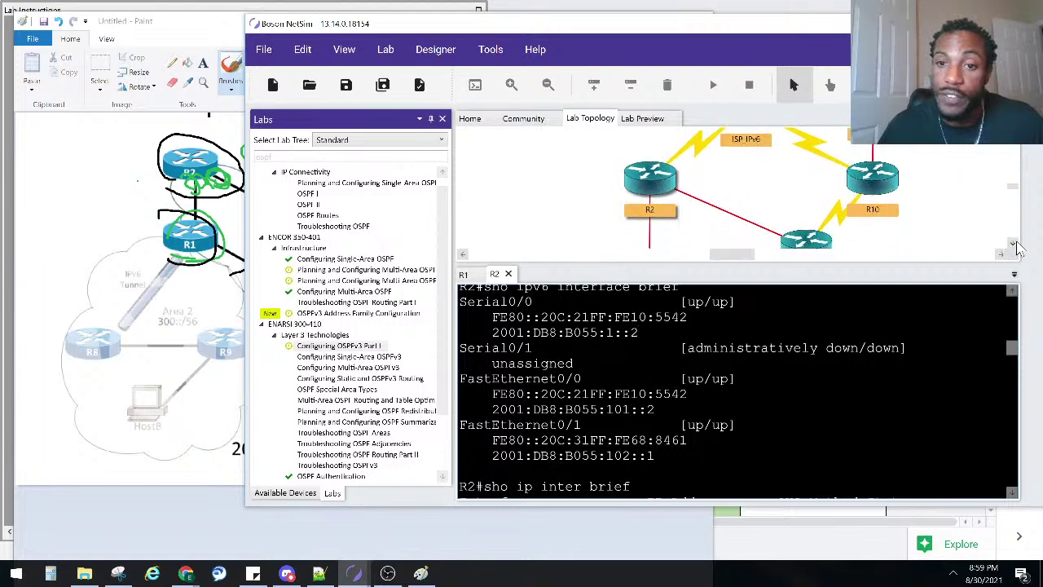
double_click(649, 186)
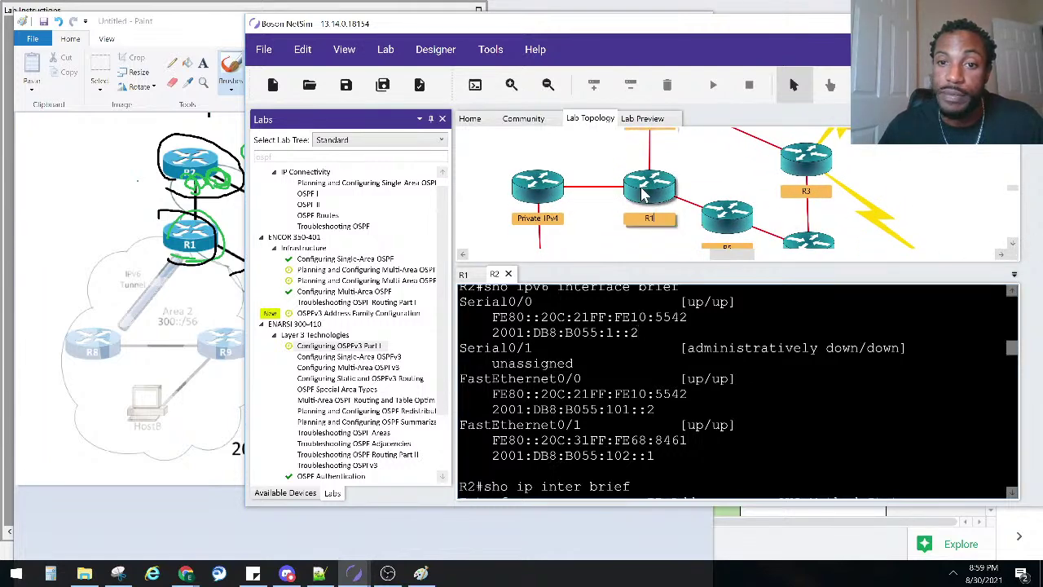
scroll(748, 374, "up", 7)
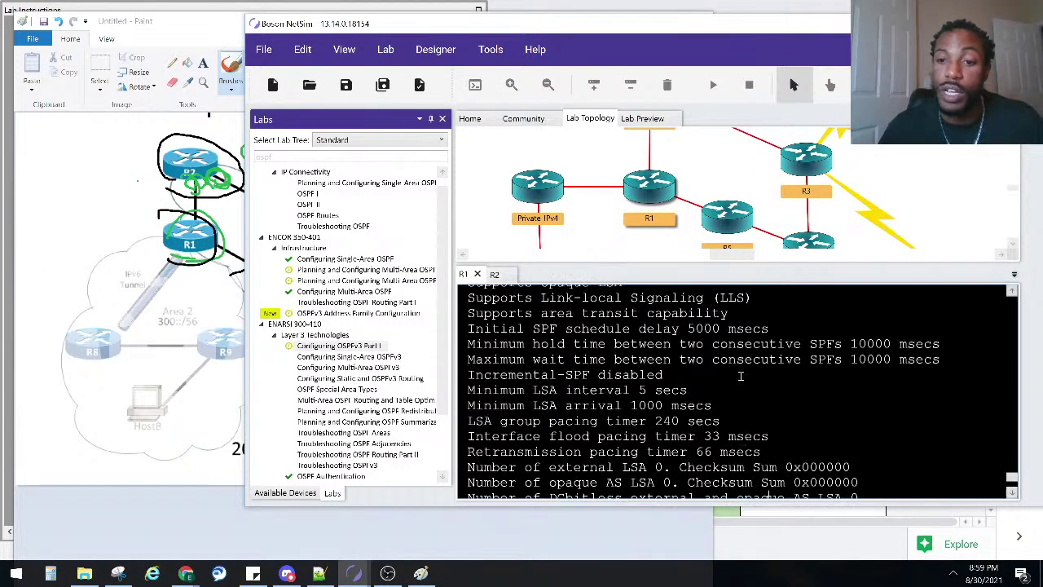
left_click_drag(822, 367, 751, 369)
scroll(751, 371, "down", 7)
key("Return")
key("Return")
key("Return")
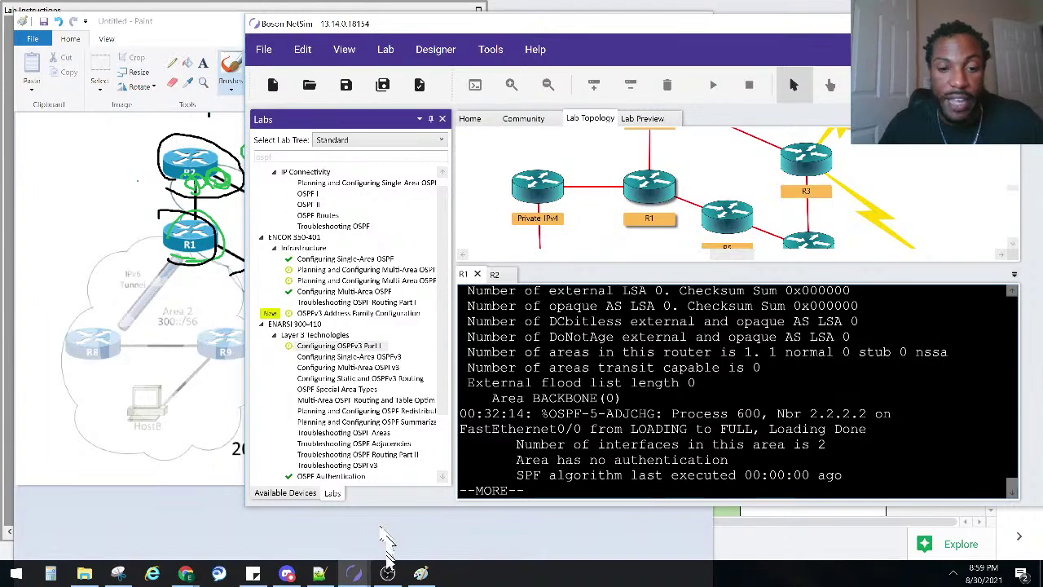
- Look through the lab instructions, including the command summary and address tables, for the Loopback 0 addressing information
mouse_move(357, 570)
scroll(212, 295, "up", 20)
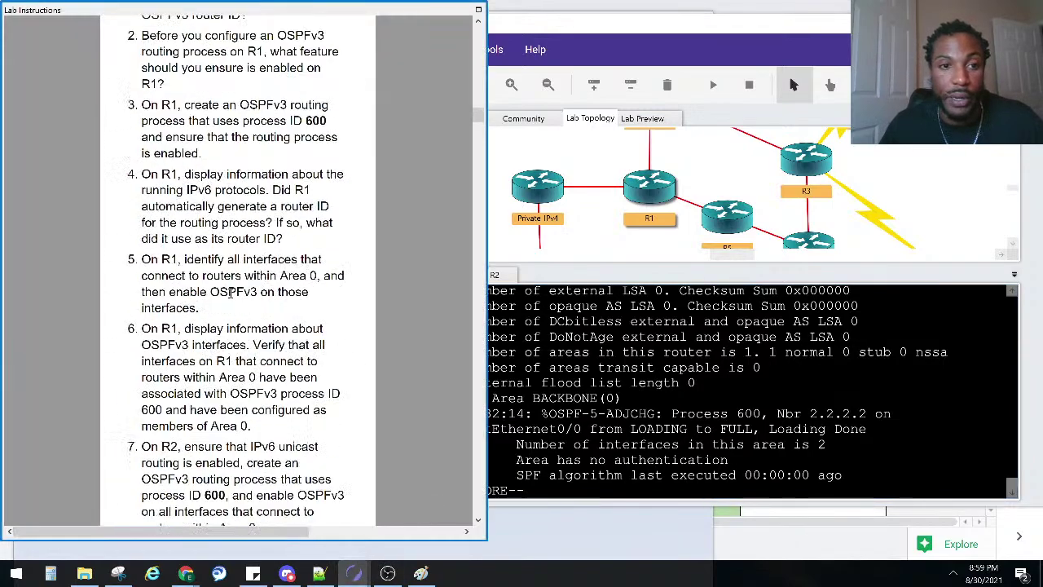
scroll(213, 295, "up", 4)
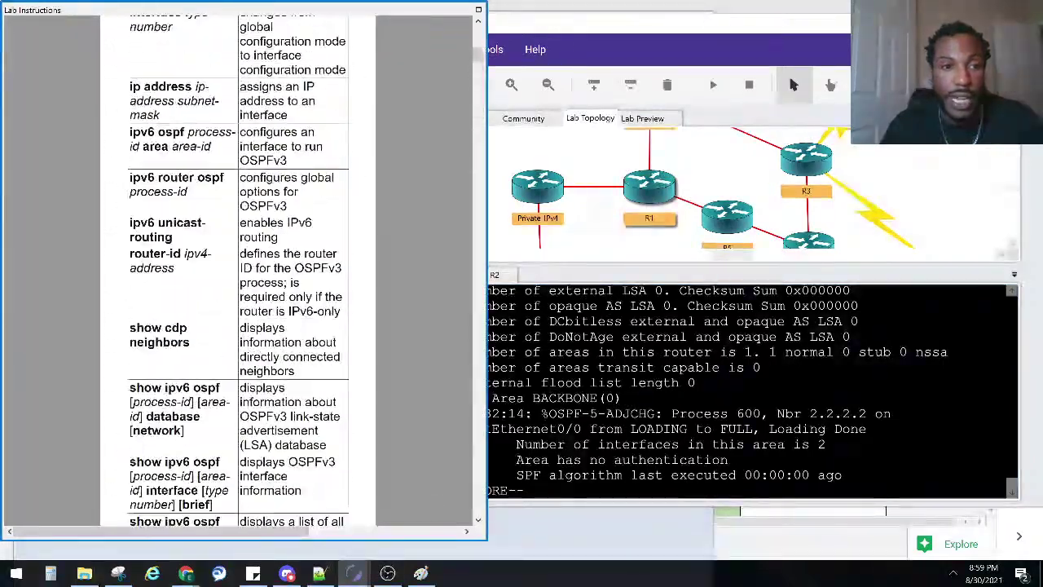
scroll(208, 297, "down", 10)
scroll(200, 299, "up", 6)
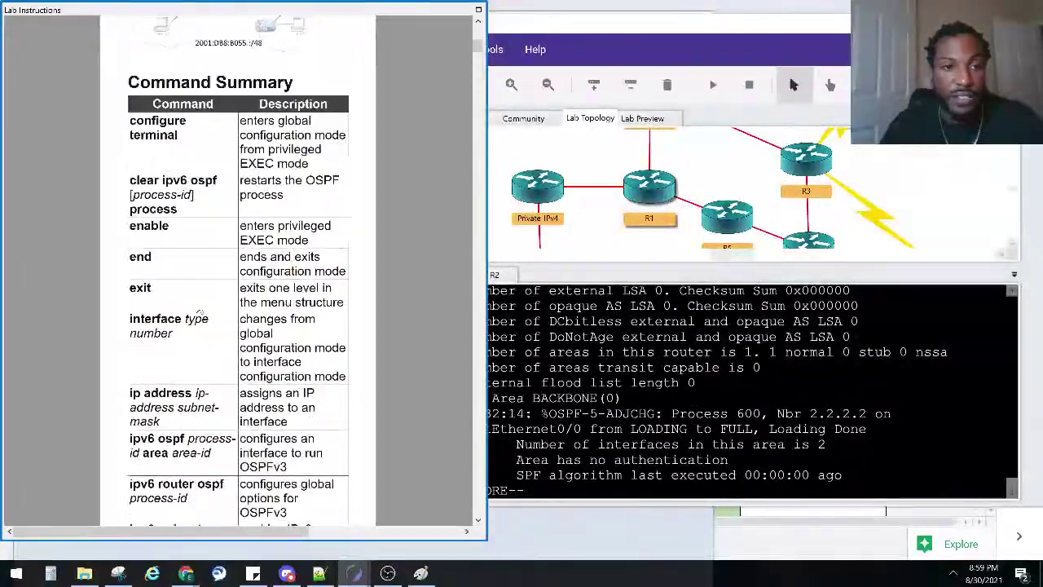
scroll(199, 312, "up", 10)
scroll(198, 310, "down", 15)
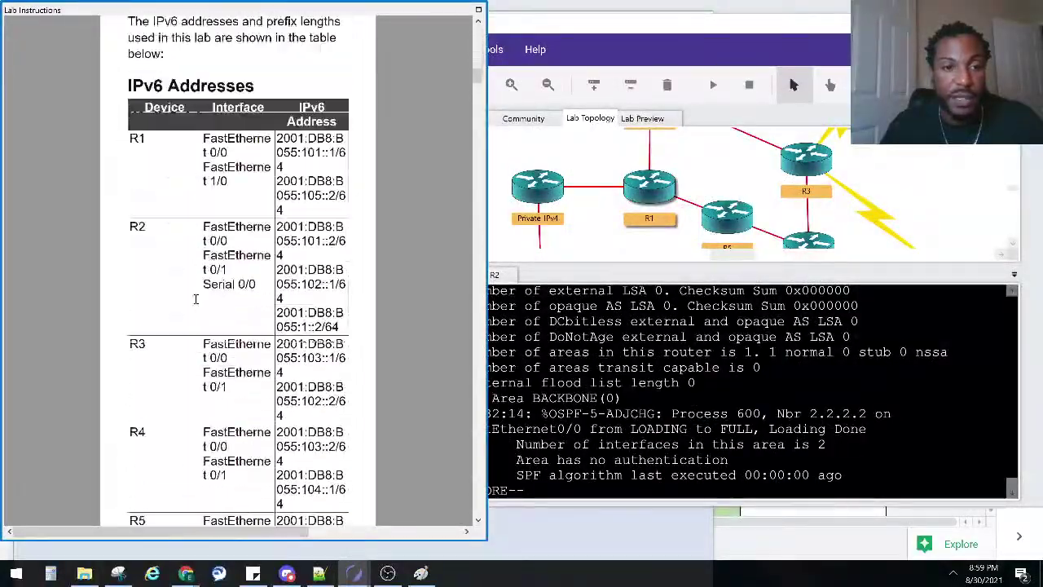
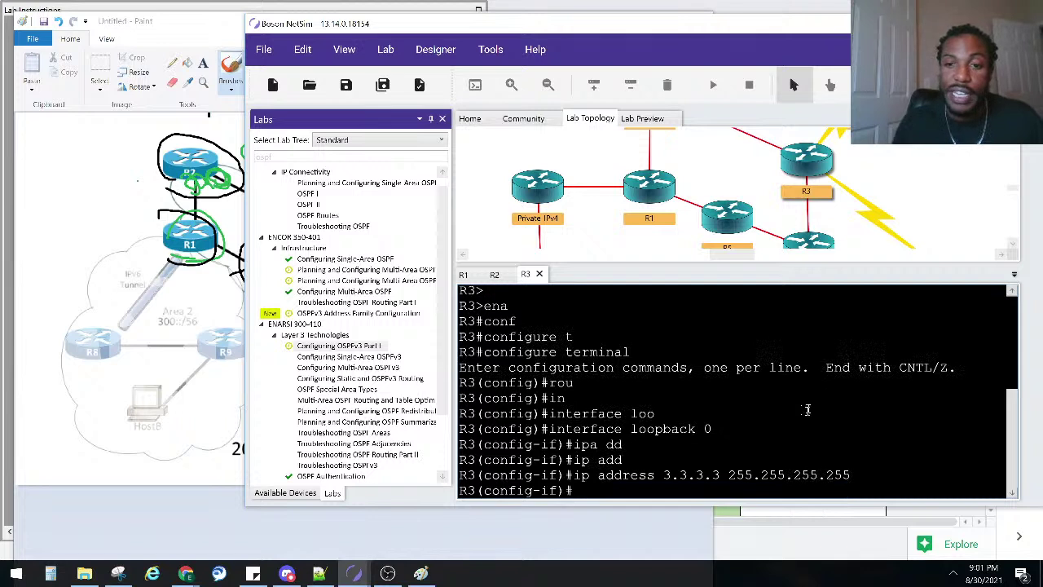
- Open R4's console from the lab topology and bring up its user EXEC prompt
left_click(1014, 244)
left_click(1013, 244)
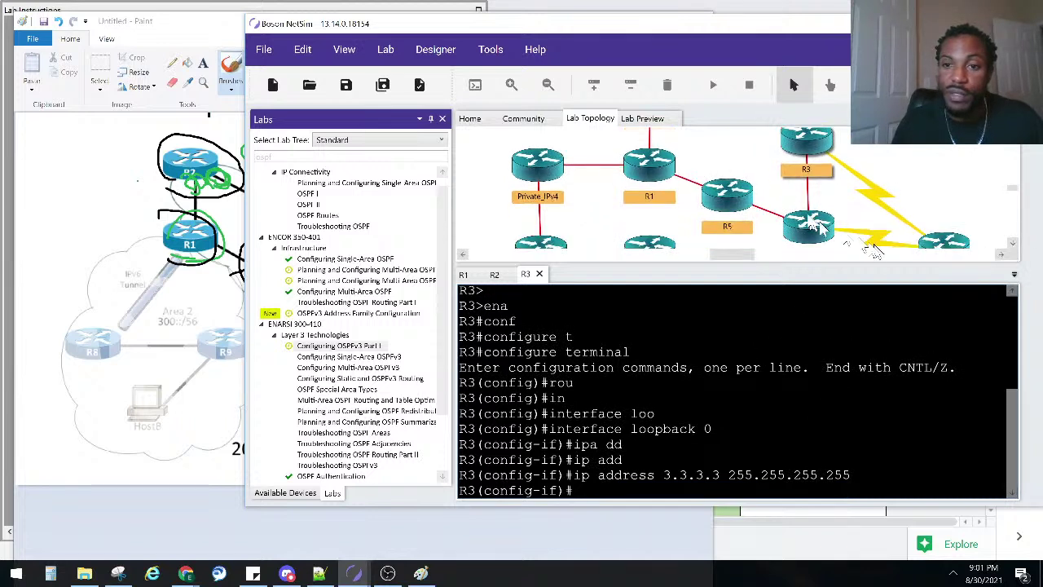
double_click(807, 216)
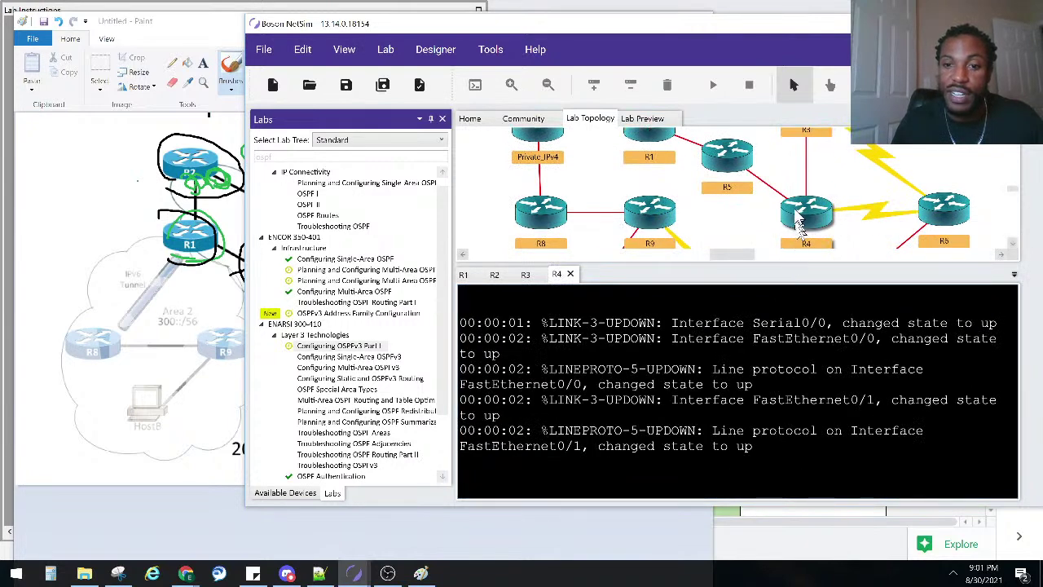
key("Return")
key("Return")
key("Return")
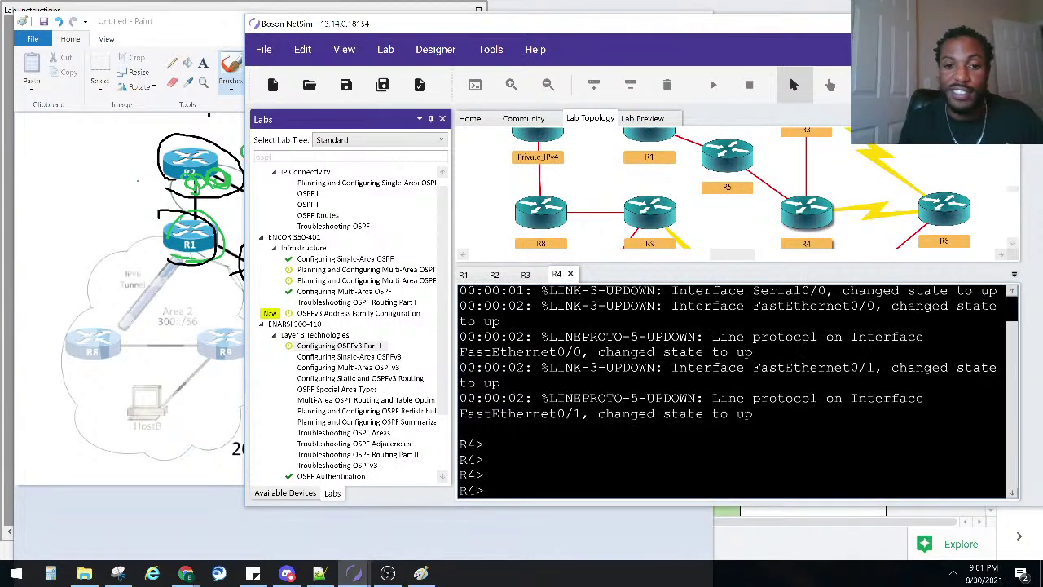
- Enter privileged EXEC mode and start global configuration mode on R4
type("ena")
key("Return")
type("conf")
key("Tab")
type("t")
key("Tab")
key("Return")
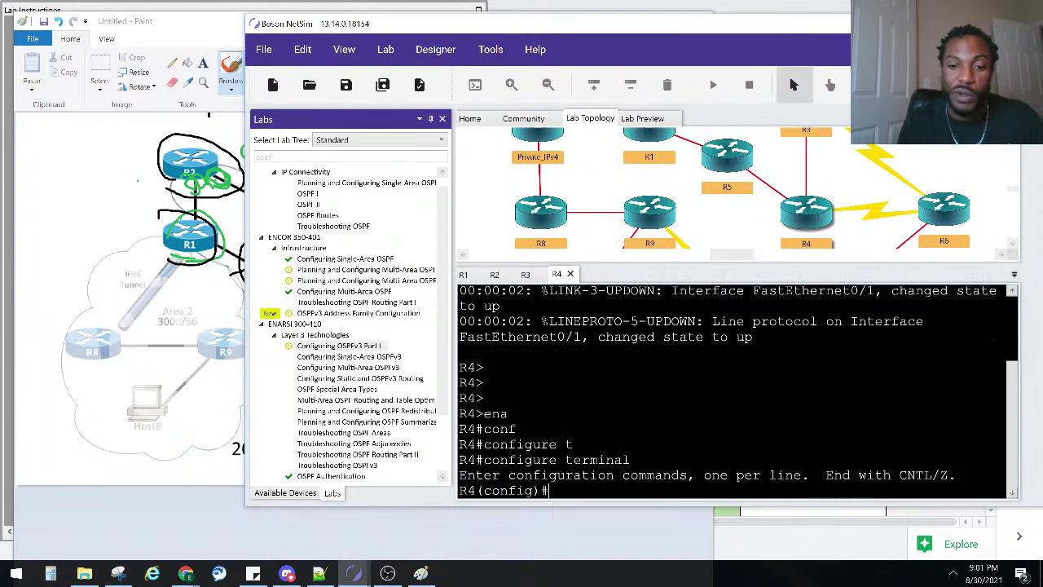
- Assign IP address 4.4.4.4 with mask 255.255.255.255 to the Loopback 0 interface on R4
type("in")
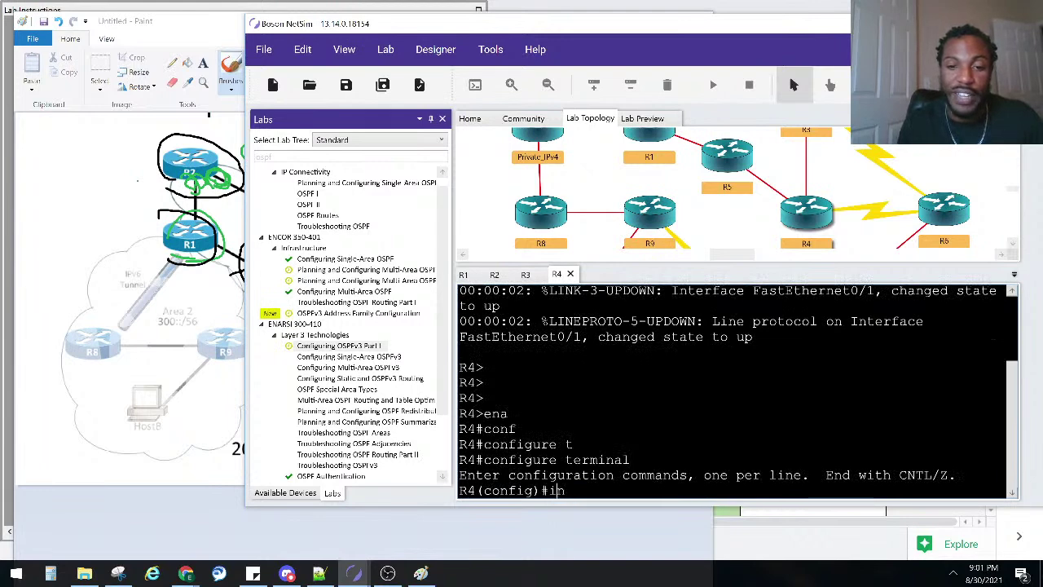
key("Tab")
type("loo")
key("Tab")
type("0")
key("Return")
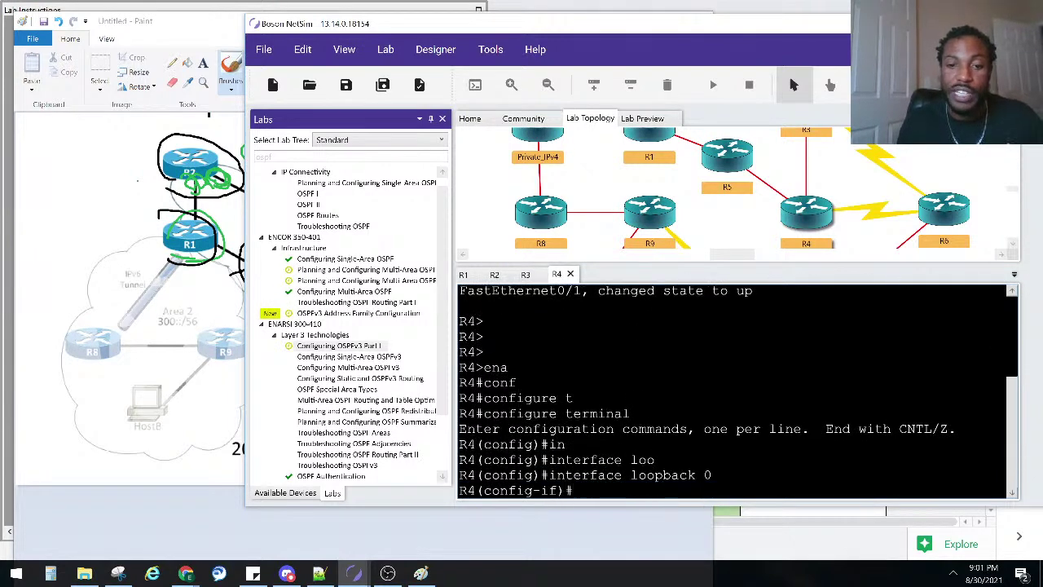
type("ip add")
key("Tab")
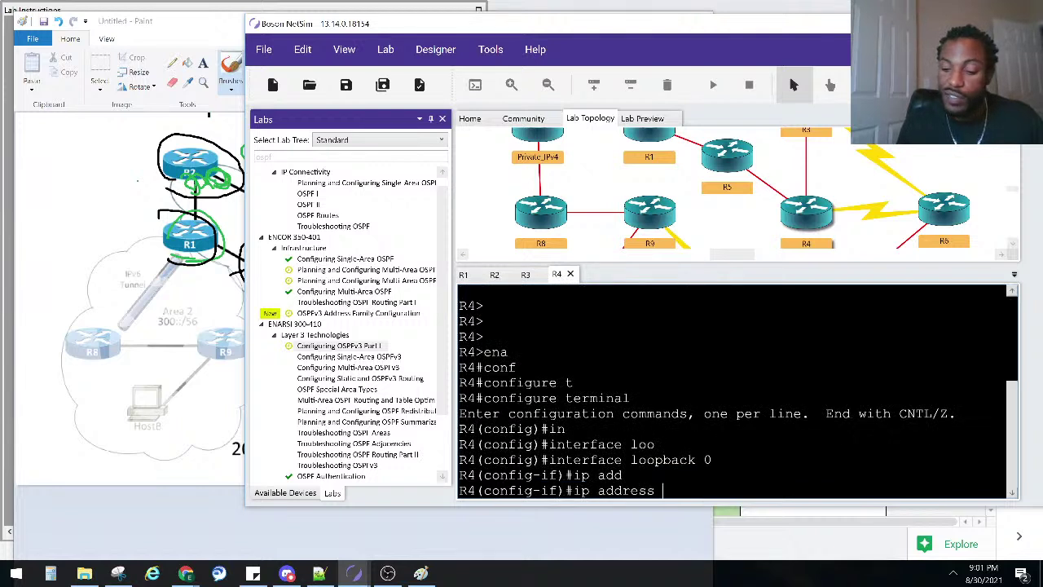
type("4.4.4.4 255.255.255.255")
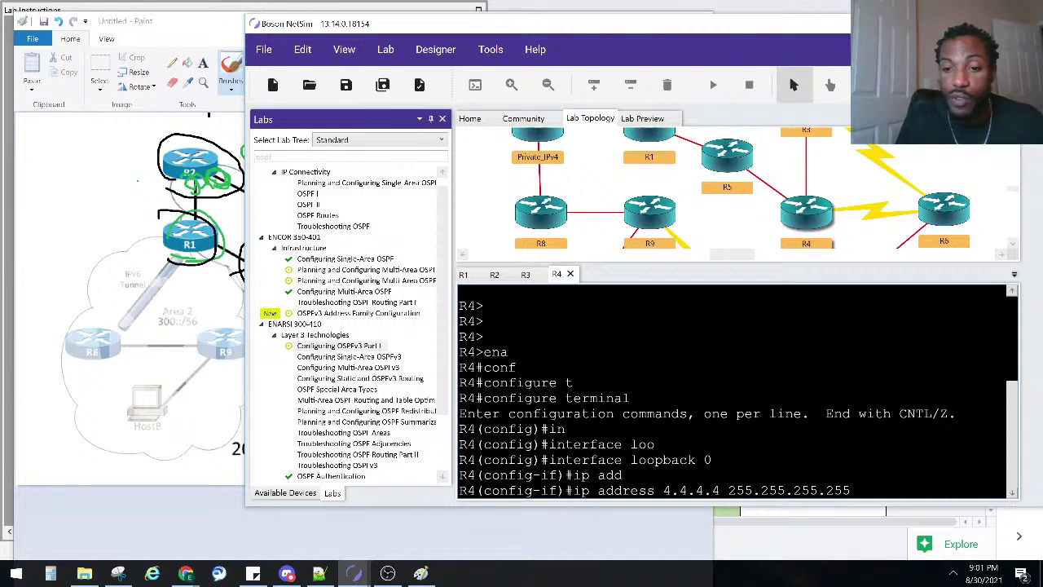
key("Return")
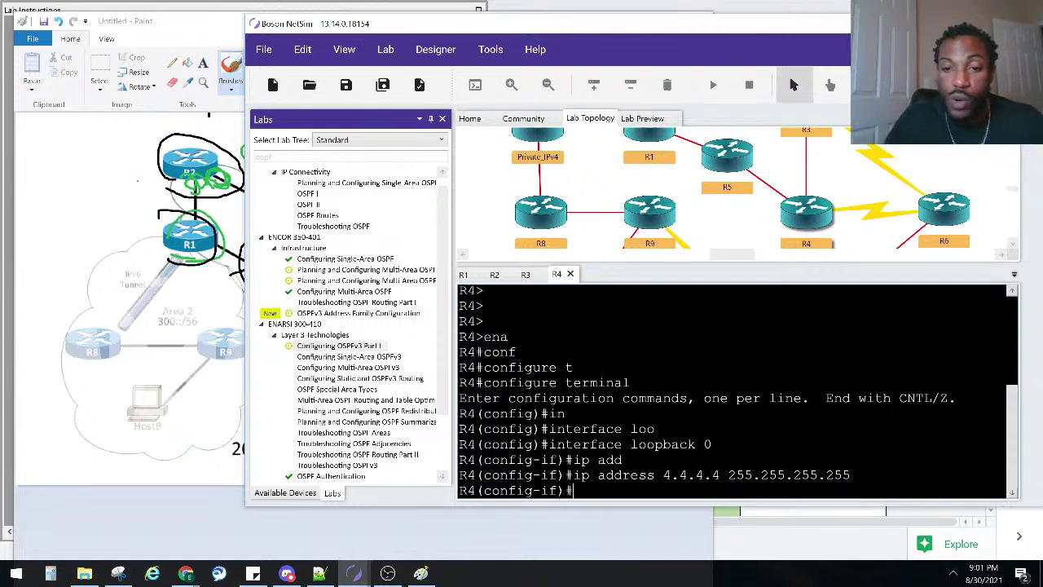
- Open R5's console from the lab topology and bring up its user EXEC prompt
double_click(725, 163)
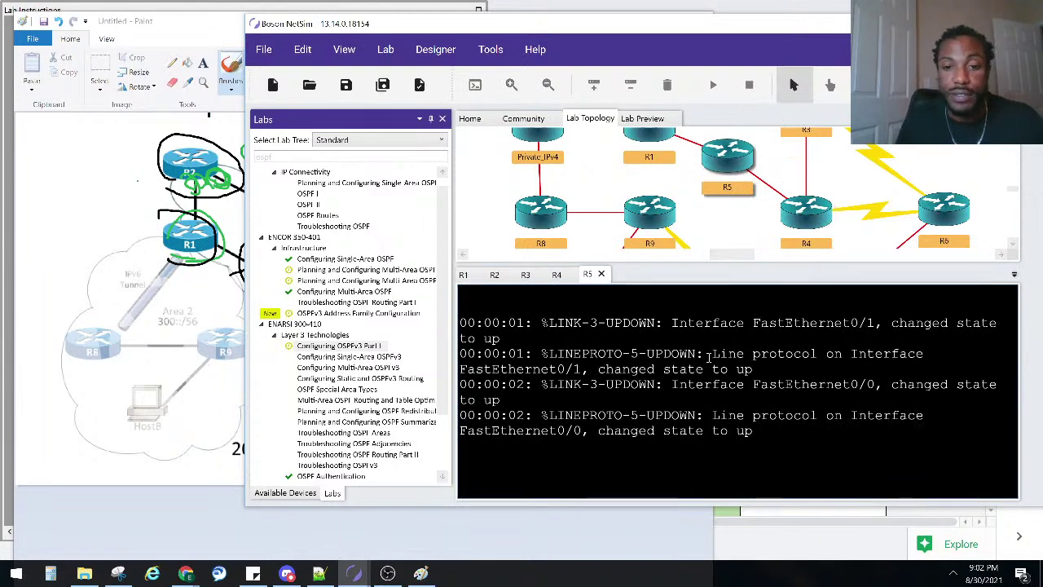
key("Return")
key("Return")
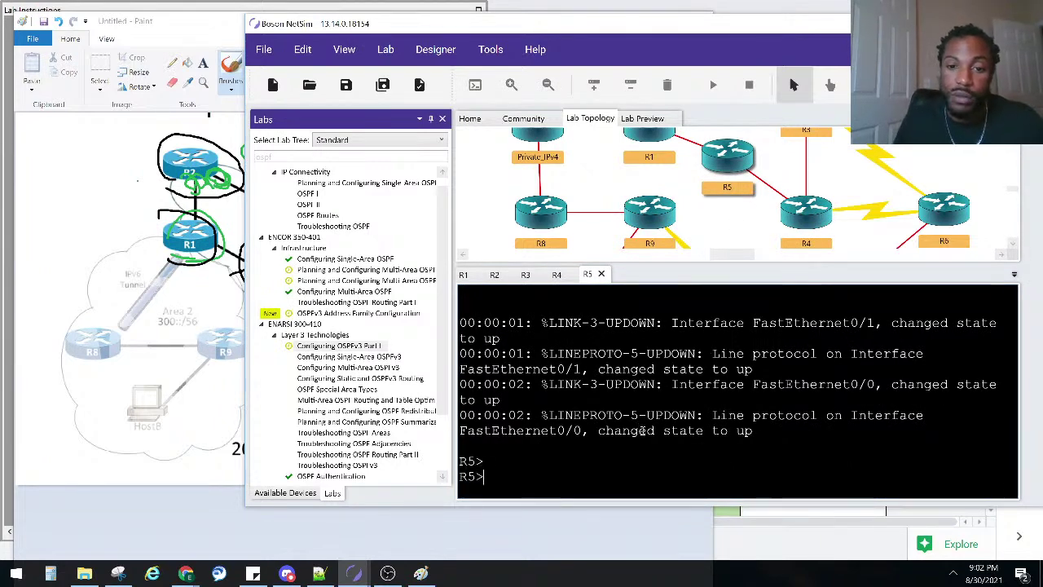
key("Return")
key("Return")
- Enter privileged EXEC mode and start global configuration mode on R5
type("ena")
key("Return")
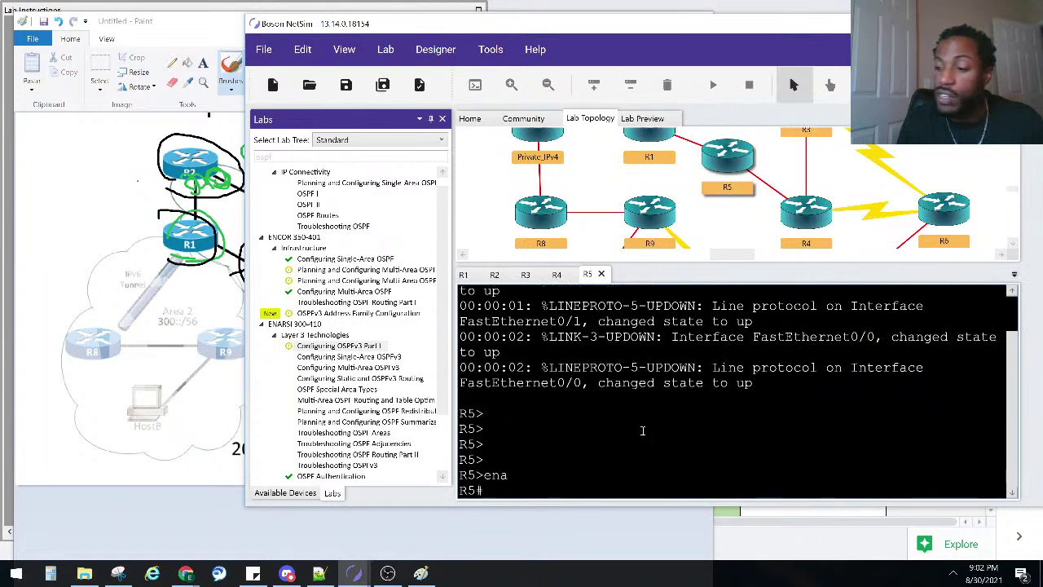
type("conf")
key("Tab")
type("t")
key("Tab")
key("Return")
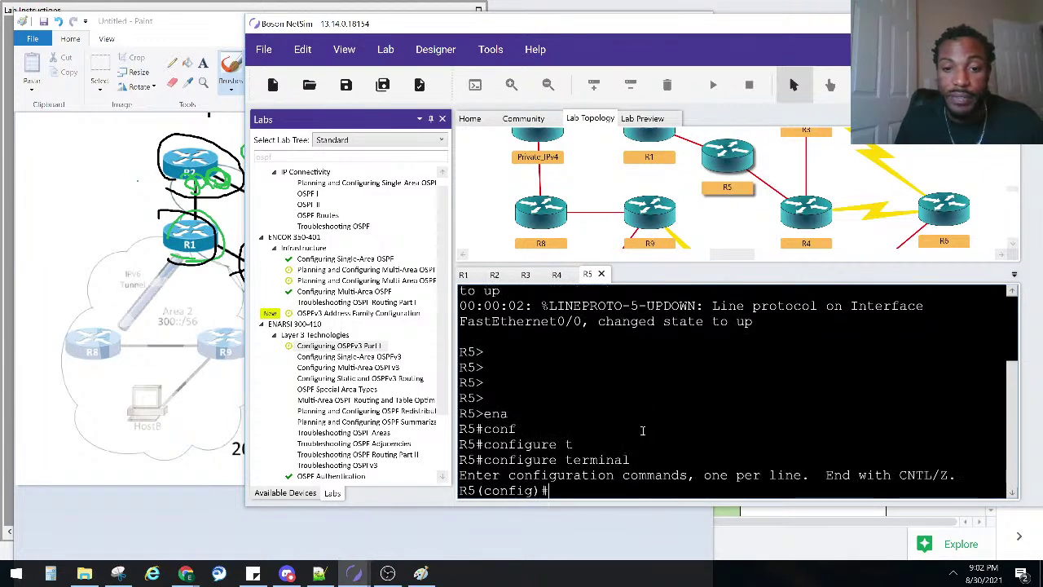
- Assign IP address 5.5.5.5 with mask 255.255.255.255 to R5's Loopback 0 interface and return to privileged EXEC mode
type("in")
key("Tab")
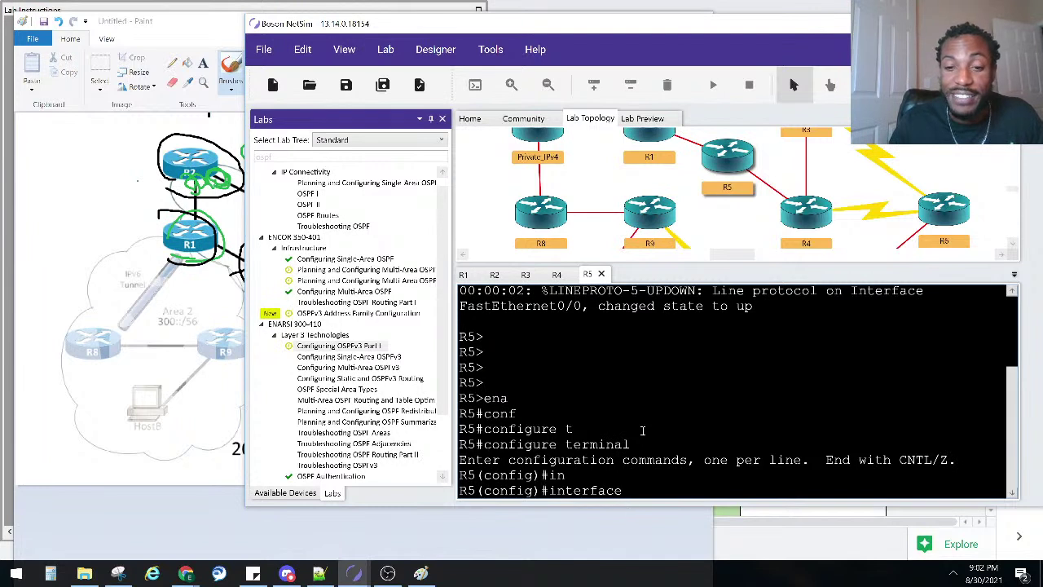
type("o")
key("Tab")
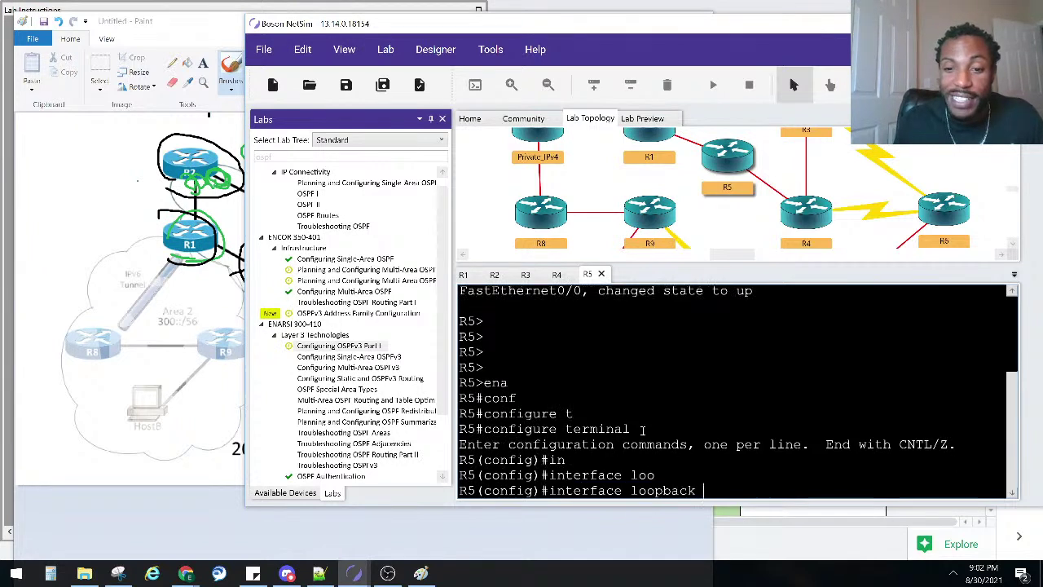
type("0")
key("Return")
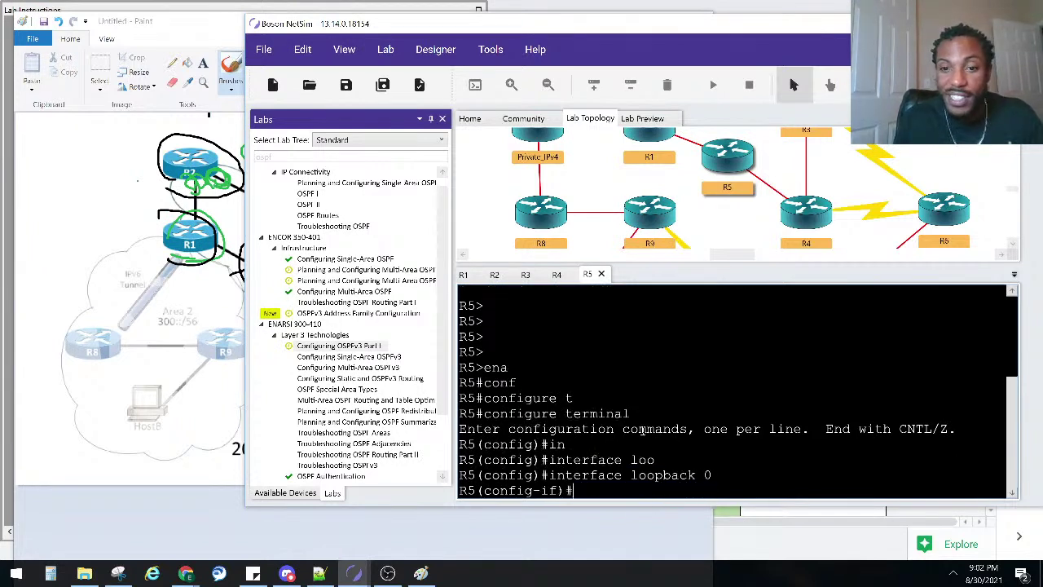
type("ip add")
key("Tab")
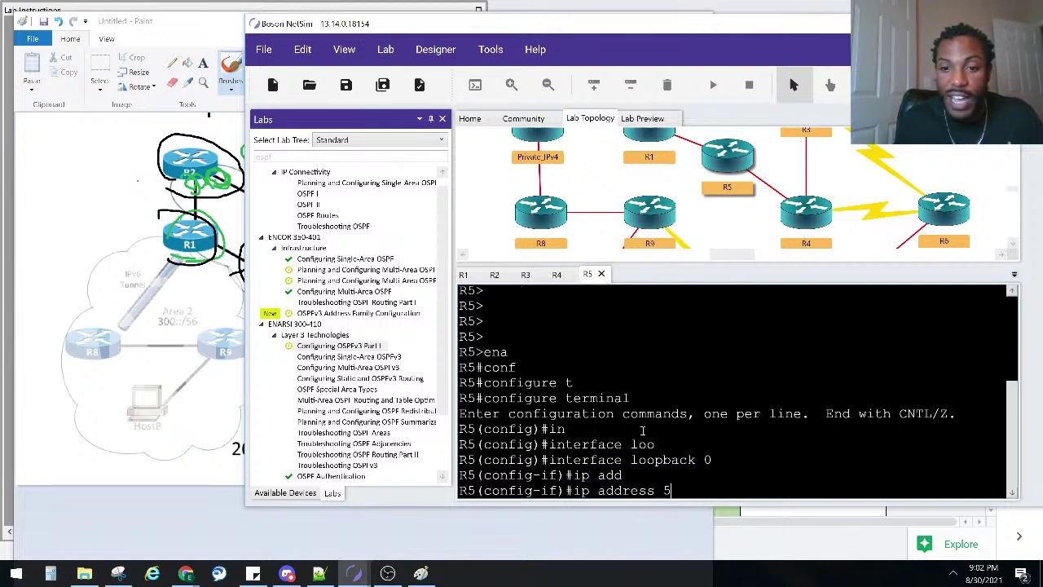
type("5.5.5.5 25")
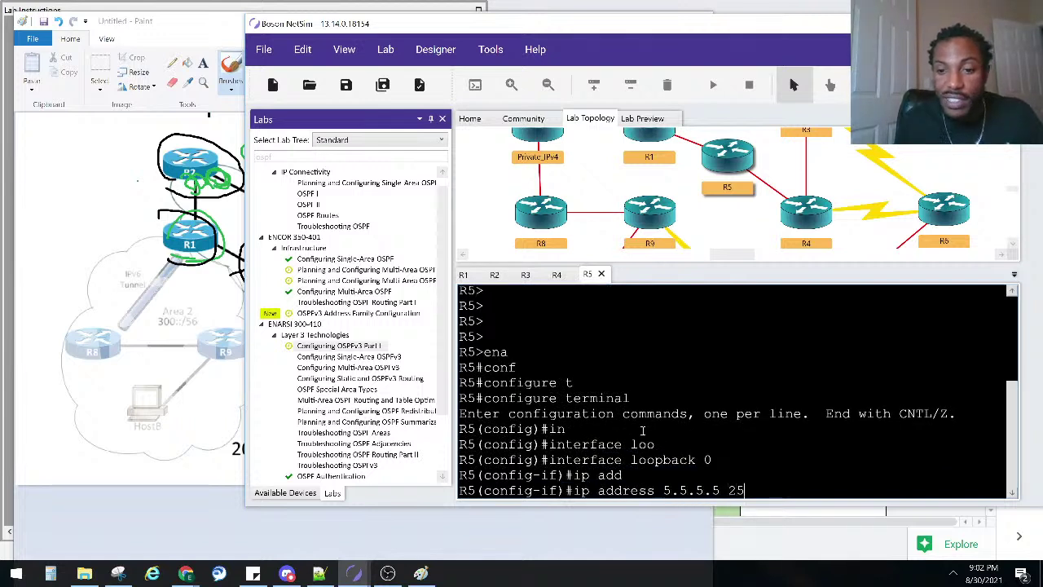
type("5.255.255.25")
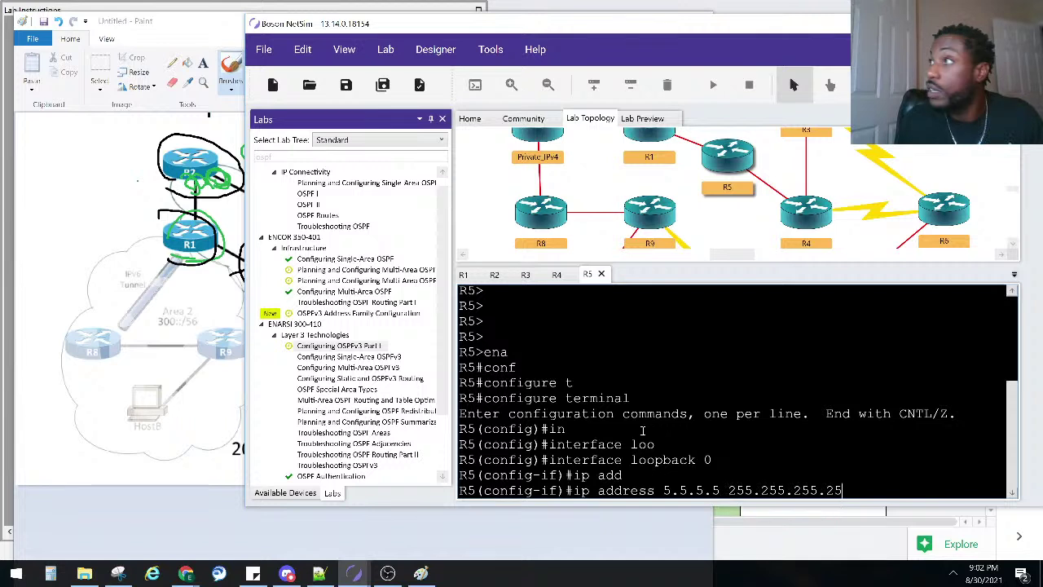
type("5")
key("Return")
key("ctrl+z")
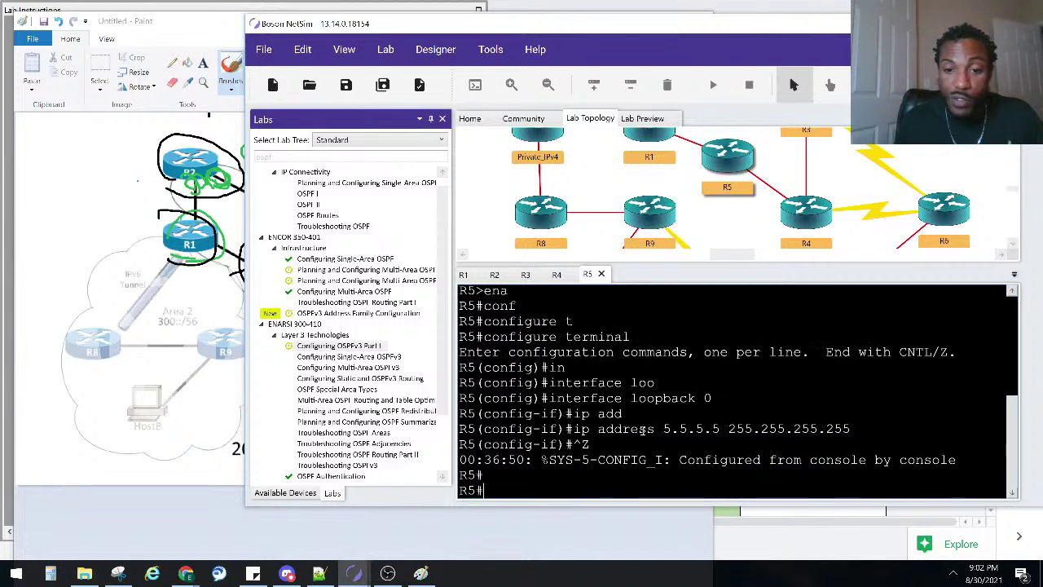
- Display the brief IP interface summary on R5 to check the Loopback 0 address
key("Return")
key("Return")
key("Return")
key("Return")
type("sho")
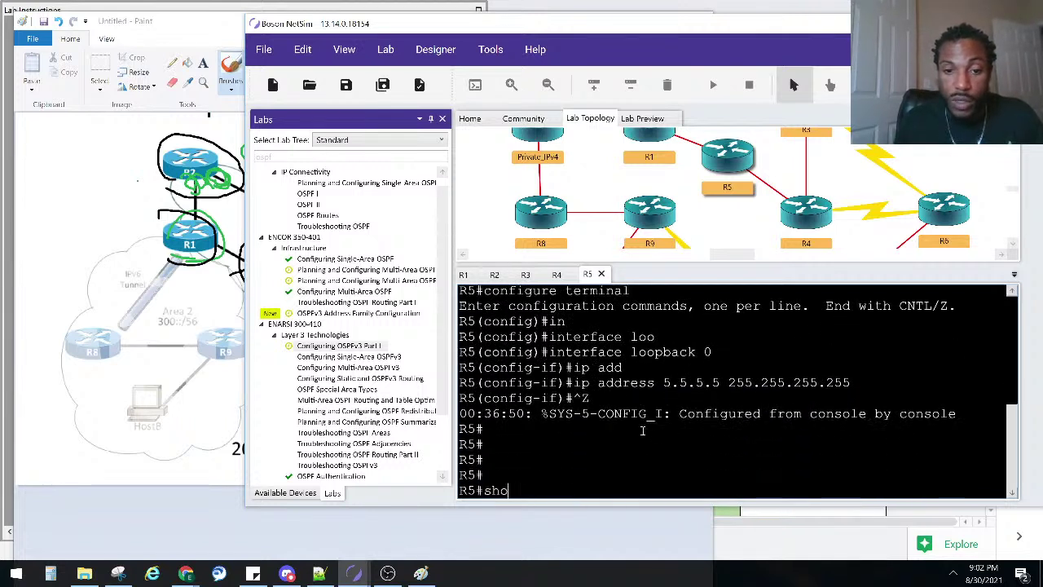
type("l p inter brie")
key("Return")
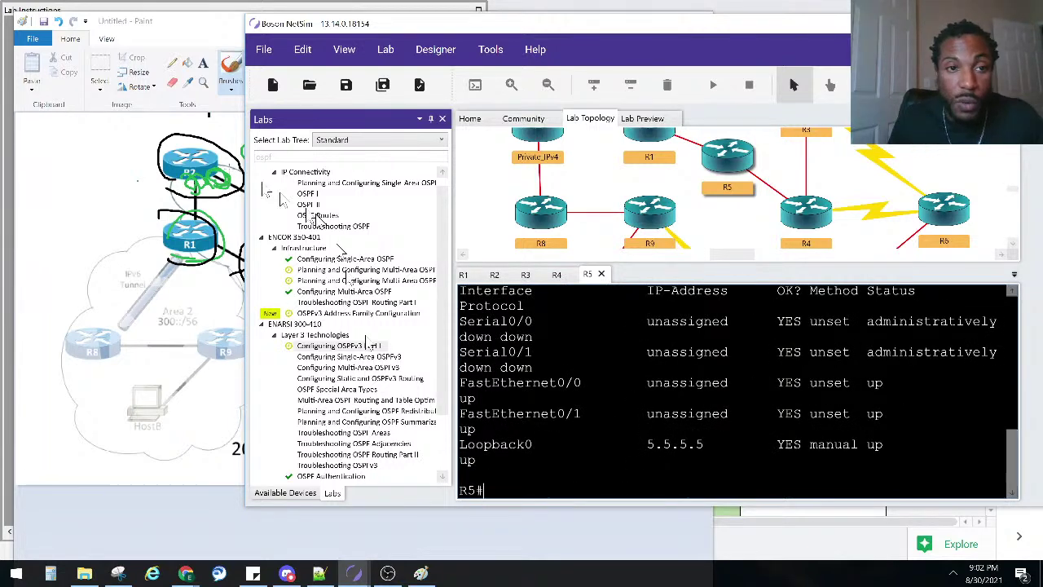
- Review the IPv4 address table and the Task 1 steps in the lab instructions for the work on R3, R4 and R5
left_click(221, 7)
scroll(252, 334, "down", 2)
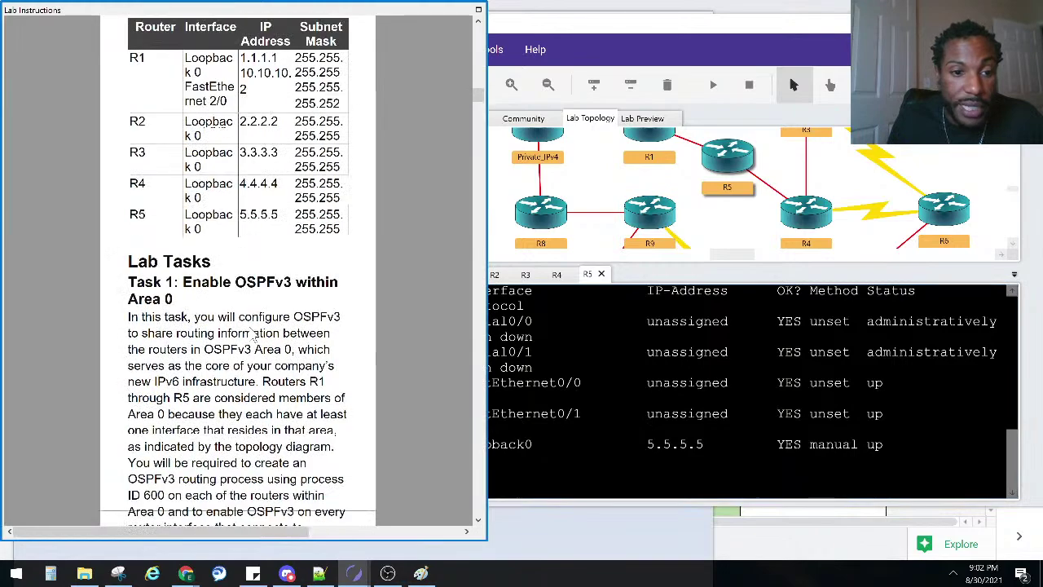
scroll(253, 335, "up", 4)
scroll(253, 334, "up", 2)
scroll(245, 335, "down", 12)
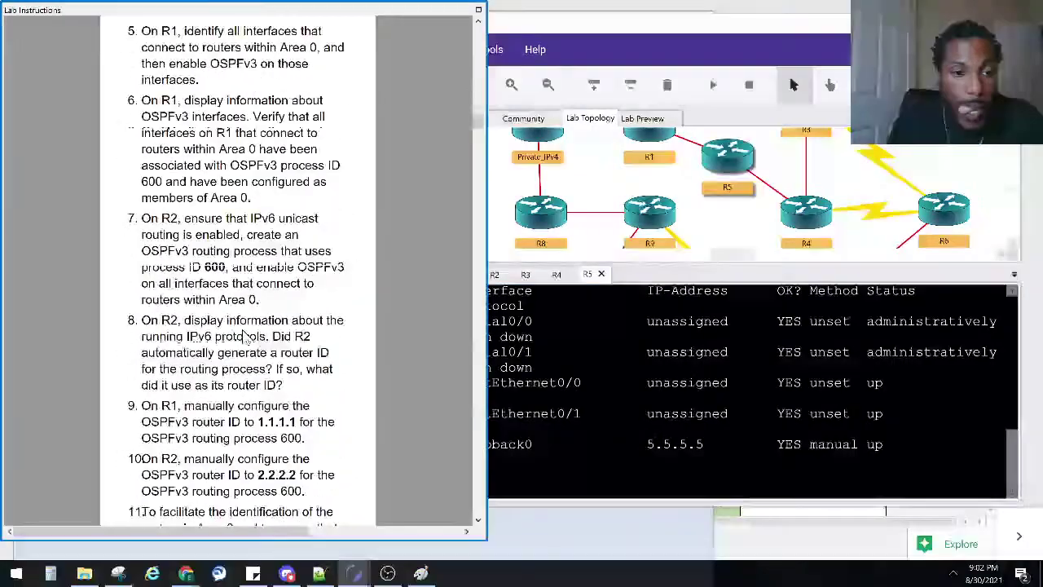
scroll(244, 335, "down", 4)
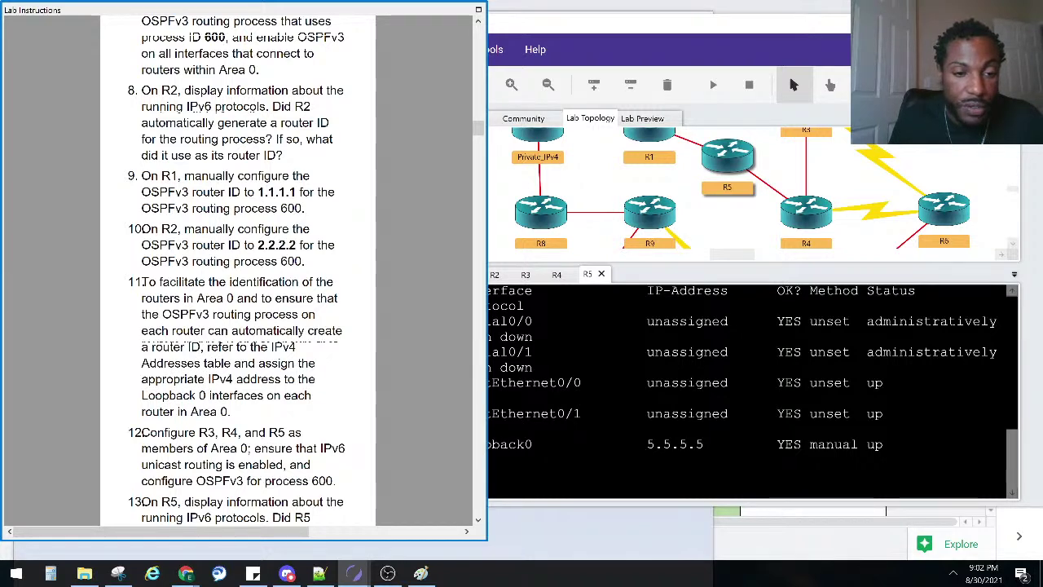
scroll(204, 395, "down", 2)
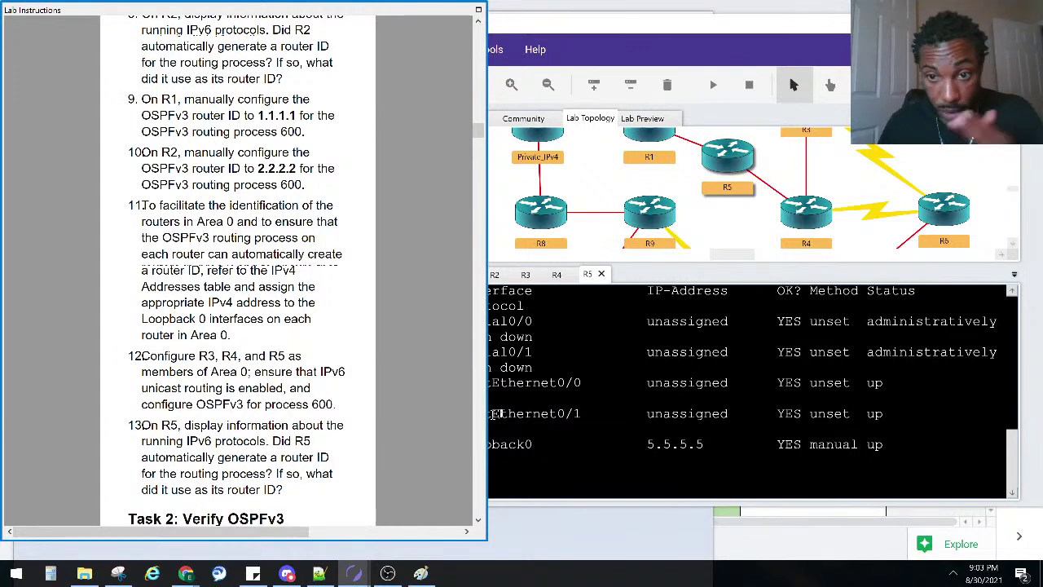
- Switch to R3's open console and leave Loopback 0 interface configuration for global configuration mode
left_click(1019, 151)
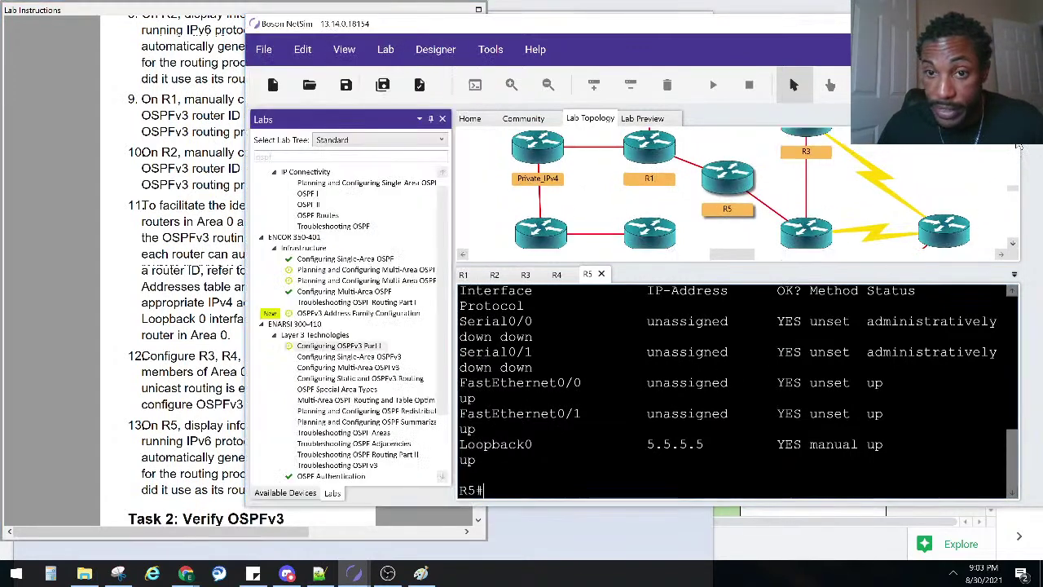
scroll(1008, 182, "up", 3)
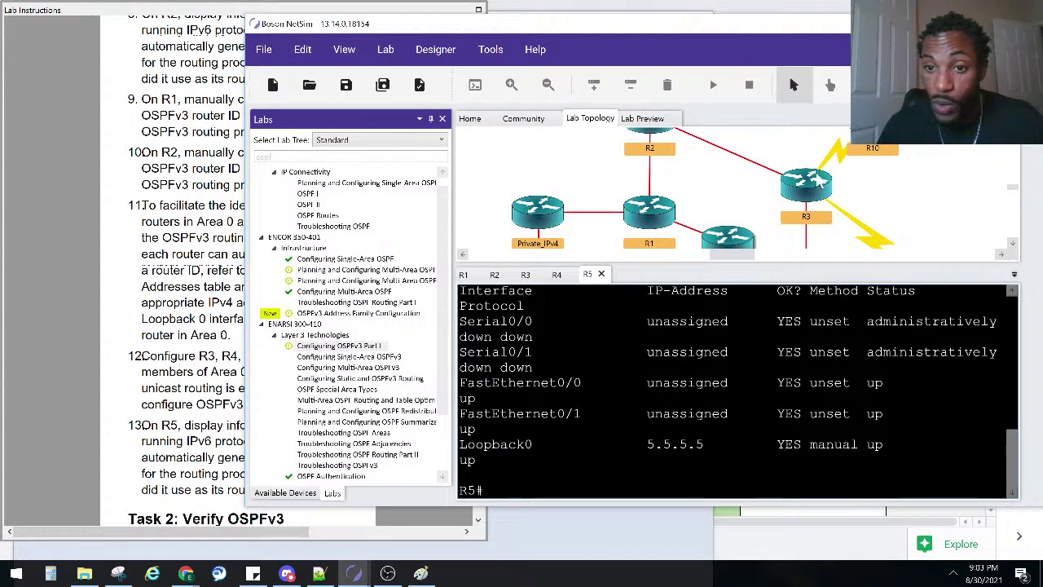
left_click(525, 274)
key("Return")
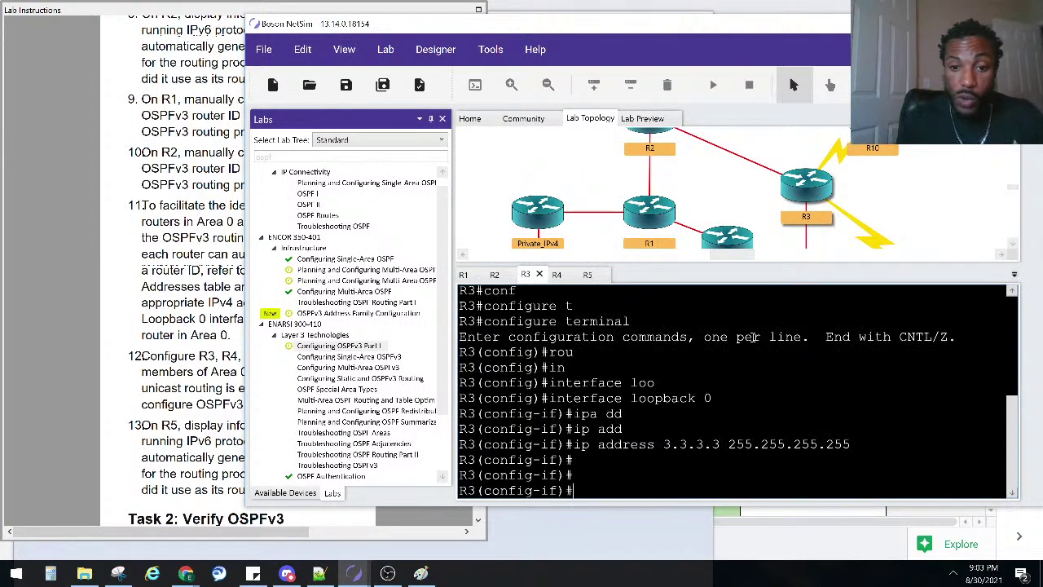
type("exut")
key("Return")
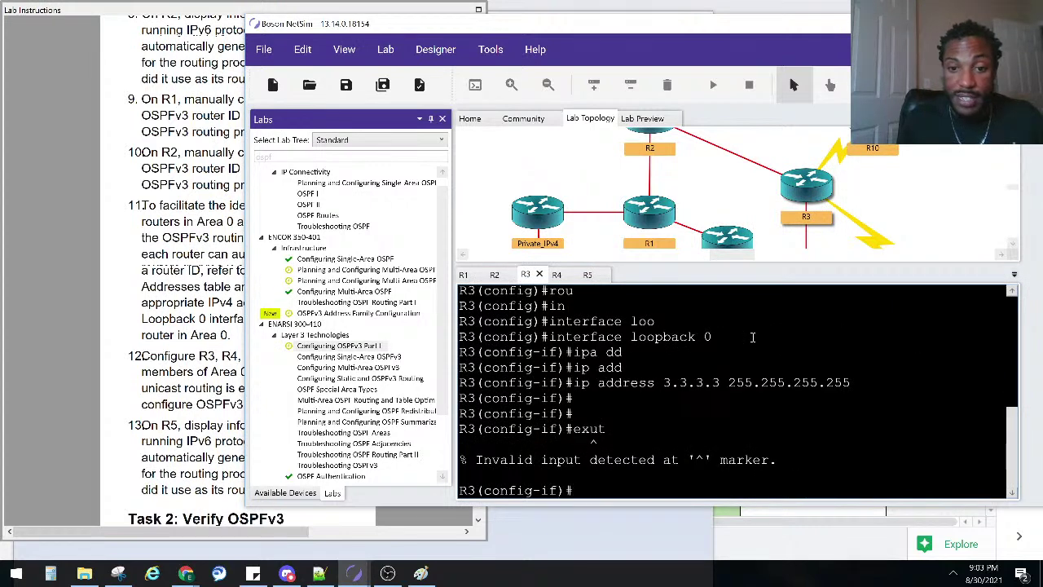
type("exit")
key("Return")
- Create the OSPFv3 routing process 600 on R3 and return to privileged EXEC mode
type("r")
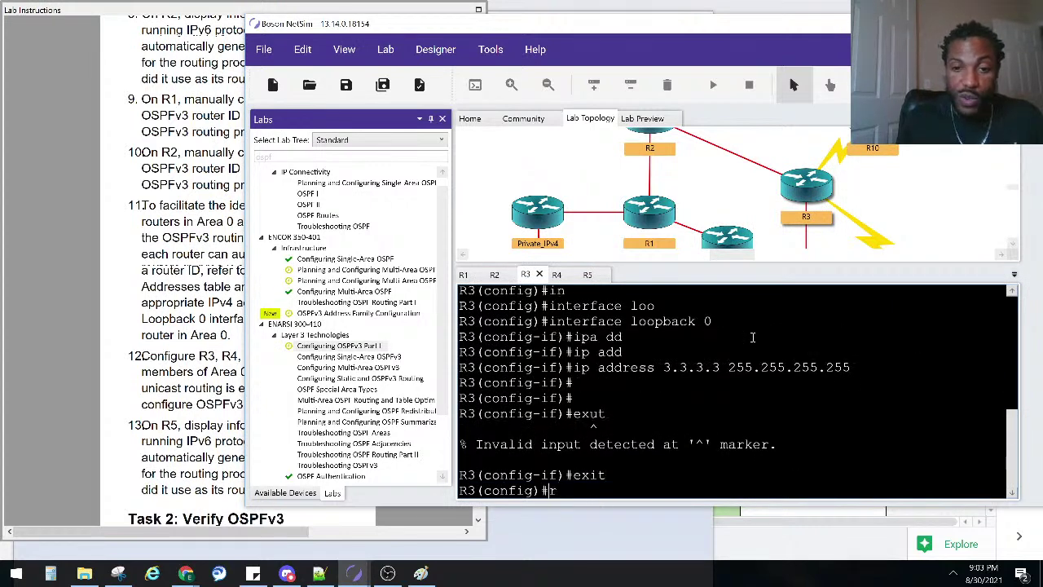
type("ou")
key("Return")
type("router os")
key("Tab")
type("pf")
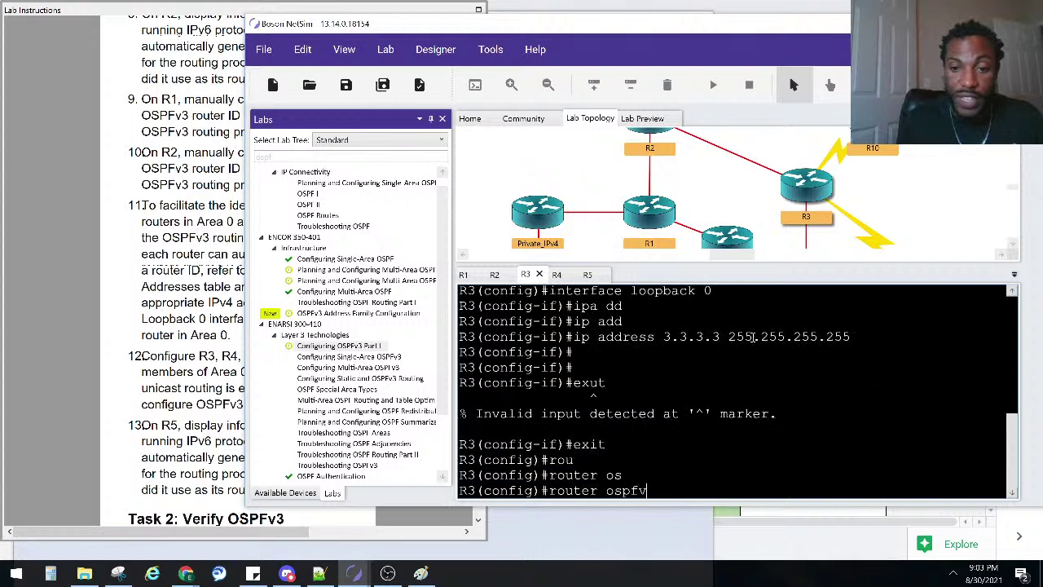
type("v")
key("Tab")
type("600")
key("Return")
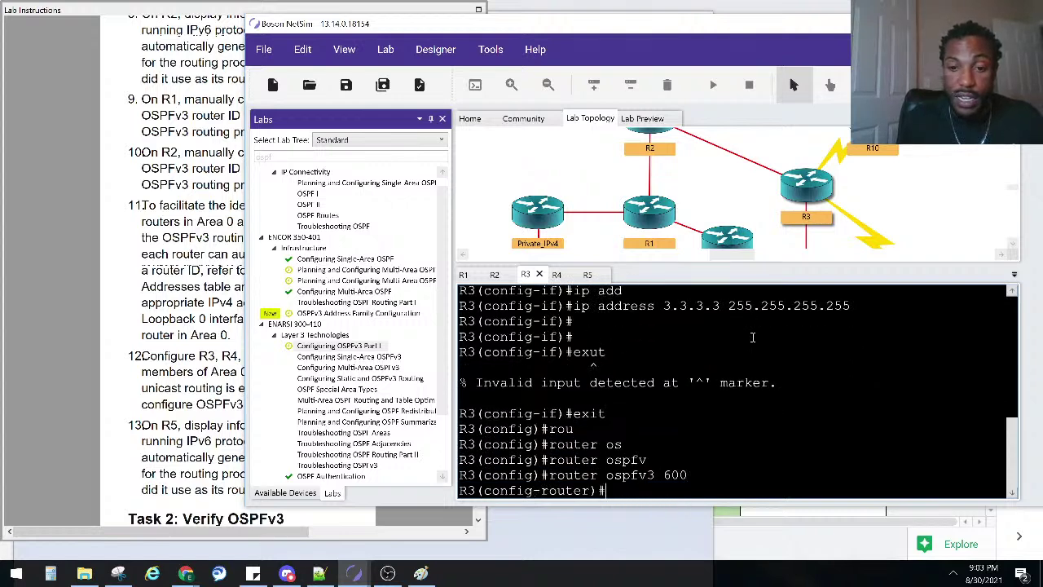
key("ctrl+z")
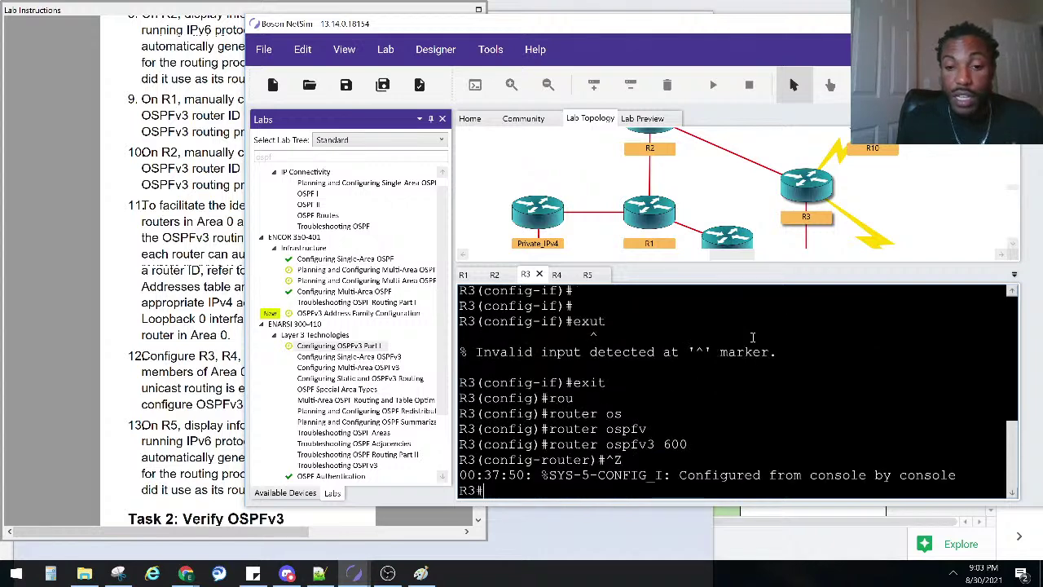
- Display R3's IPv6 OSPF process information and examine the router ID of process 600
key("Return")
key("Return")
key("Return")
key("Return")
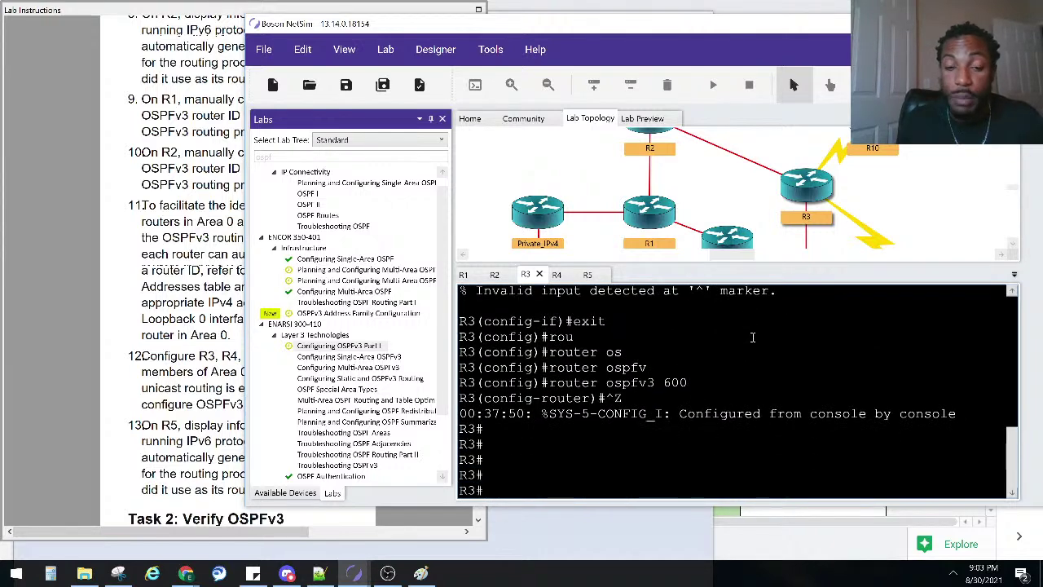
type("sho ipv")
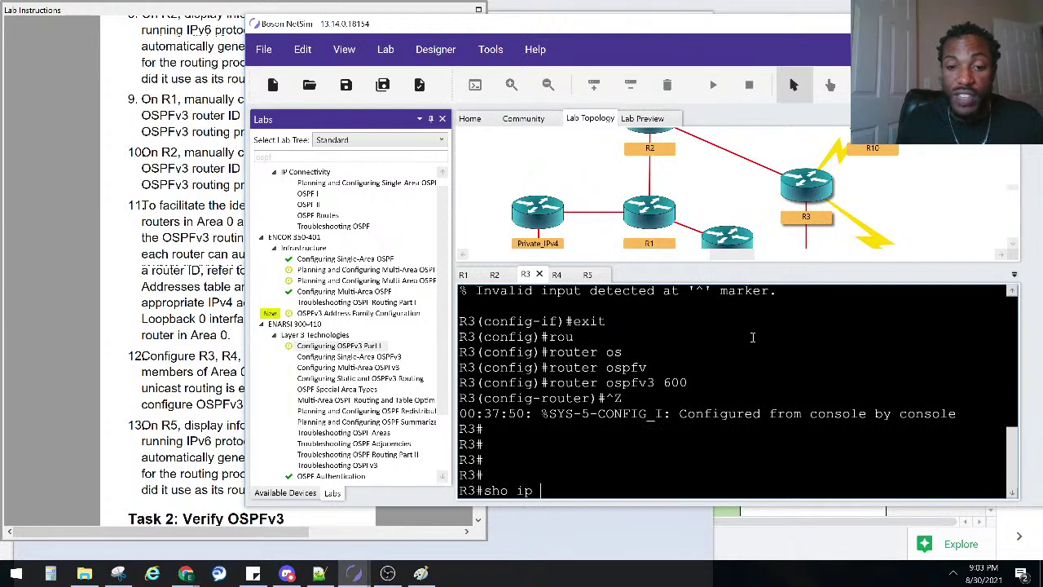
key("Tab")
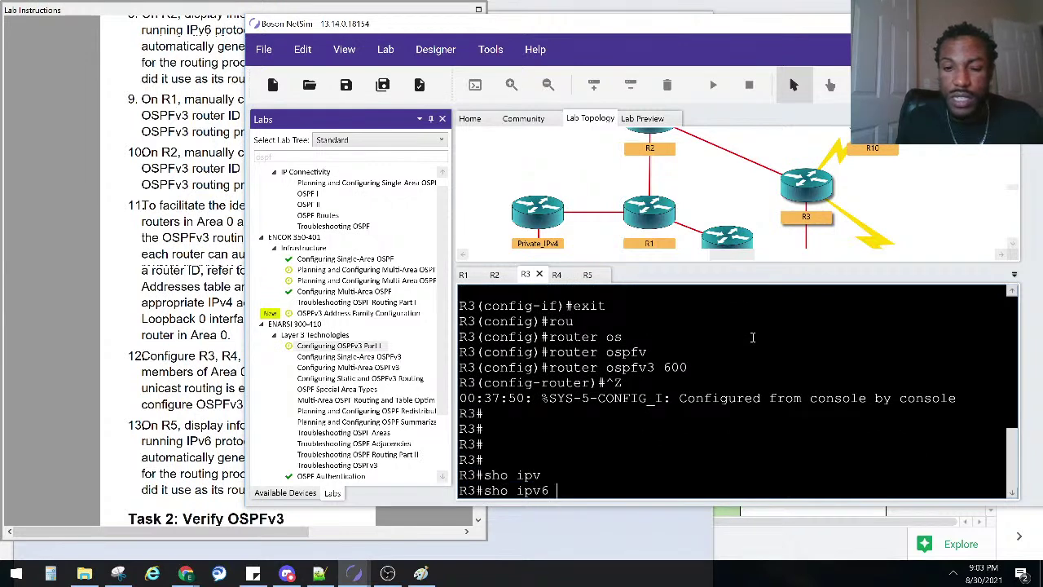
type("os")
key("Tab")
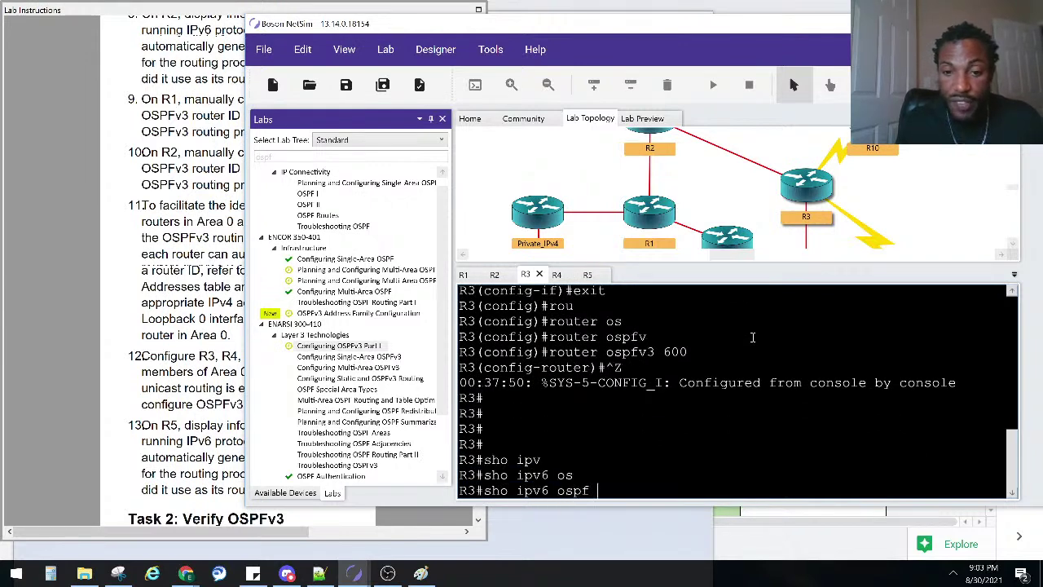
key("Return")
scroll(758, 338, "up", 4)
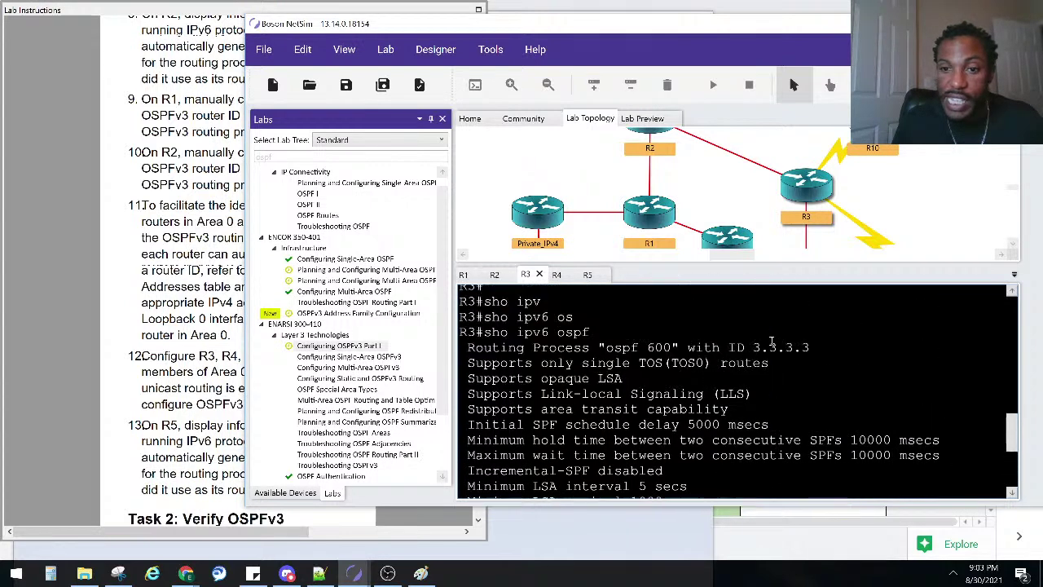
- Display R3's IPv4 interface summary and check the Loopback0 address against the router ID of OSPFv3 process 600
scroll(771, 340, "up", 2)
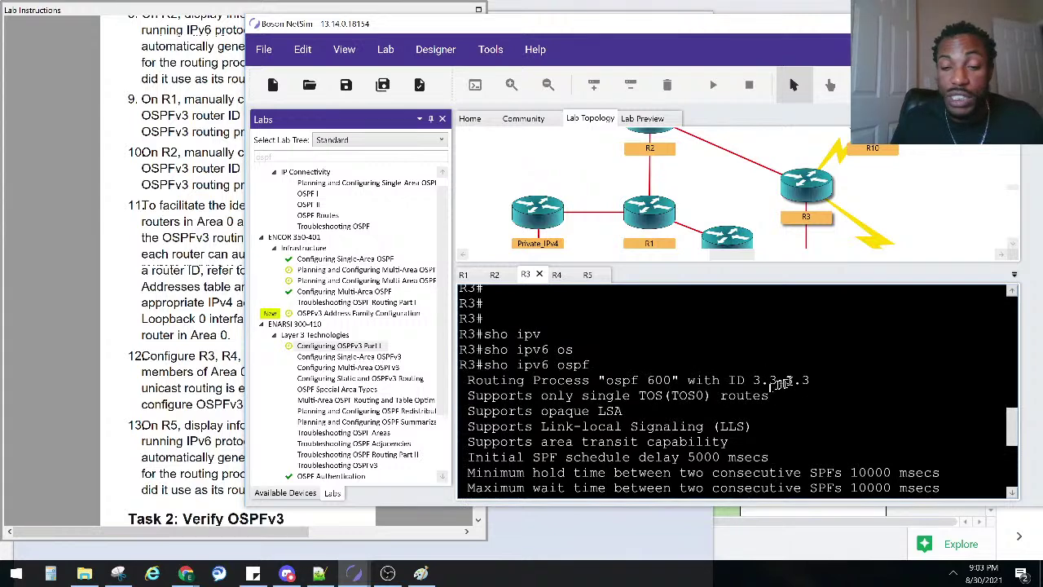
scroll(781, 381, "down", 5)
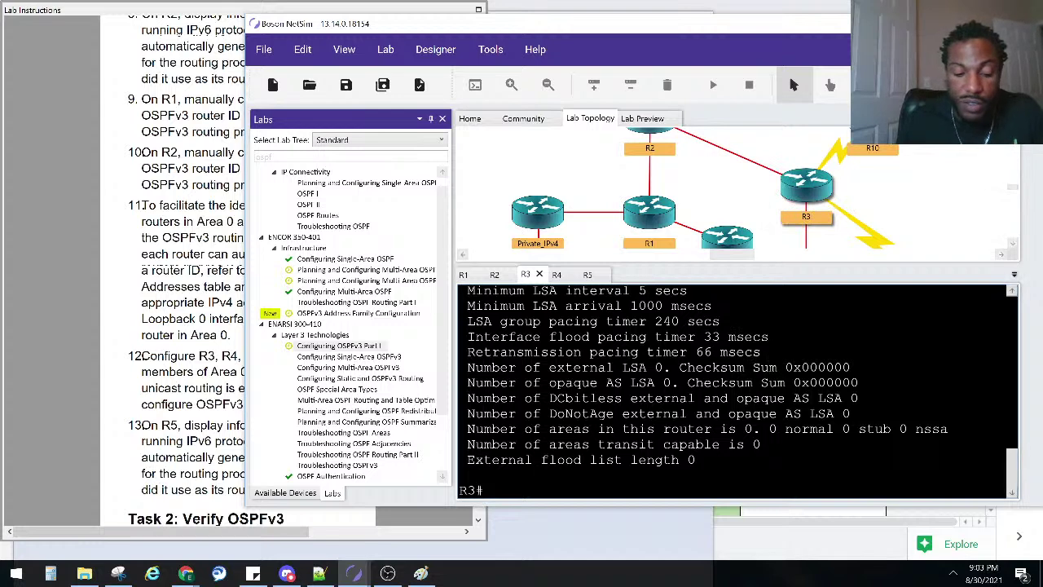
type("shoip")
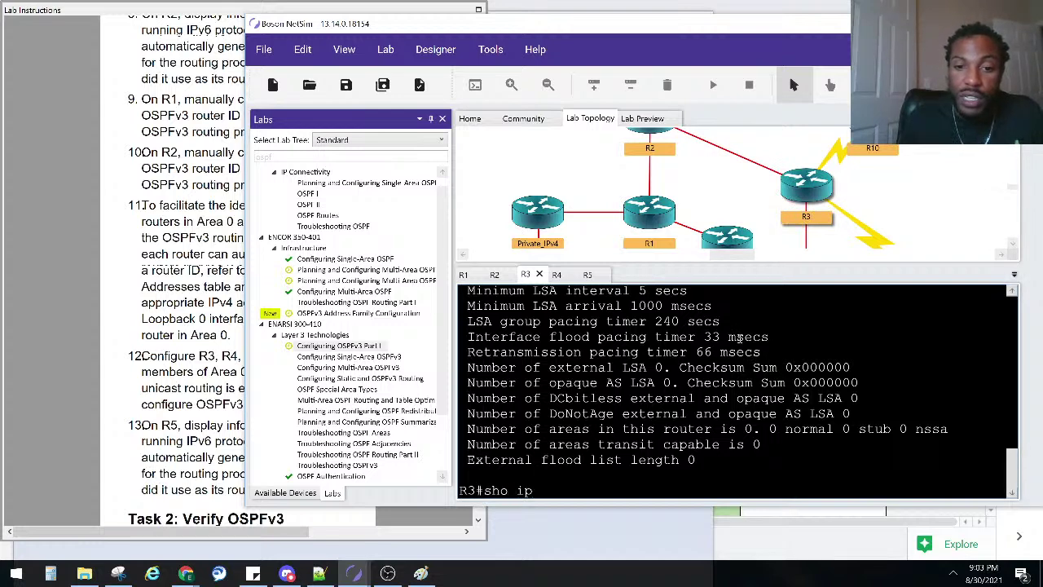
type(" inter br")
key("Return")
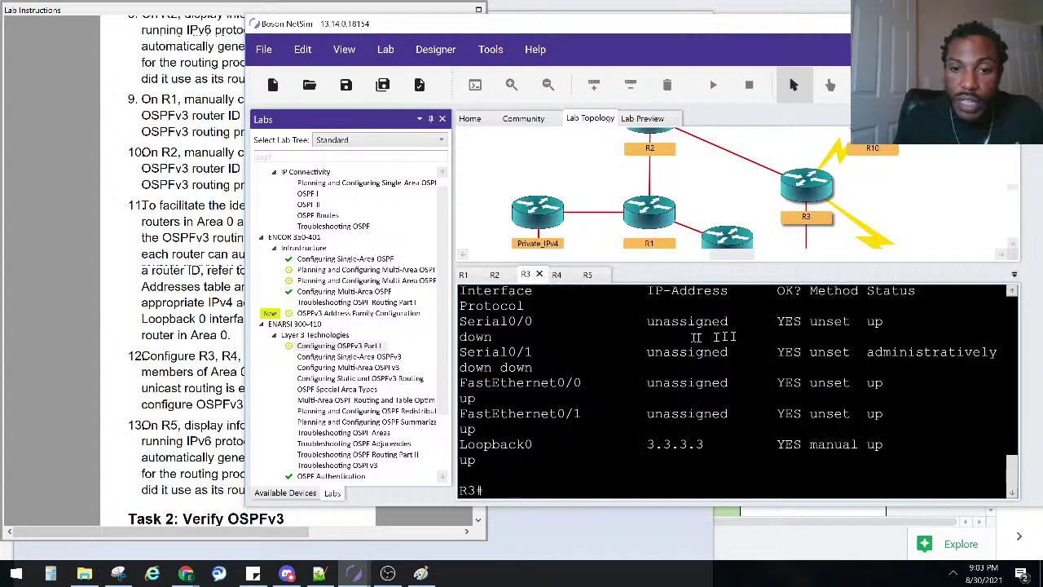
scroll(599, 392, "up", 1)
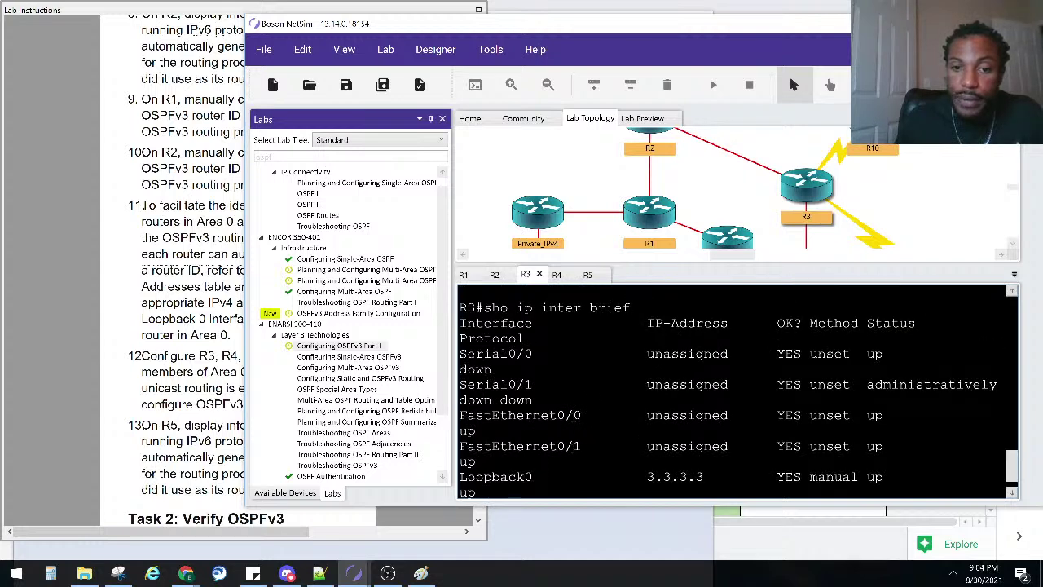
scroll(579, 419, "down", 1)
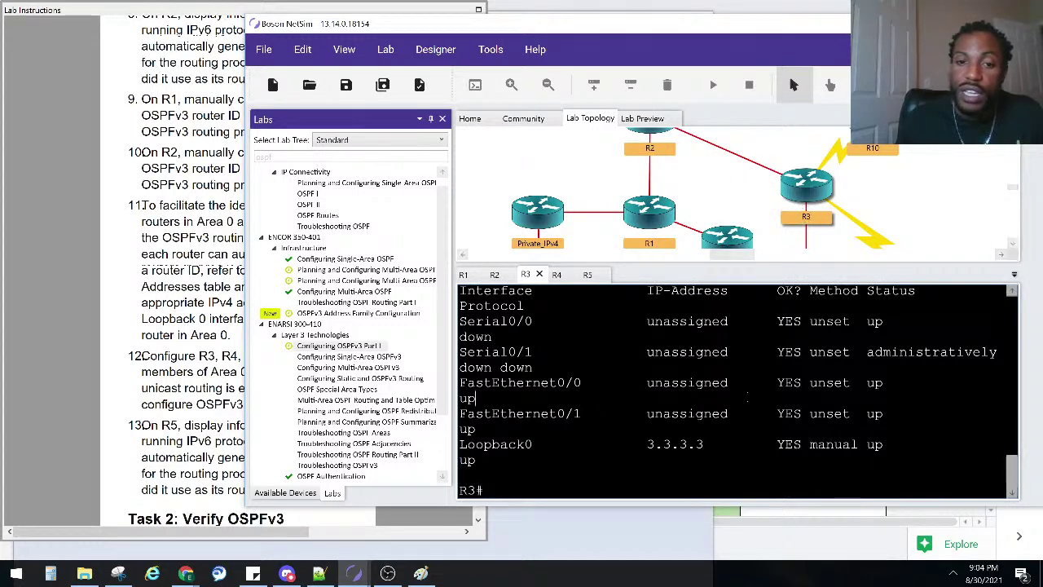
- Switch to the Paint topology drawing, undo all earlier annotations, and circle R3's links to R2 and R4 and the Area 0 label
left_click(421, 573)
key("ctrl+z")
key("ctrl+z")
key("ctrl+z")
key("ctrl+z")
key("ctrl+z")
key("ctrl+z")
key("ctrl+z")
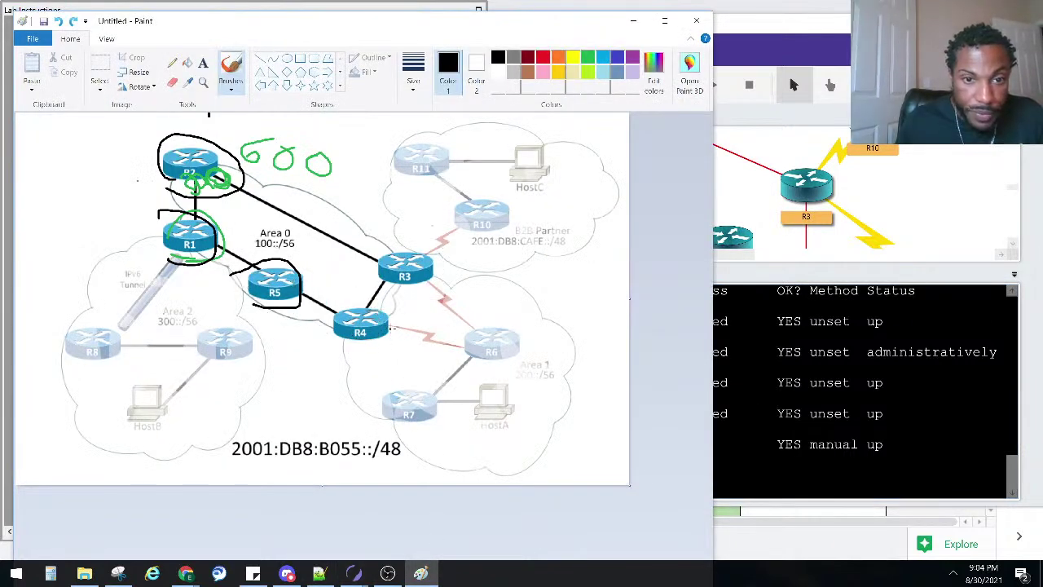
key("ctrl+z")
key("ctrl+z")
key("ctrl+z")
key("ctrl+z")
key("ctrl+z")
key("ctrl+z")
key("ctrl+z")
key("ctrl+z")
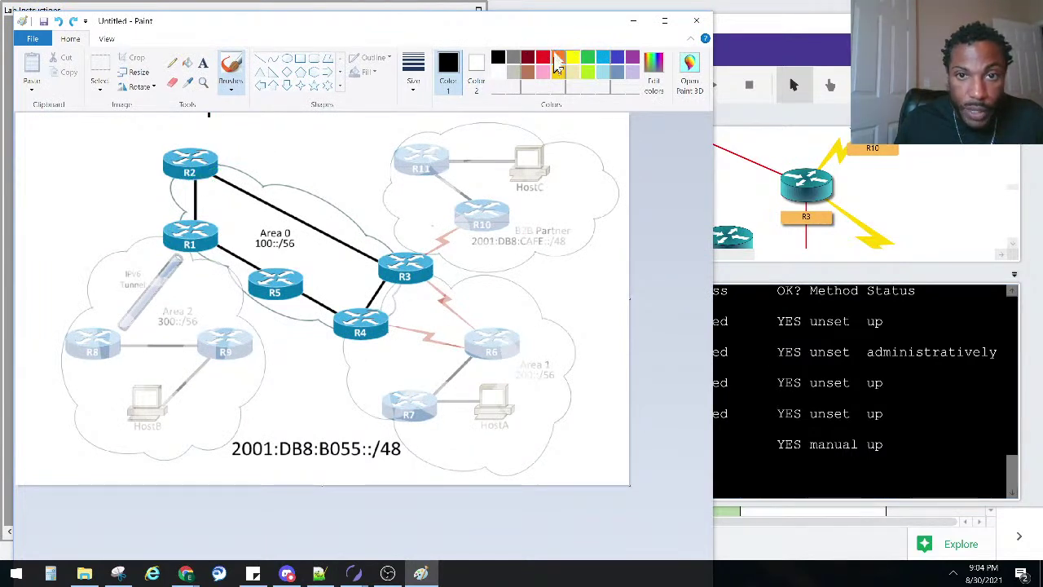
mouse_move(403, 238)
left_mouse_down()
mouse_move(382, 266)
mouse_move(369, 262)
mouse_move(378, 289)
mouse_move(373, 269)
mouse_move(380, 279)
left_mouse_up()
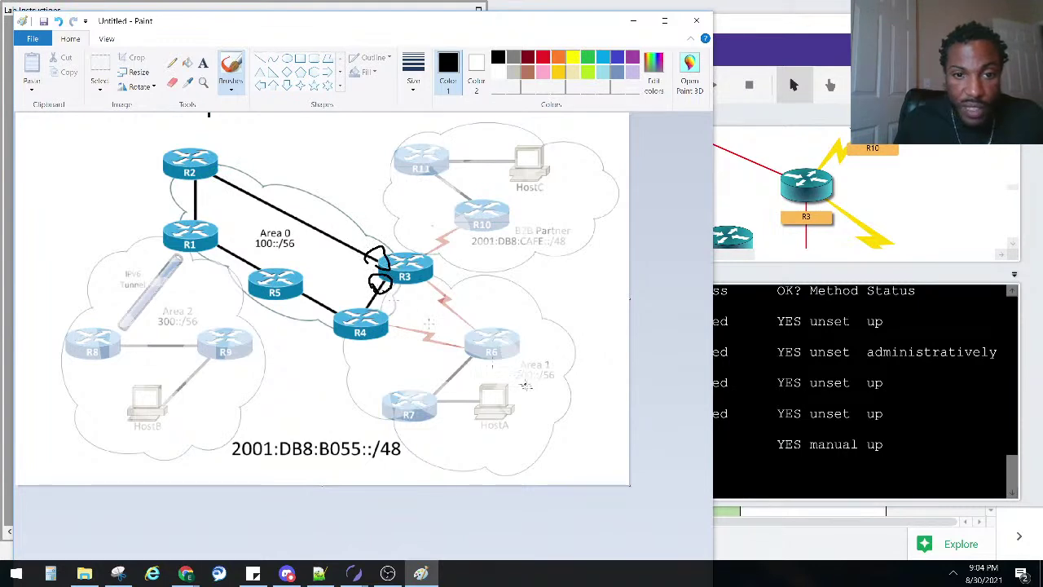
mouse_move(263, 255)
left_mouse_down()
mouse_move(295, 255)
mouse_move(250, 218)
mouse_move(285, 257)
left_mouse_up()
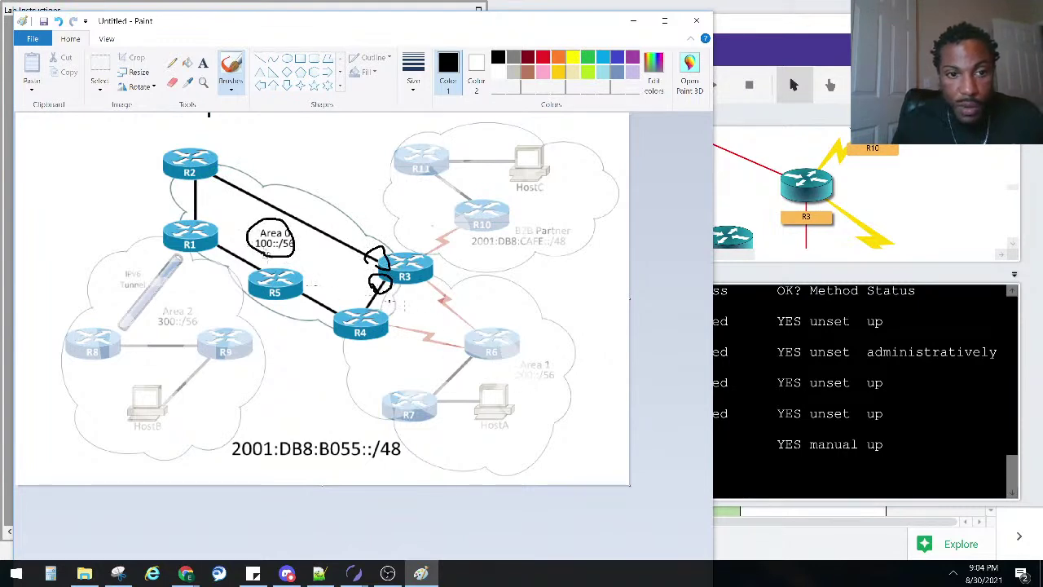
- Return to R3's console in NetSim and enter global configuration mode
left_click(813, 431)
key("Return")
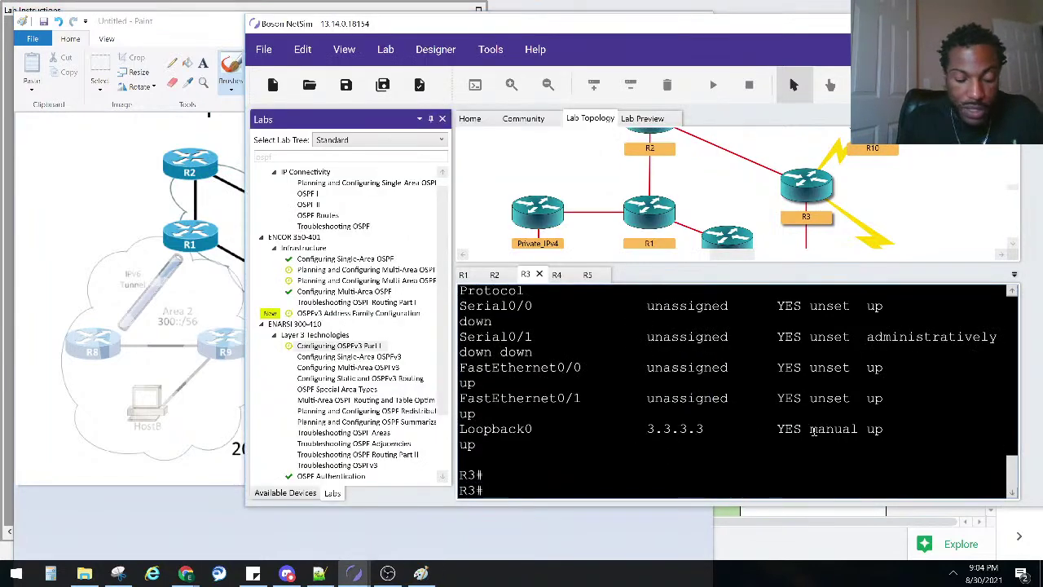
type("conf")
key("Tab")
type("t")
key("Tab")
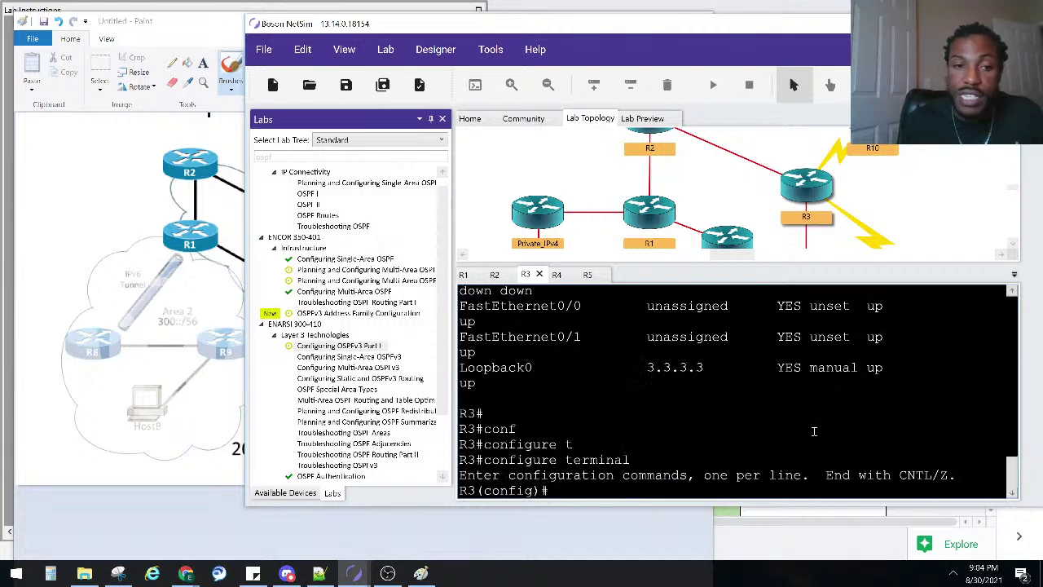
- Enable OSPFv3 process 600 in area 0 on R3's FastEthernet 0/0 interface
type("in")
key("Tab")
type("fa")
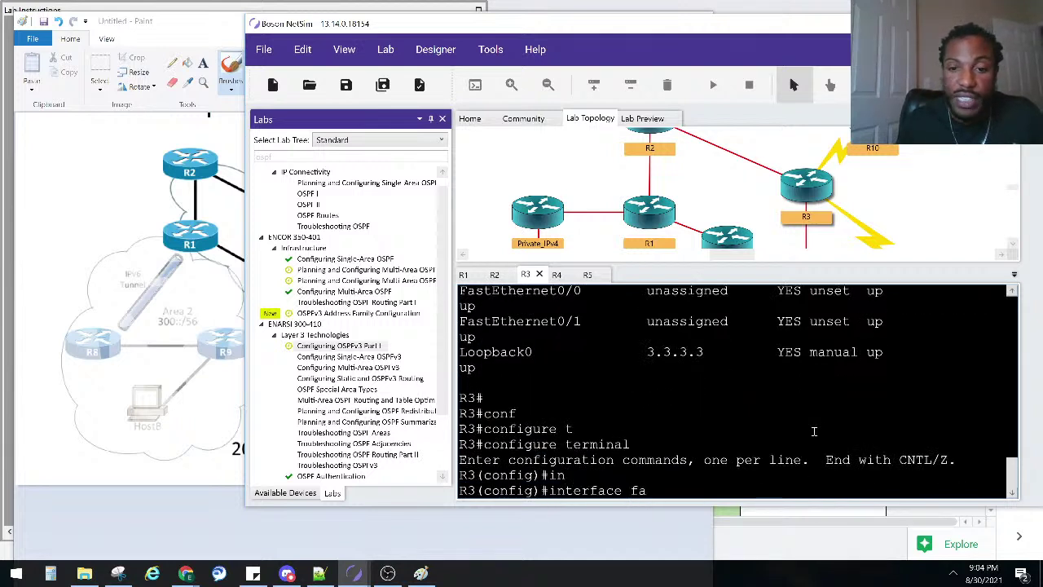
type("0/0")
key("Return")
type("ipv")
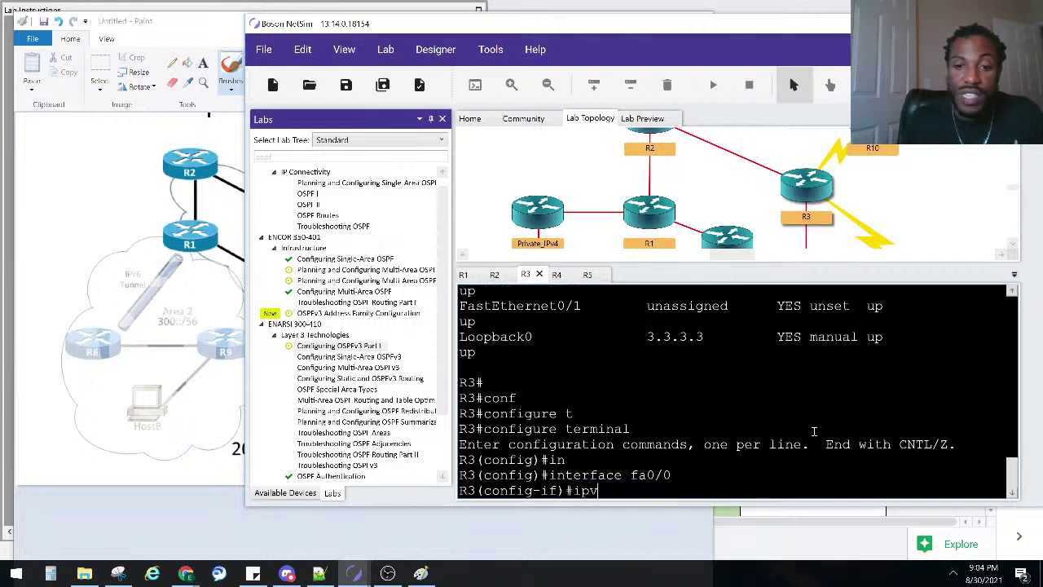
key("Tab")
type("os")
key("Tab")
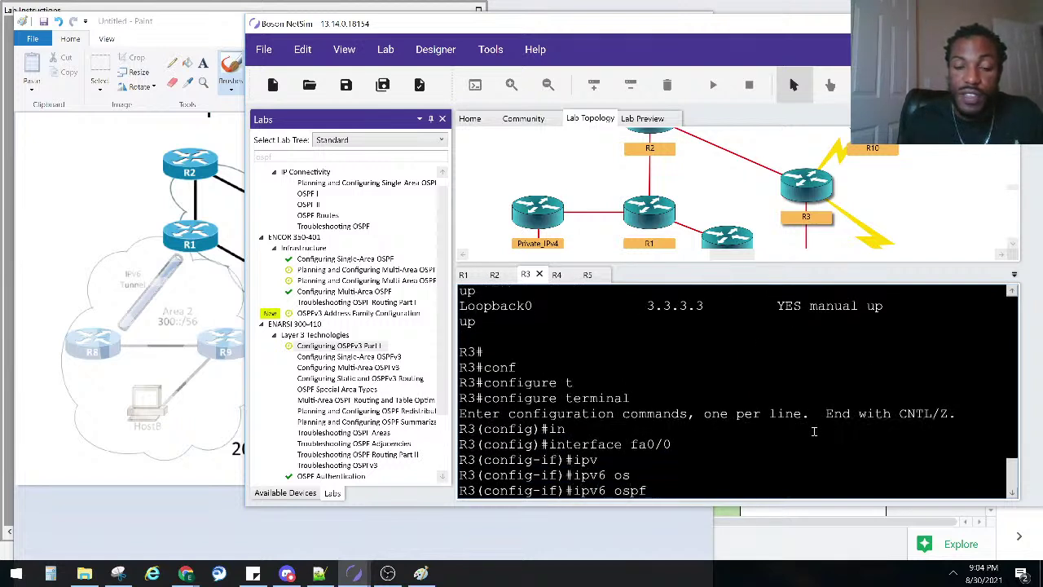
type("600 a")
key("Tab")
type("0")
key("Return")
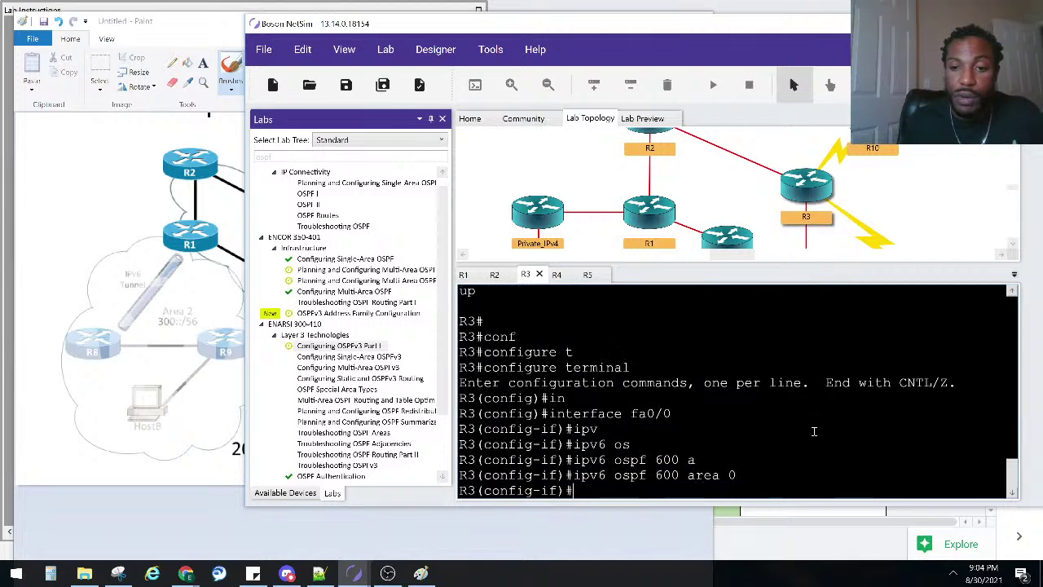
- Enable OSPFv3 process 600 in area 0 on R3's FastEthernet 0/1 interface and return to privileged EXEC mode
scroll(580, 440, "up", 4)
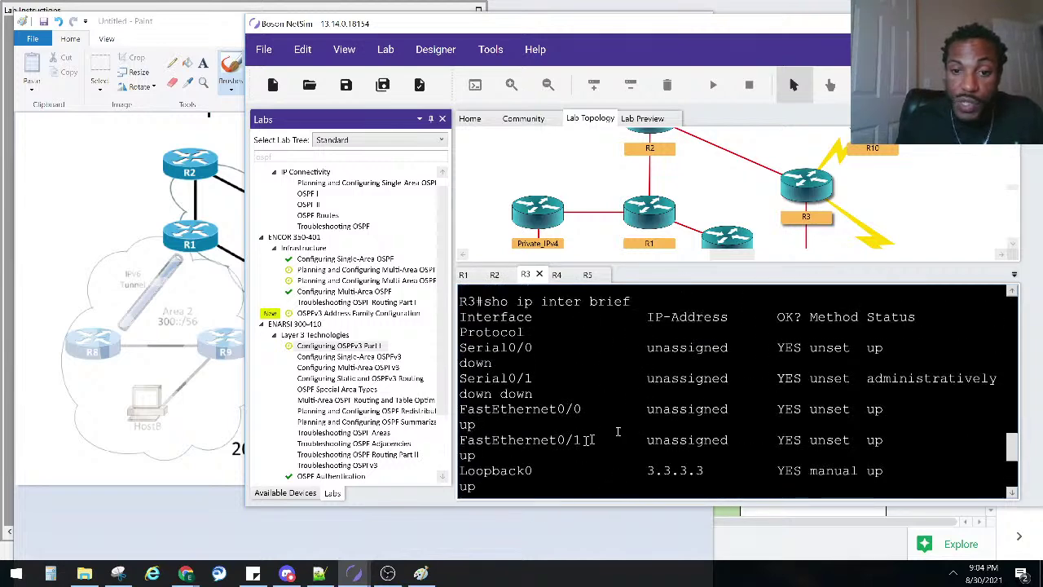
left_click_drag(582, 441, 519, 441)
scroll(571, 440, "down", 4)
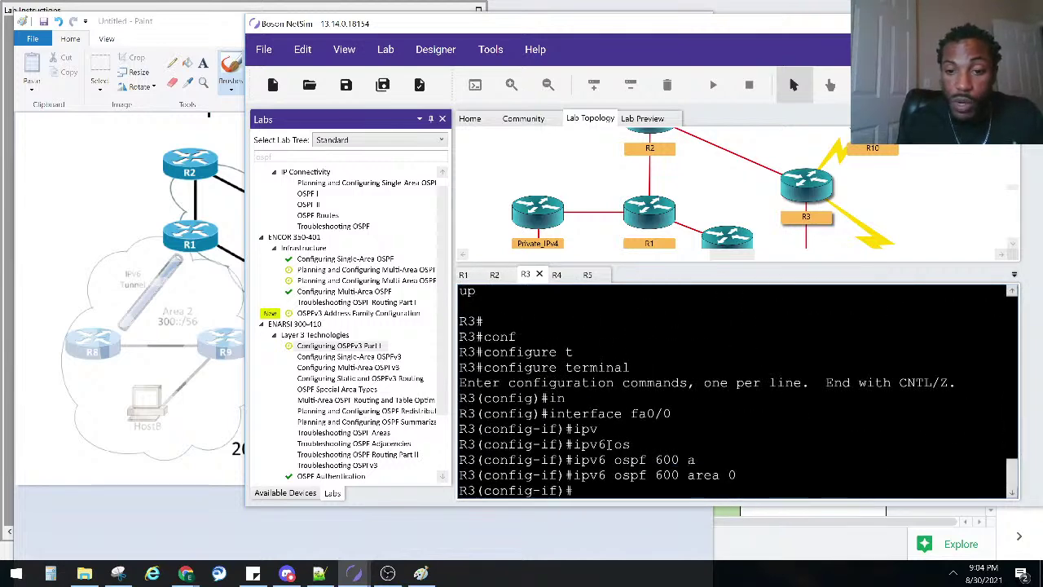
type("inter fa0/1")
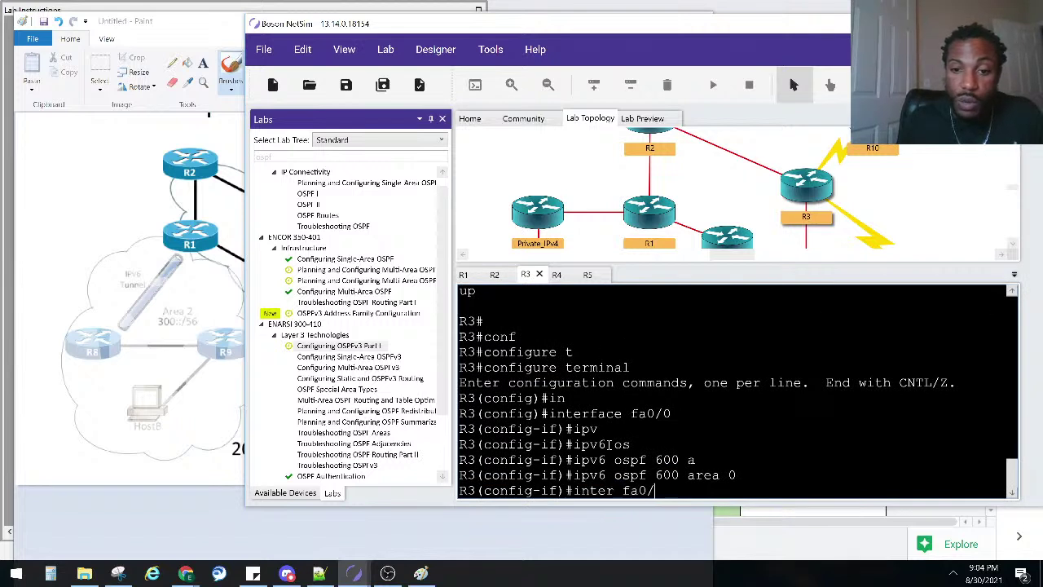
key("Return")
type("ipv")
key("Tab")
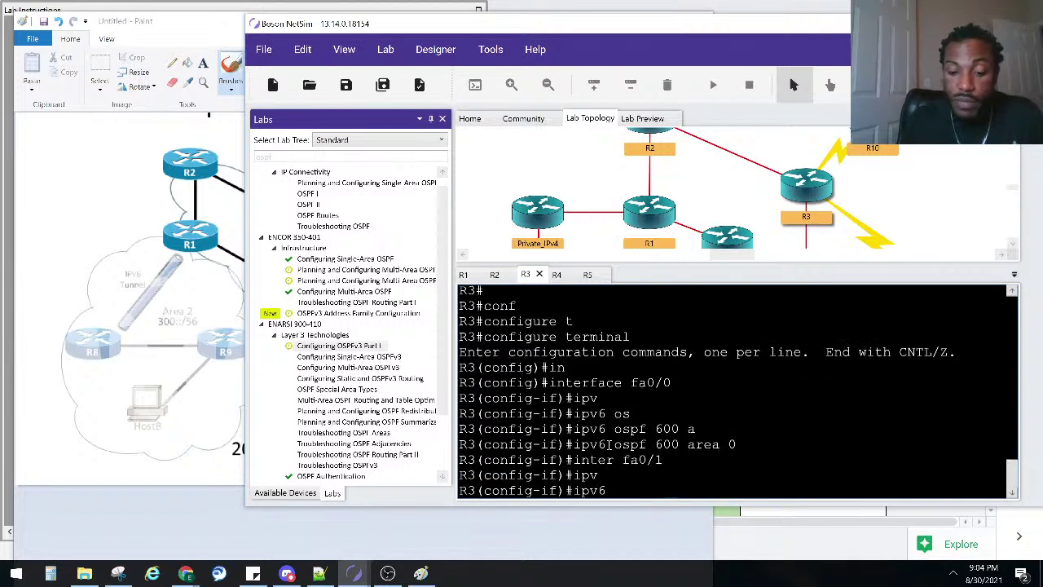
type("os")
key("Tab")
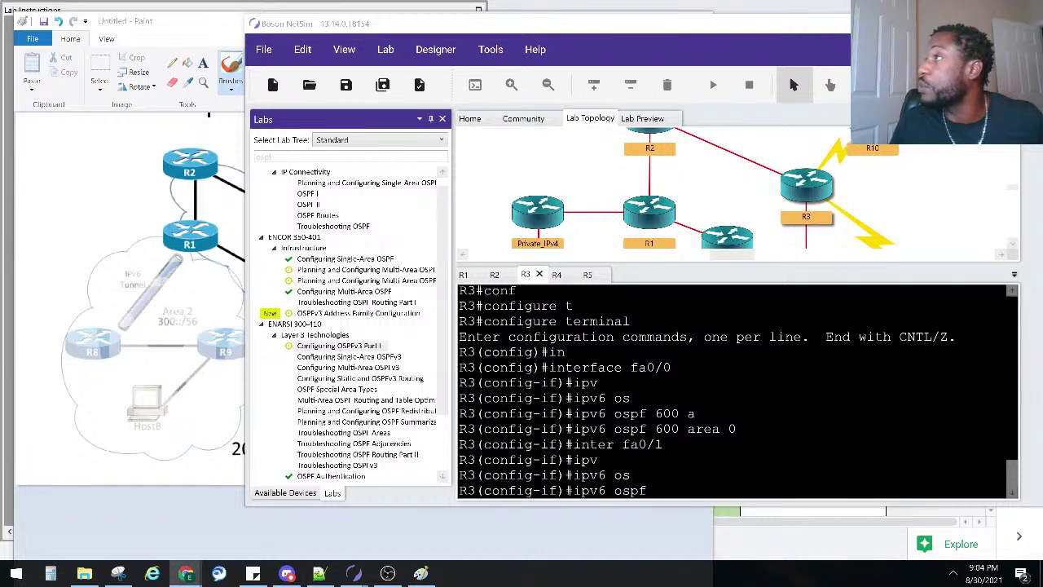
left_click(689, 439)
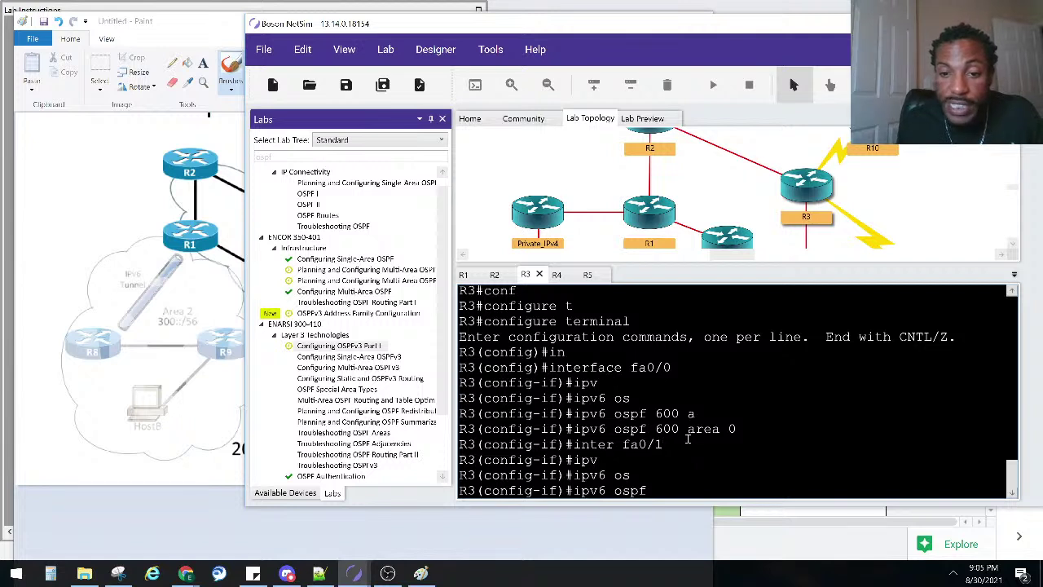
type("600 ar")
key("Tab")
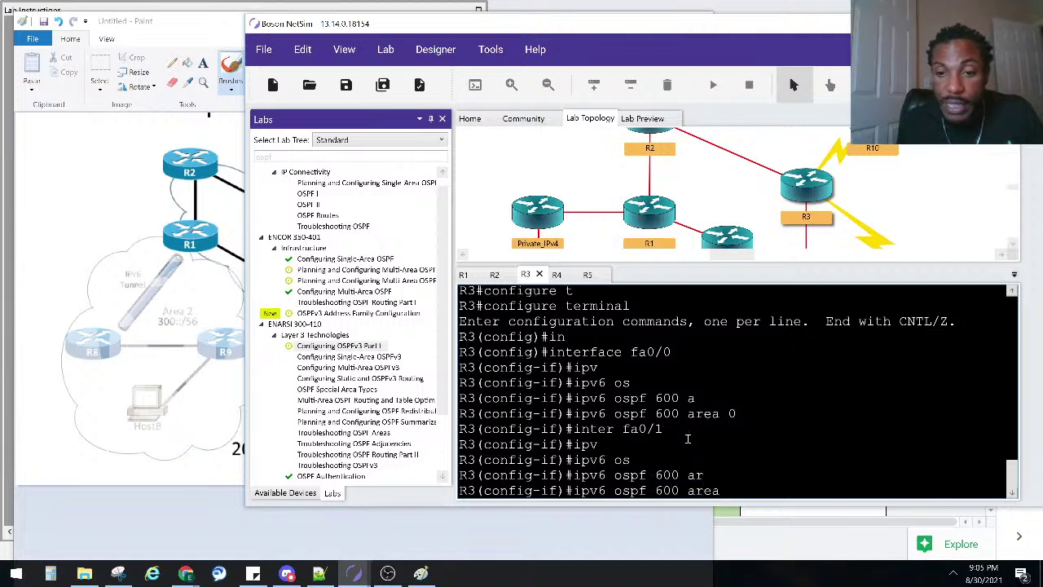
type("0")
key("Return")
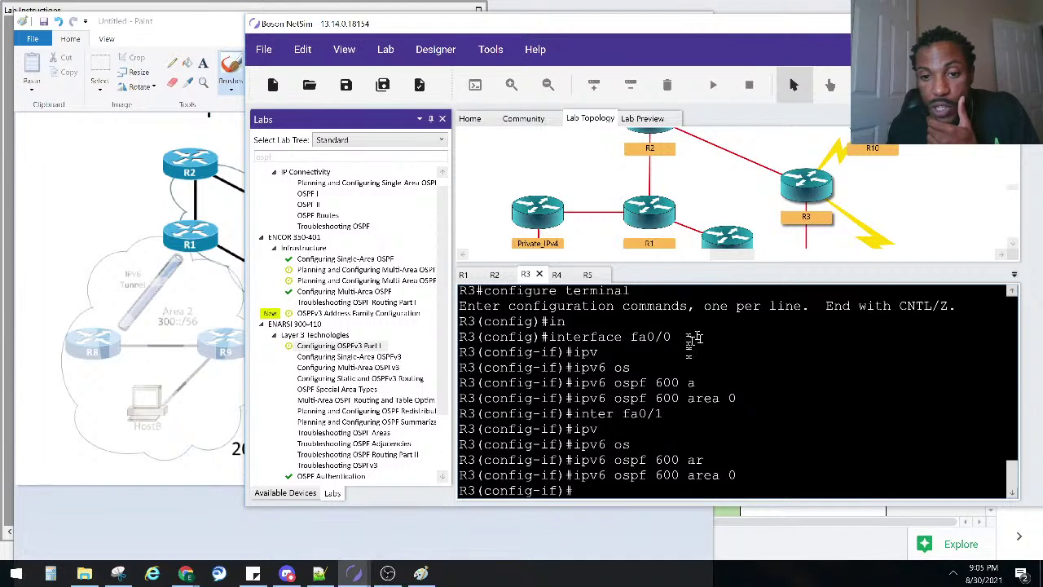
key("ctrl+z")
key("Return")
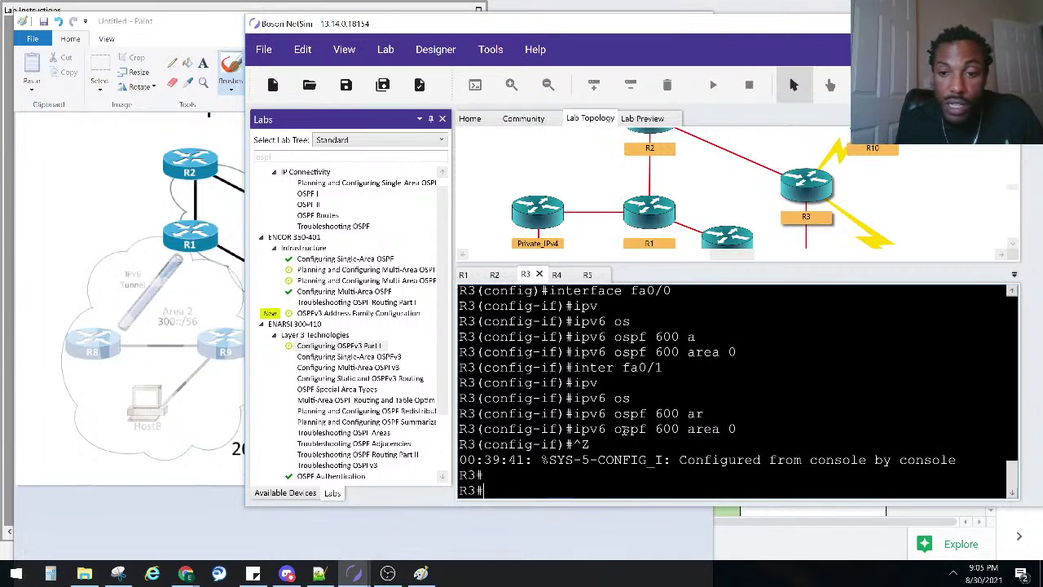
- Display the IPv6 OSPF interface information for R3's FastEthernet 0/0
type("sho ipv")
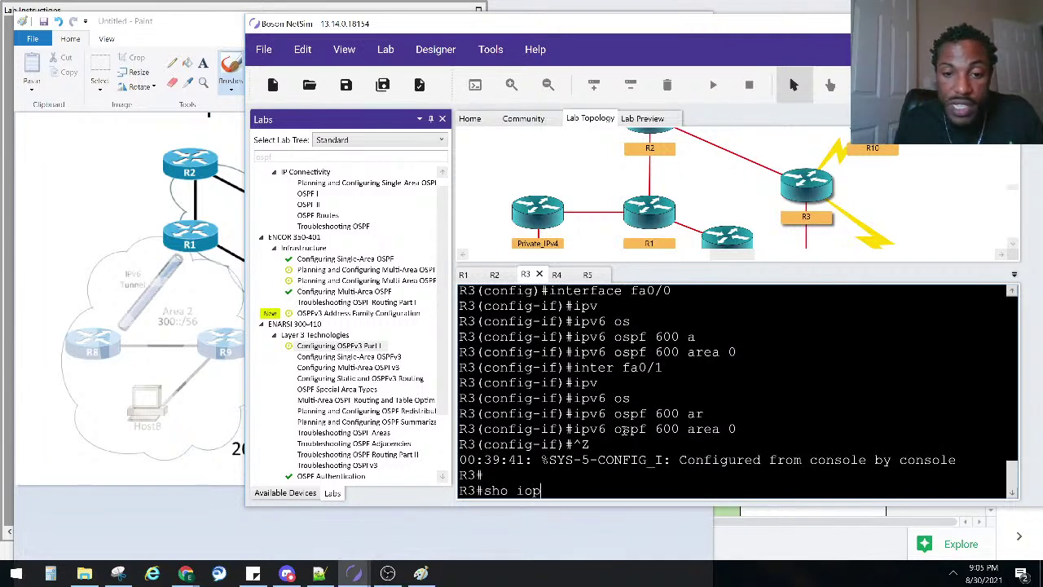
key("Tab")
type("os")
key("Tab")
type("in")
key("Tab")
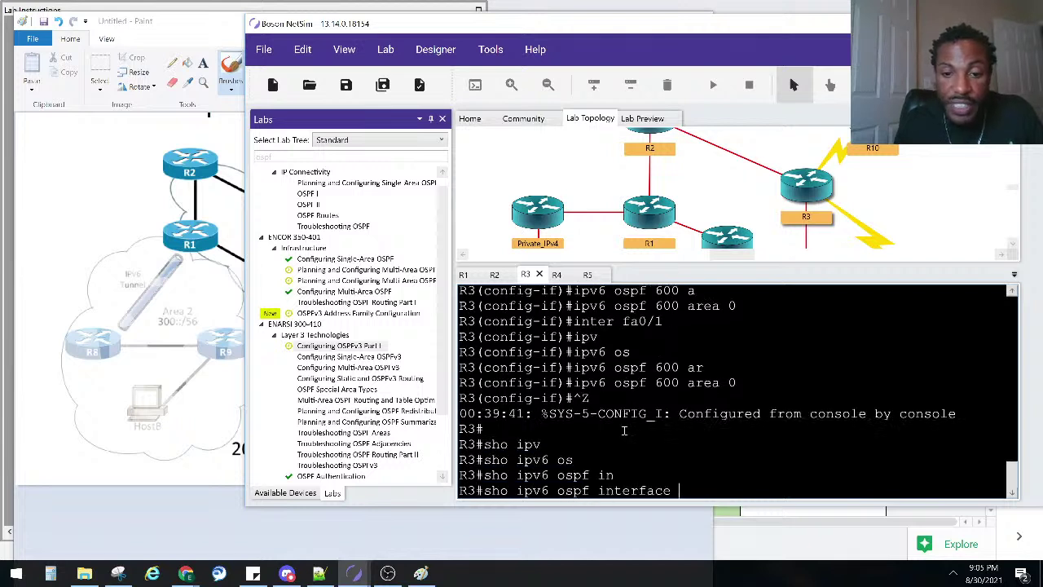
type("fa")
key("Tab")
type("0/0")
key("Return")
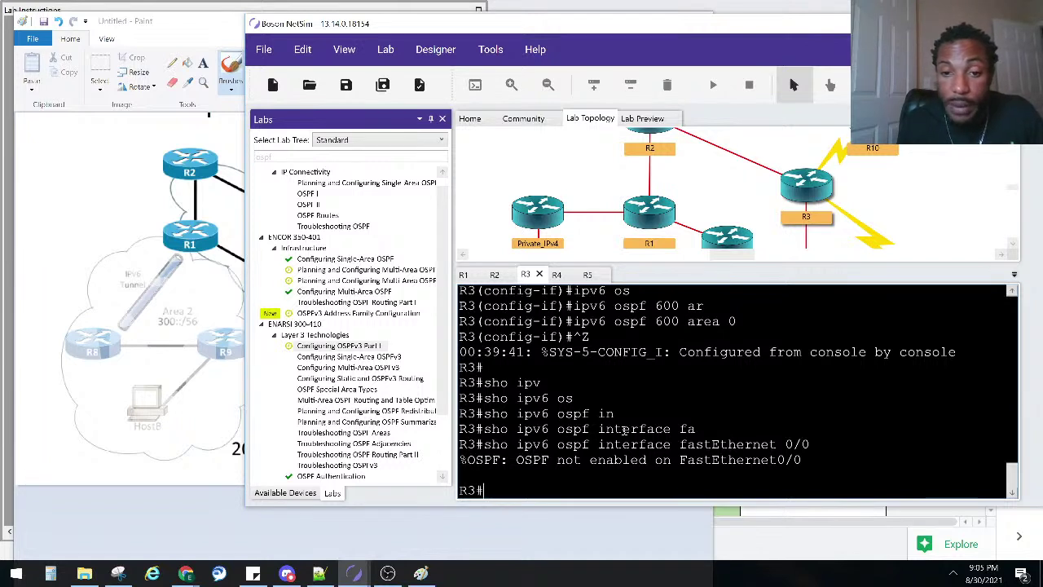
- Display R3's full IPv6 OSPF process information and examine the backbone area entry and its number of interfaces
type("sho")
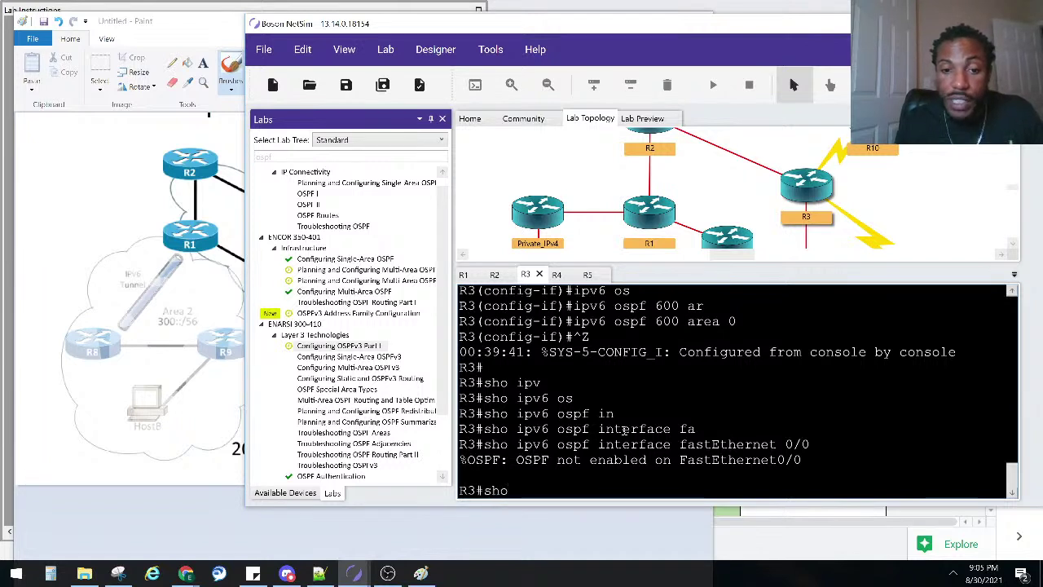
type(" ipv6 os")
key("Return")
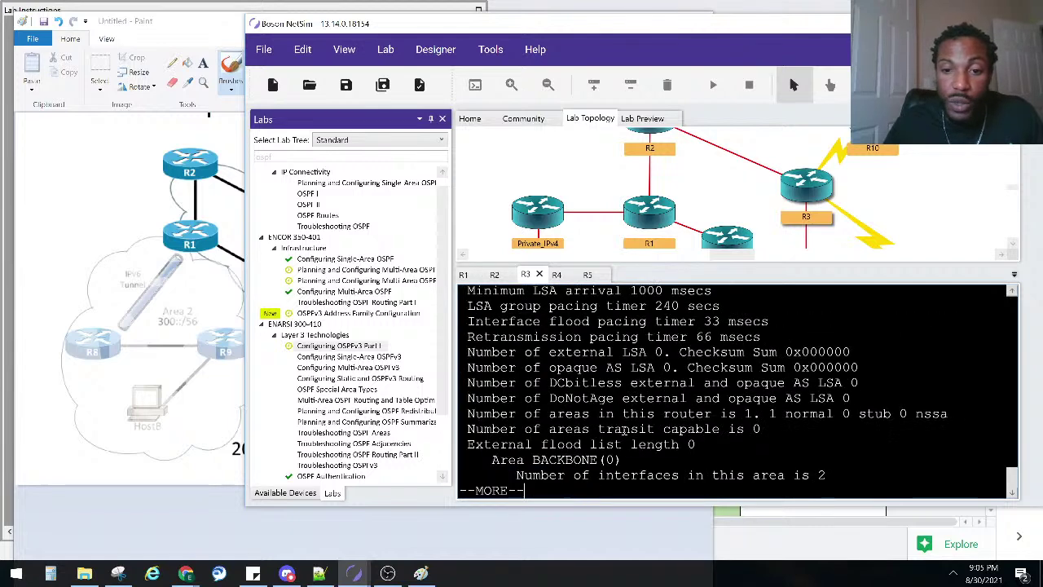
key("space")
scroll(717, 407, "up", 2)
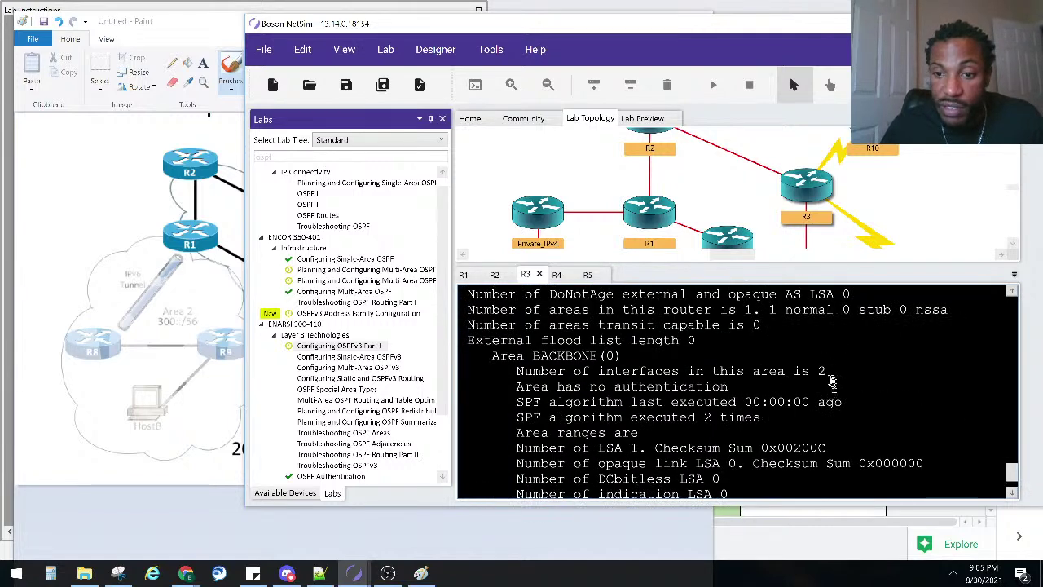
left_click_drag(828, 373, 731, 373)
left_click_drag(621, 356, 471, 357)
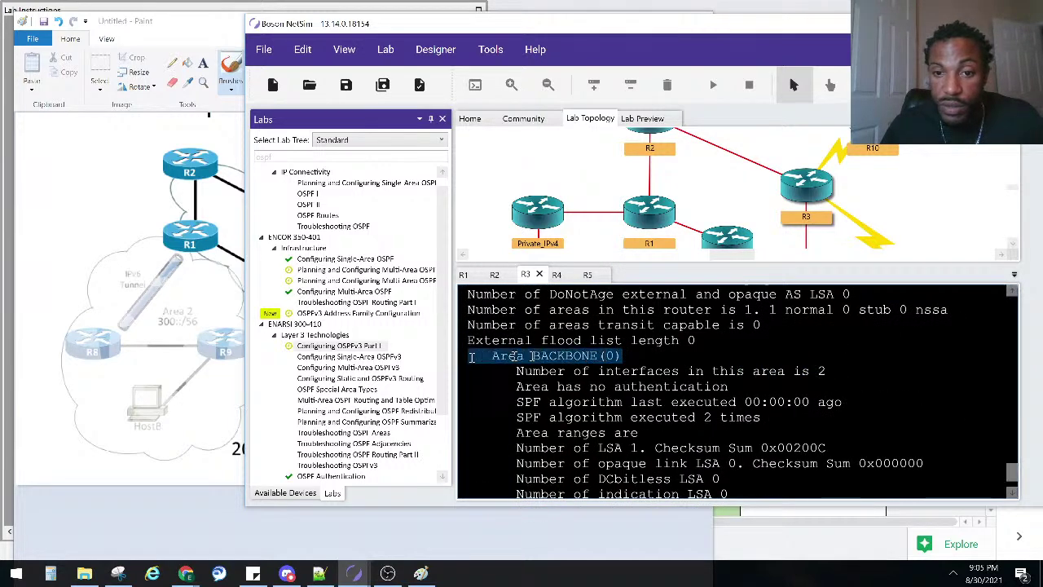
- Try to display the IPv6 OSPF details of interface fa0/0 on R3
scroll(738, 391, "down", 2)
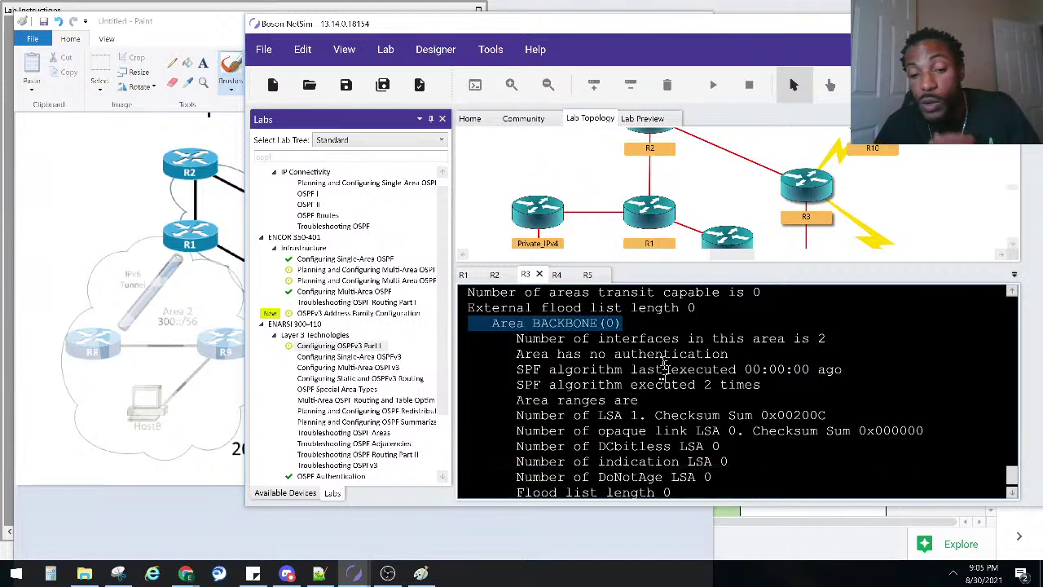
type("sho")
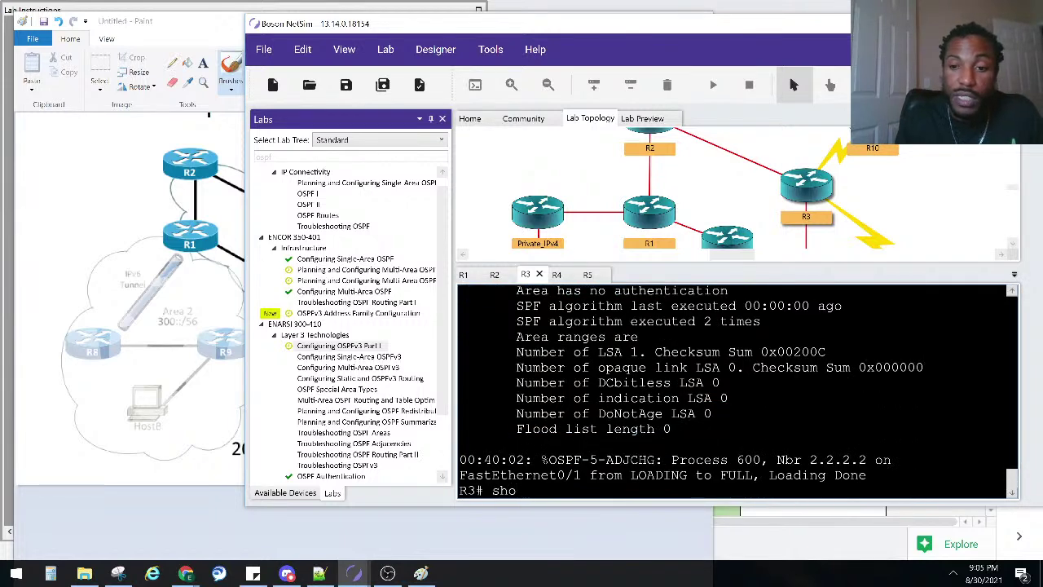
key("BackSpace")
key("BackSpace")
key("BackSpace")
key("BackSpace")
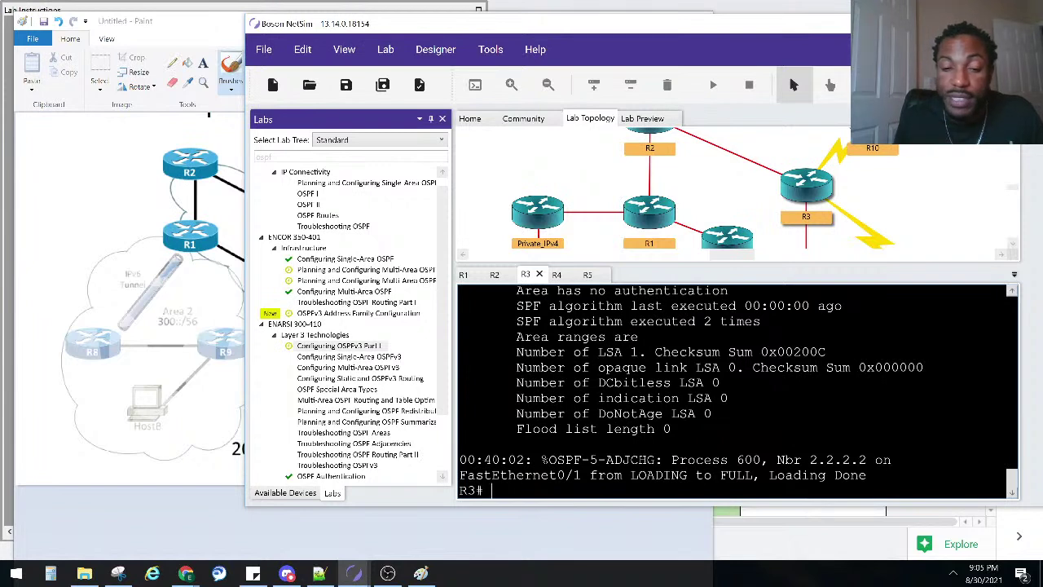
type("sh")
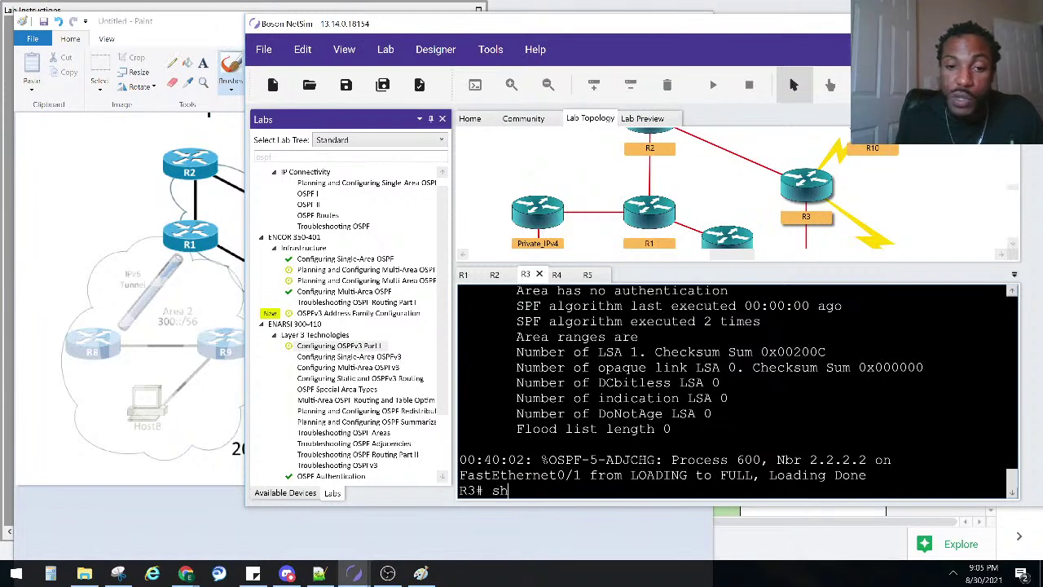
type("o ipv")
key("Tab")
type("o")
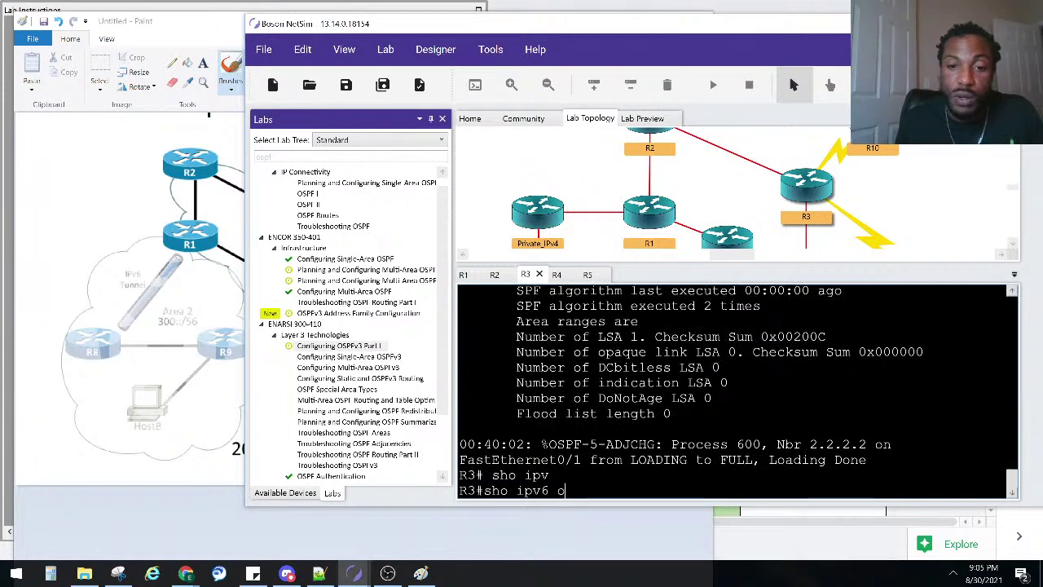
type("s")
key("Tab")
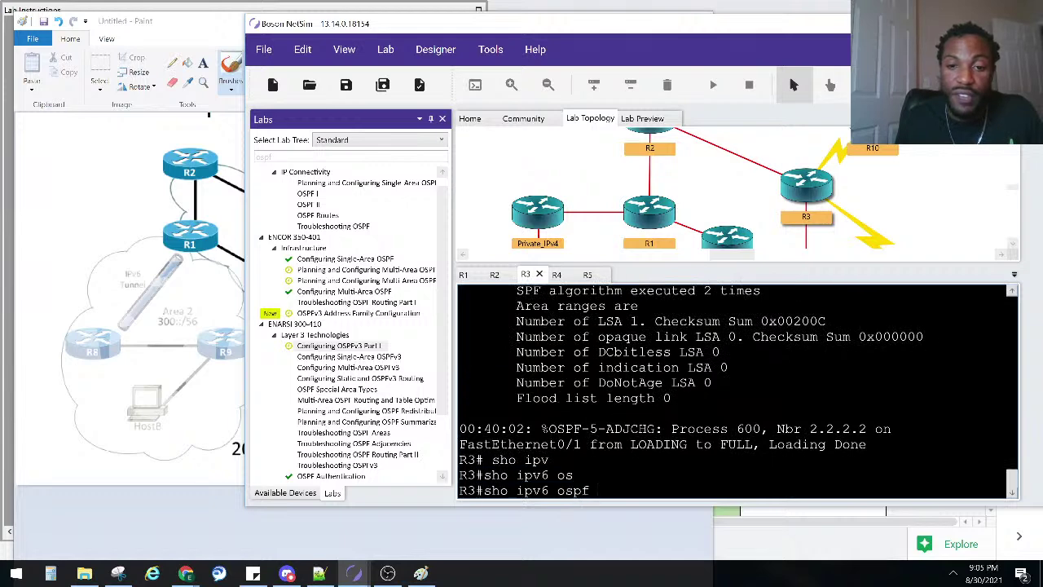
type("in")
key("Tab")
type("fa0/0")
key("Return")
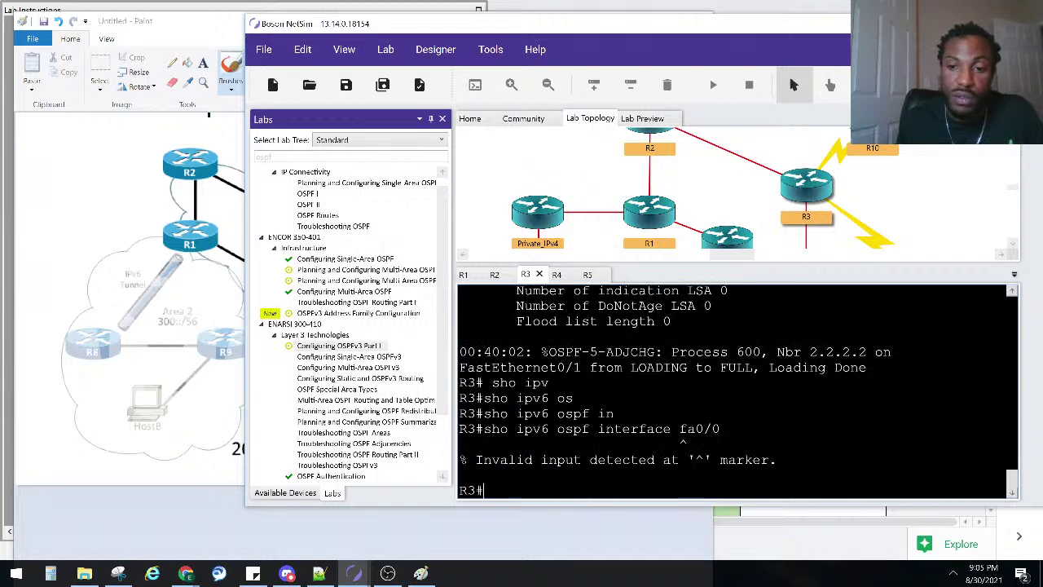
- Run the IPv6 OSPF interface show command on R3 without naming an interface
key("Up")
key("BackSpace")
key("BackSpace")
key("BackSpace")
key("BackSpace")
key("BackSpace")
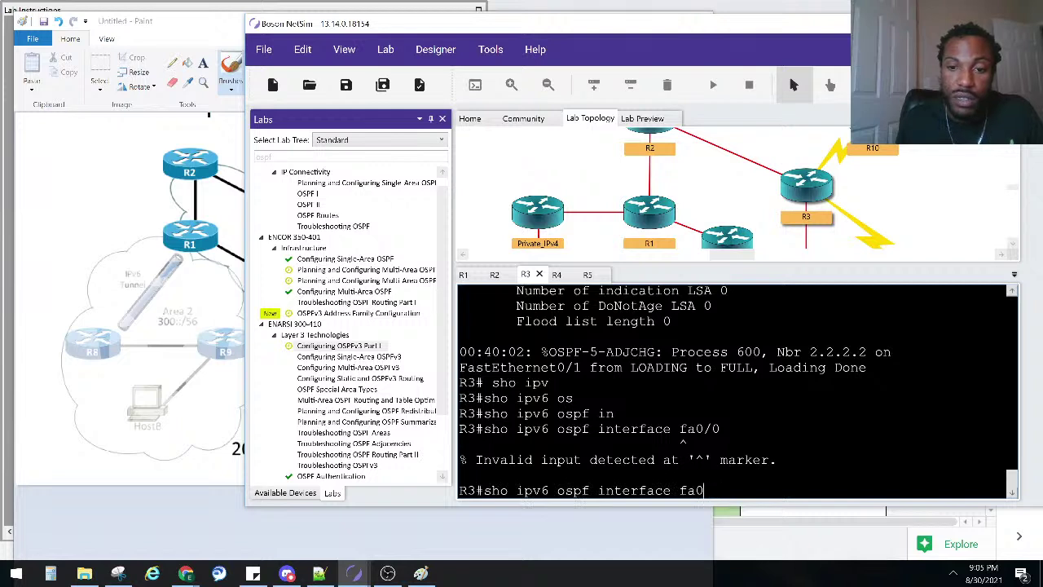
key("Return")
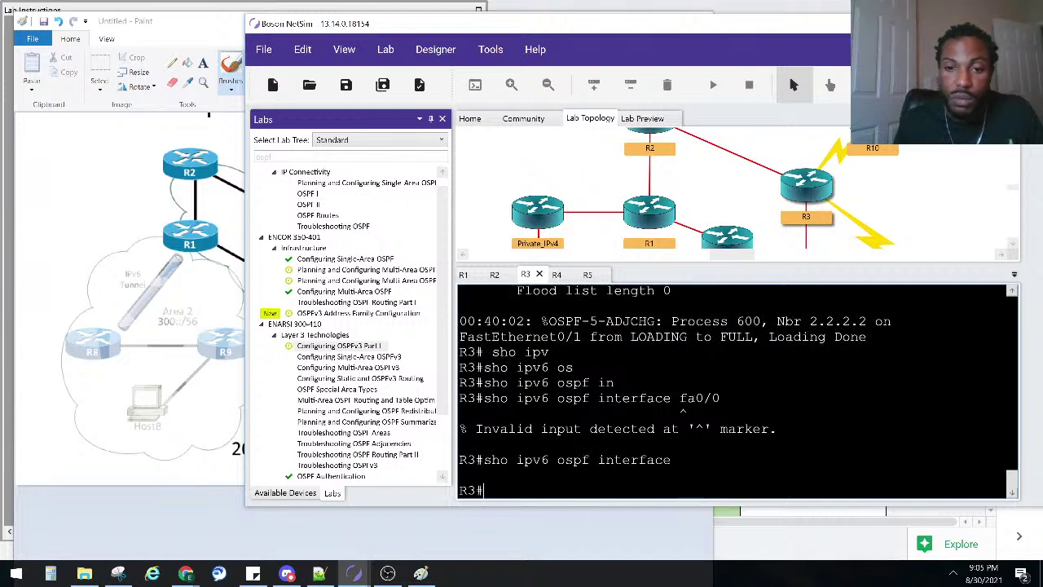
- Run the brief version of the IPv6 OSPF interface show command on R3
key("Up")
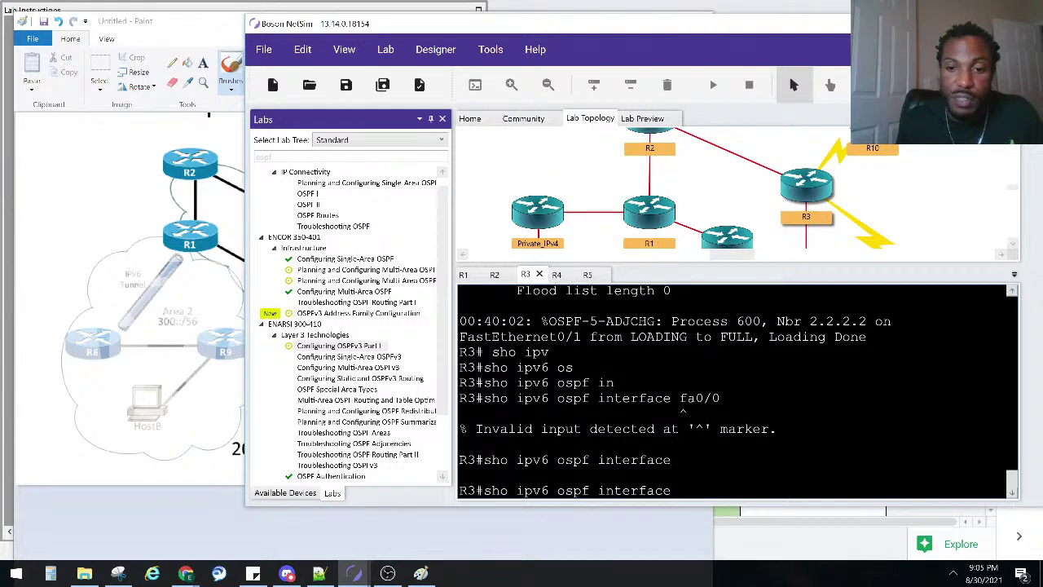
type("b")
key("Tab")
key("Return")
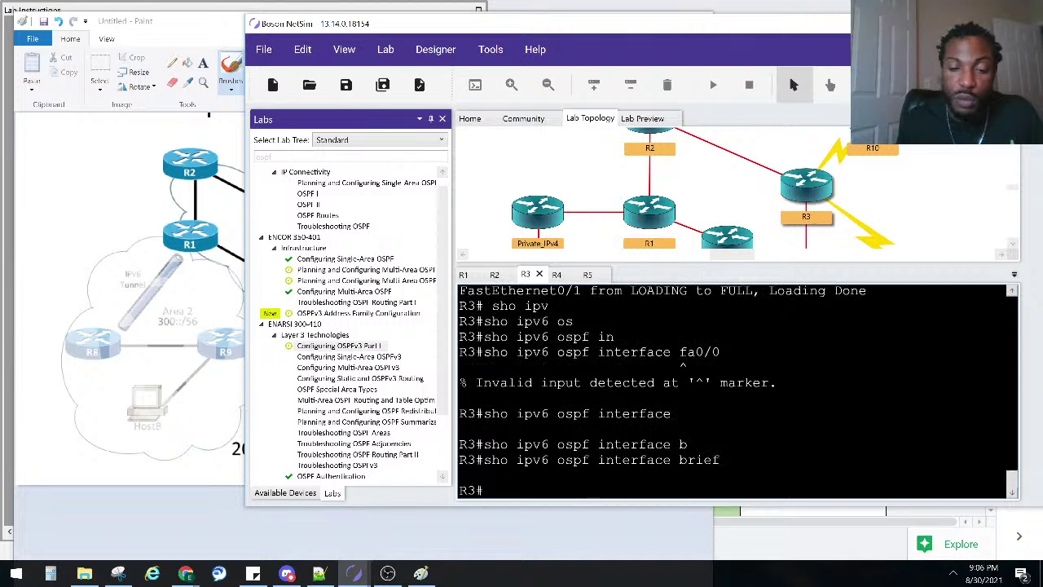
- Display R3's general IPv6 OSPF process information and review the backbone area section
type("sho ipv")
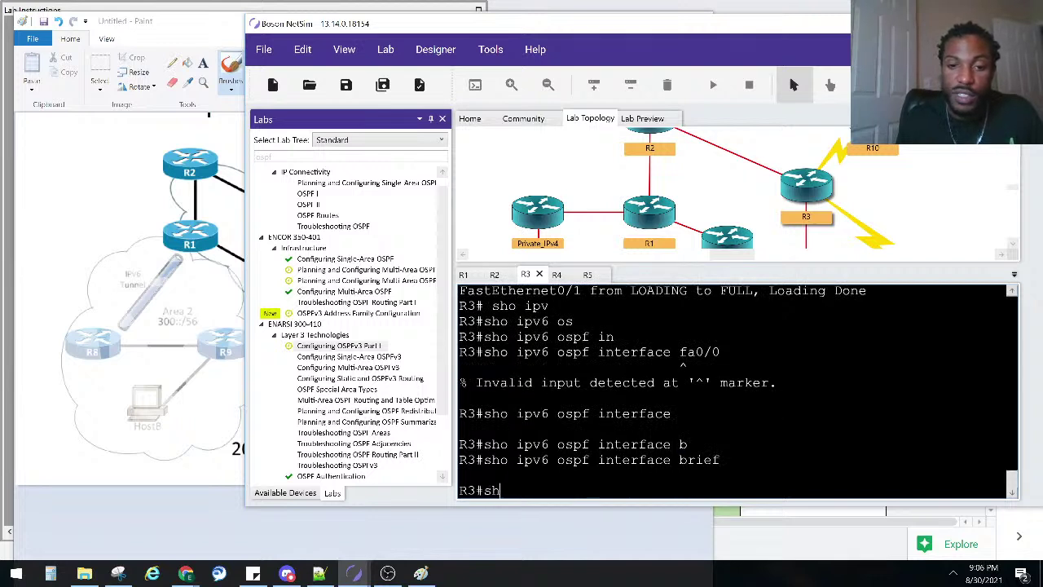
key("Tab")
type("os")
key("Tab")
key("Return")
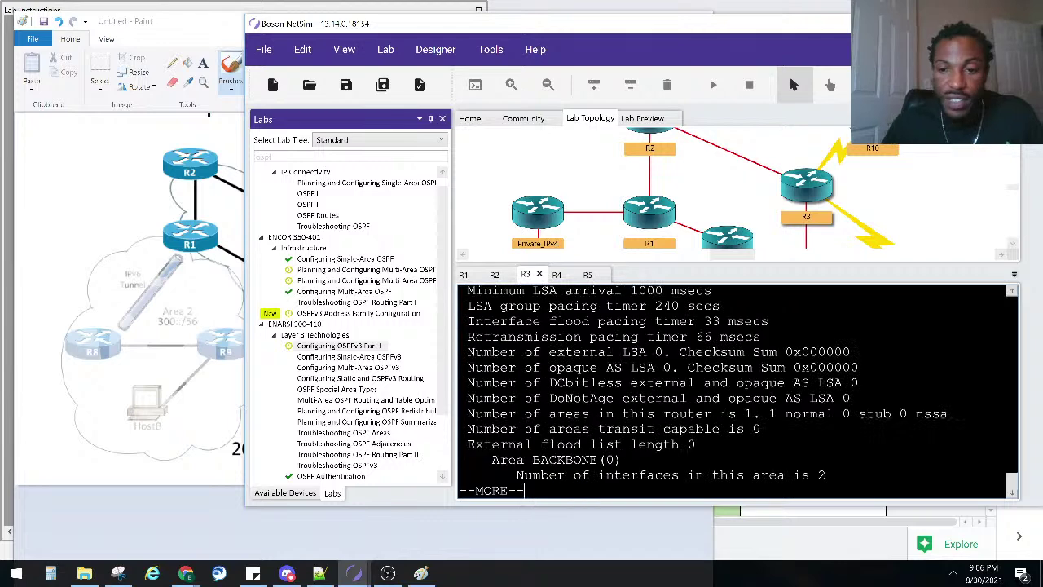
key("space")
scroll(769, 303, "up", 3)
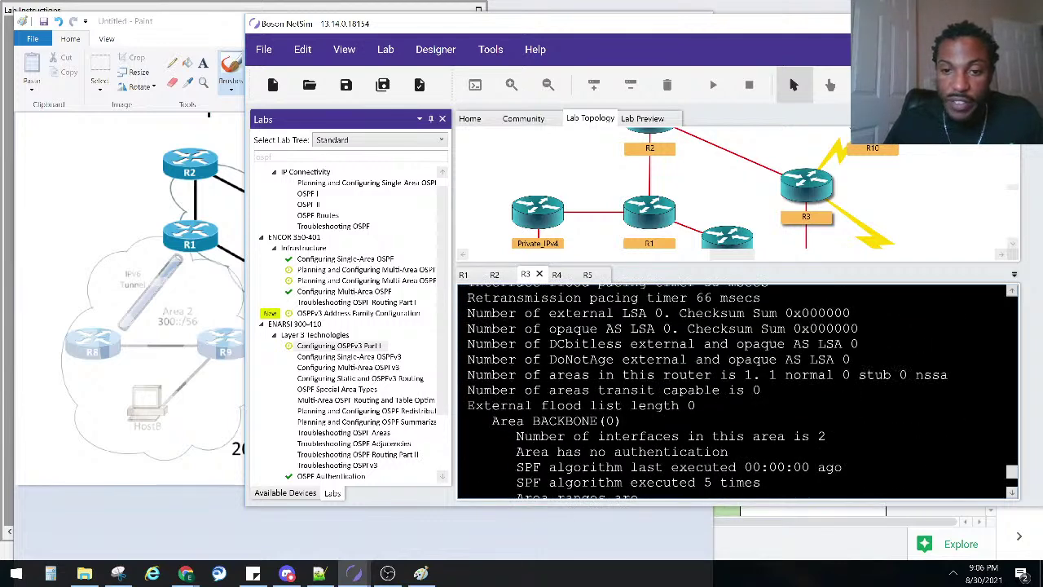
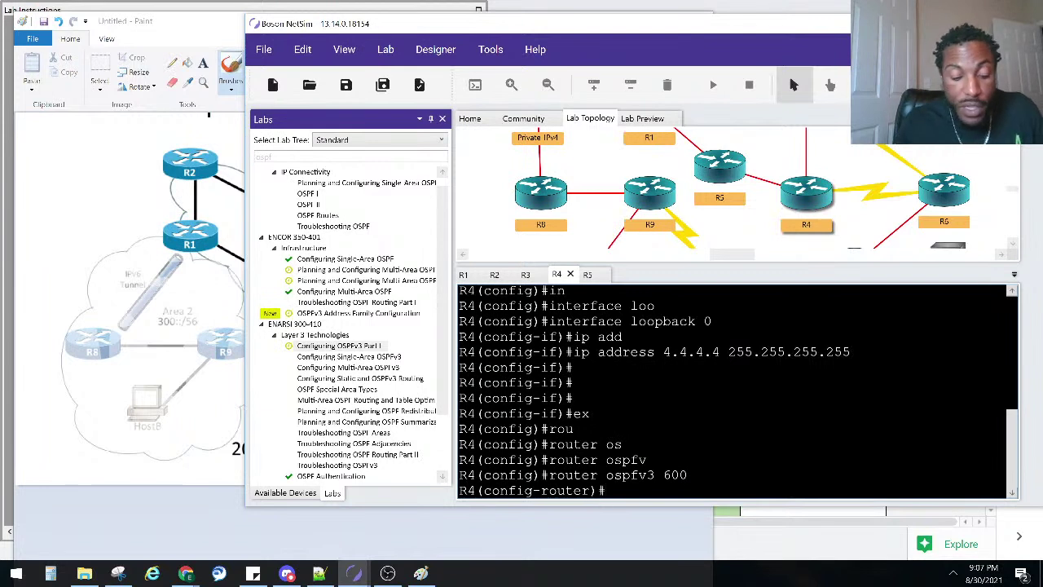
- Display the IPv6 OSPF process information on R4 from router configuration mode and check its router ID
type("do sho")
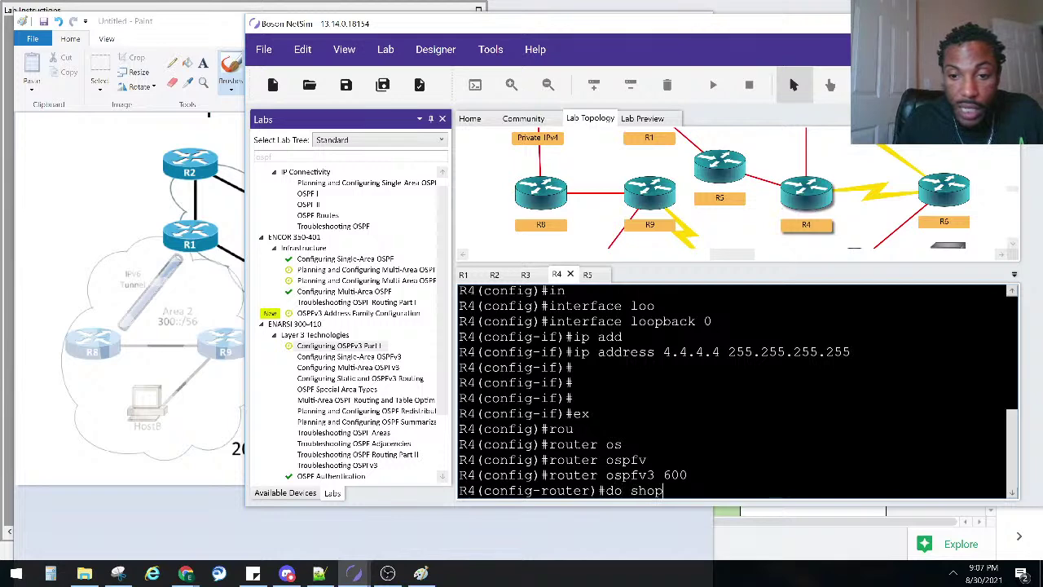
type(" ipv6 ospf")
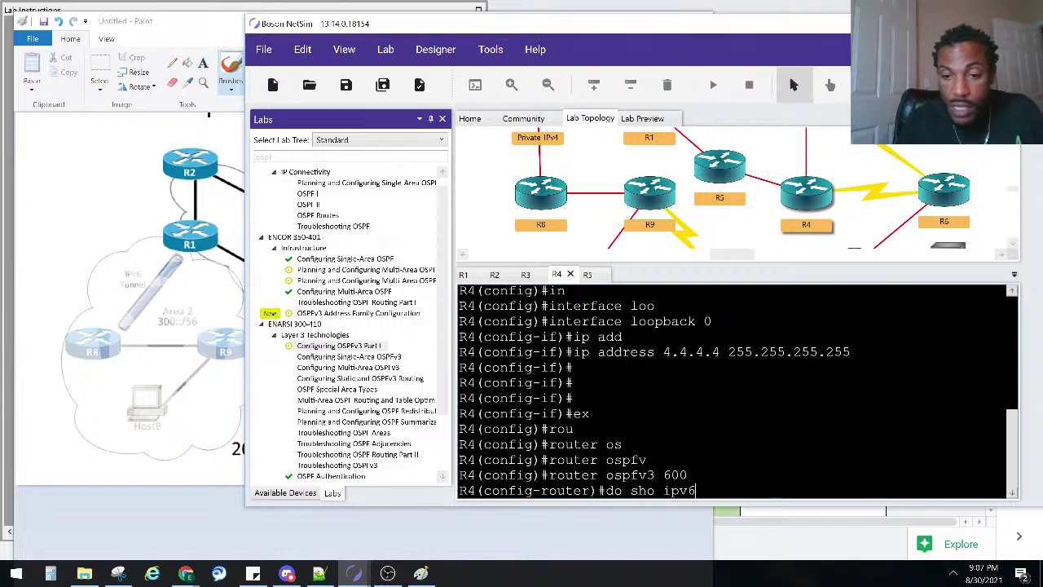
key("Return")
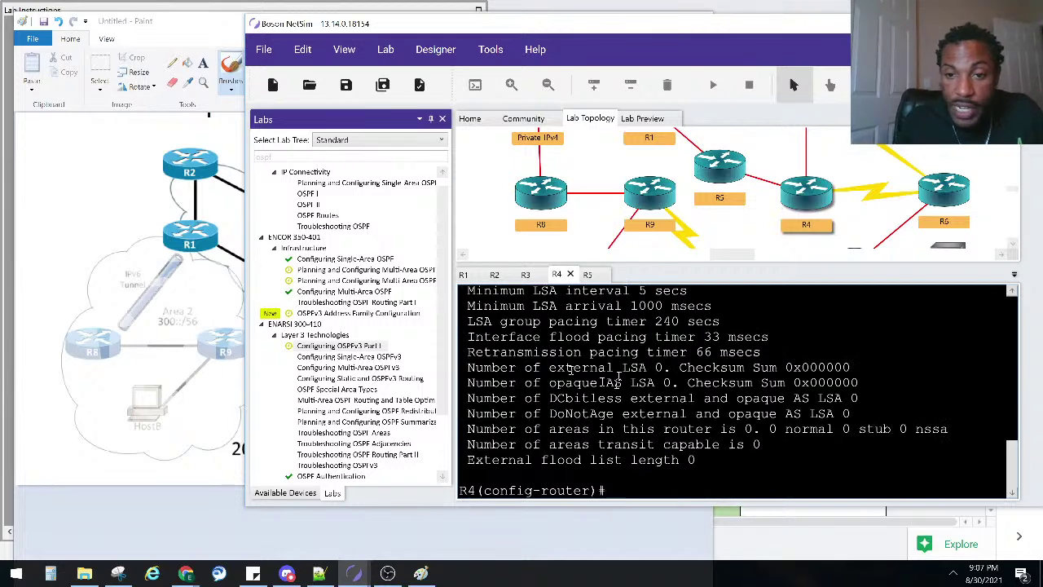
scroll(573, 371, "up", 6)
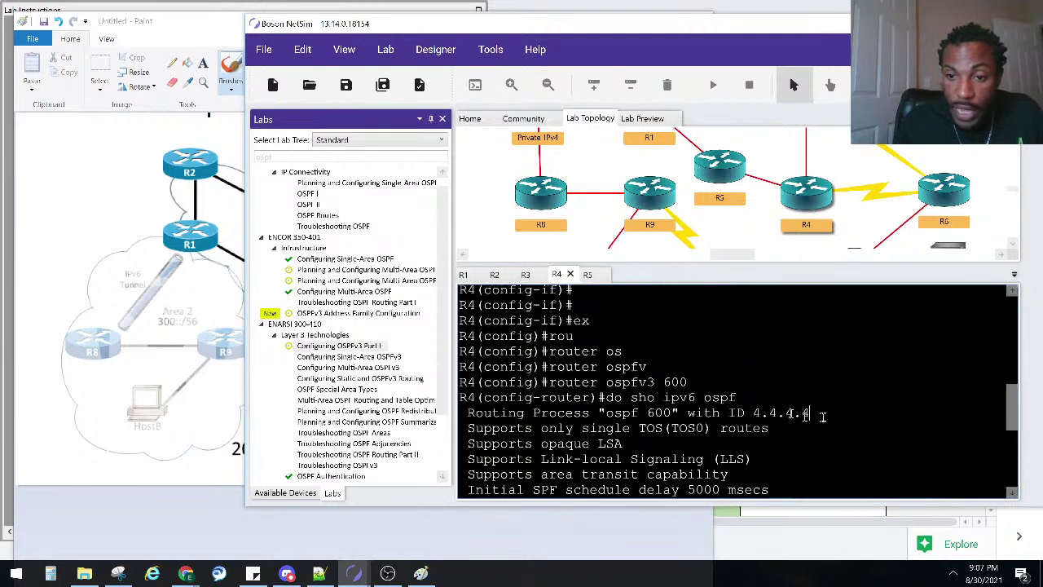
left_click_drag(815, 413, 752, 414)
scroll(734, 416, "down", 6)
- Exit the OSPFv3 router configuration mode on R4
key("Return")
key("Return")
key("Return")
type("exi")
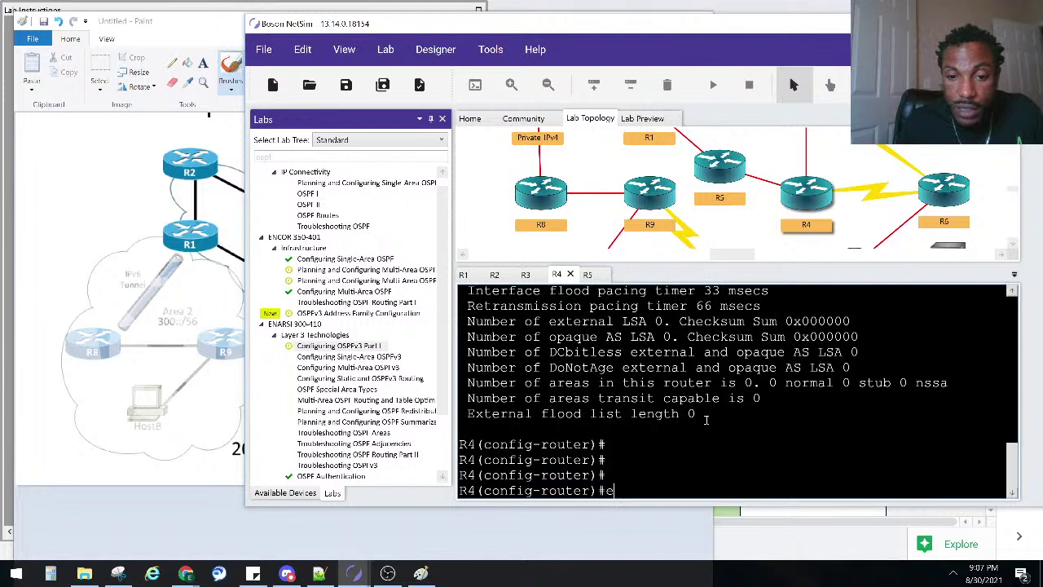
key("Return")
- Display the brief IPv6 interface list on R4 and examine the FastEthernet interfaces and their addresses
type("do sho ip")
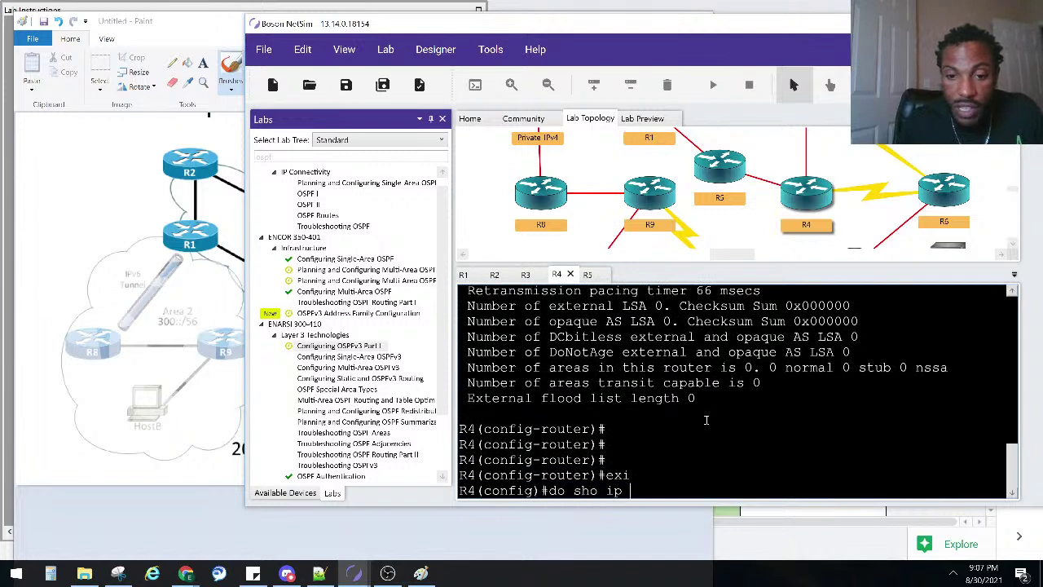
type("v6 inter brief")
key("Return")
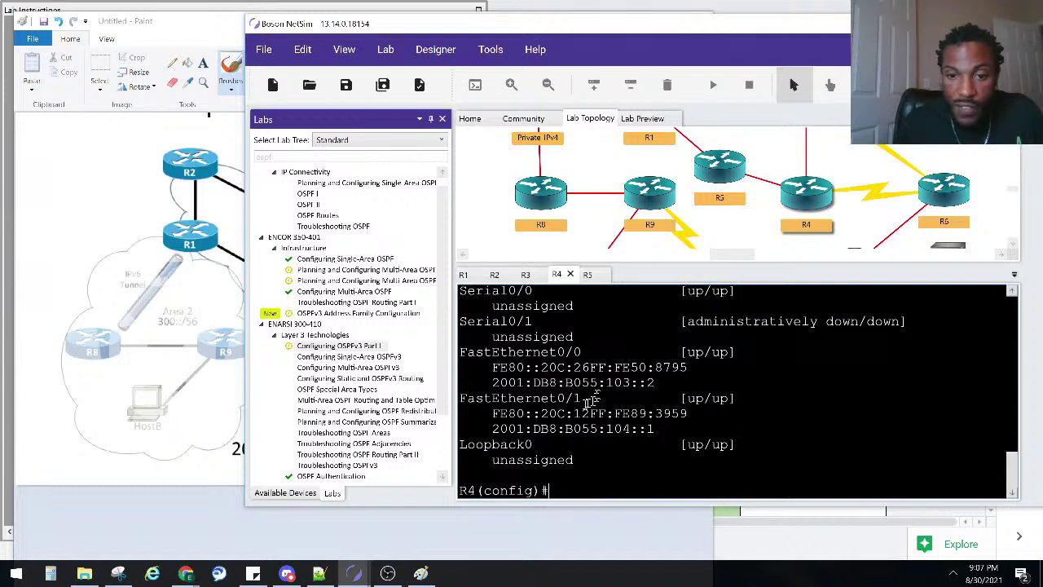
left_click_drag(606, 352, 533, 352)
left_click_drag(594, 398, 517, 398)
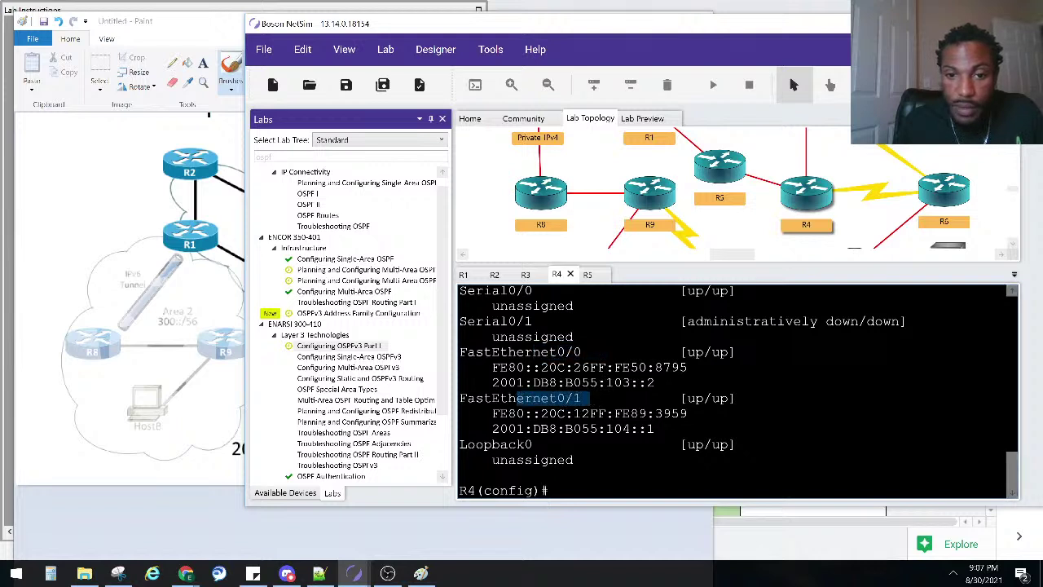
left_click(656, 429)
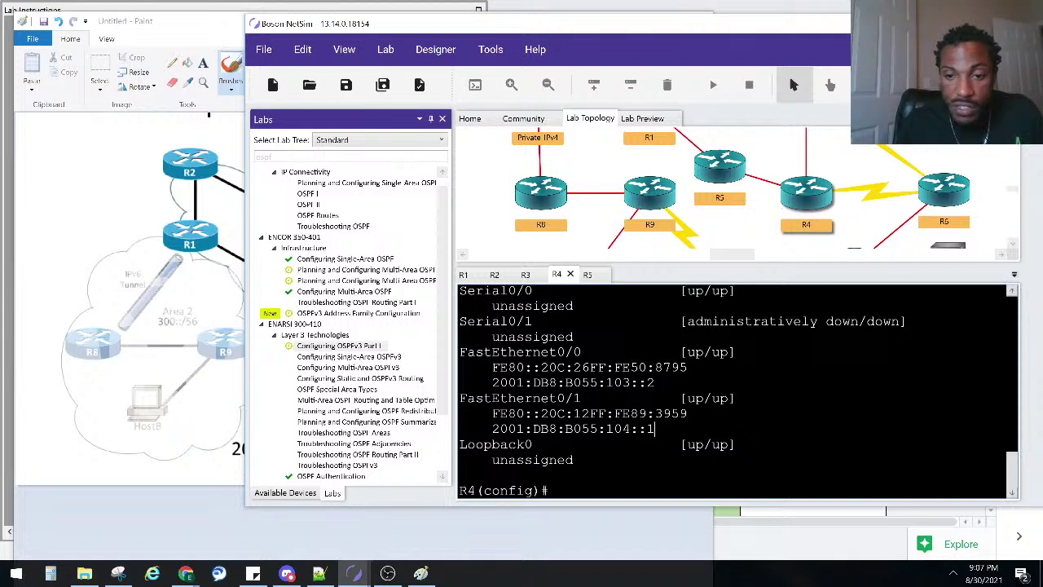
- Try to enter configuration for the interface range fa0/0-1 on R4
type("on")
key("BackSpace")
key("BackSpace")
key("BackSpace")
type("inter ra fa0/0")
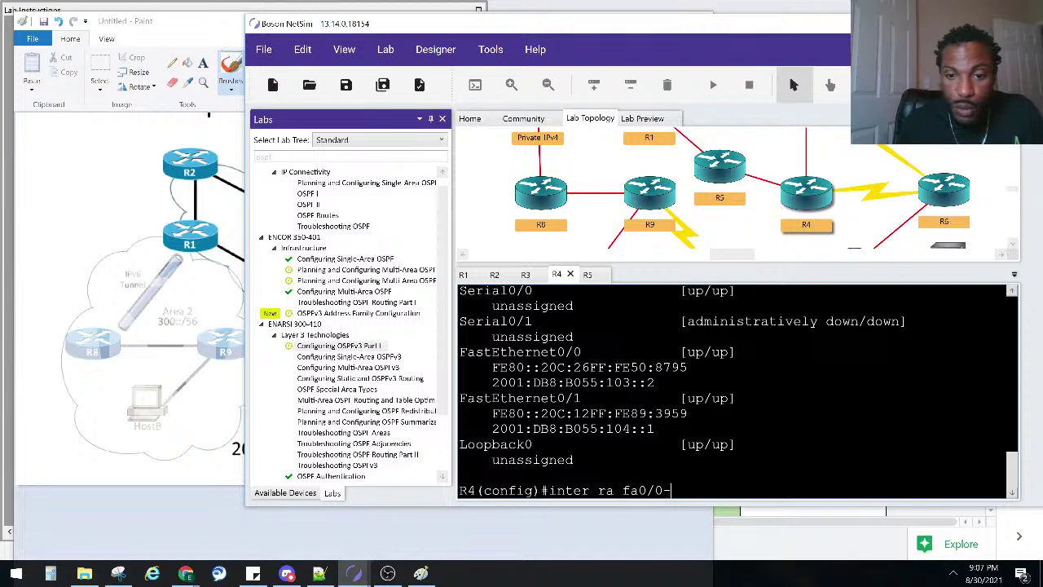
type("-1")
key("Return")
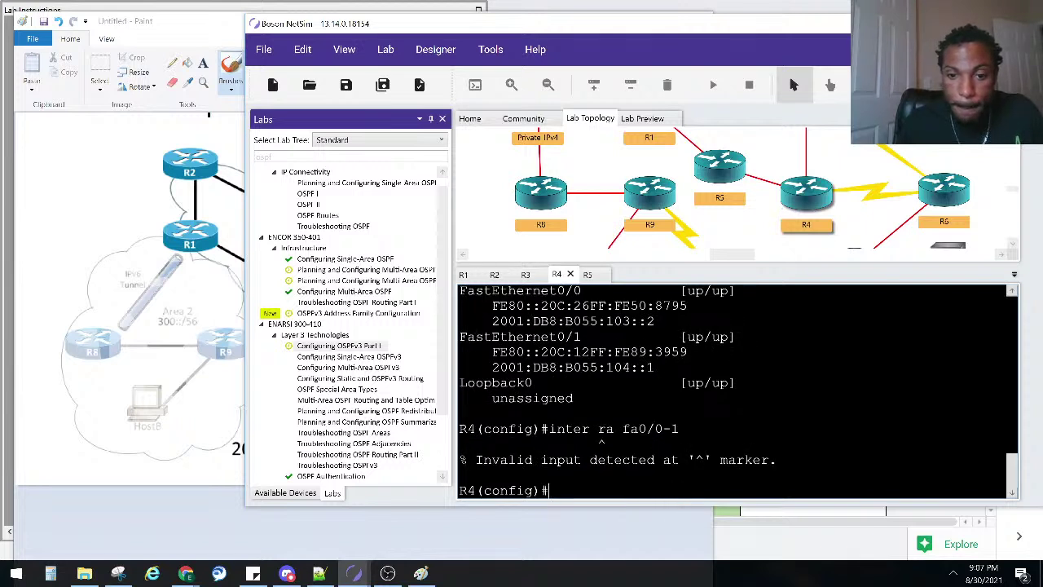
- Try to complete the range keyword of R4's interface command, and list the interface types it accepts
key("Up")
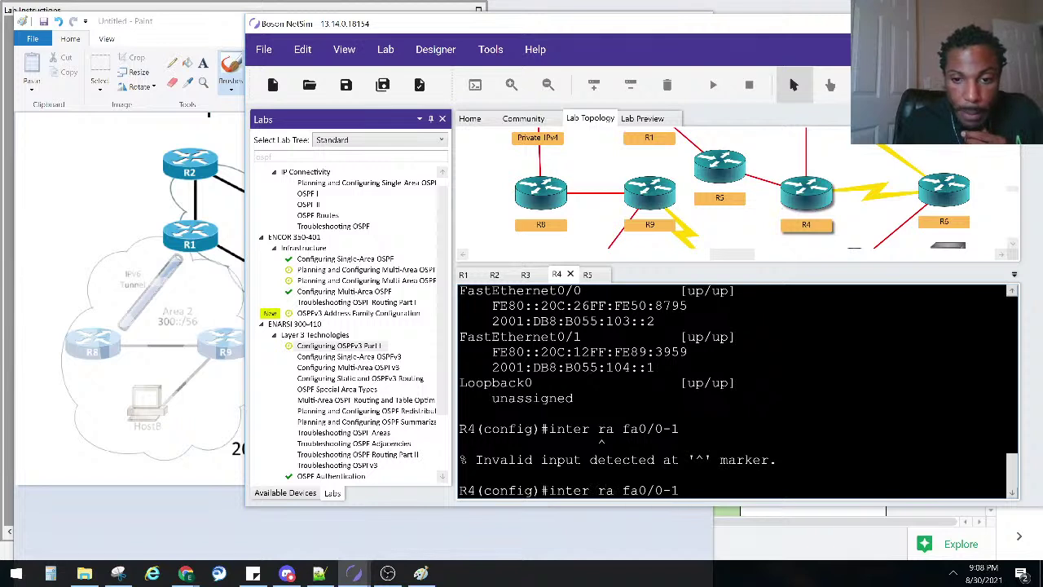
key("BackSpace")
key("BackSpace")
key("BackSpace")
key("BackSpace")
key("BackSpace")
key("BackSpace")
key("BackSpace")
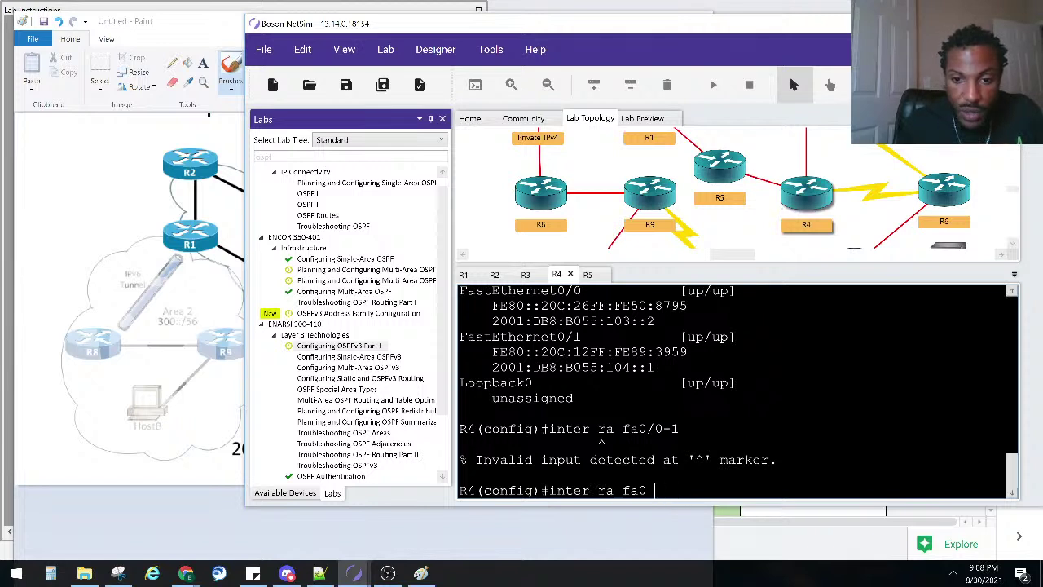
type("n")
key("Tab")
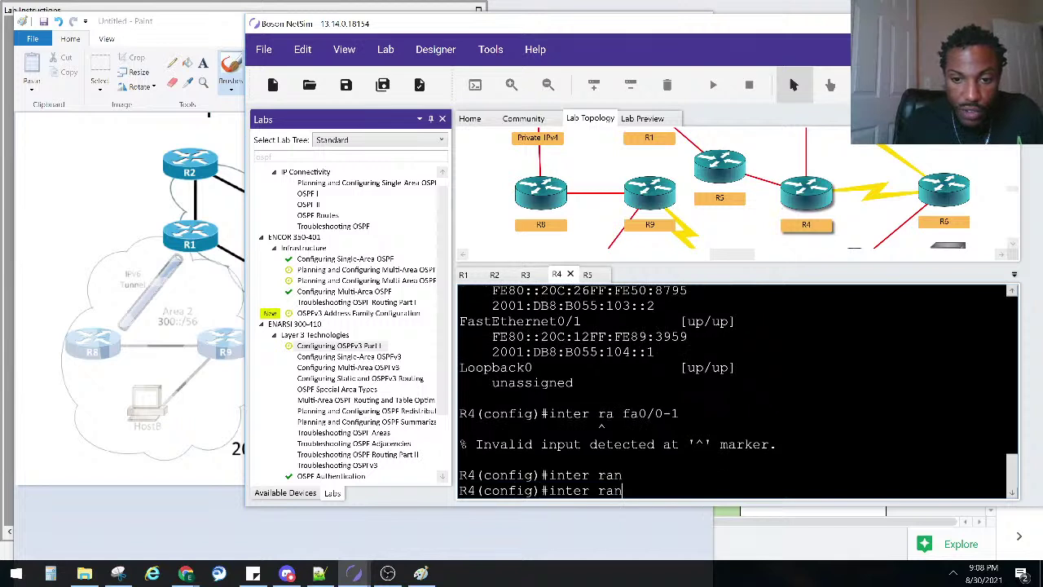
type("g")
key("Tab")
key("BackSpace")
key("BackSpace")
key("BackSpace")
type("?")
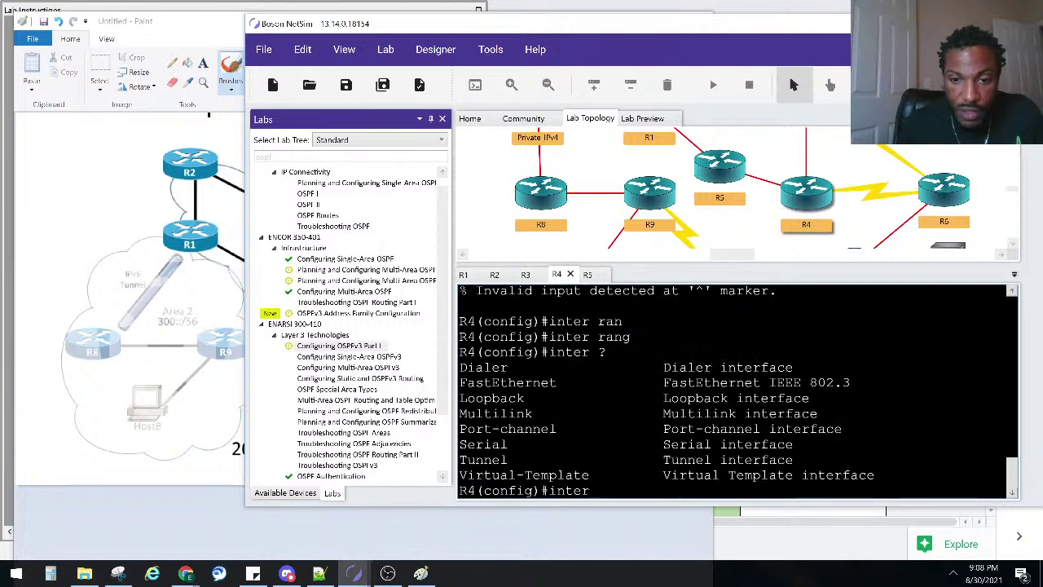
key("BackSpace")
key("BackSpace")
key("BackSpace")
key("BackSpace")
key("BackSpace")
key("BackSpace")
type("in")
key("Tab")
type("r")
key("Tab")
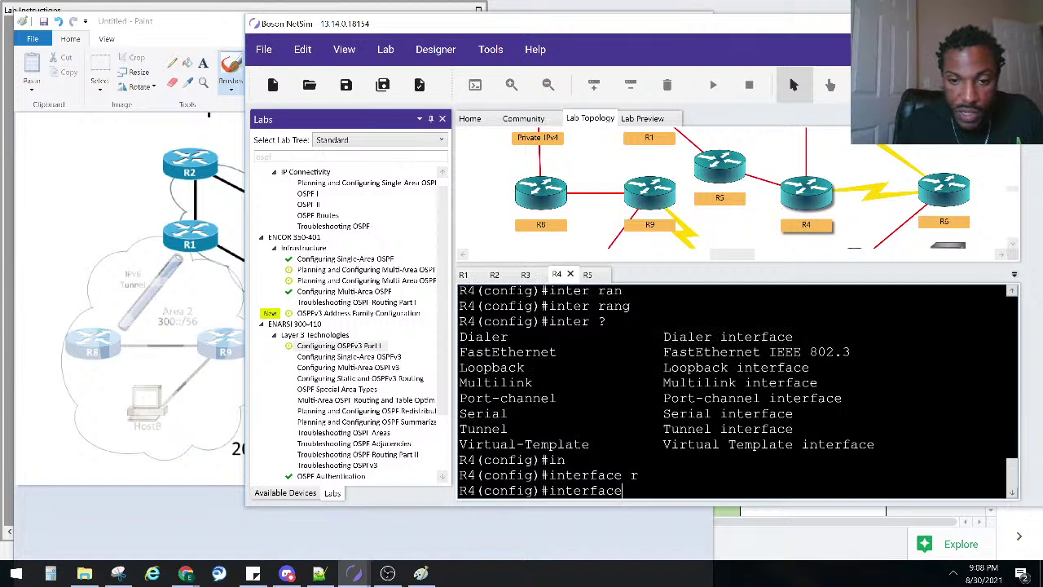
key("BackSpace")
key("BackSpace")
key("BackSpace")
key("BackSpace")
key("BackSpace")
key("BackSpace")
key("BackSpace")
key("BackSpace")
key("BackSpace")
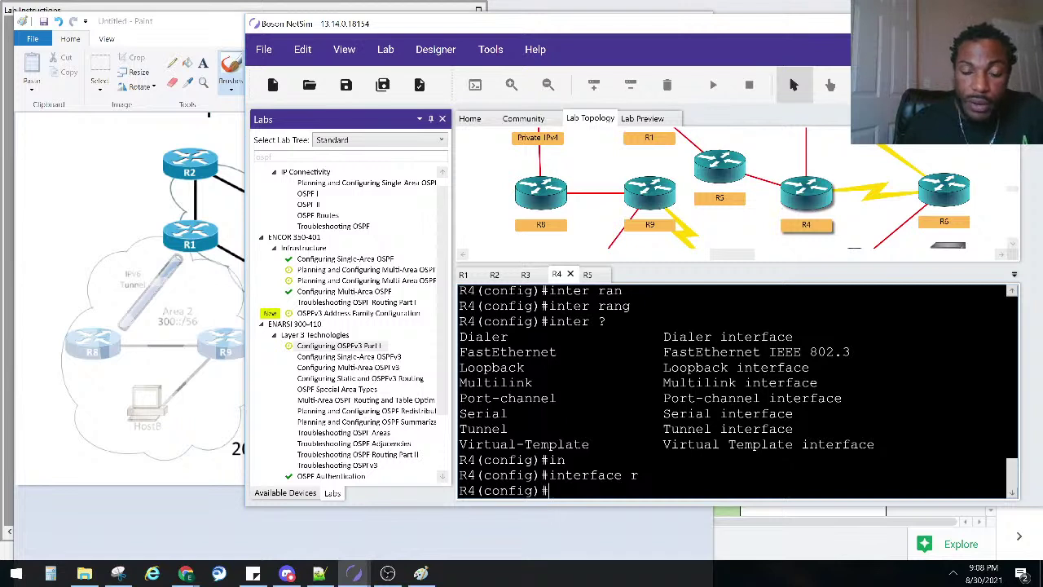
type("r")
key("Return")
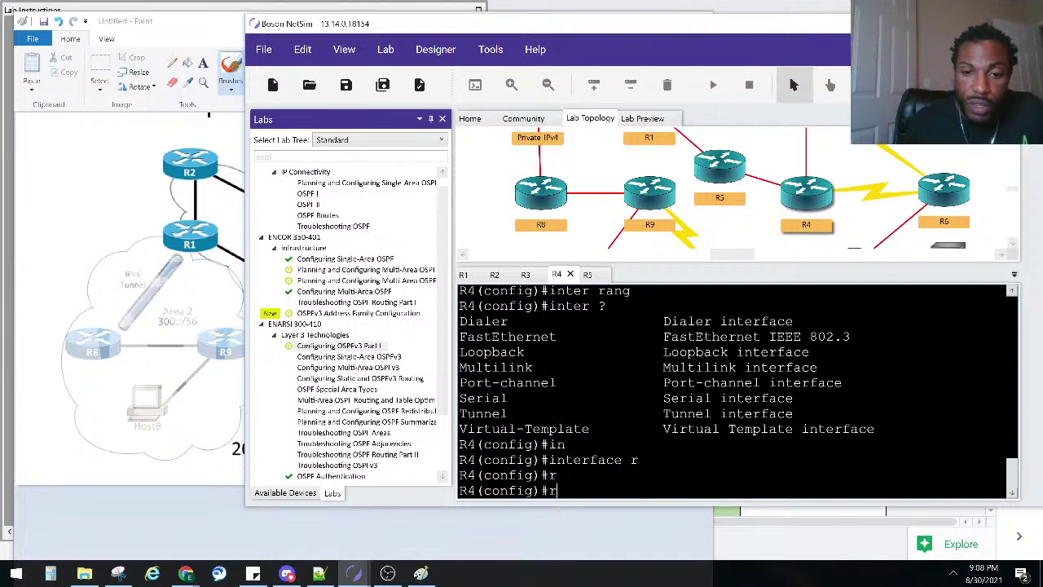
- Enable IPv6 OSPF process 600 in area 0 on R4's FastEthernet 0/0 interface
type("in")
key("Tab")
type("fa")
key("Tab")
type("0/0")
key("Return")
type("ipv")
key("Tab")
type("os")
key("Tab")
type("600 ar")
key("Tab")
type("0")
key("Return")
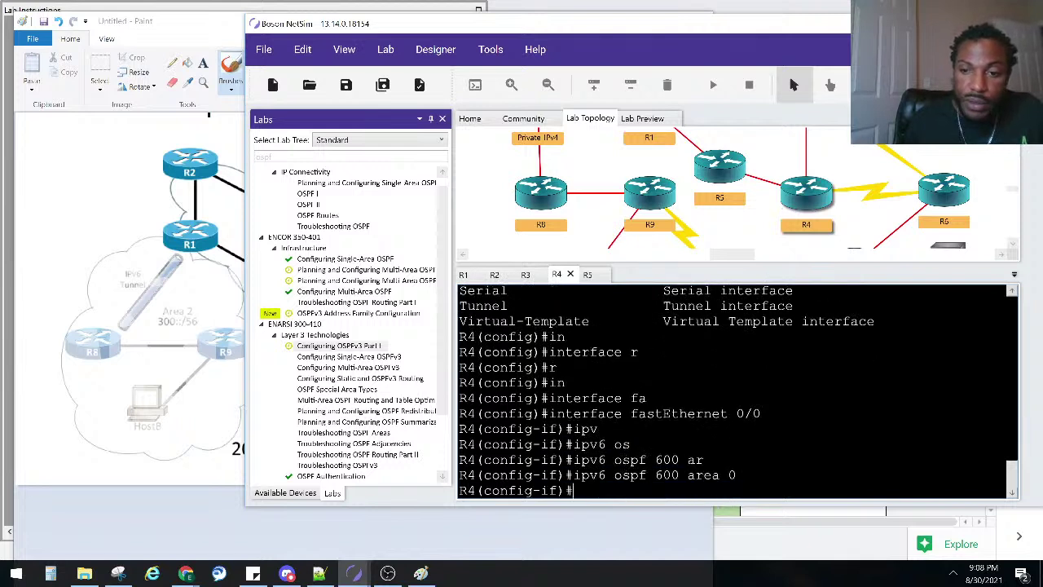
- Enable IPv6 OSPF process 600 in area 0 on R4's FastEthernet 0/1 interface and leave configuration mode
key("Up")
key("Up")
key("BackSpace")
type("1")
key("Return")
type("ipv")
key("Tab")
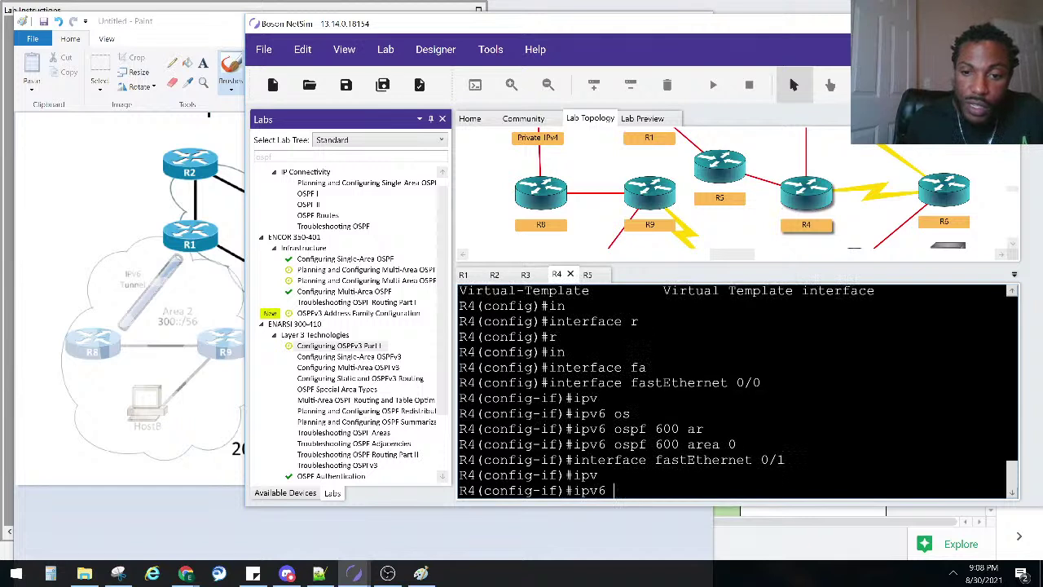
type("os")
key("Tab")
type("600")
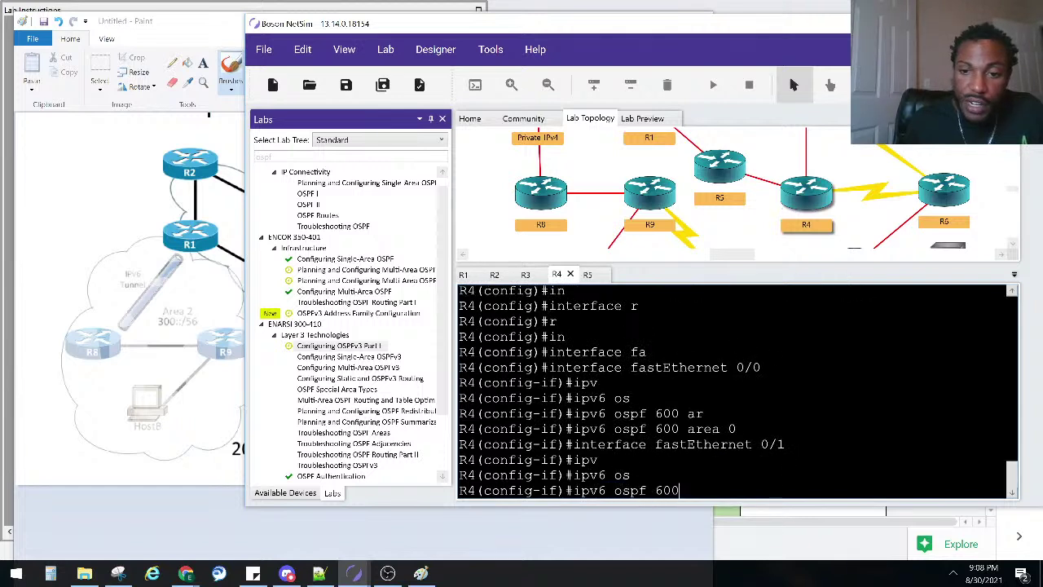
type(" ar")
key("Tab")
type("0")
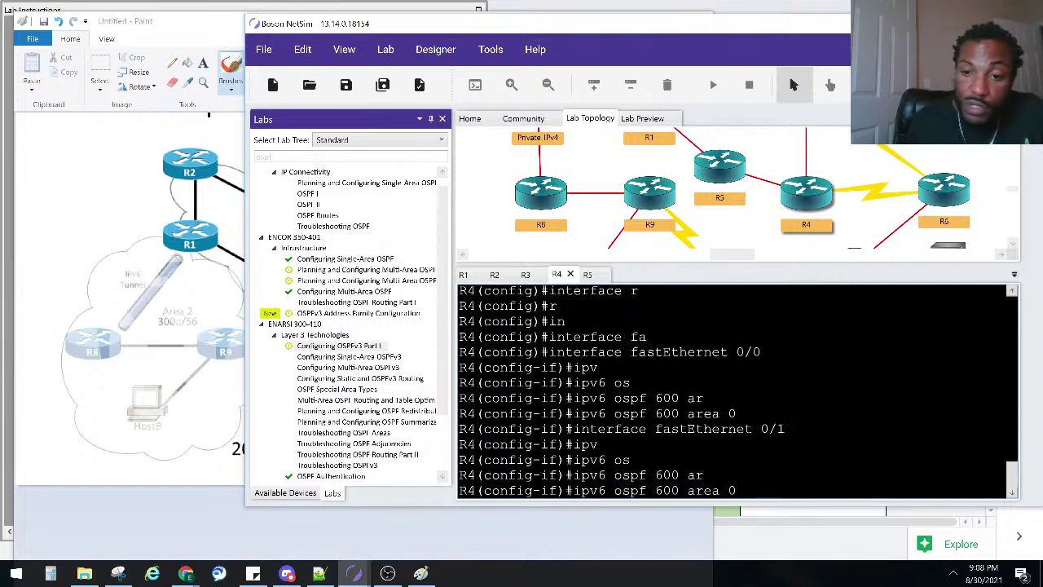
key("Return")
key("ctrl+z")
key("Return")
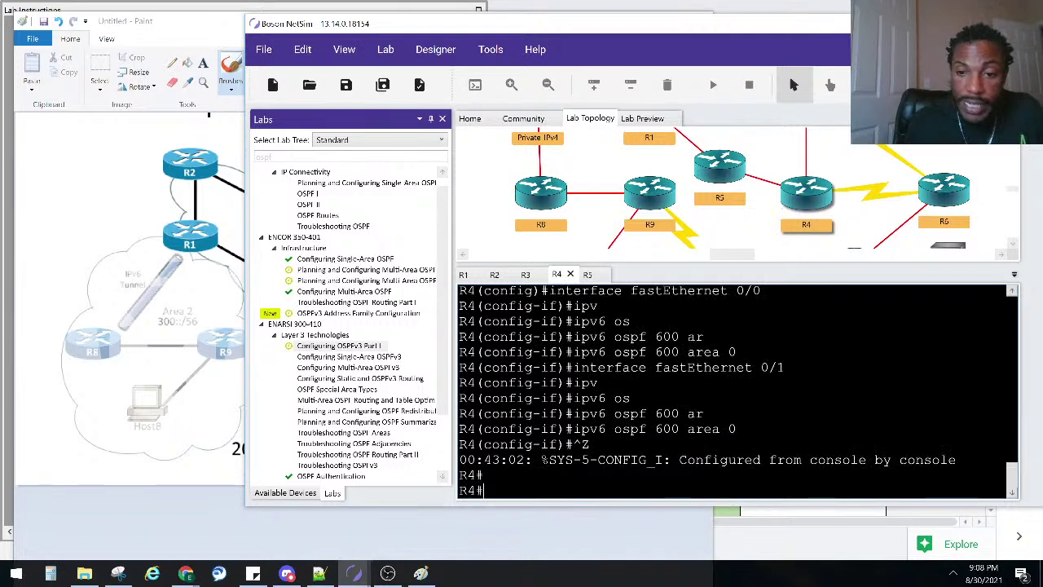
- Mark the R3–R4 adjacency on the topology diagram in Paint, and highlight neighbor 3.3.3.3 in R4's console in Boson NetSim
type("sho ipv")
key("Tab")
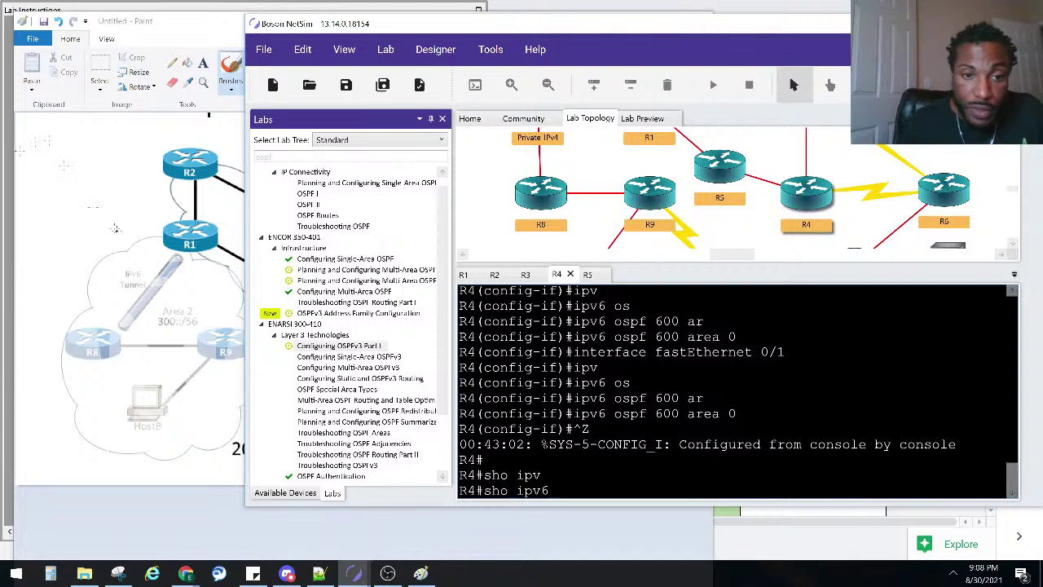
left_click(171, 299)
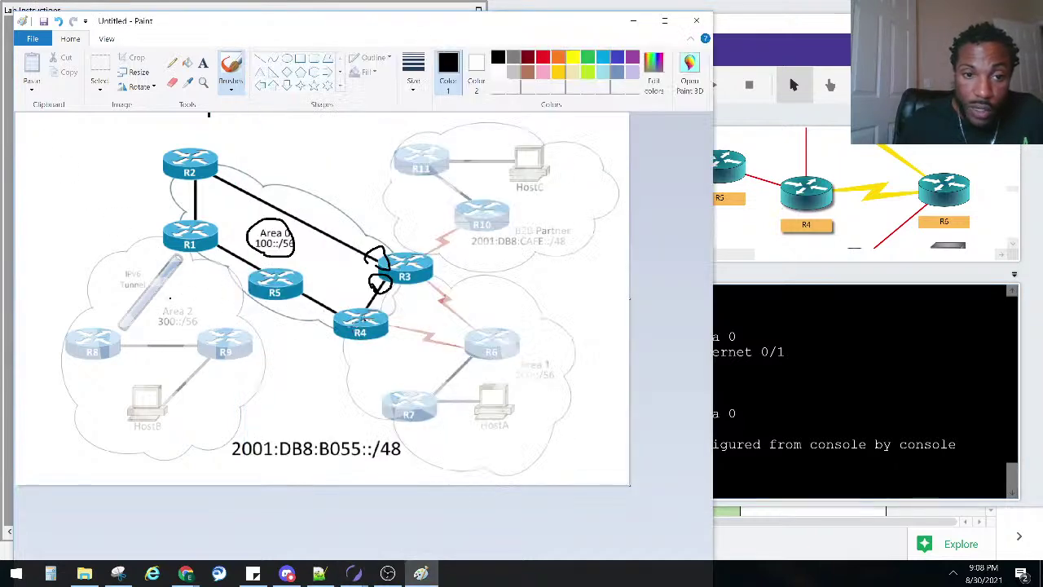
mouse_move(369, 306)
left_mouse_down()
mouse_move(360, 300)
mouse_move(364, 311)
mouse_move(419, 302)
mouse_move(421, 290)
mouse_move(431, 298)
mouse_move(394, 323)
left_mouse_up()
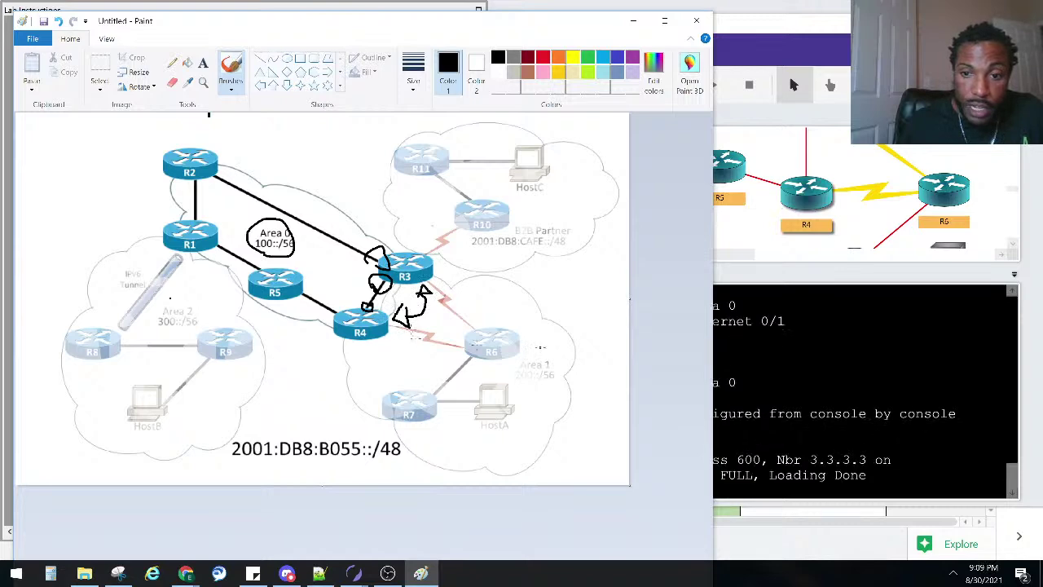
left_click(882, 475)
left_click_drag(871, 461, 808, 461)
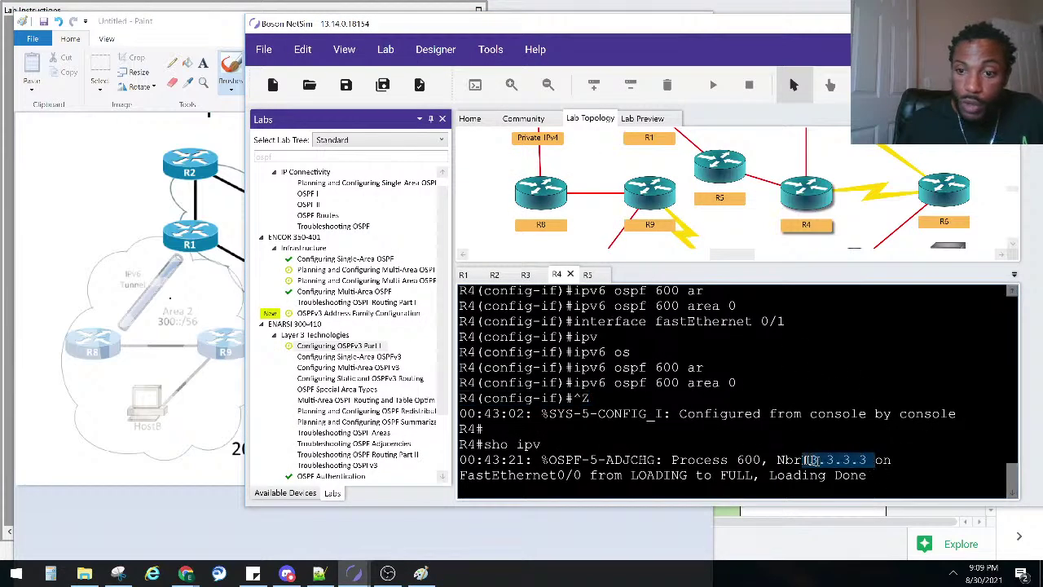
- Switch to Paint and draw an annotation along the path from R4 through R5 to R1 on the topology diagram
left_click(134, 355)
mouse_move(422, 294)
left_mouse_down()
mouse_move(368, 259)
mouse_move(420, 295)
left_mouse_up()
key("ctrl+z")
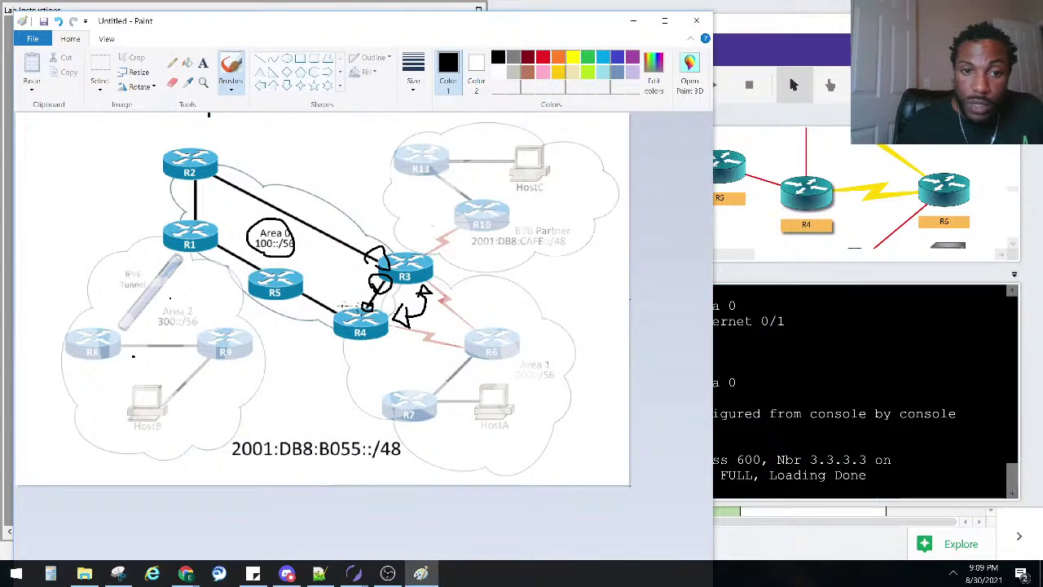
mouse_move(333, 303)
left_mouse_down()
mouse_move(299, 285)
mouse_move(295, 300)
mouse_move(313, 296)
mouse_move(310, 287)
left_mouse_up()
mouse_move(257, 261)
left_mouse_down()
mouse_move(262, 272)
mouse_move(255, 269)
left_mouse_up()
mouse_move(274, 308)
left_mouse_down()
mouse_move(272, 319)
mouse_move(318, 323)
mouse_move(245, 311)
mouse_move(200, 254)
mouse_move(225, 266)
mouse_move(200, 269)
left_mouse_up()
left_click_drag(315, 318, 321, 328)
- Switch to Boson NetSim, open R5's console and enter global configuration mode
left_click(862, 399)
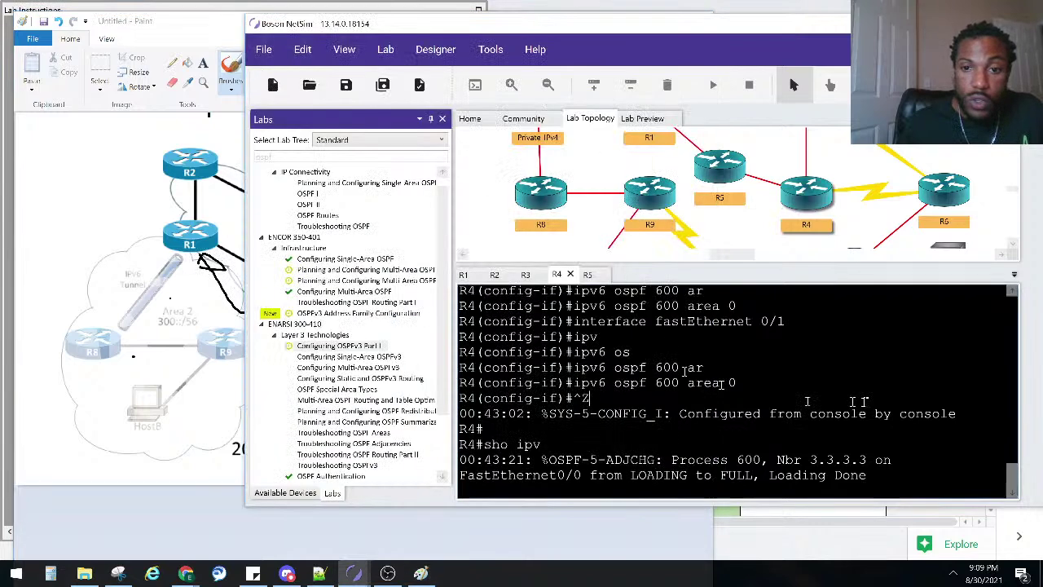
double_click(736, 189)
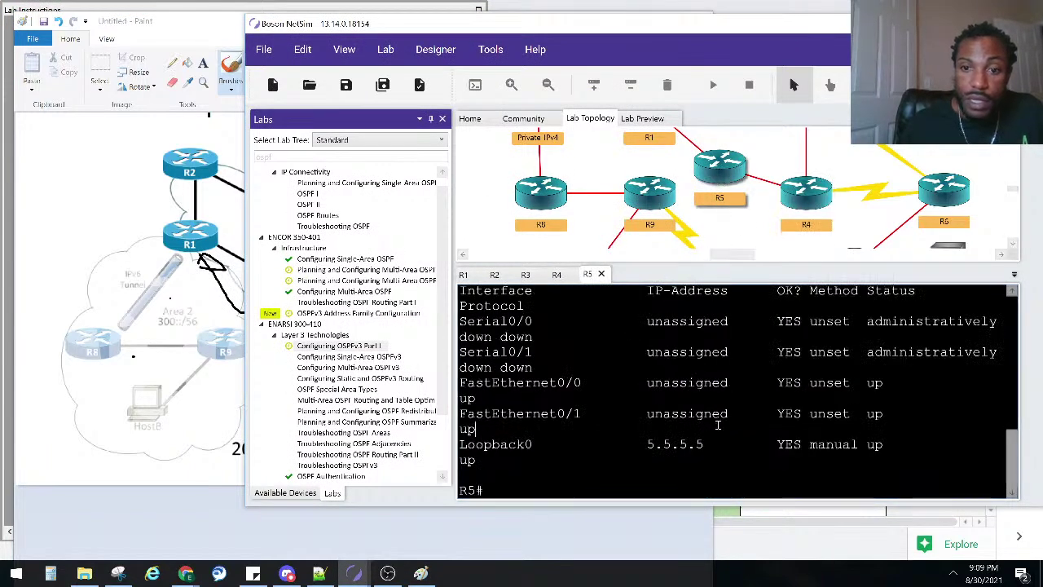
key("Return")
key("Return")
key("Return")
type("conf")
key("Tab")
type("t")
key("Tab")
key("Return")
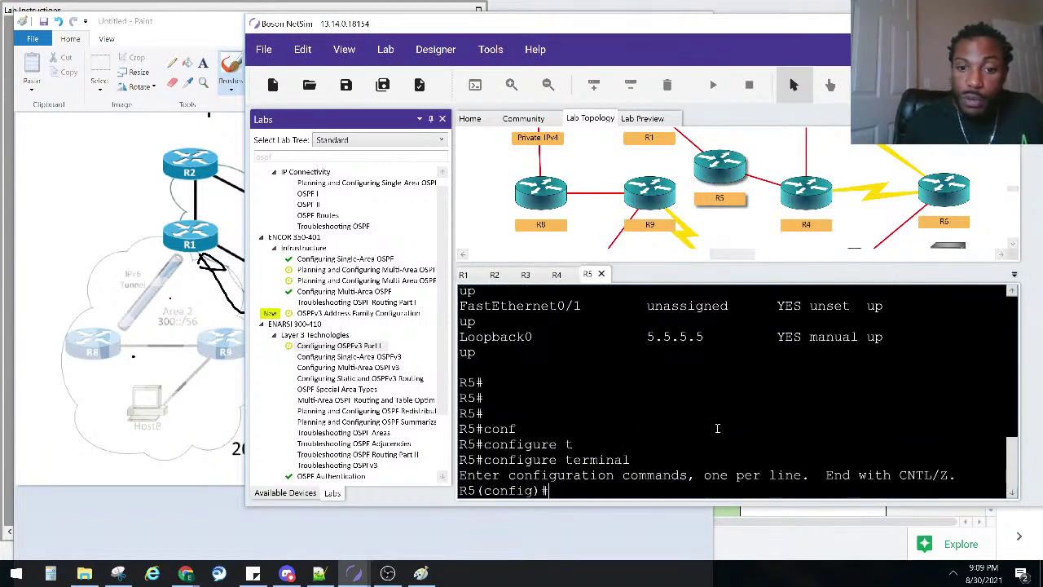
- Start OSPFv3 routing process 600 on R5 and return to global configuration mode
type("rou")
key("Tab")
type("r os")
key("Tab")
type("3 ")
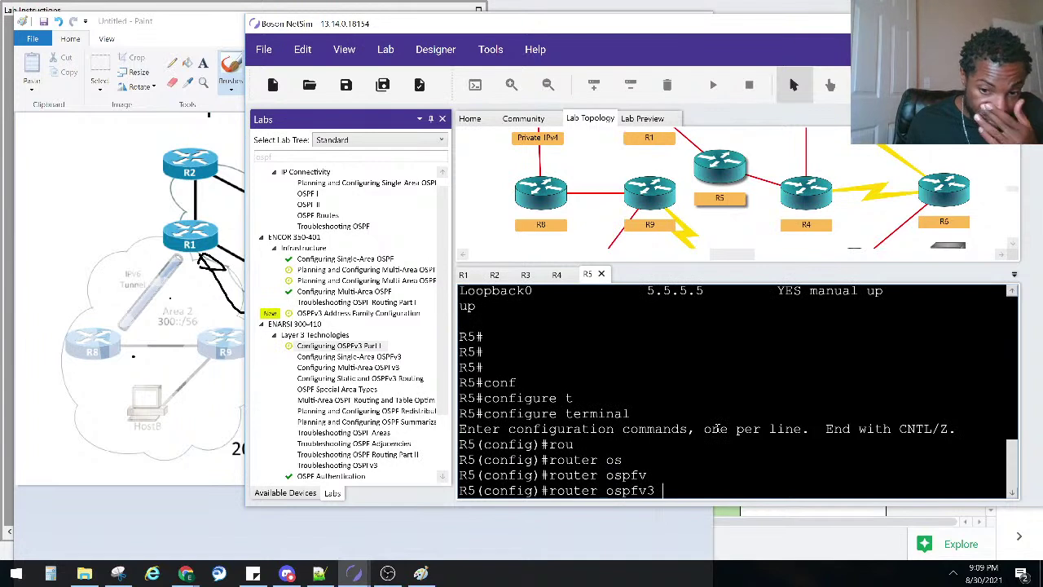
type("600")
key("Return")
type("ipv")
key("Tab")
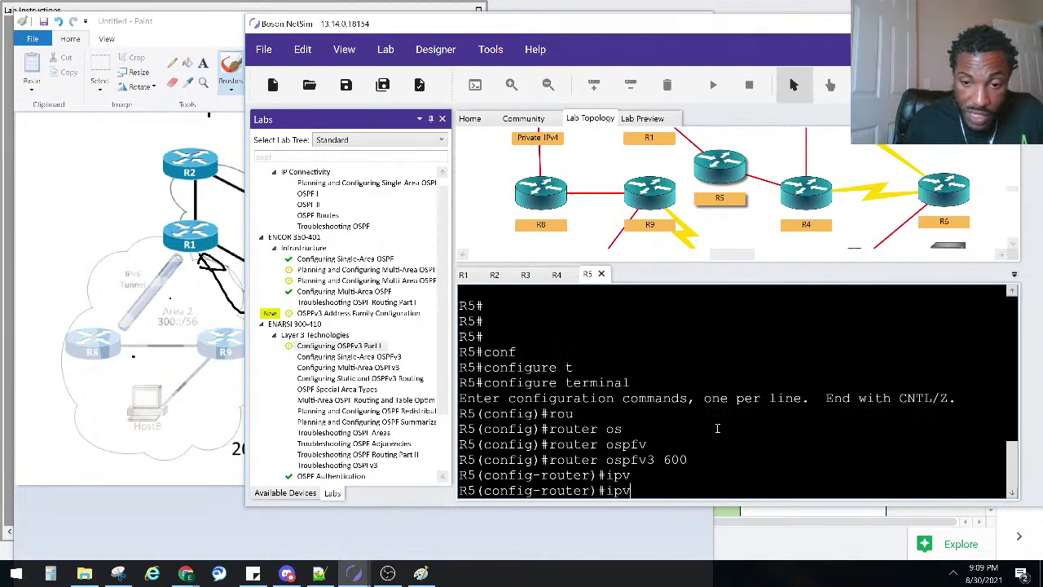
key("BackSpace")
key("BackSpace")
type("exit")
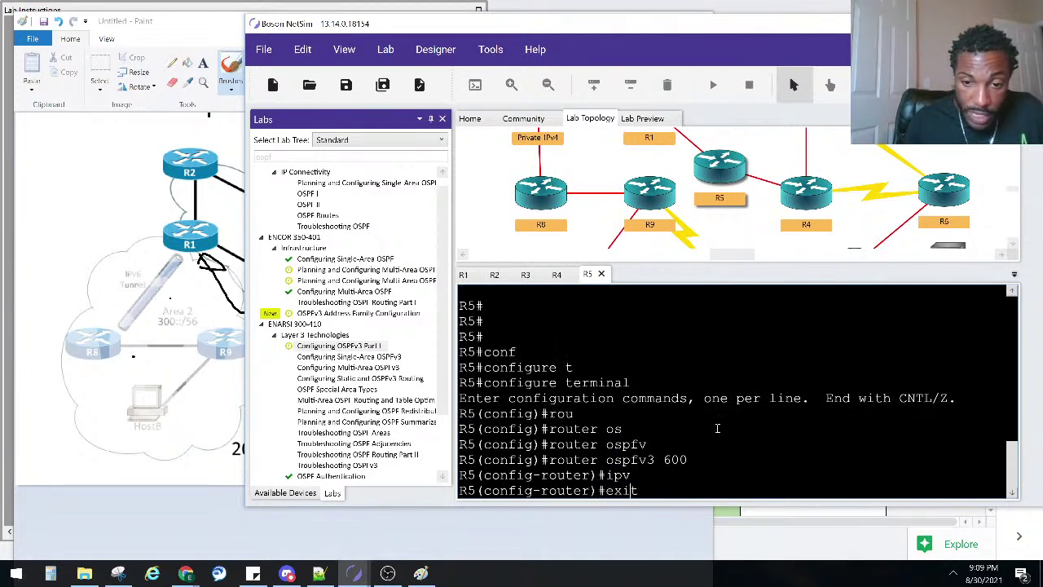
key("Return")
type("in")
key("Tab")
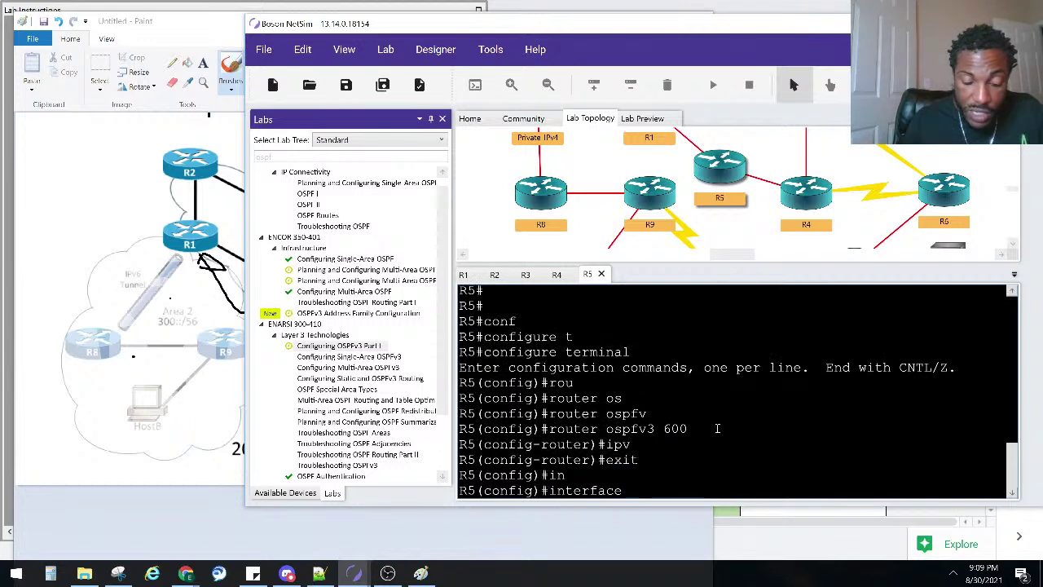
key("BackSpace")
key("BackSpace")
key("BackSpace")
key("BackSpace")
key("BackSpace")
key("BackSpace")
key("BackSpace")
key("BackSpace")
key("BackSpace")
- Leave configuration mode on R5 and display its brief IPv6 interface list
key("ctrl+z")
type("sho ipv")
key("Tab")
type("in")
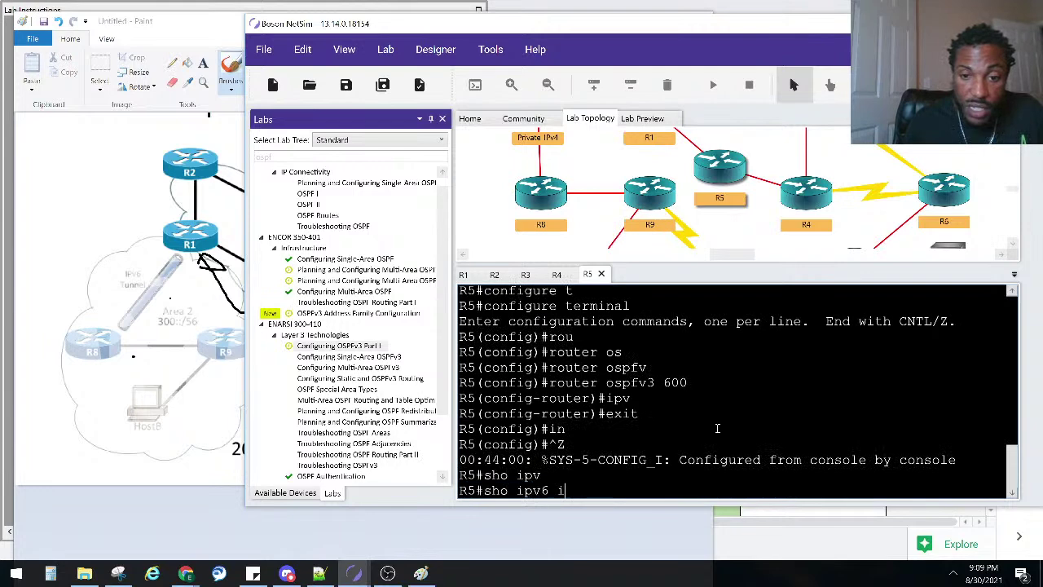
key("Tab")
type("vb")
key("BackSpace")
key("BackSpace")
type("b")
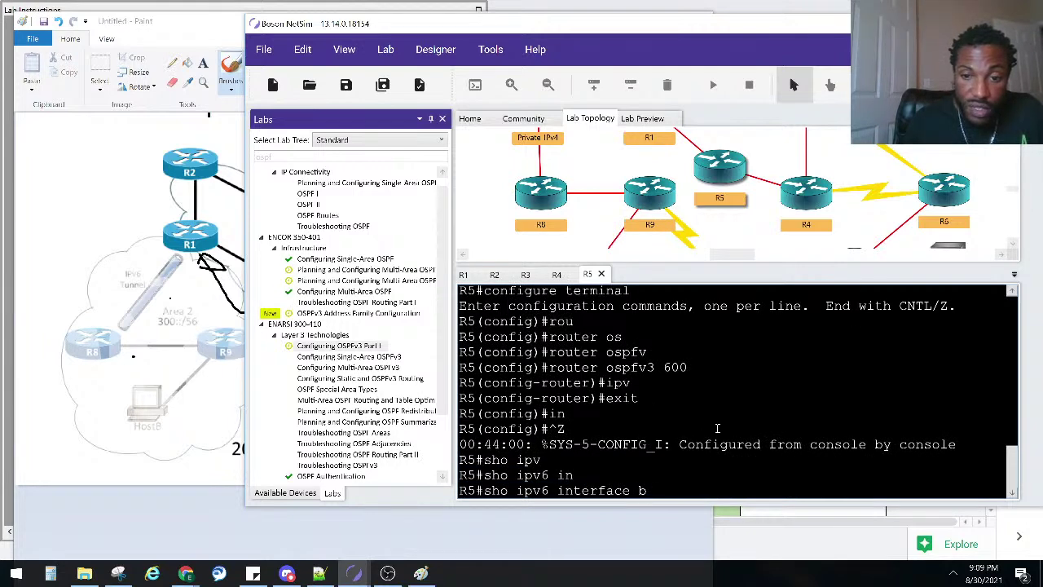
key("Return")
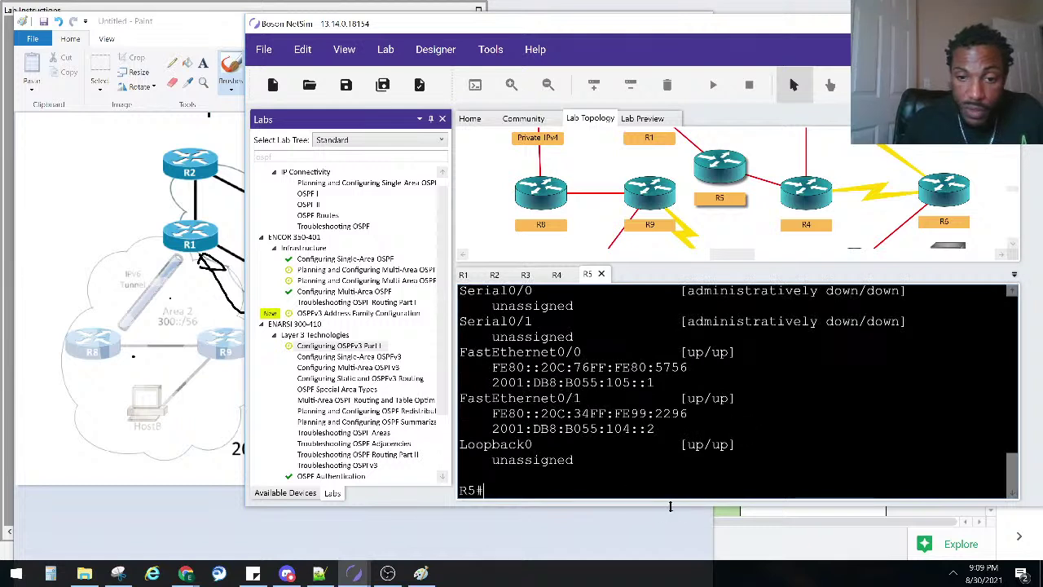
- Enter global configuration mode on R5 and try to complete the range keyword of the interface command
type("conf")
key("Tab")
type("t")
key("Tab")
key("Return")
type("in")
key("Tab")
type("ra")
key("Tab")
key("BackSpace")
key("BackSpace")
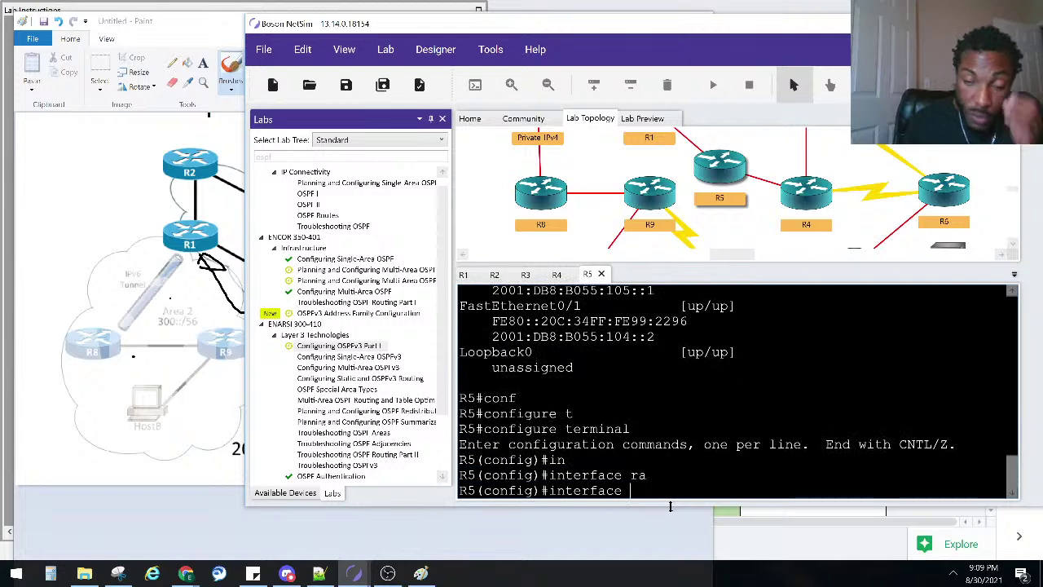
- Enable IPv6 OSPF process 600 in area 0 on R5's FastEthernet 0/1 interface
type("fa0/1")
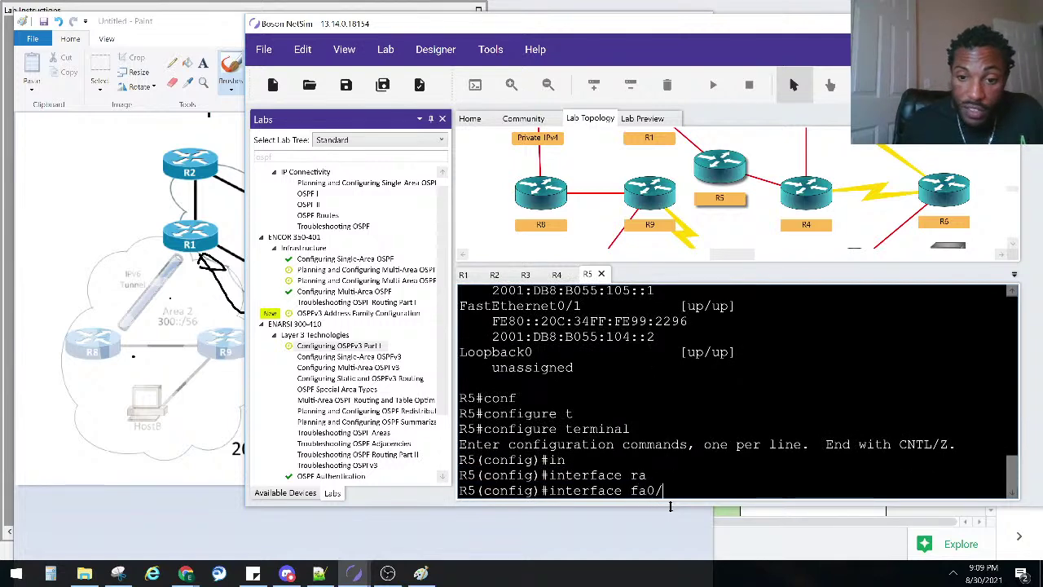
key("Return")
type("ipv")
key("Tab")
type("6 ")
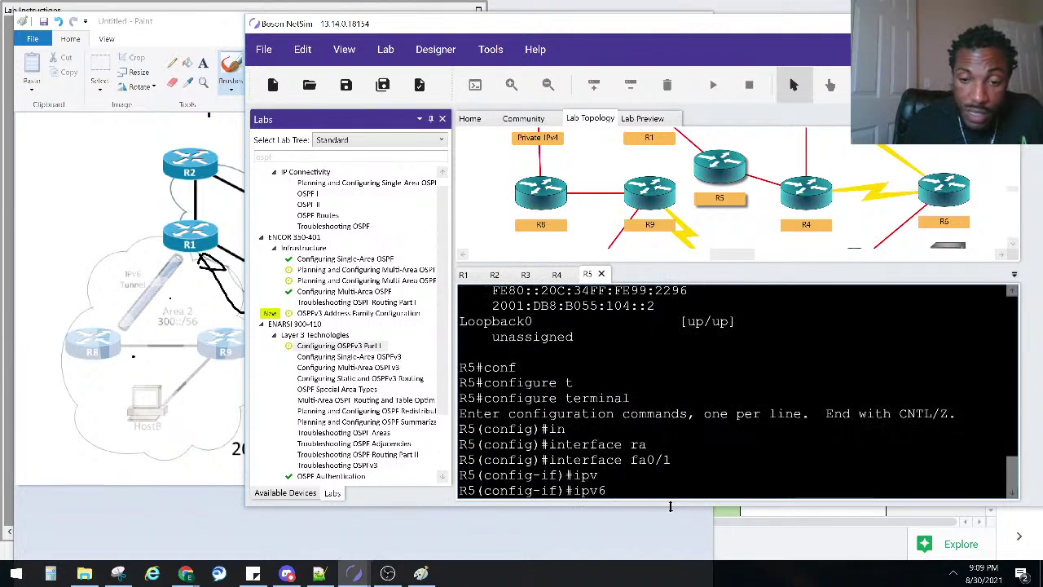
type("ospf 600")
key("Tab")
type("600 a")
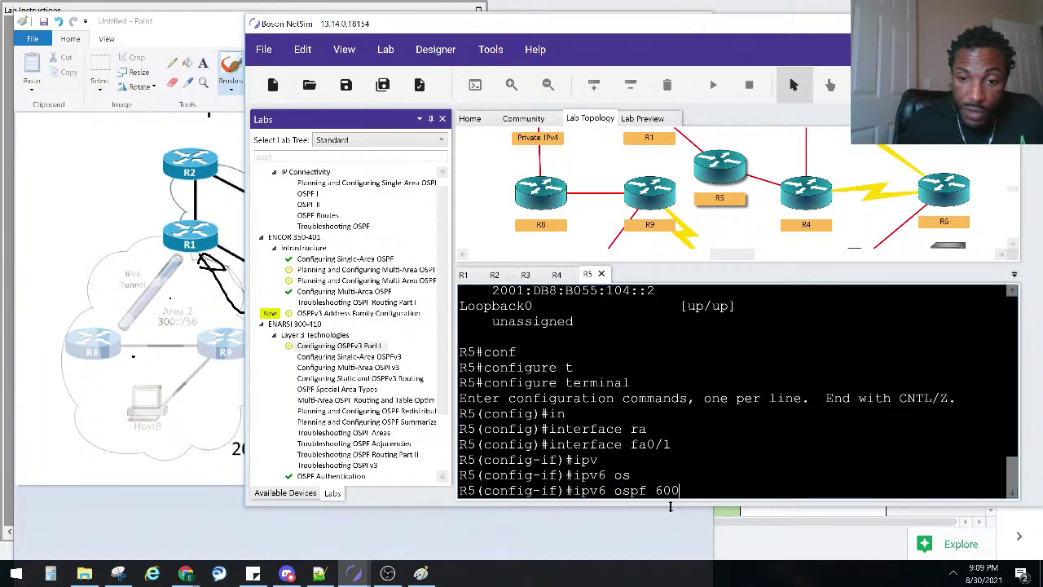
key("Tab")
type("0")
key("Return")
- Enter R5's FastEthernet 0/0 interface and try to assign IPv6 OSPF process 600 with the area keyword entered as "ara0"
type("inter fa0/0")
key("Return")
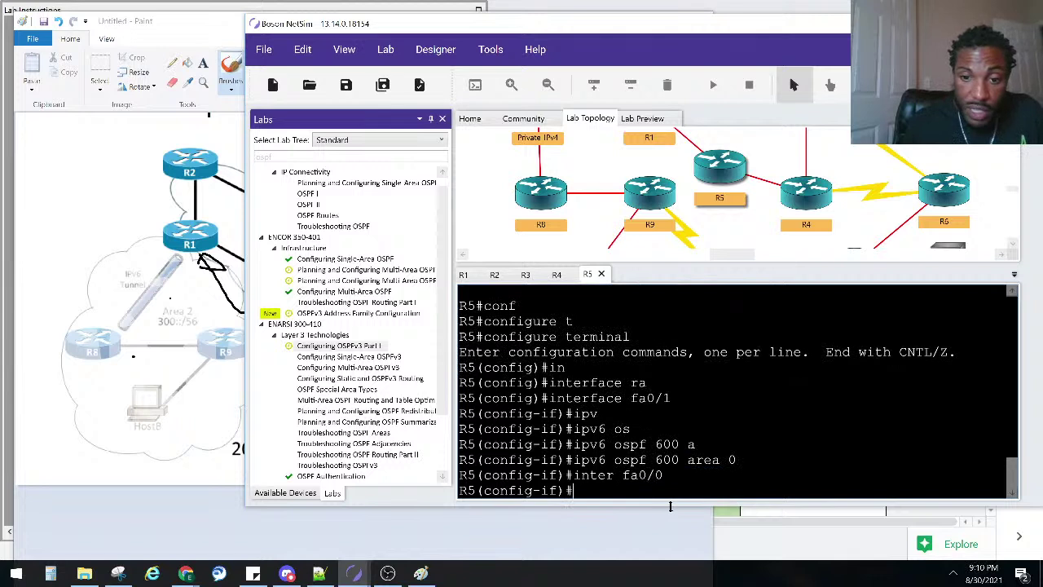
type("ipv6 o")
key("Tab")
type("os")
key("Tab")
type("600 ara")
key("Tab")
type("0")
key("Return")
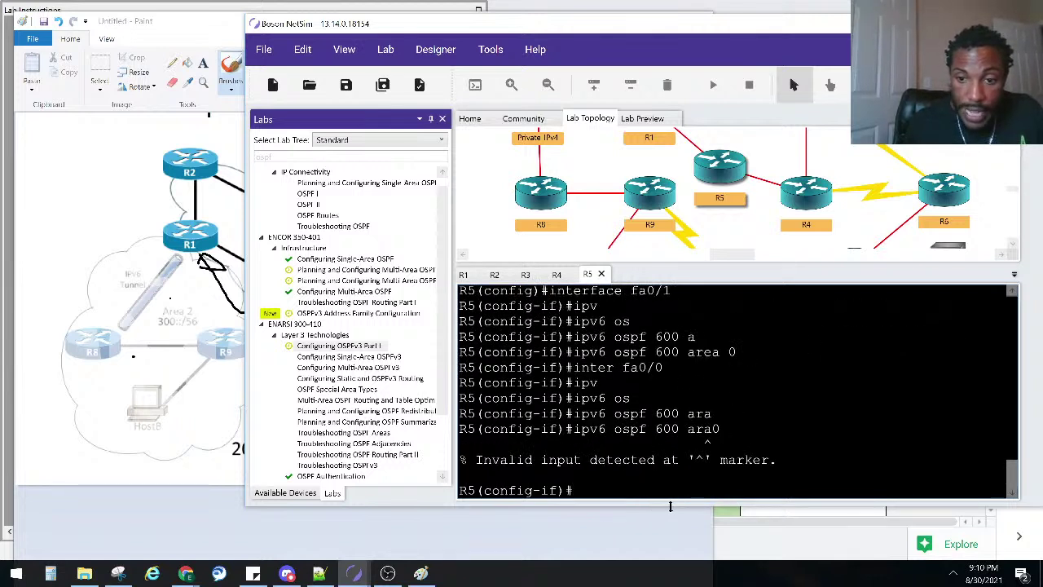
- Correct the command to enable IPv6 OSPF process 600 in area 0 on R5's FastEthernet 0/0, and leave configuration mode
key("Up")
key("BackSpace")
key("BackSpace")
type("e")
key("Tab")
type("0")
key("Return")
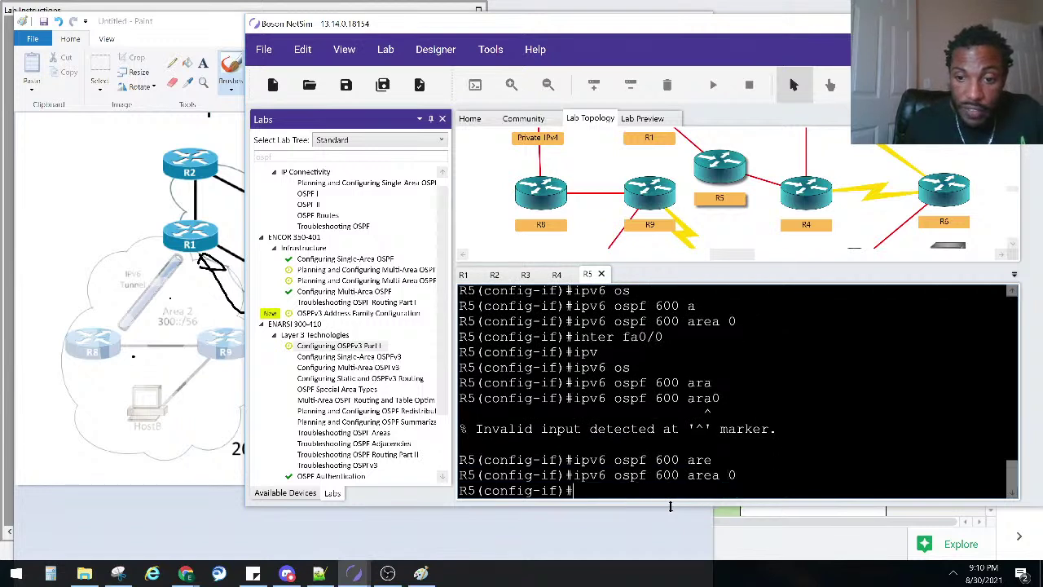
key("ctrl+z")
key("Return")
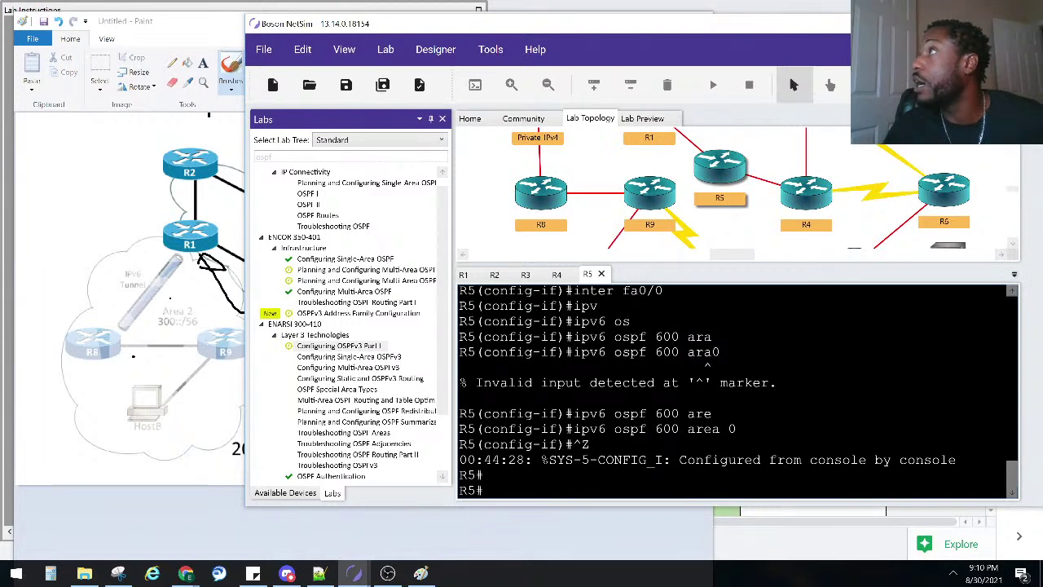
- Highlight neighbors 4.4.4.4 and 1.1.1.1 in R5's adjacency messages, and circle R1 on the topology diagram in Paint
key("alt+Tab")
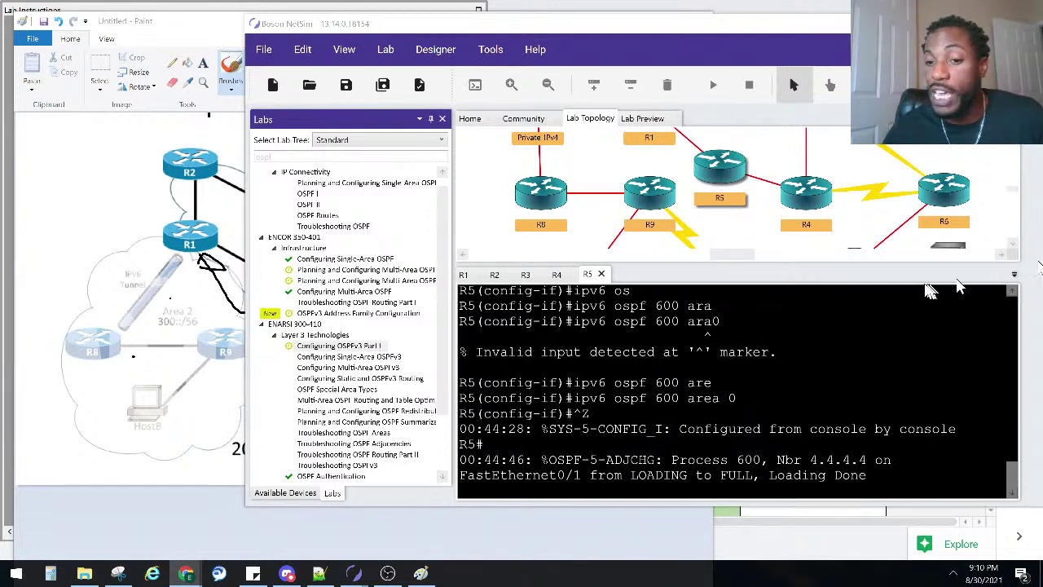
double_click(828, 460)
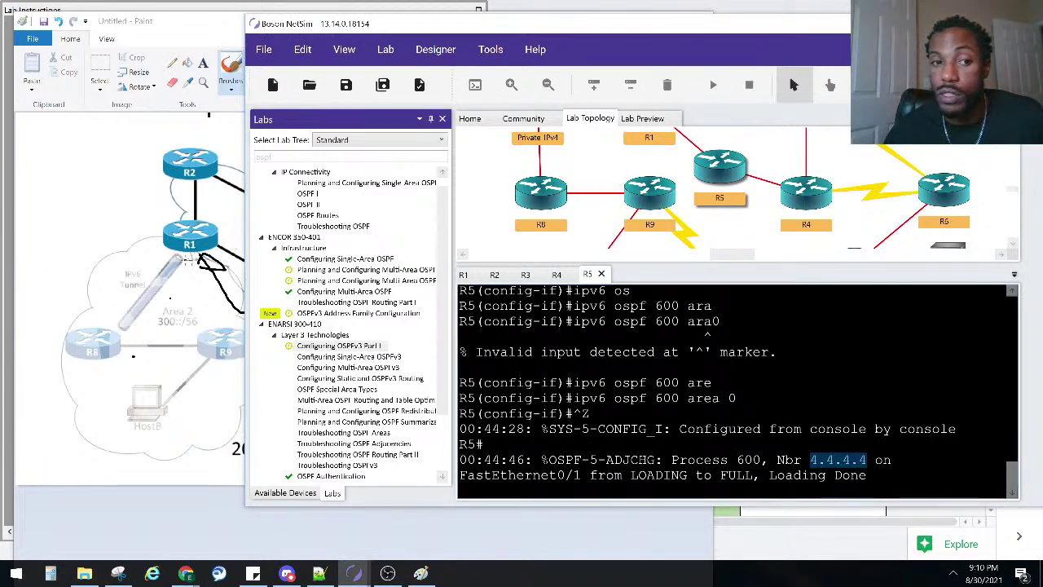
left_click(186, 259)
left_click_drag(356, 336, 405, 343)
left_click_drag(398, 303, 326, 330)
mouse_move(181, 214)
left_mouse_down()
mouse_move(155, 245)
mouse_move(232, 260)
mouse_move(167, 238)
left_mouse_up()
left_click(865, 461)
left_click_drag(867, 461, 809, 459)
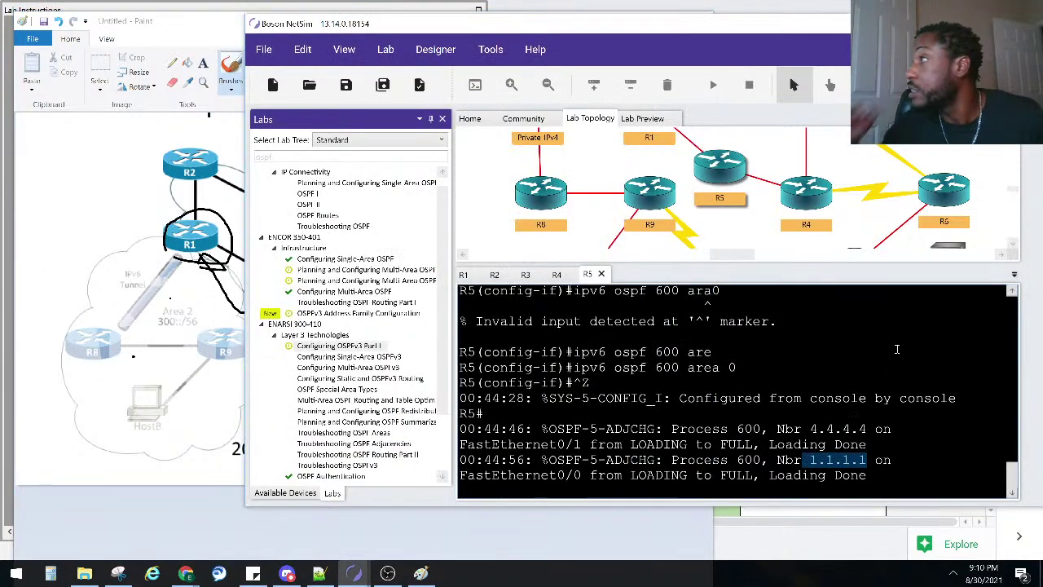
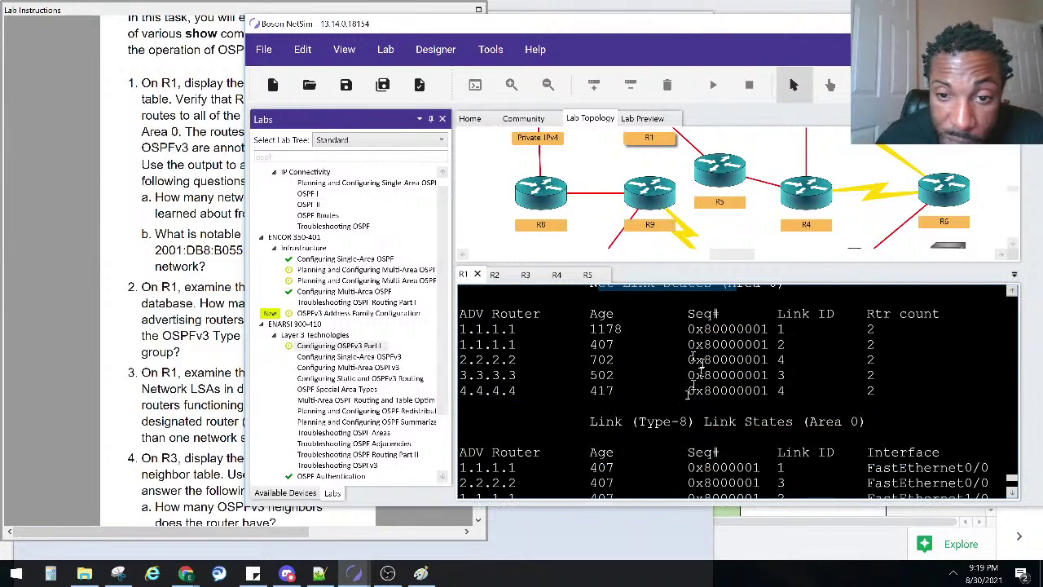
- Examine the Area 0 Net Link States in R1's OSPFv3 database against lab question 3, highlighting advertising router 1.1.1.1
scroll(691, 383, "up", 2)
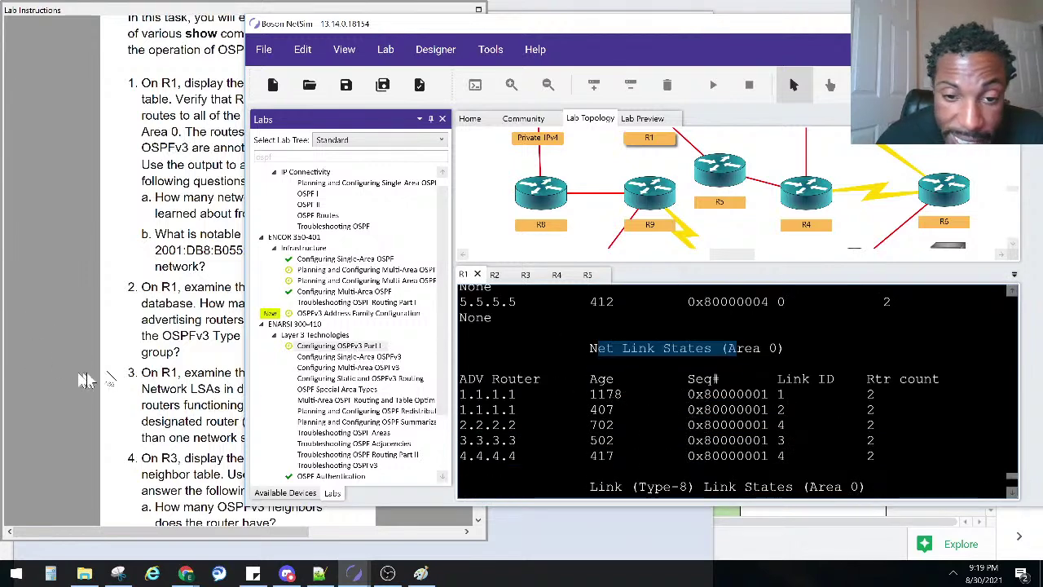
left_click(109, 384)
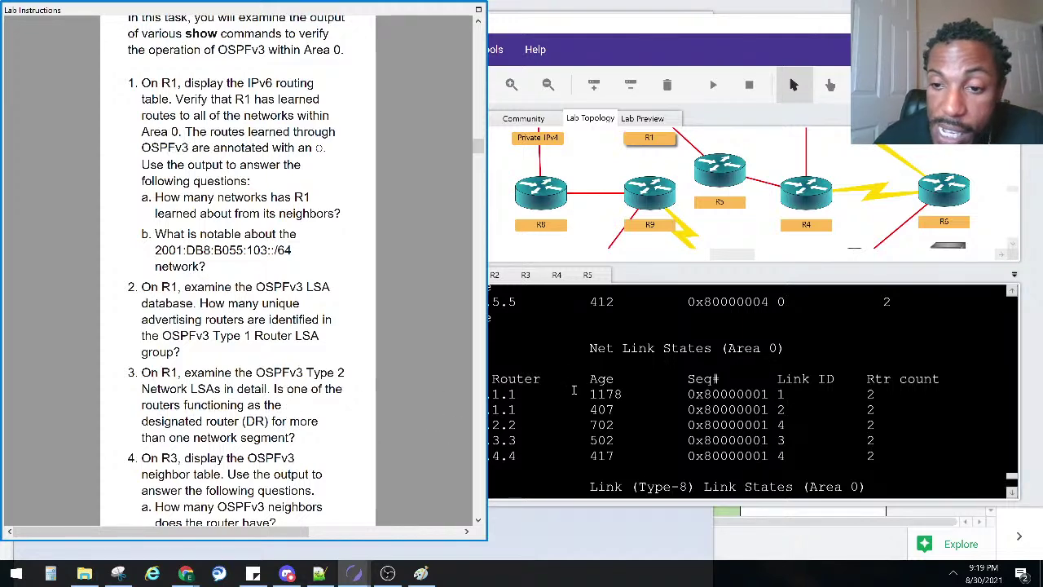
left_click(574, 390)
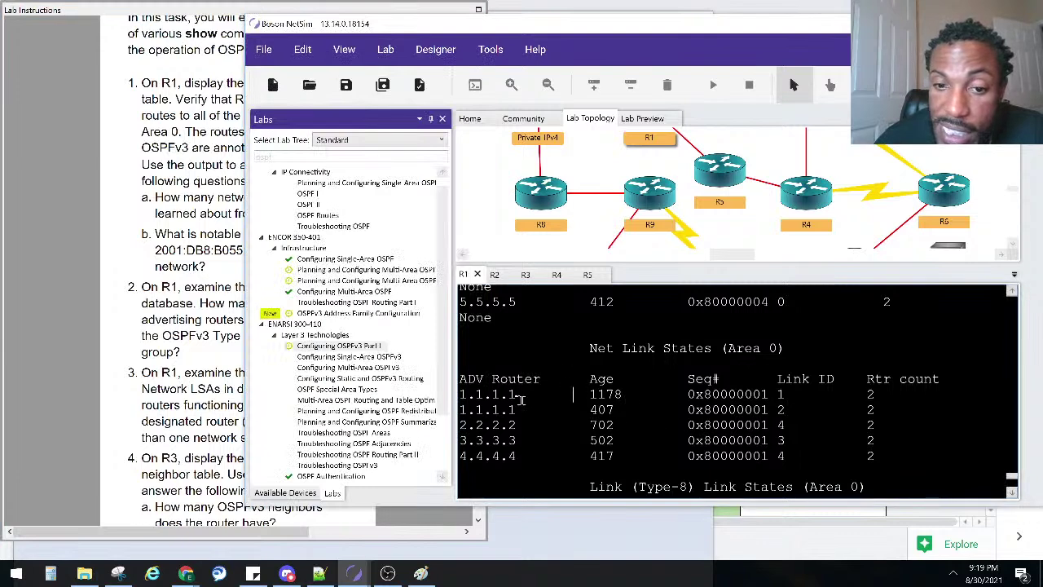
left_click_drag(519, 394, 486, 393)
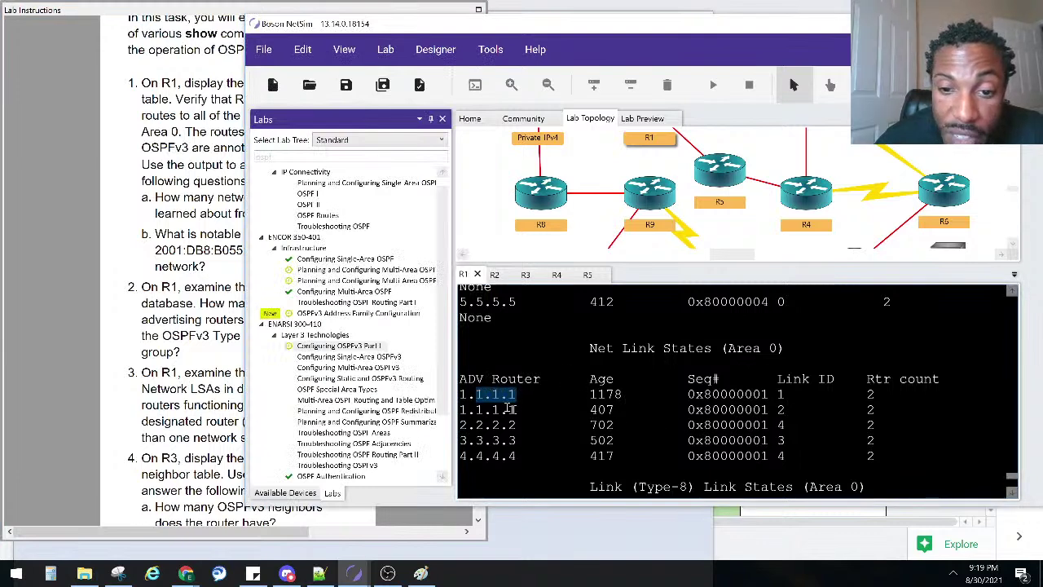
- Compare the Net Link States entries advertised by 1.1.1.1 on R1, highlighting the second entry and its link ID 2
left_click_drag(532, 424, 496, 414)
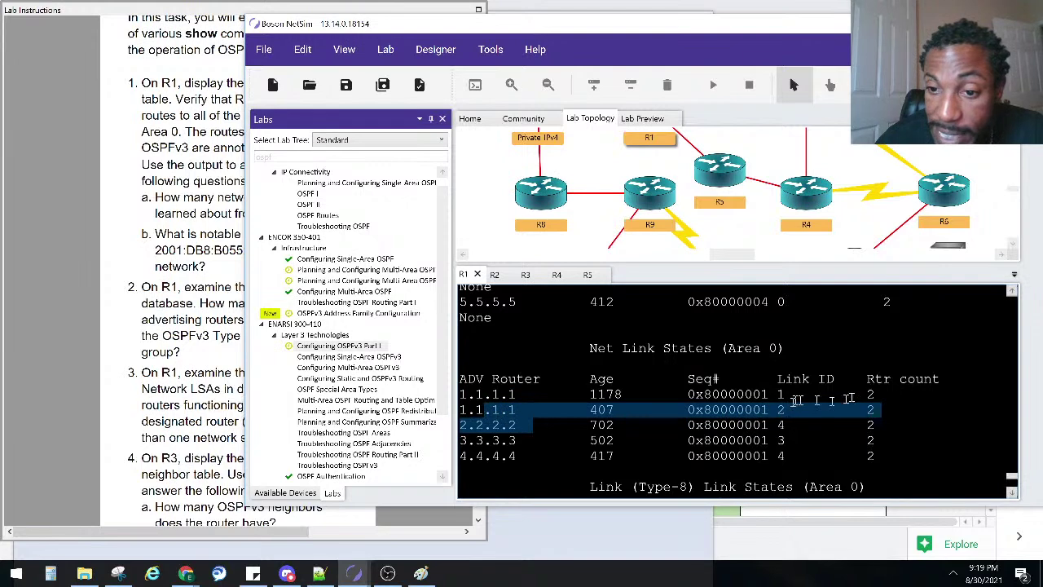
left_click_drag(786, 394, 769, 394)
left_click(787, 414)
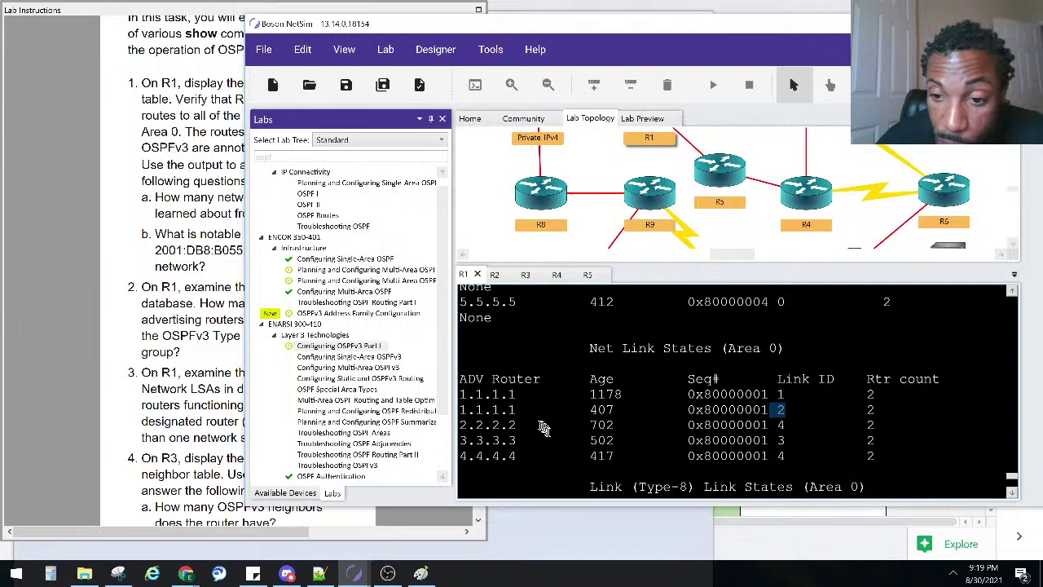
scroll(738, 391, "down", 2)
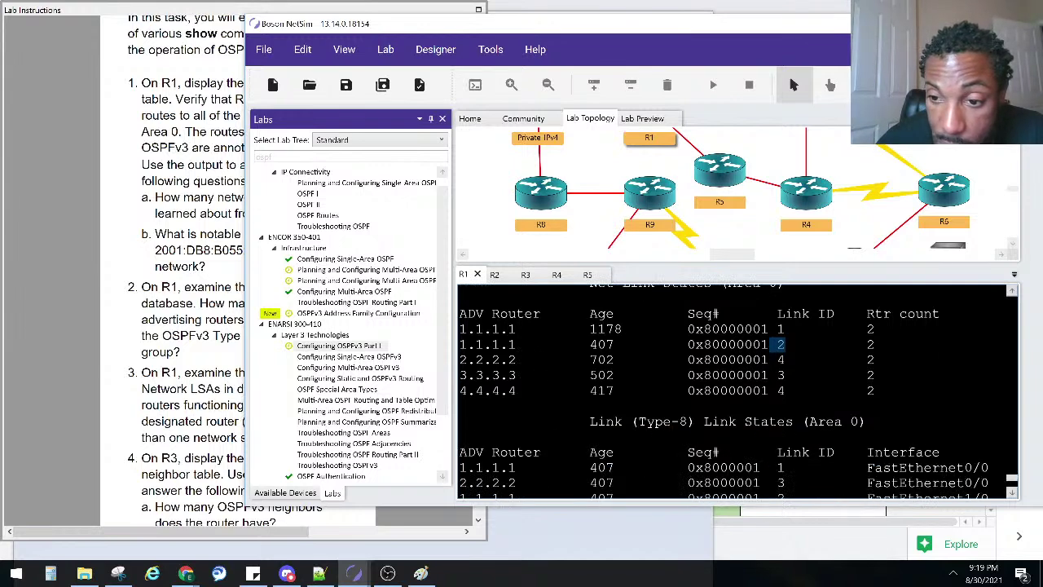
scroll(738, 391, "up", 2)
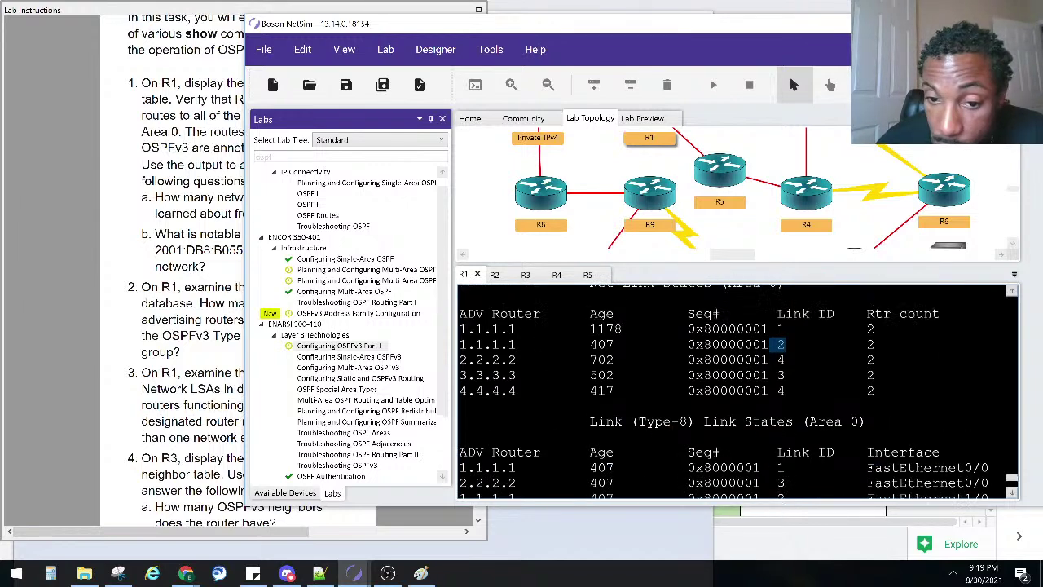
- Find the solution command for the Type 2 Network LSA question in the lab instructions, and widen the instructions window
left_click(152, 375)
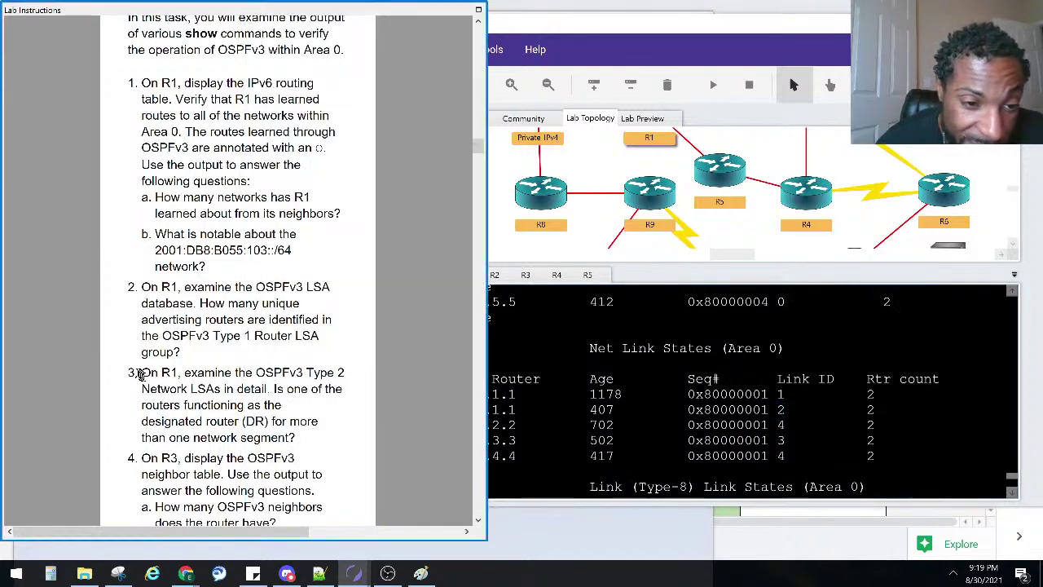
scroll(240, 389, "down", 15)
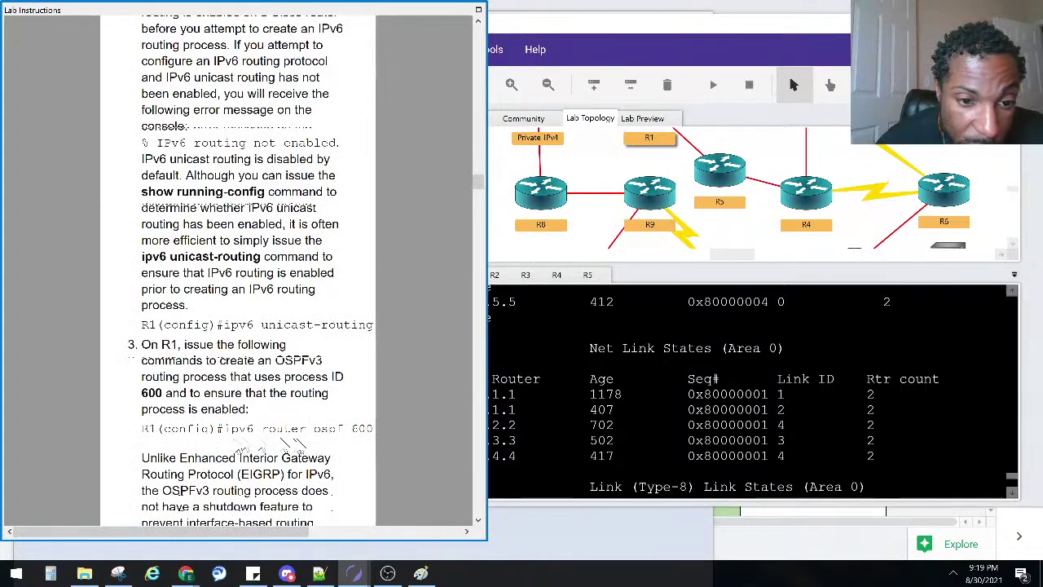
scroll(204, 359, "down", 10)
scroll(233, 347, "down", 15)
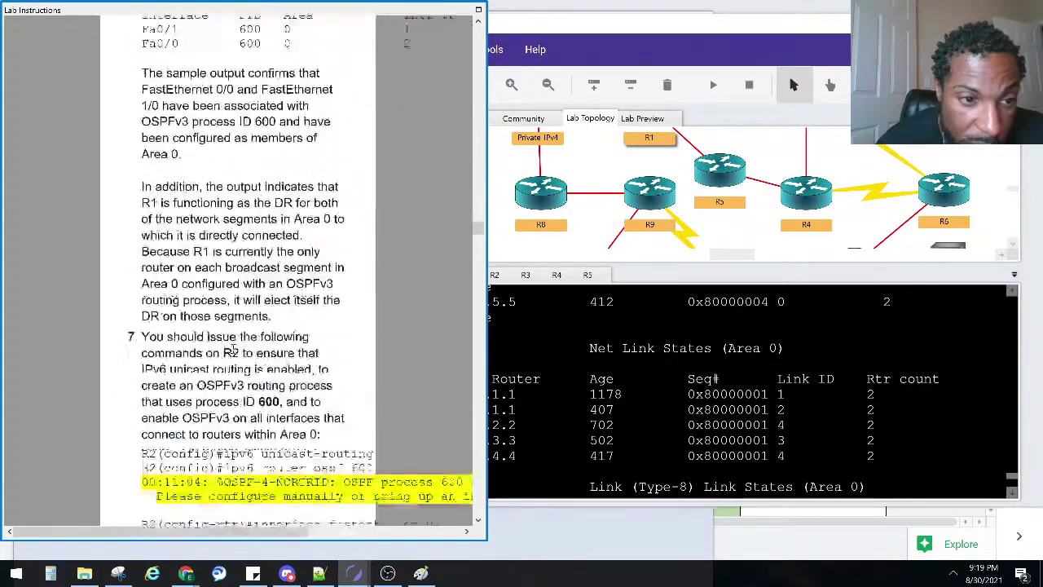
scroll(234, 349, "down", 15)
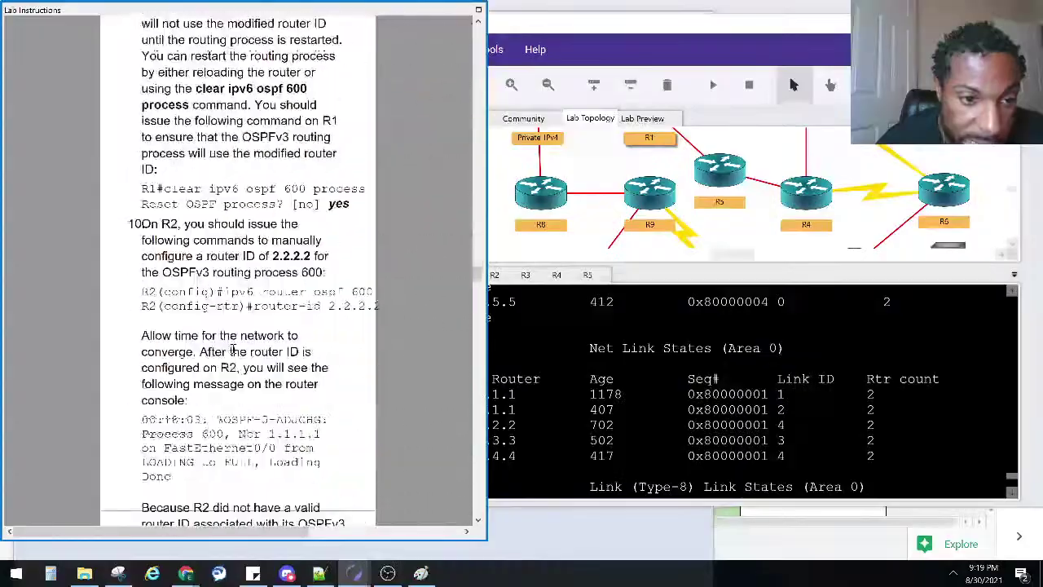
scroll(231, 350, "down", 15)
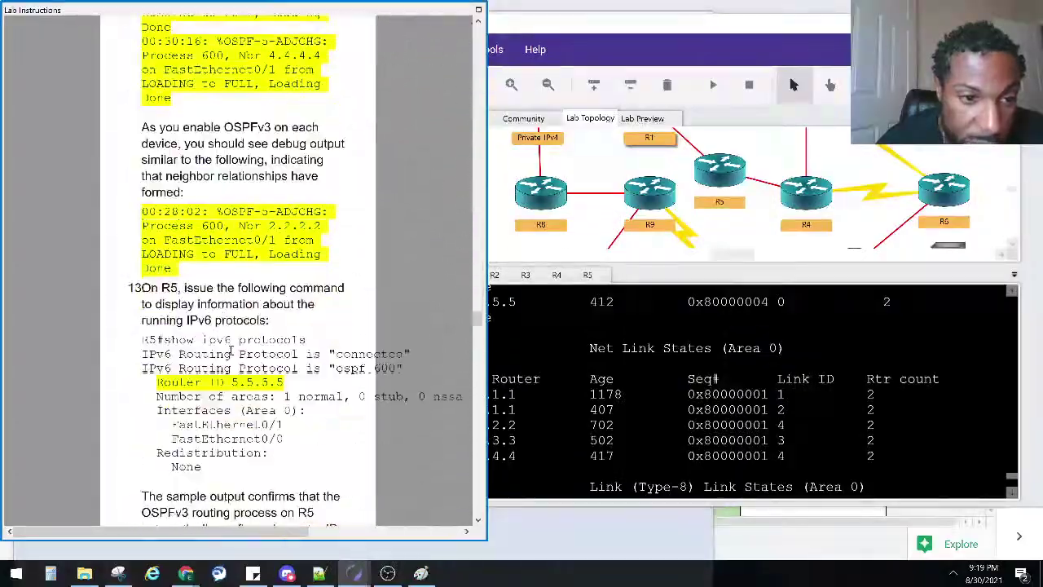
scroll(230, 349, "down", 15)
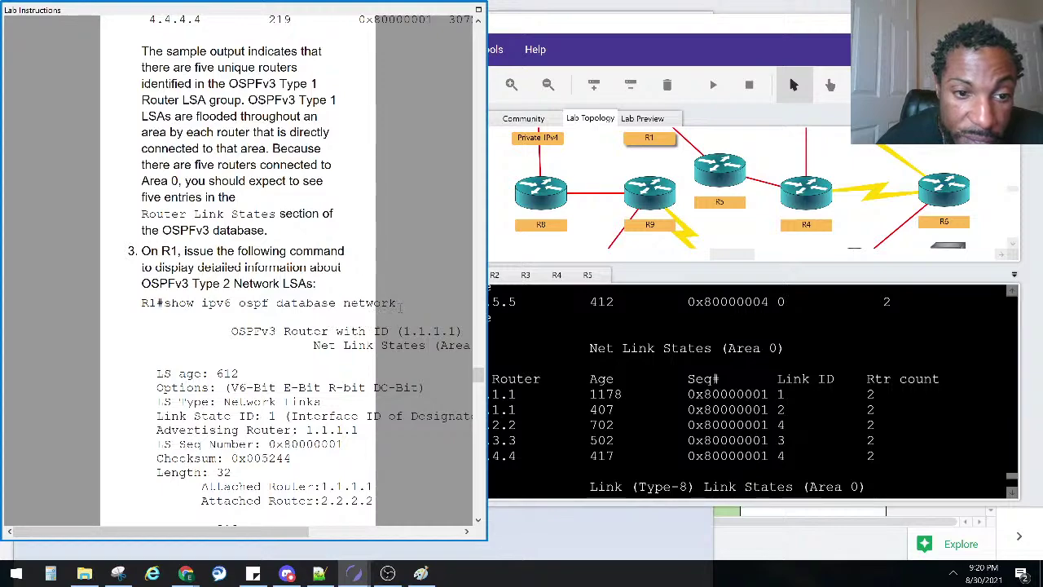
left_click_drag(484, 304, 577, 305)
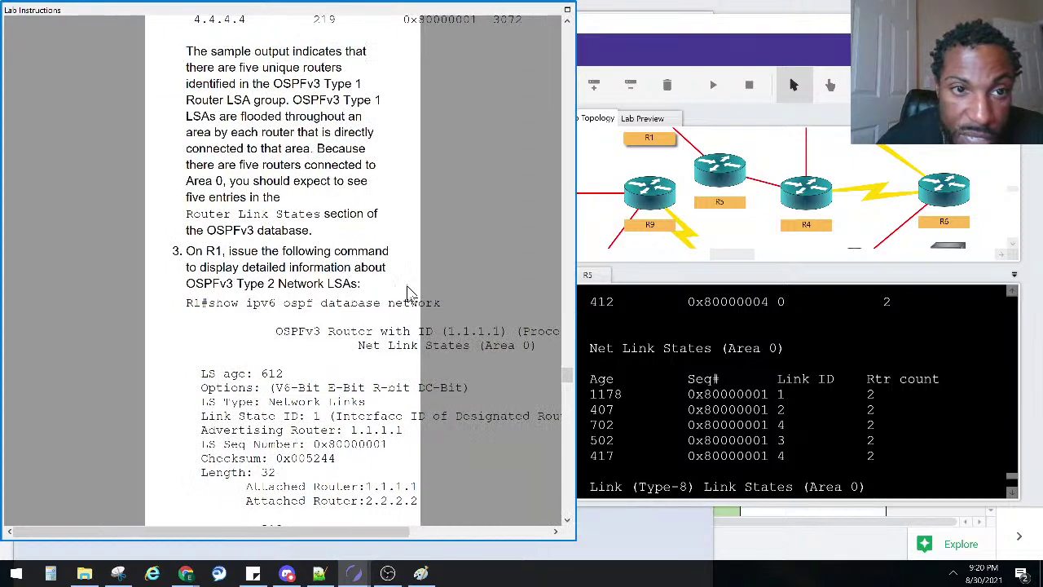
- Review the sample OSPFv3 database output in solution step 2, and return to the step 3 command
scroll(408, 291, "up", 5)
scroll(410, 291, "up", 8)
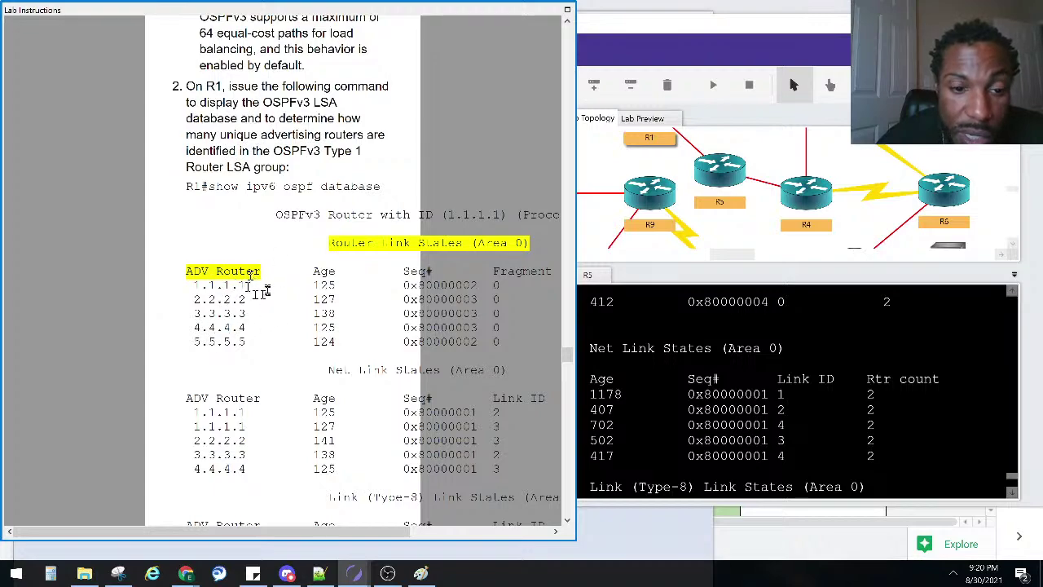
scroll(271, 299, "down", 10)
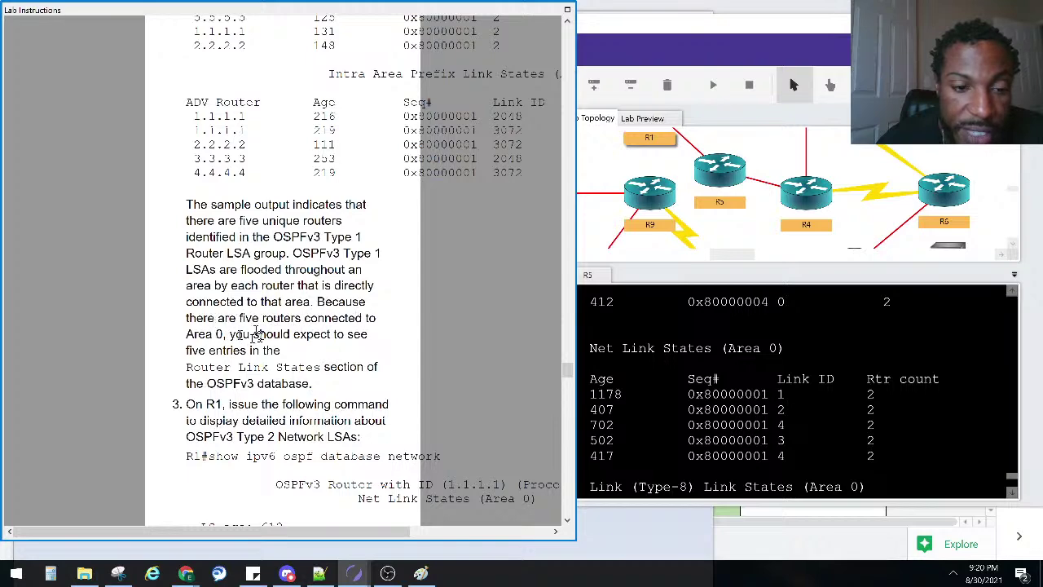
scroll(255, 334, "down", 2)
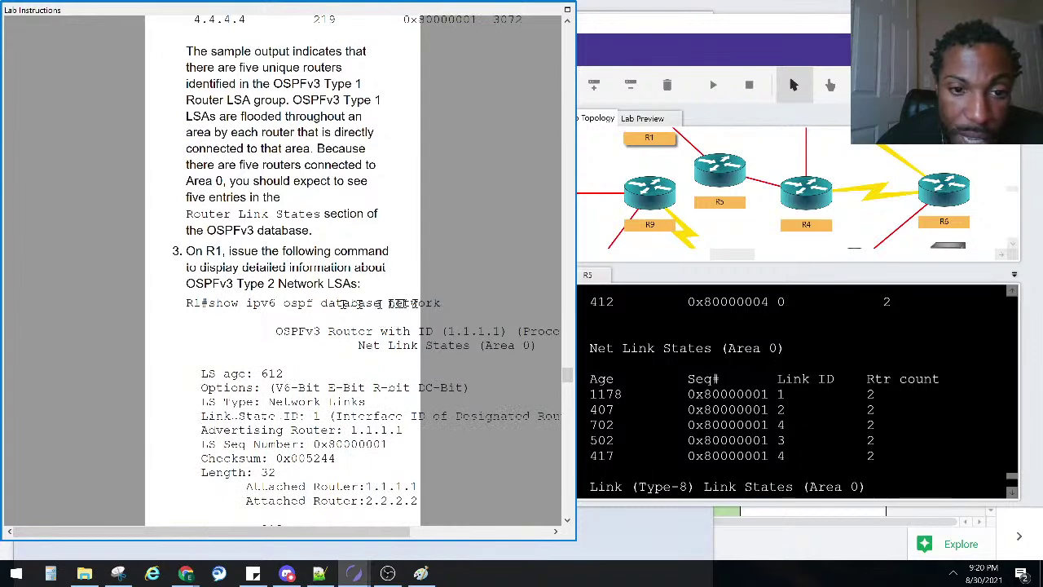
- Run "sho ipv6 ospf database network" on R1 to display the Type 2 Network LSAs in detail
left_click(833, 368)
key("Up")
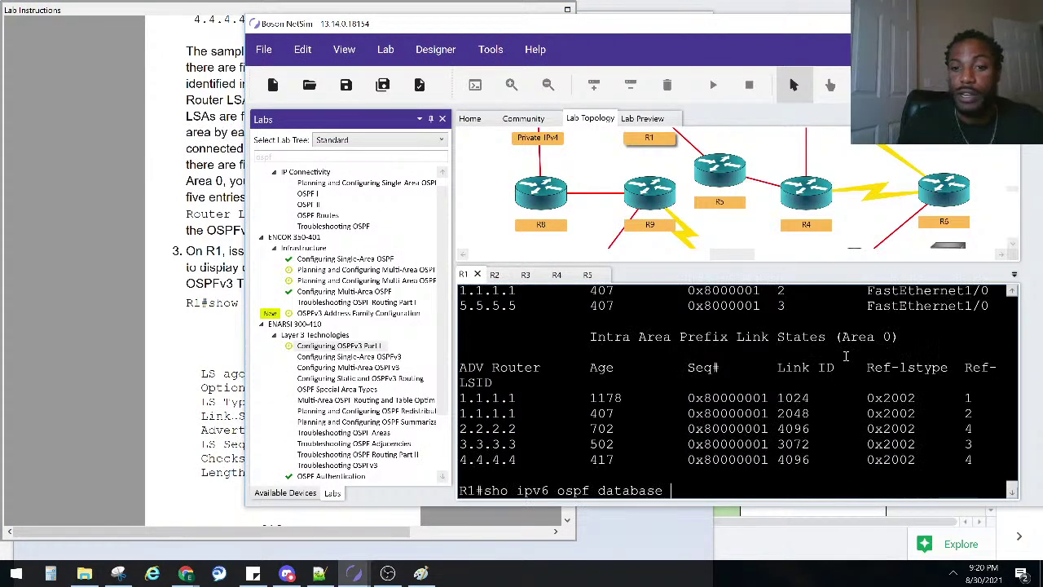
type("n")
key("Tab")
type("e")
key("Return")
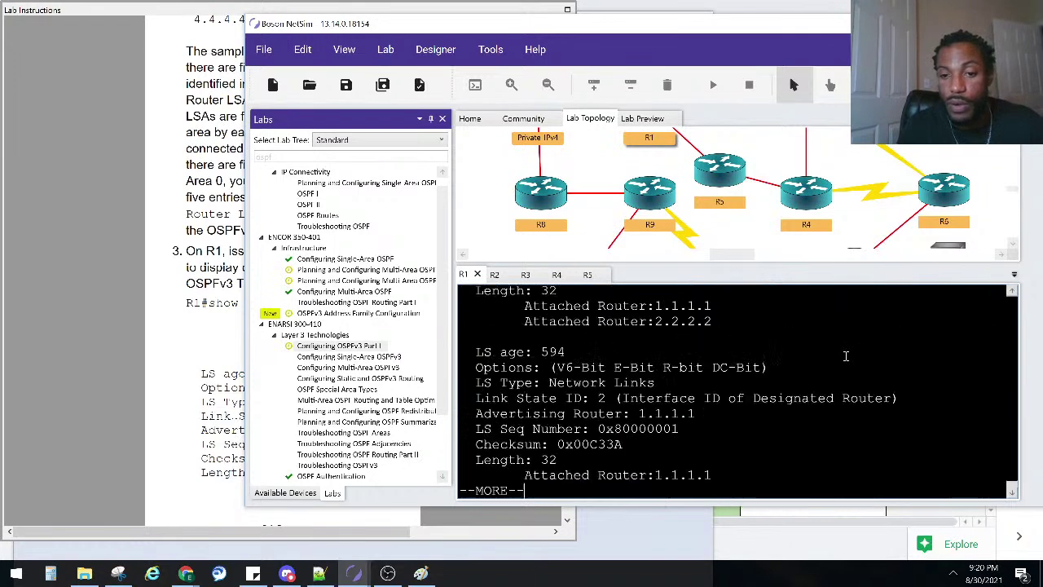
- Go back through the lab instructions to question 3 about a router acting as DR for more than one segment
left_click(232, 287)
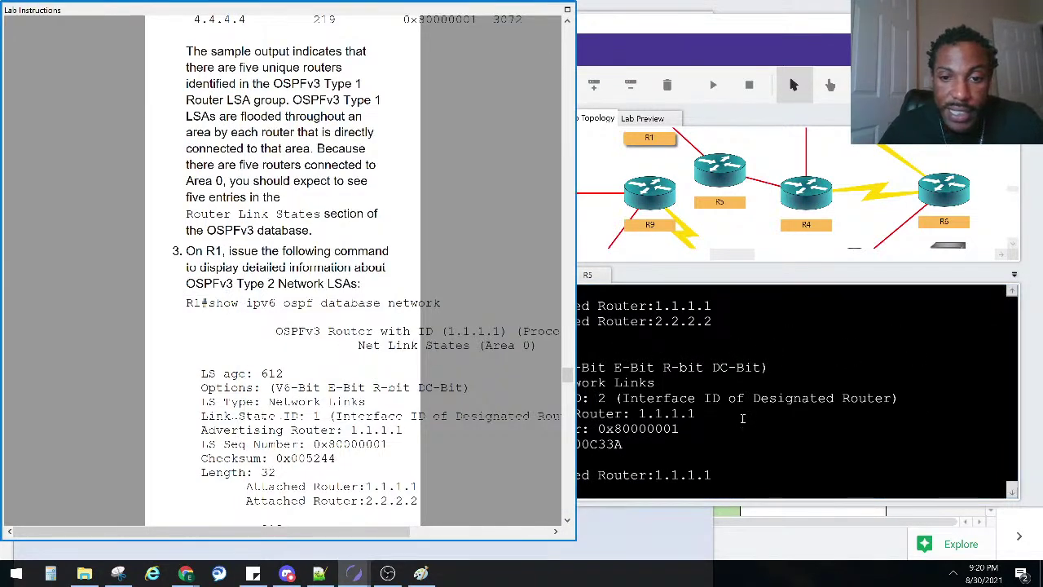
scroll(320, 326, "up", 3)
scroll(326, 310, "down", 4)
scroll(343, 285, "up", 8)
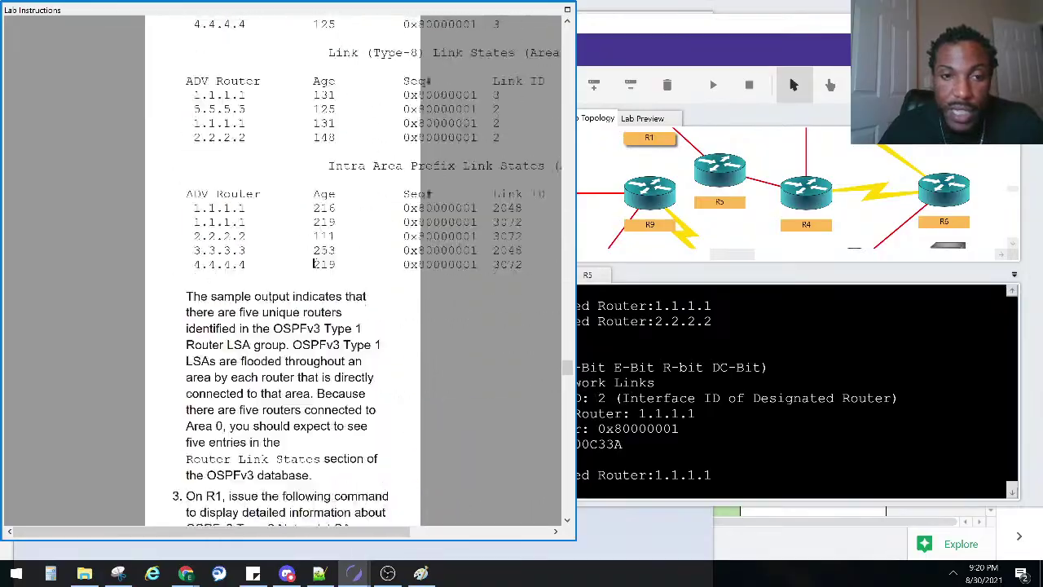
scroll(346, 277, "up", 20)
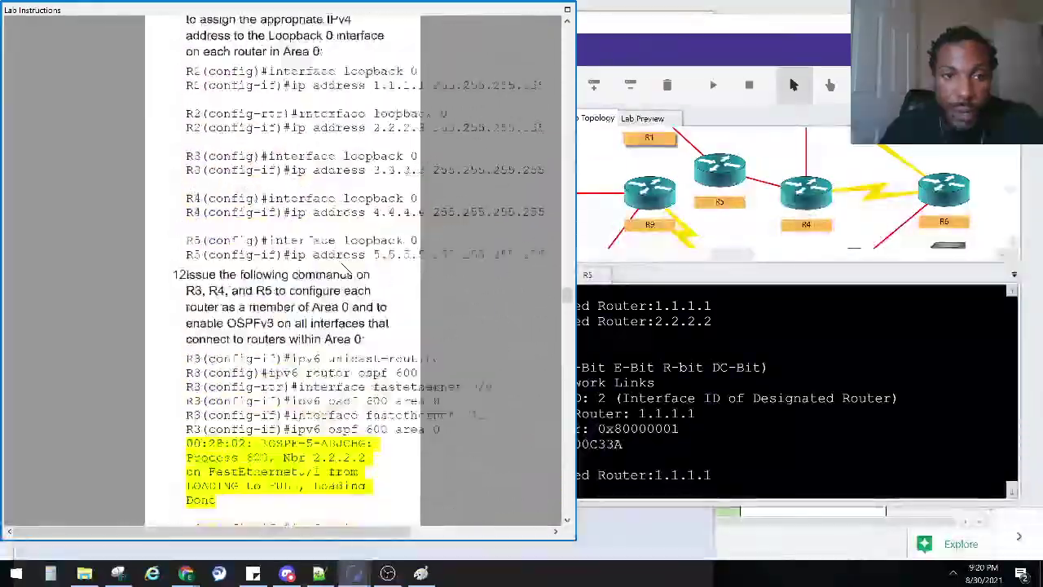
scroll(342, 263, "up", 20)
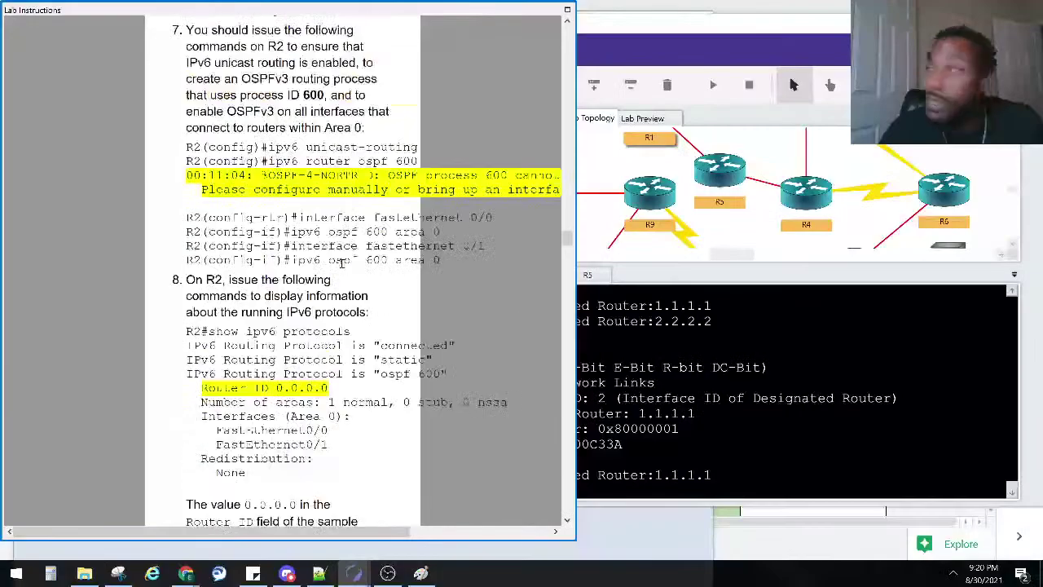
scroll(342, 263, "up", 6)
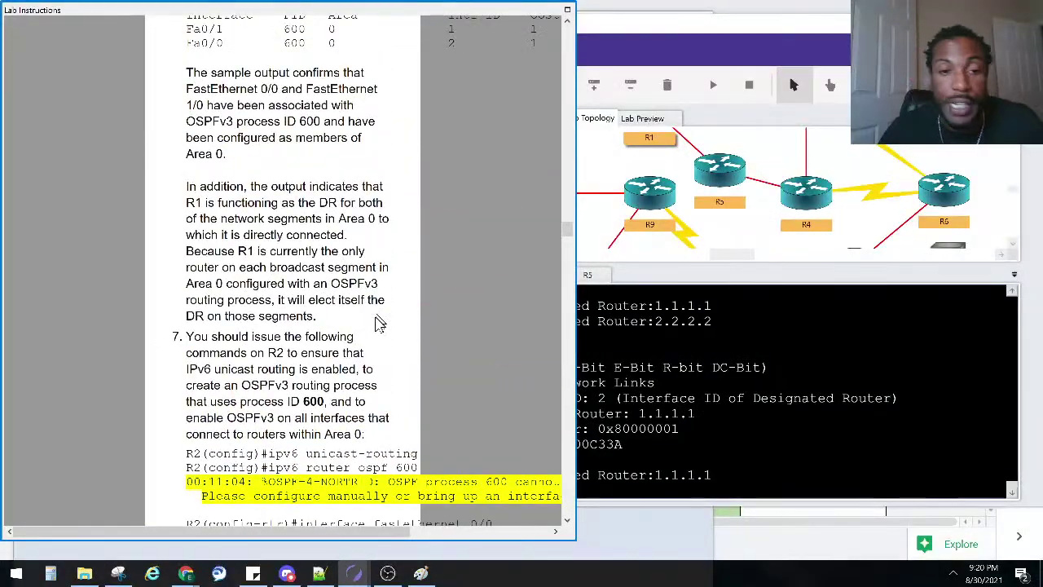
scroll(378, 323, "up", 20)
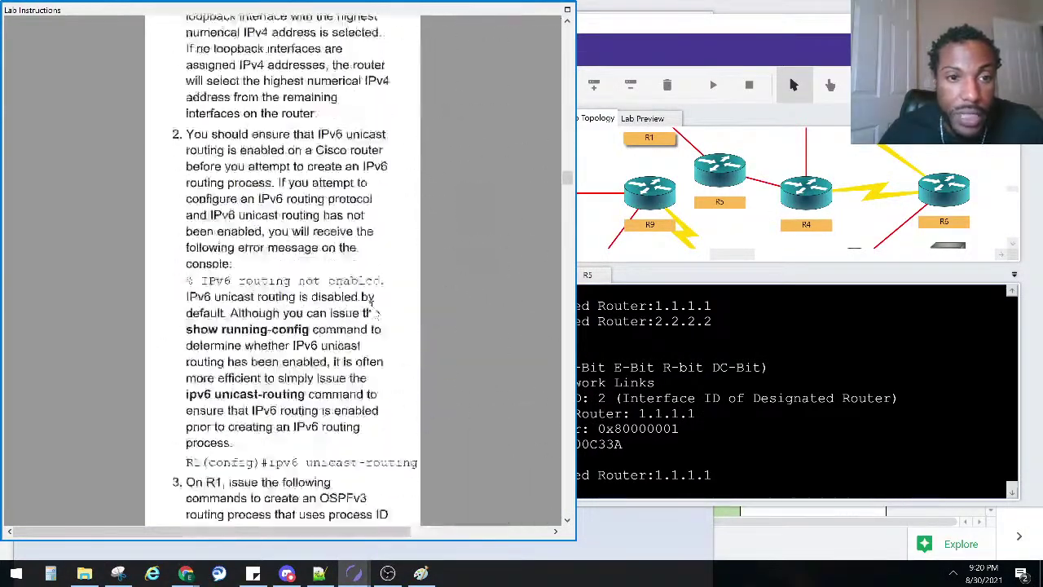
scroll(373, 303, "up", 6)
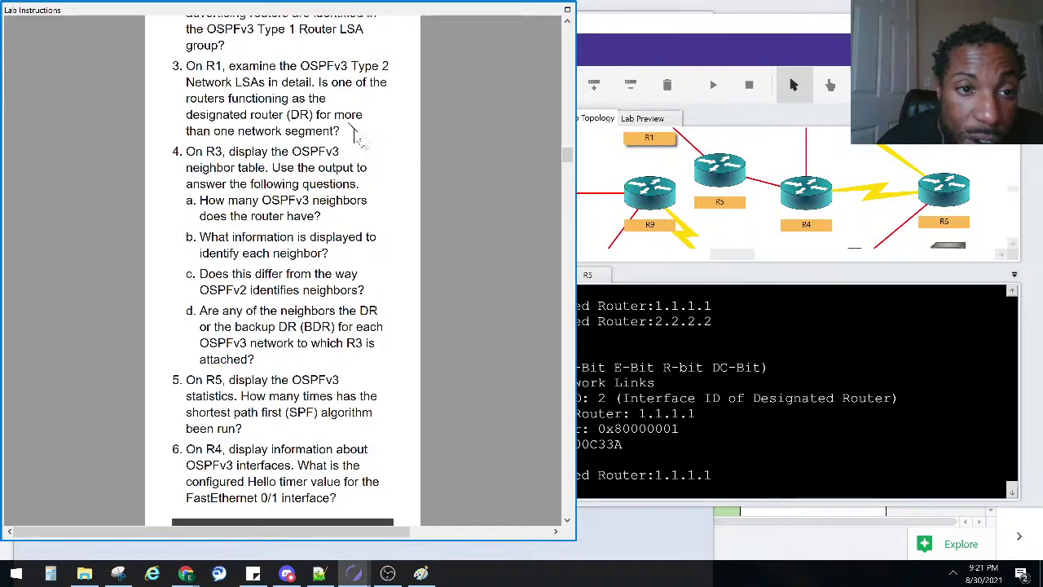
- Highlight the designated router interface ID for link state ID 1 in R1's first network LSA, and check the following LSA
left_click(789, 426)
scroll(737, 391, "up", 5)
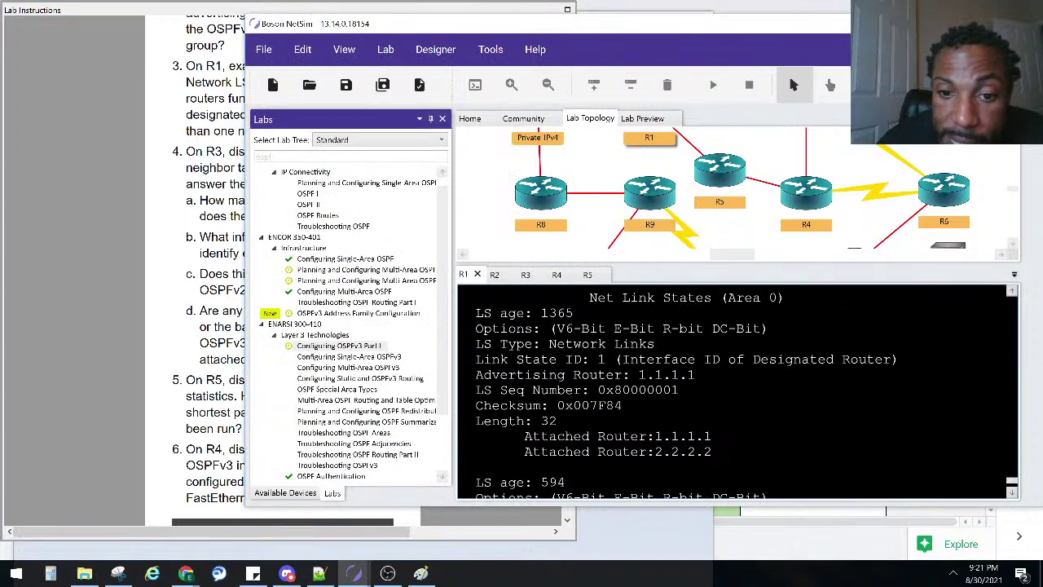
scroll(738, 391, "down", 2)
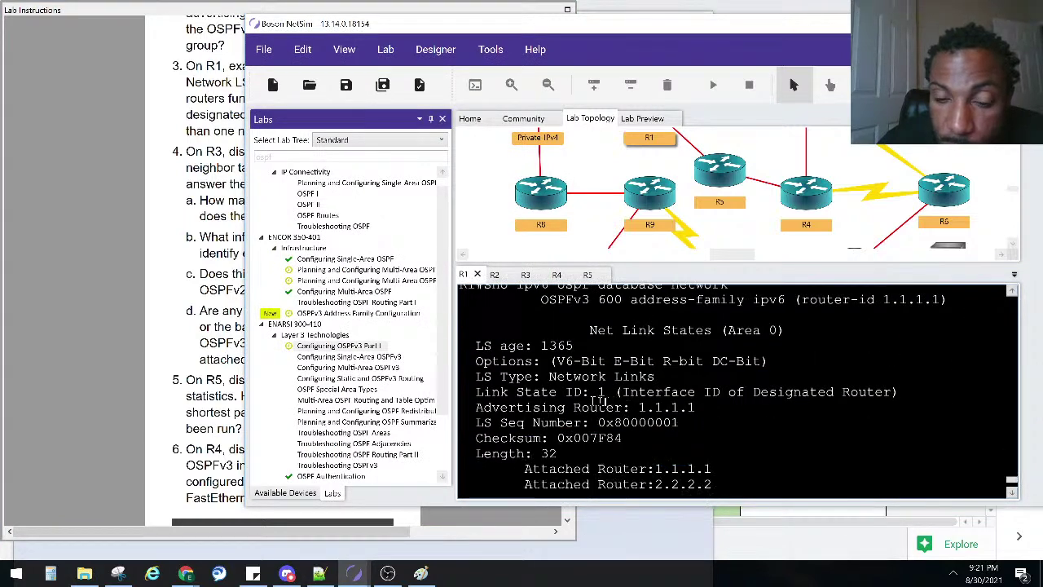
left_click_drag(590, 392, 898, 392)
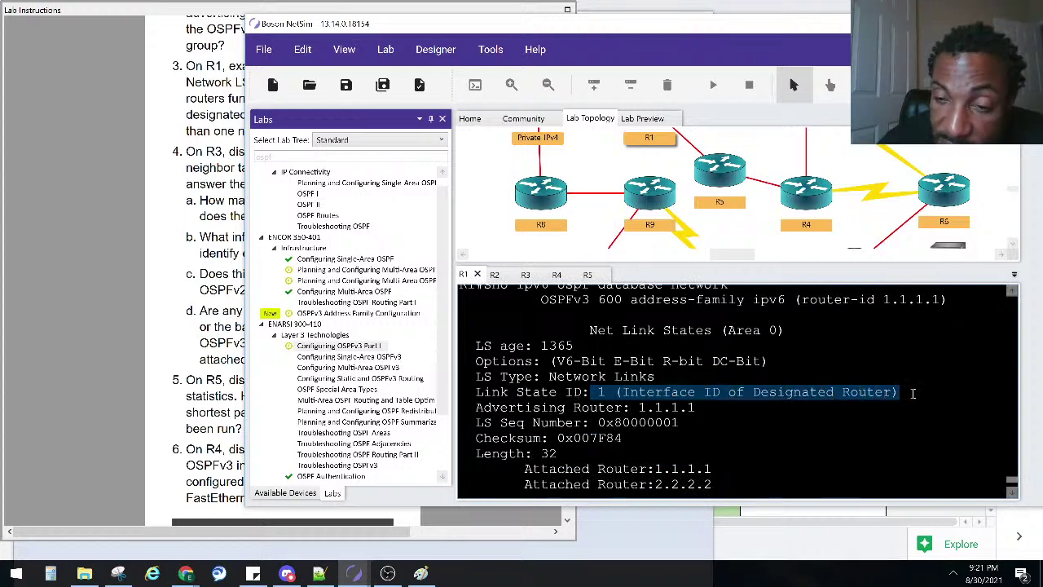
scroll(896, 393, "up", 2)
scroll(502, 372, "down", 4)
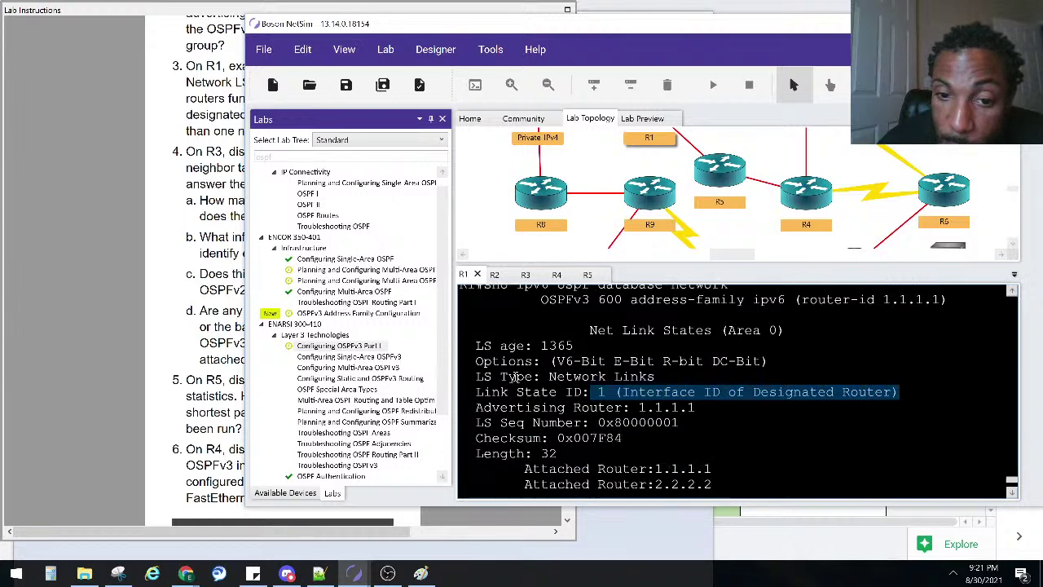
scroll(571, 432, "down", 3)
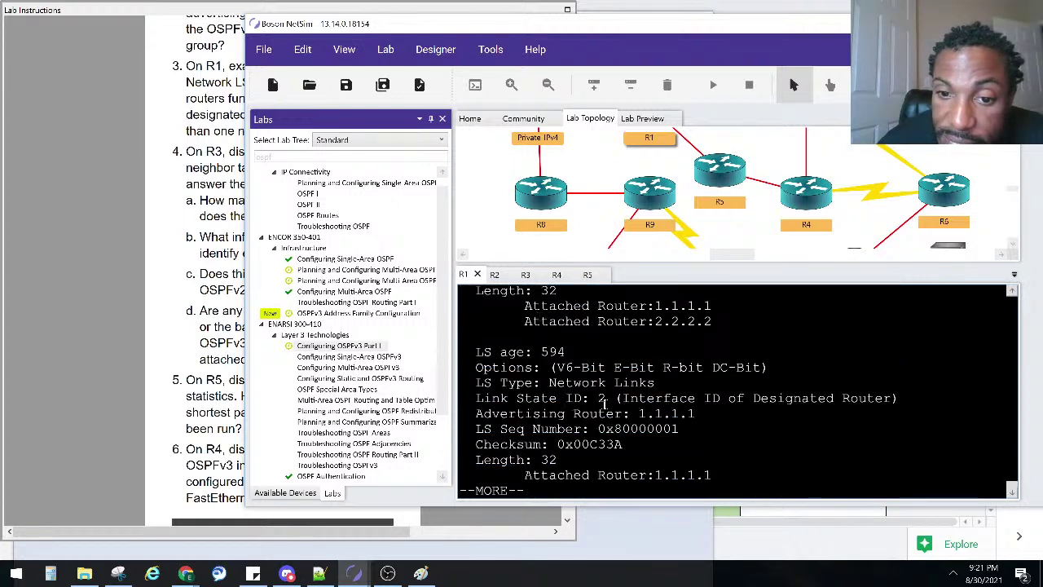
- Highlight advertising router 1.1.1.1 in the first network LSA, and compare it with the LSA for link state ID 2
scroll(604, 403, "up", 2)
scroll(711, 383, "up", 3)
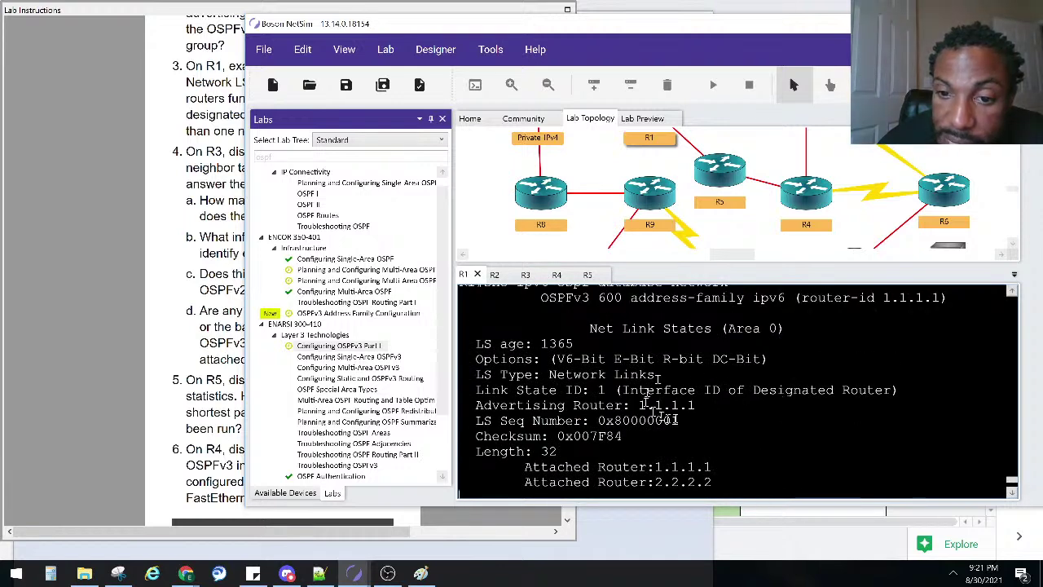
left_click_drag(701, 410, 641, 406)
scroll(640, 406, "up", 5)
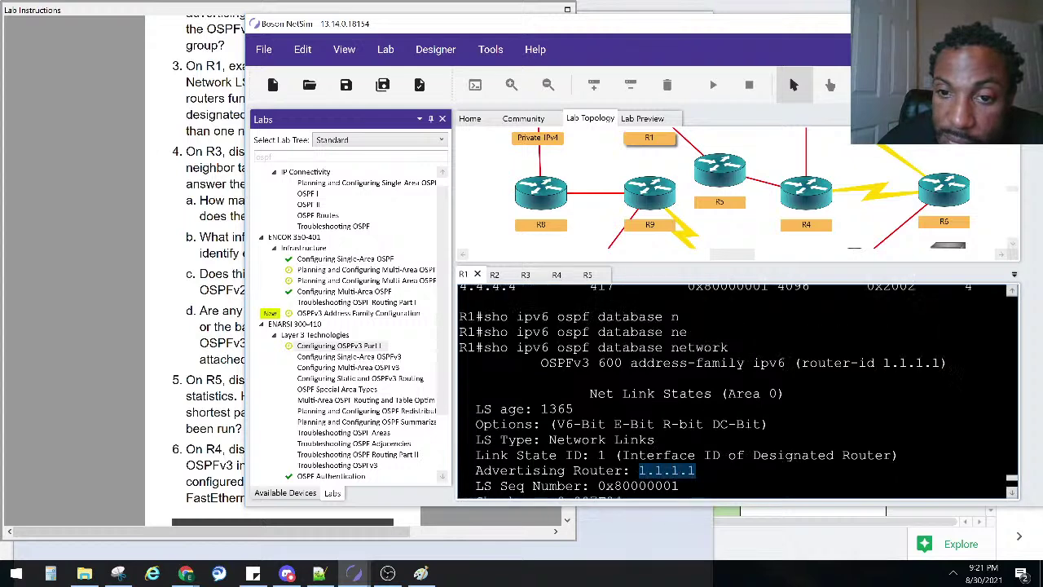
scroll(641, 406, "down", 2)
scroll(642, 413, "down", 7)
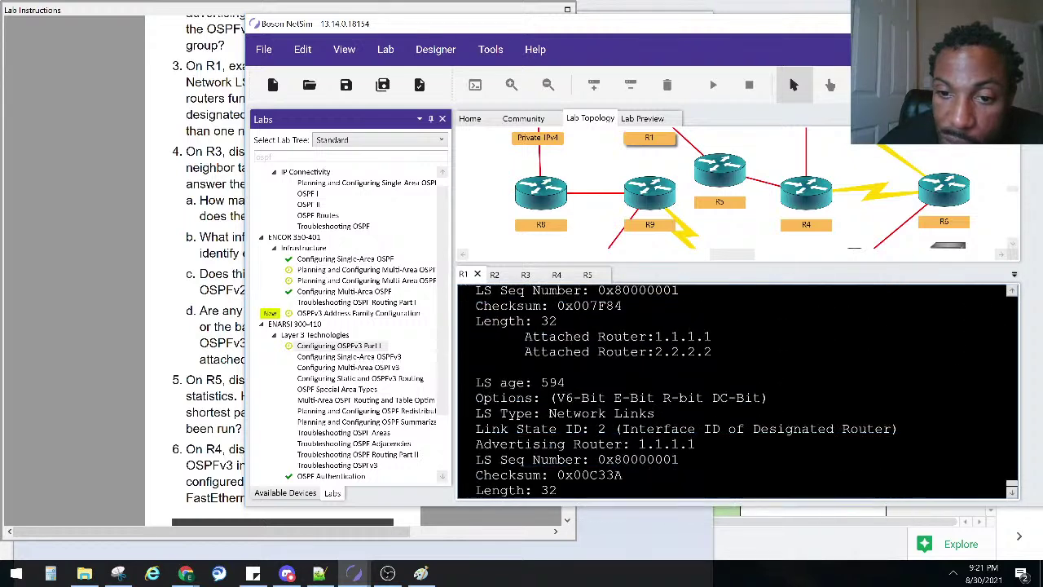
scroll(716, 419, "up", 3)
left_click_drag(679, 419, 631, 419)
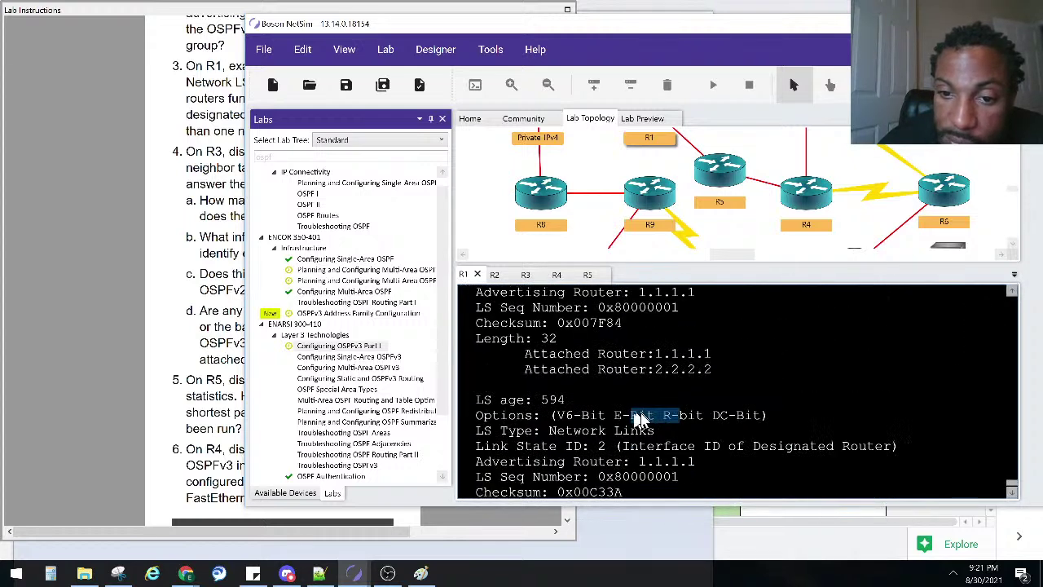
- Display further network LSAs on R1, and review the attached routers of the LSA with link state ID 2
scroll(652, 408, "down", 3)
key("space")
key("space")
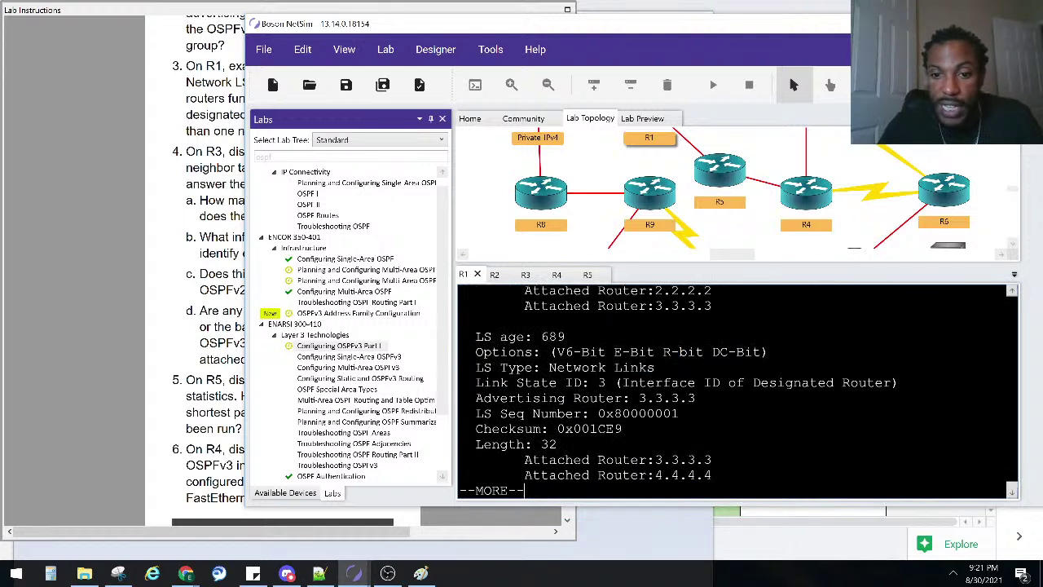
scroll(738, 390, "up", 10)
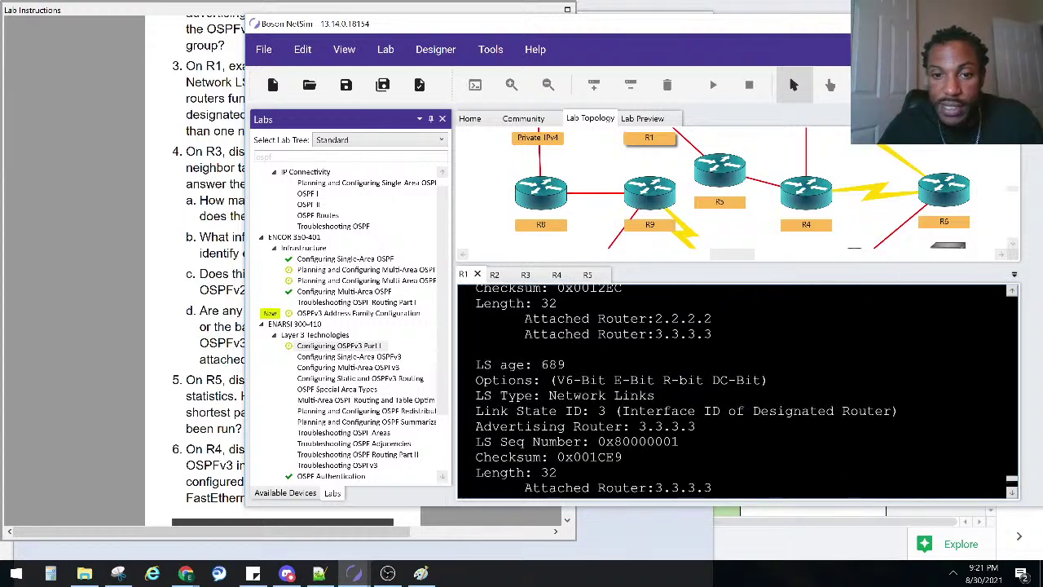
scroll(738, 390, "up", 3)
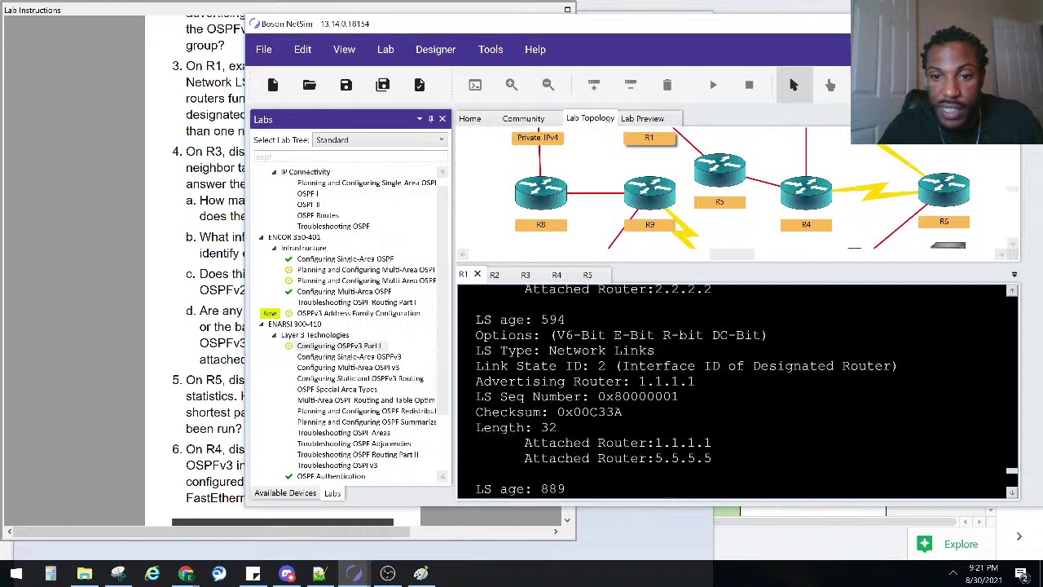
- Review all network LSAs in R1's database output, comparing the advertising router and attached routers of each one
scroll(738, 389, "down", 4)
scroll(738, 390, "down", 4)
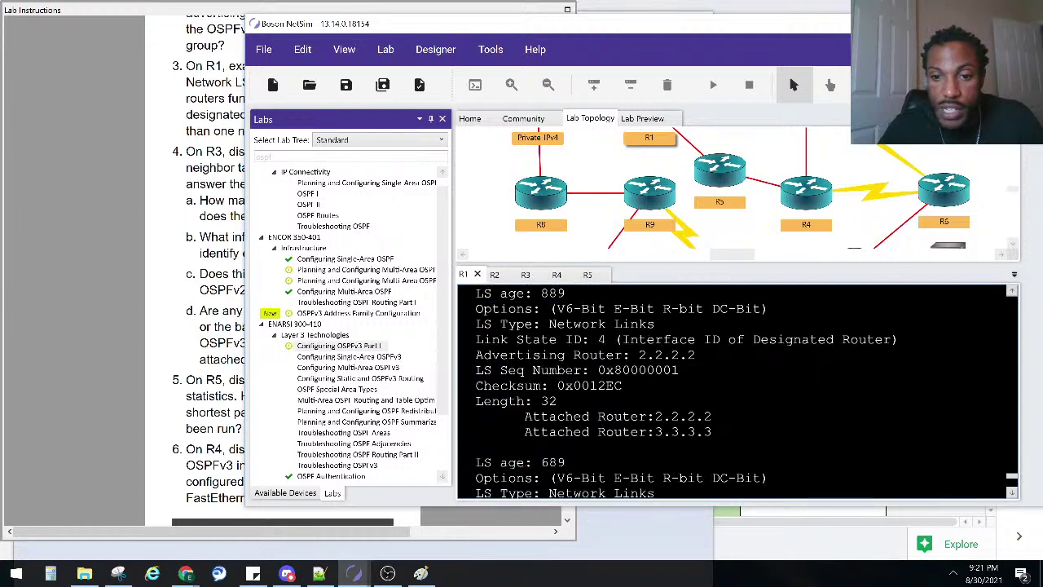
scroll(515, 489, "down", 4)
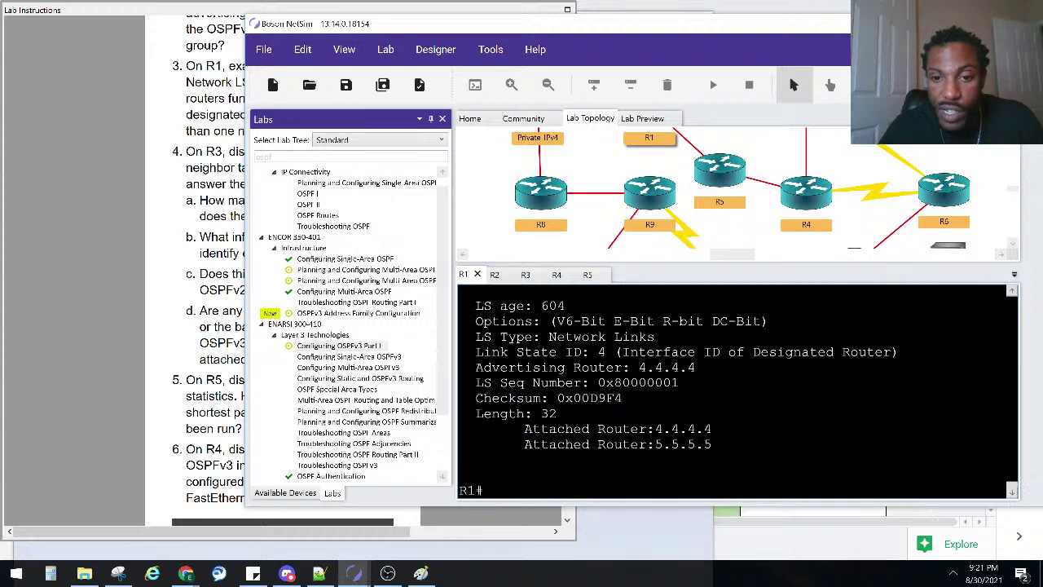
scroll(515, 489, "up", 10)
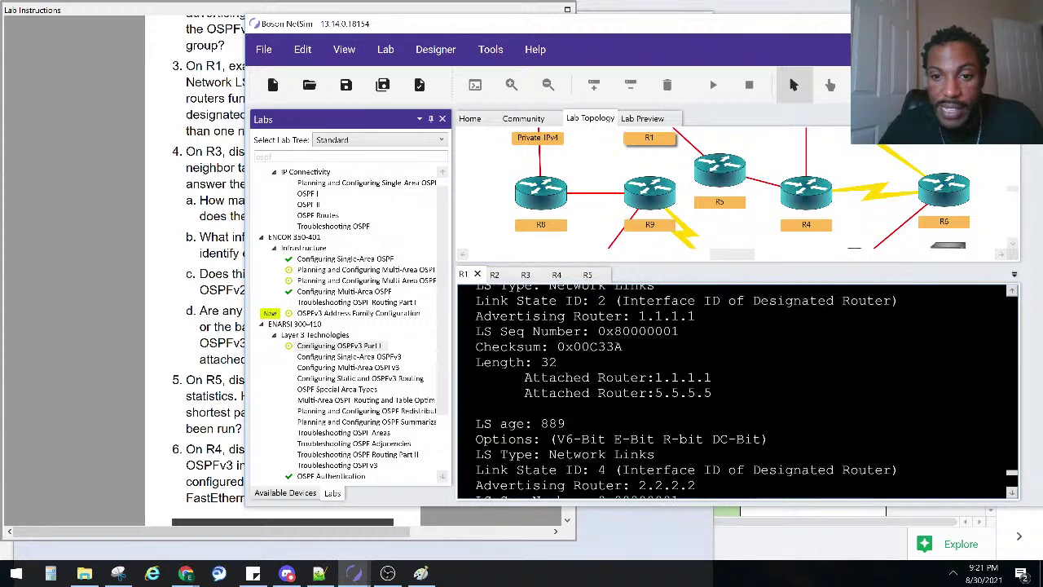
scroll(738, 390, "up", 6)
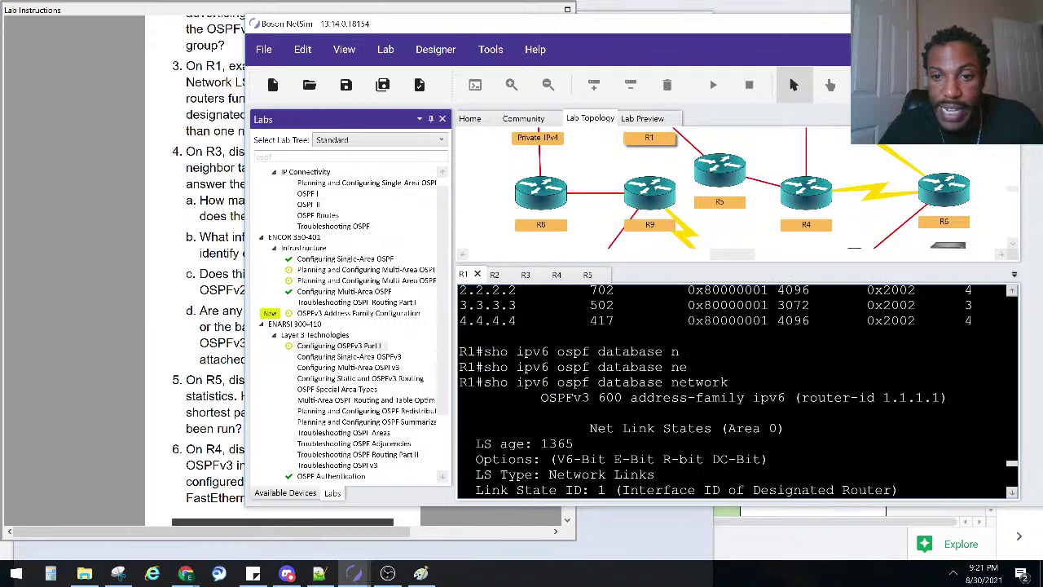
scroll(709, 383, "down", 1)
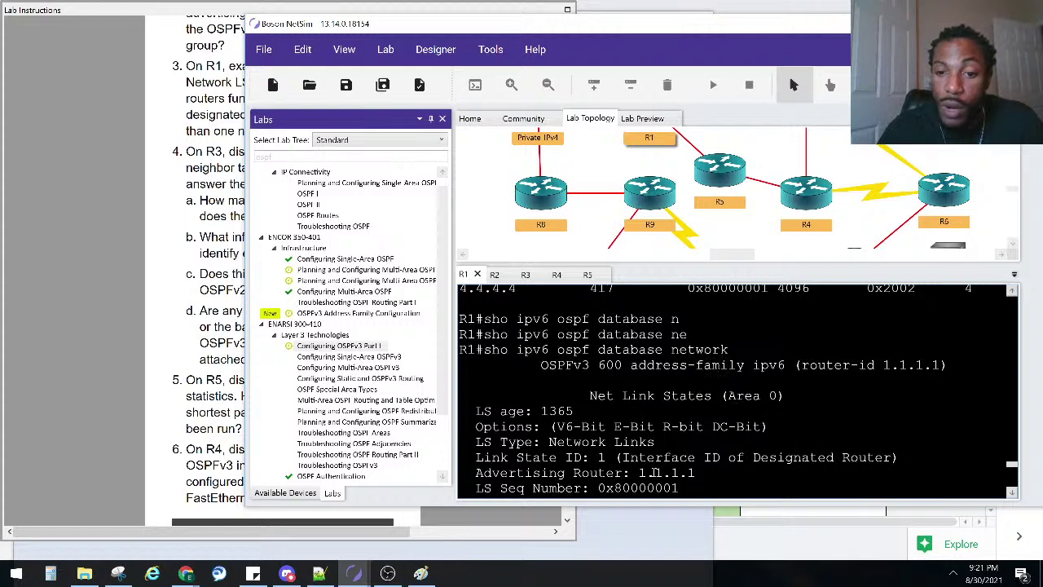
scroll(646, 472, "down", 3)
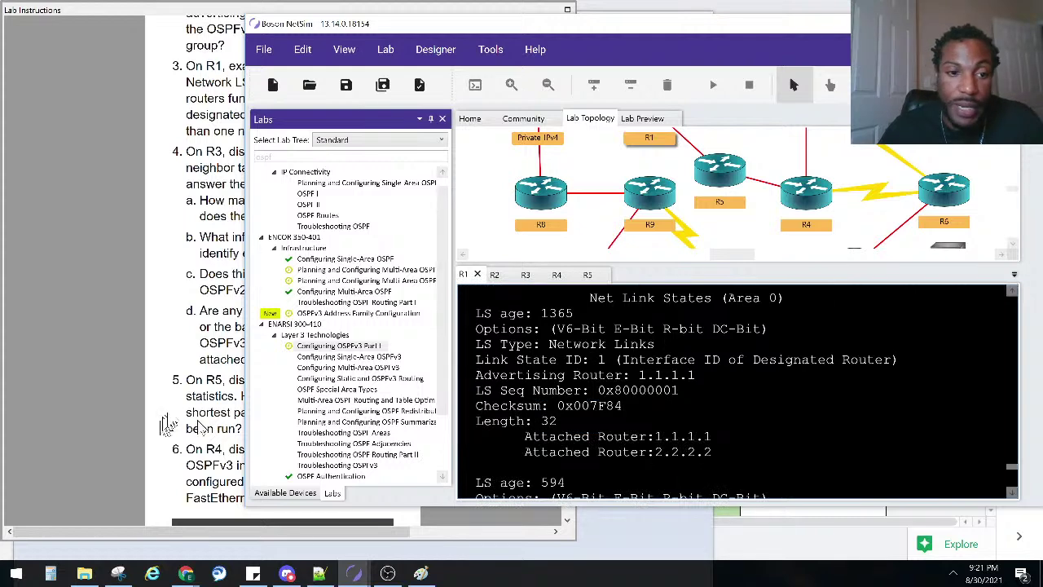
- Check lab question 4, open the console of R3 and exit its configuration mode to privileged EXEC
left_click(187, 381)
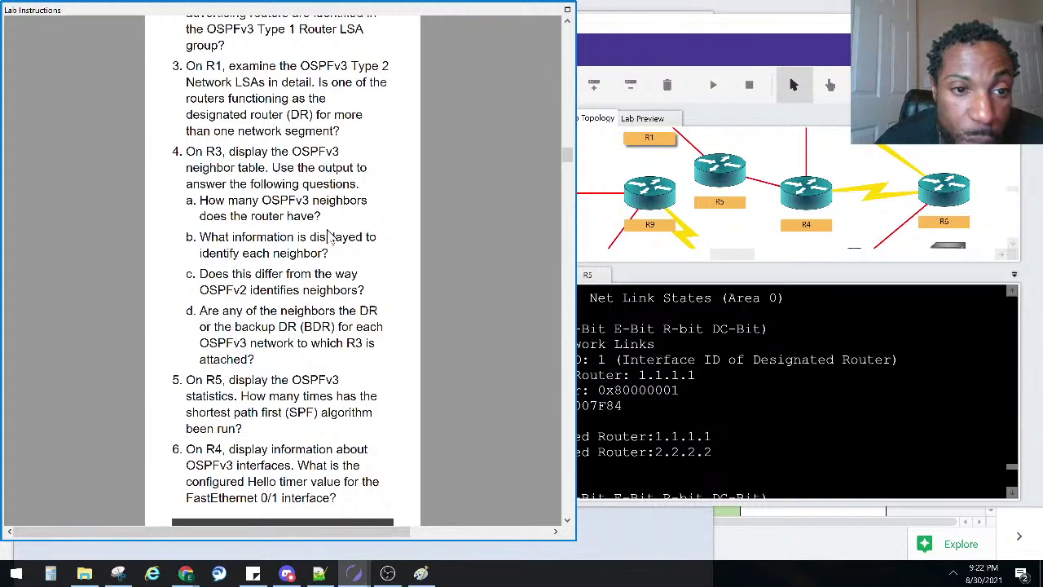
left_click(619, 179)
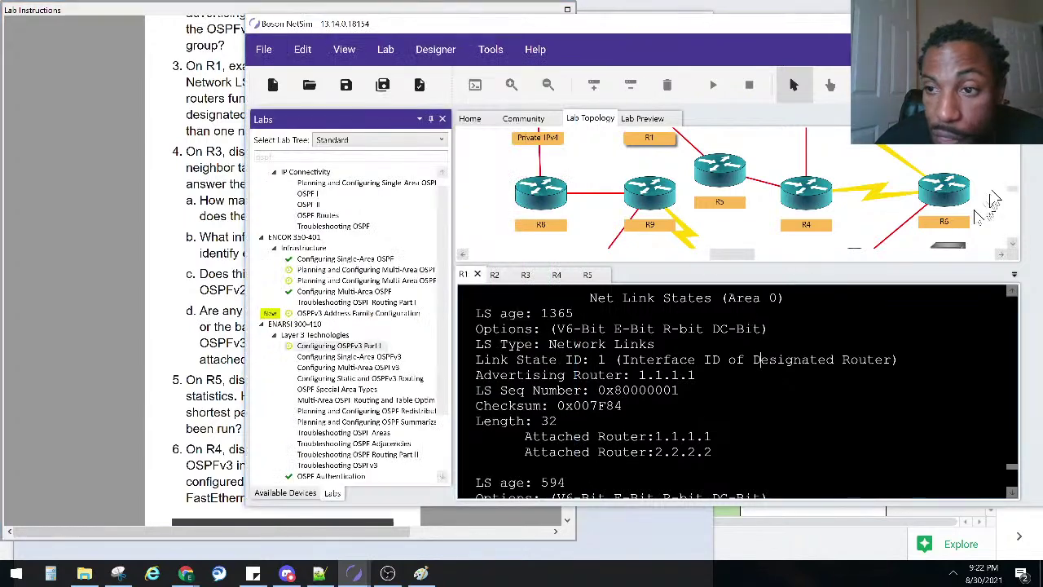
scroll(978, 163, "up", 3)
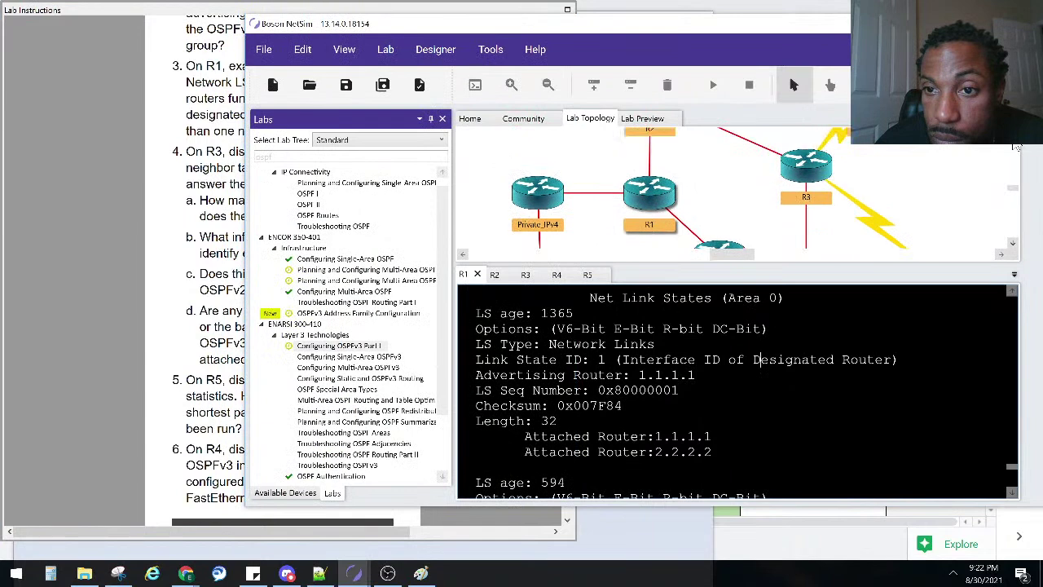
double_click(782, 170)
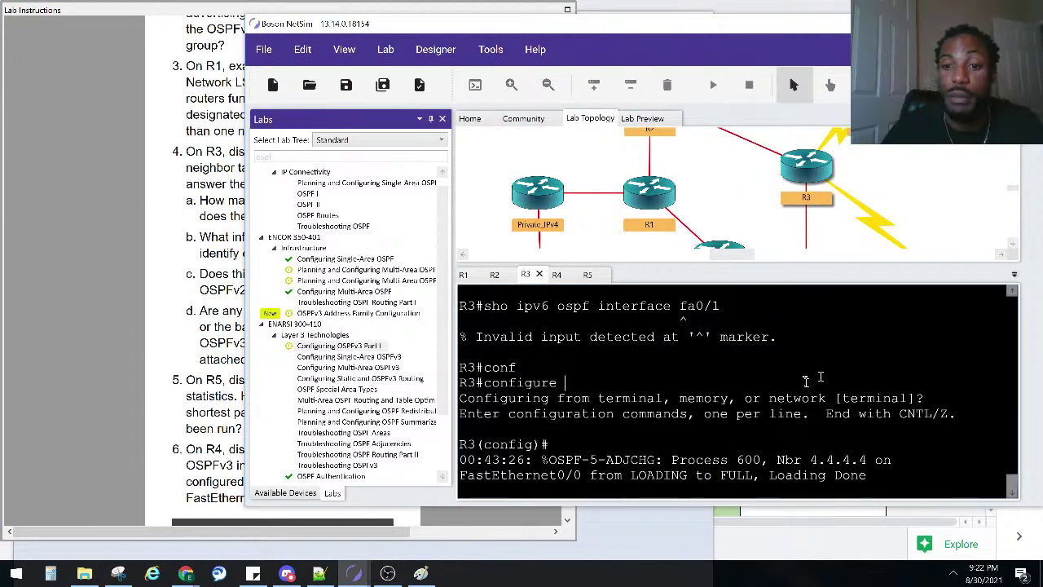
key("Return")
key("Return")
key("Return")
key("Return")
key("ctrl+z")
key("Return")
key("Return")
key("Return")
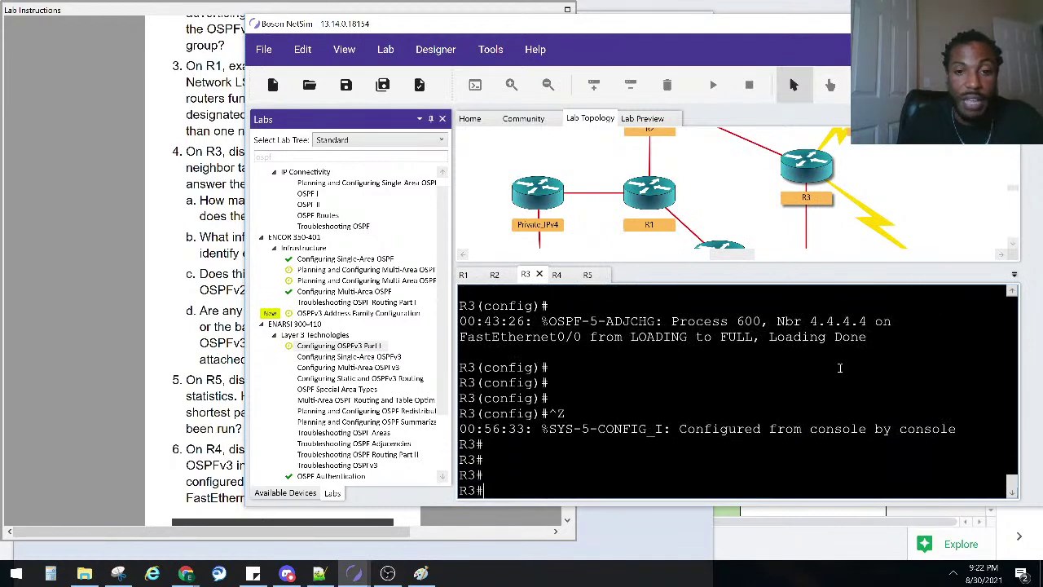
- Display R3's OSPFv3 neighbor table with sho ipv6 ospf neighbor and highlight the neighbor IDs
type("sho ipv")
key("Tab")
type("os")
key("Tab")
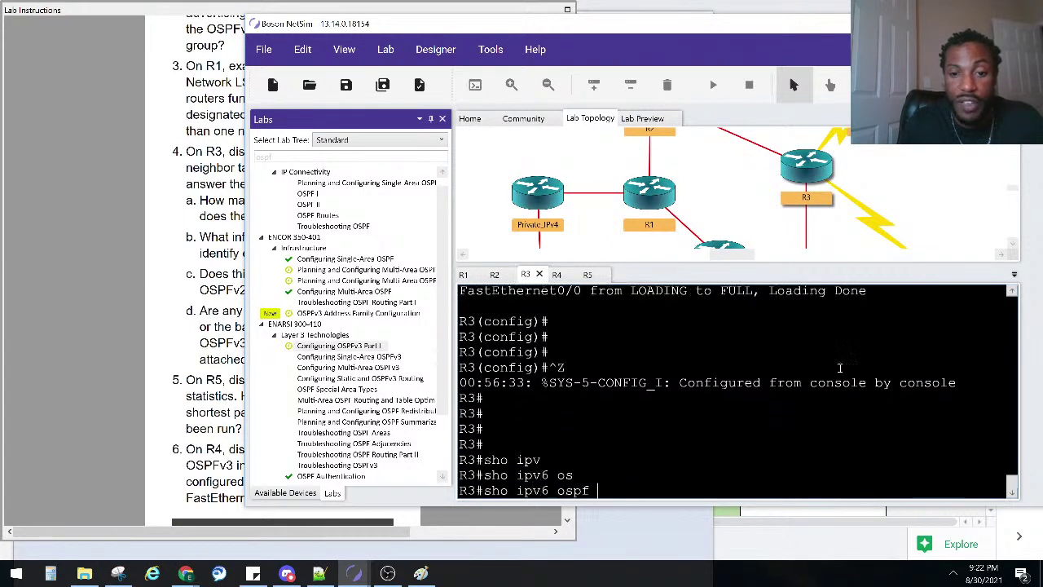
type("ne")
key("Tab")
key("Return")
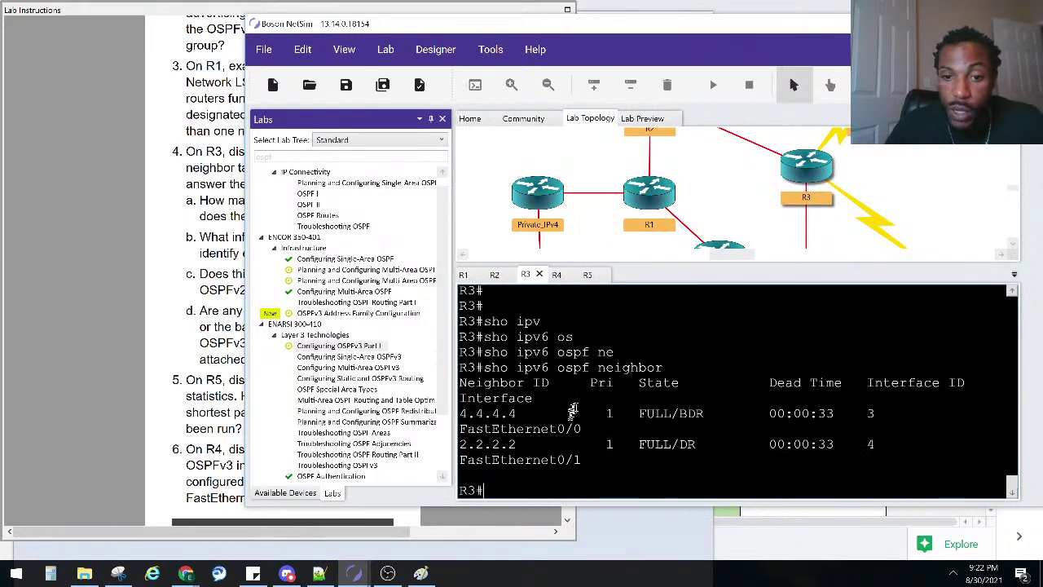
left_click_drag(573, 414, 461, 398)
left_click_drag(515, 444, 460, 445)
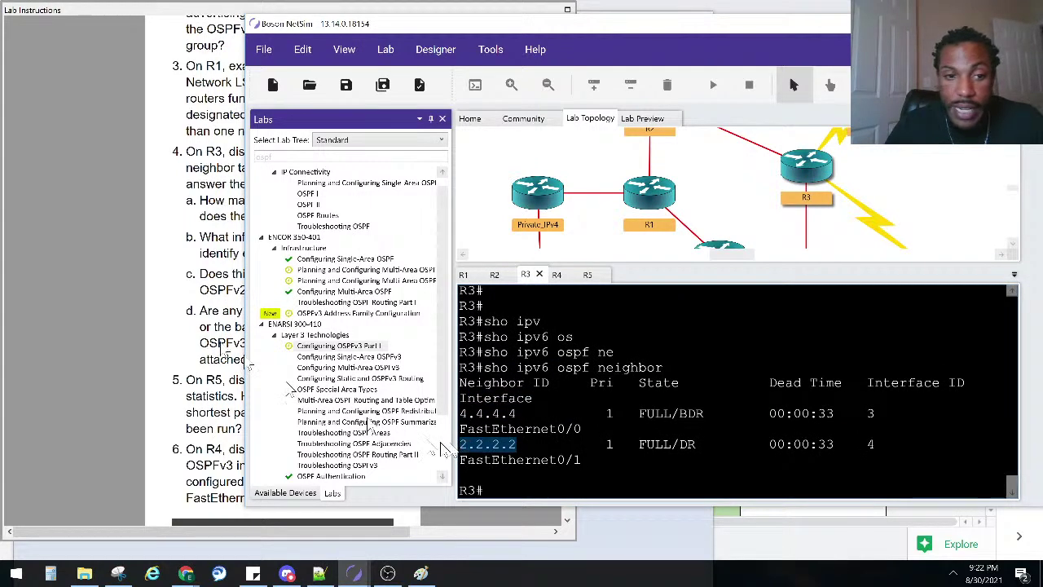
- Reread question 4 in the lab instructions and widen the simulator window so each neighbor entry fits on one line
left_click(265, 329)
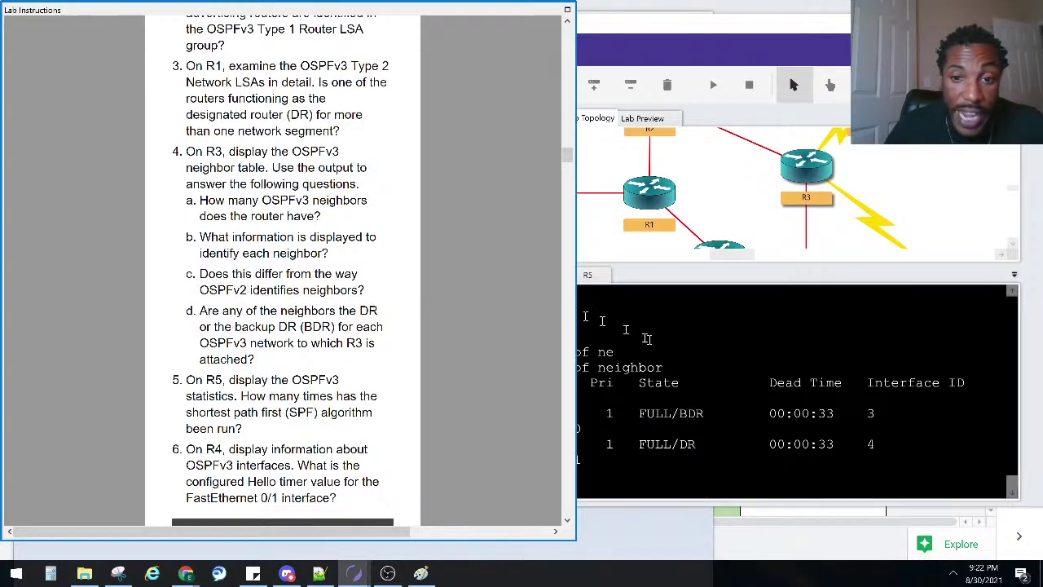
left_click(647, 337)
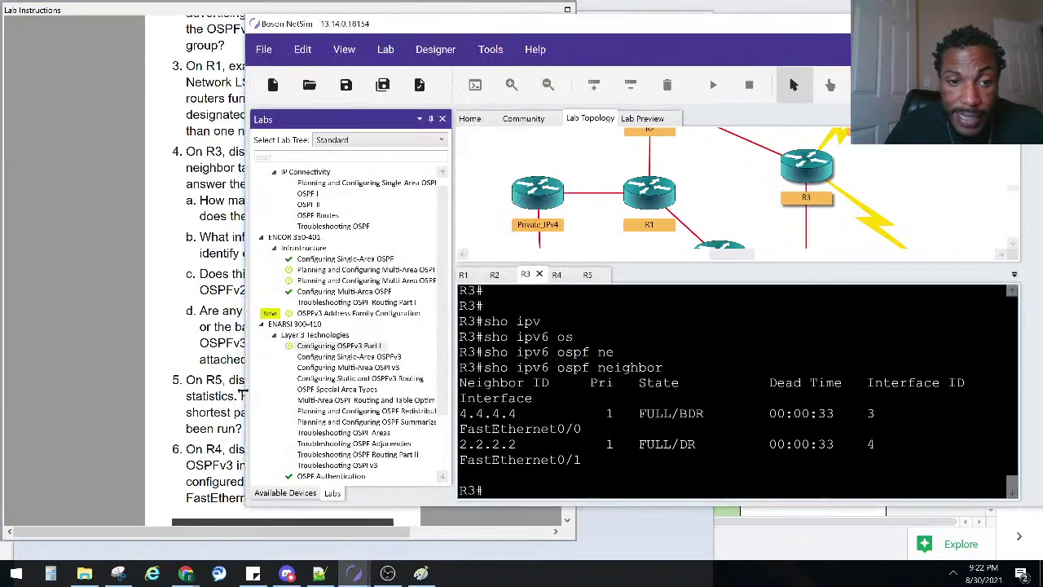
left_click_drag(168, 379, 106, 363)
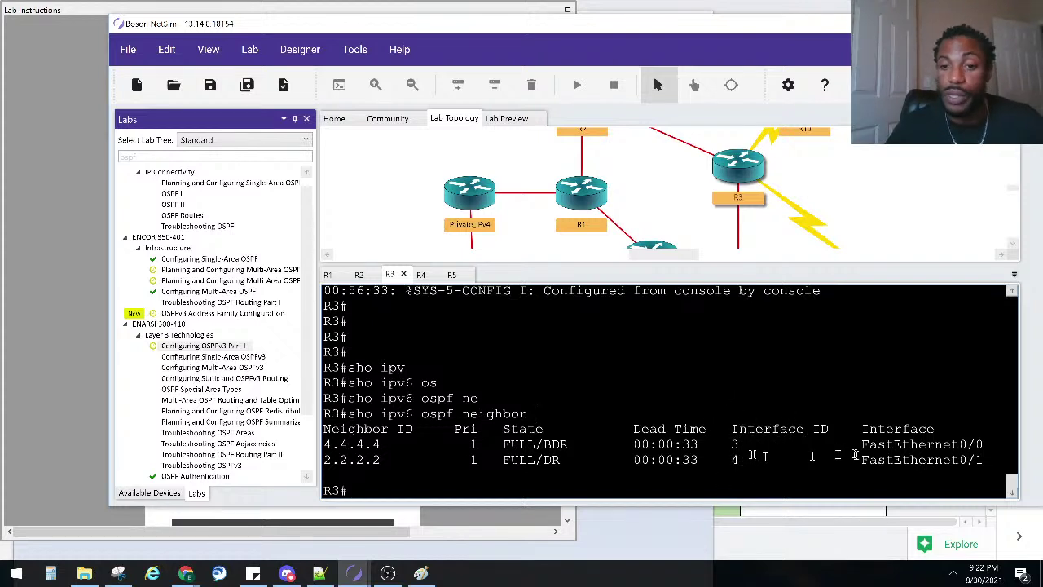
- Run sho ip ospf neighbor on R3 to compare how OSPFv2 identifies neighbors, correcting the mistyped command first
key("Return")
key("Return")
type("hso ipv")
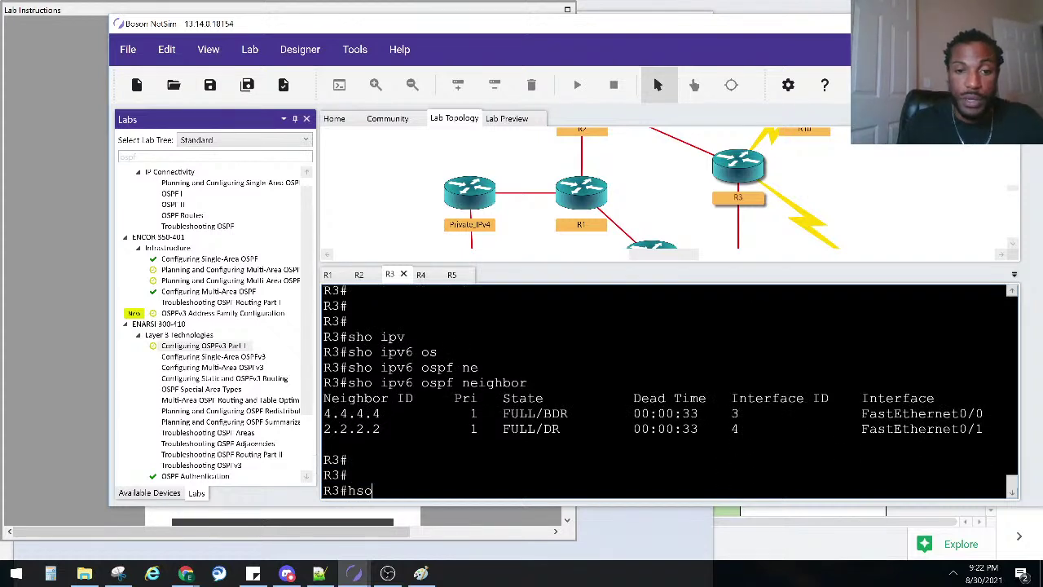
key("Tab")
key("BackSpace")
key("BackSpace")
key("BackSpace")
key("BackSpace")
key("BackSpace")
key("BackSpace")
key("BackSpace")
type("sho")
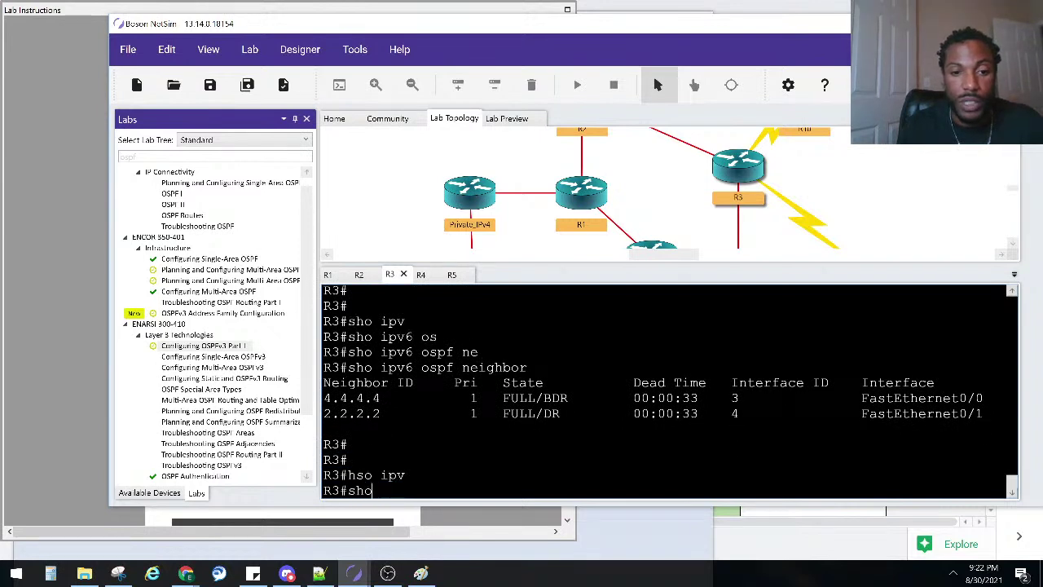
type(" ip os")
key("Tab")
type("ne")
key("Tab")
key("Return")
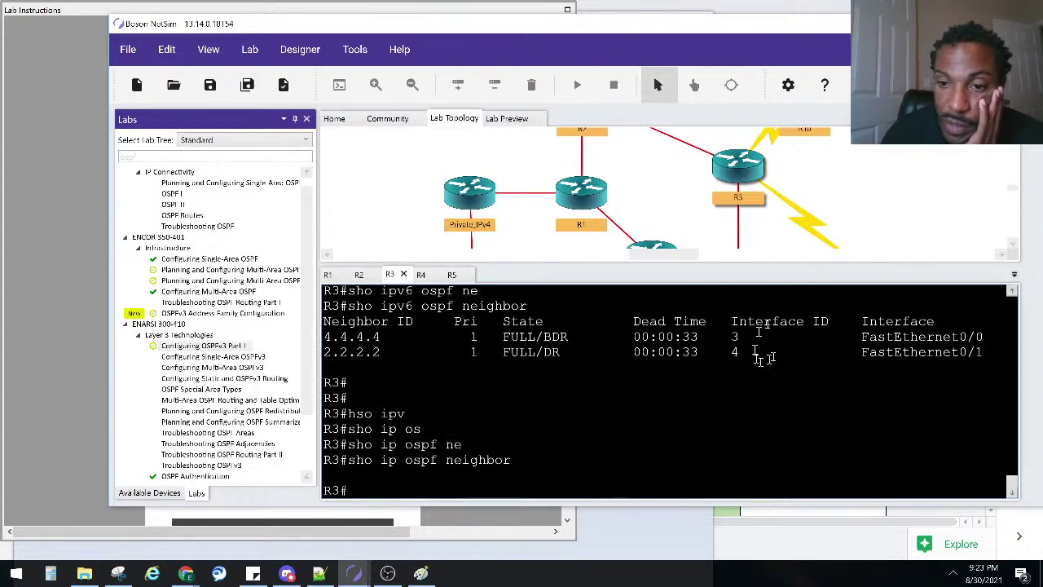
- Check question 4d, and highlight the DR and BDR states of neighbors 2.2.2.2 and 4.4.4.4 in R3's table
left_click(37, 312)
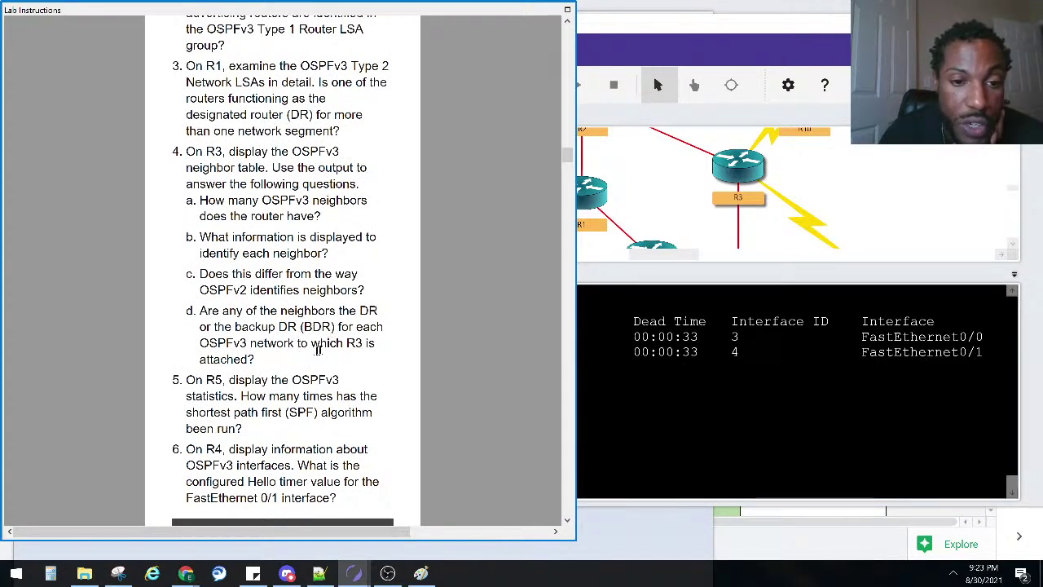
left_click(770, 376)
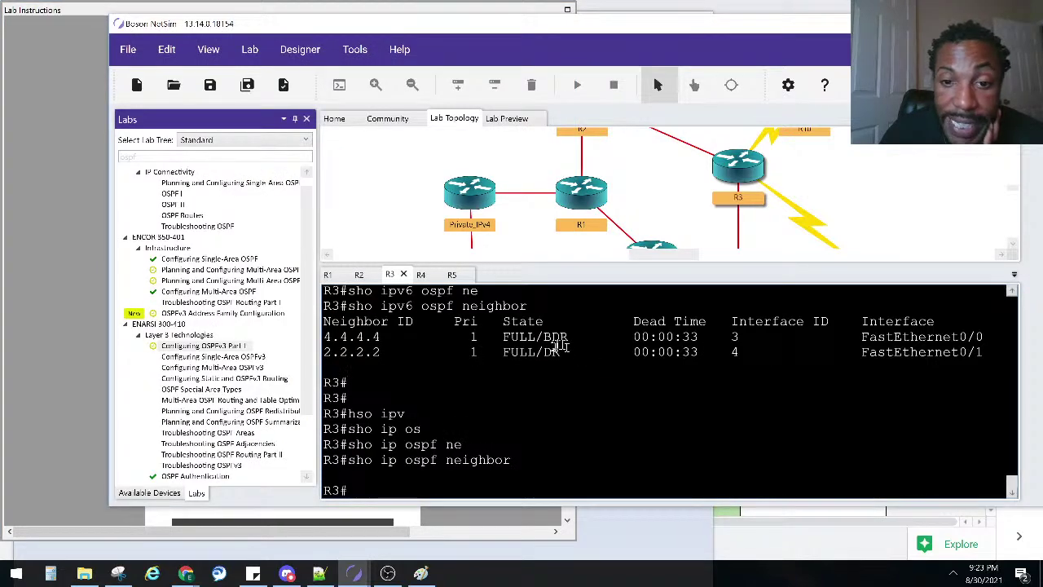
left_click_drag(564, 353, 544, 356)
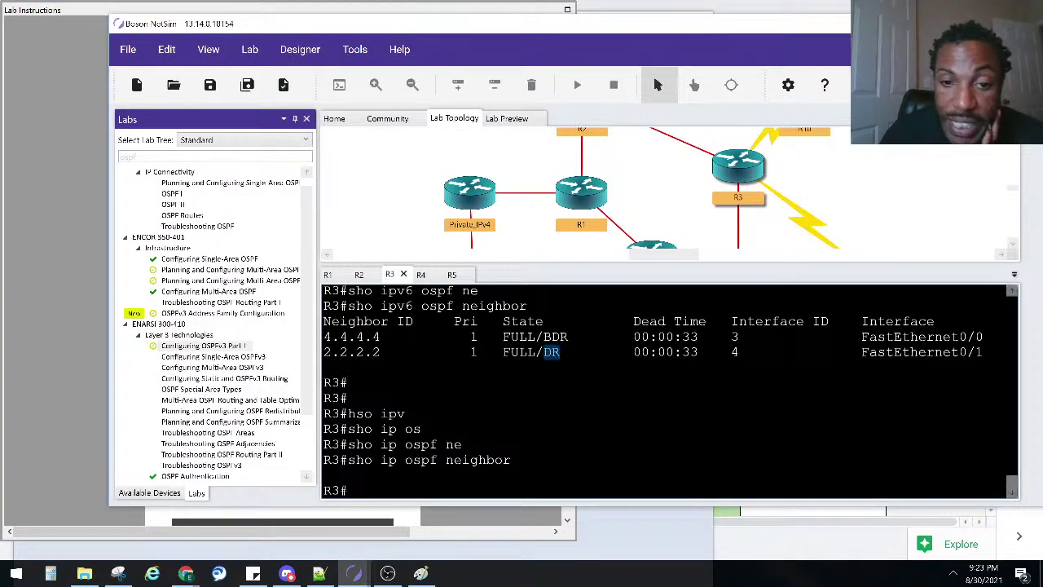
left_click_drag(382, 353, 320, 364)
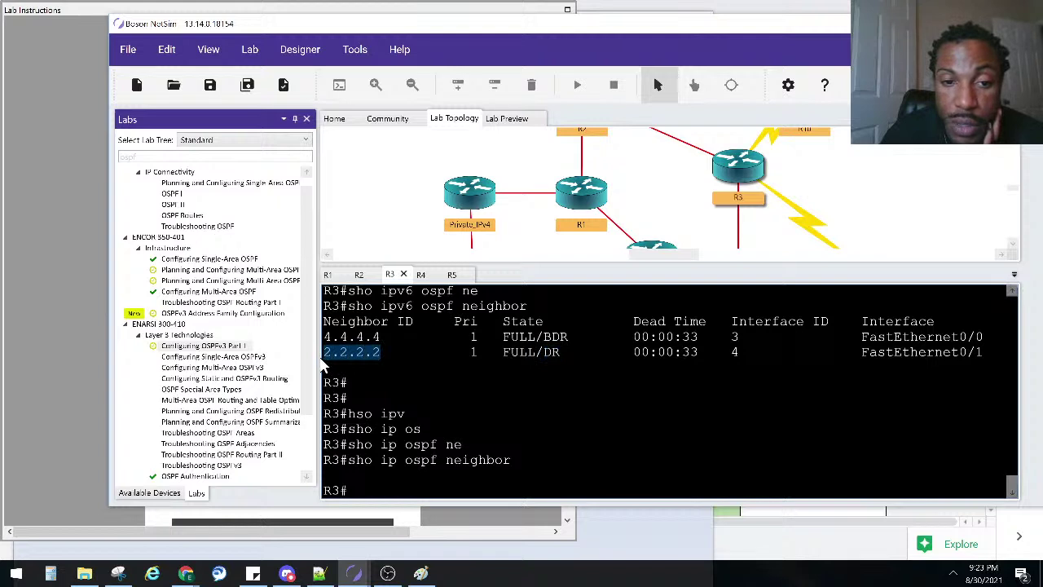
left_click_drag(561, 352, 528, 356)
left_click_drag(397, 337, 326, 336)
left_click_drag(575, 337, 543, 341)
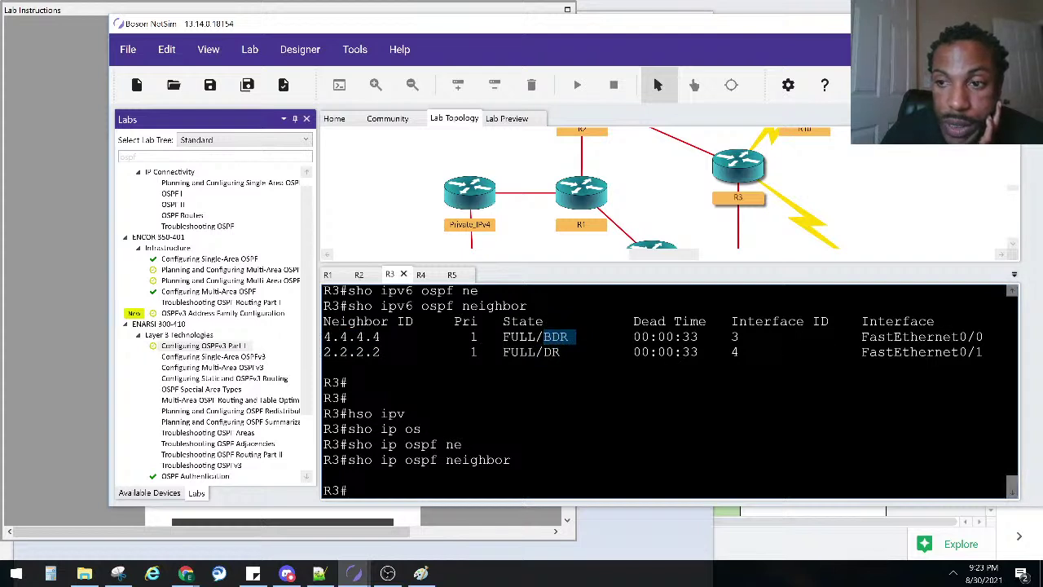
- Examine the topology links from R3 to R2 and R4 to match them with the DR and BDR neighbors
left_click(1014, 245)
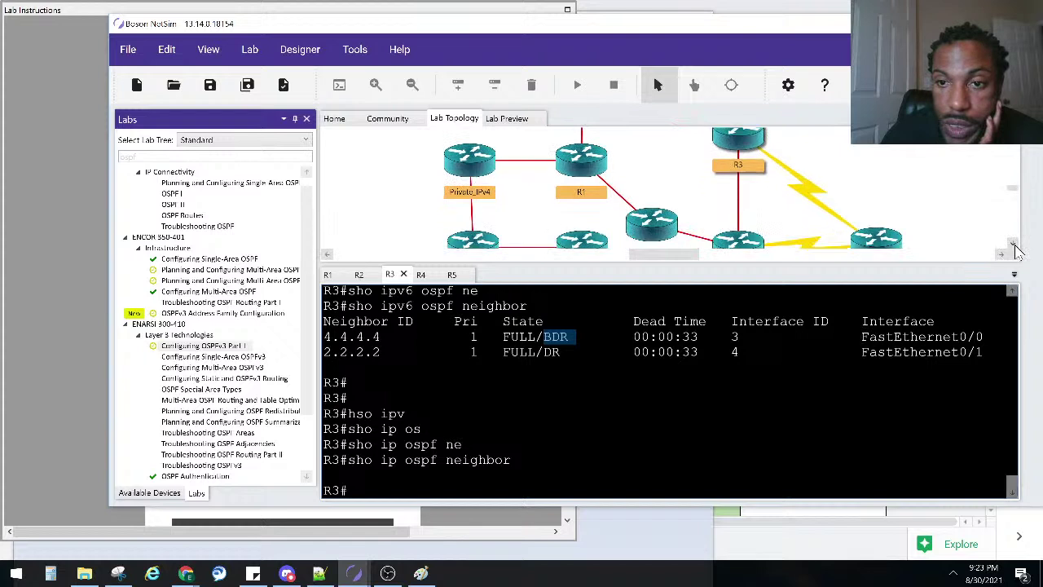
left_click(1015, 246)
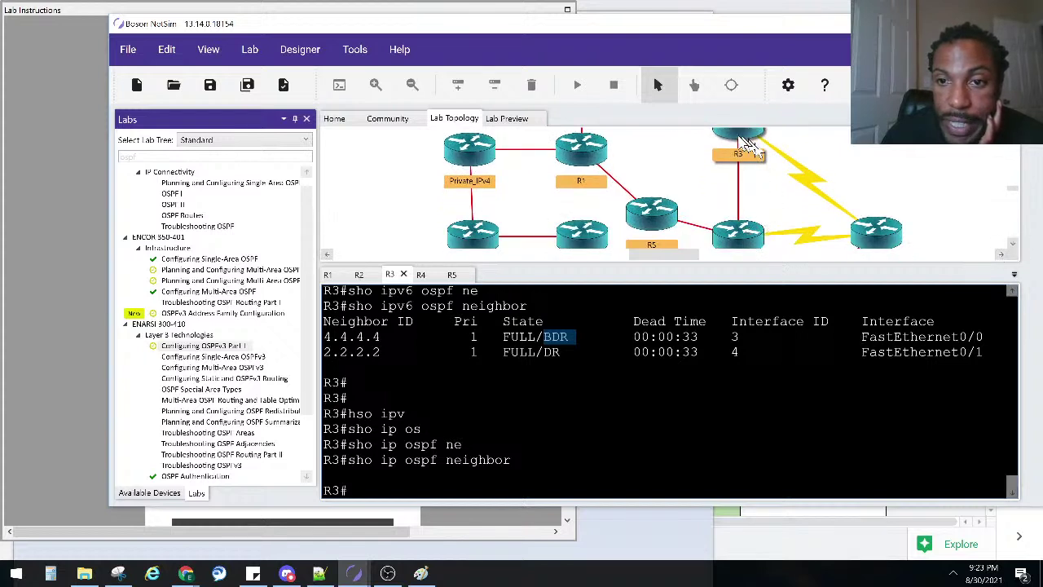
scroll(1015, 145, "up", 5)
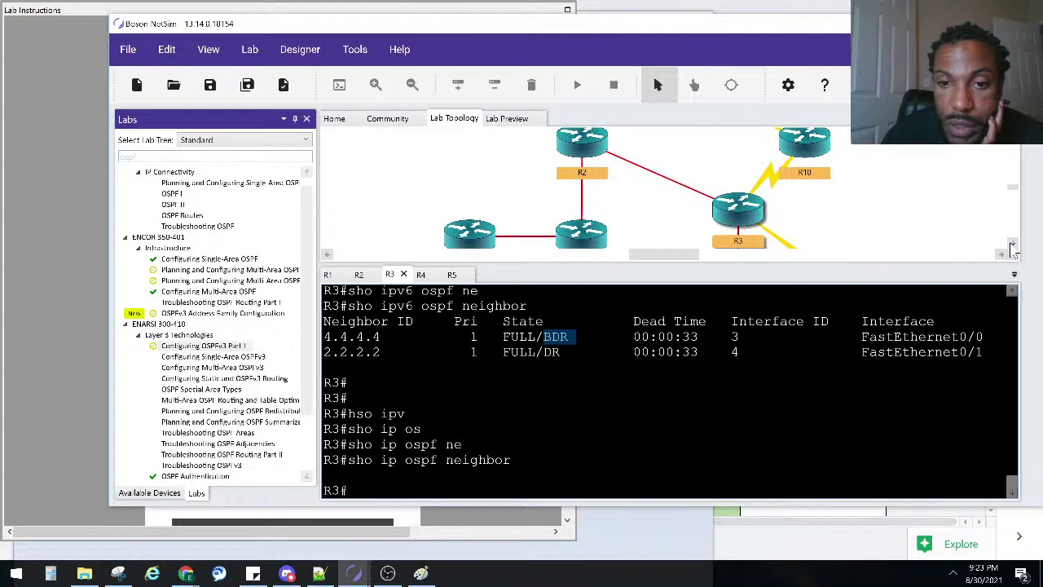
scroll(1012, 248, "down", 6)
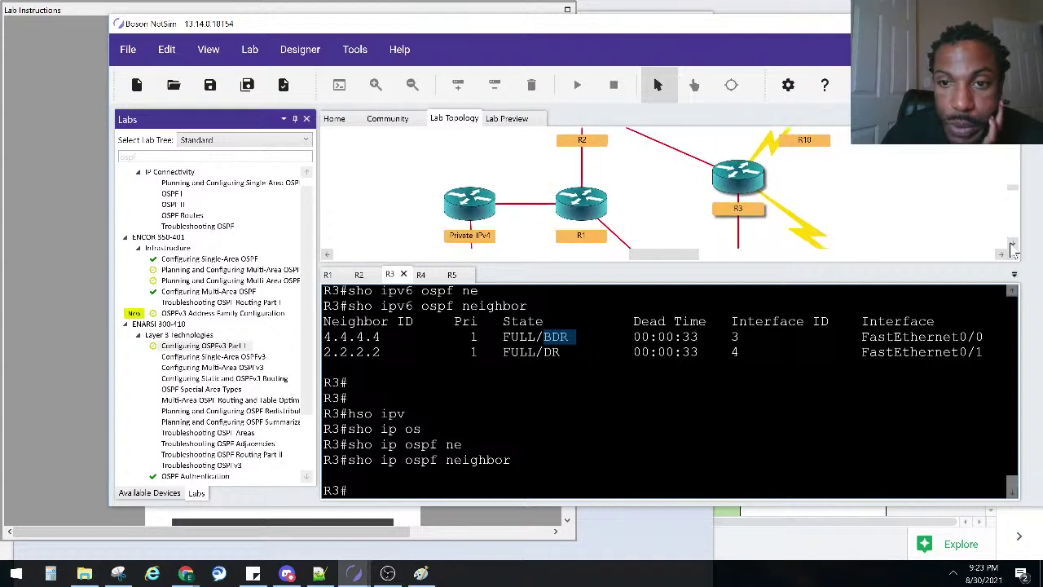
scroll(1013, 250, "down", 1)
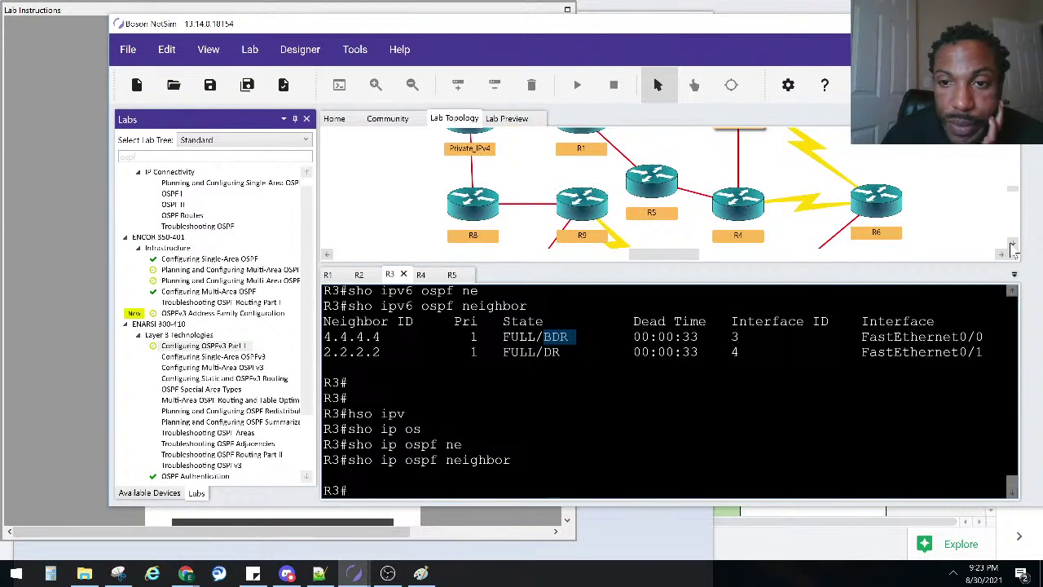
scroll(674, 188, "up", 6)
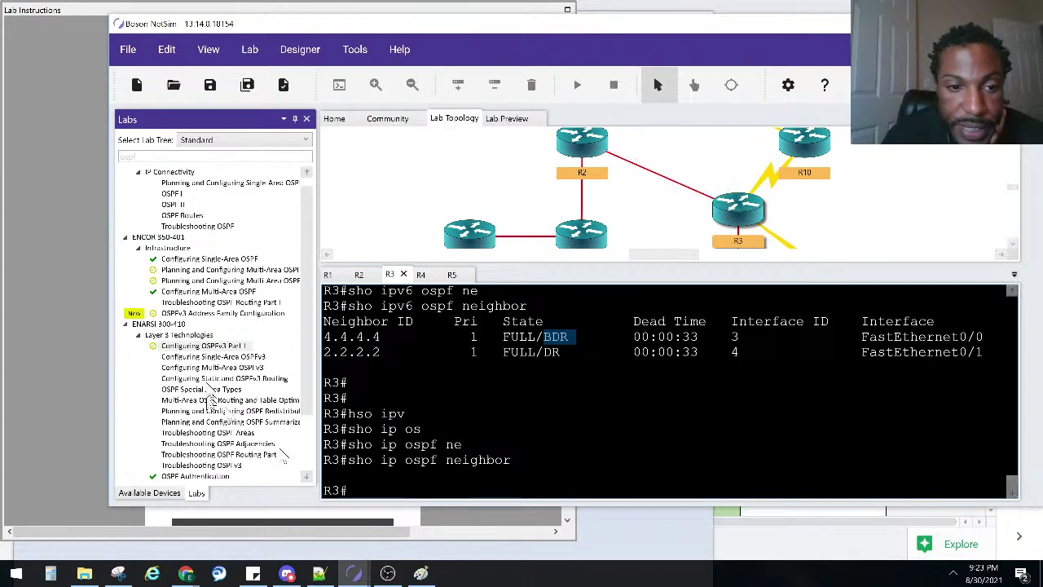
- Read question 5 in the lab instructions and open R5's console from the topology
left_click(33, 370)
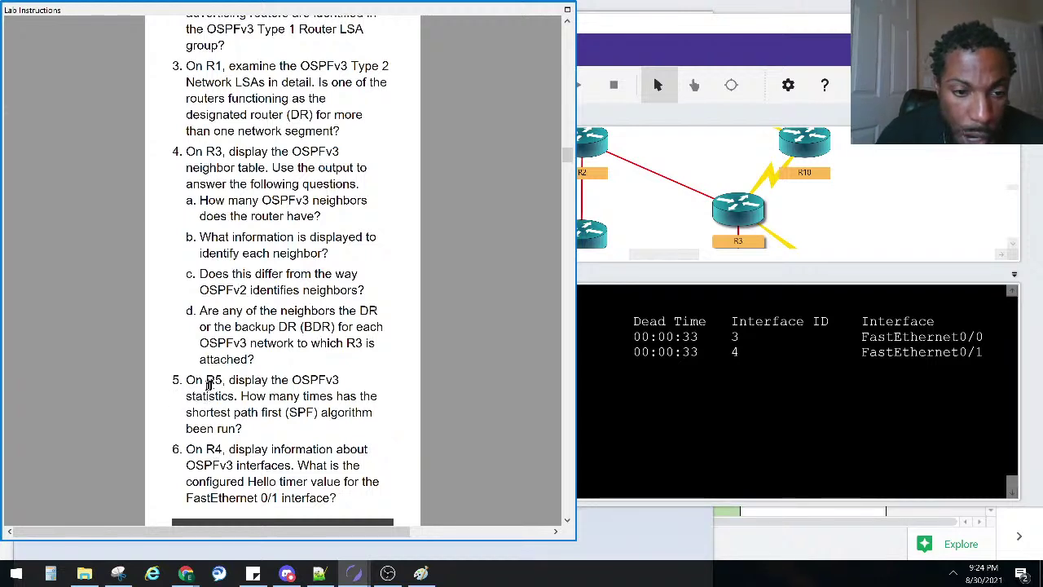
left_click(726, 224)
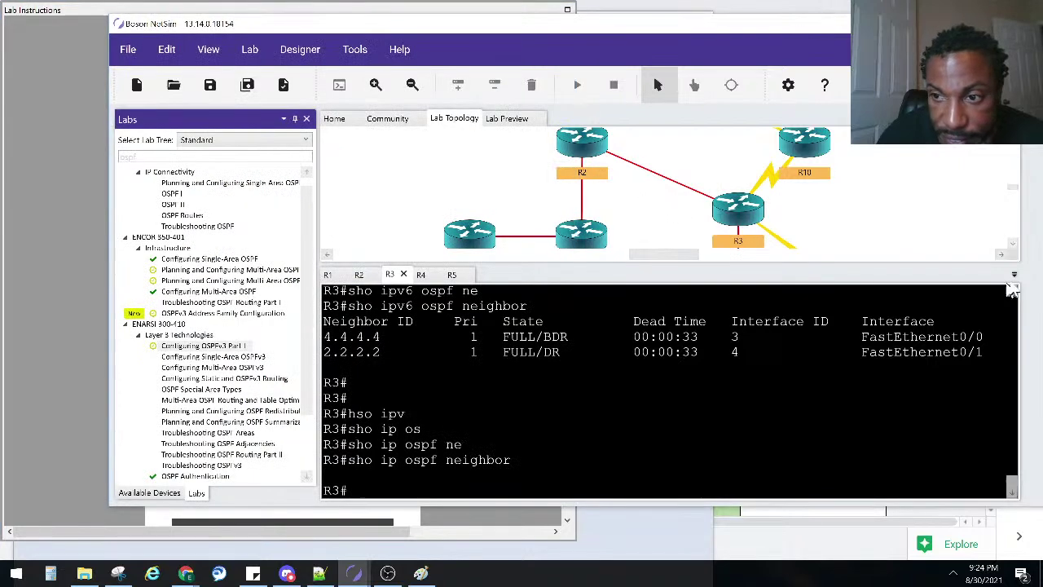
scroll(1009, 255, "down", 4)
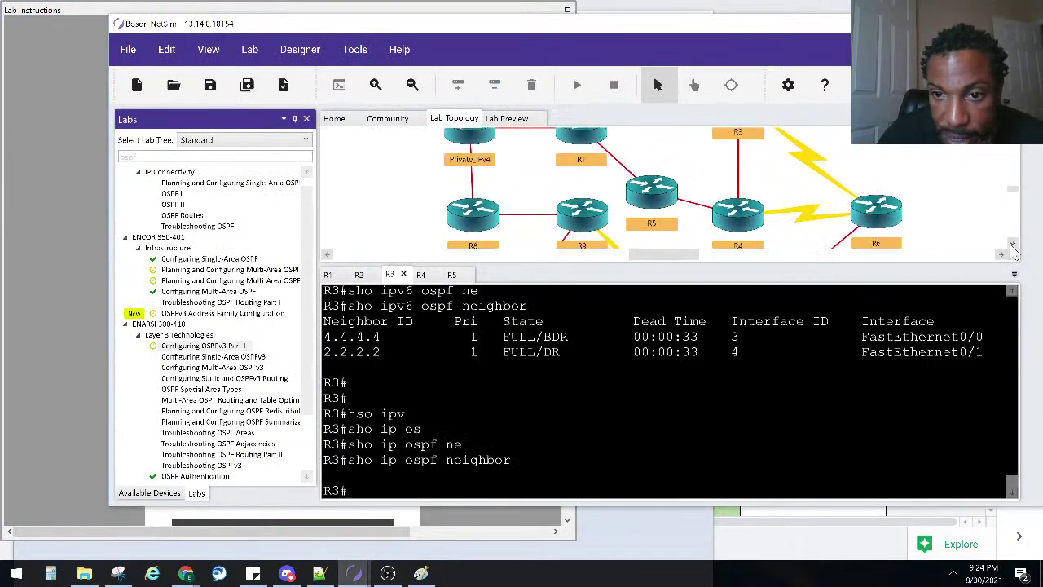
double_click(645, 190)
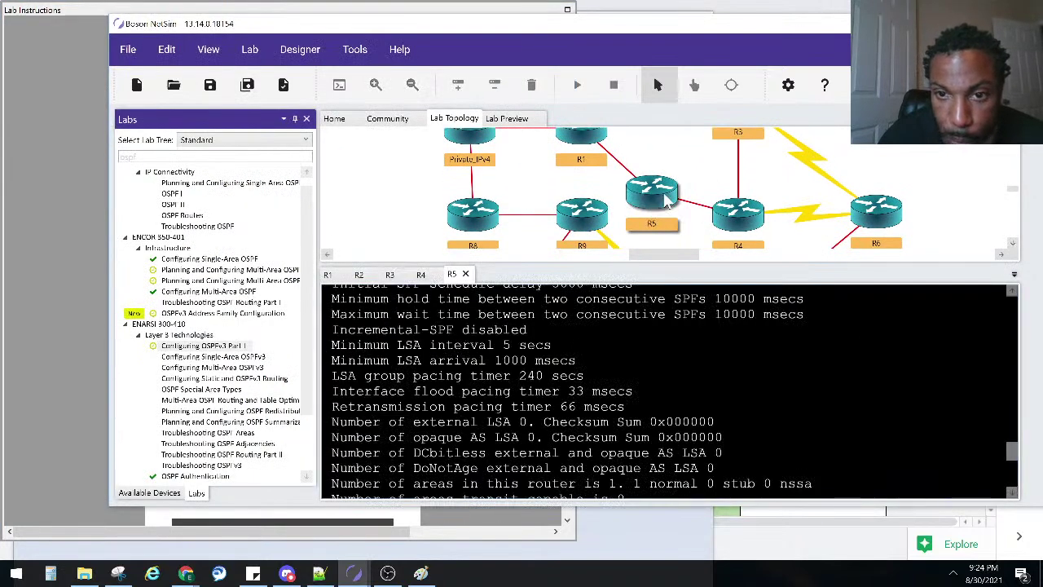
- Switch to Paint, undo all the freehand marks on the network diagram, and return to the simulator
left_click(421, 573)
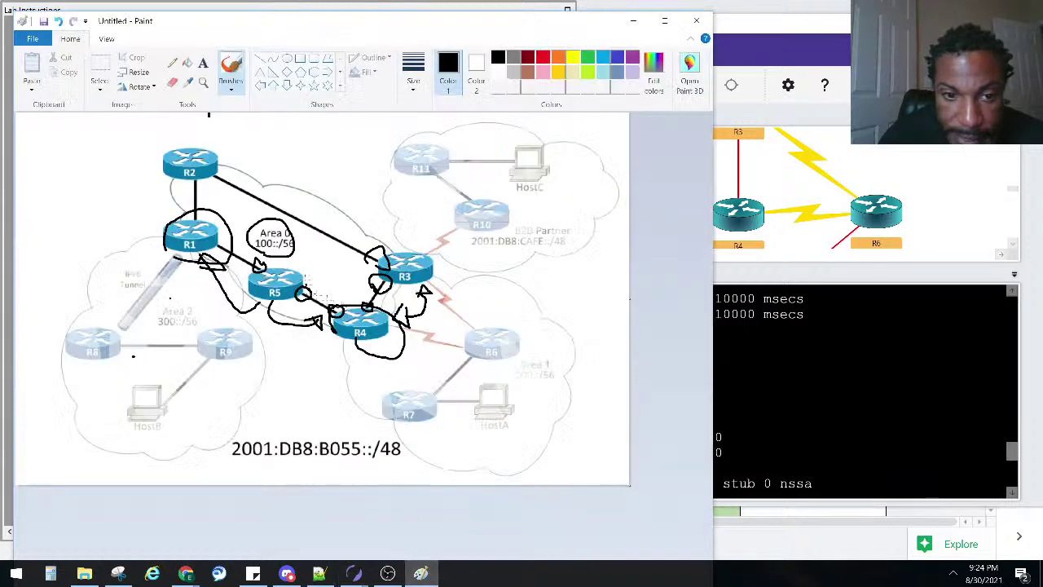
mouse_move(285, 345)
left_mouse_down()
mouse_move(262, 310)
mouse_move(259, 245)
left_mouse_up()
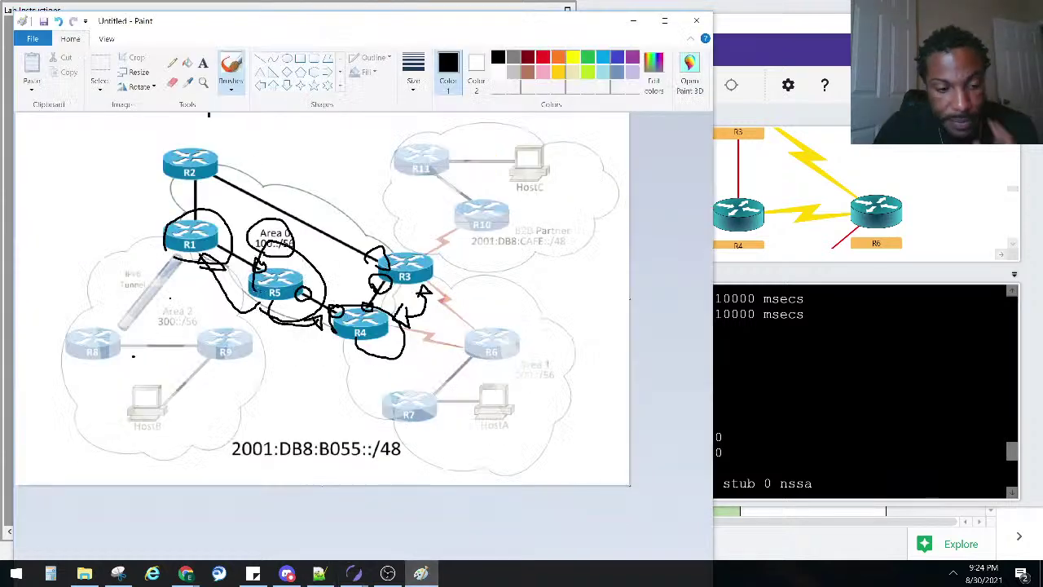
key("ctrl+z")
key("ctrl+z")
key("ctrl+z")
key("ctrl+z")
key("ctrl+z")
key("ctrl+z")
key("ctrl+z")
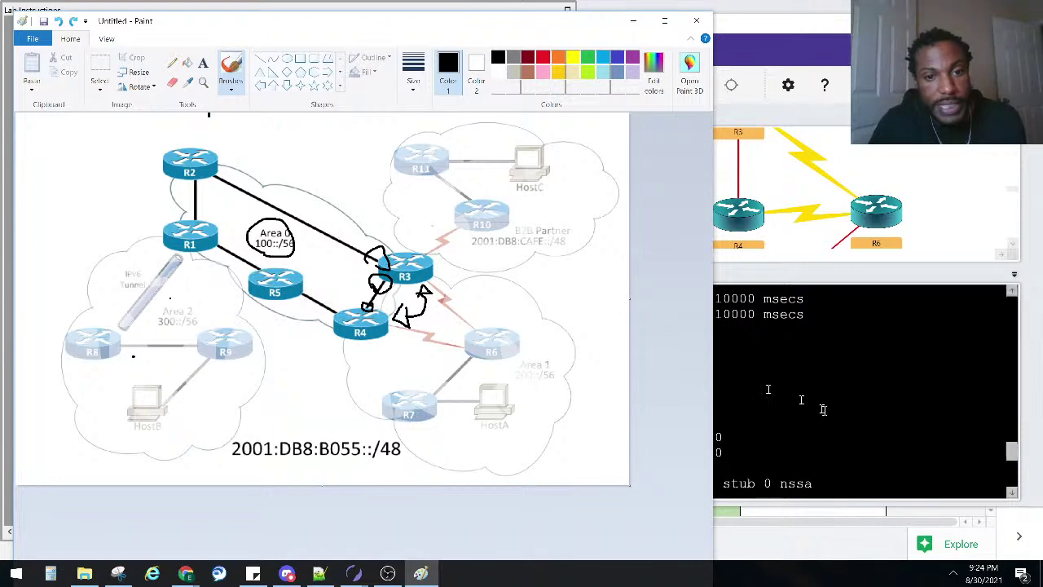
key("ctrl+z")
key("ctrl+z")
key("ctrl+z")
key("ctrl+z")
key("ctrl+z")
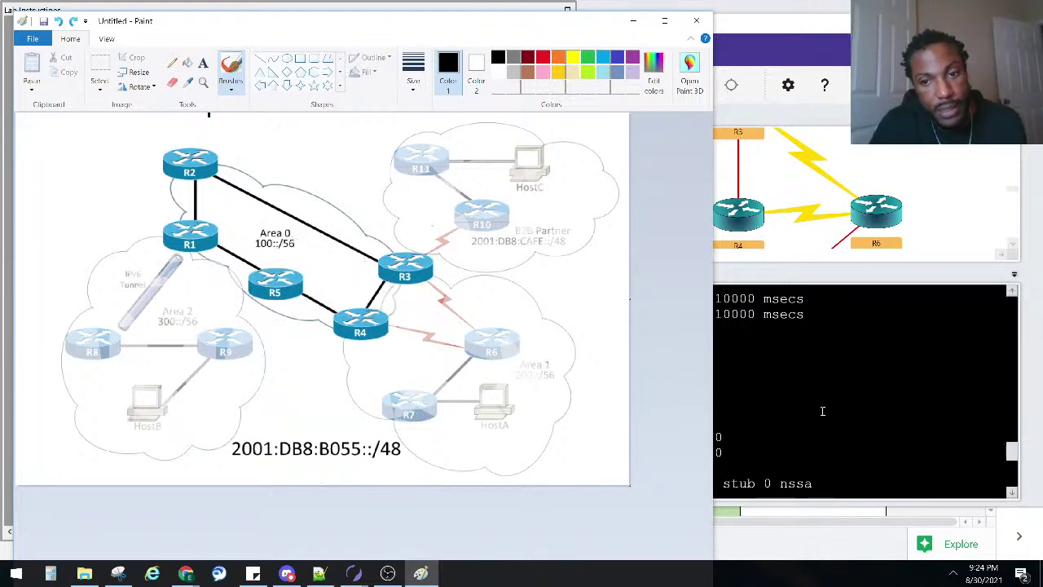
left_click(823, 411)
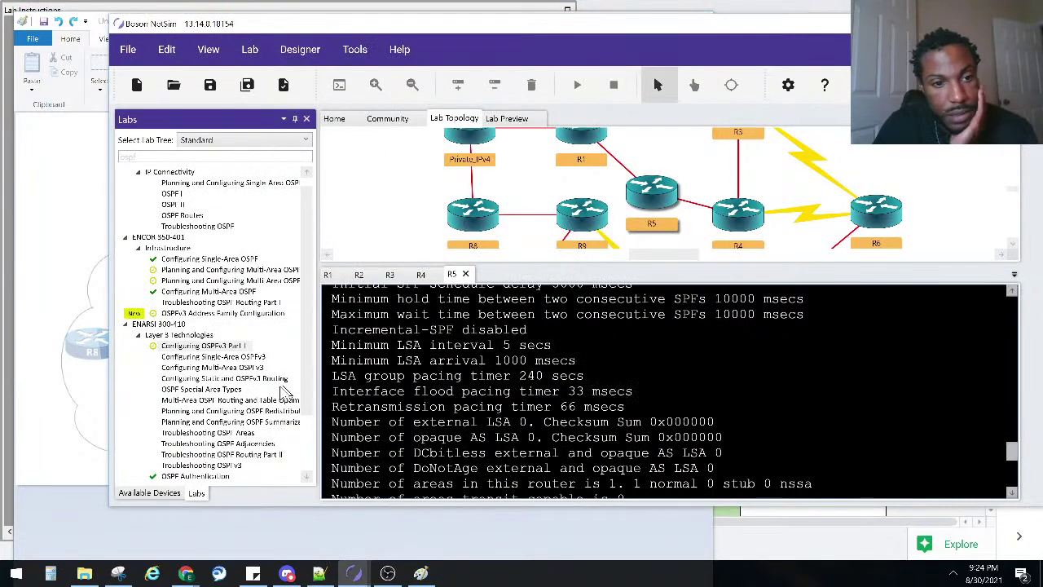
- Reread question 5 in the lab instructions about the number of SPF runs on R5, and return to R5's console
mouse_move(352, 573)
left_click(428, 526)
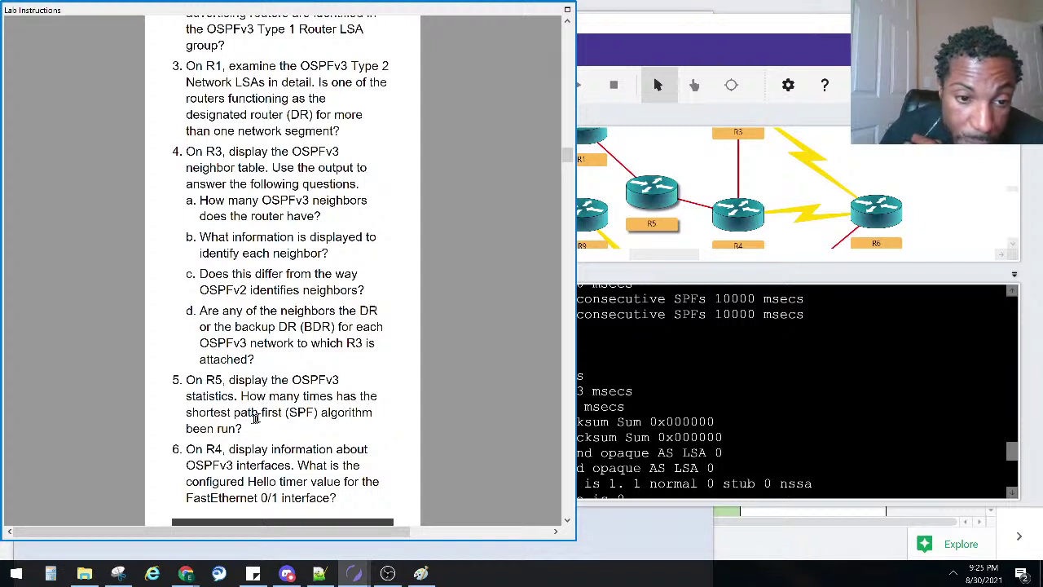
left_click(755, 368)
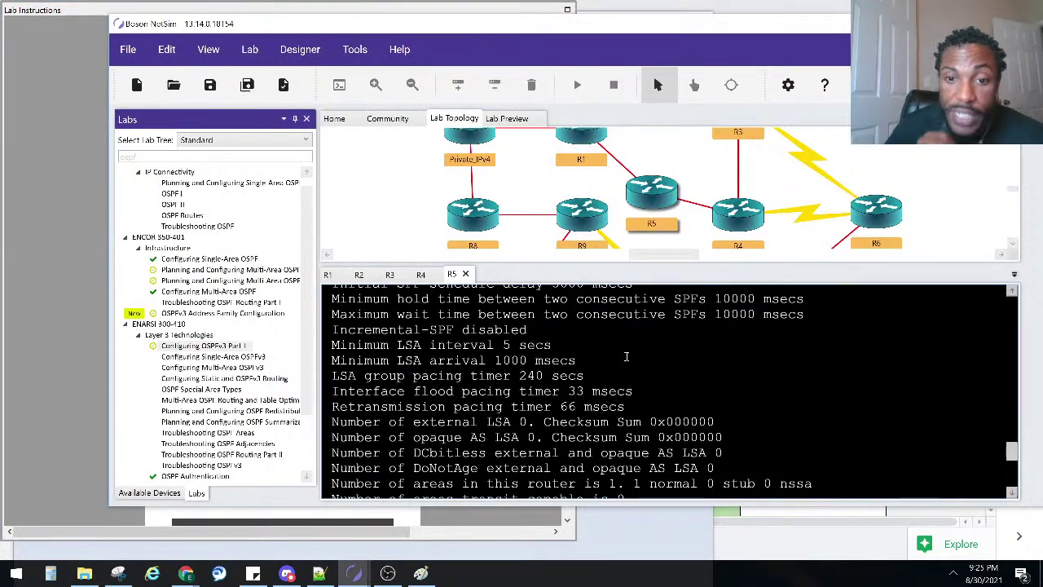
- Run sho ipv6 ospf on R5 and highlight the line giving the number of SPF algorithm executions
key("Return")
key("Return")
key("Return")
key("Return")
key("Return")
key("Return")
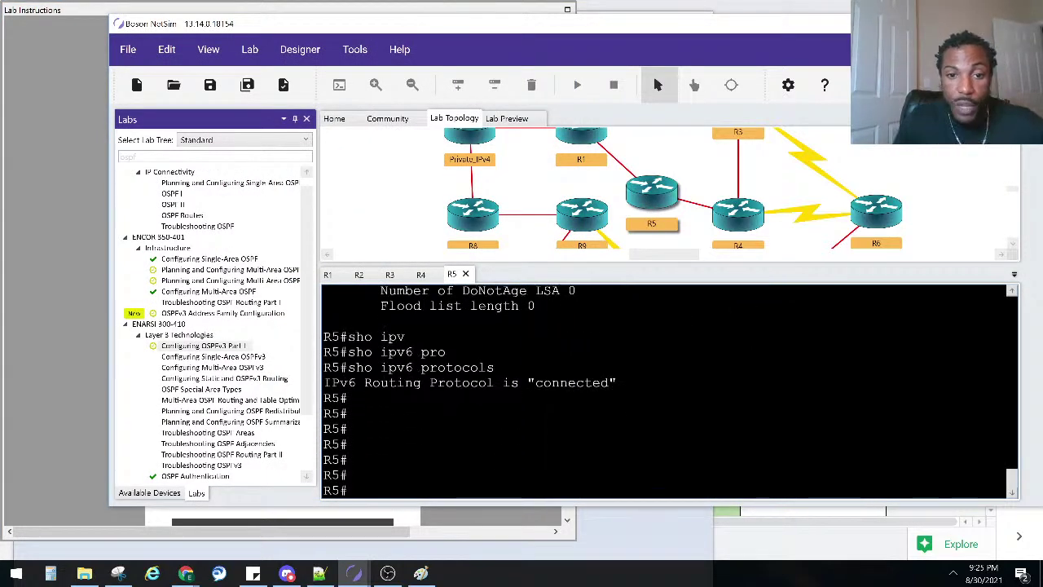
type("sho ipv")
key("Tab")
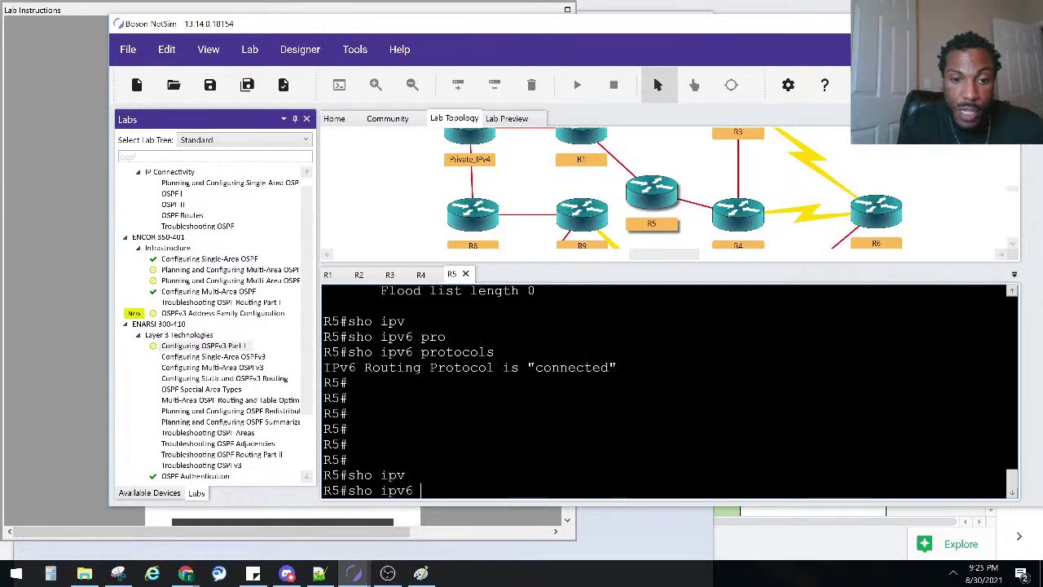
type("ospf")
key("Return")
key("space")
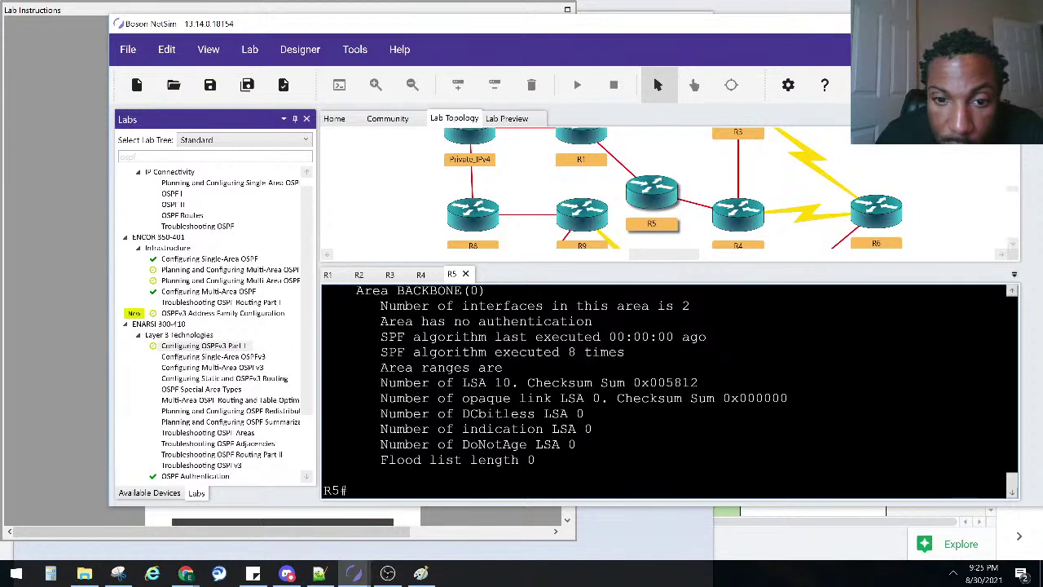
left_click_drag(380, 352, 629, 356)
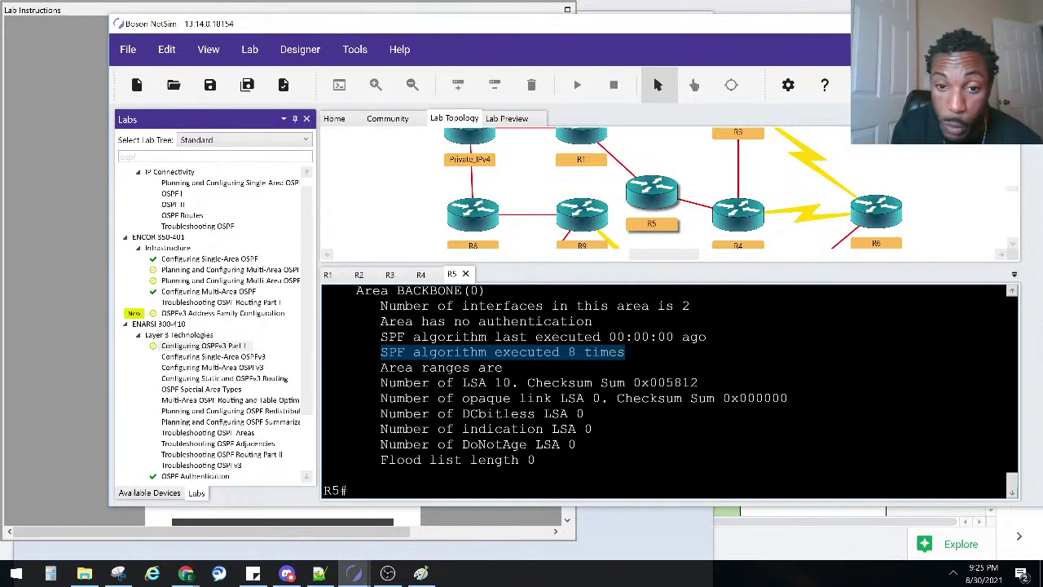
left_click_drag(440, 353, 628, 356)
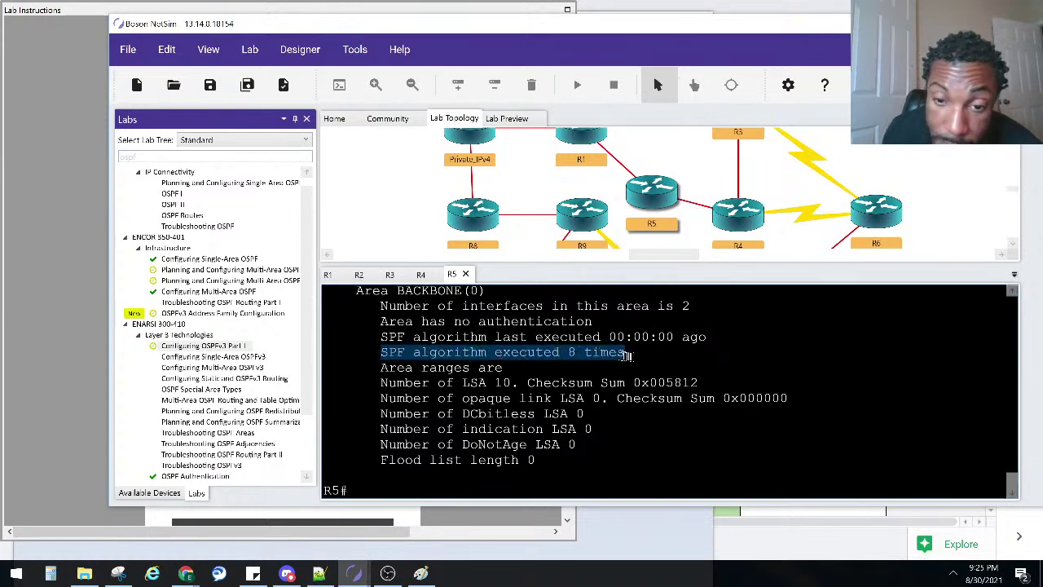
- Read question 6 about the FastEthernet 0/1 Hello timer and bring up a fresh prompt in R4's console
left_click(45, 470)
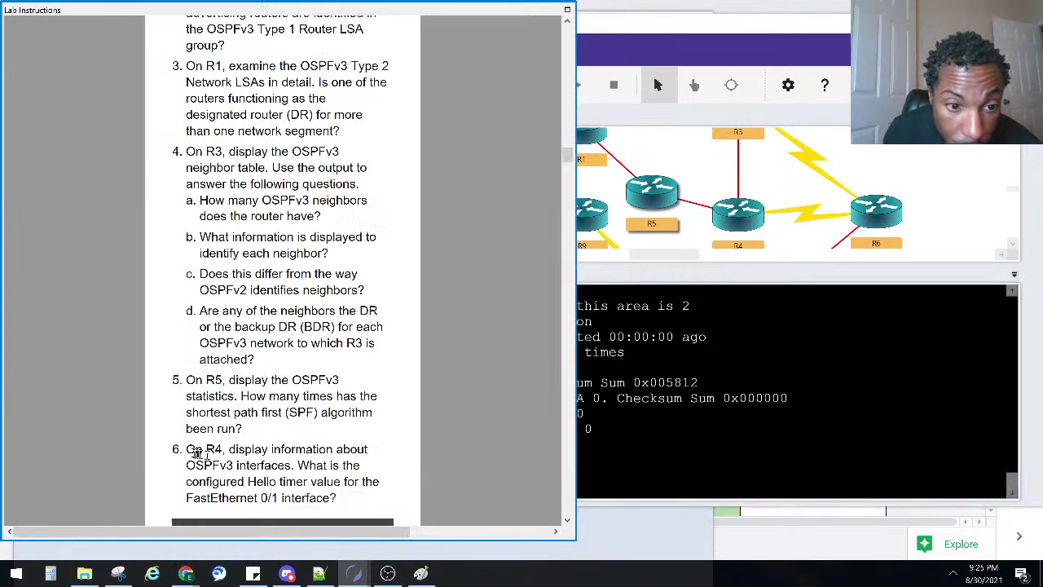
left_click(752, 341)
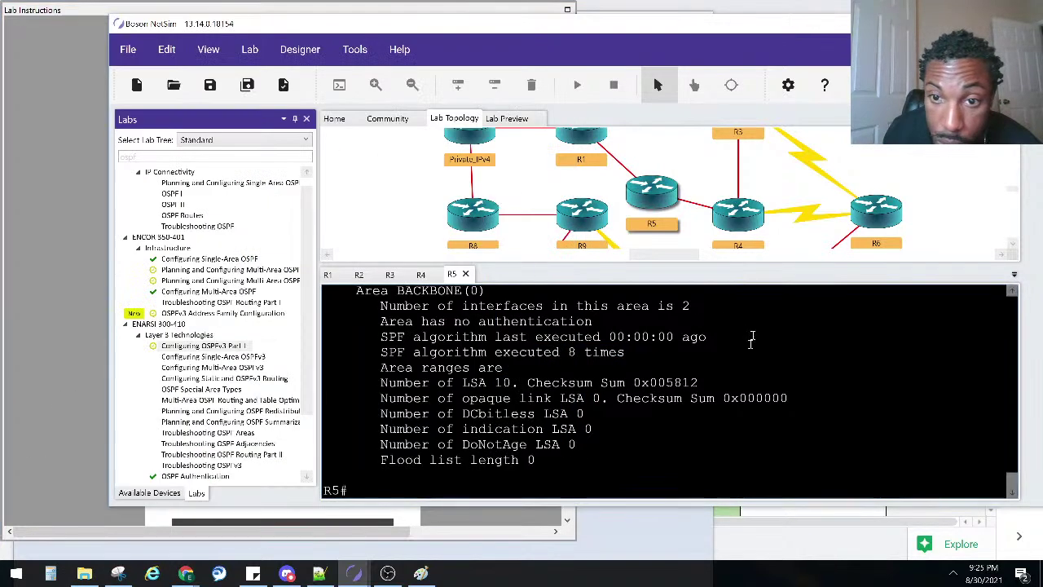
double_click(737, 211)
left_click(47, 353)
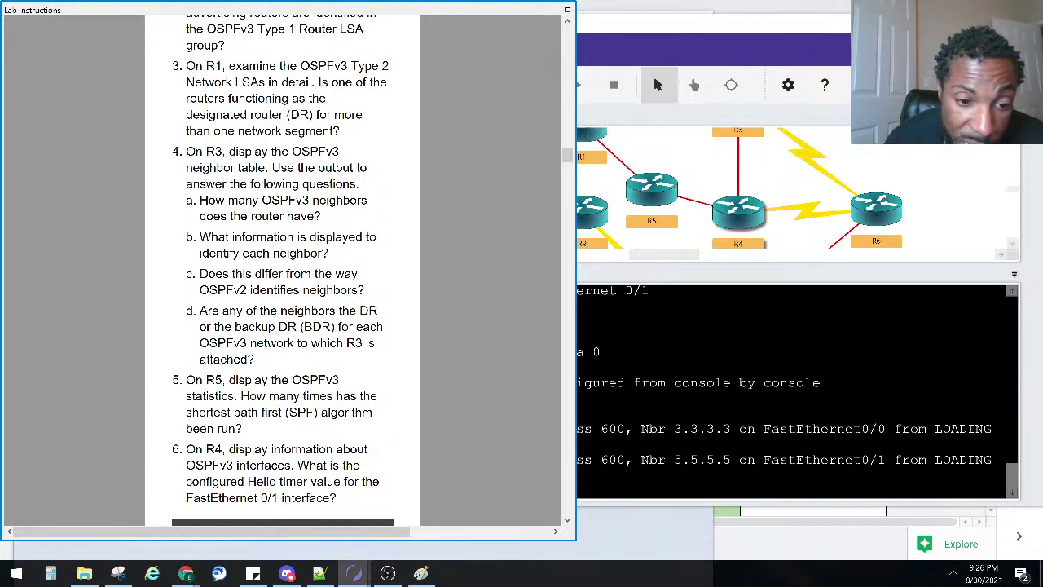
key("alt+Tab")
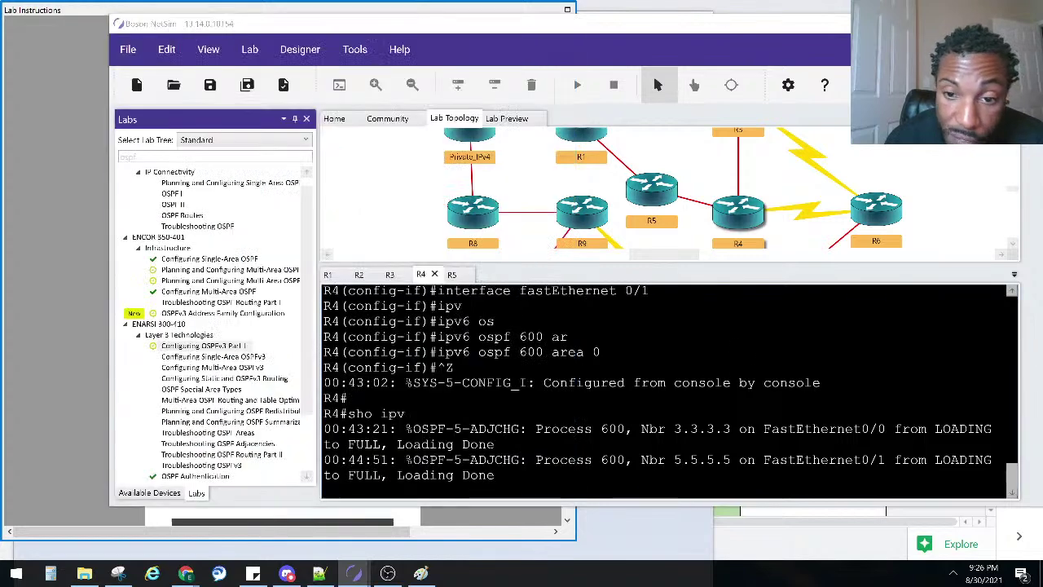
key("Return")
key("Return")
key("Return")
key("Return")
key("Return")
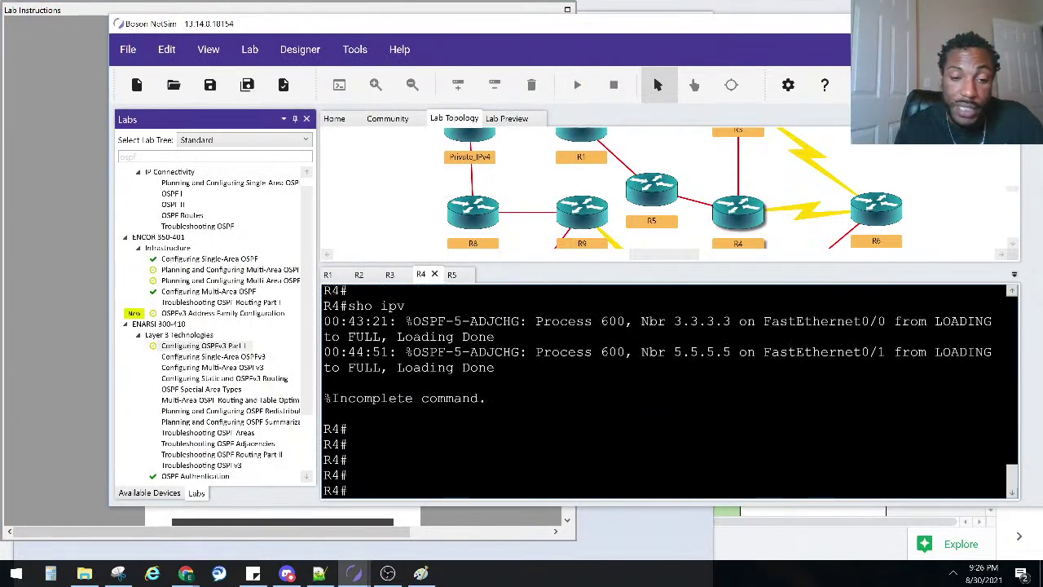
- Run show ipv6 ospf interface fastEthernet 0/1 on R4 to look up the Hello timer
type("sho w ip")
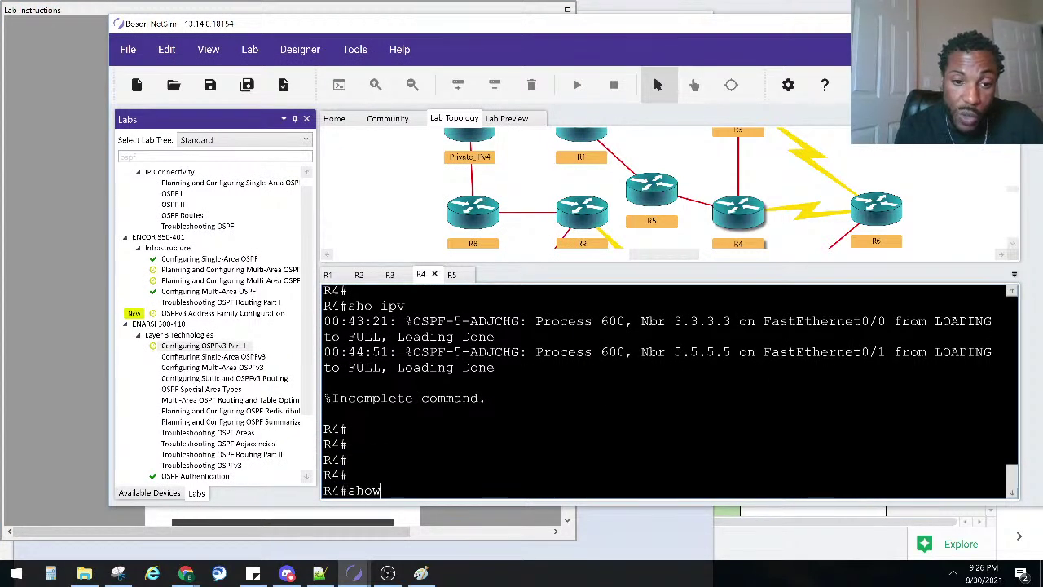
key("BackSpace")
key("BackSpace")
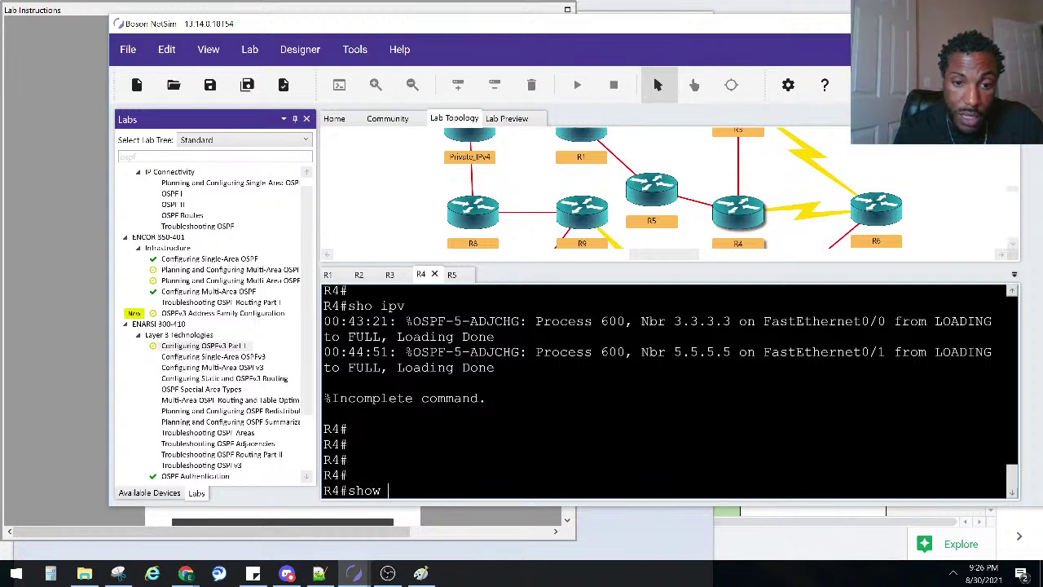
type("ipv")
key("Tab")
type("os")
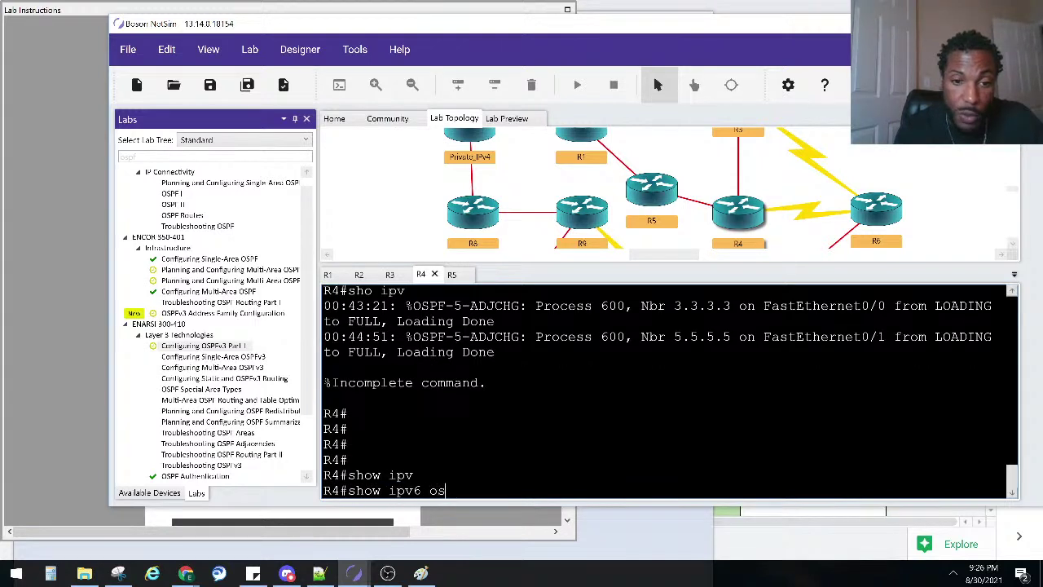
key("Tab")
type("in")
key("Tab")
type("fa")
key("Tab")
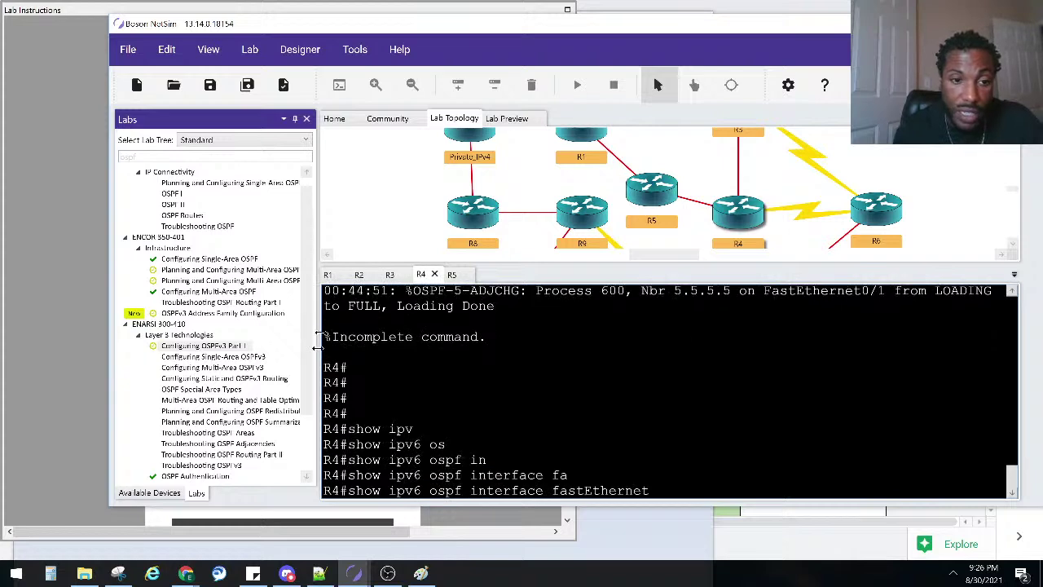
left_click(53, 252)
left_click(719, 329)
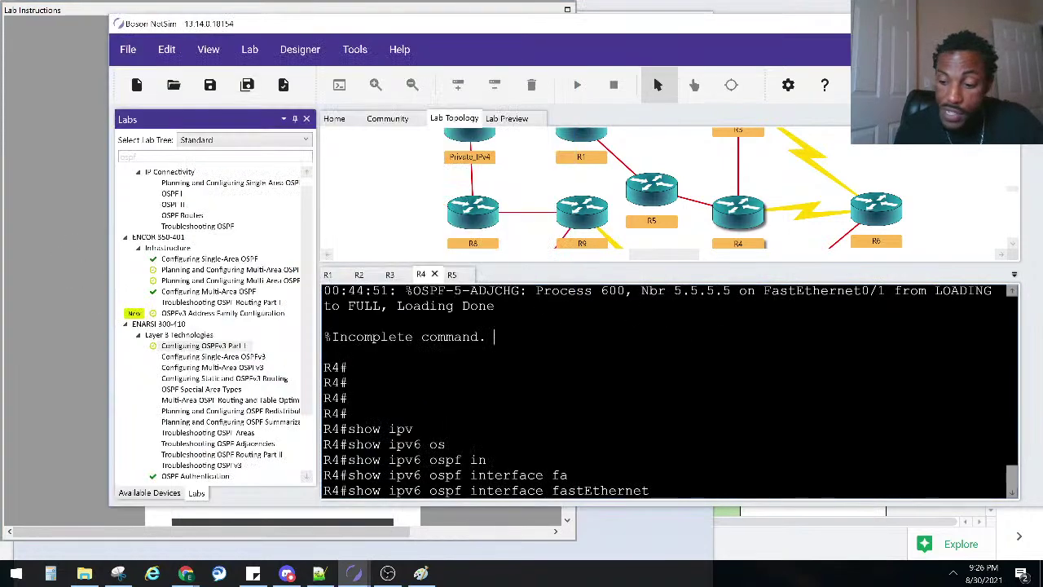
type("0/1")
key("Return")
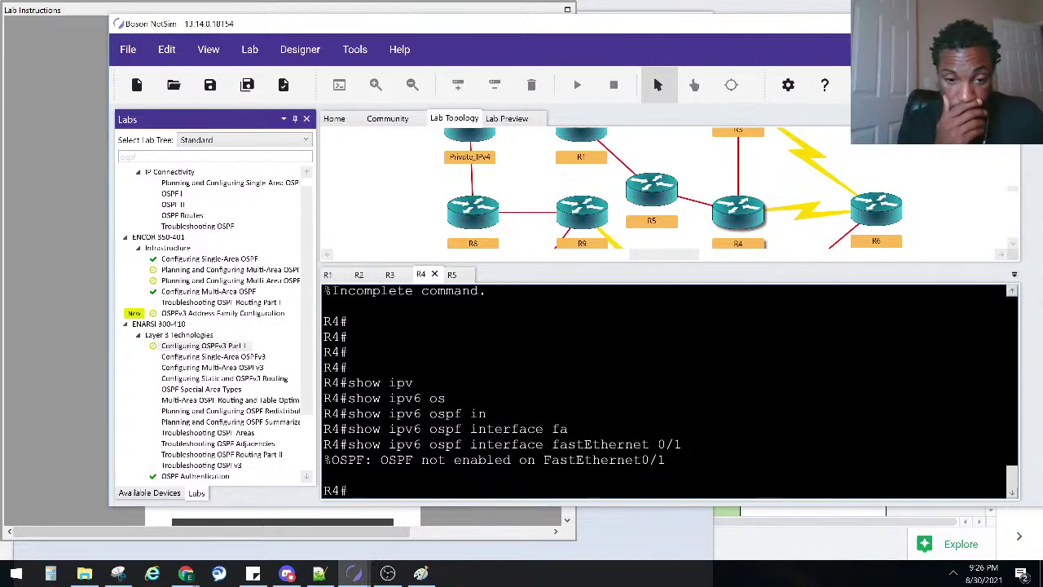
- Run sho run inter fa0/1 on R4, highlight its ipv6 ospf line and compare it with the earlier interface output
type("sho ru")
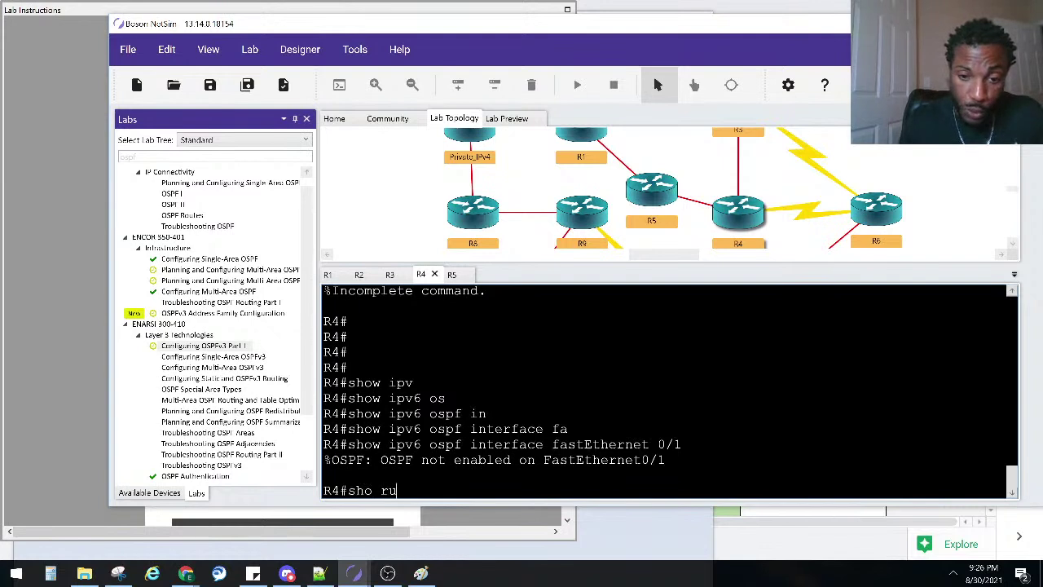
type("n inter fa0/1")
key("Return")
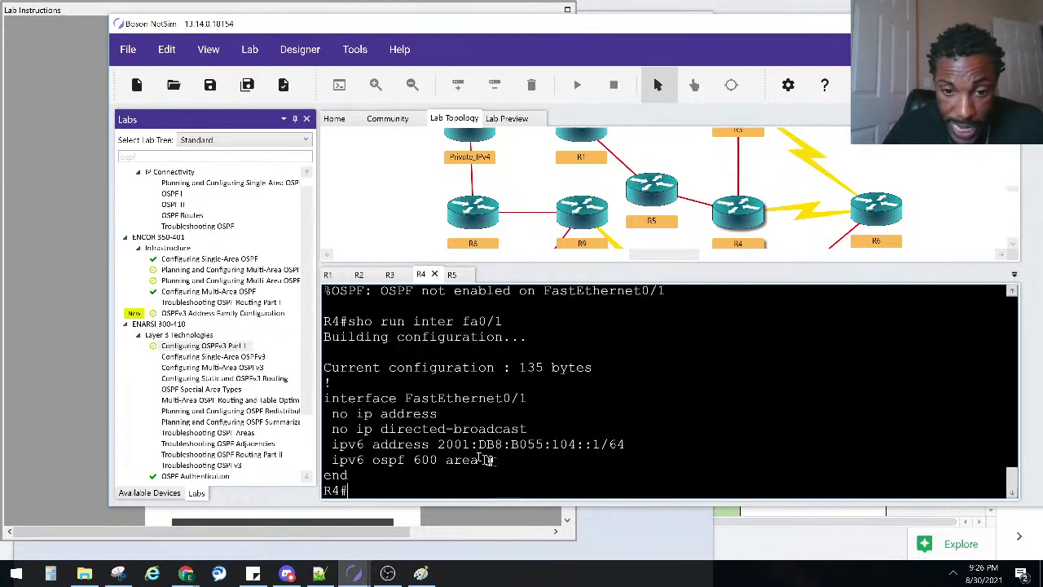
left_click_drag(493, 462, 332, 461)
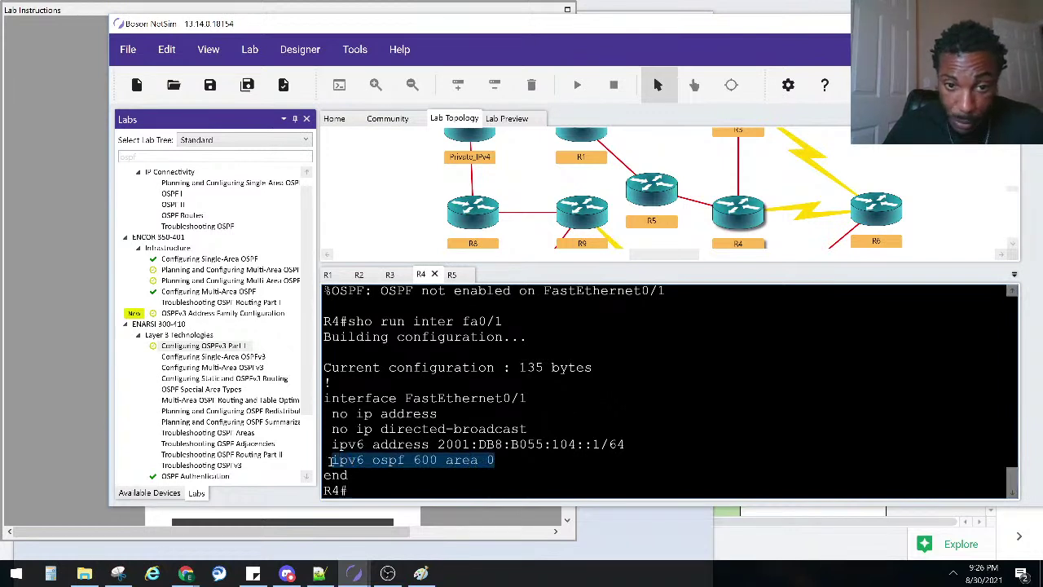
scroll(537, 394, "up", 3)
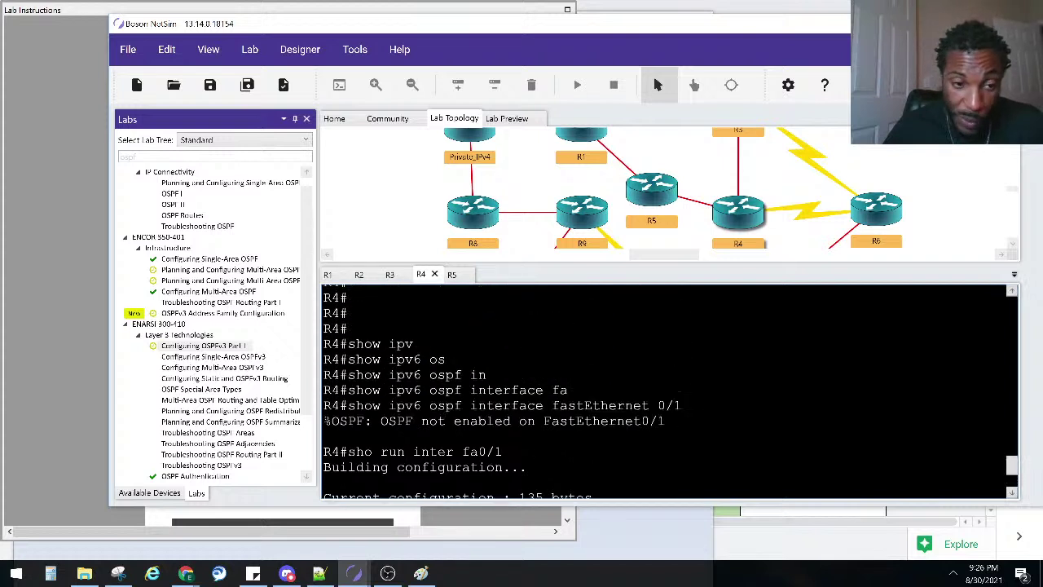
scroll(611, 426, "down", 3)
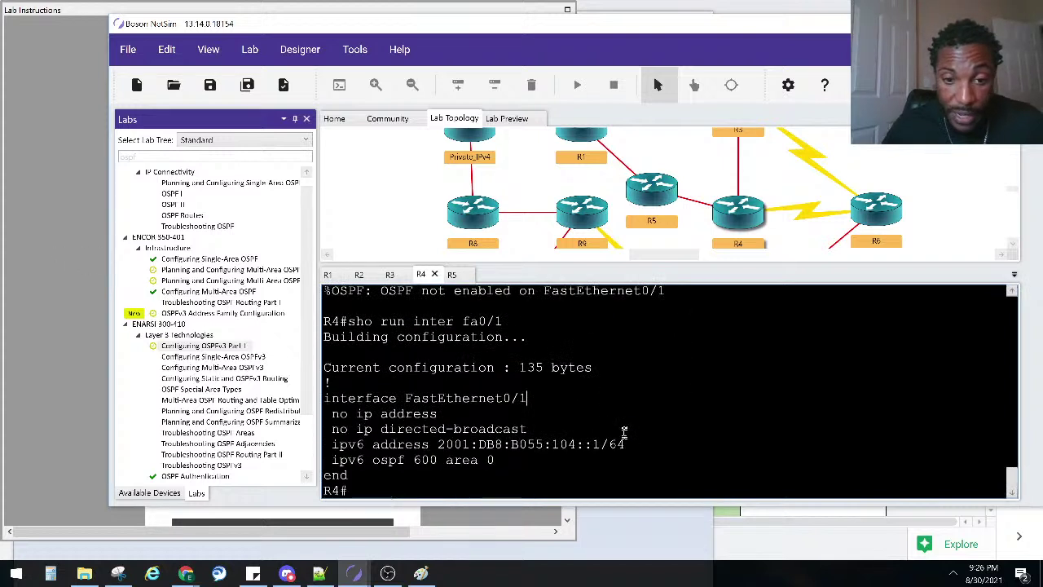
- Run sho ipv6 ospf flood-list on R4
type("sho")
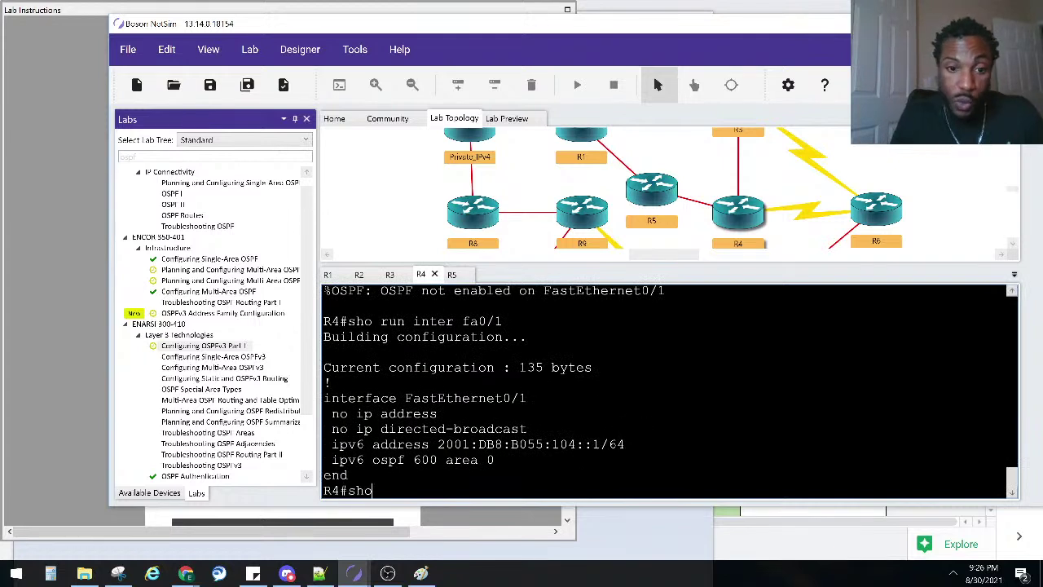
type(" ipv")
key("Tab")
type("os")
key("Tab")
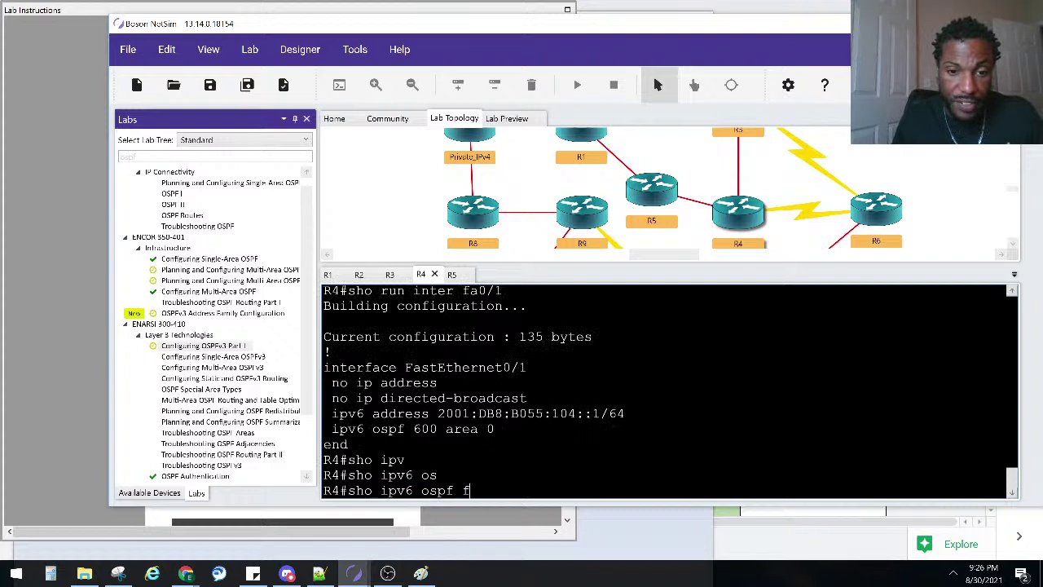
type("f")
key("Tab")
key("Return")
- Run sho ipv6 ospf interface on R4
key("Up")
key("BackSpace")
key("BackSpace")
key("BackSpace")
key("BackSpace")
key("BackSpace")
key("BackSpace")
key("BackSpace")
key("BackSpace")
key("BackSpace")
key("BackSpace")
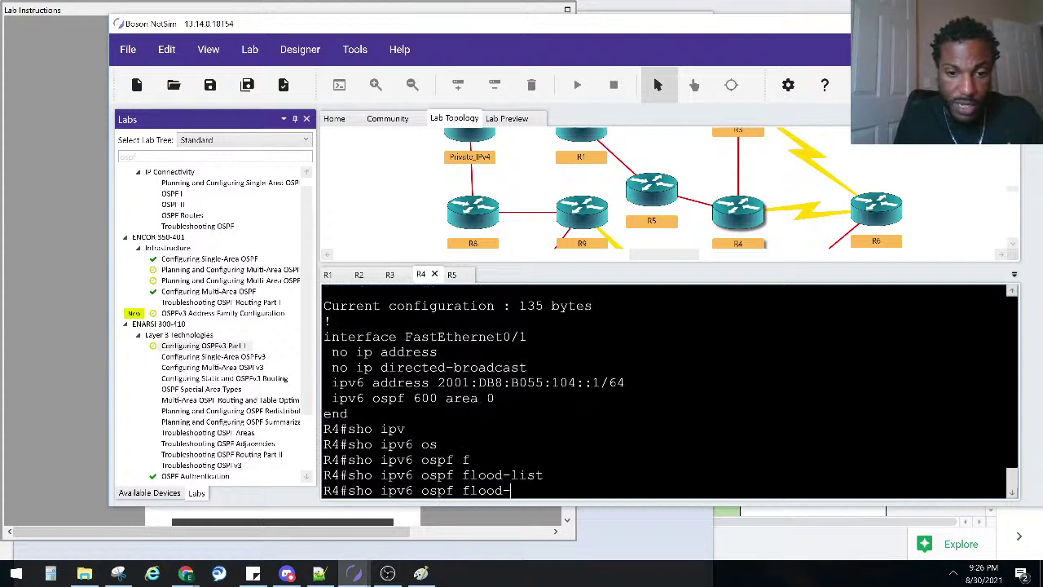
type("in")
key("Tab")
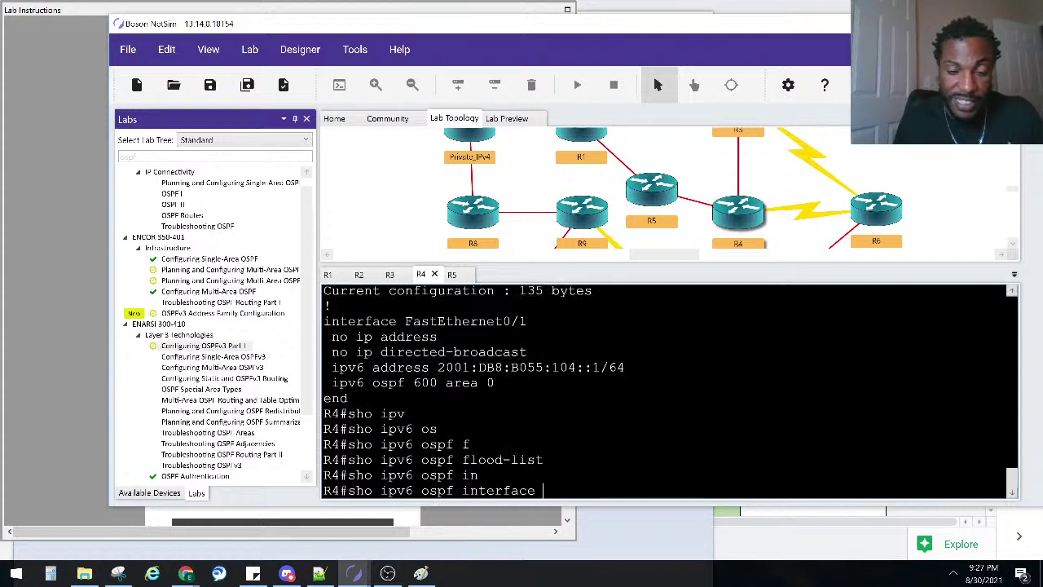
key("Return")
- List the options of sho ipv6 ospf interface on R4 and run its brief variant
key("Up")
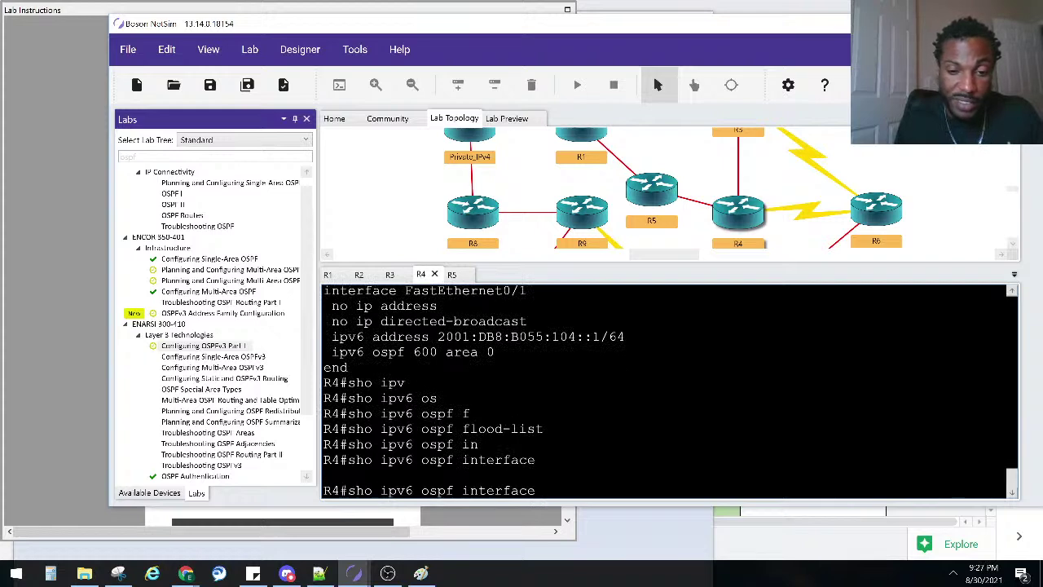
type("?bri")
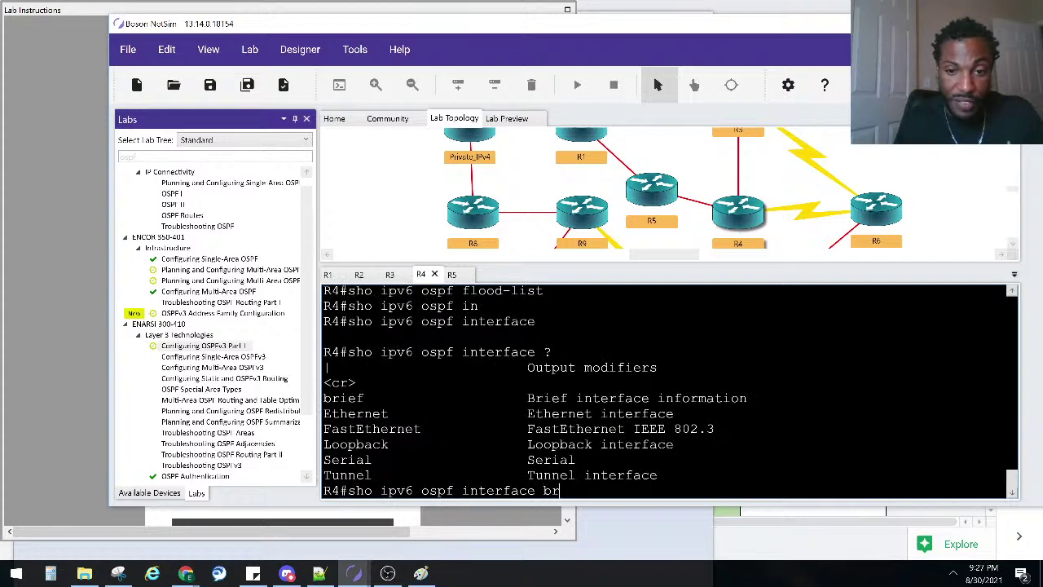
key("Tab")
key("Return")
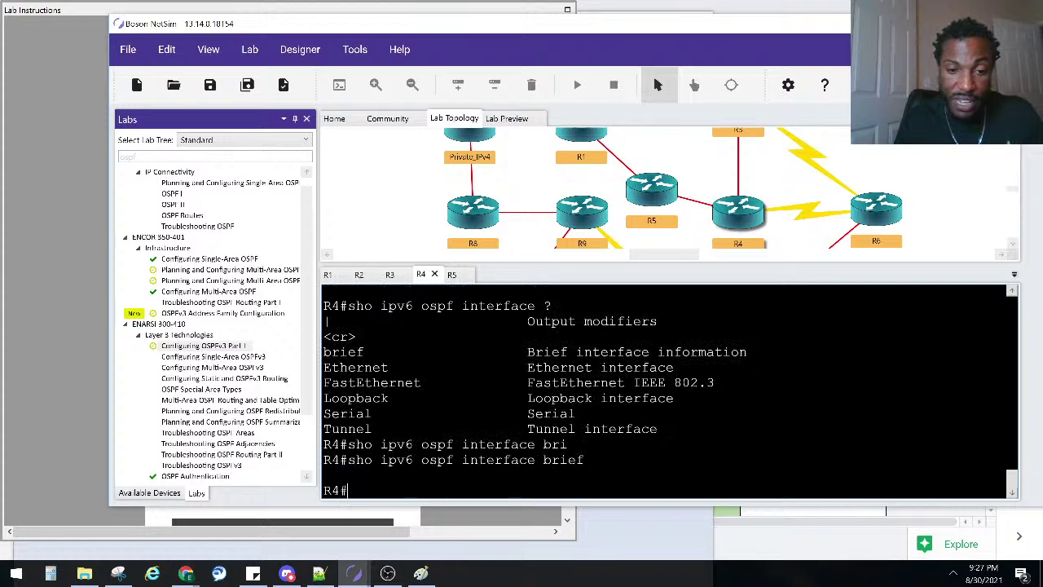
- List the available options of sho ipv6 ospf on R4
type("sho ipv")
key("Tab")
type("os")
key("Tab")
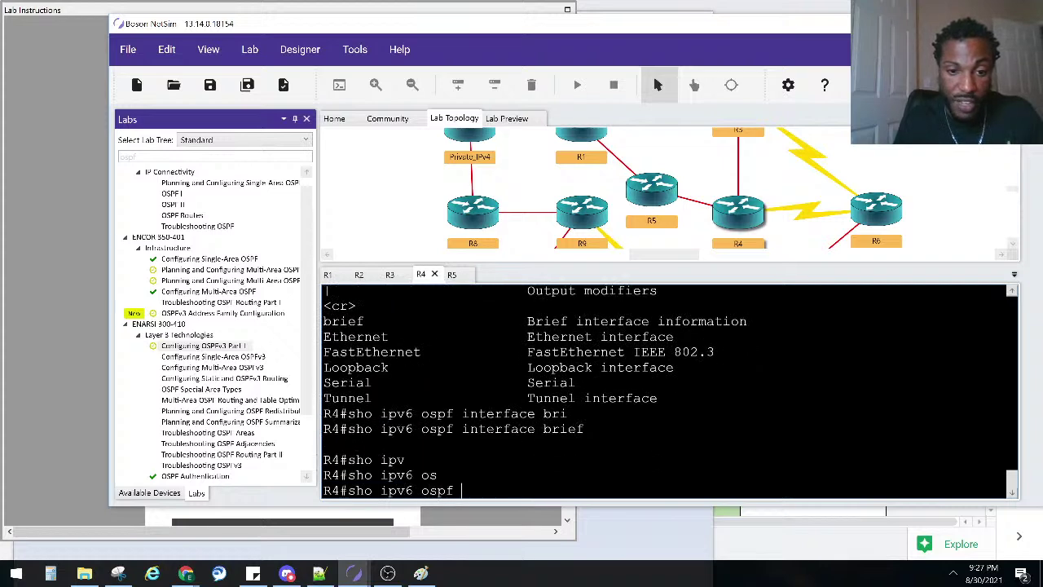
type("b")
key("Tab")
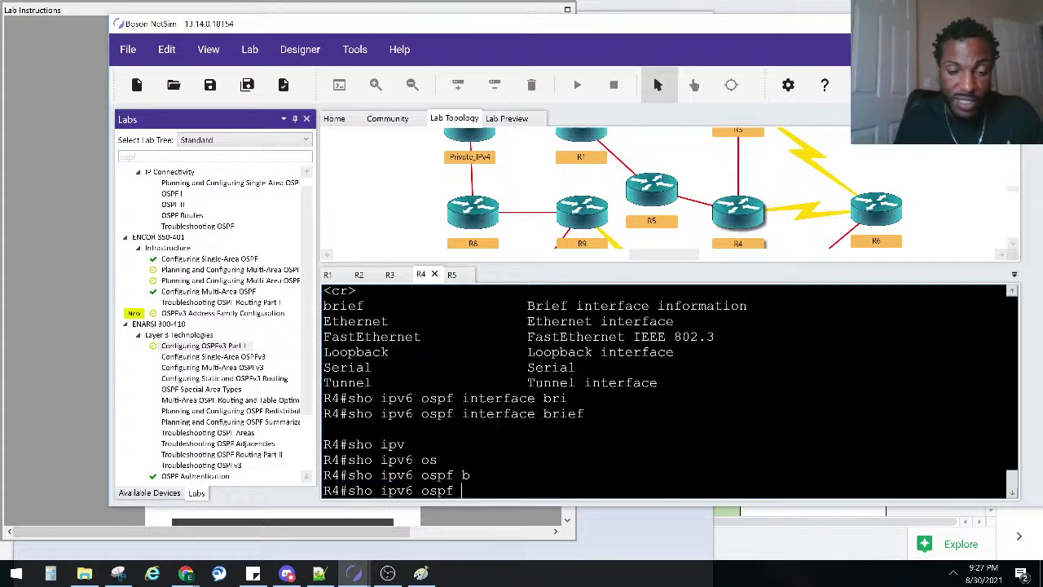
type("?")
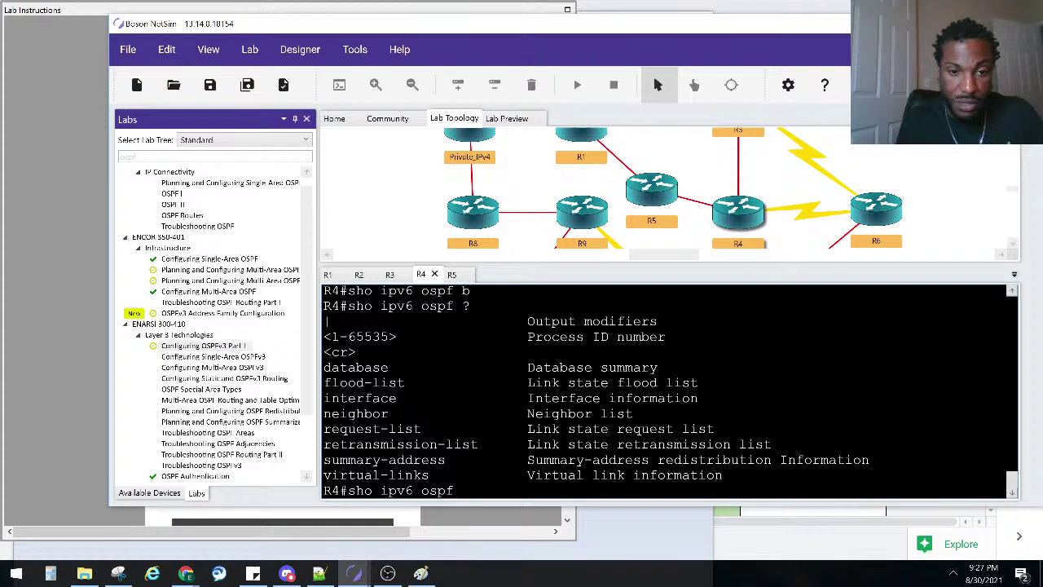
- Run sho ipv6 ospf 600 on R4 and list the options available for that process
type("600")
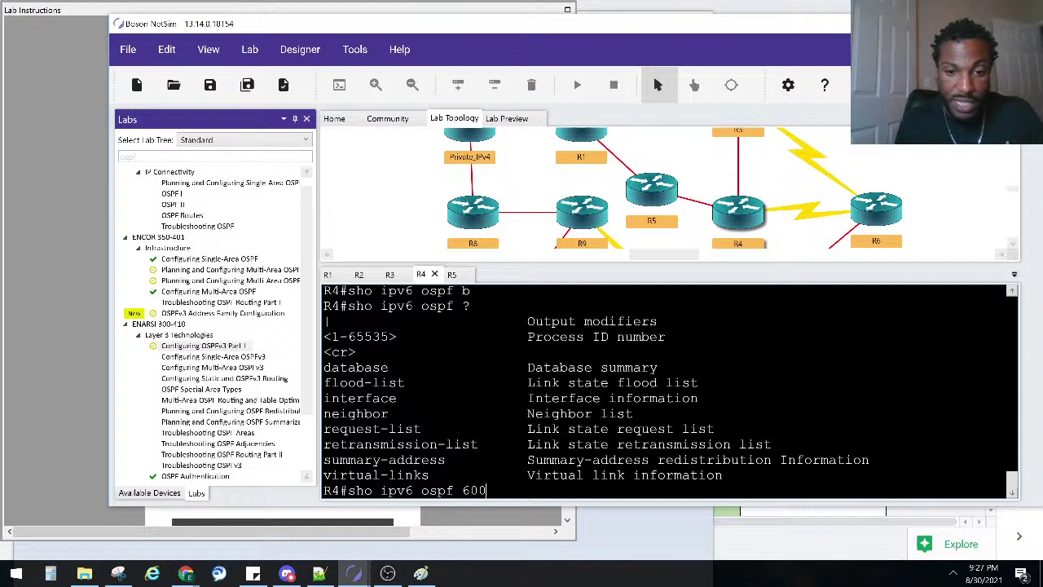
key("Return")
key("Up")
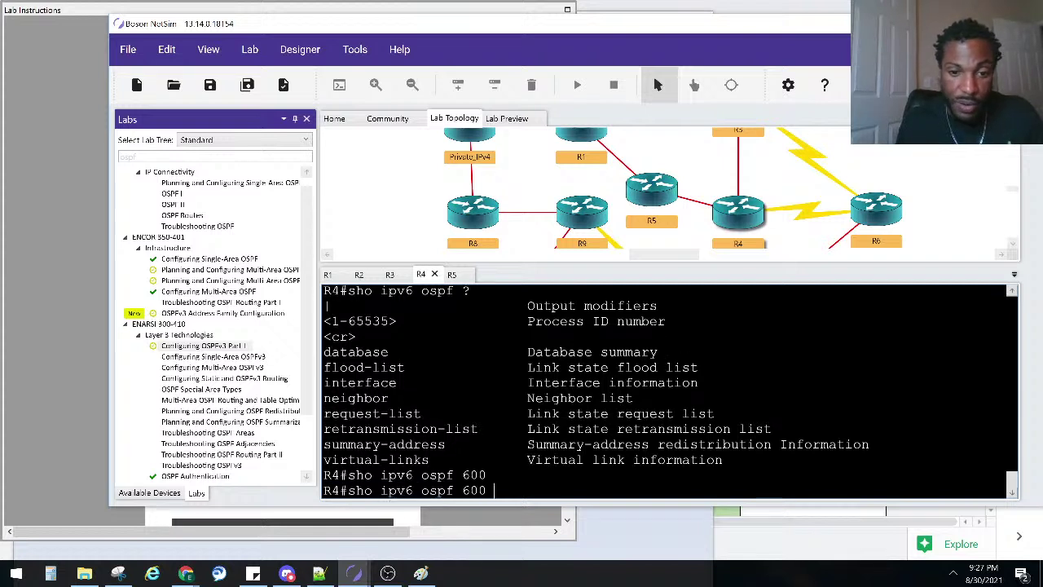
type("?")
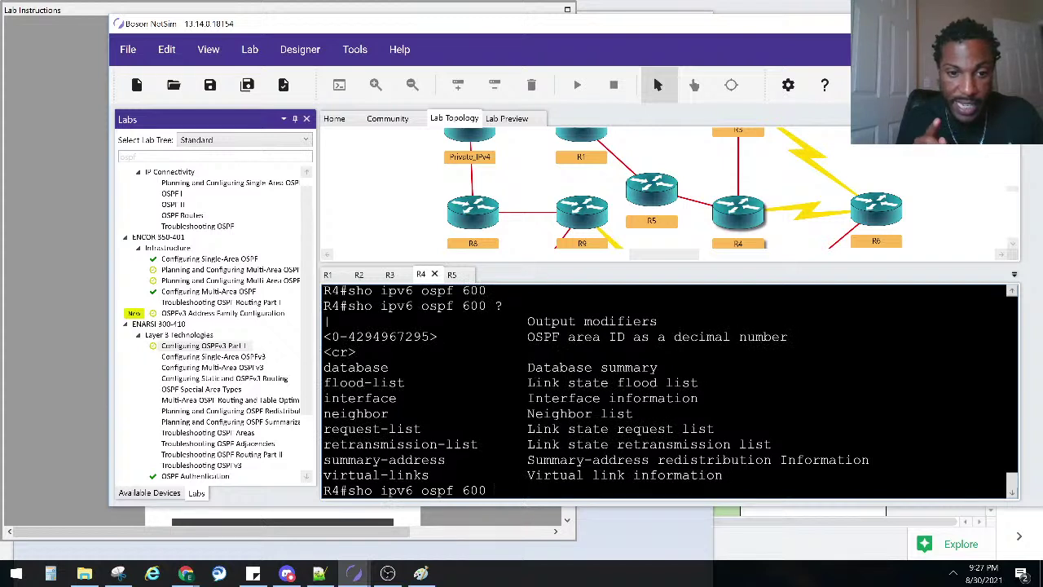
- Run sho ipv6 ospf 600 interface on R4, first for all interfaces and again for fastEthernet 0/1
type("in")
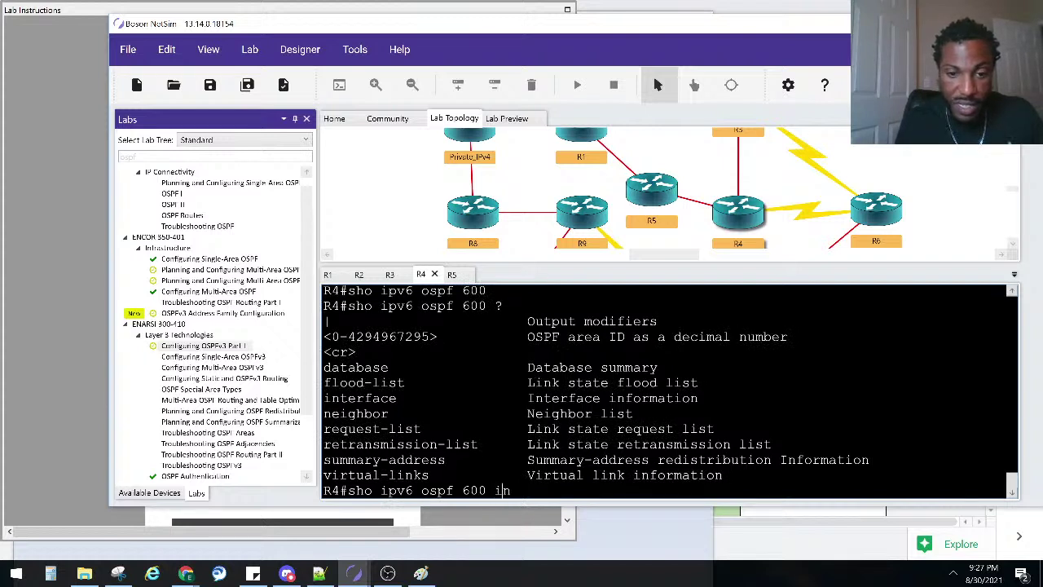
key("Tab")
key("Return")
key("Up")
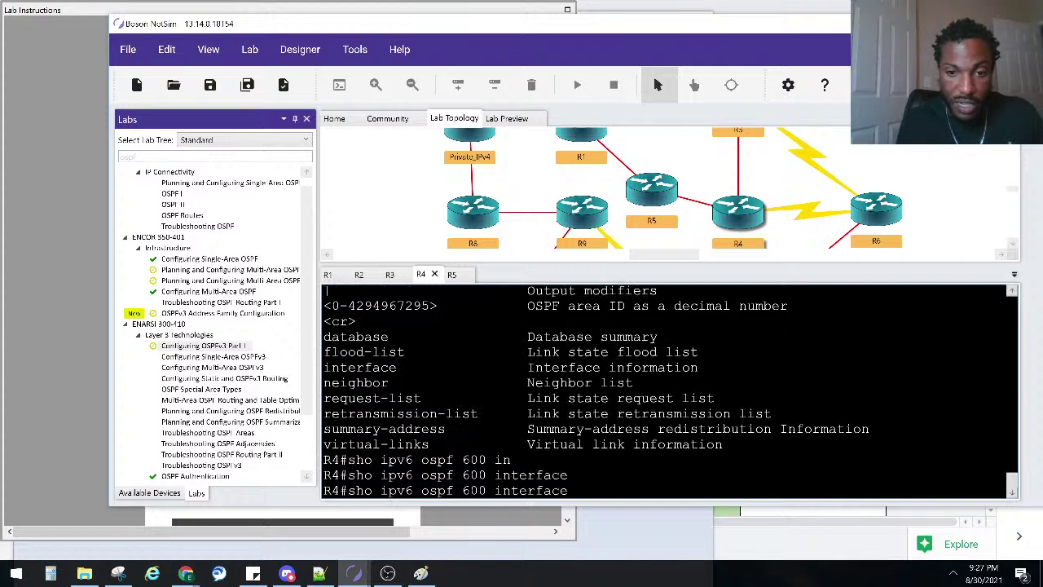
type("fa")
key("Tab")
type("0/1")
key("Return")
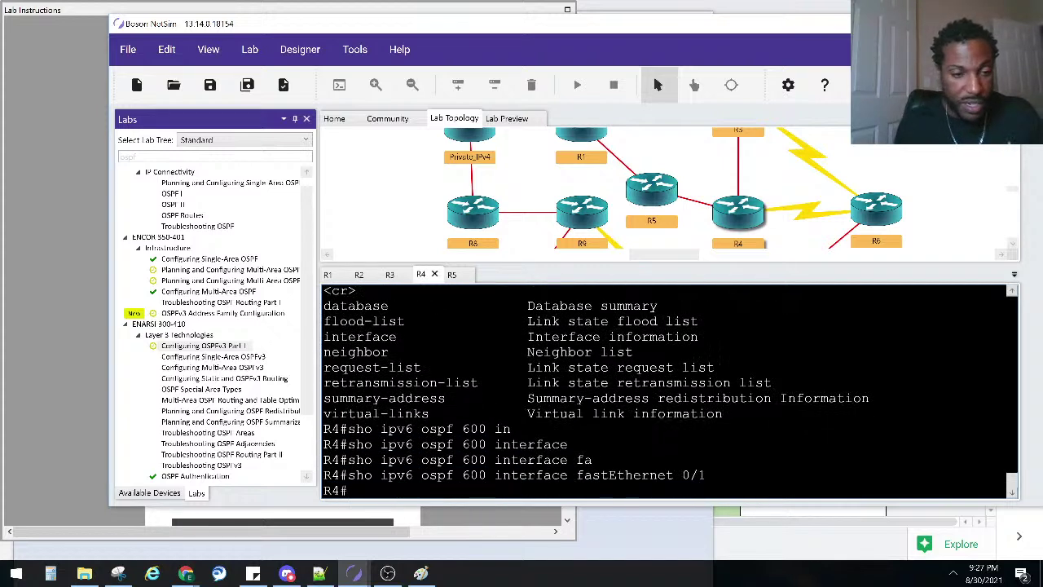
- Reread question 6 in the lab instructions and highlight the earlier show ipv6 ospf interface fastEthernet 0/1 command in R4's console
left_click(58, 303)
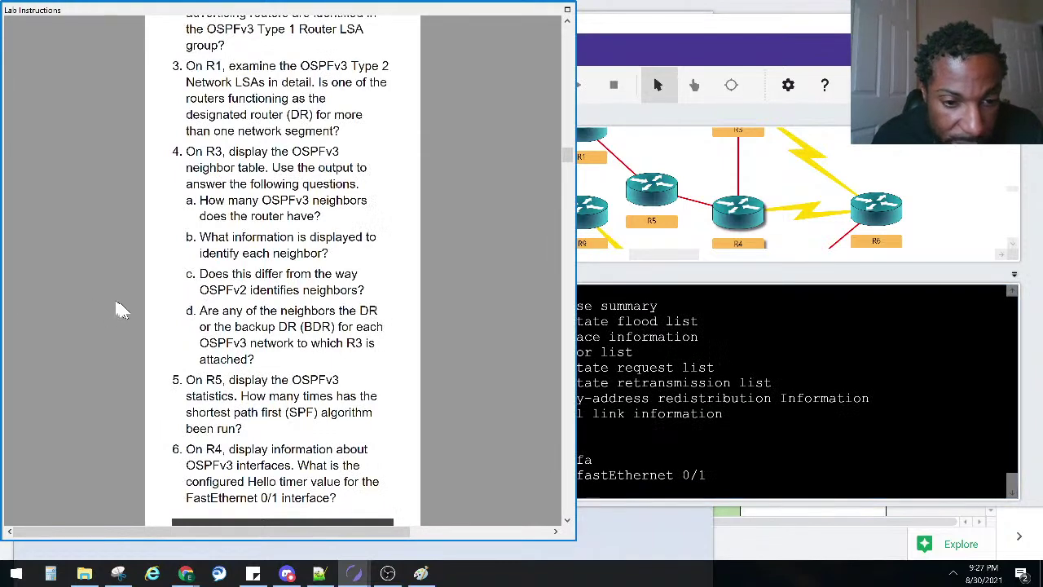
scroll(120, 309, "down", 2)
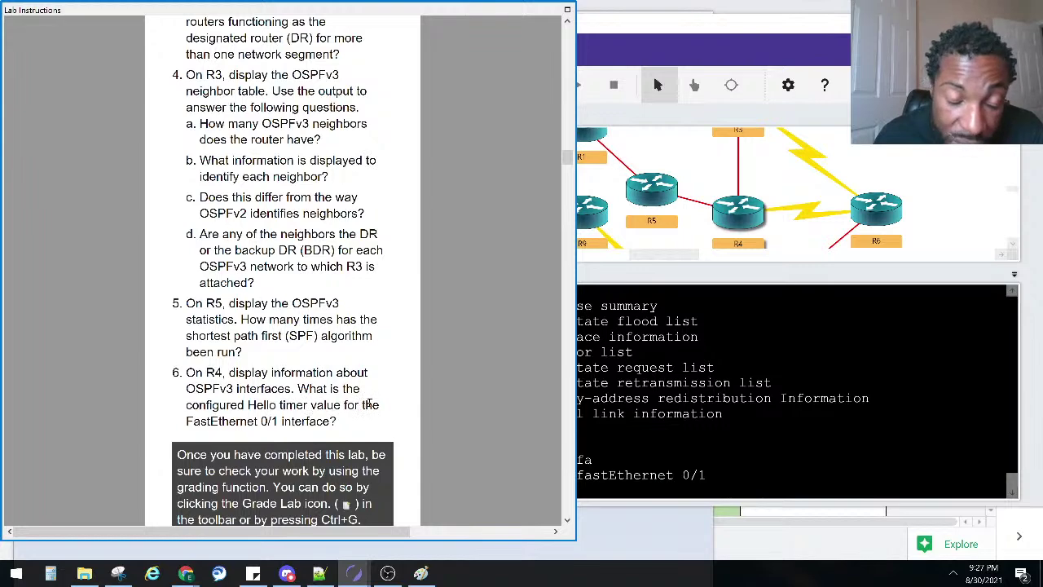
left_click(692, 419)
scroll(417, 430, "up", 8)
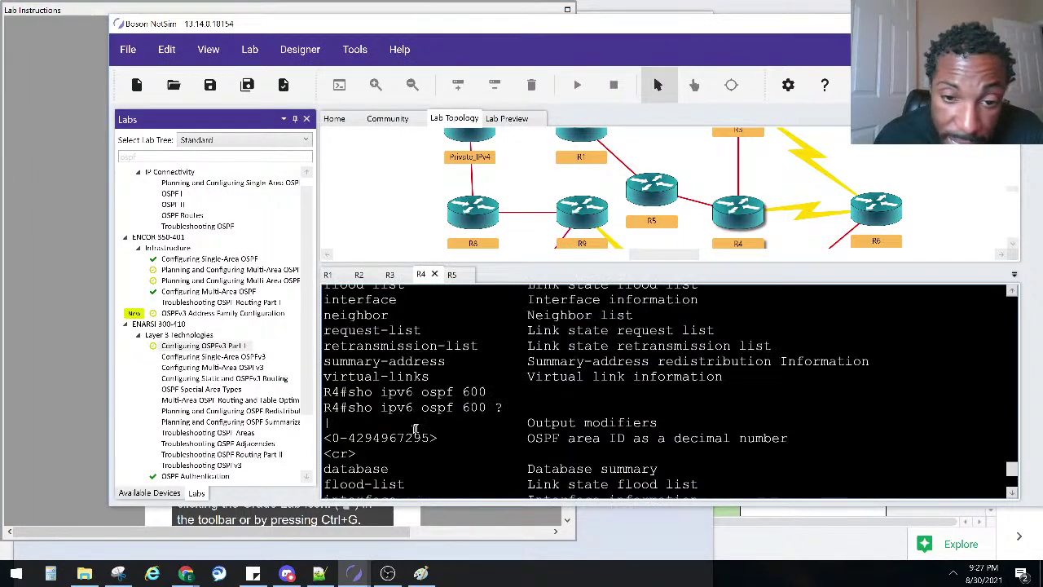
scroll(417, 430, "up", 4)
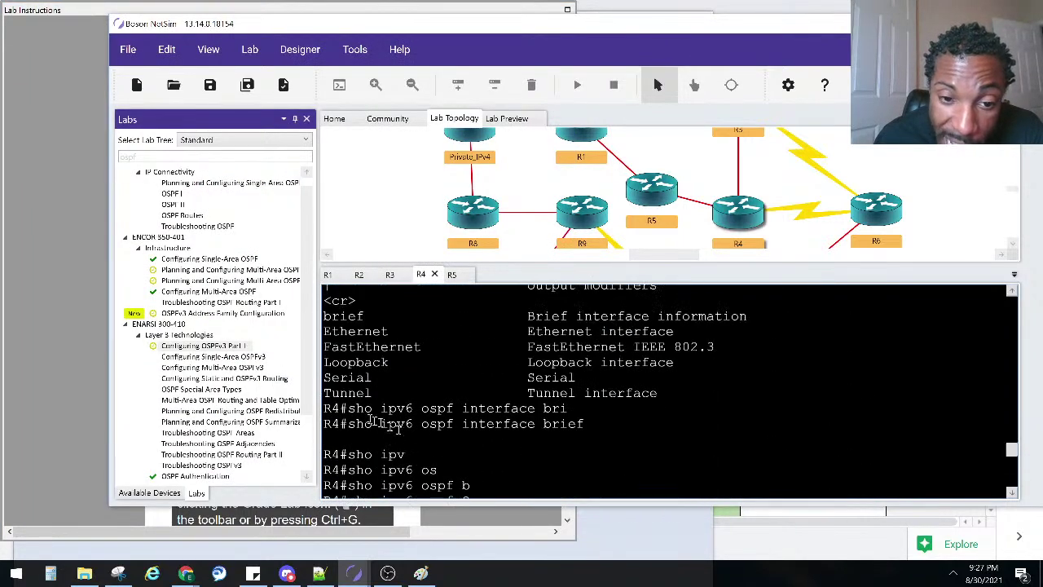
scroll(356, 424, "up", 10)
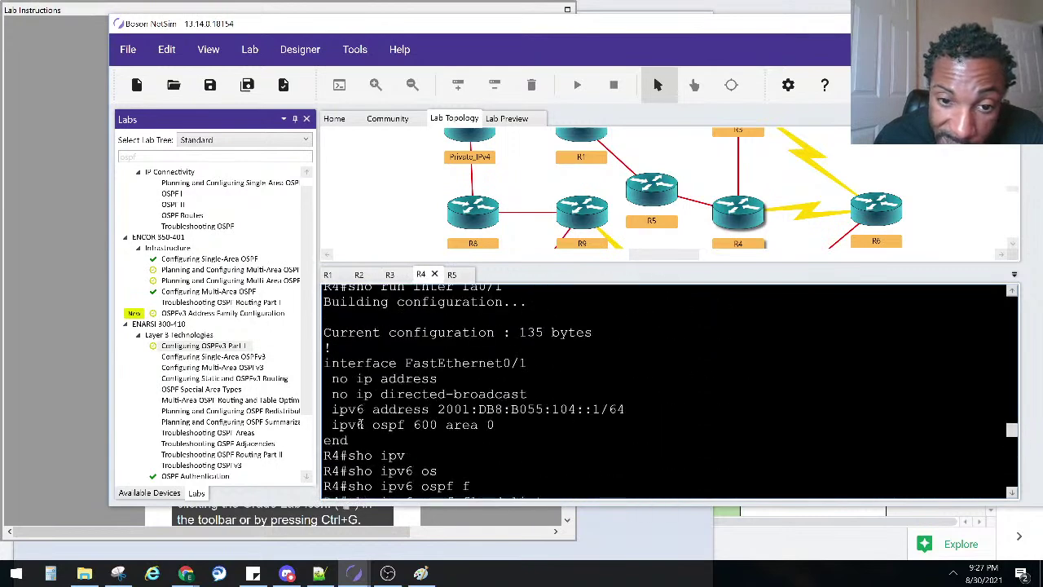
scroll(371, 423, "down", 4)
scroll(372, 422, "up", 5)
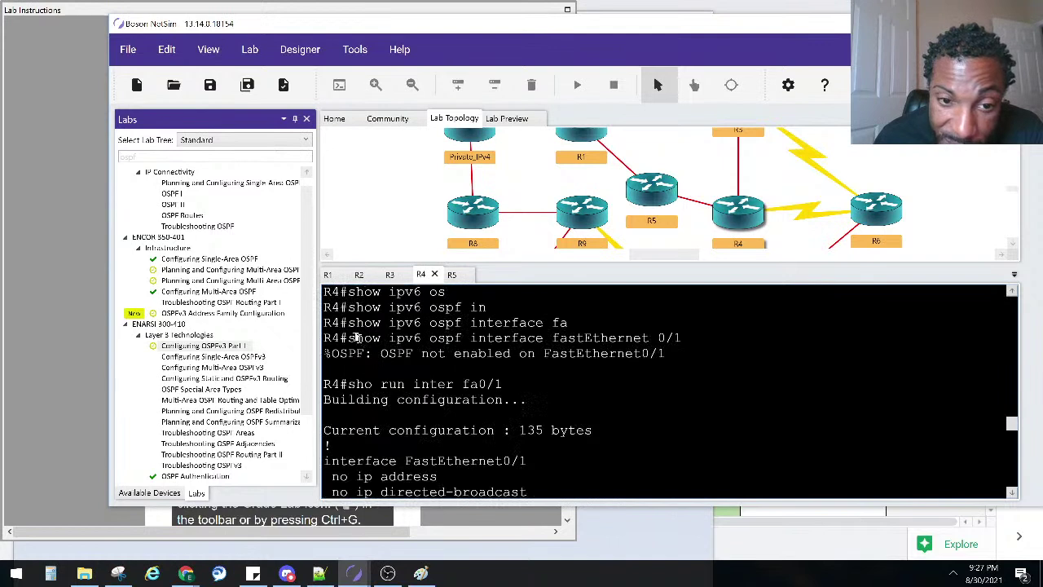
left_click_drag(356, 337, 682, 337)
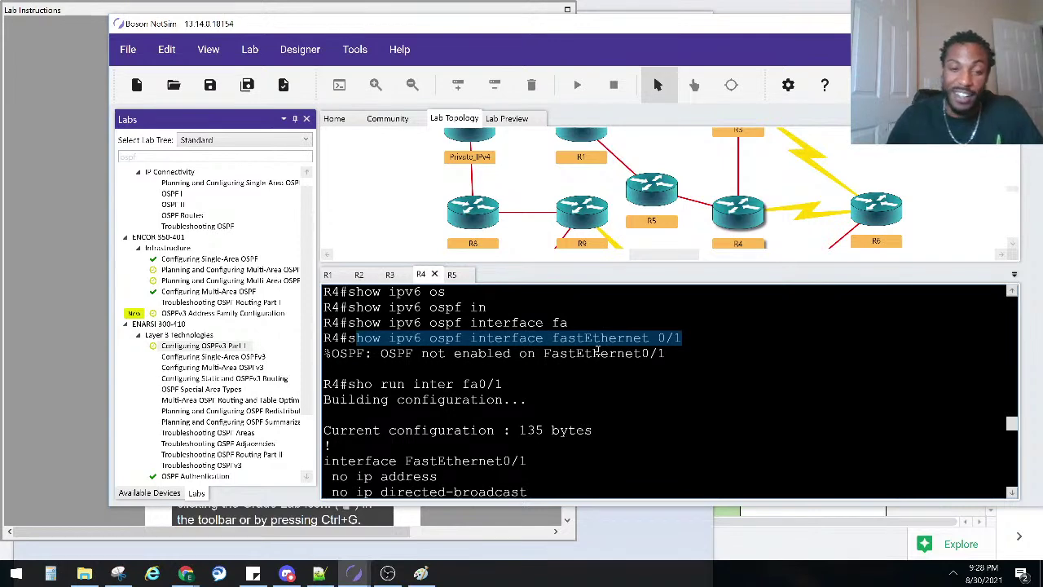
- Run sho ipv6 ospf on R4 and page to the end of its output
key("Return")
type("sho ip os")
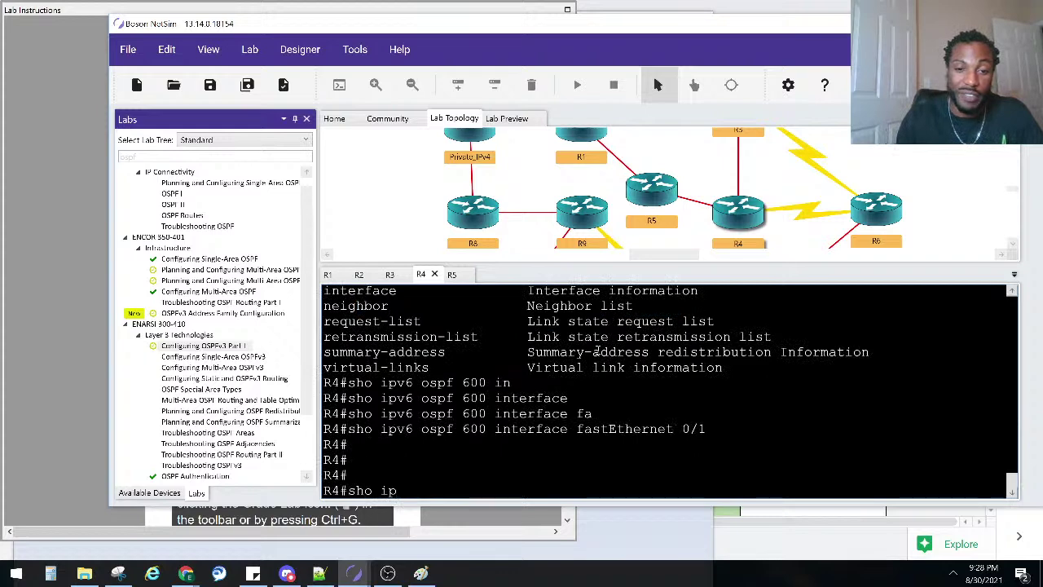
key("BackSpace")
key("BackSpace")
key("BackSpace")
type("v6 ospf")
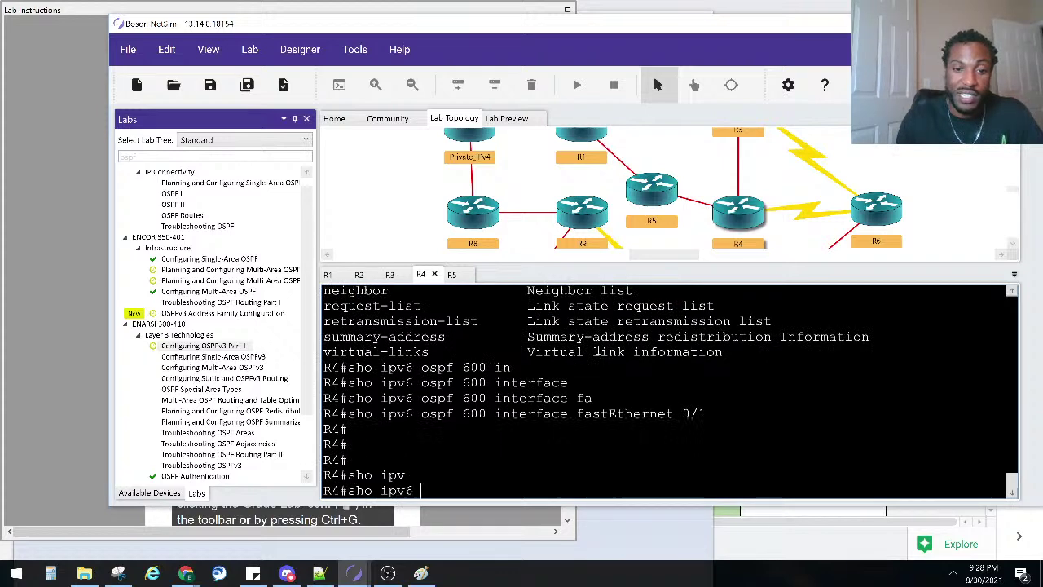
key("Return")
key("space")
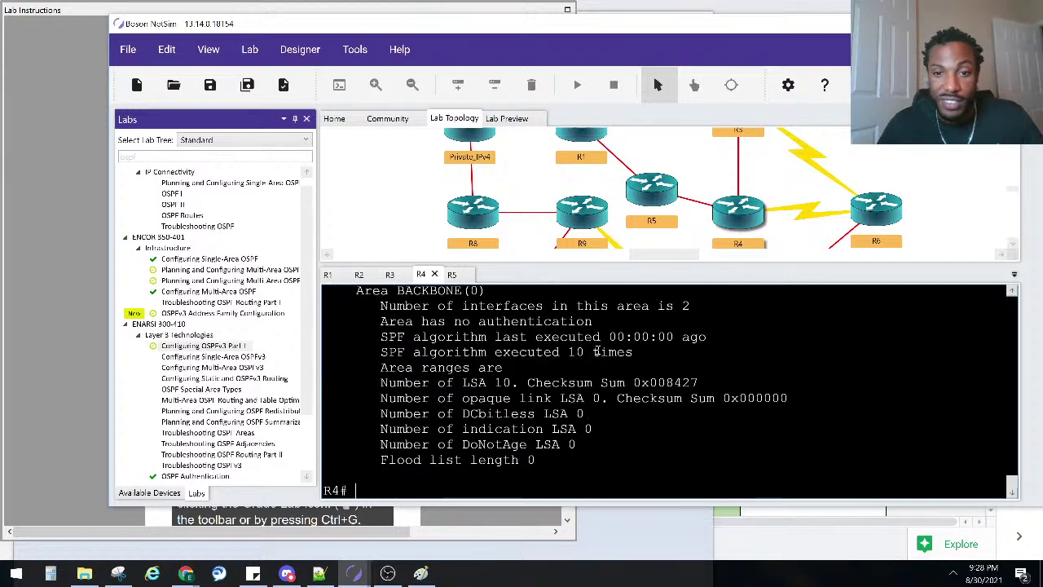
- Examine R4's OSPFv3 process output for timer values, from the routing process header to the backbone area details
scroll(552, 359, "up", 1)
scroll(552, 359, "up", 4)
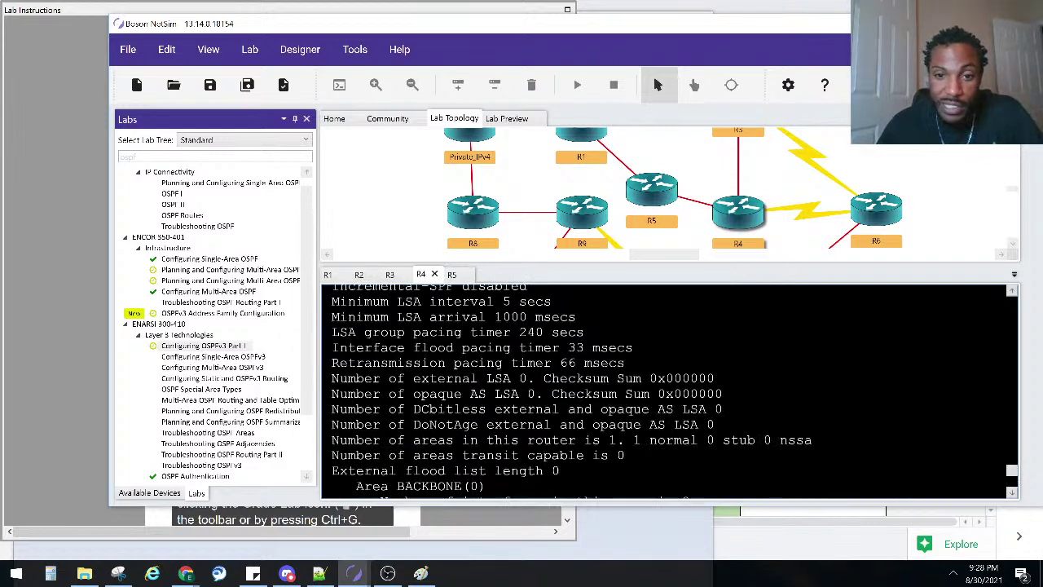
scroll(675, 391, "up", 1)
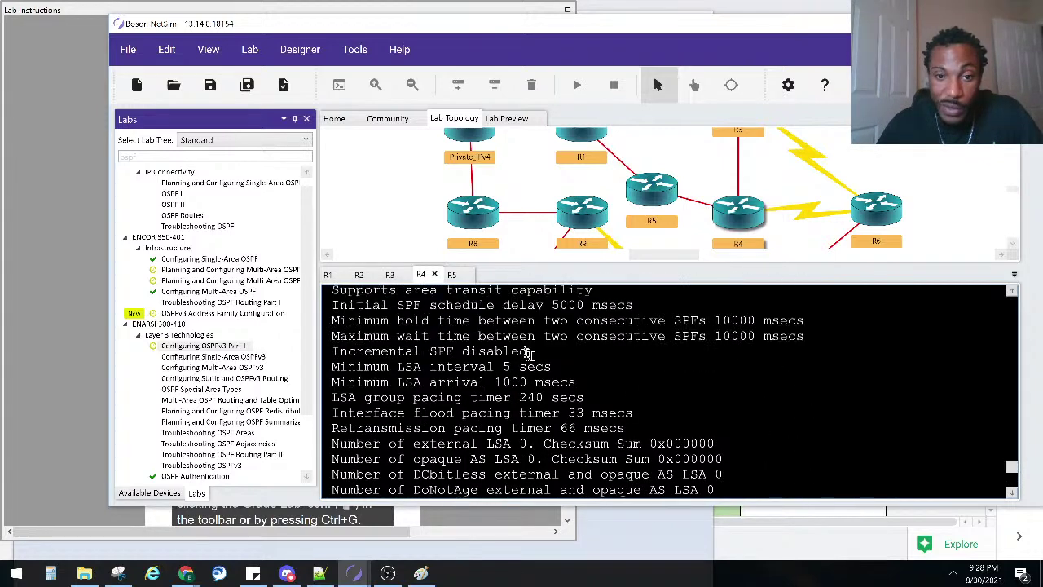
scroll(675, 392, "up", 1)
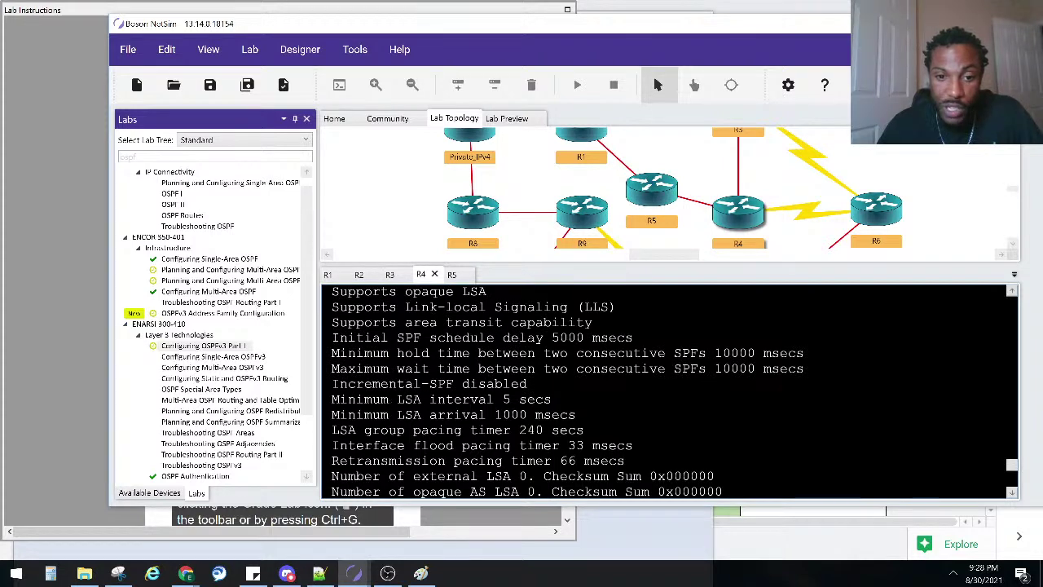
scroll(393, 434, "down", 3)
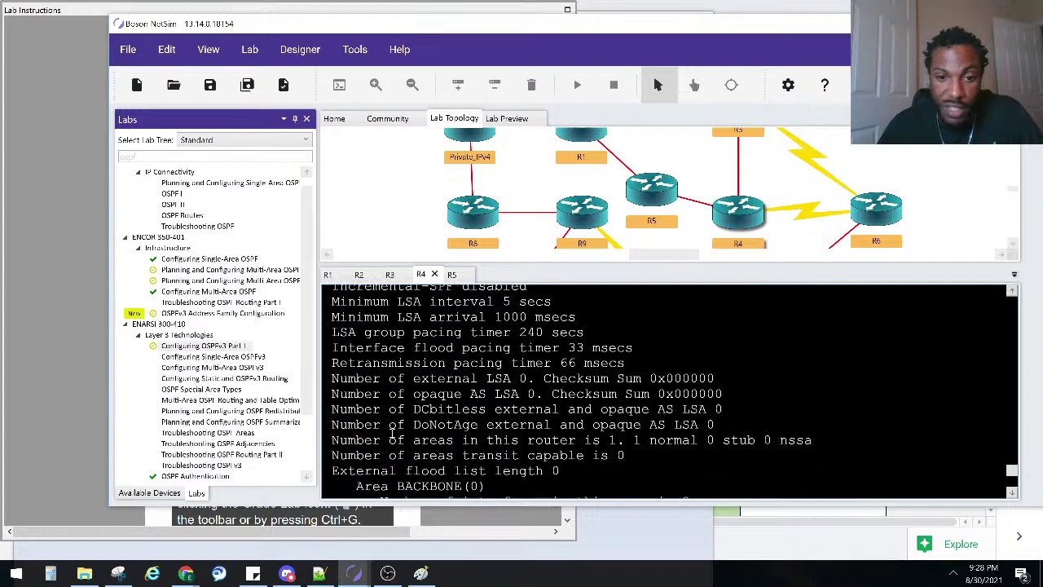
scroll(393, 435, "down", 1)
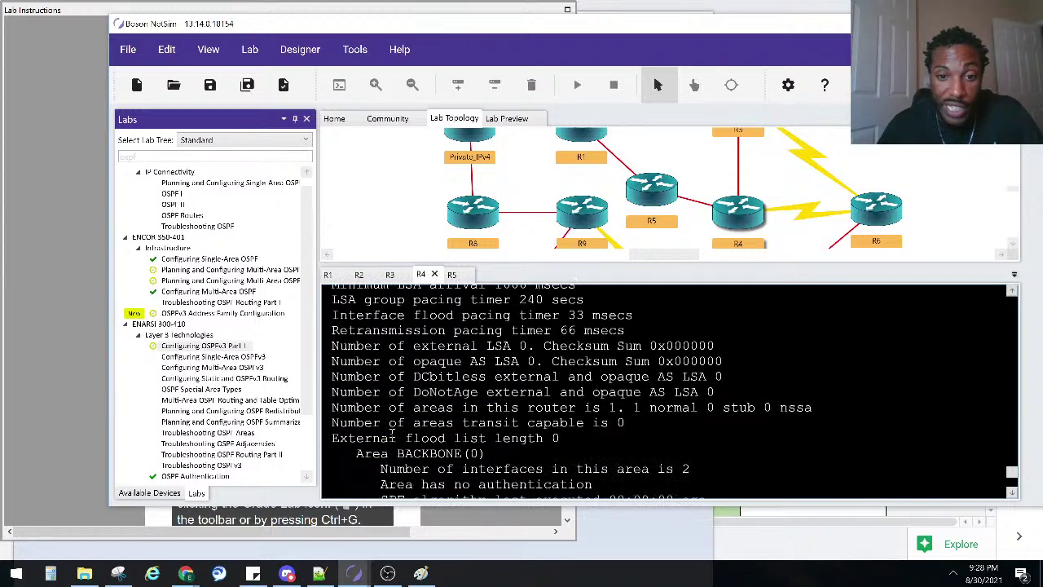
scroll(393, 435, "down", 4)
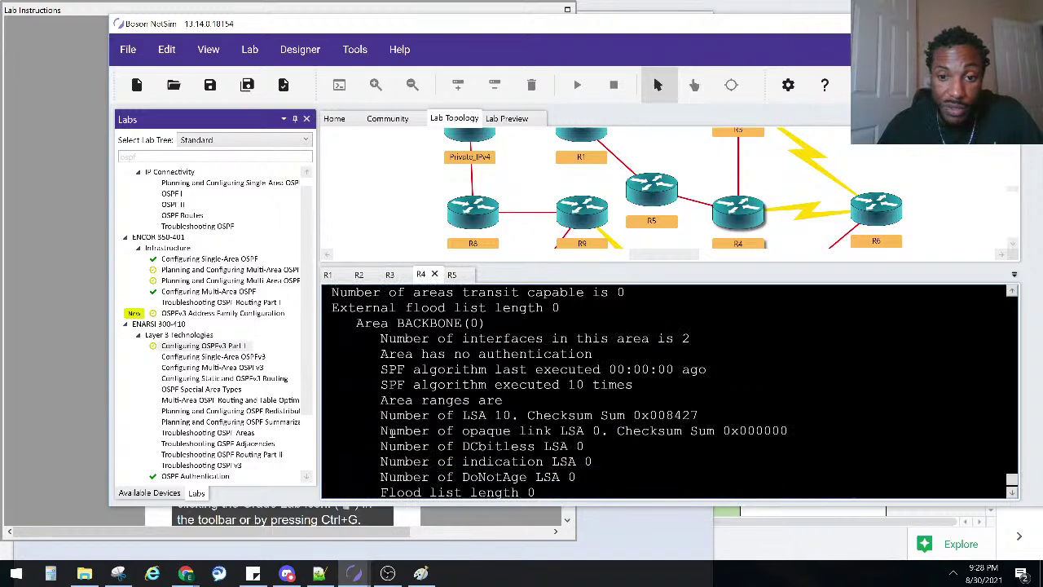
scroll(393, 435, "down", 1)
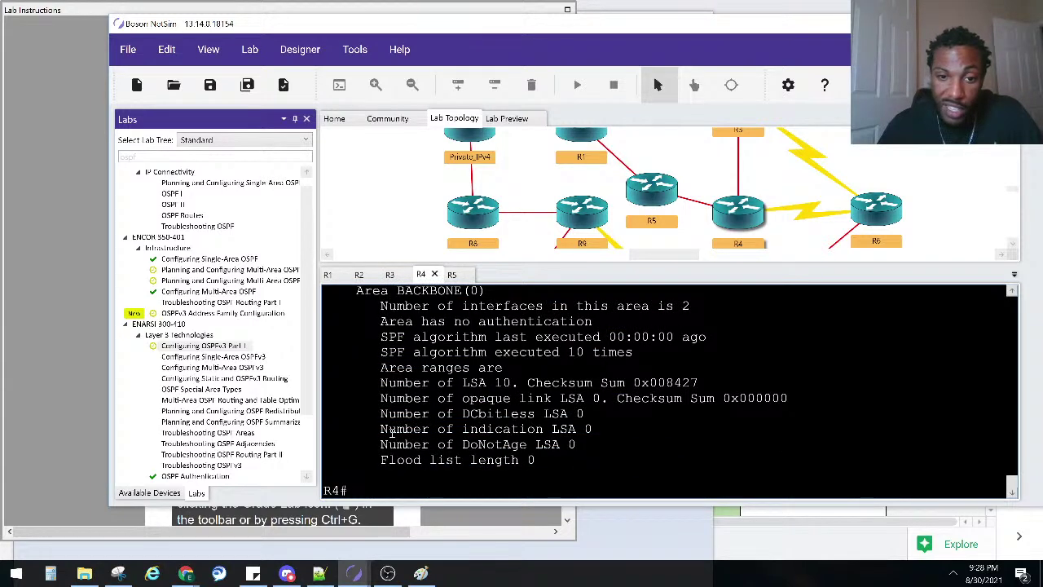
scroll(392, 434, "up", 2)
scroll(389, 434, "up", 6)
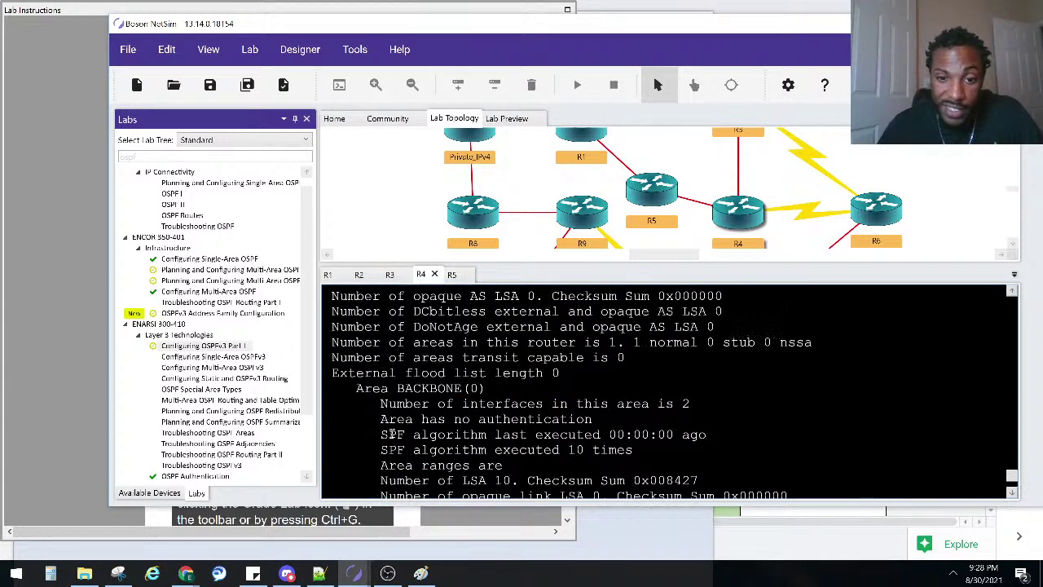
scroll(390, 432, "up", 3)
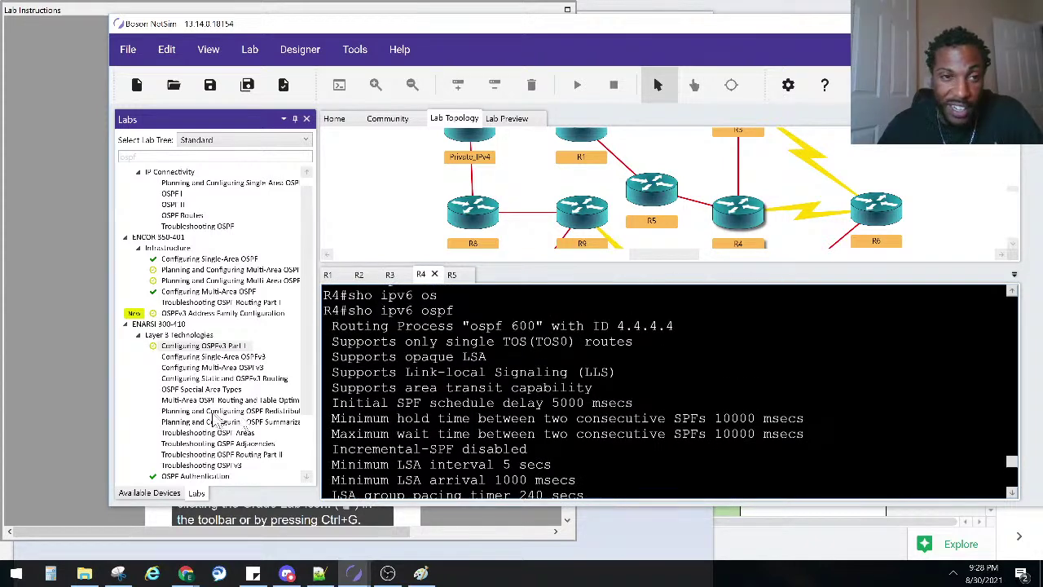
- Find the lab instructions' solution to question 6 with the sample show ipv6 ospf interface output for R4
left_click(87, 204)
scroll(88, 210, "down", 10)
scroll(98, 228, "down", 20)
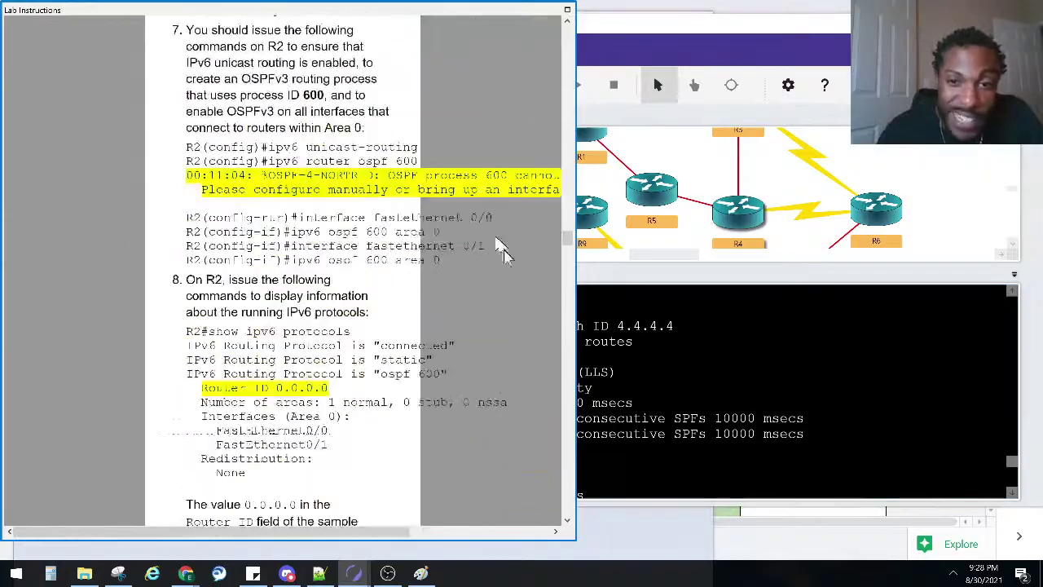
left_click_drag(568, 237, 563, 450)
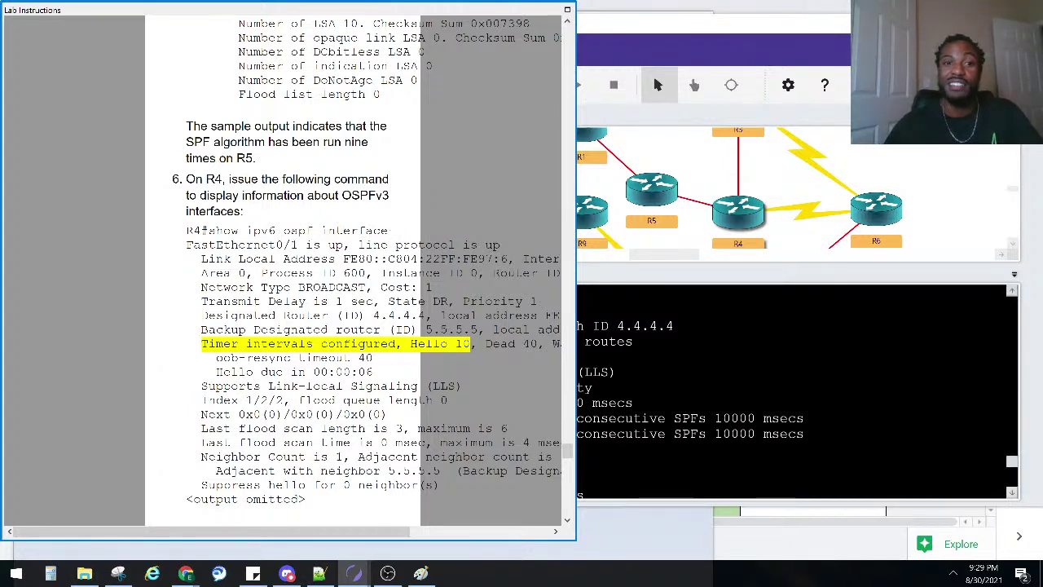
- Run sho ipv6 ospf interface on R4 and recheck the command in the lab instructions' question 6 solution
left_click(652, 363)
scroll(703, 408, "down", 5)
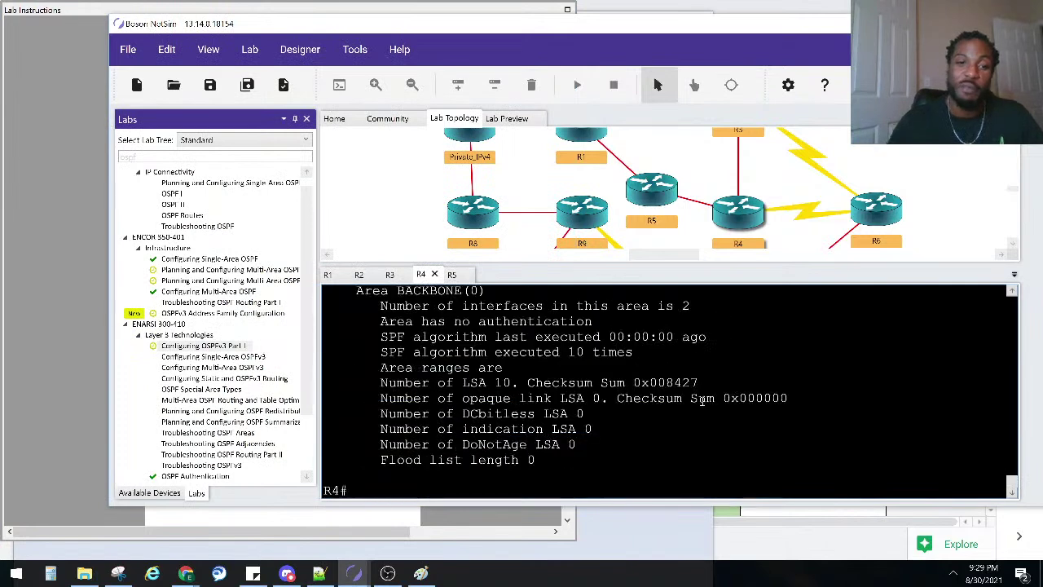
type("sho")
type("ipv")
key("Tab")
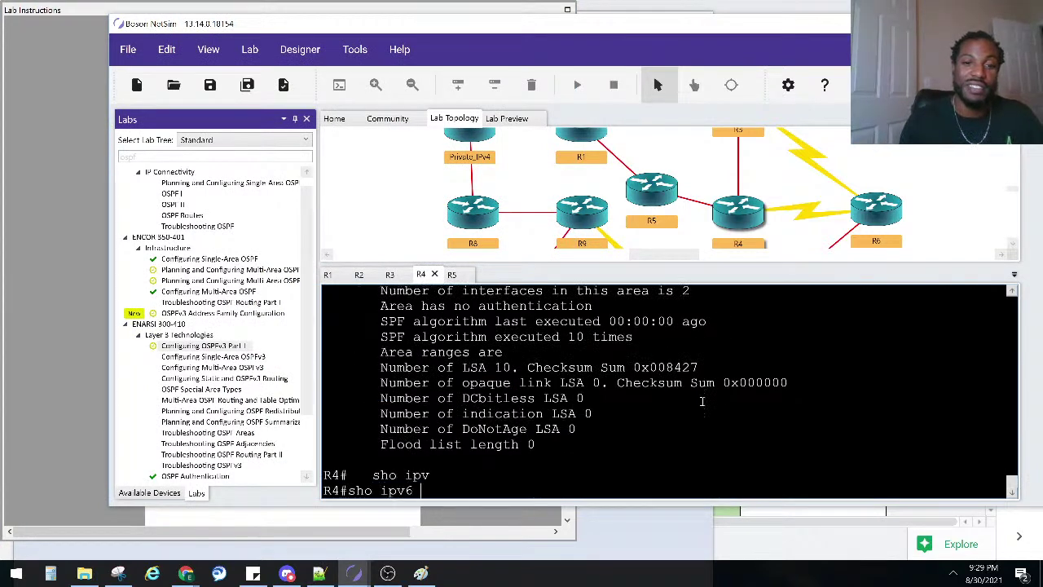
type("os")
key("Tab")
type("in")
key("Tab")
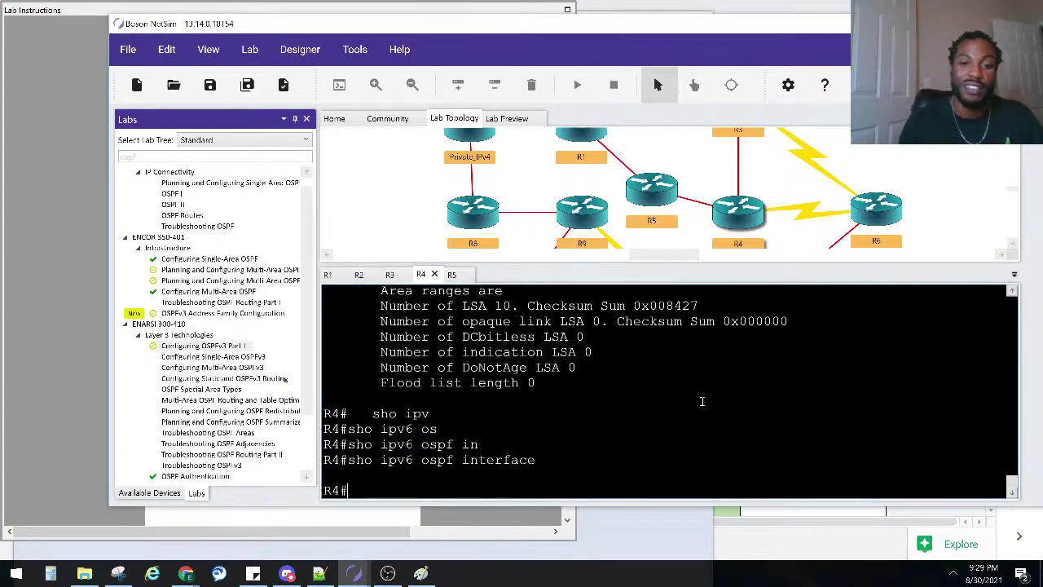
key("Return")
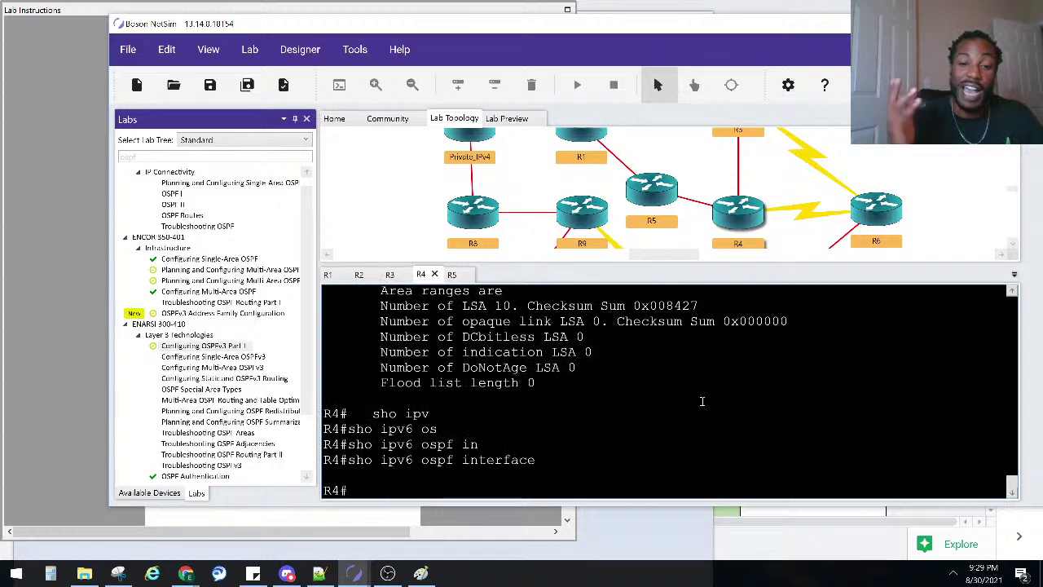
left_click(47, 295)
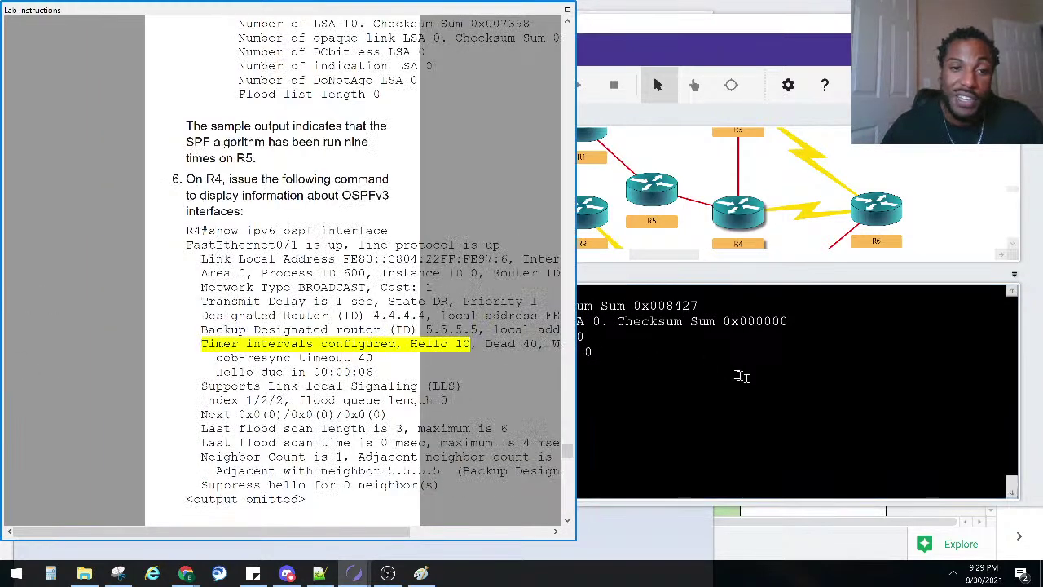
left_click(747, 378)
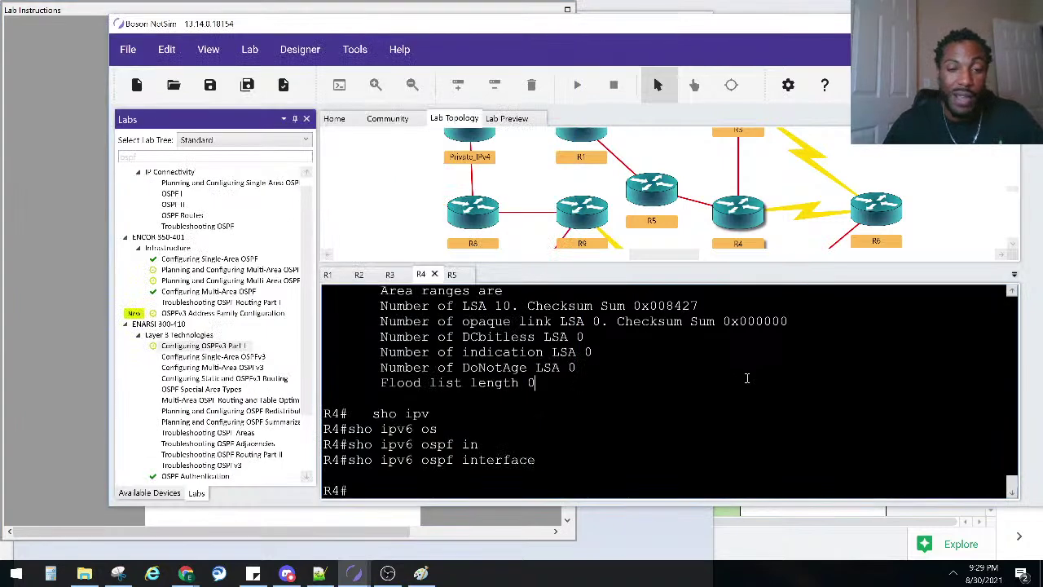
type("ipv")
key("Tab")
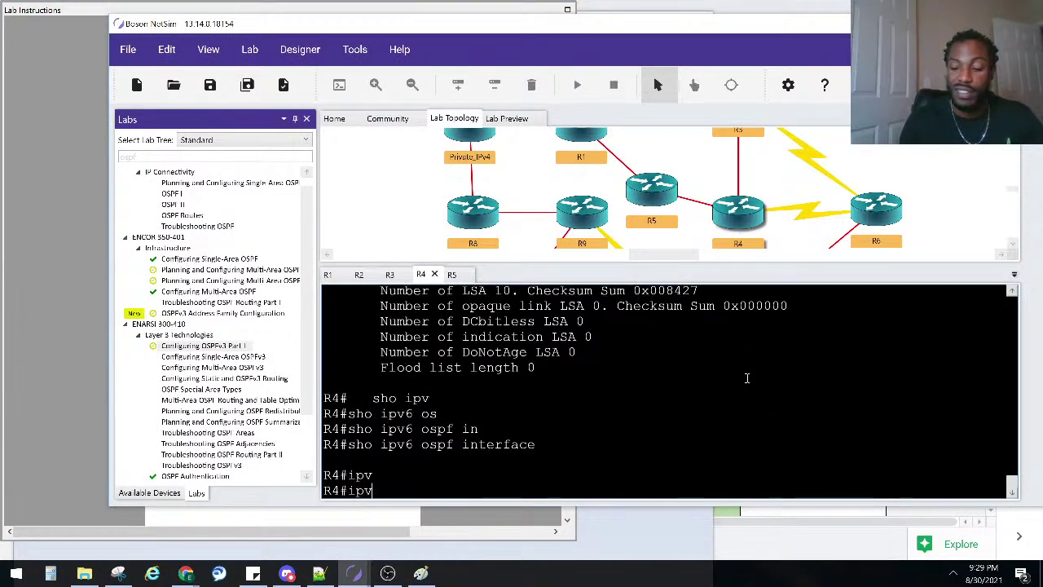
type("6 u")
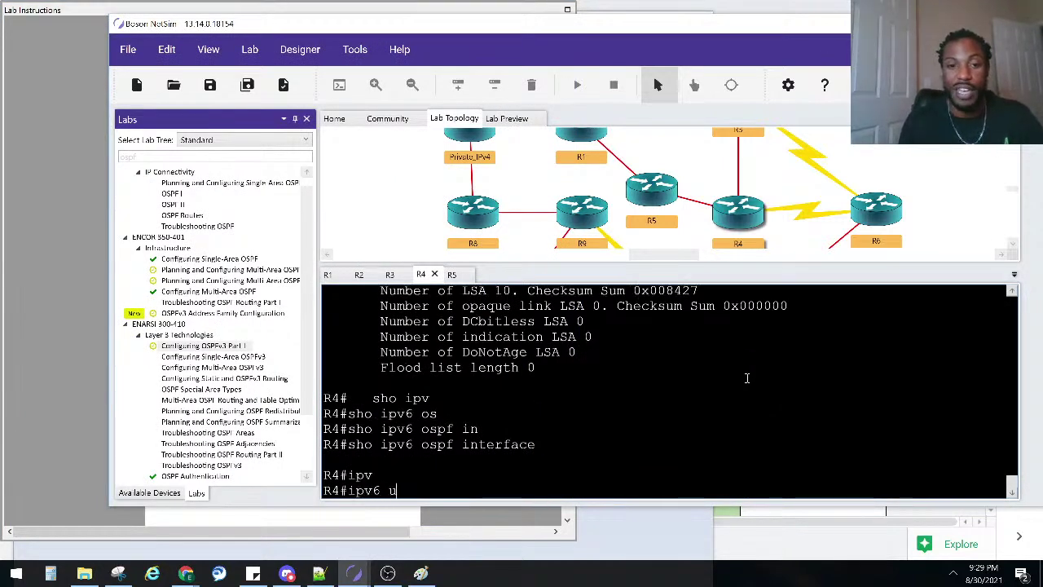
type("n")
key("Tab")
type("i")
key("Tab")
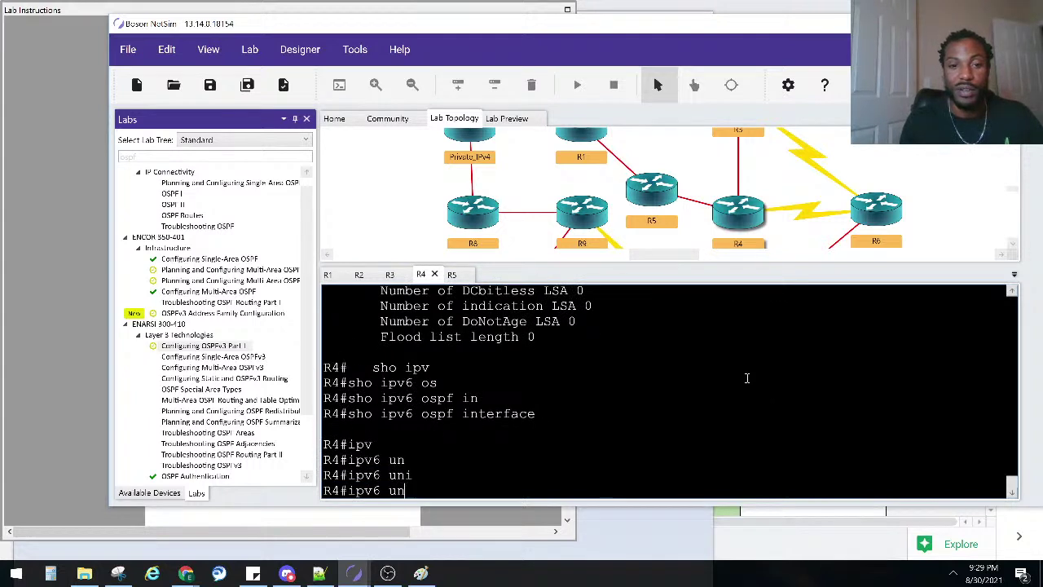
key("BackSpace")
key("BackSpace")
key("BackSpace")
key("BackSpace")
key("BackSpace")
key("BackSpace")
key("BackSpace")
- Enable ipv6 unicast-routing in R4's global configuration and return to privileged EXEC mode
type("conf")
key("Tab")
type("t")
key("Tab")
key("Return")
type("ipv")
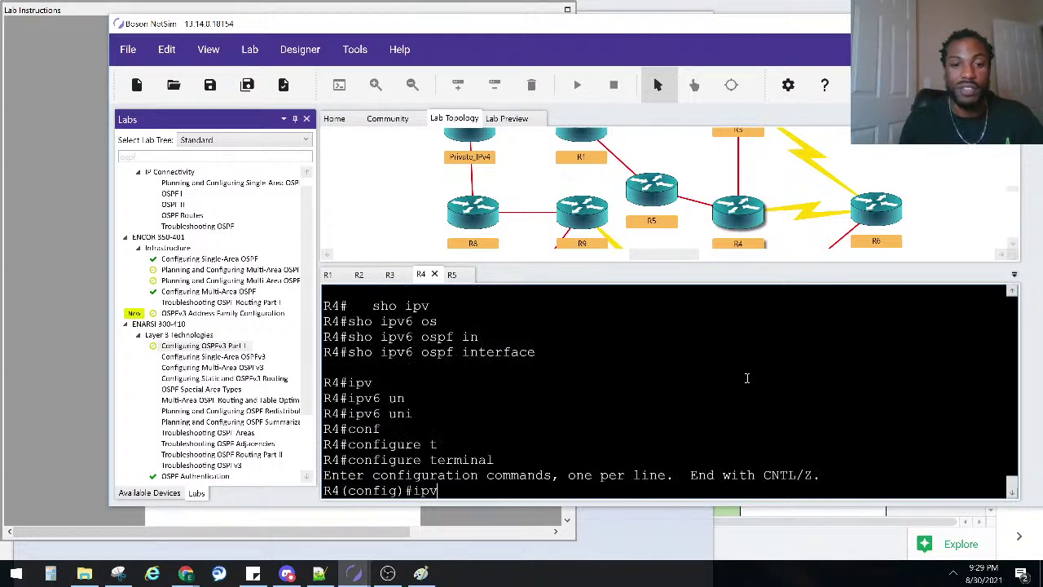
key("Tab")
type("un")
key("Tab")
key("Return")
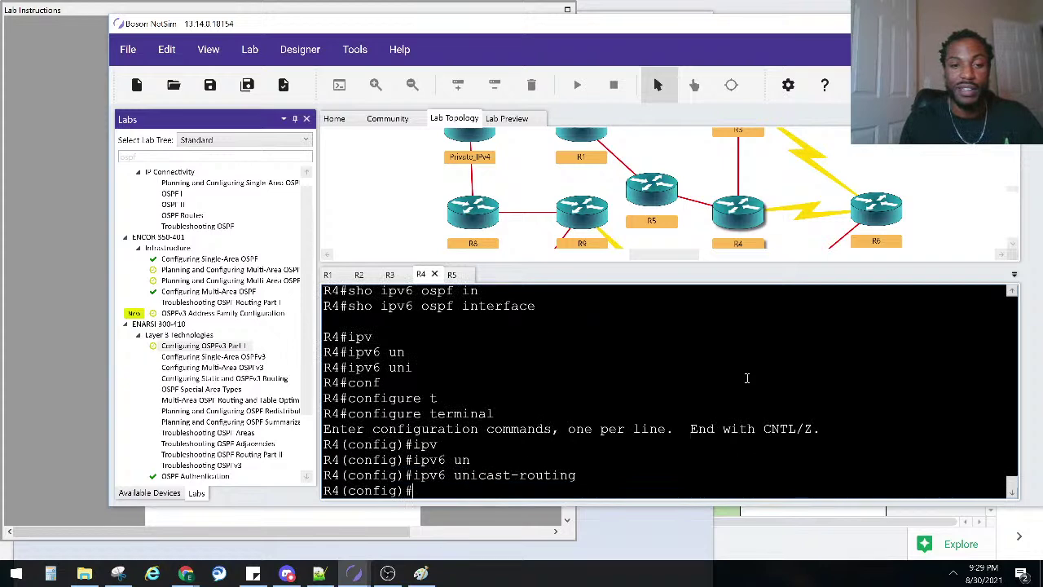
key("ctrl+z")
key("Return")
key("Return")
key("Return")
key("Return")
- Rerun sho ipv6 ospf interface on R4 with IPv6 unicast routing enabled
type("sho")
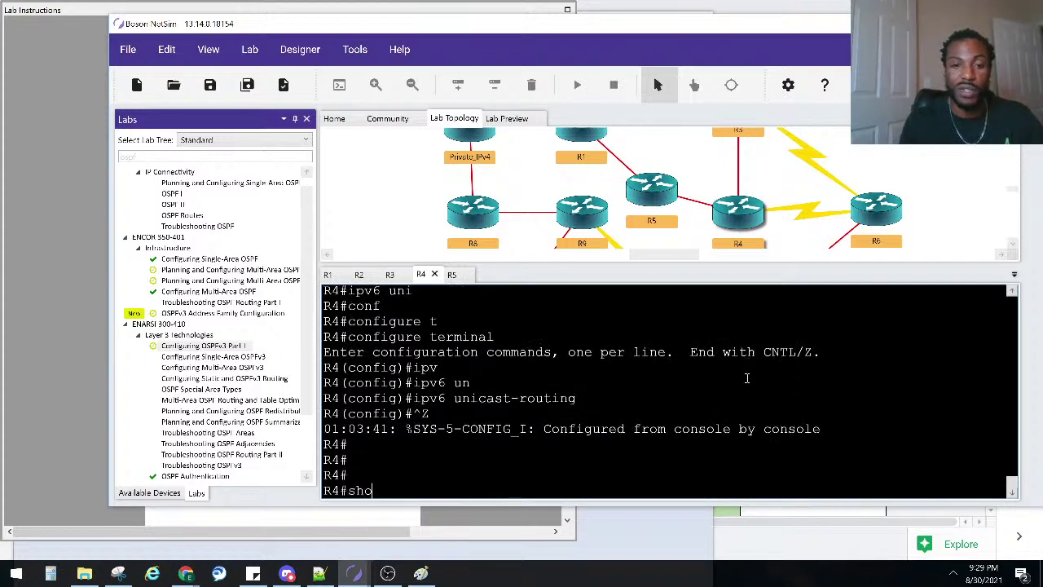
type(" ipv")
key("Tab")
type("os")
key("Tab")
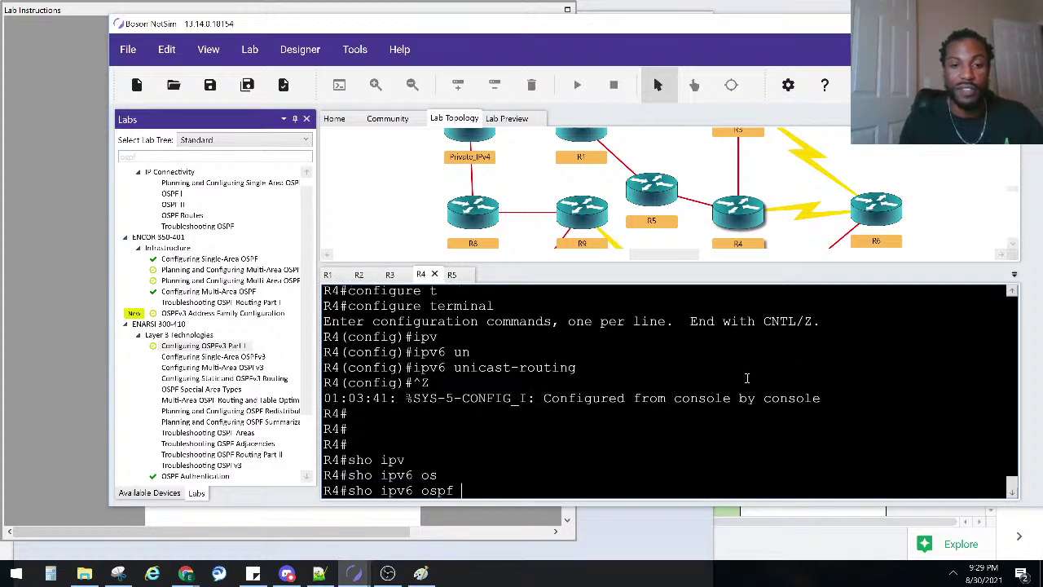
type("in")
key("Tab")
key("Return")
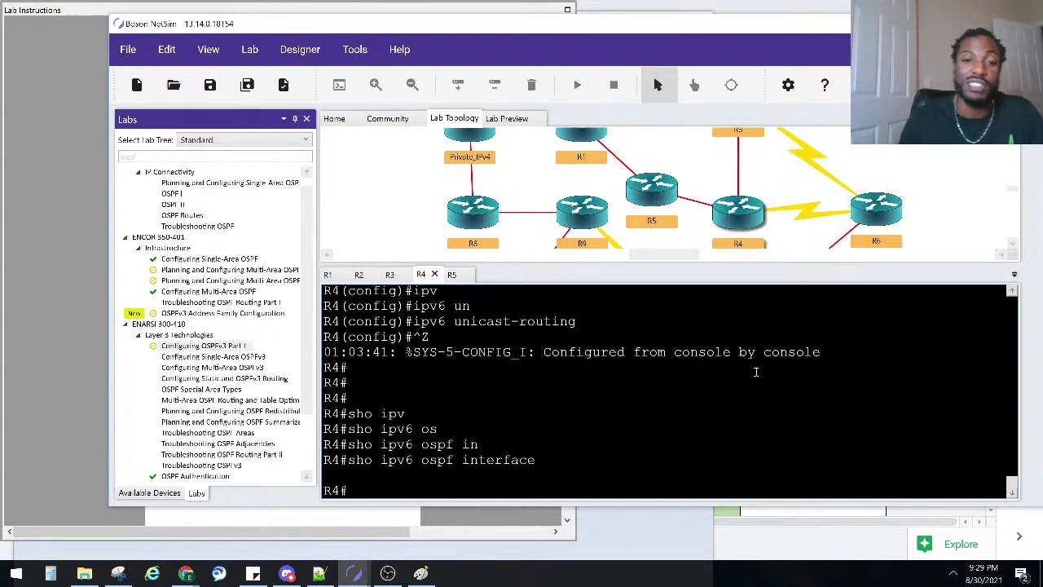
- Run sho ipv6 ospf database on R4 and page to the end of its output
type("shoipv")
key("Tab")
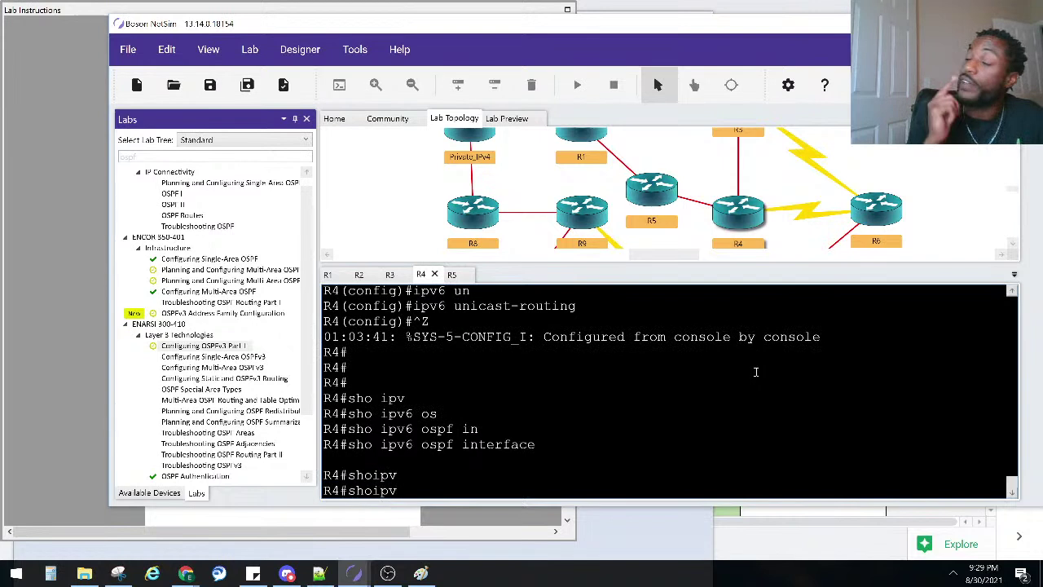
key("BackSpace")
key("BackSpace")
key("BackSpace")
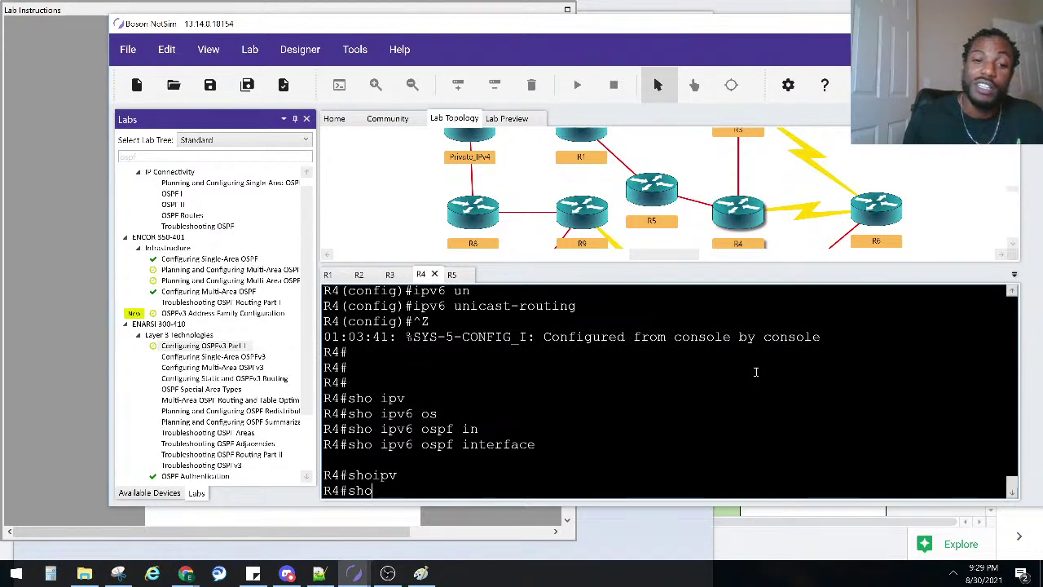
type("ipv")
key("Tab")
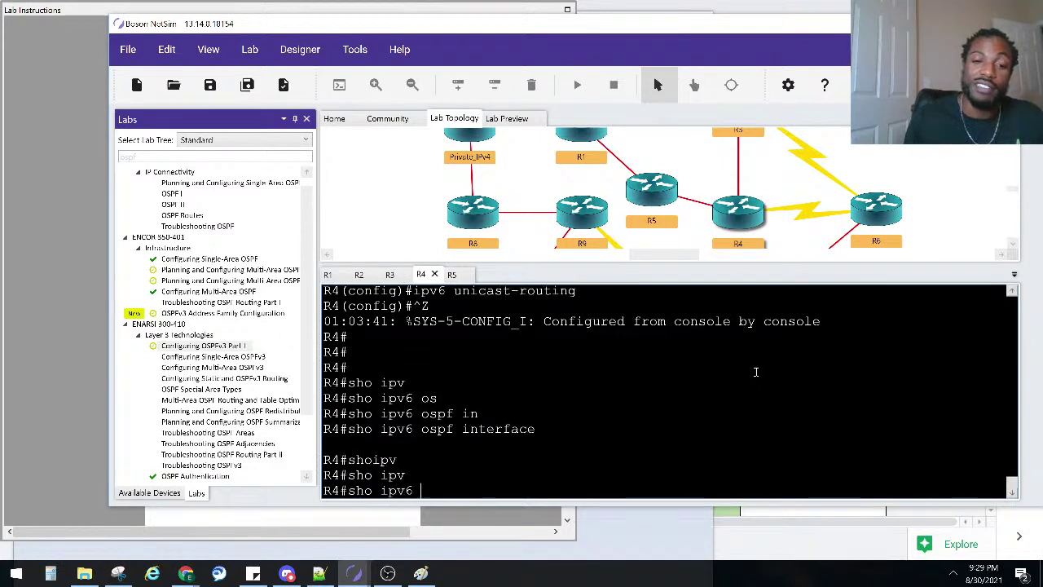
type("os")
key("Tab")
type("da")
key("Return")
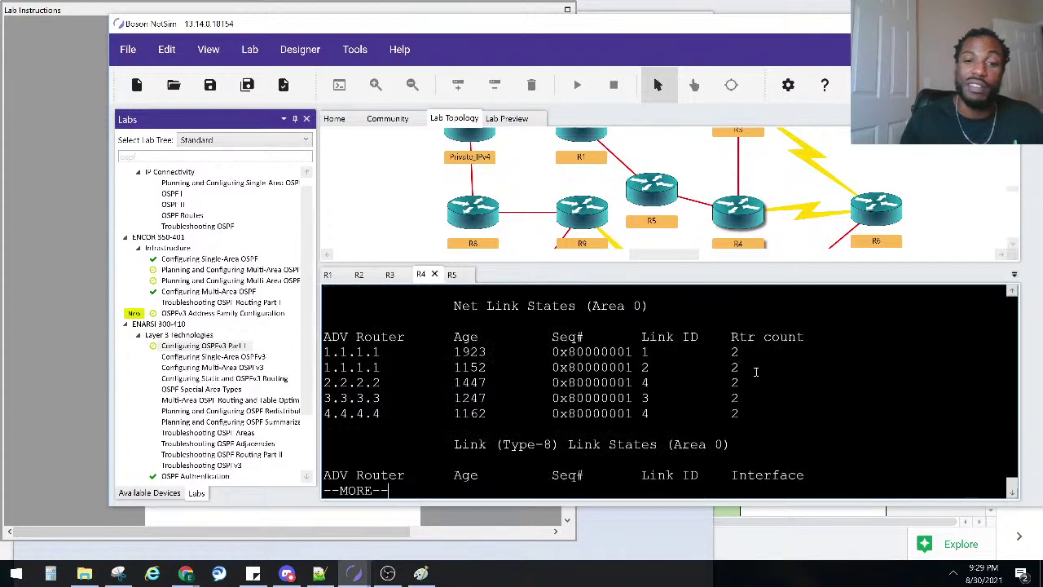
key("space")
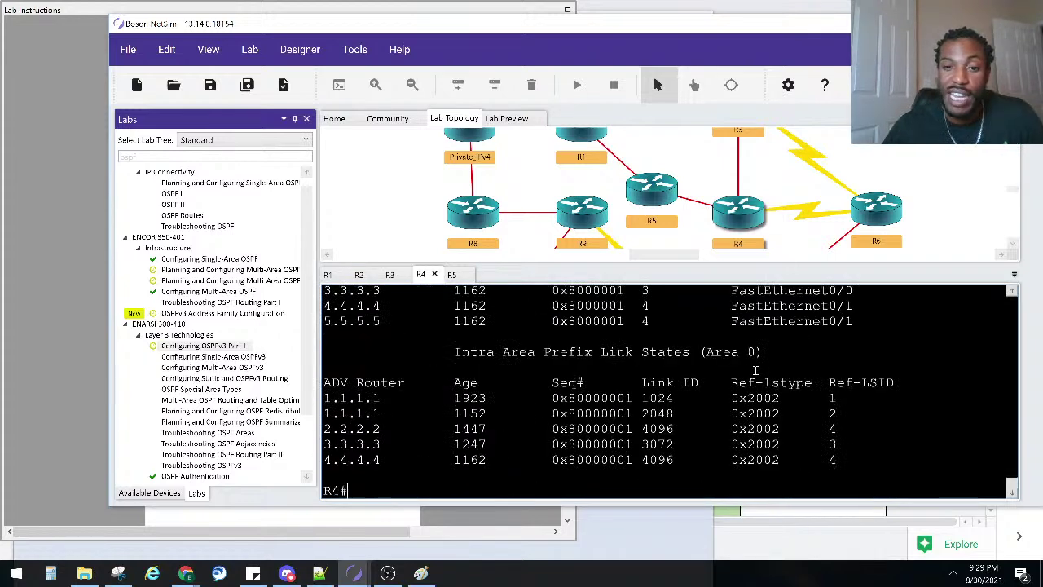
- Compare LSA ages across R4's OSPFv3 database sections, highlighting the age of the second 1.1.1.1 intra-area prefix entry
scroll(629, 375, "up", 1)
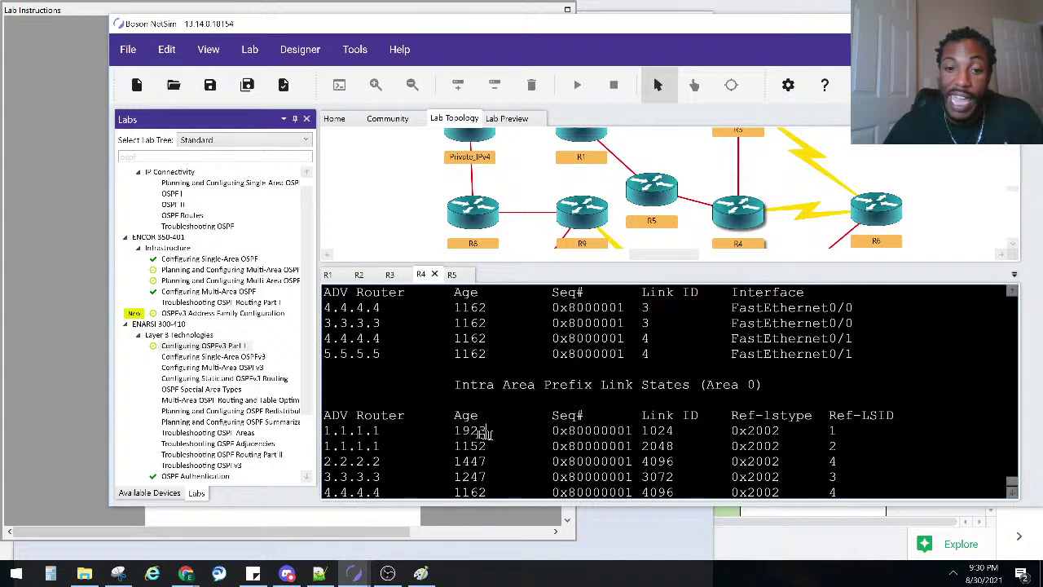
left_click_drag(485, 432, 455, 448)
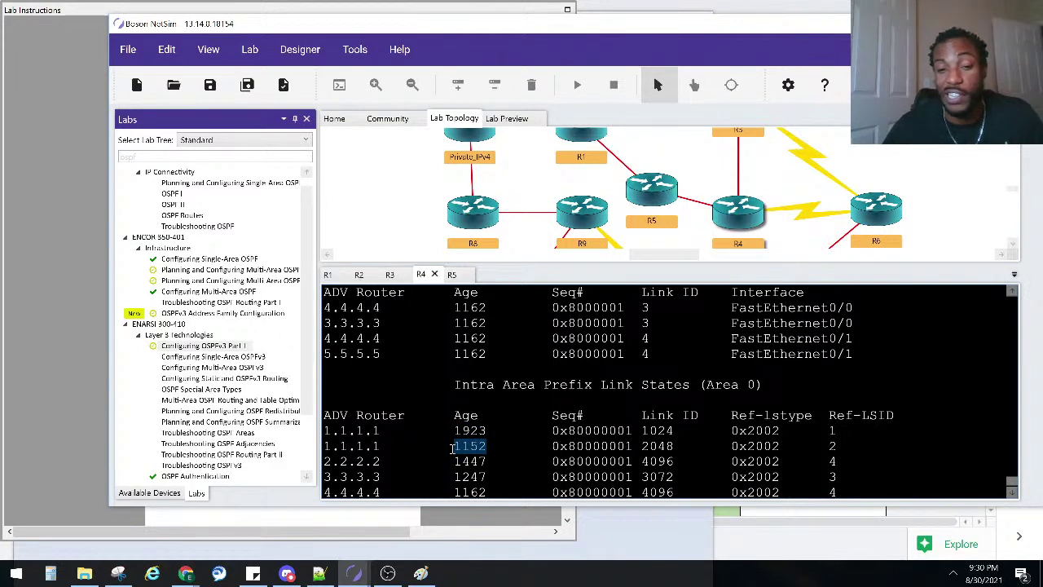
scroll(452, 447, "up", 5)
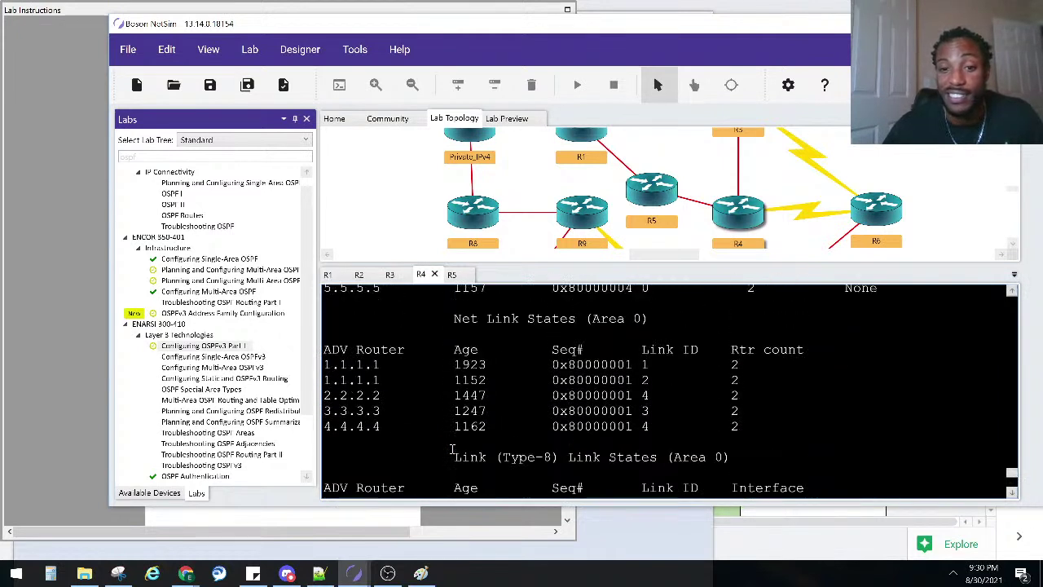
scroll(452, 448, "up", 4)
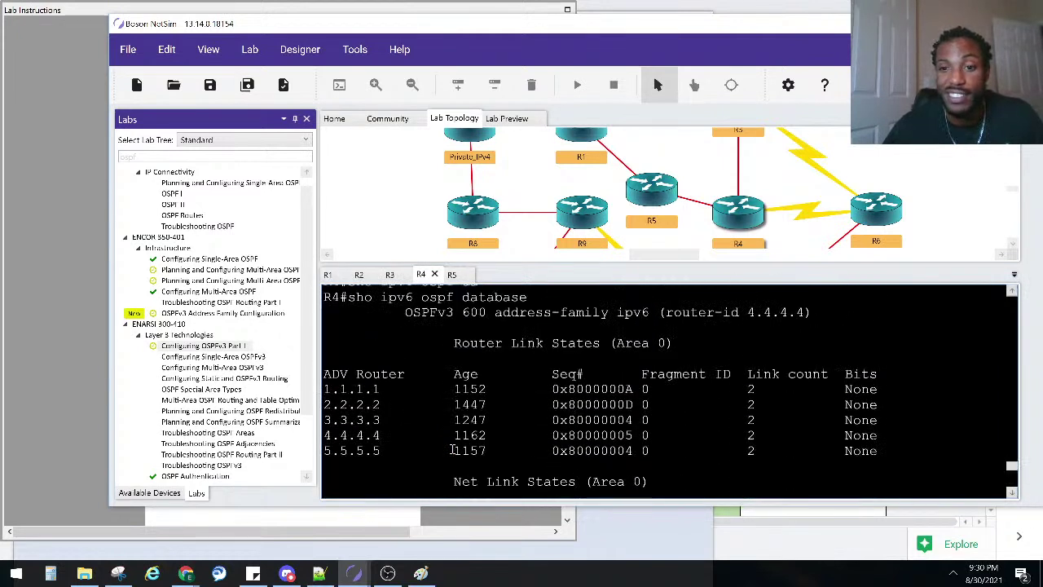
scroll(452, 449, "down", 9)
double_click(470, 413)
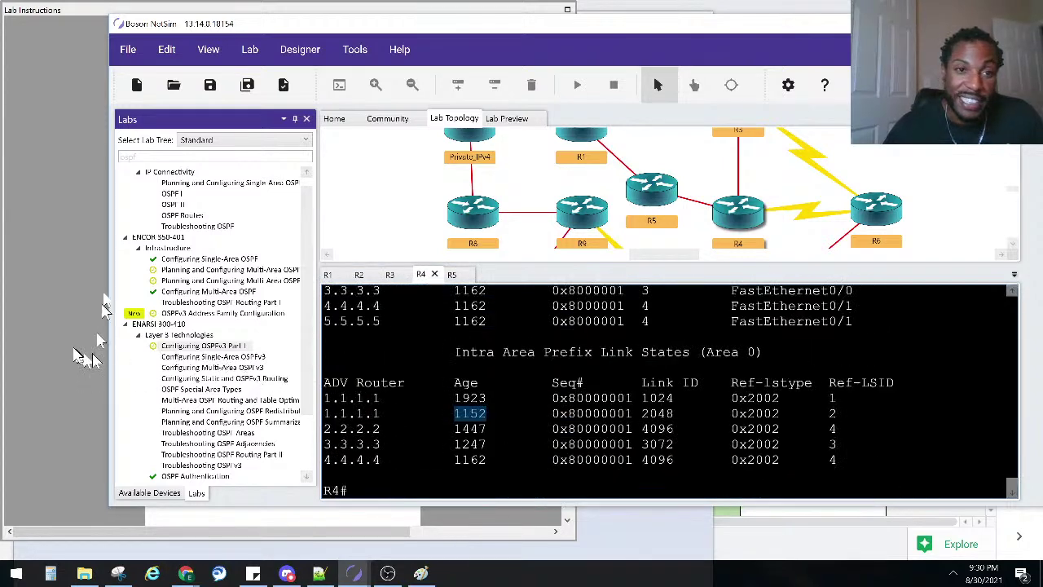
- Grade the lab and dismiss the results message to reach the individual device results
left_click(247, 52)
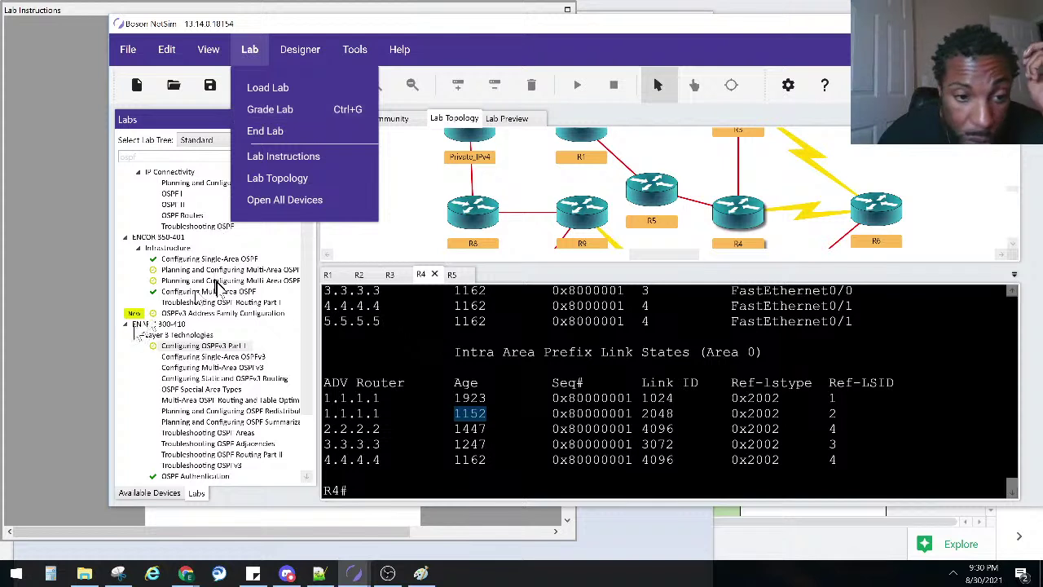
key("Escape")
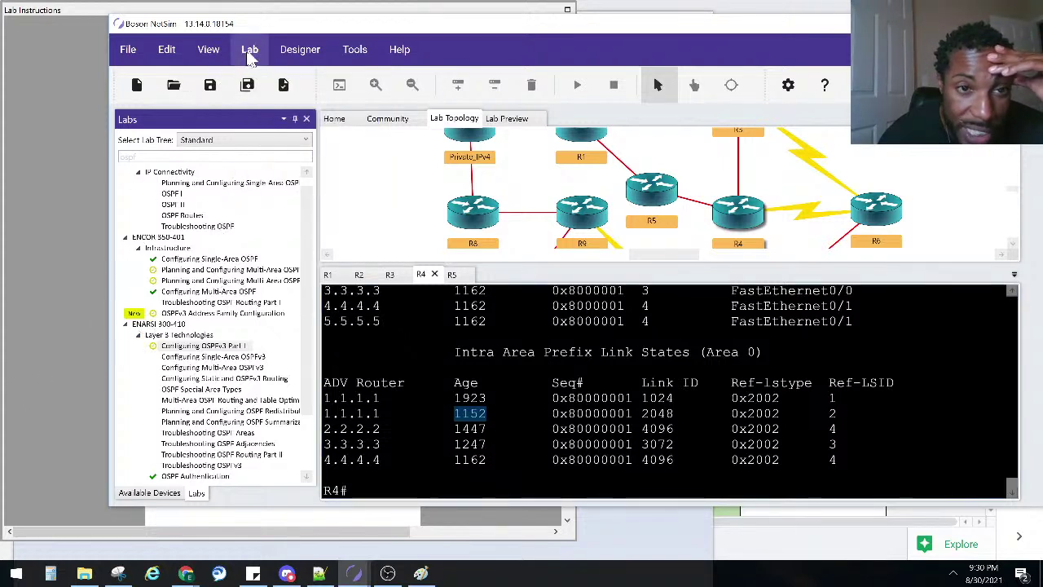
left_click(249, 50)
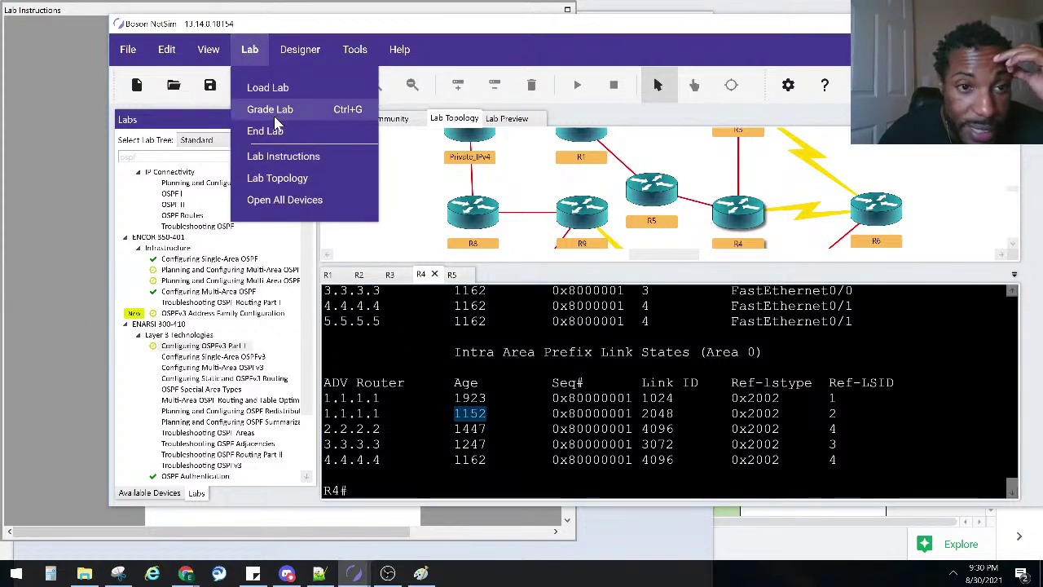
key("Escape")
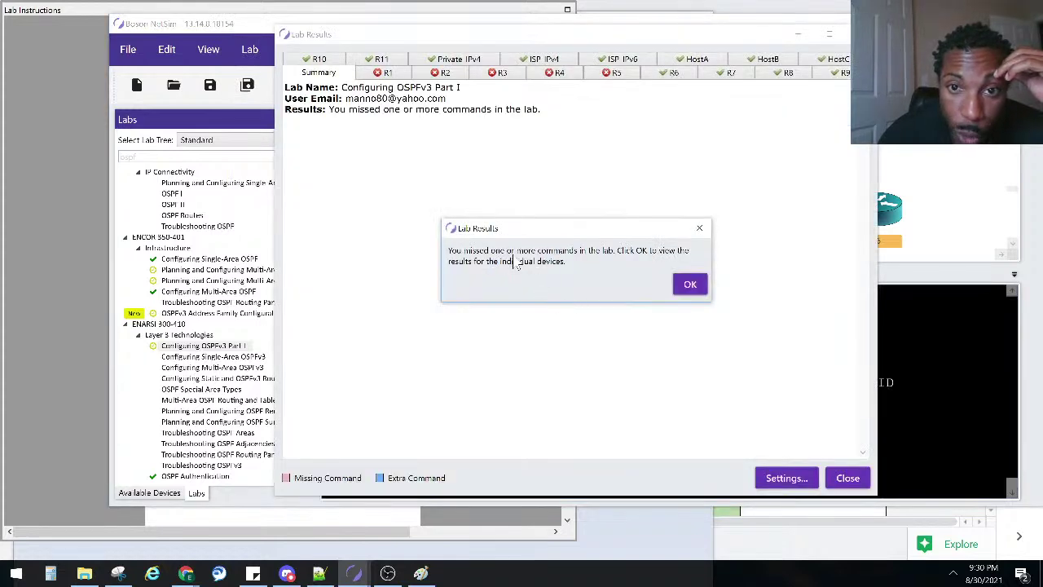
left_click(690, 284)
- Examine R1's grading results for missing and extra commands, highlighting the ipv6 router ospf 600 and router ospfv3 600 lines
left_click(385, 73)
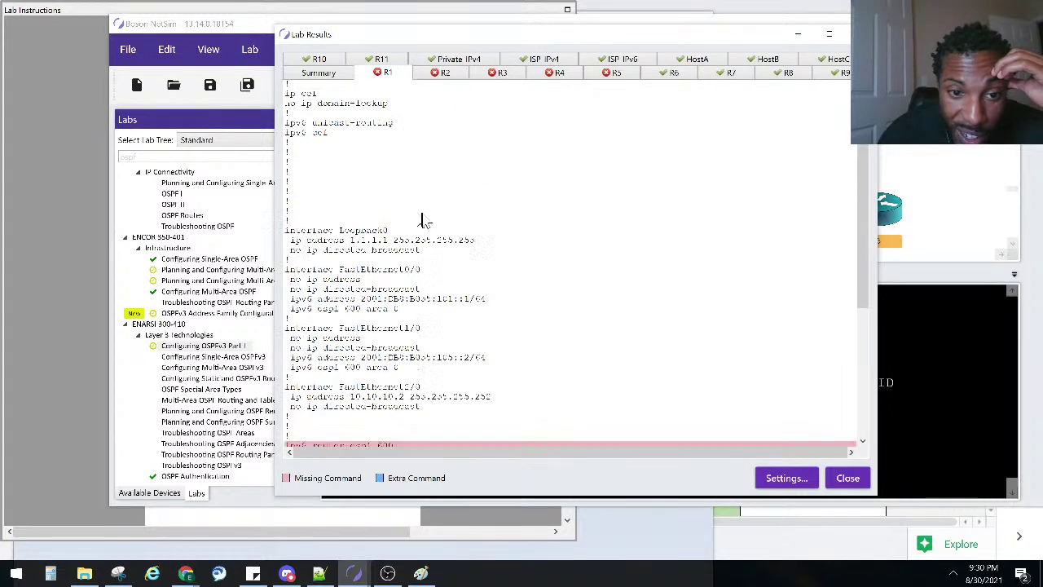
scroll(424, 220, "down", 3)
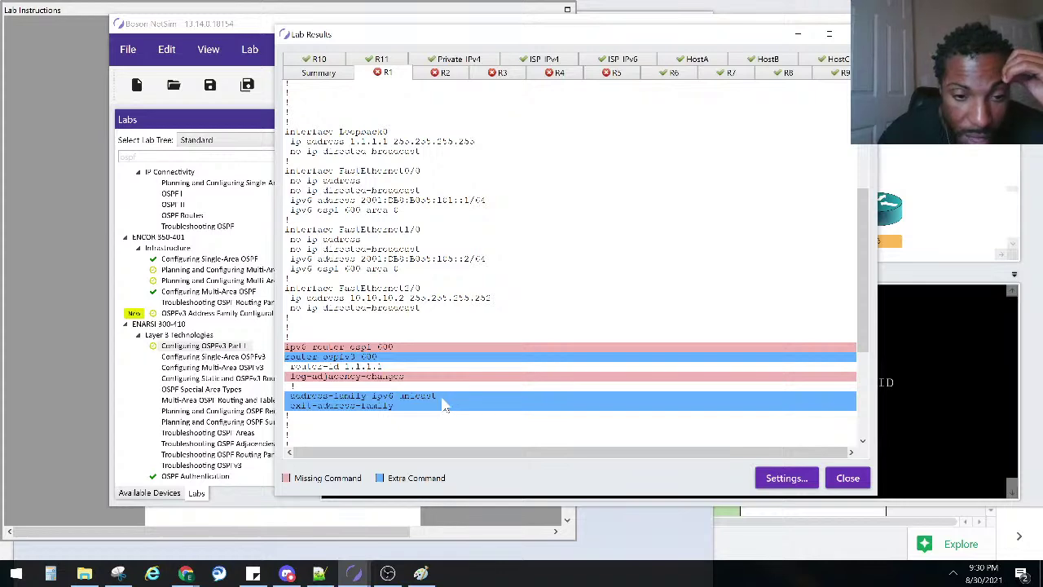
scroll(426, 396, "down", 5)
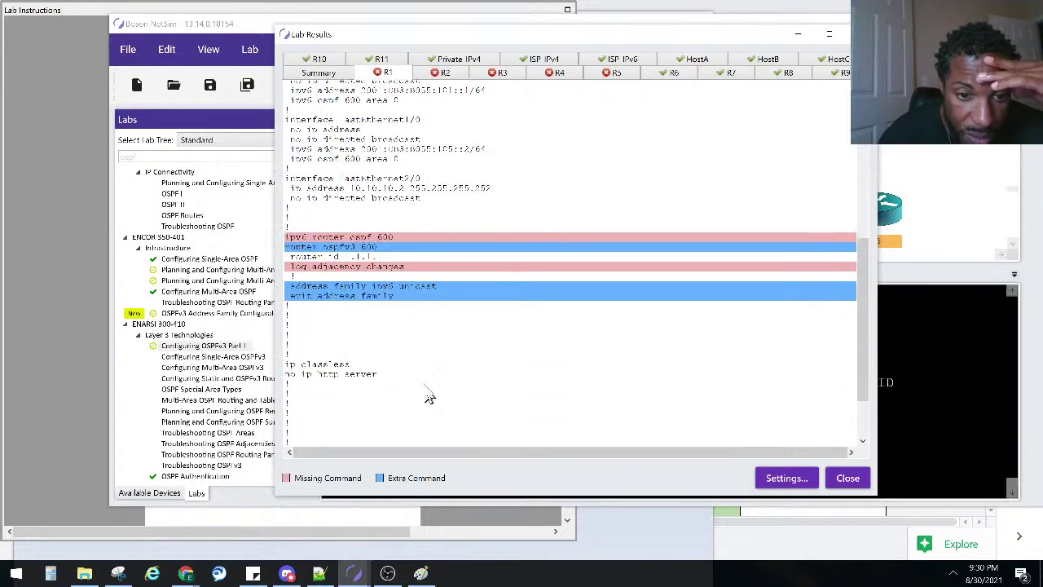
scroll(426, 395, "up", 4)
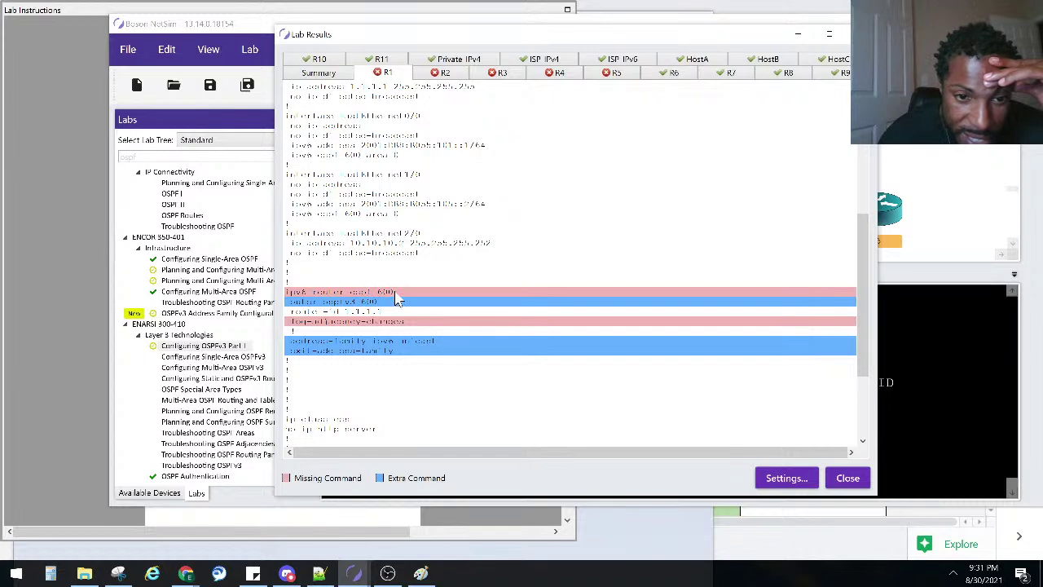
left_click_drag(397, 294, 287, 295)
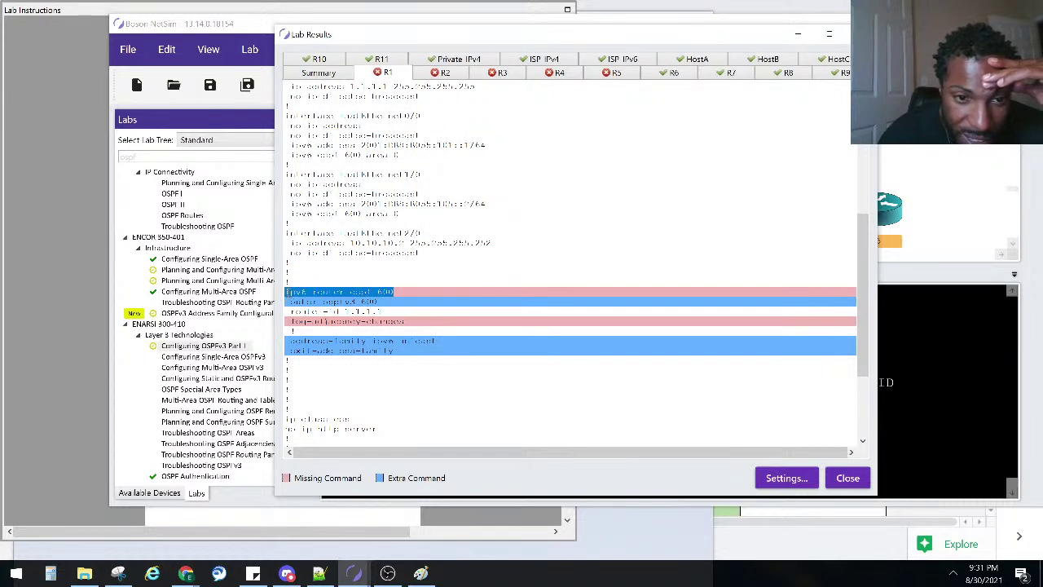
left_click(289, 298)
left_click_drag(287, 301, 377, 302)
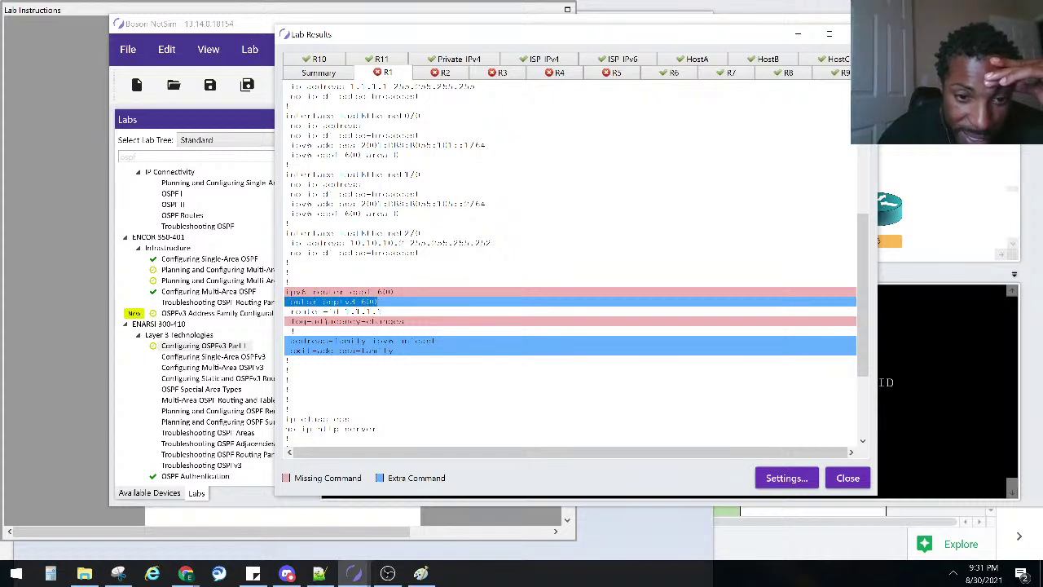
left_click_drag(395, 294, 291, 297)
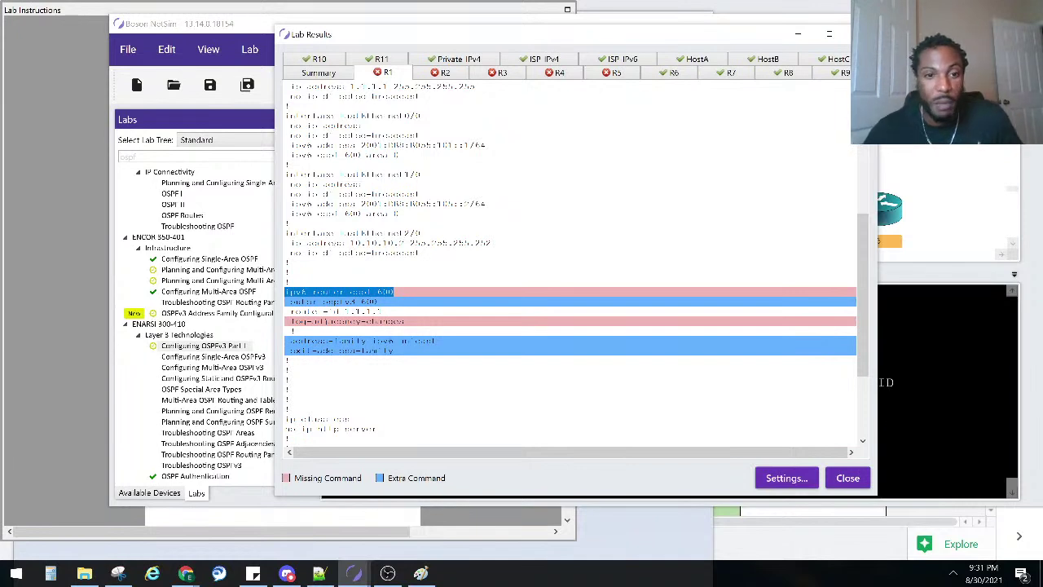
- Examine R1's graded configuration, highlighting the address-family ipv6 unicast and ipv6 unicast-routing lines
left_click(416, 343)
left_click_drag(437, 343, 290, 344)
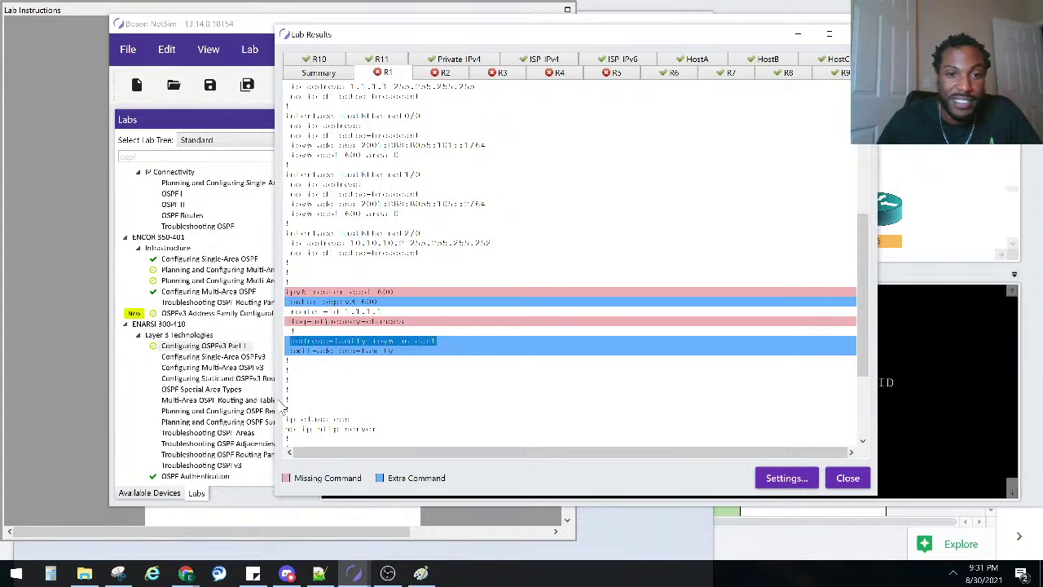
scroll(401, 284, "up", 6)
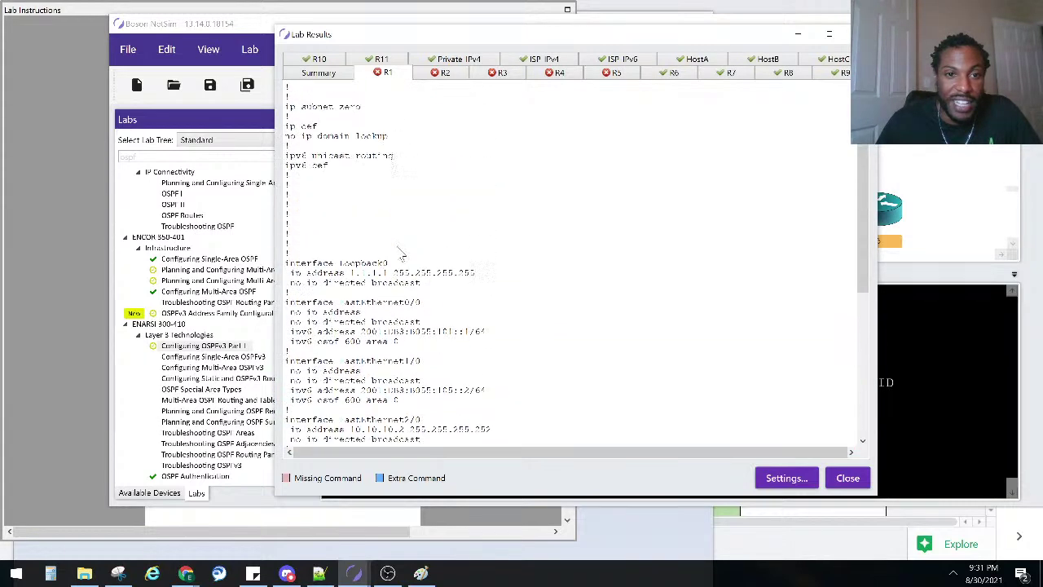
left_click_drag(397, 189, 289, 206)
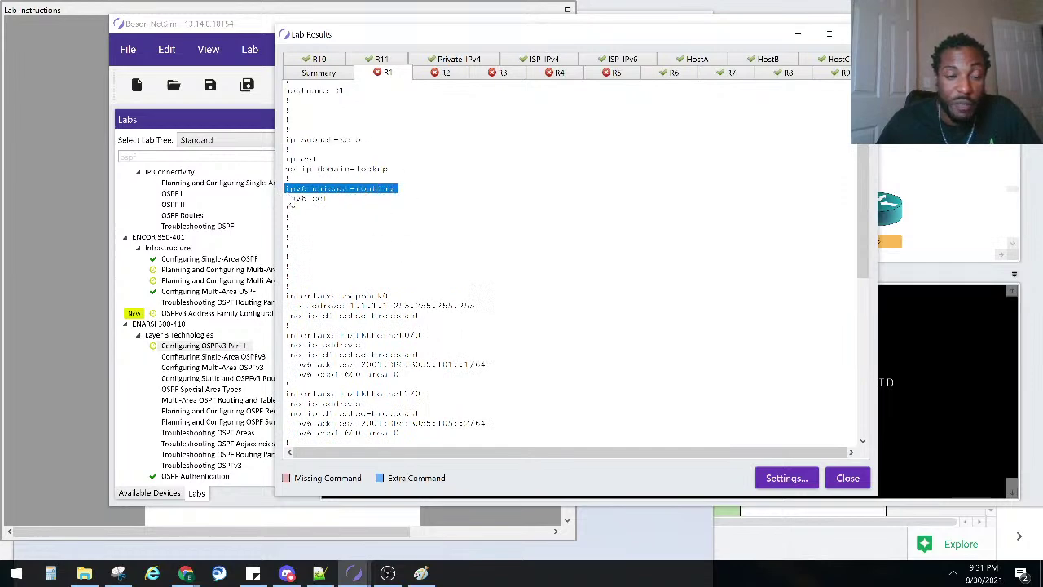
scroll(291, 205, "down", 5)
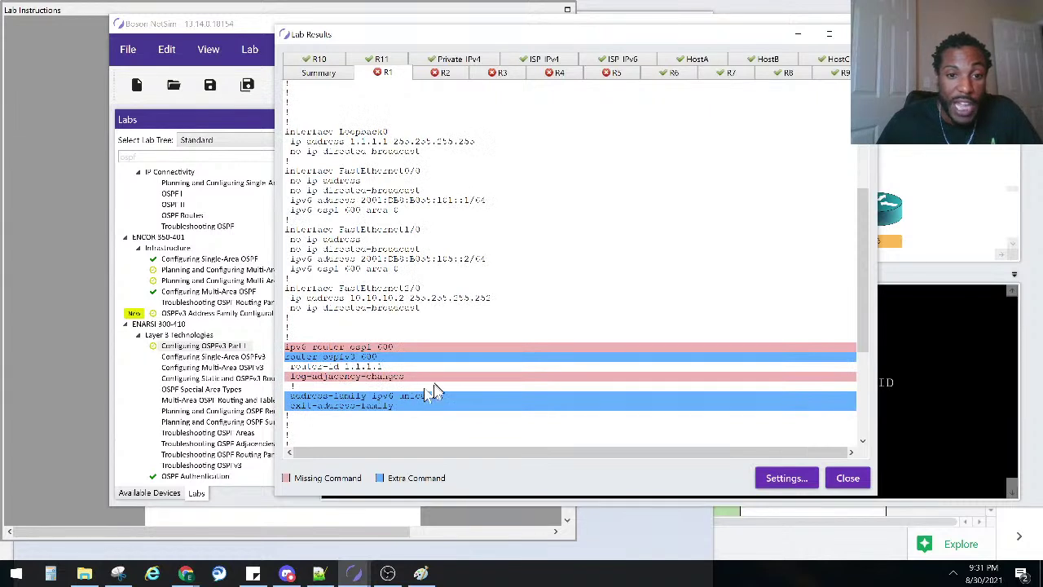
left_click_drag(447, 401, 286, 399)
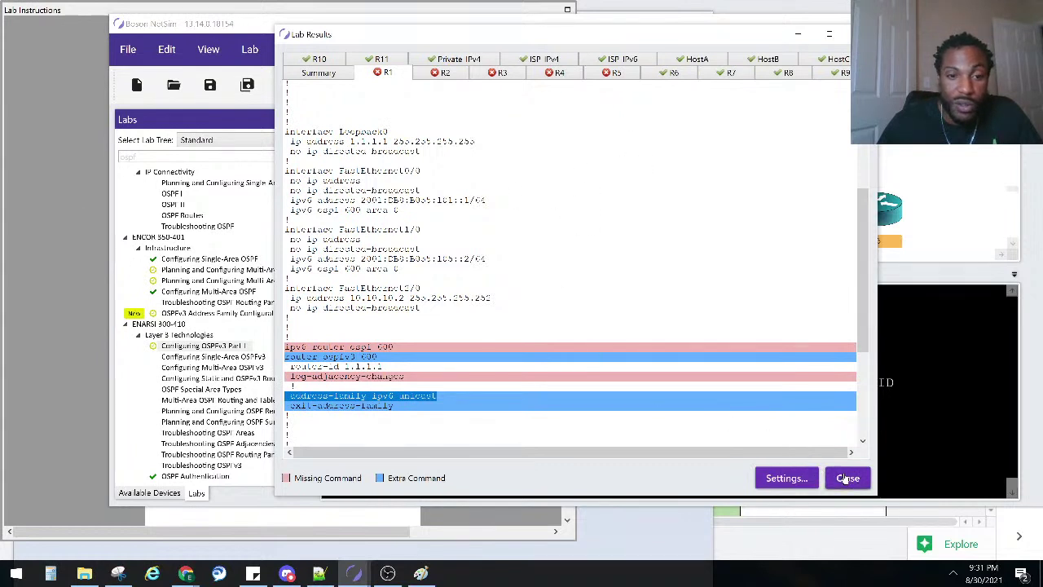
- Compare R1's missing ipv6 router ospf 600 and log-adjacency-changes lines with the extra address-family and exit-address-family lines
left_click(383, 365)
left_click_drag(401, 349, 292, 350)
left_click_drag(406, 377, 290, 388)
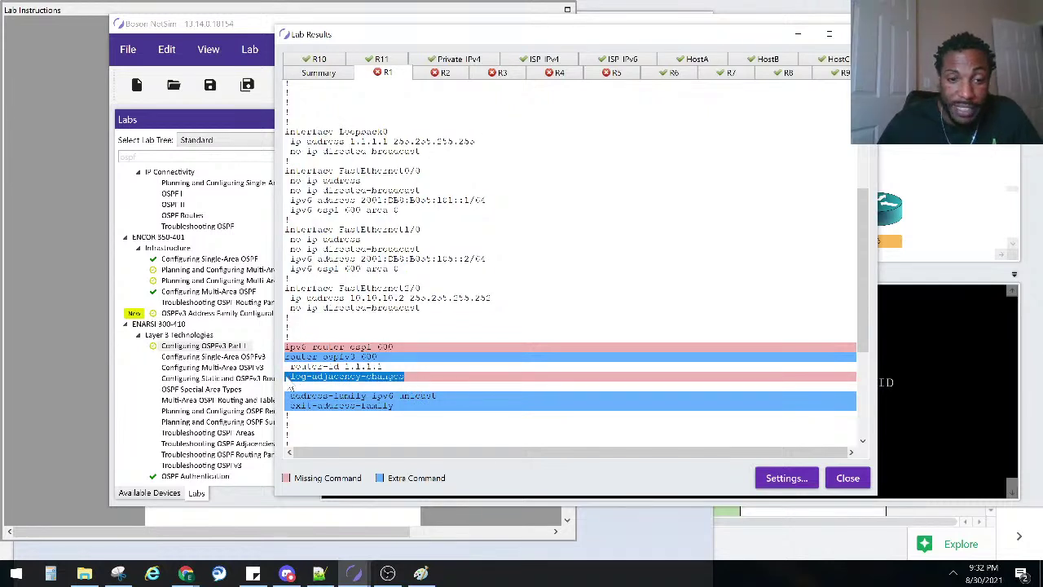
left_click(344, 399)
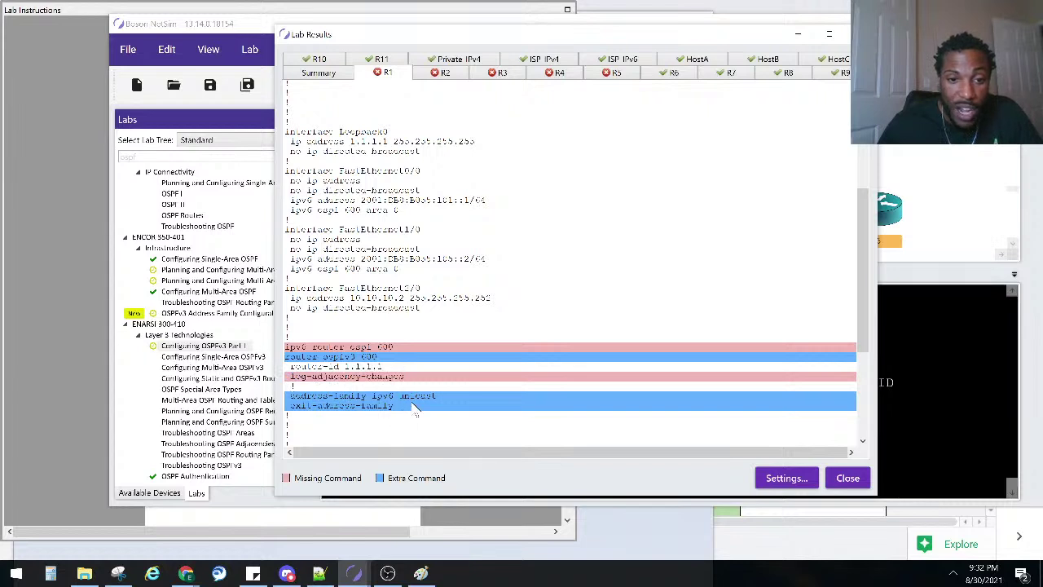
left_click_drag(404, 379, 311, 377)
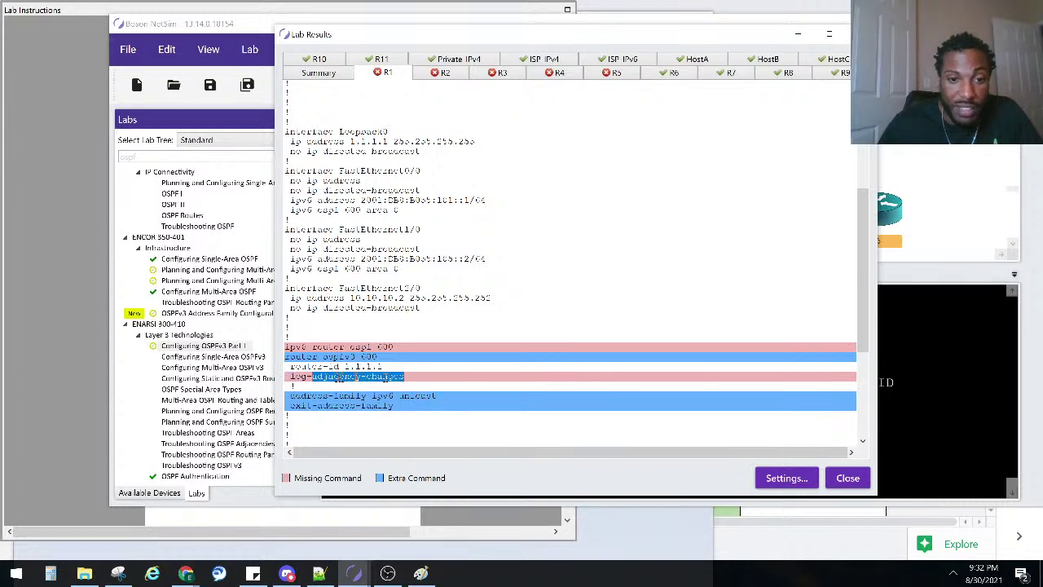
left_click(405, 355)
left_click_drag(401, 349, 286, 347)
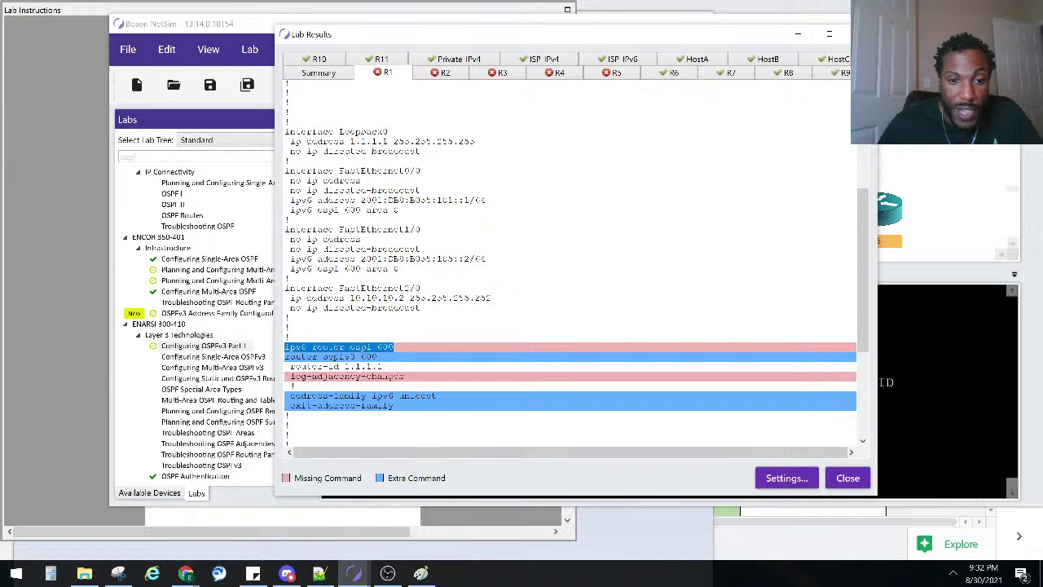
left_click_drag(394, 406, 287, 396)
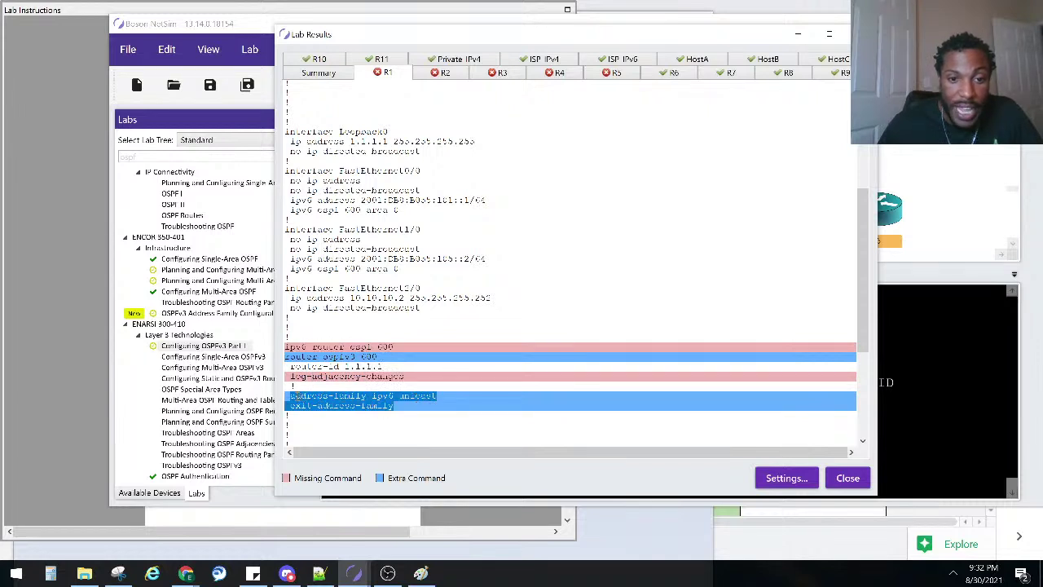
left_click_drag(399, 352, 314, 376)
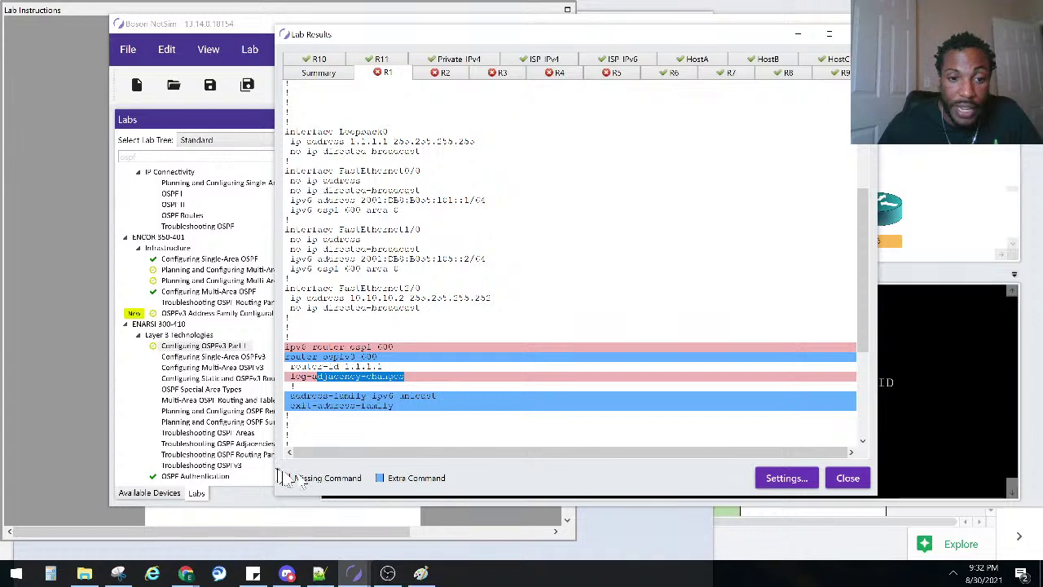
left_click(786, 478)
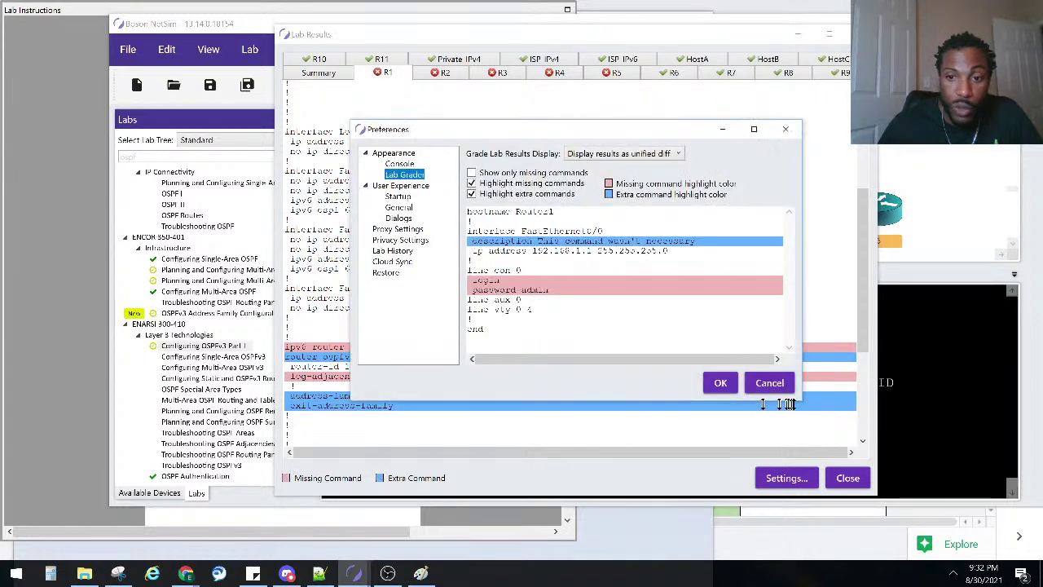
left_click(769, 383)
left_click(437, 479)
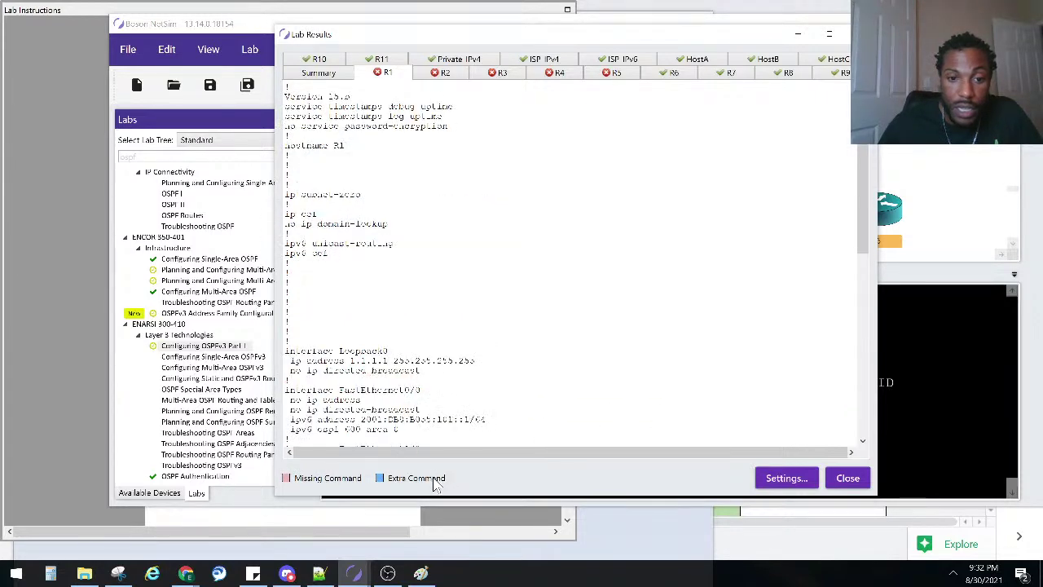
- Examine R2's grading results down to the OSPFv3 section, highlighting the missing ipv6 router ospf 600 line
left_click(441, 73)
scroll(417, 285, "down", 3)
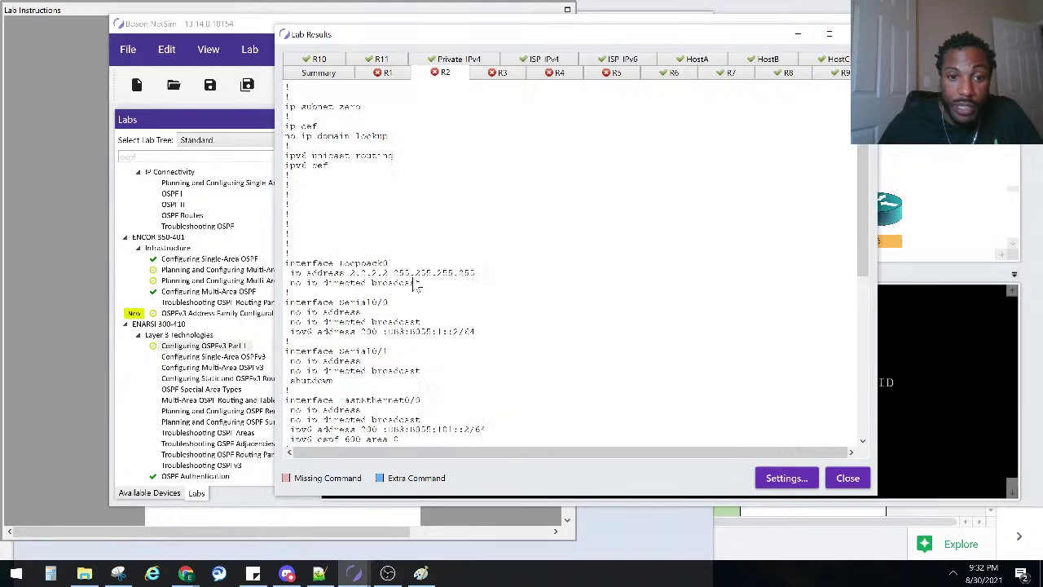
scroll(416, 285, "down", 10)
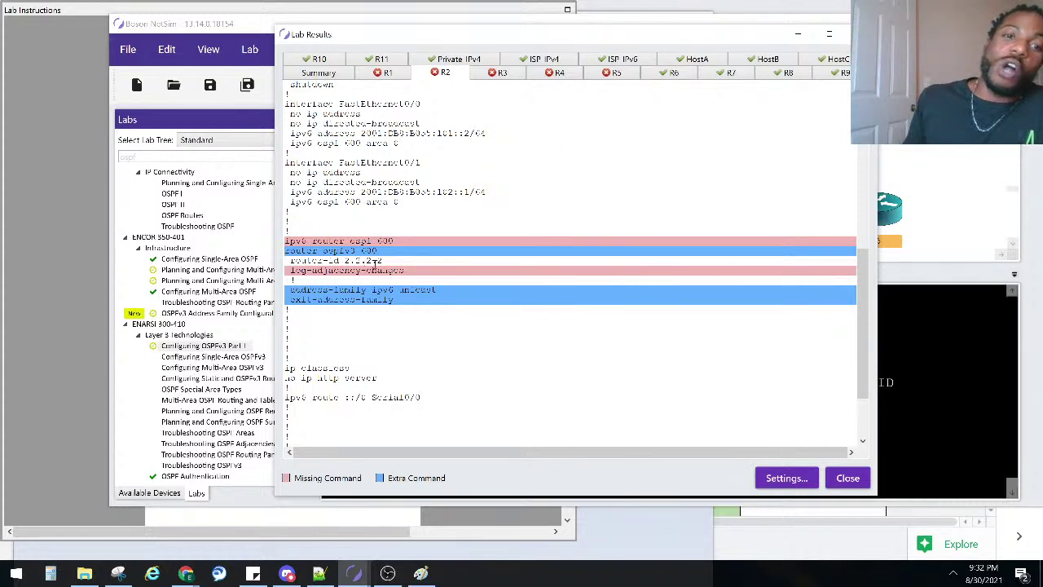
left_click_drag(395, 242, 289, 242)
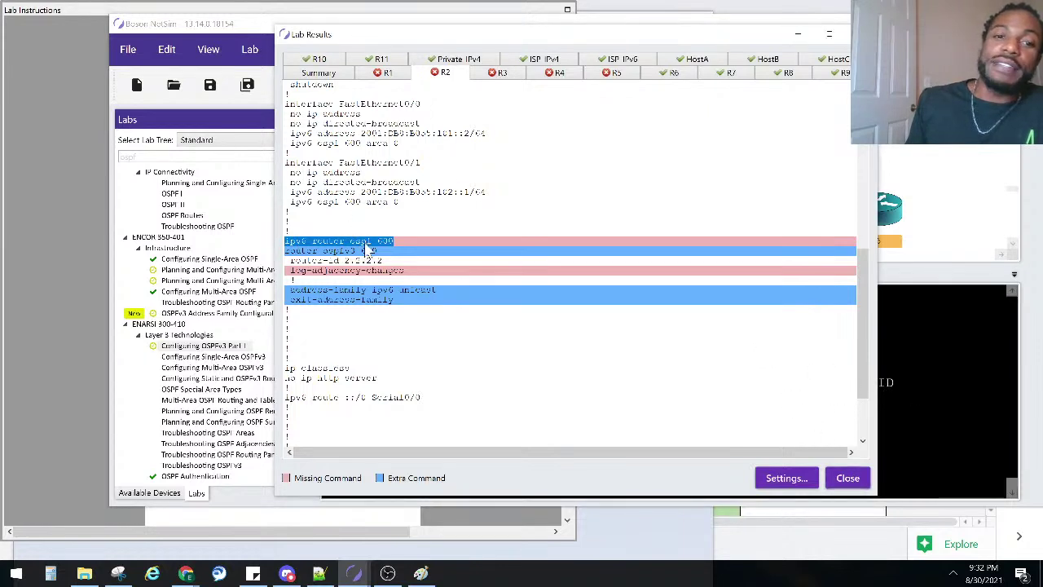
left_click_drag(376, 251, 286, 241)
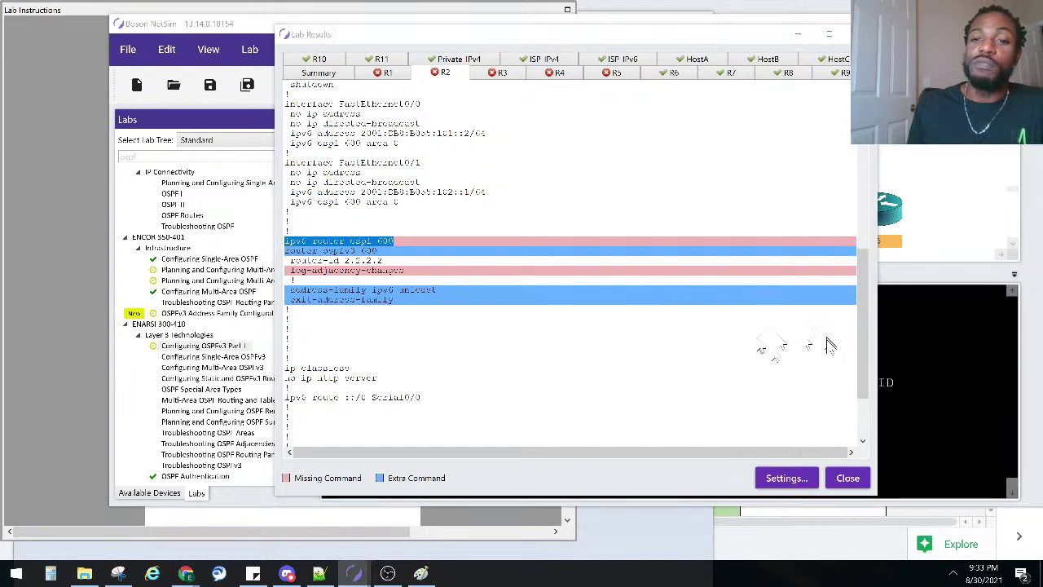
- Close the lab results and enter global configuration mode on R1's console with configure terminal
left_click(848, 478)
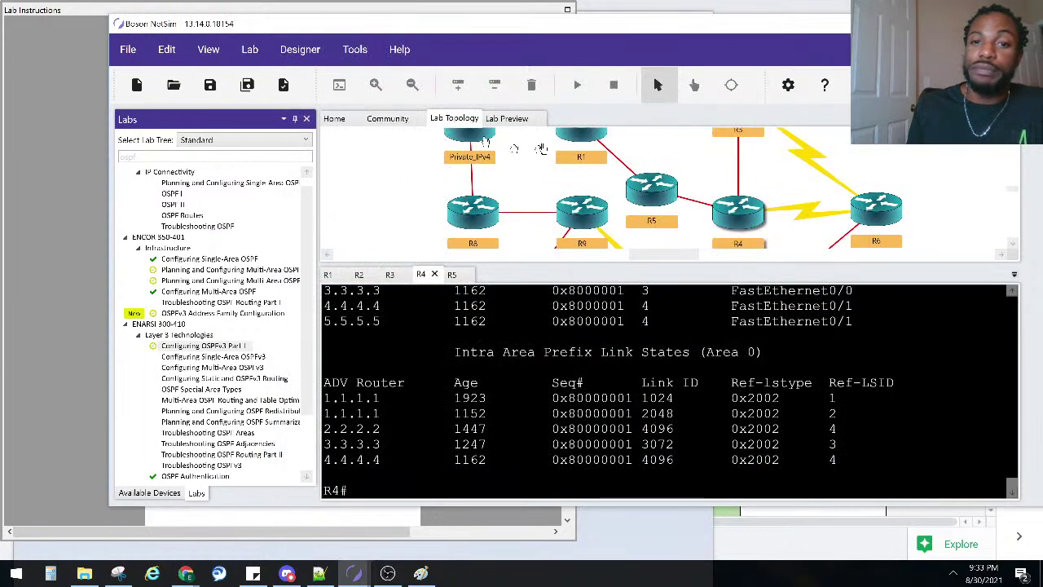
double_click(581, 146)
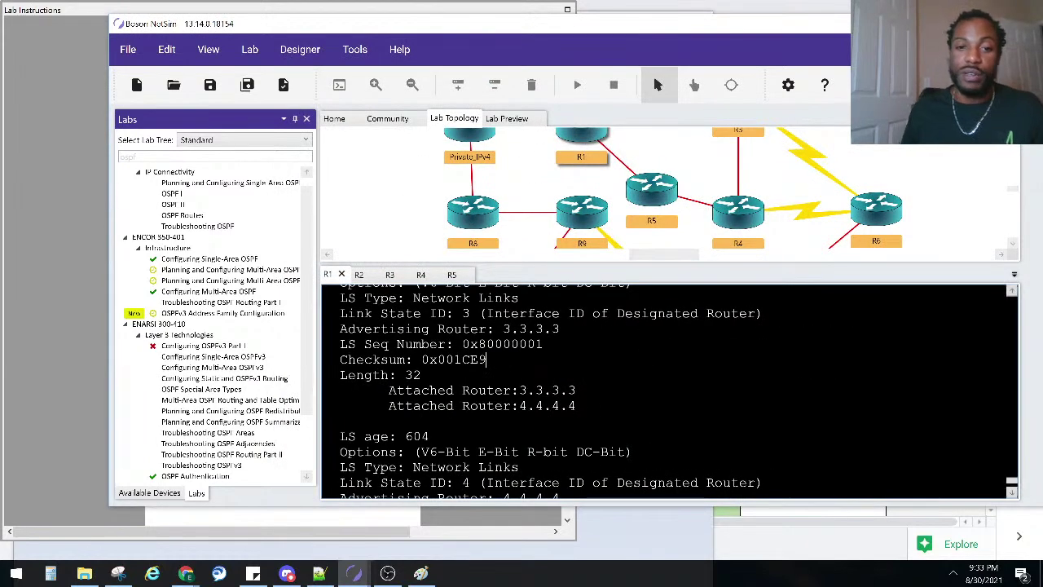
key("Return")
key("Return")
key("Return")
key("Return")
type("conf")
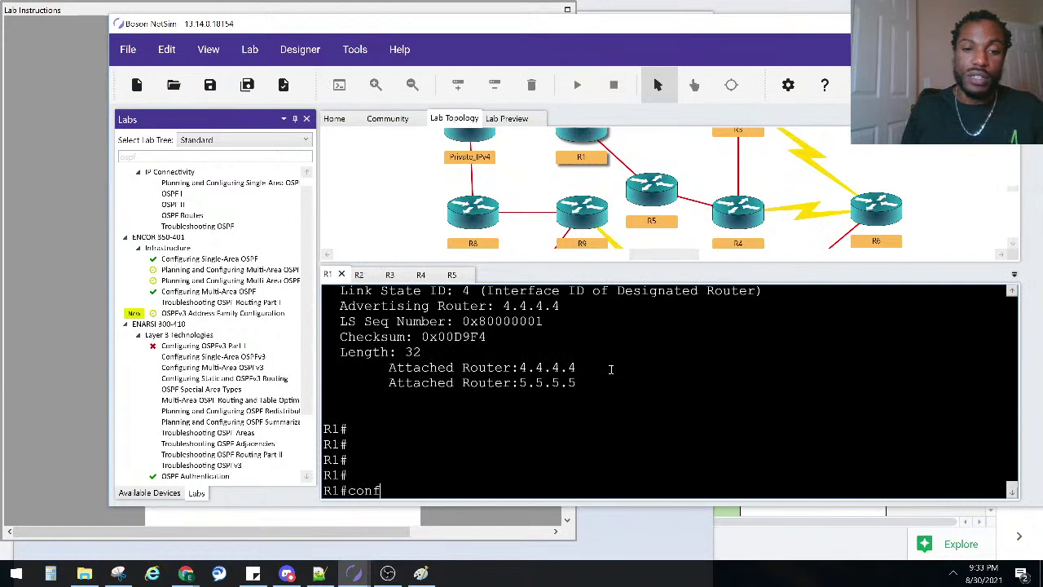
key("Tab")
type("t")
key("Tab")
key("Return")
- Enter ipv6 router ospf 600 on R1 and exit back to global configuration mode
type("rou")
key("Tab")
type("te")
key("BackSpace")
key("BackSpace")
key("BackSpace")
key("BackSpace")
key("BackSpace")
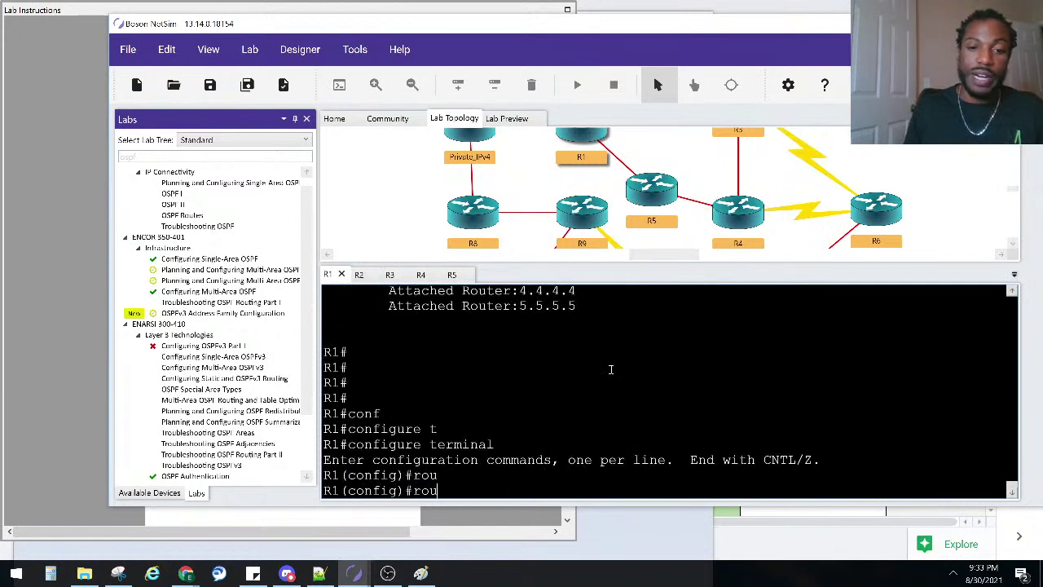
type("ipv")
key("Tab")
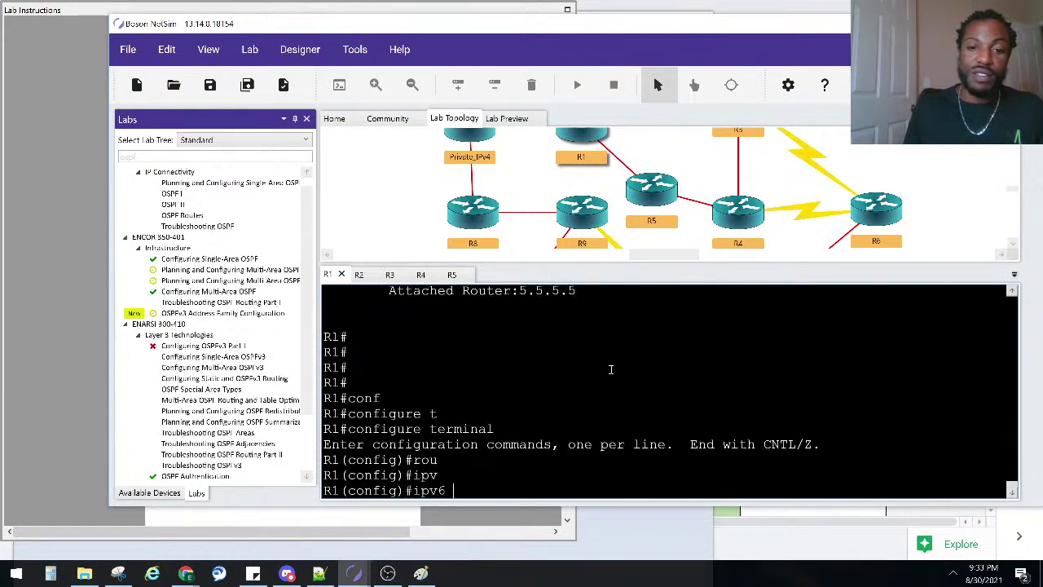
type("rou")
key("Tab")
type("r")
key("Tab")
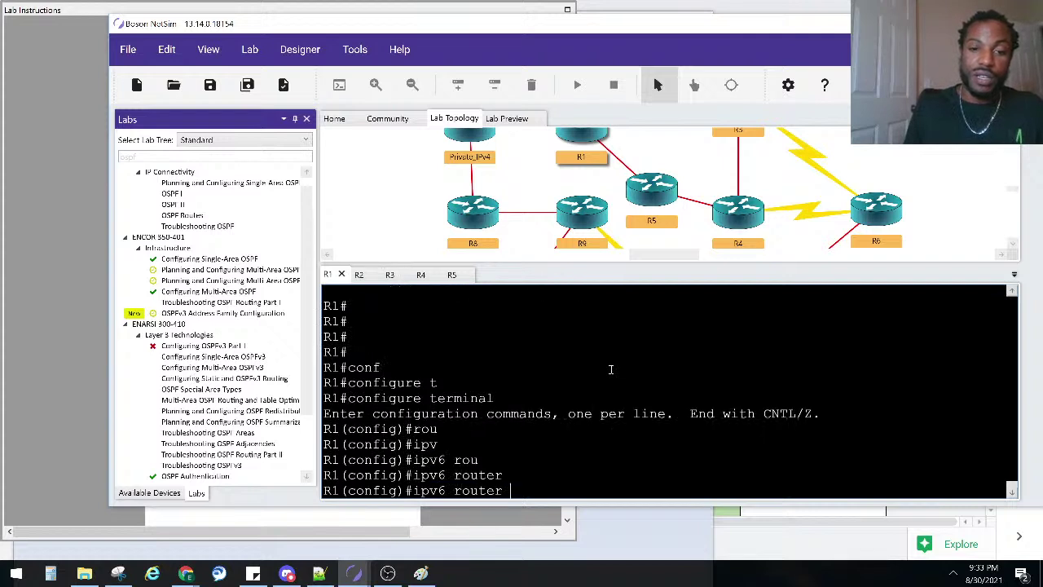
type("os")
key("Tab")
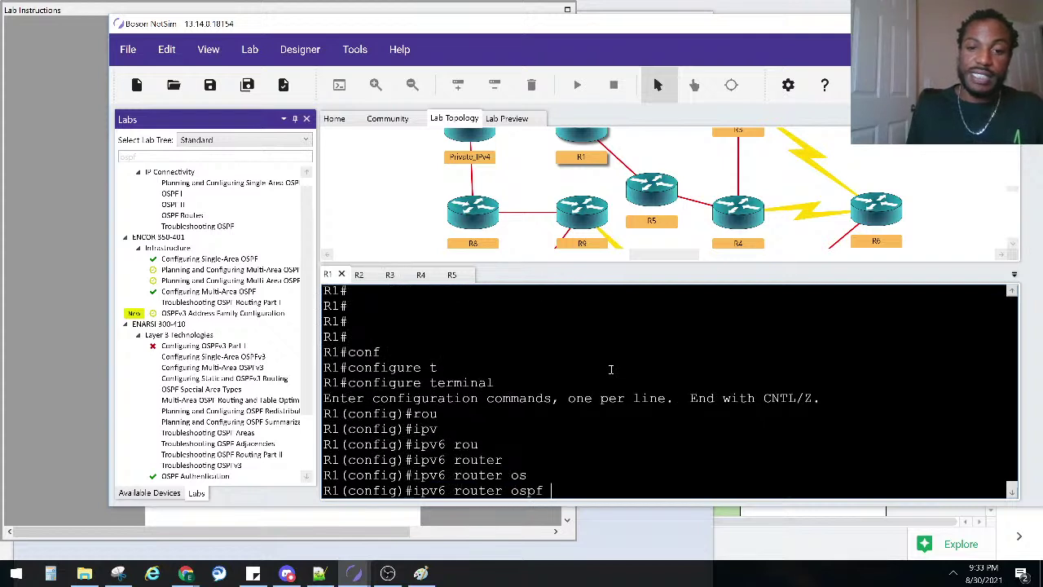
type("600")
key("Return")
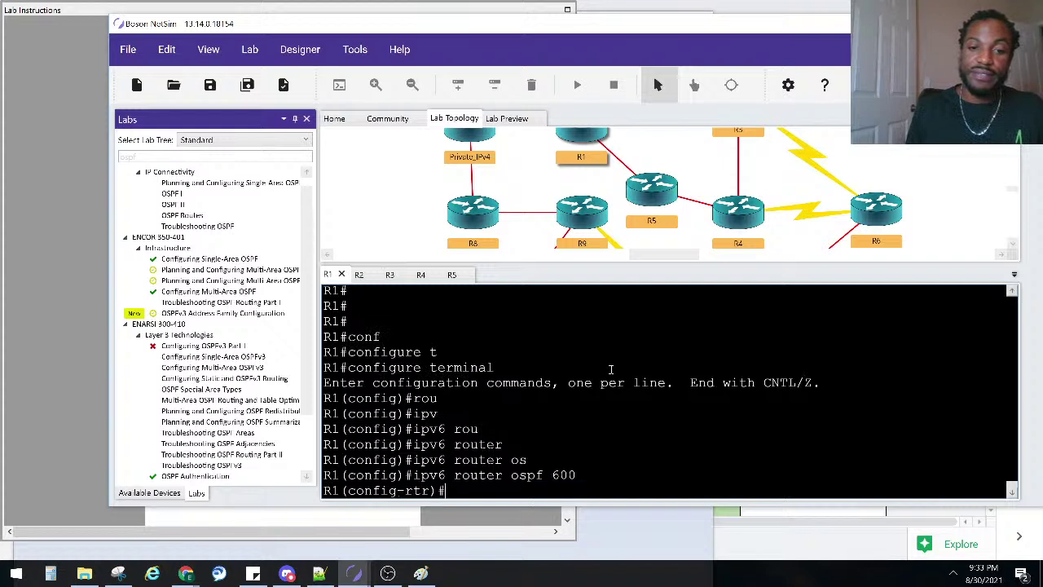
type("ex")
key("Return")
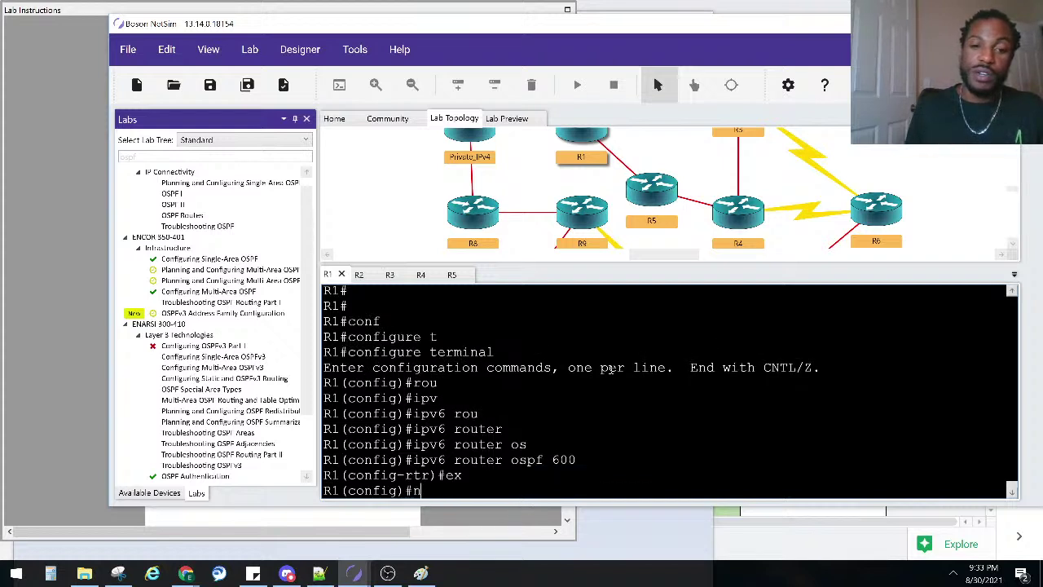
- Remove the OSPFv3 process from R1 with no router ospfv3 600
type("no r")
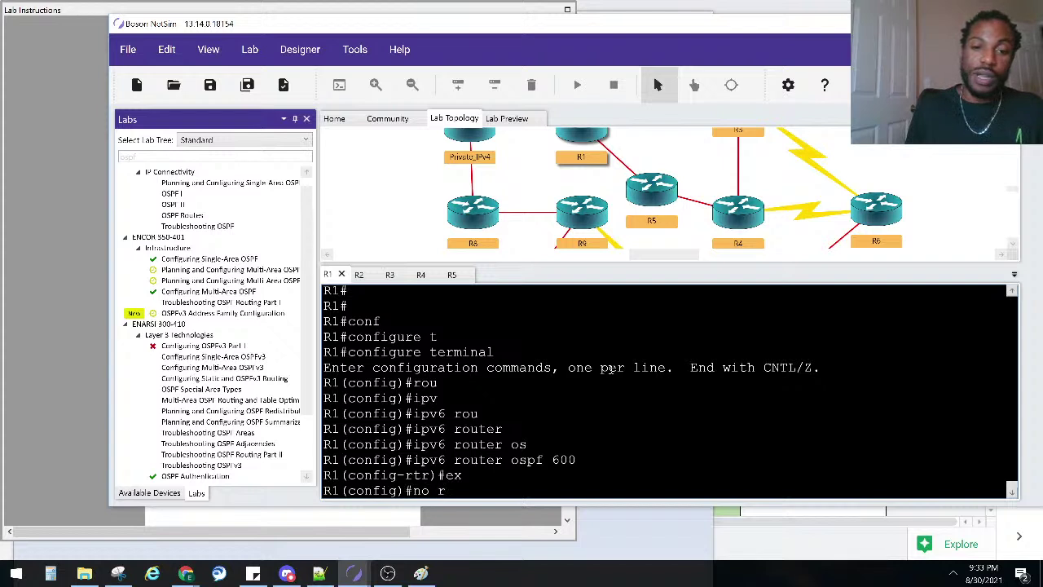
type("outer os")
key("Tab")
type("v")
key("Tab")
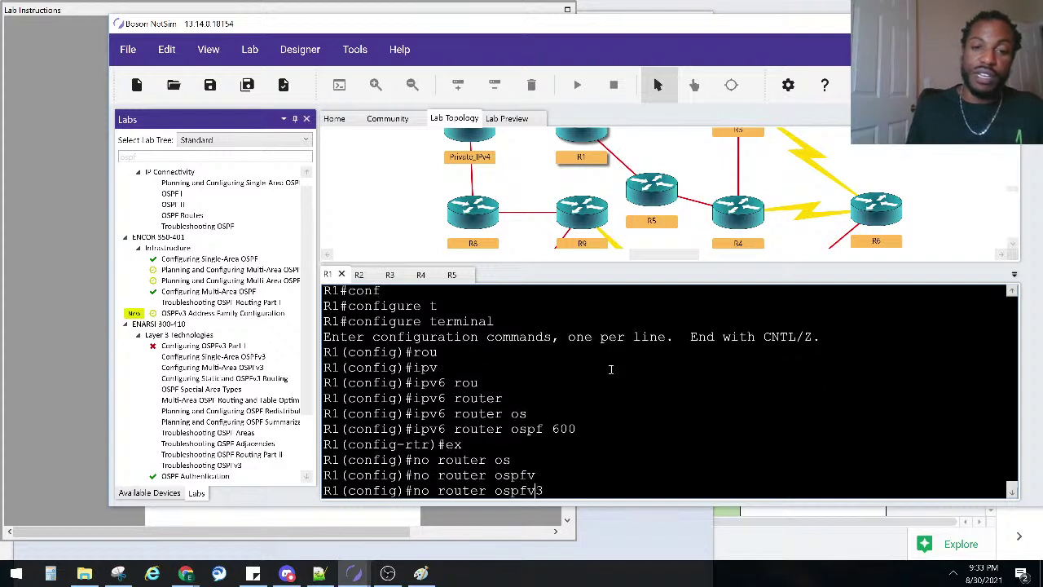
type("600")
key("Return")
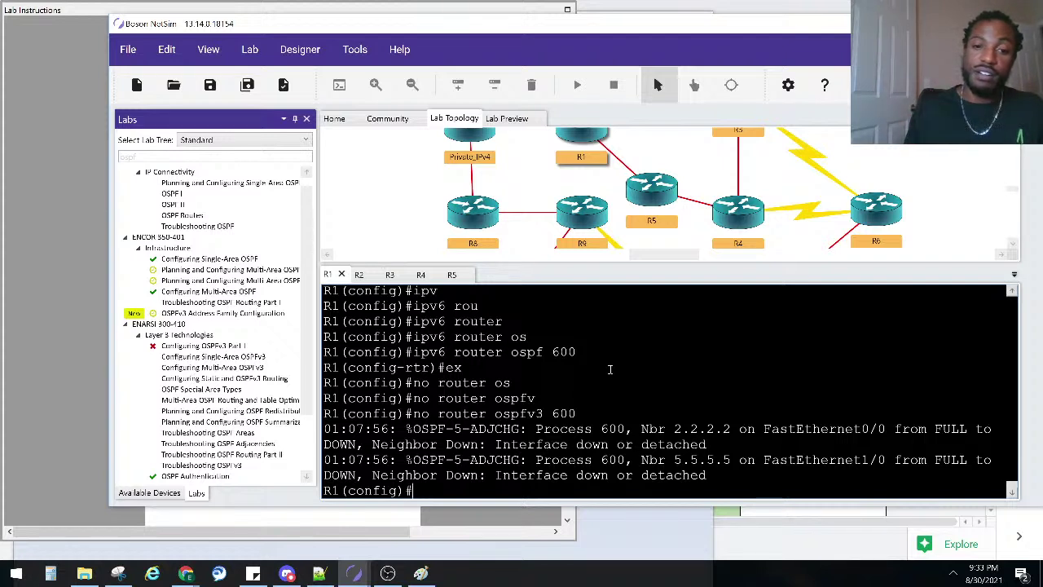
- Review R1's ipv6 router ospf 600 command and console output alongside the routers in the topology
left_click_drag(579, 352, 415, 353)
left_click(584, 444)
scroll(710, 377, "up", 4)
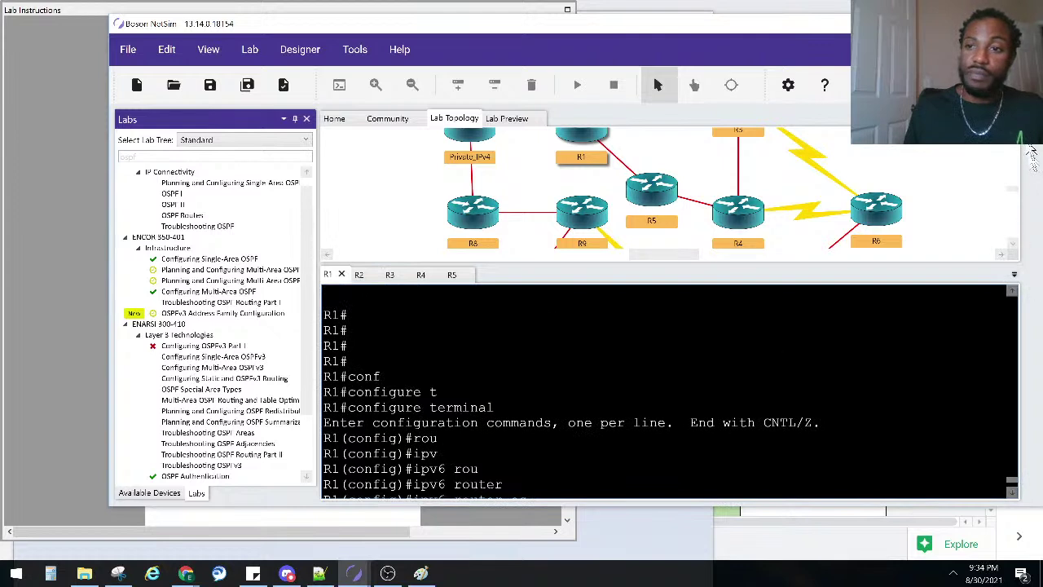
scroll(1010, 163, "up", 2)
scroll(848, 171, "up", 2)
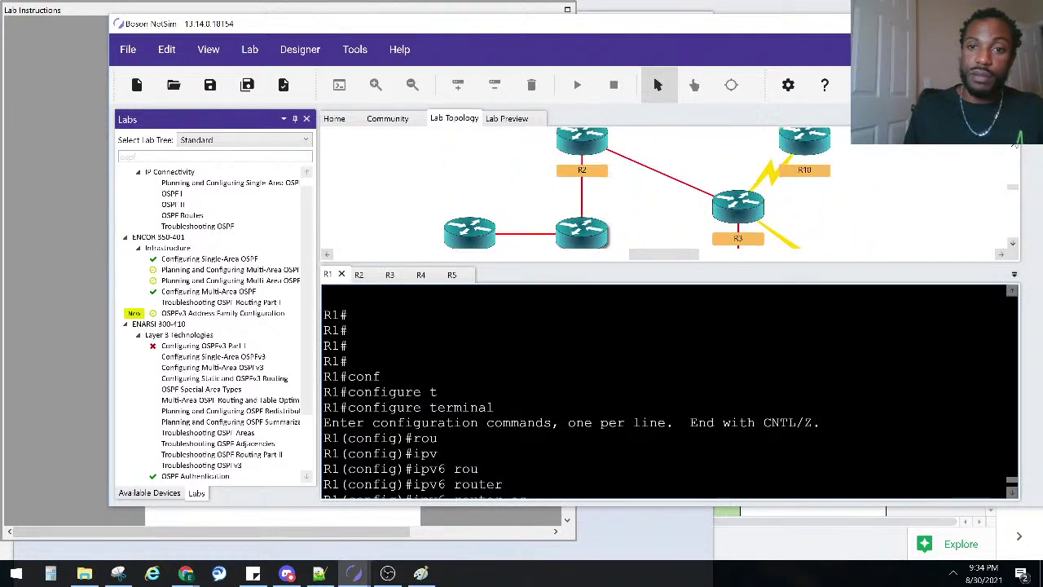
left_click(629, 439)
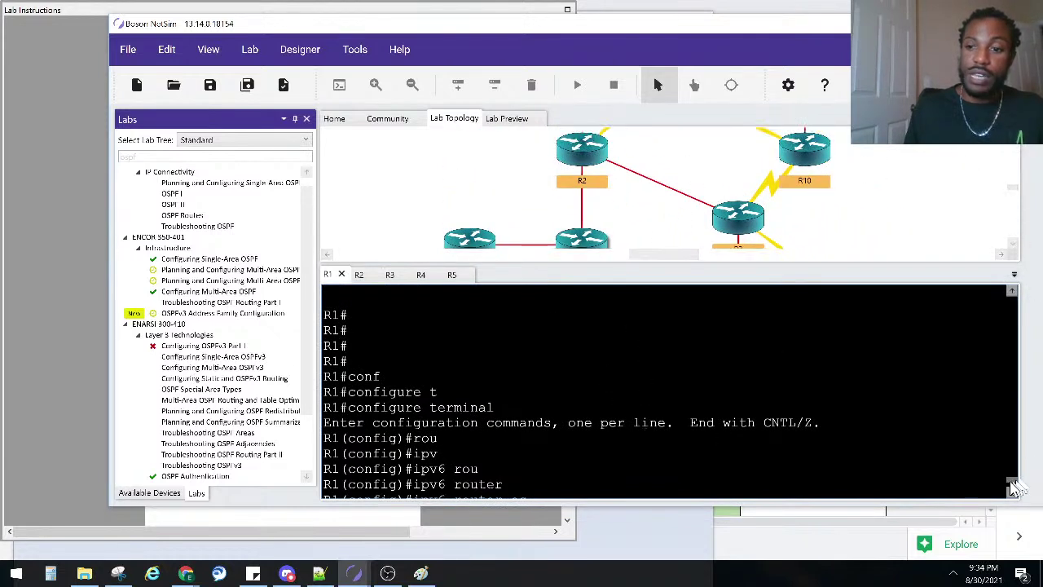
scroll(1012, 487, "down", 4)
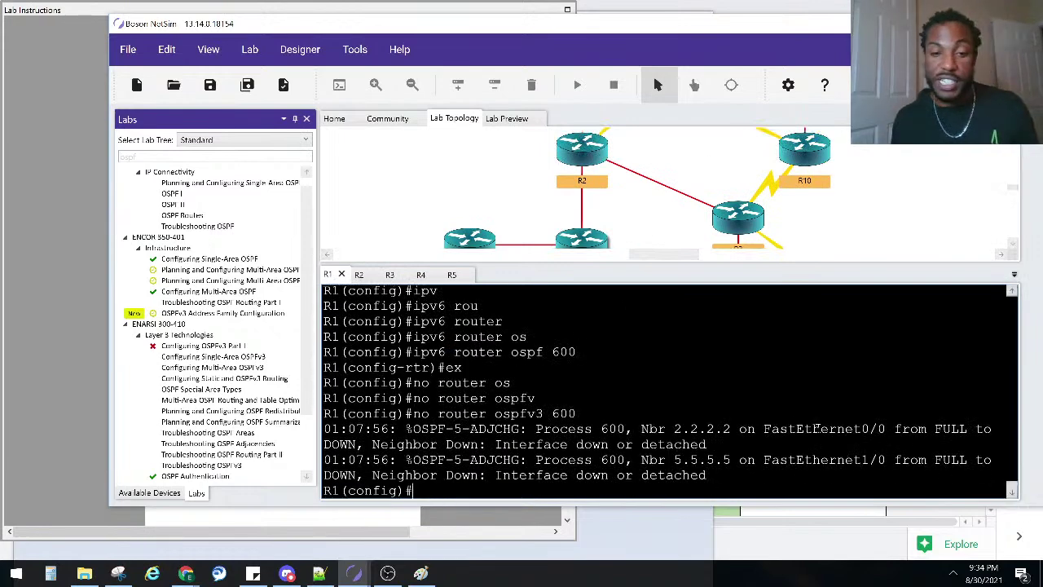
- End configuration mode on R1 and return to the privileged EXEC prompt
key("Return")
key("Return")
key("Return")
key("Return")
key("ctrl+z")
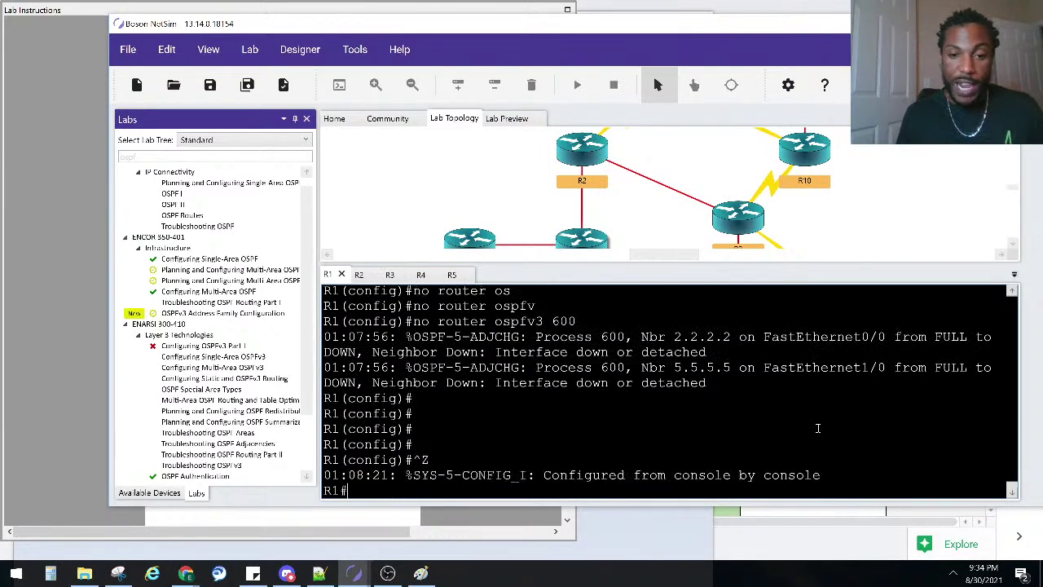
- Check the OSPFv3 process on R1 with show ipv6 ospf
key("Return")
key("Return")
key("Return")
key("Return")
type("sho ")
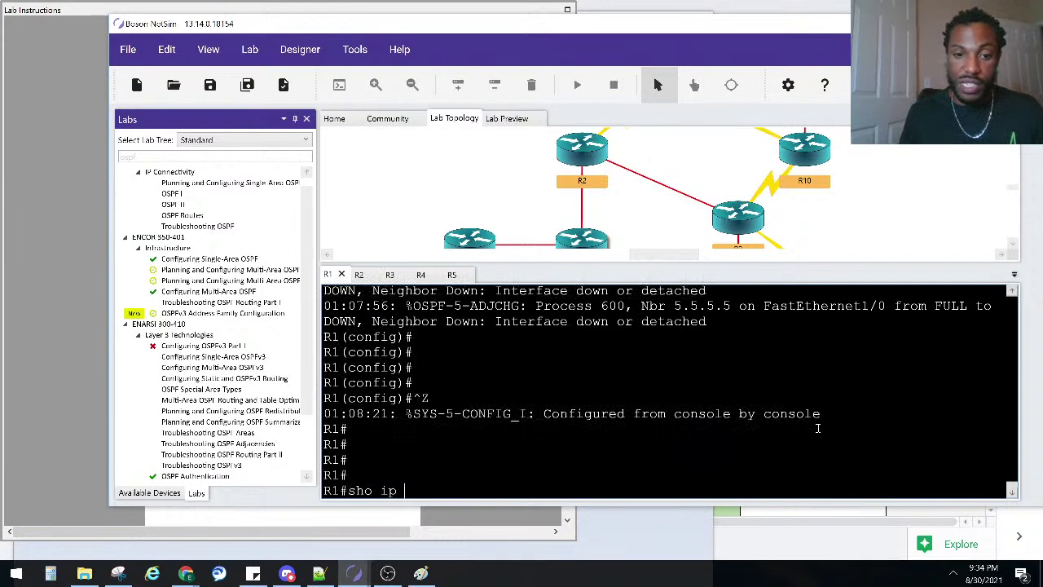
type("ipv")
key("Tab")
type("rou")
key("Tab")
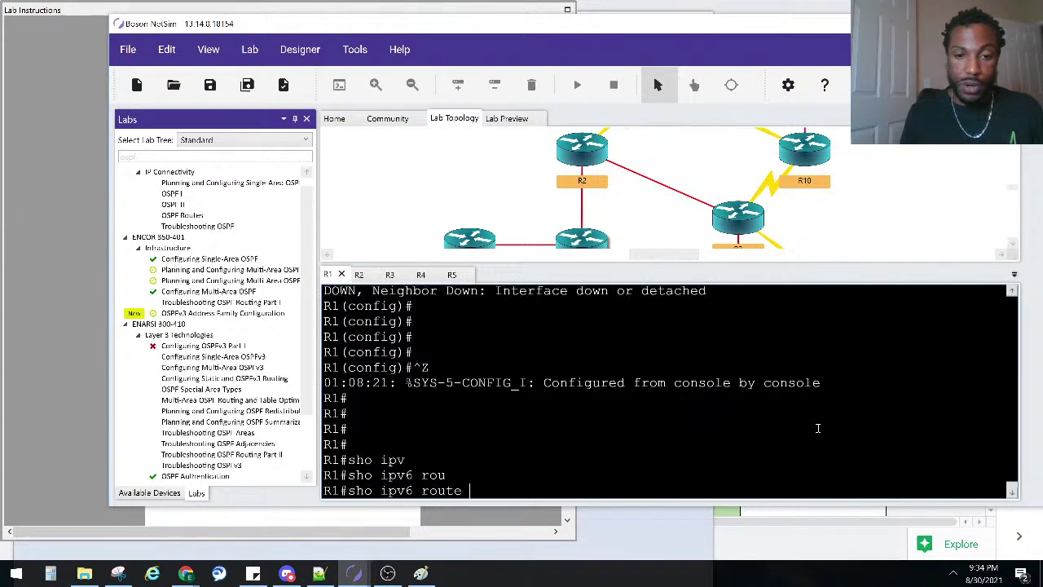
key("BackSpace")
key("BackSpace")
key("BackSpace")
key("BackSpace")
key("BackSpace")
key("BackSpace")
type("os")
key("Tab")
key("Return")
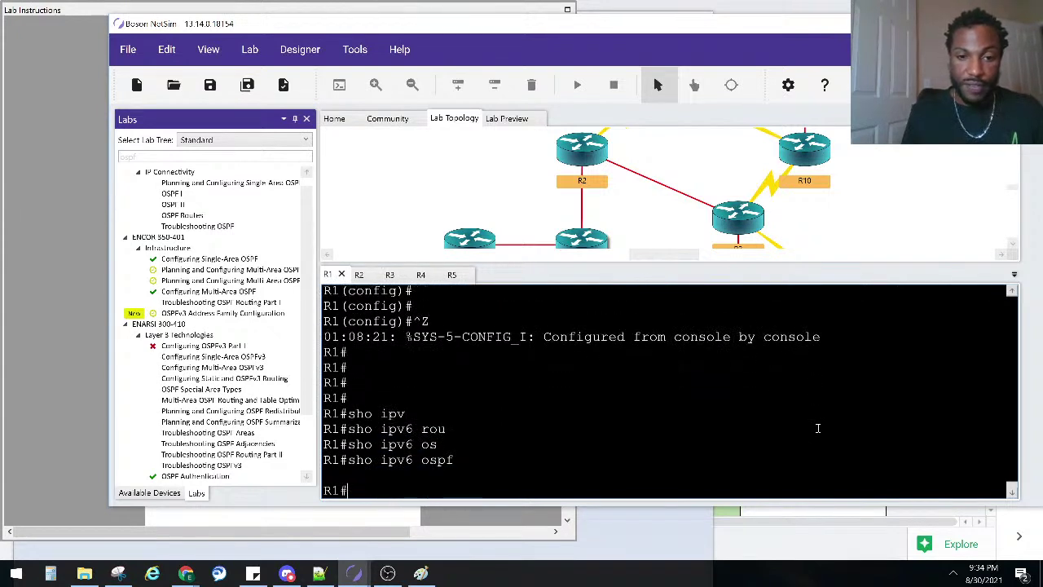
scroll(664, 370, "up", 5)
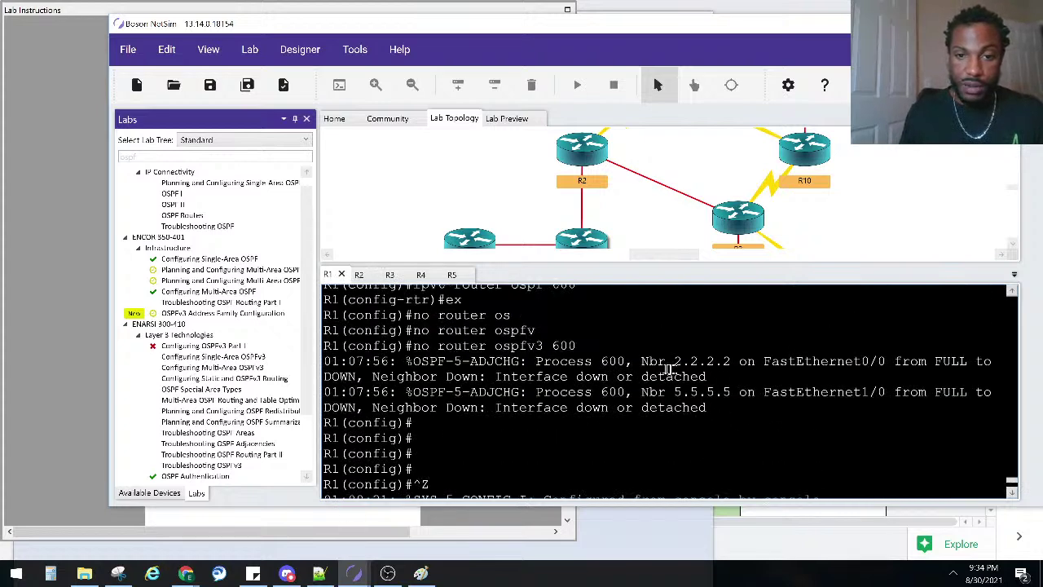
scroll(653, 346, "down", 5)
- Display R1's running configuration and review it through to the end for the interface and routing process entries
type("sho run")
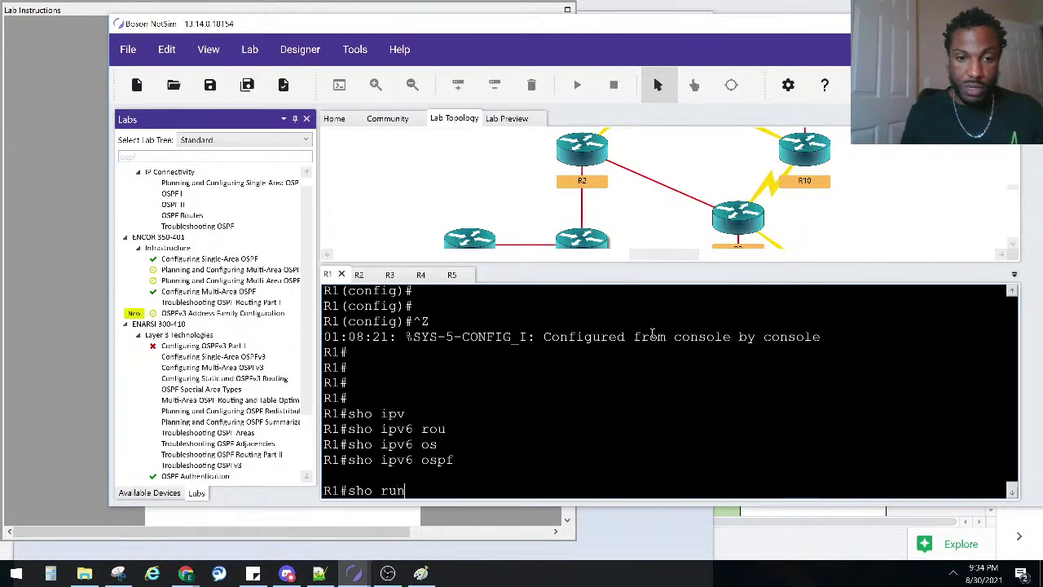
key("Return")
key("space")
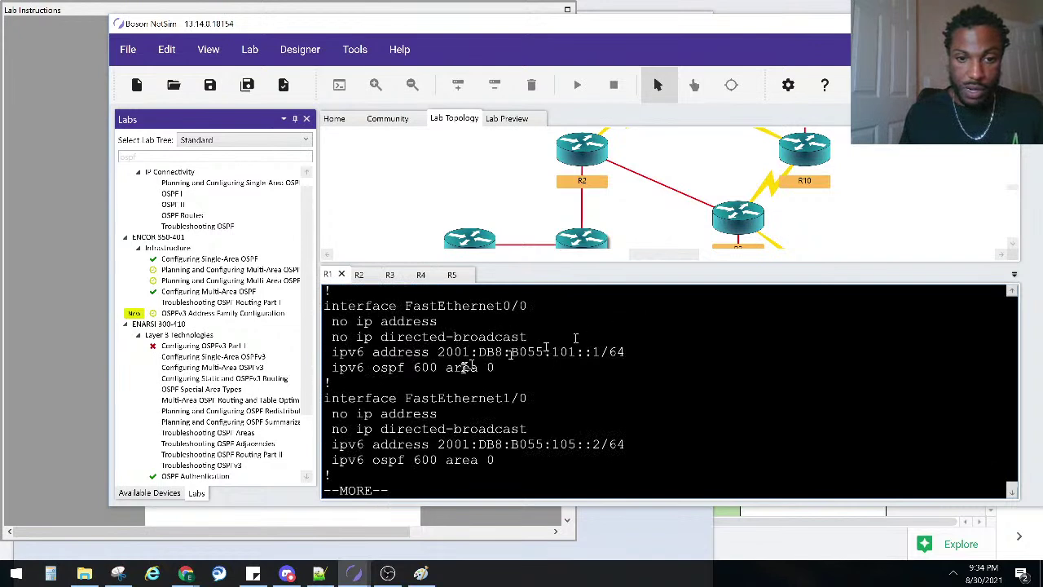
key("space")
scroll(669, 390, "up", 10)
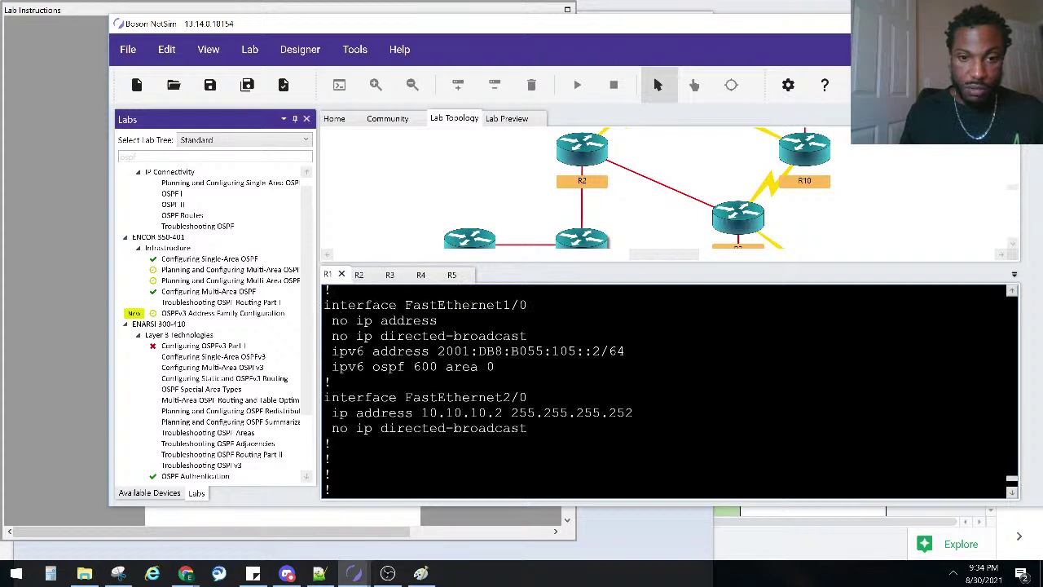
scroll(668, 390, "up", 5)
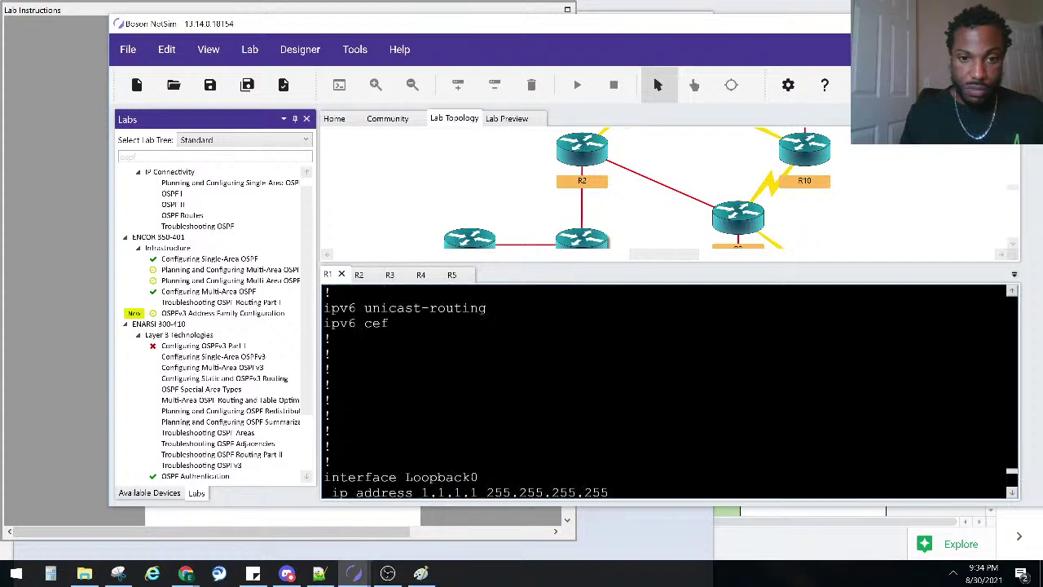
scroll(490, 380, "up", 2)
scroll(492, 386, "up", 4)
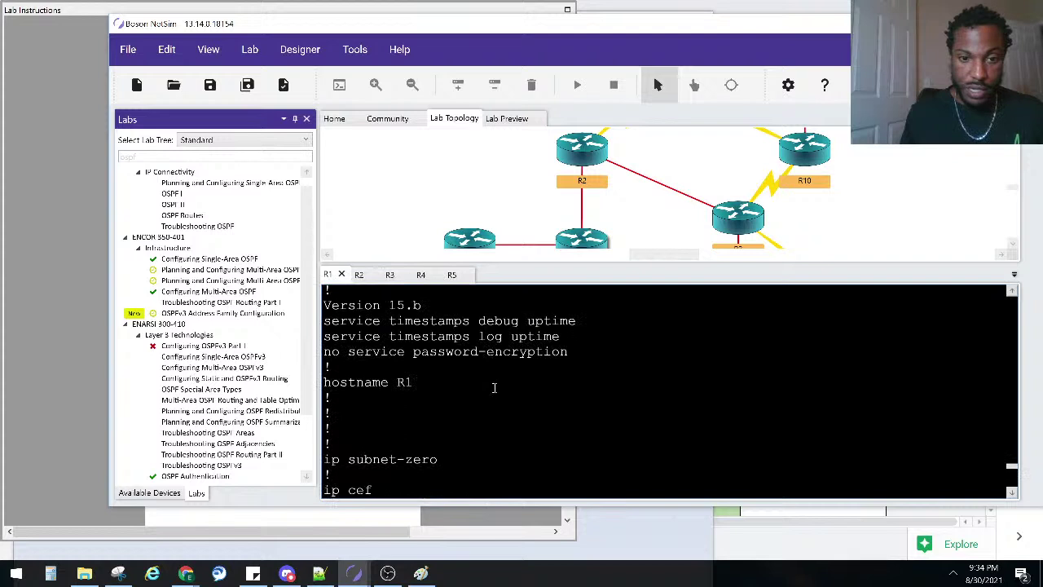
scroll(492, 386, "down", 7)
scroll(494, 387, "down", 10)
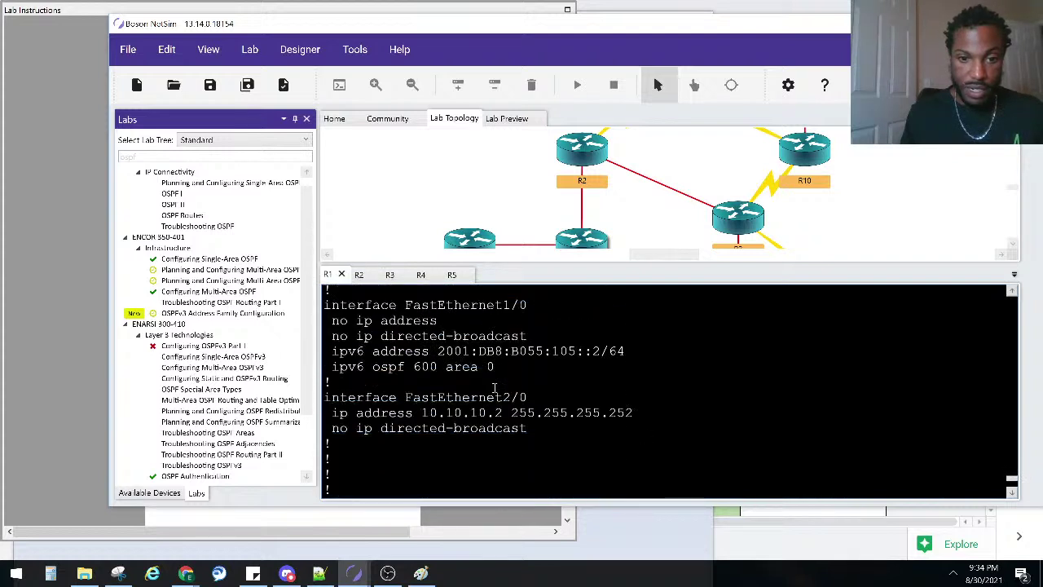
key("space")
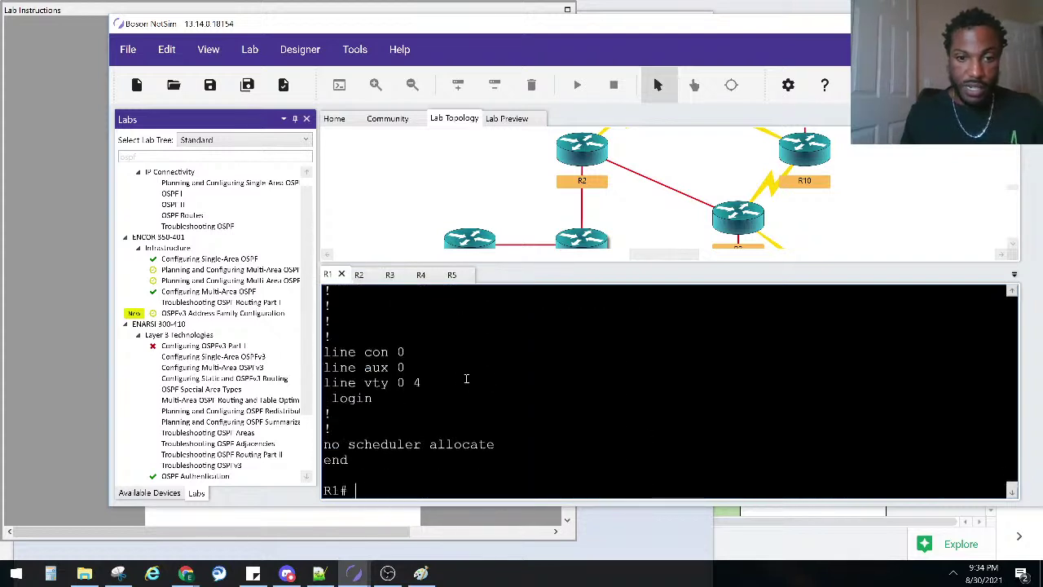
- Enter global configuration mode on R1 with configure terminal
type("conf")
key("Tab")
type("t")
key("Tab")
key("Return")
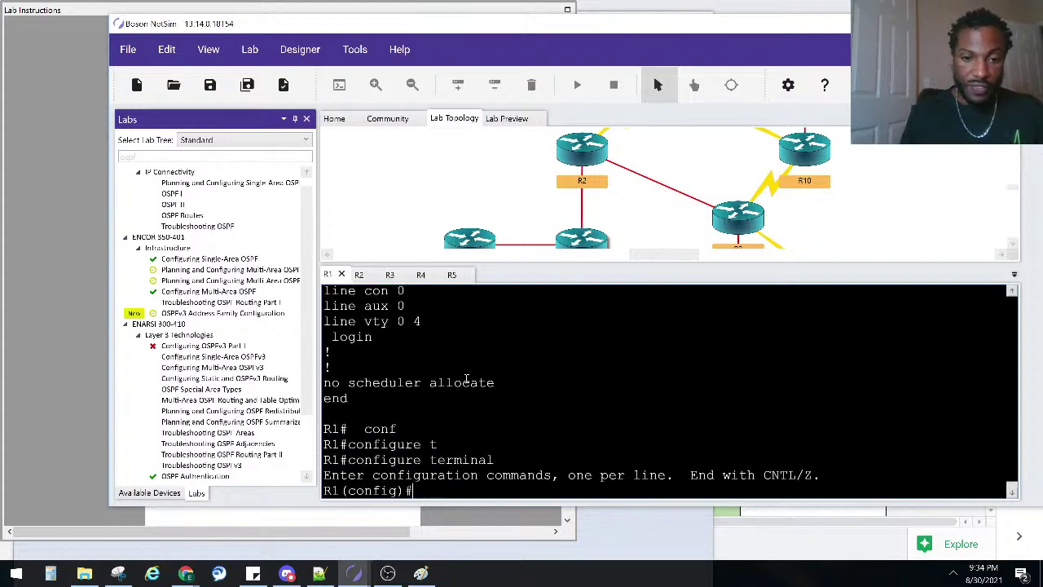
- Create the OSPFv3 process on R1 with ipv6 router ospf 600
type("rou")
key("Tab")
type("te")
key("BackSpace")
key("BackSpace")
key("BackSpace")
key("BackSpace")
type("ipv")
key("Tab")
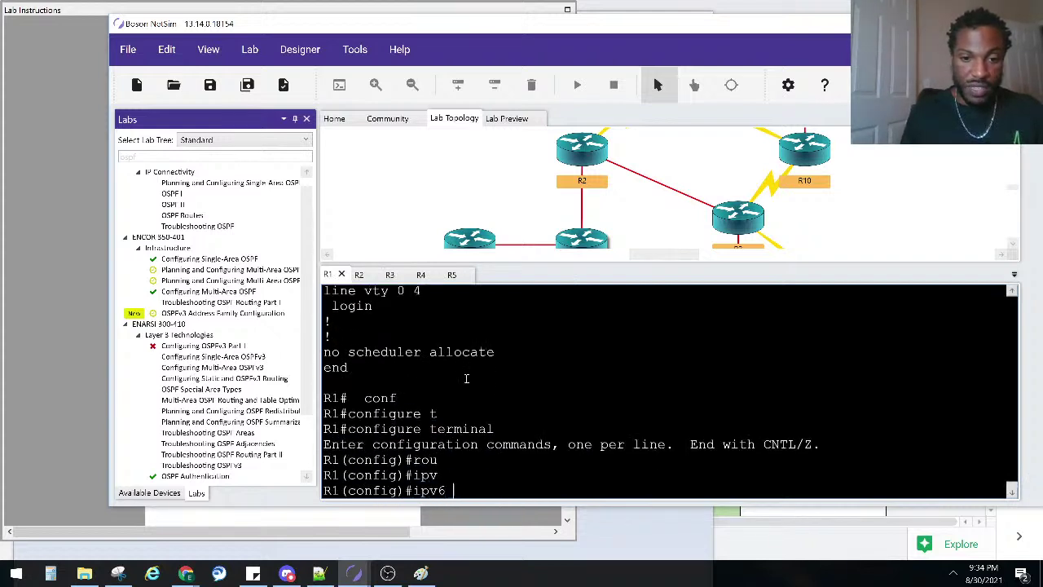
type("rou")
key("Tab")
type("te")
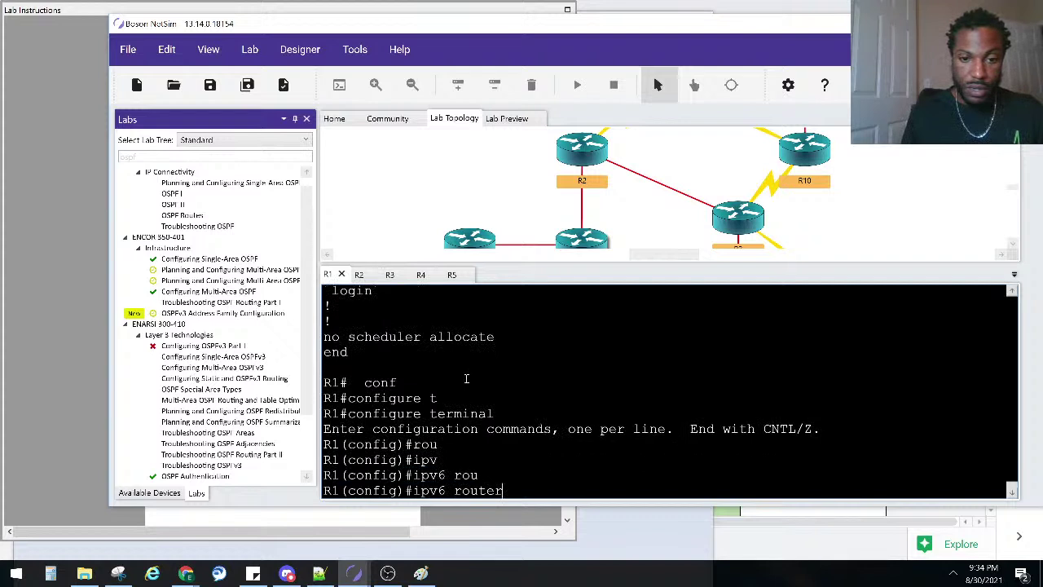
type("r os")
key("Tab")
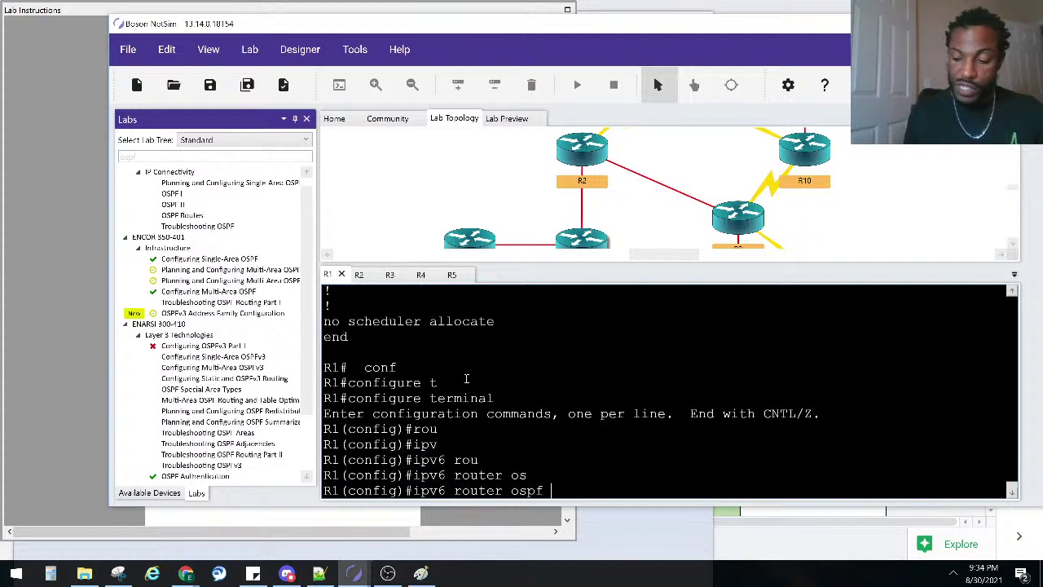
type("600")
key("Return")
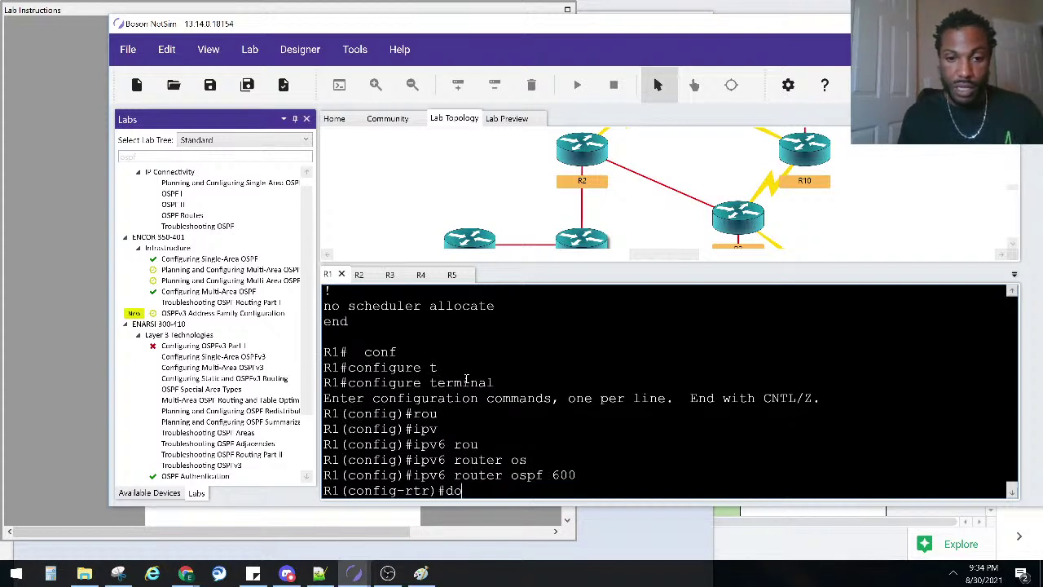
type("do sho")
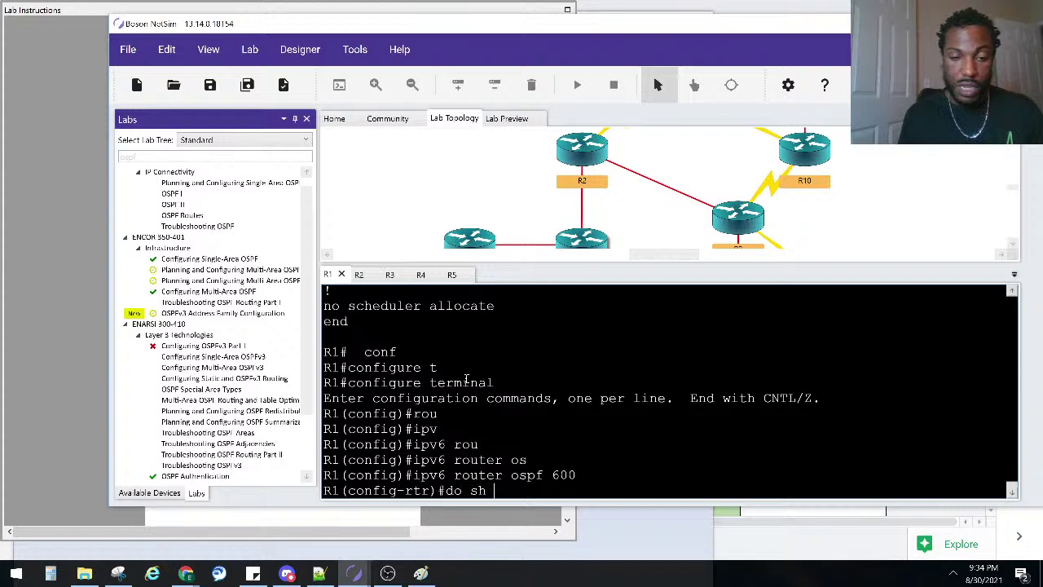
key("BackSpace")
key("BackSpace")
key("BackSpace")
key("BackSpace")
key("BackSpace")
key("BackSpace")
type("log")
key("Tab")
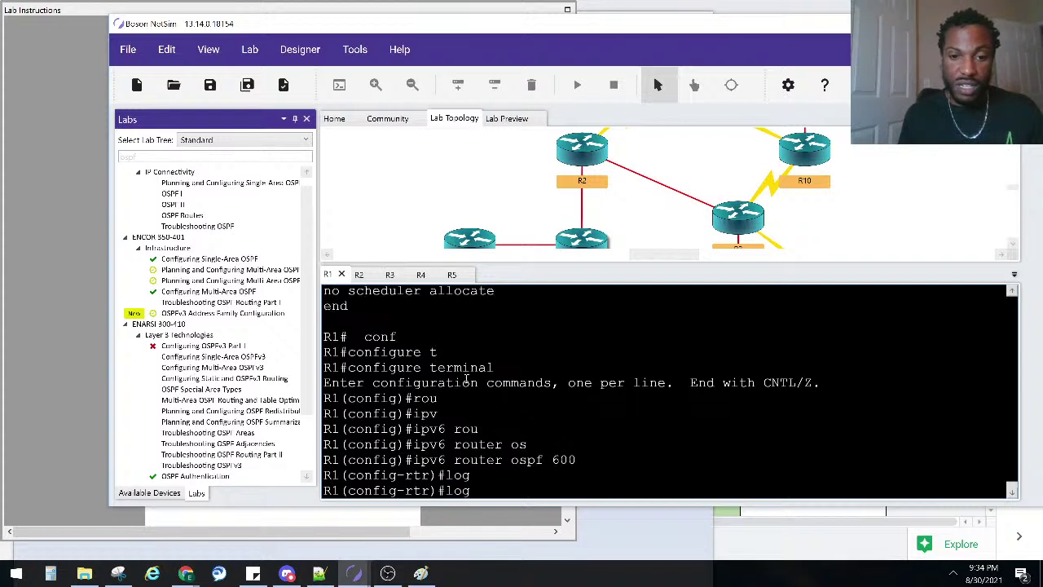
key("BackSpace")
key("BackSpace")
key("BackSpace")
- Exit R1's OSPF router configuration and end configuration mode to return to privileged EXEC
type("exi")
key("Return")
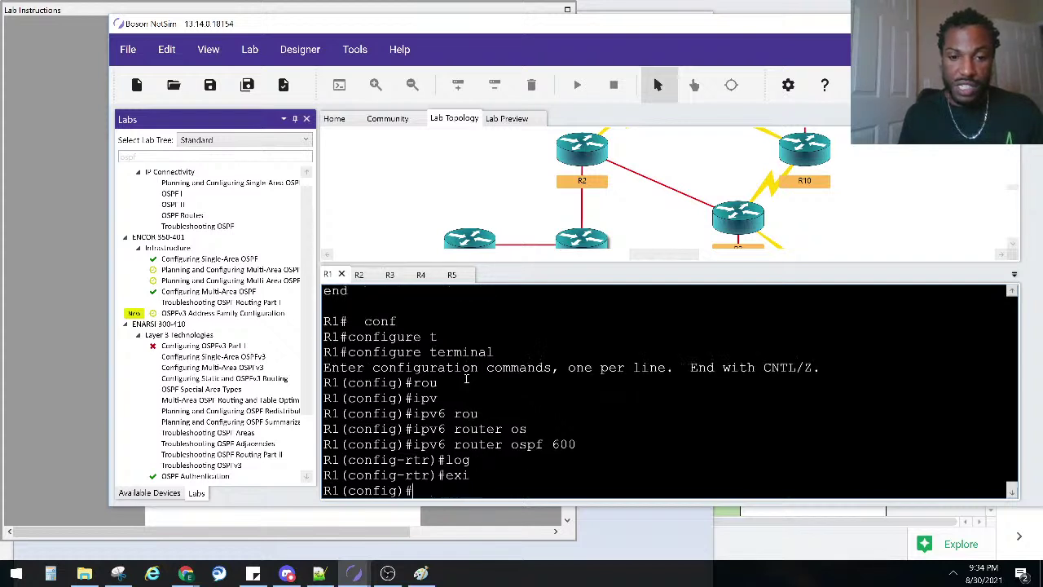
type("lgo")
key("BackSpace")
type("og")
key("Tab")
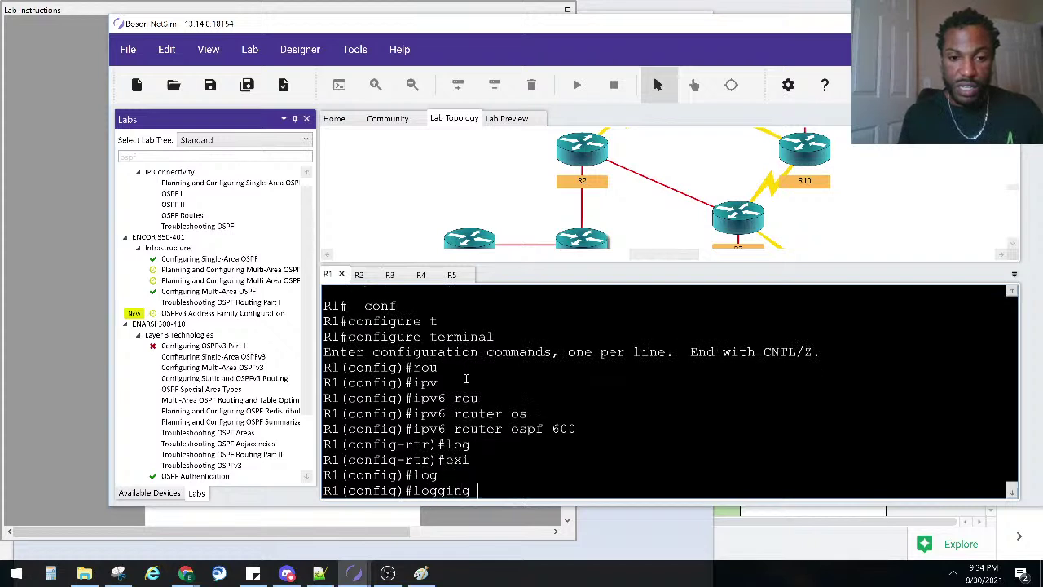
key("BackSpace")
key("BackSpace")
key("BackSpace")
key("BackSpace")
key("BackSpace")
key("BackSpace")
key("BackSpace")
key("ctrl+z")
- Display the IPv6 OSPF process details on R1 with show ipv6 ospf
type("sho")
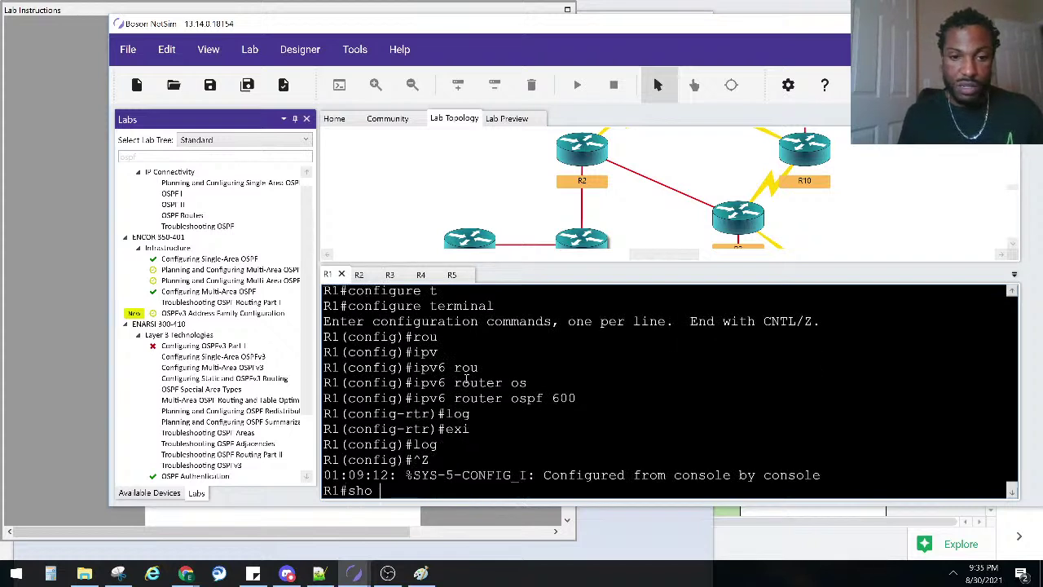
type(" ipv")
key("Tab")
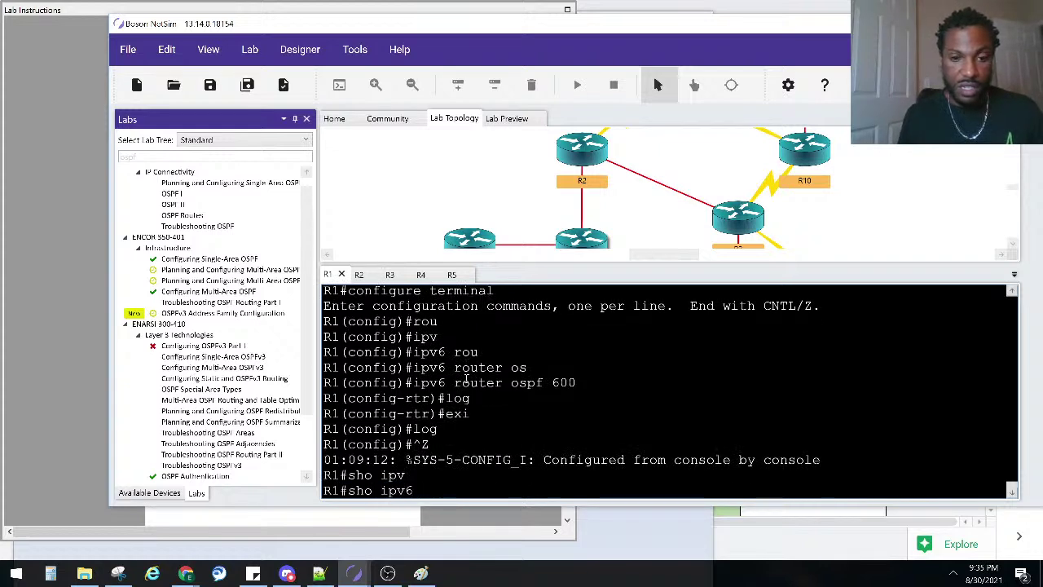
type("o")
key("Return")
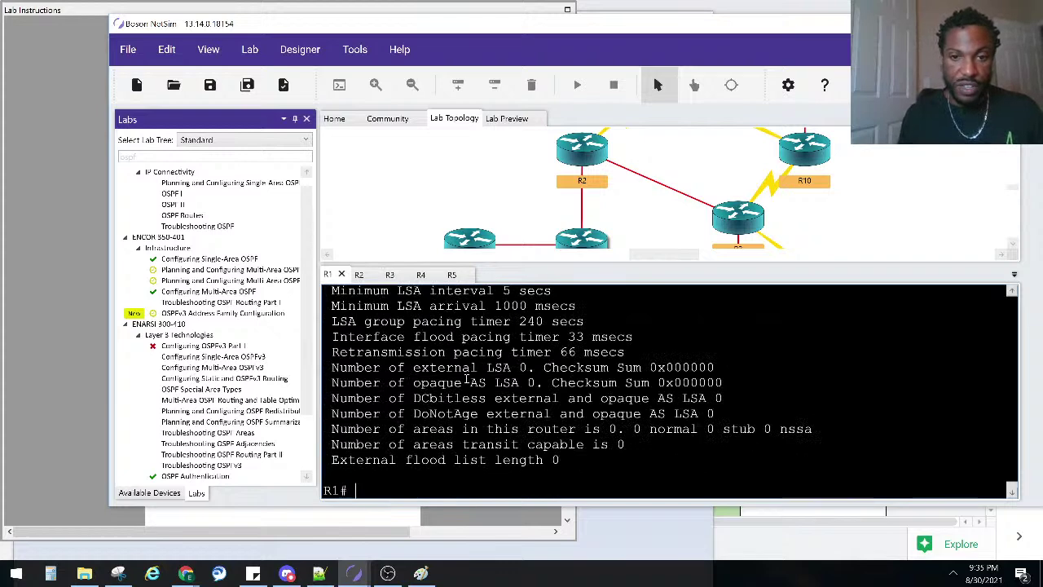
- Examine the show ipv6 ospf output on R1 for the process ID, router ID, timers and number of areas
scroll(733, 441, "up", 4)
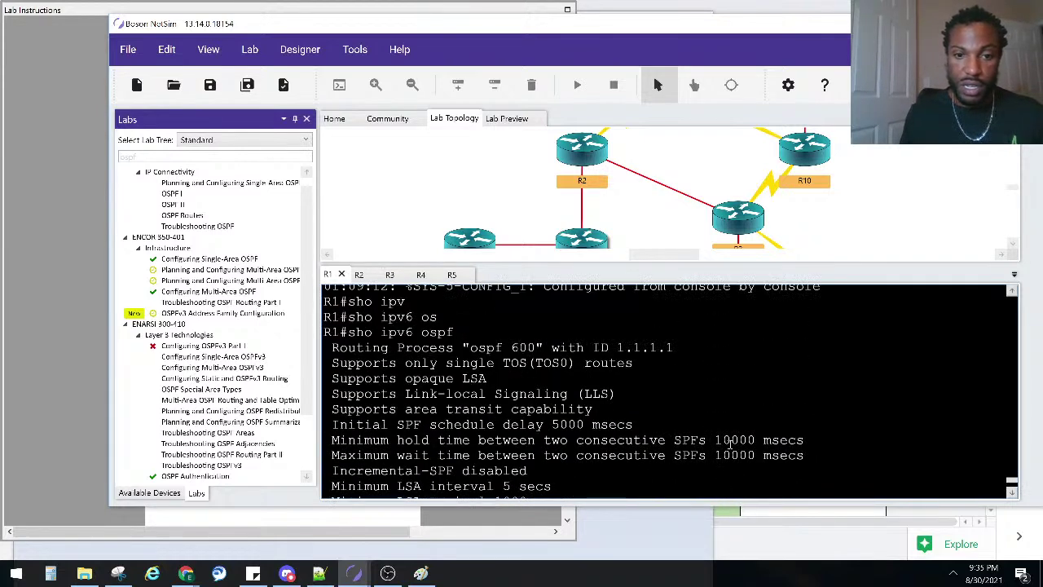
scroll(372, 490, "down", 4)
scroll(668, 391, "up", 5)
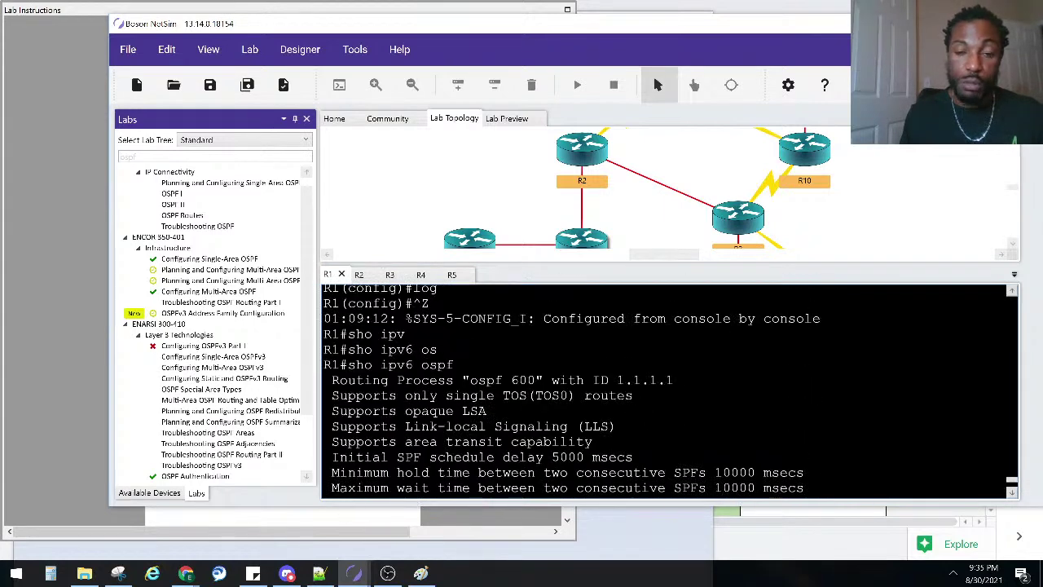
scroll(553, 396, "down", 5)
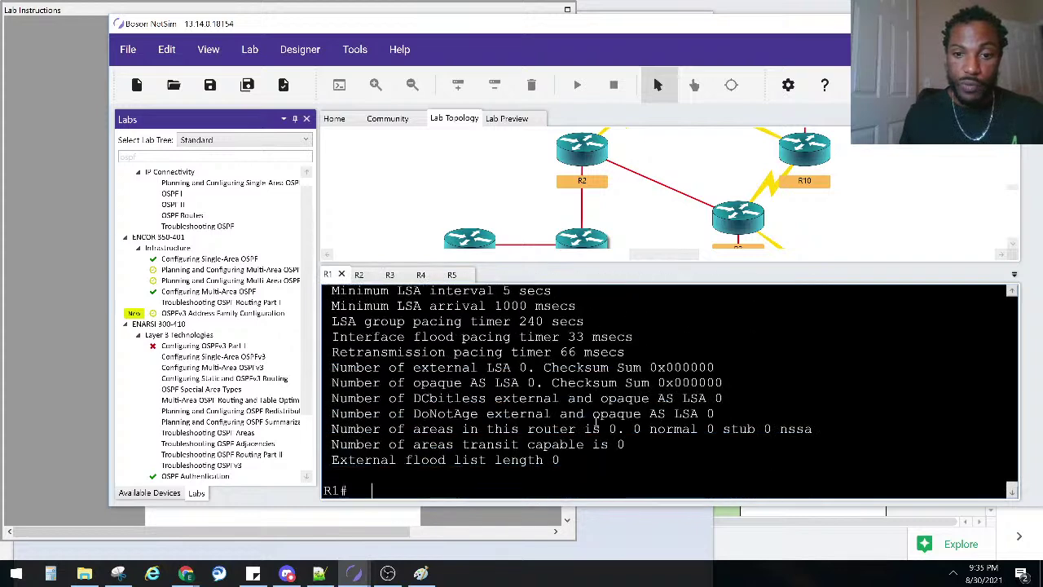
scroll(596, 424, "up", 2)
scroll(596, 421, "down", 1)
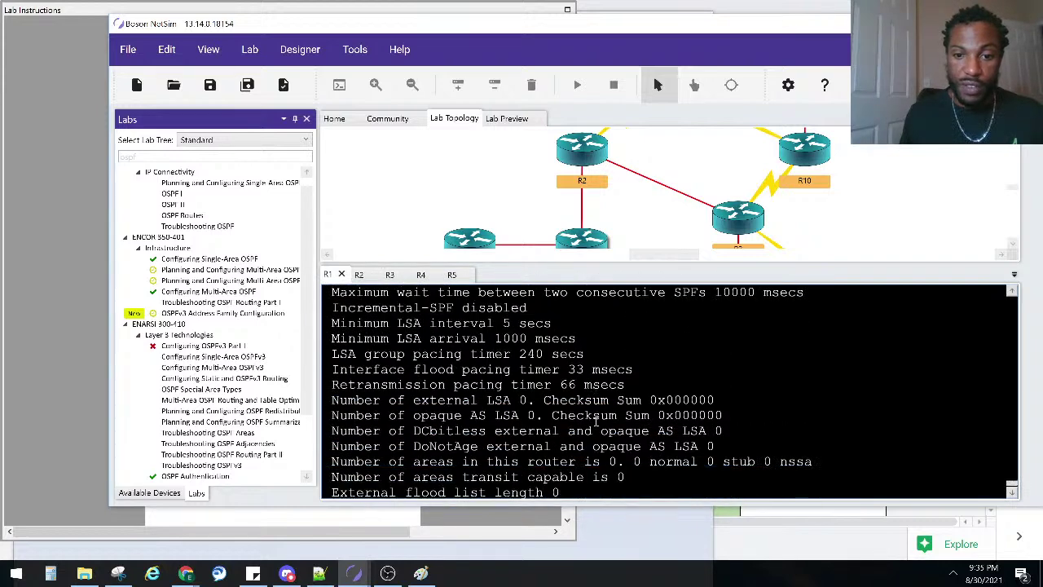
scroll(596, 419, "down", 1)
scroll(596, 421, "up", 3)
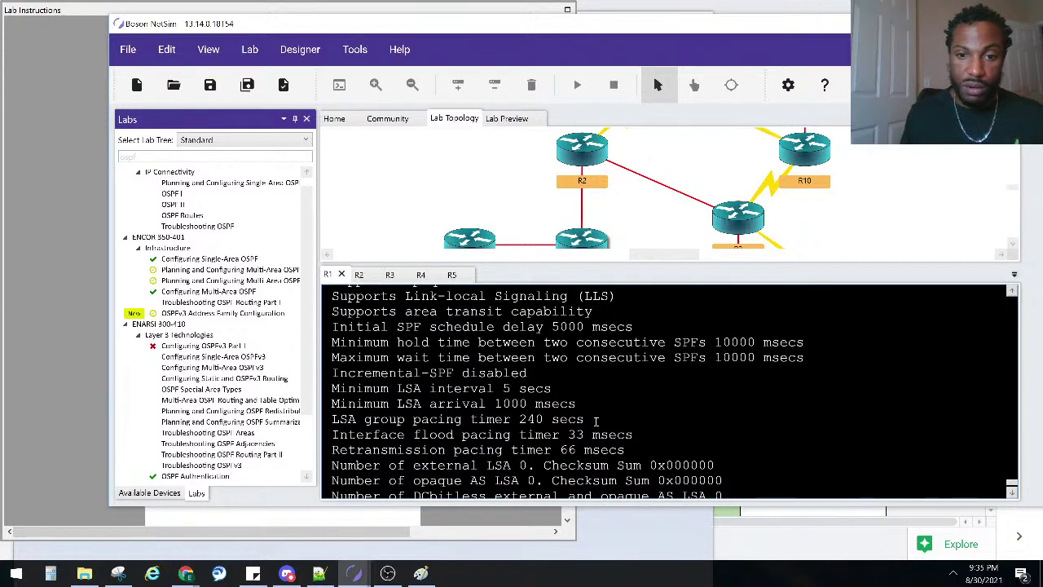
scroll(596, 421, "up", 4)
scroll(596, 422, "down", 1)
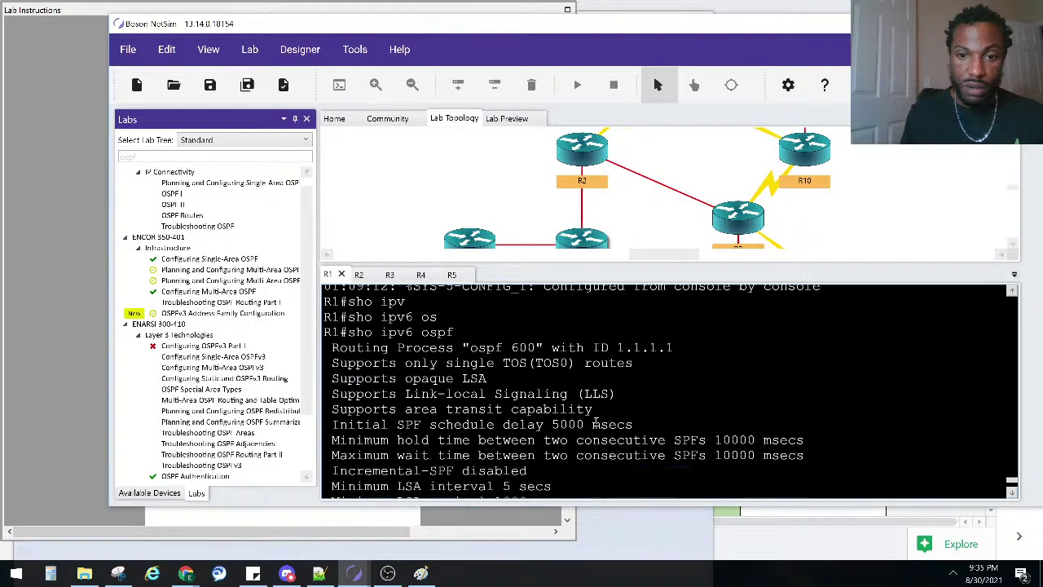
scroll(596, 422, "down", 5)
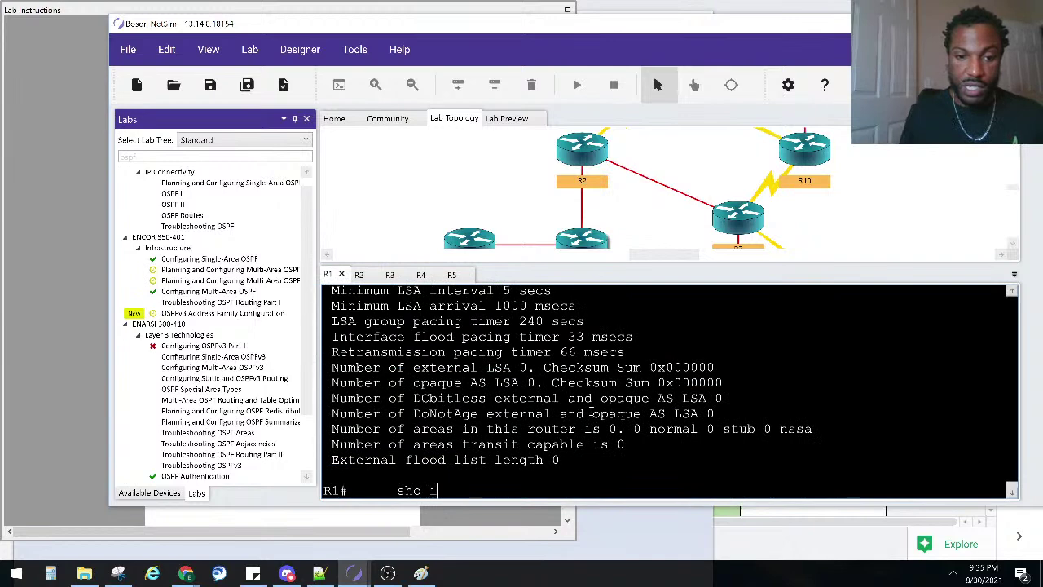
- Run show ipv6 ospf on R1 again and recheck the routing process and area details
type("pv")
key("Tab")
type("os")
key("Tab")
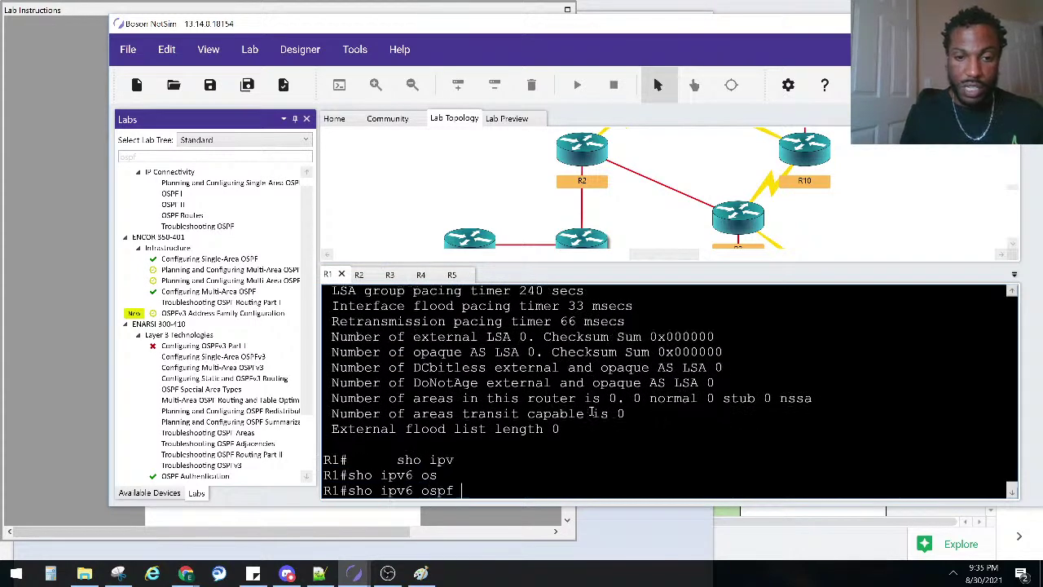
key("Return")
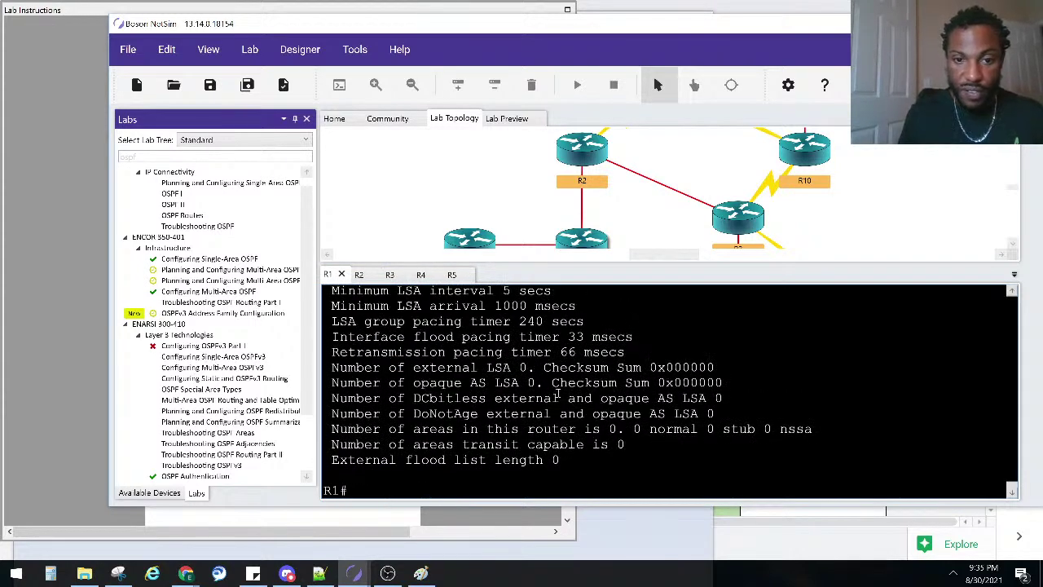
scroll(558, 394, "up", 2)
scroll(559, 394, "up", 5)
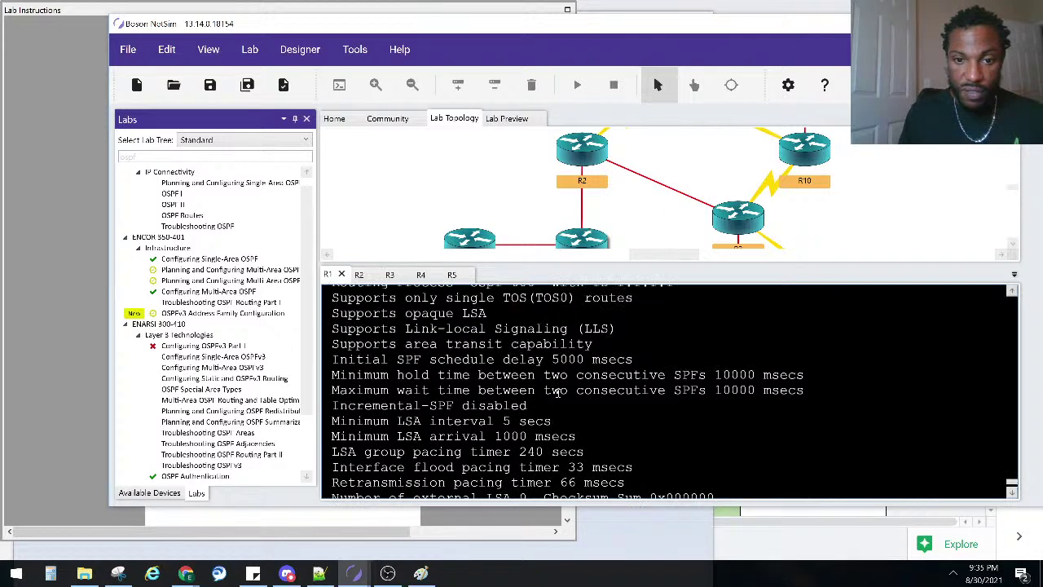
scroll(561, 394, "down", 7)
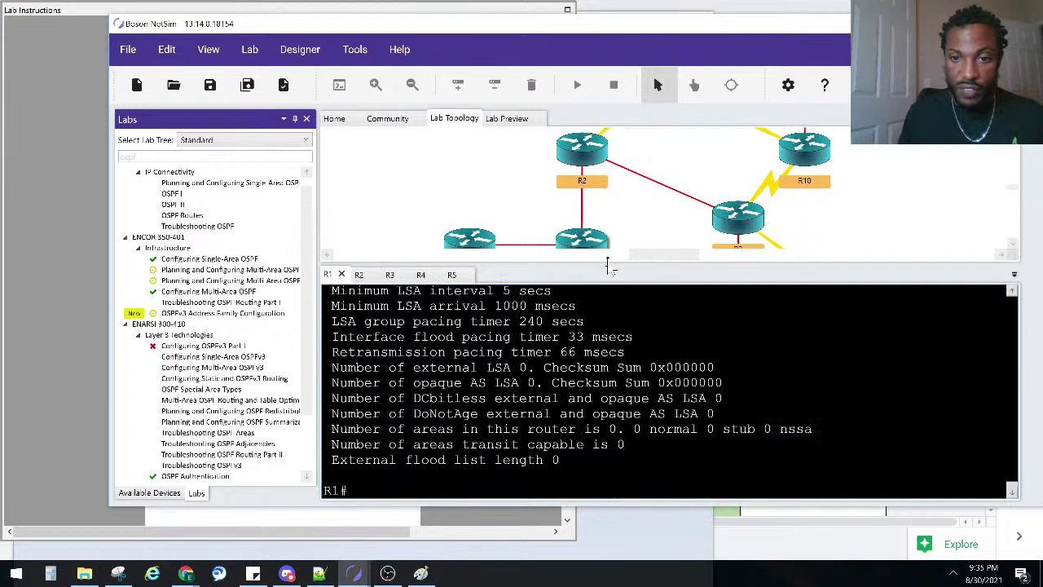
scroll(1015, 149, "up", 3)
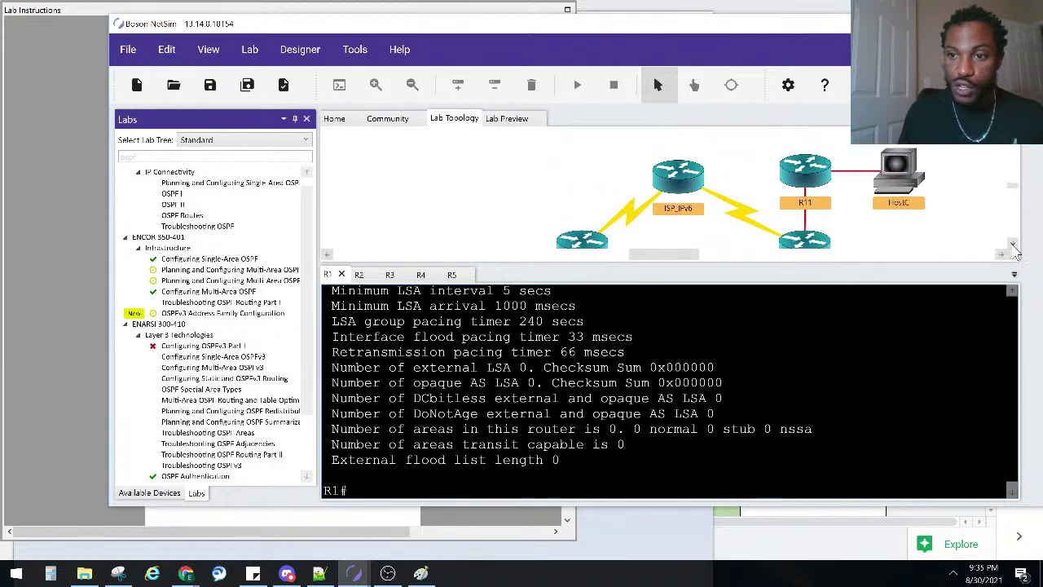
- Open R2's console and exit loopback interface configuration back to global configuration mode
scroll(1011, 252, "down", 1)
scroll(1015, 252, "down", 2)
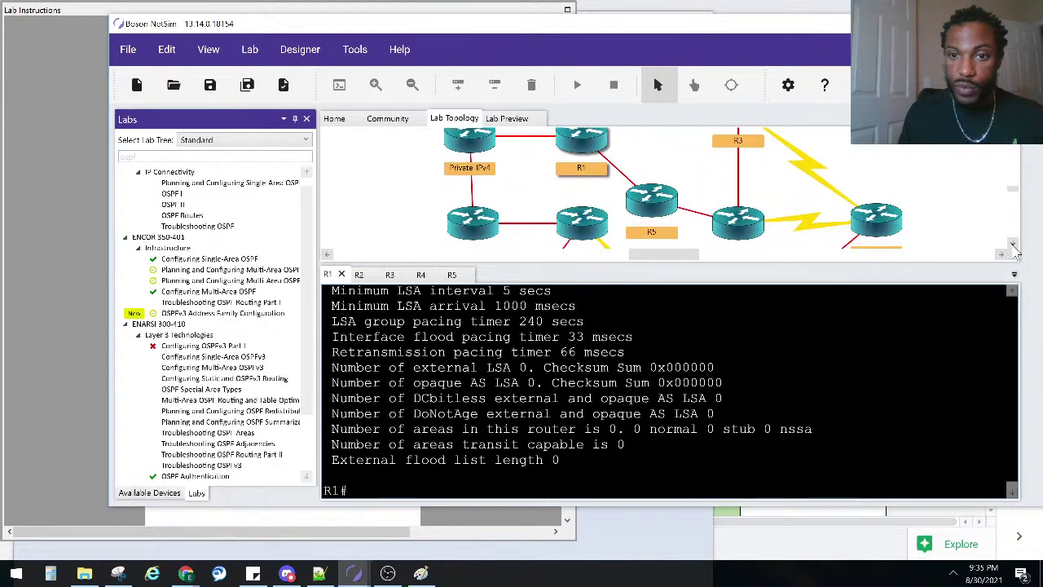
scroll(1015, 252, "down", 1)
scroll(1015, 253, "down", 3)
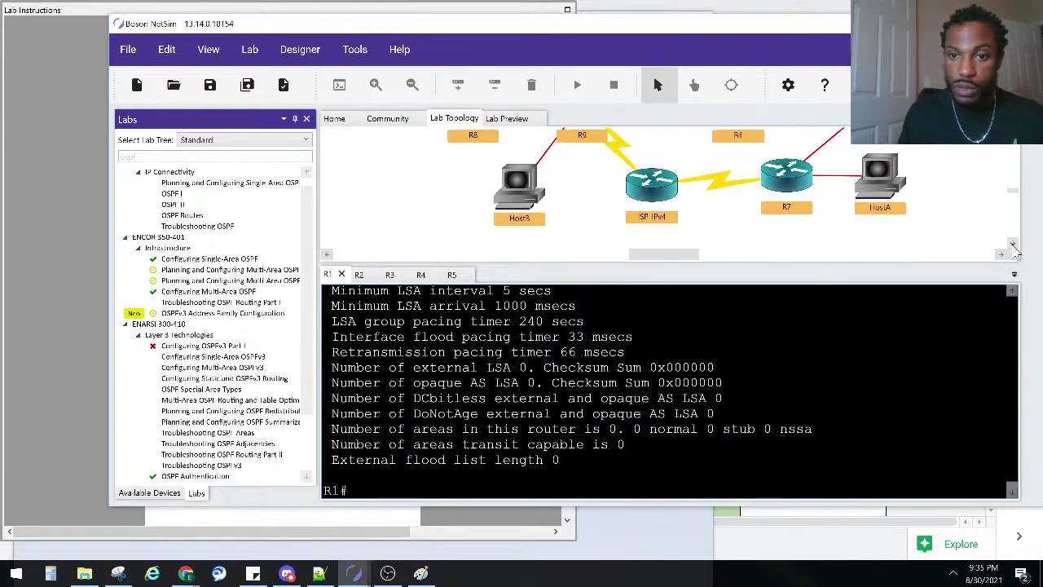
left_click(359, 274)
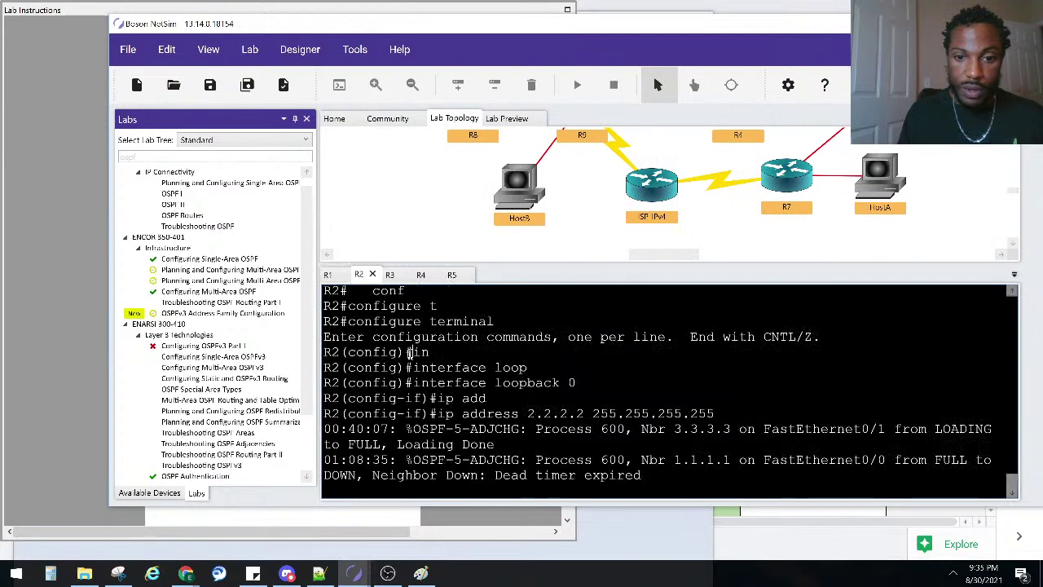
key("Return")
key("Return")
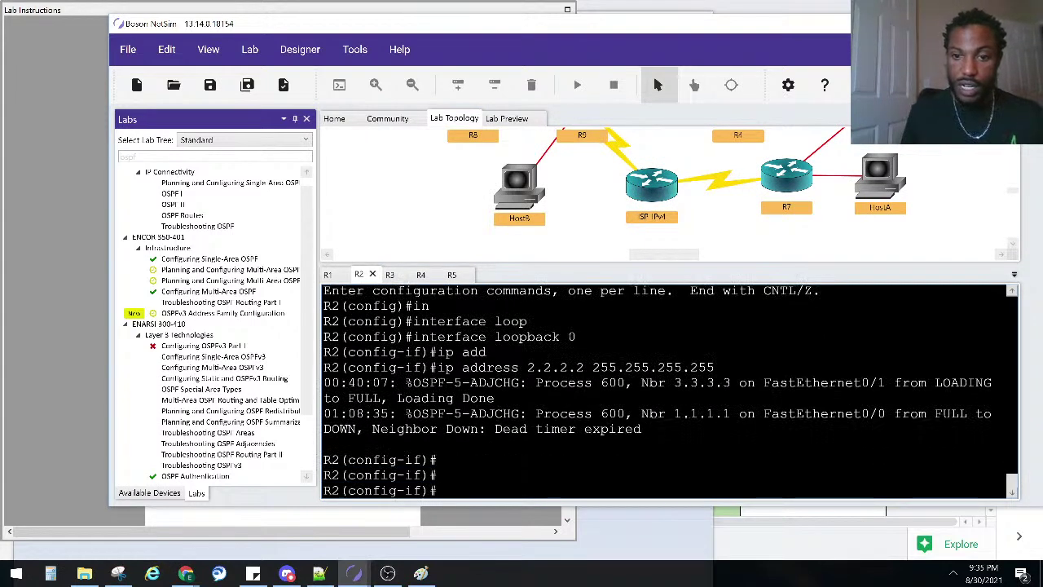
type("ex")
key("Return")
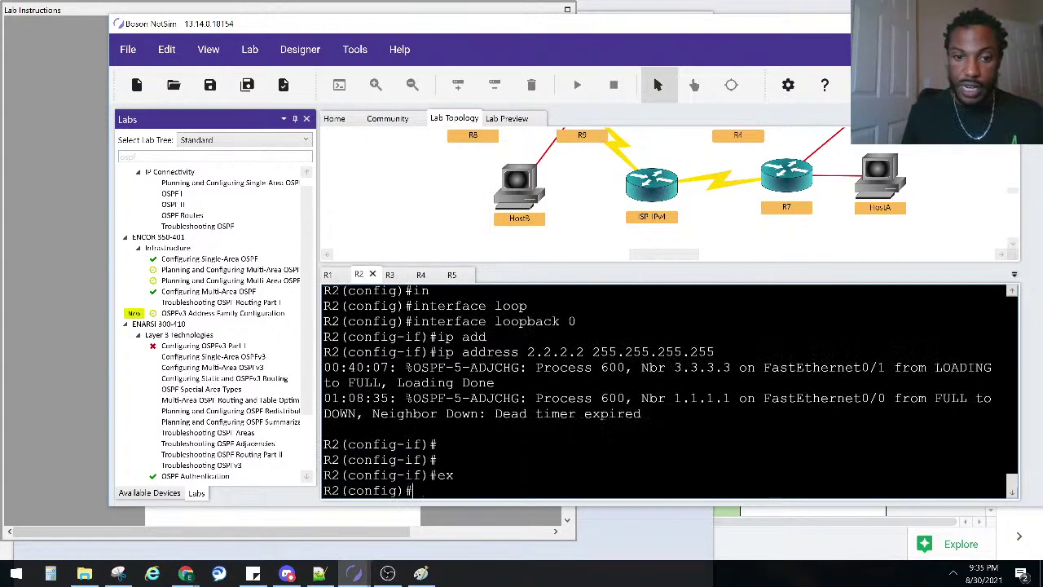
- Remove OSPFv3 routing process 600 from R2 with no router ospfv3 600
type("no")
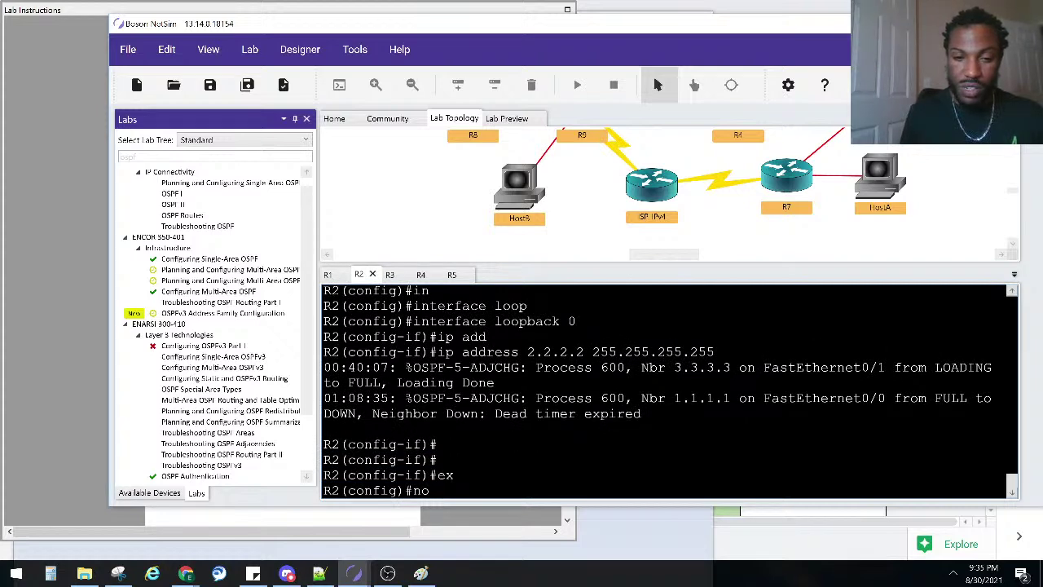
type(" router o")
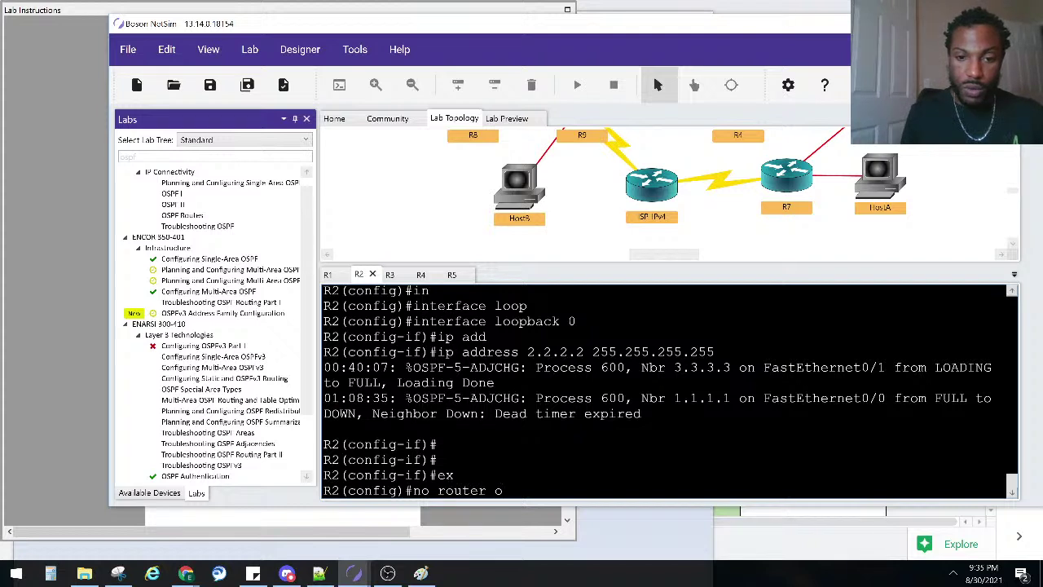
key("BackSpace")
type("ip")
key("BackSpace")
key("BackSpace")
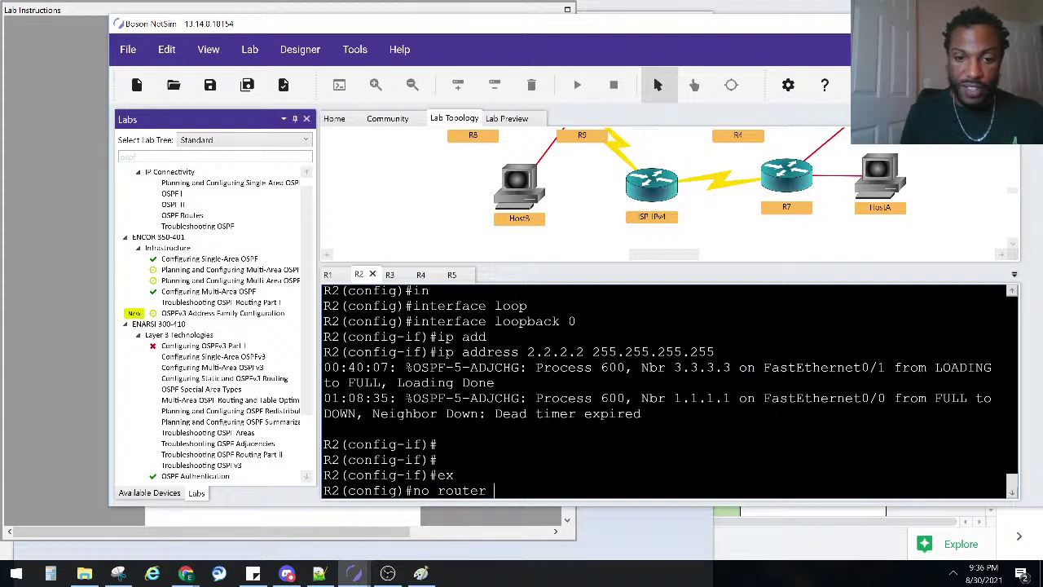
type("os")
key("Tab")
type("v")
key("Tab")
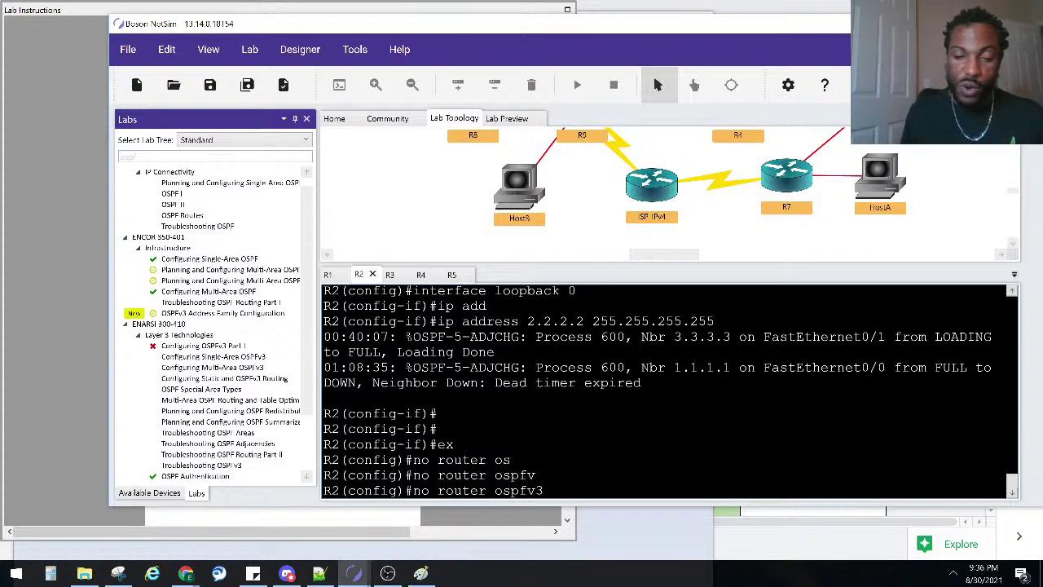
type("600")
key("Return")
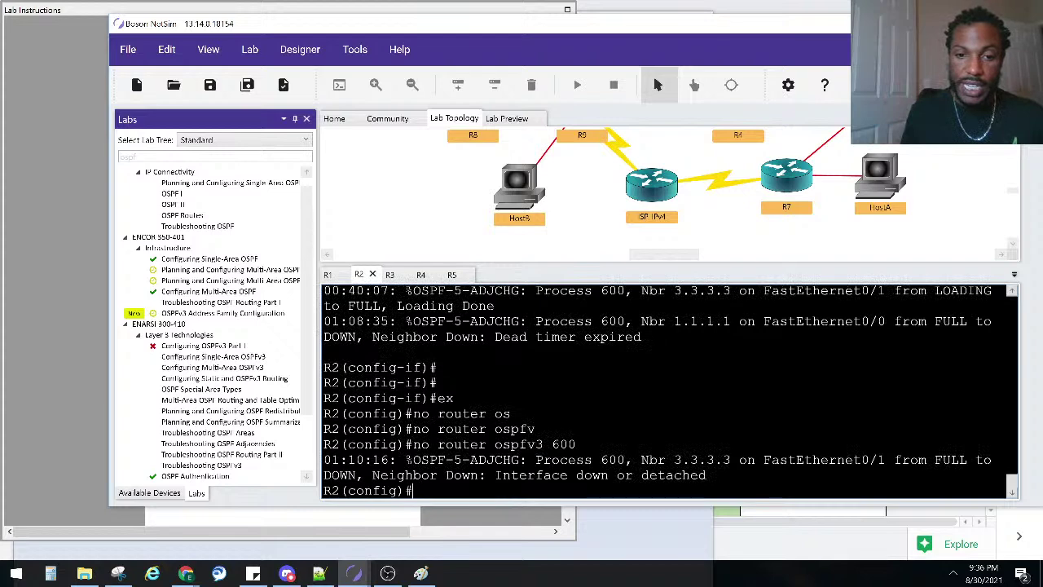
- Start the IPv6 OSPF process 600 on R2 with ipv6 router ospf 600
type("ipv")
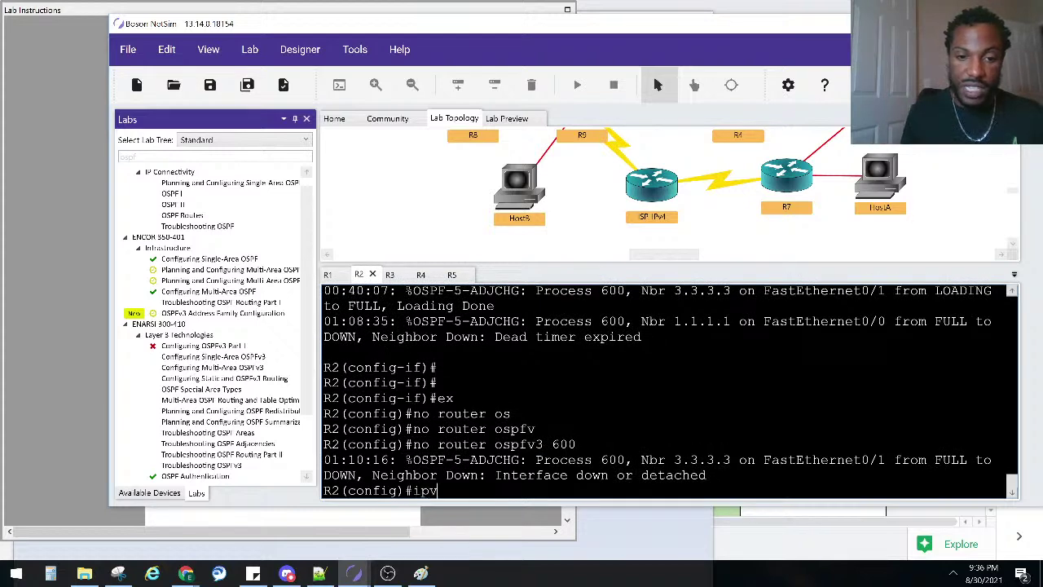
key("Tab")
type("rou")
key("BackSpace")
key("BackSpace")
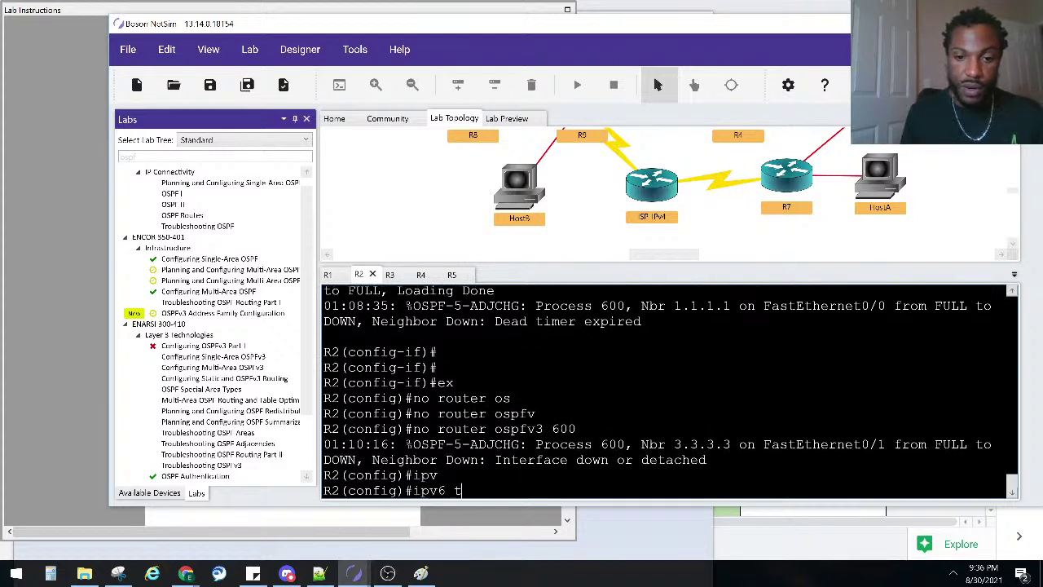
type("outer ")
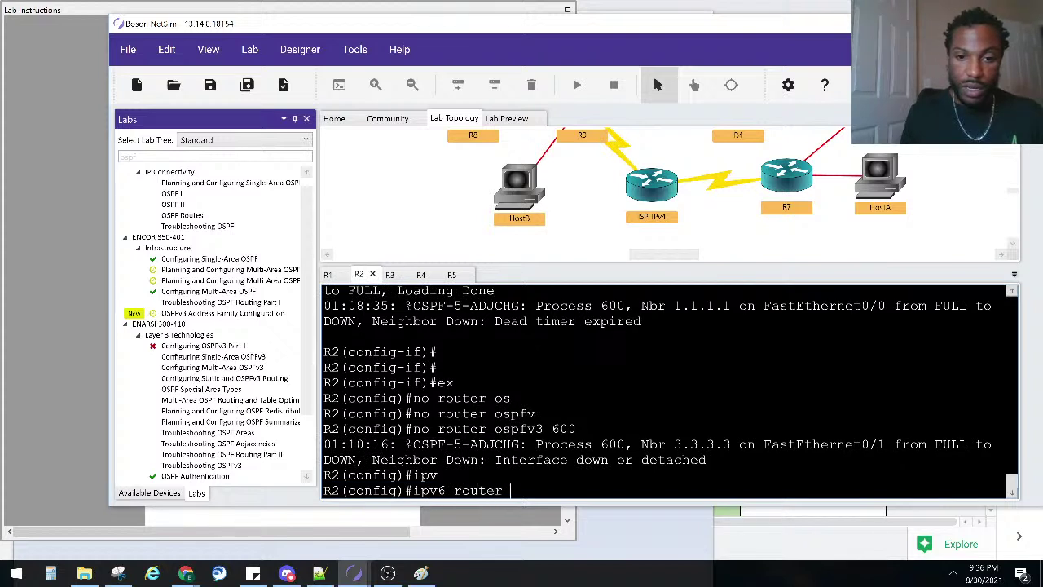
type("os")
key("Tab")
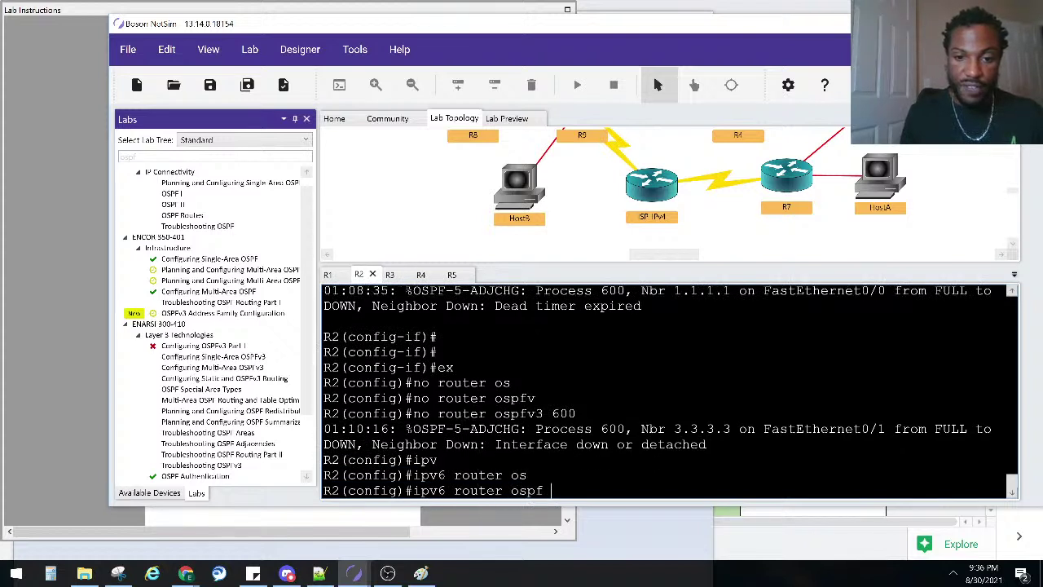
type("600")
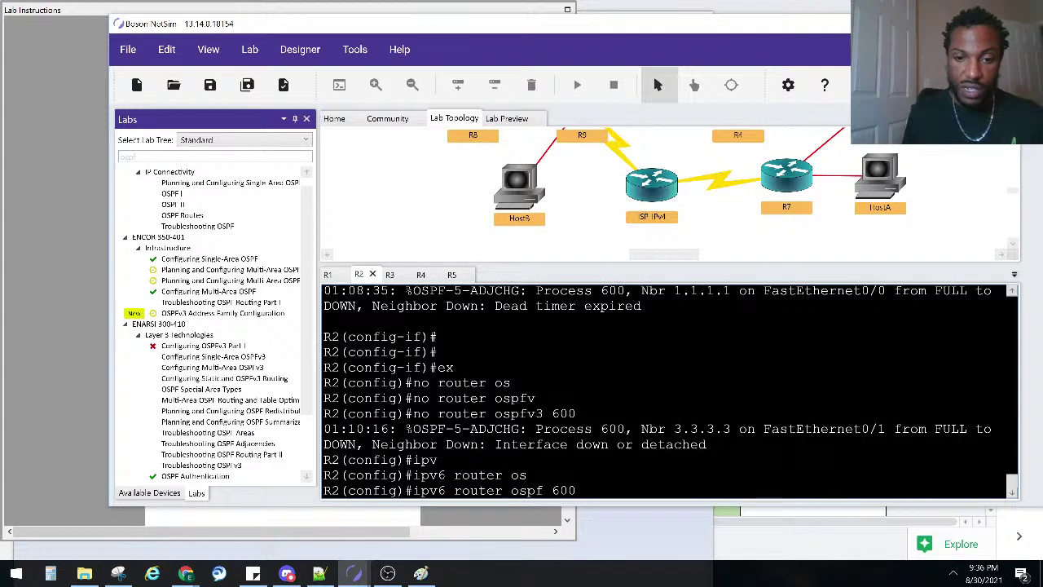
key("Return")
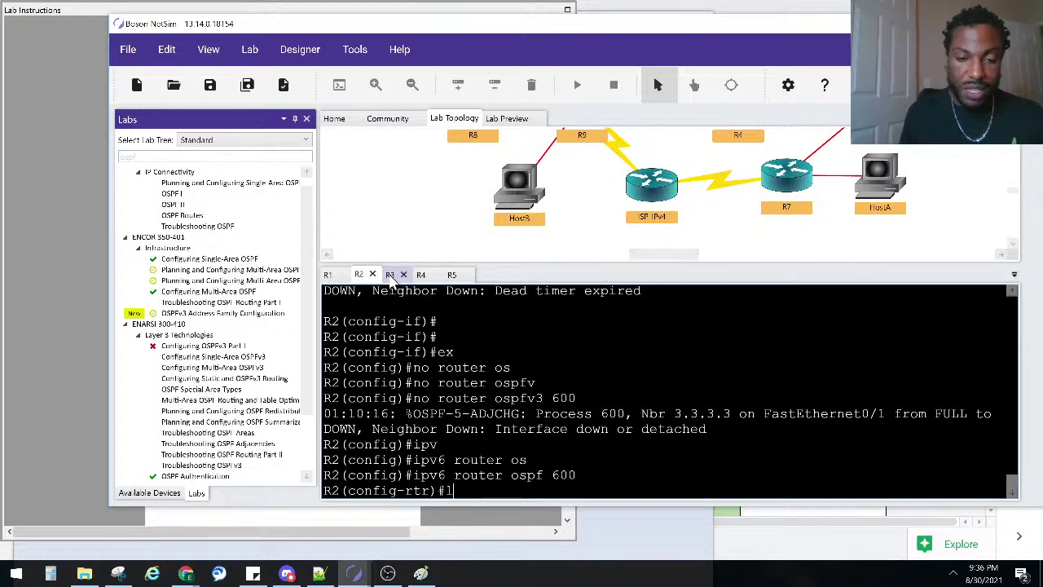
- Try to look up the options of the log command in R2's router configuration mode, and clear the entry
type("log")
key("Tab")
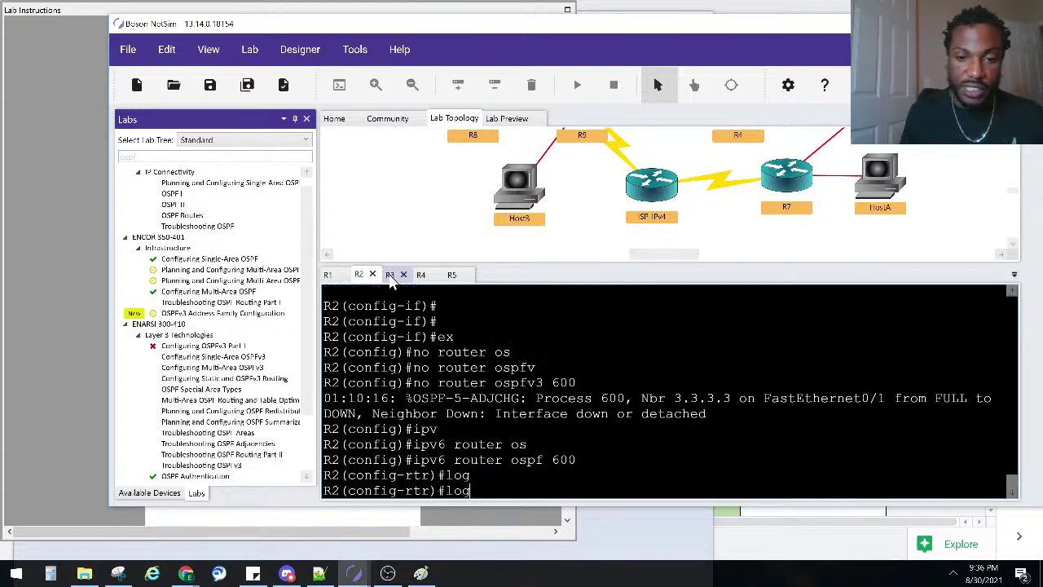
type("?% Unrecognized command")
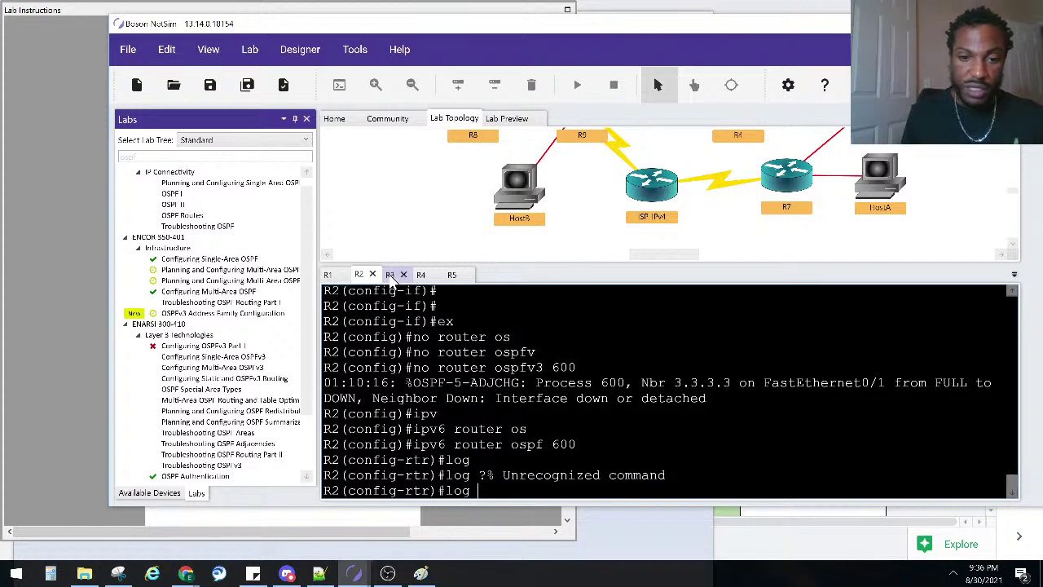
key("BackSpace")
key("BackSpace")
key("BackSpace")
key("BackSpace")
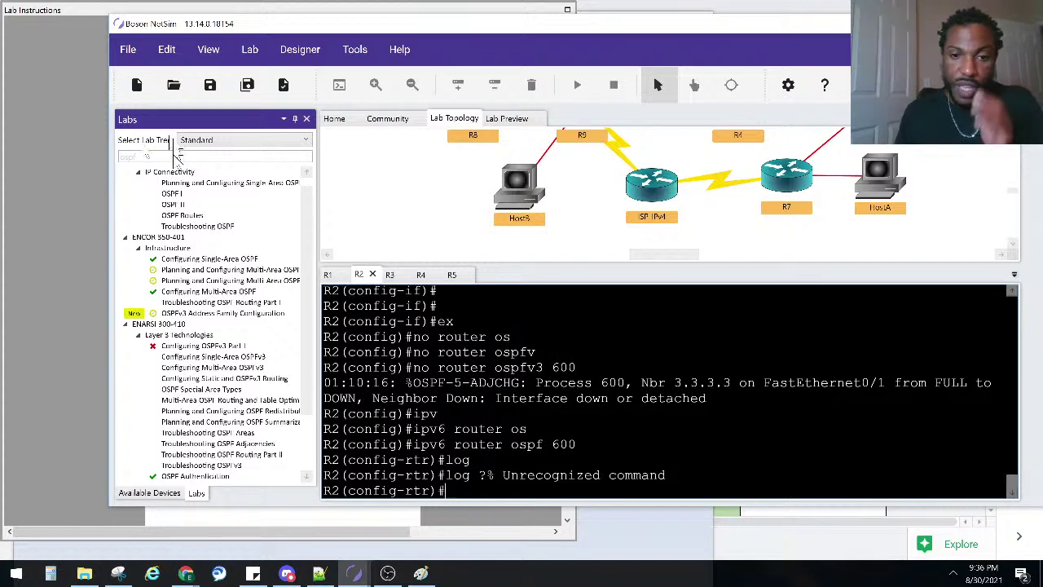
- Open R3's console and enter global configuration mode with configure terminal
left_click(390, 275)
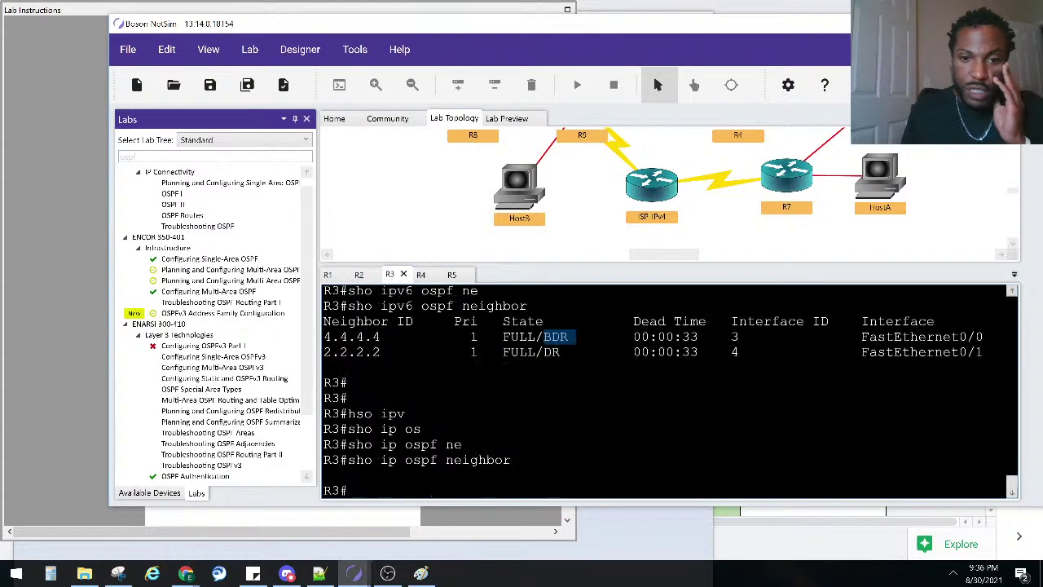
left_click(456, 387)
key("Return")
key("Return")
type("co")
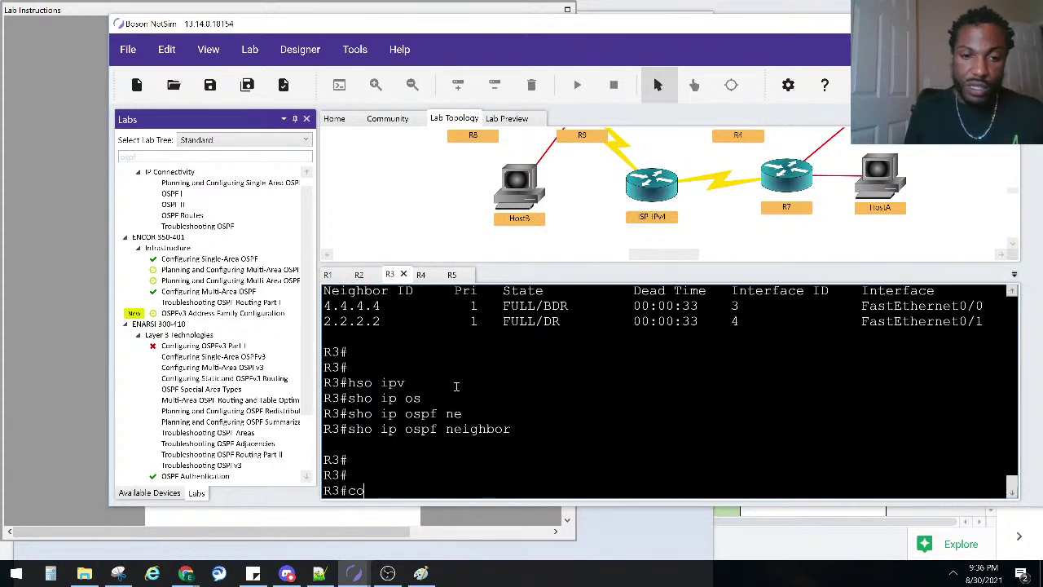
type("nf")
key("Tab")
type("t")
key("Tab")
key("Return")
- Remove OSPFv3 routing process 600 from R3 with no router ospfv3 600
type("no ")
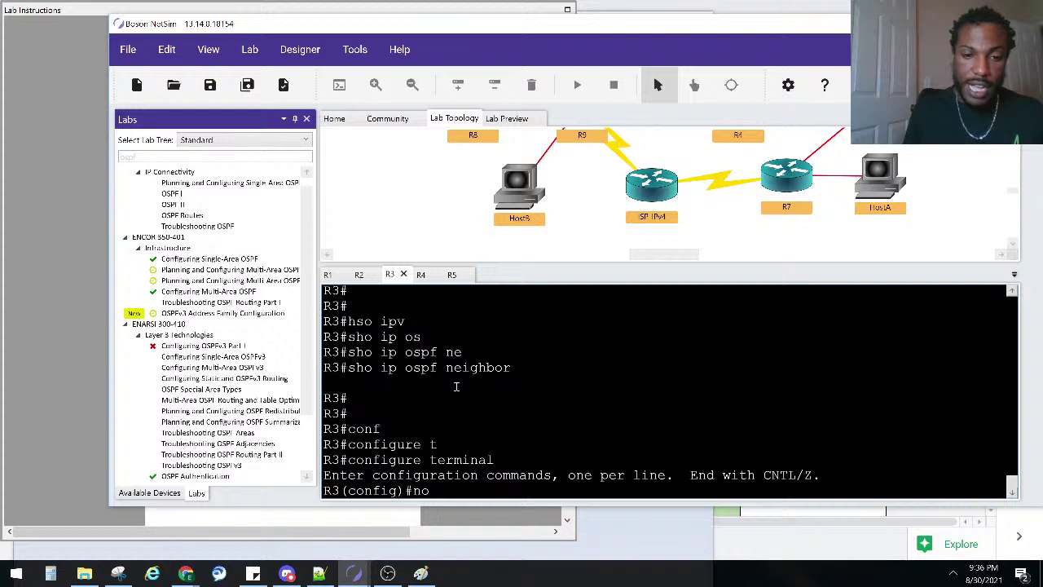
type("router")
key("Tab")
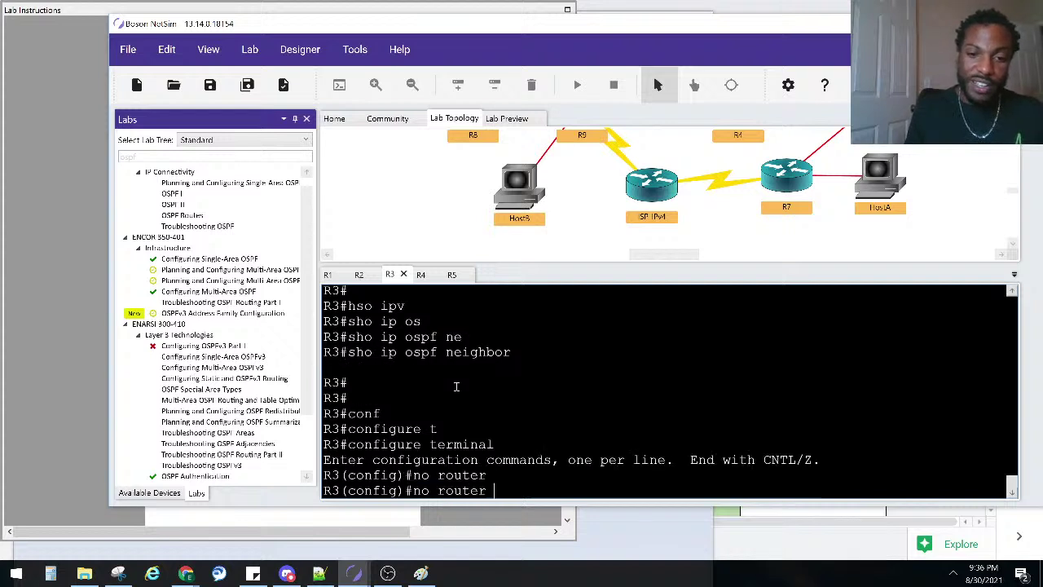
type("os")
key("Tab")
type("pfv")
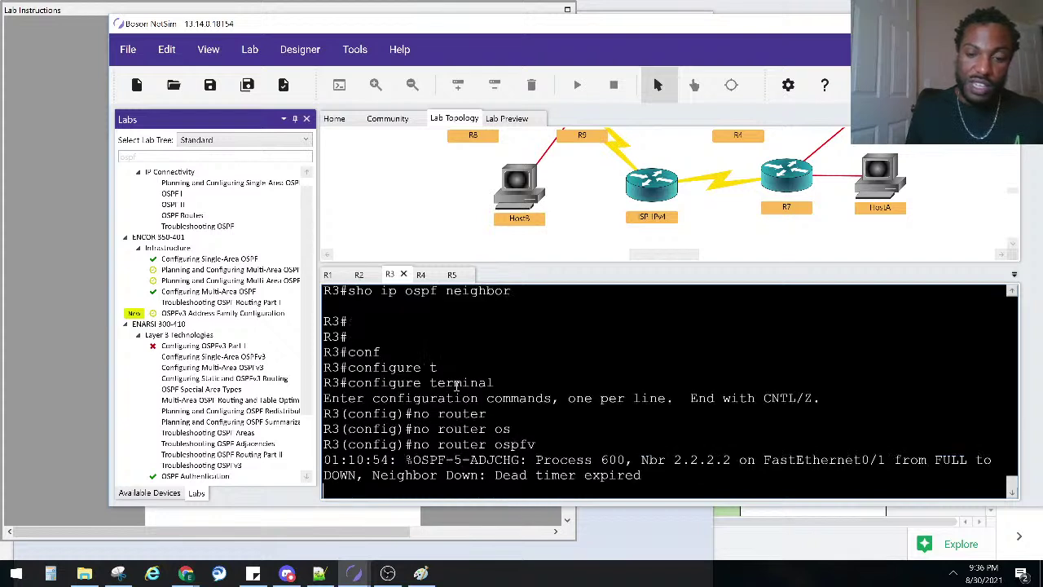
type("3 600")
key("Return")
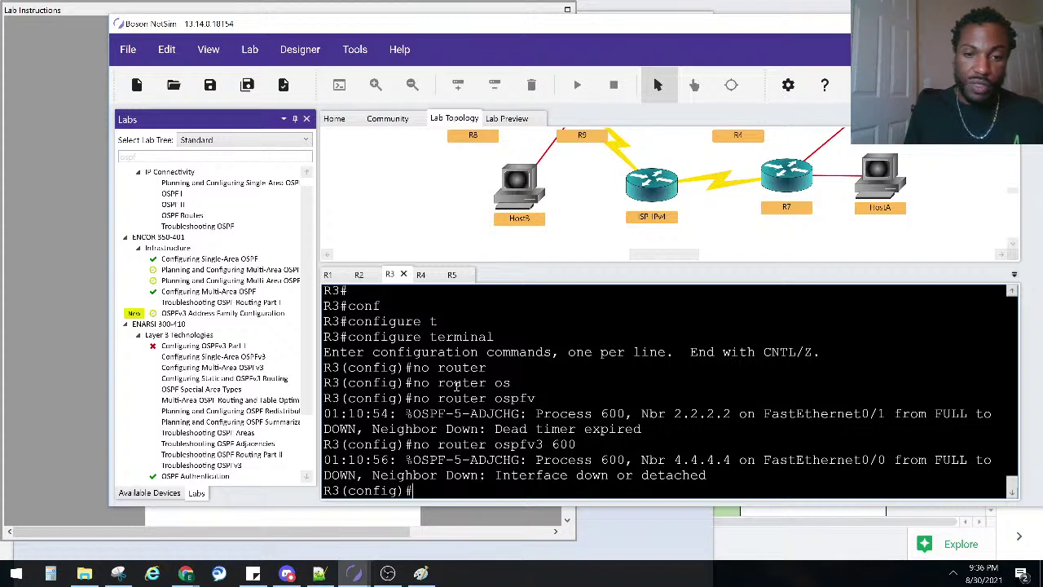
- Start the IPv6 OSPF process 600 on R3 with ipv6 router ospf 600
type("ipv")
key("Tab")
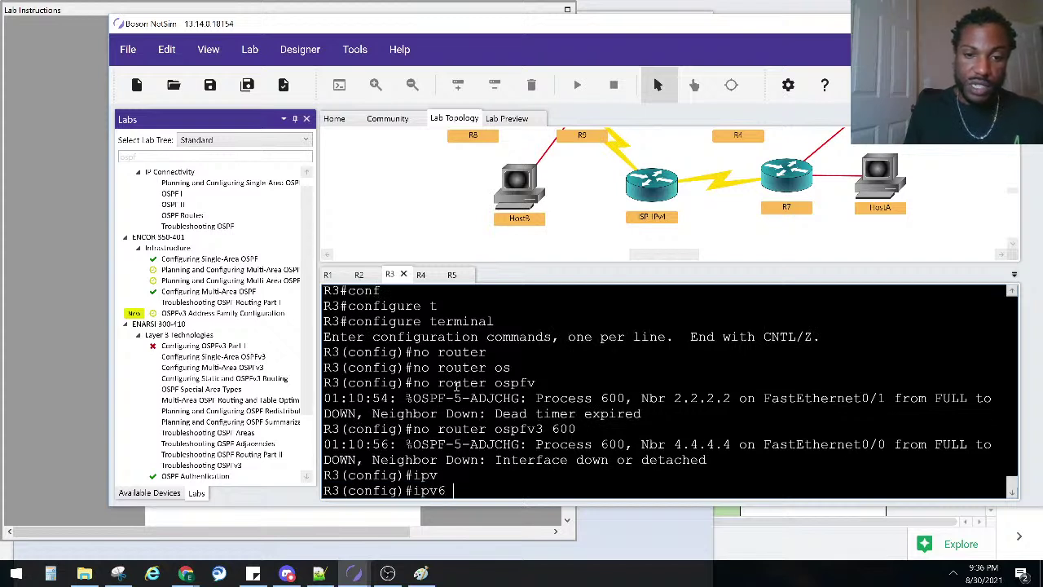
type("router os")
key("Tab")
type("600")
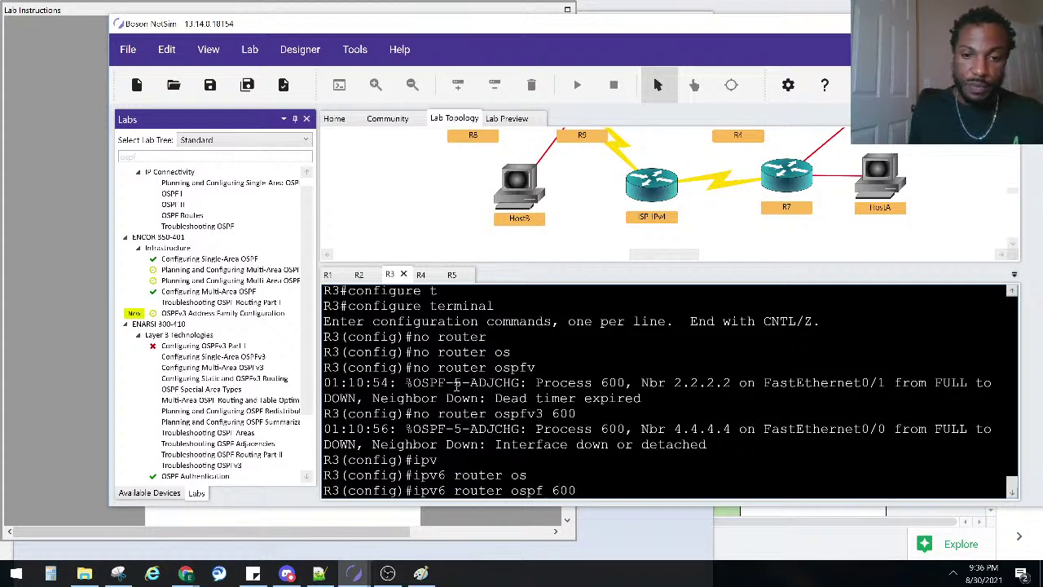
key("Return")
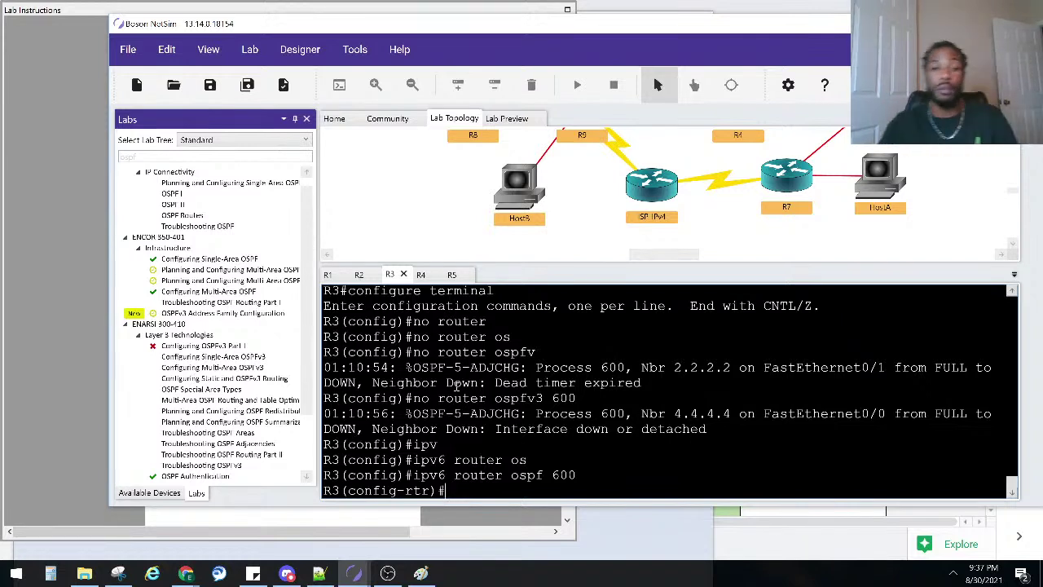
double_click(441, 475)
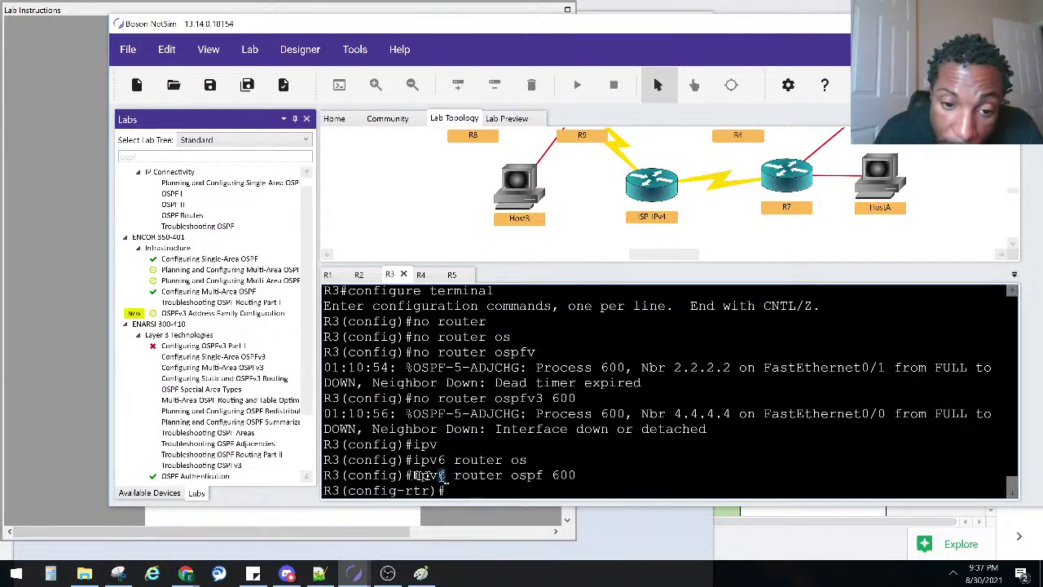
left_click_drag(454, 475, 576, 478)
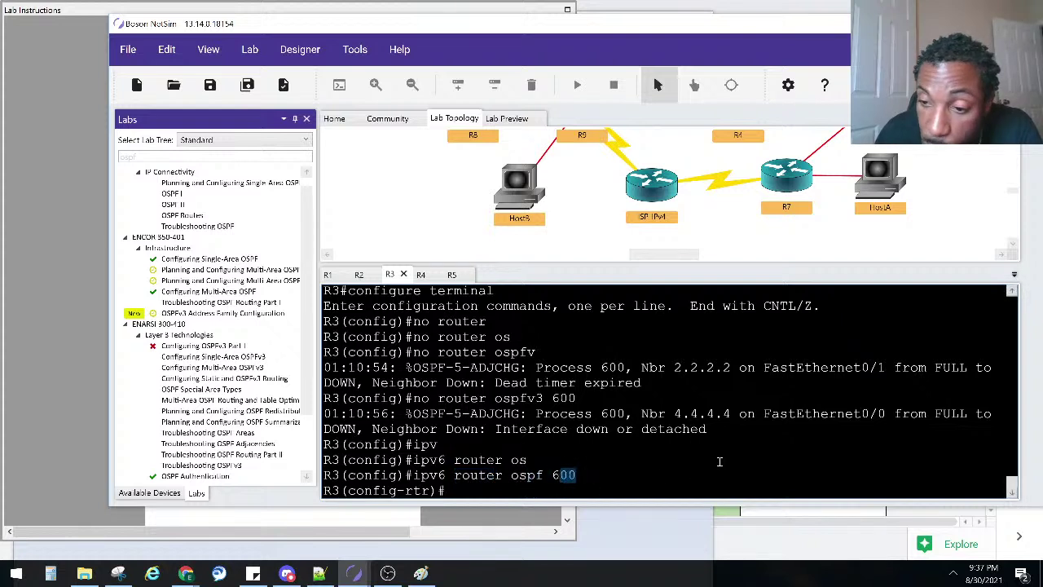
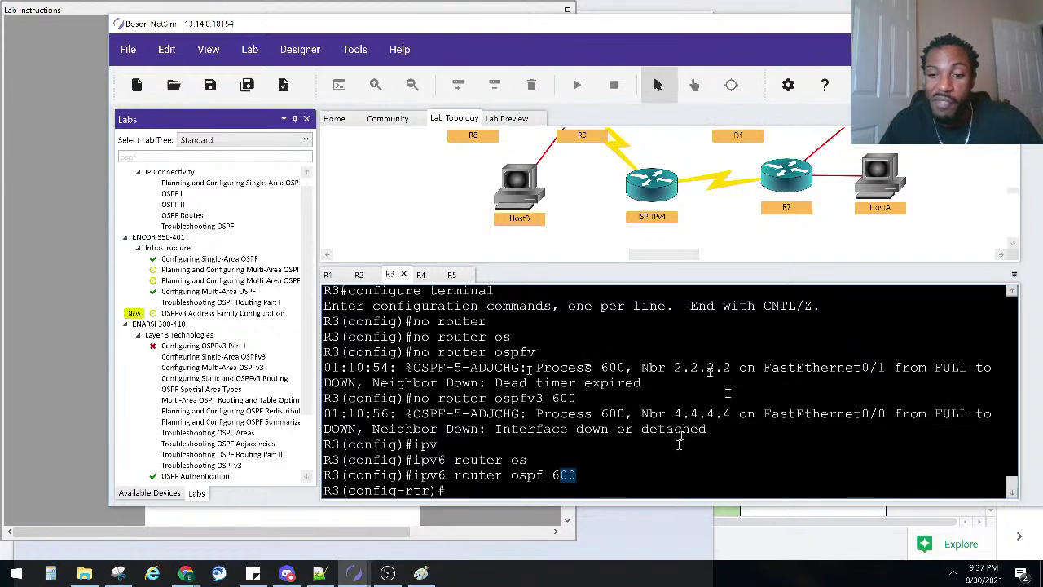
left_click(543, 450)
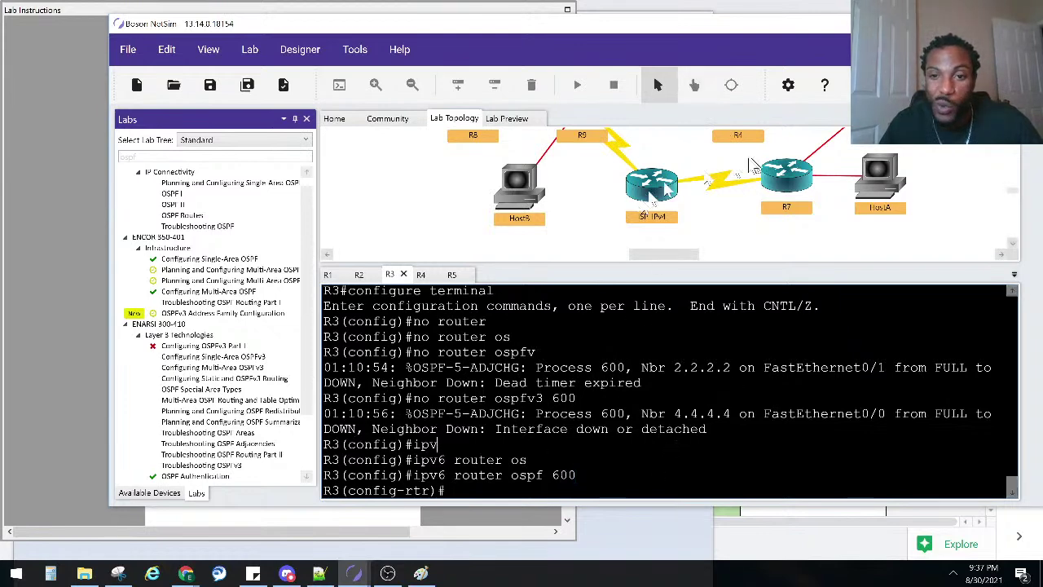
- Open R4's console and enter global configuration mode with configure terminal
left_click(421, 276)
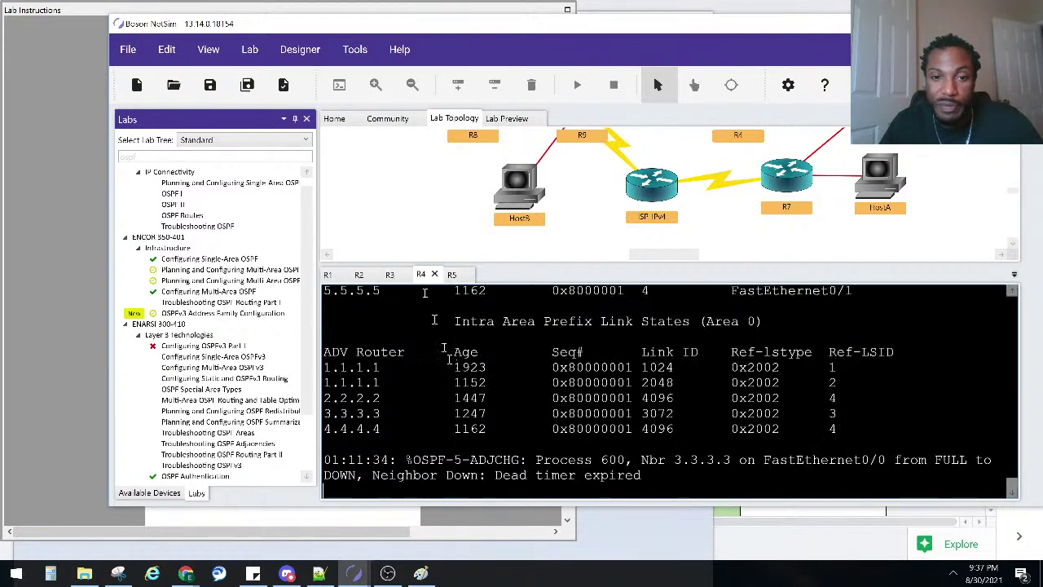
key("Return")
key("Return")
key("Return")
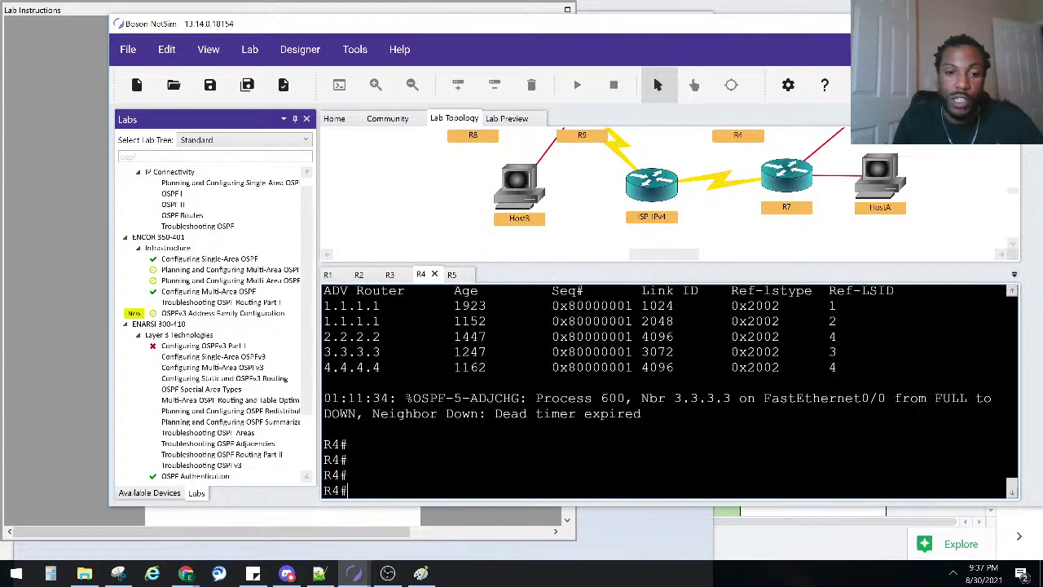
type("conft")
key("Tab")
key("BackSpace")
key("BackSpace")
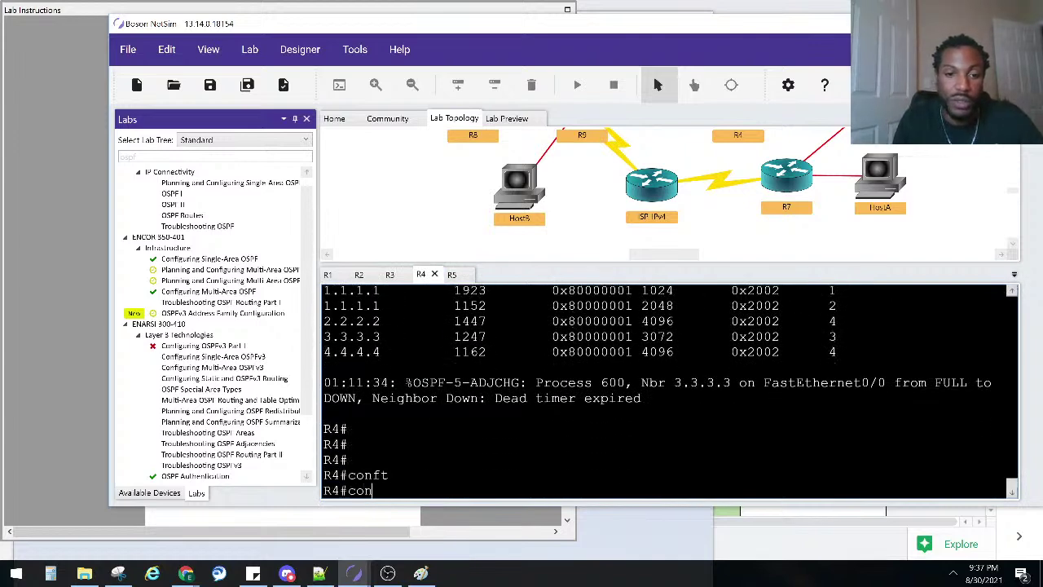
type("f")
key("Tab")
type("t")
key("Tab")
key("Return")
- Remove OSPFv3 routing process 600 from R4 with no router ospfv3 600
type("no ")
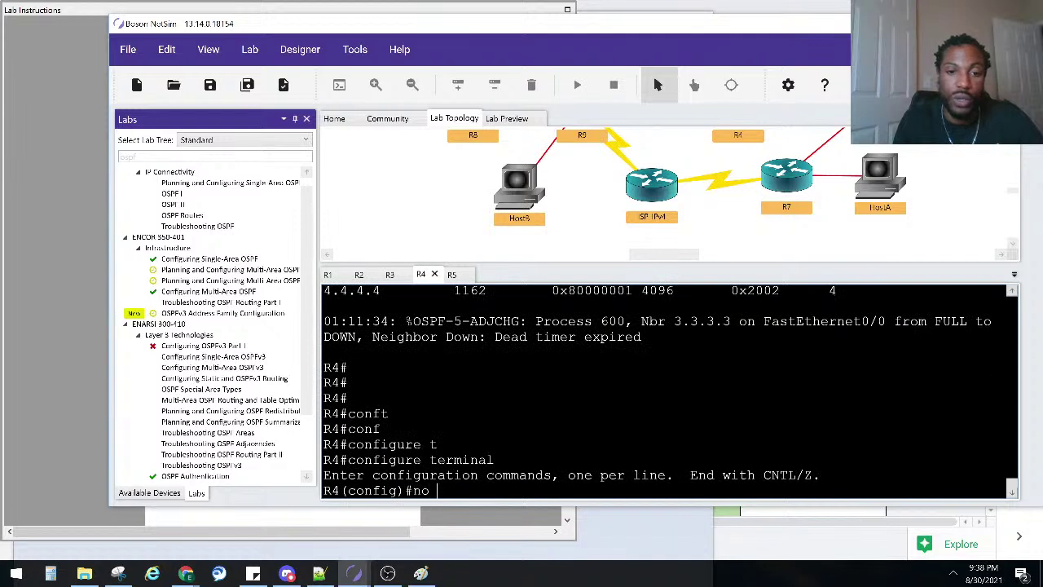
type("router os")
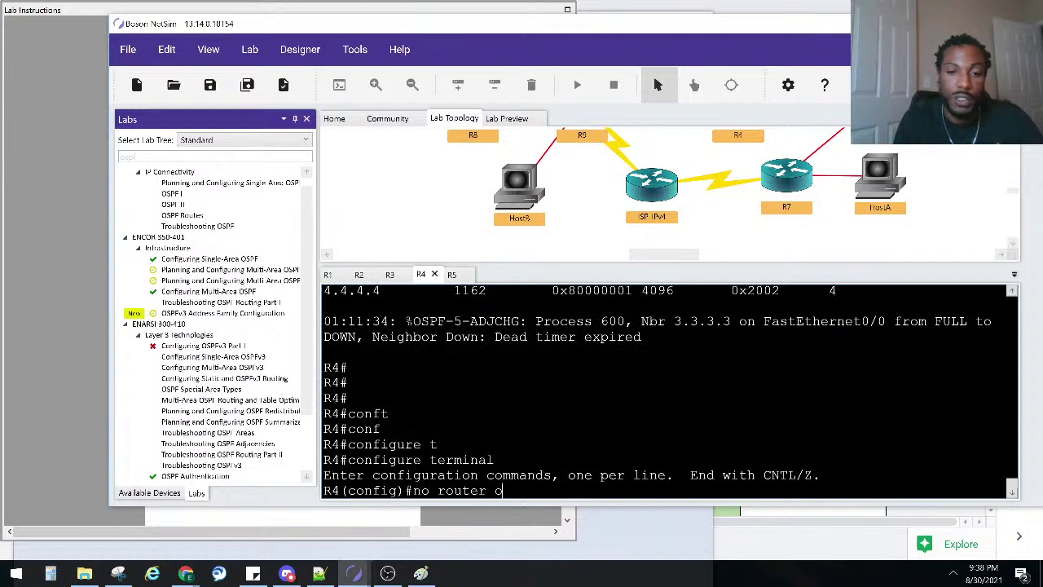
key("Tab")
type("pfv")
key("Tab")
type("600")
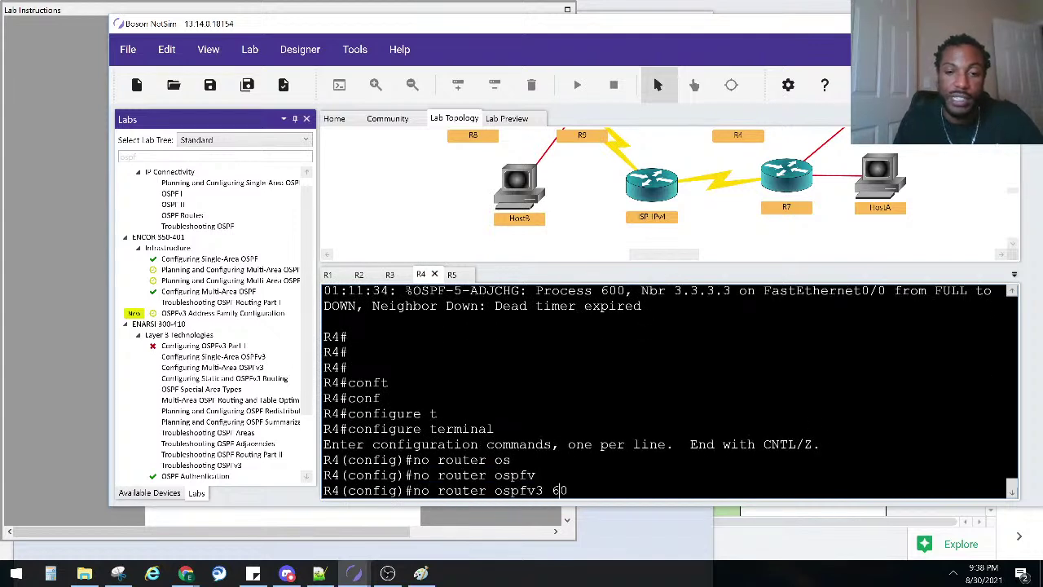
key("Return")
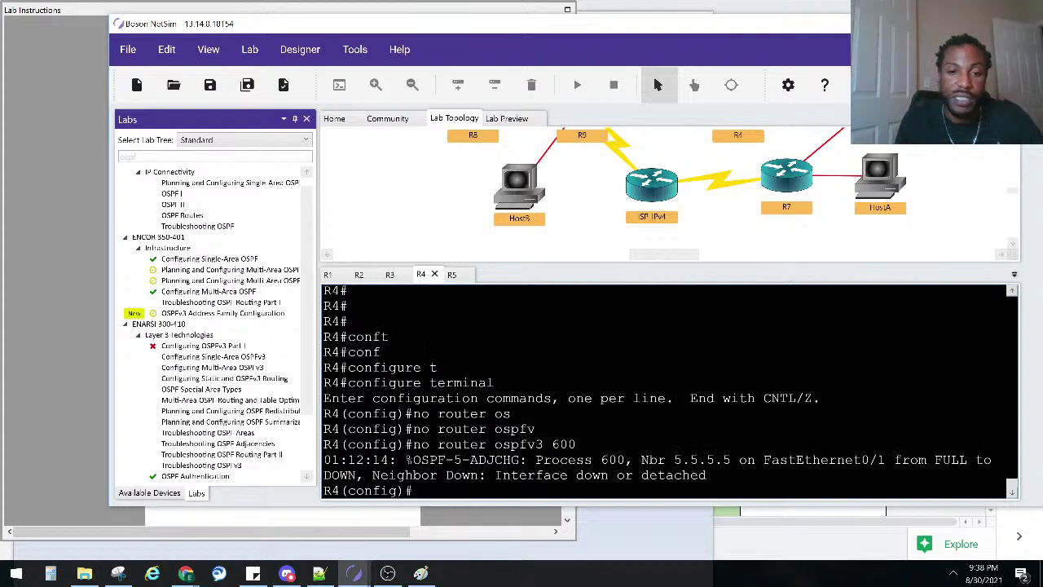
type("router os")
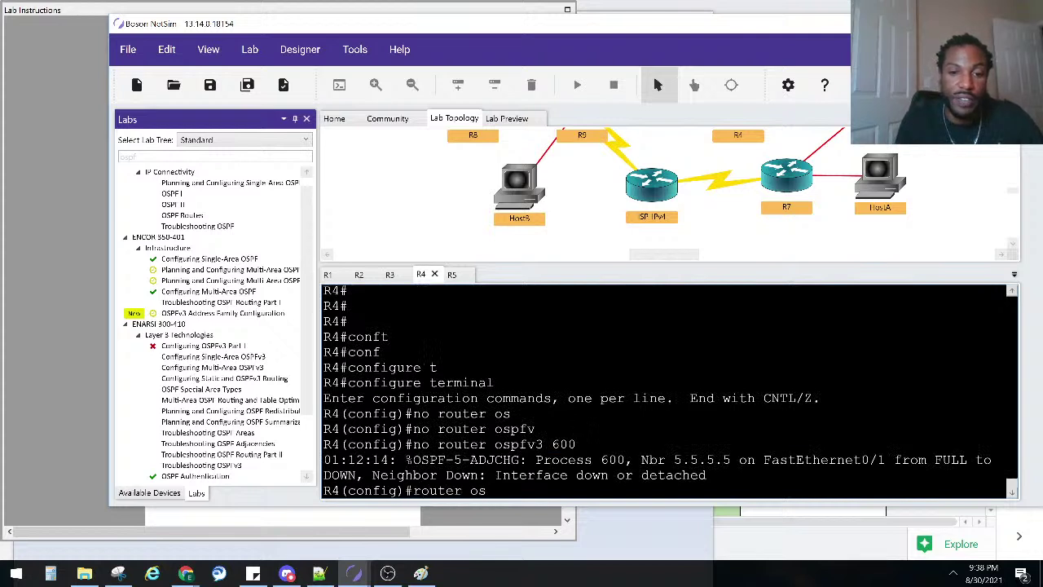
key("BackSpace")
key("BackSpace")
key("BackSpace")
key("BackSpace")
key("BackSpace")
key("BackSpace")
key("BackSpace")
key("BackSpace")
key("BackSpace")
- Enter ipv6 router ospf 600 on R4 and return to privileged EXEC mode
type("ipv")
key("Tab")
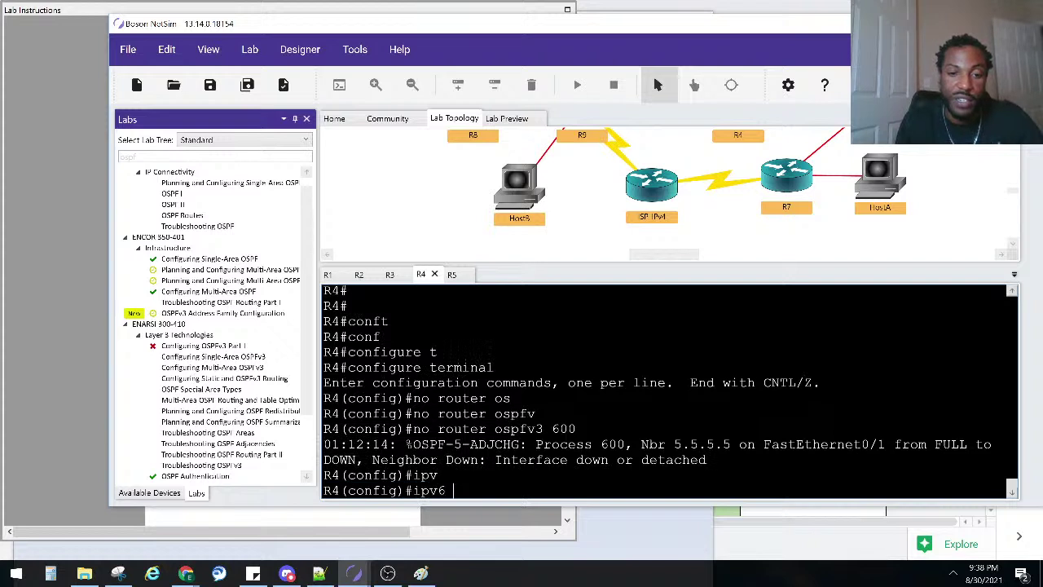
type("router os")
key("Tab")
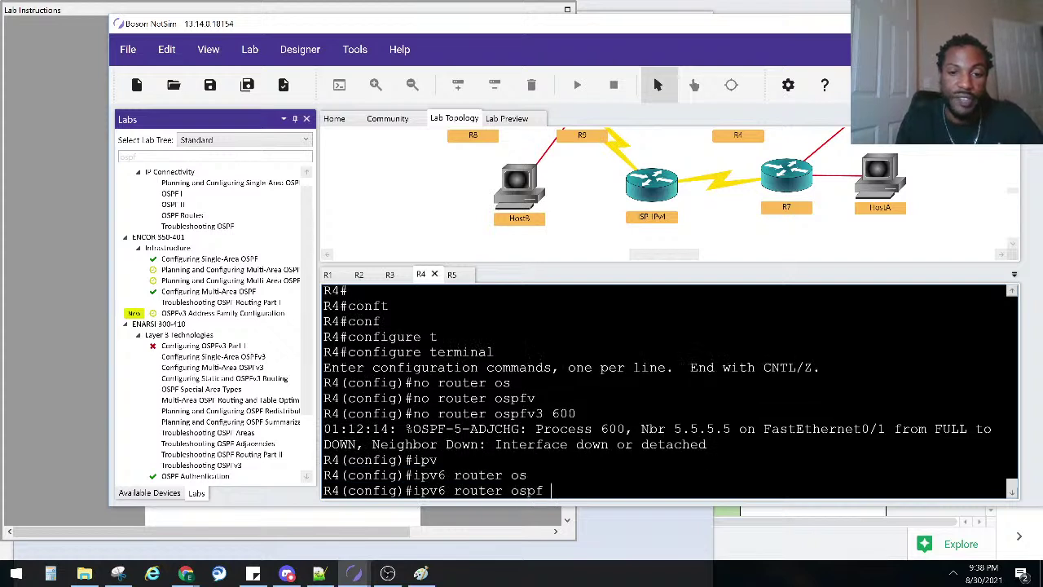
type("600")
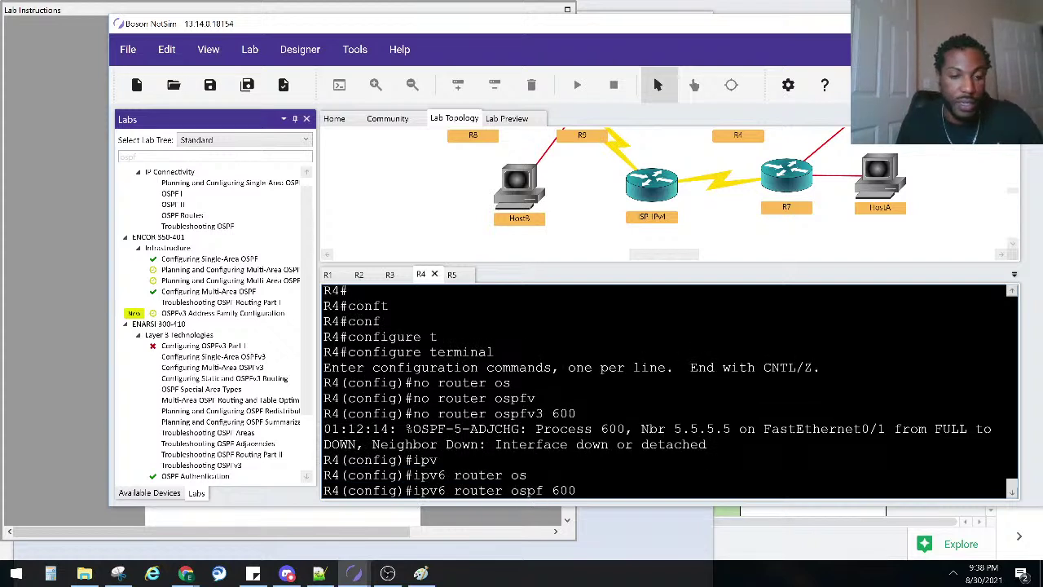
key("ctrl+z")
- Begin a clear ipv6 command at R4's privileged EXEC prompt
type("c")
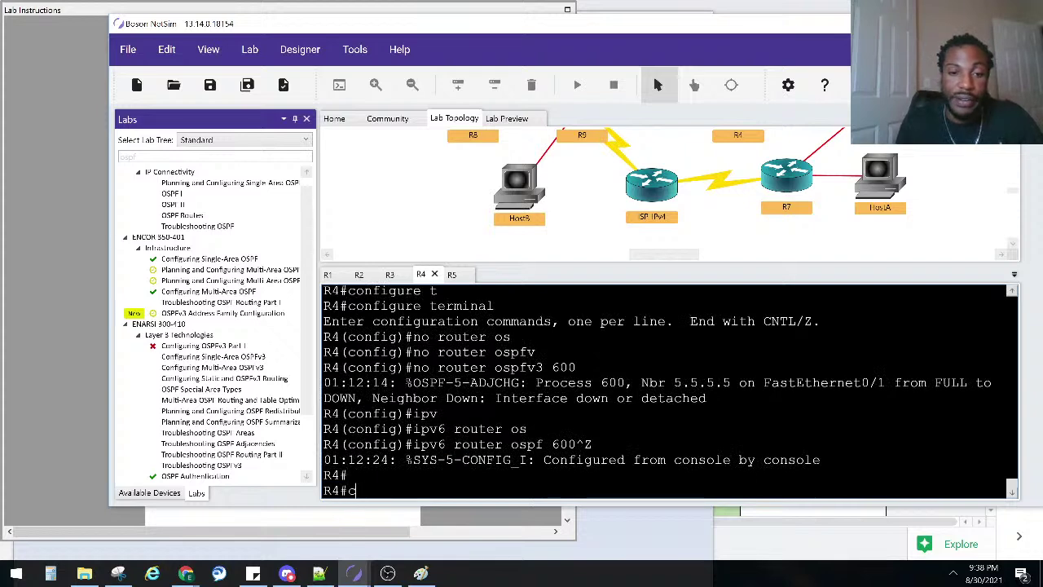
type("le")
key("Tab")
type("ipv")
key("Tab")
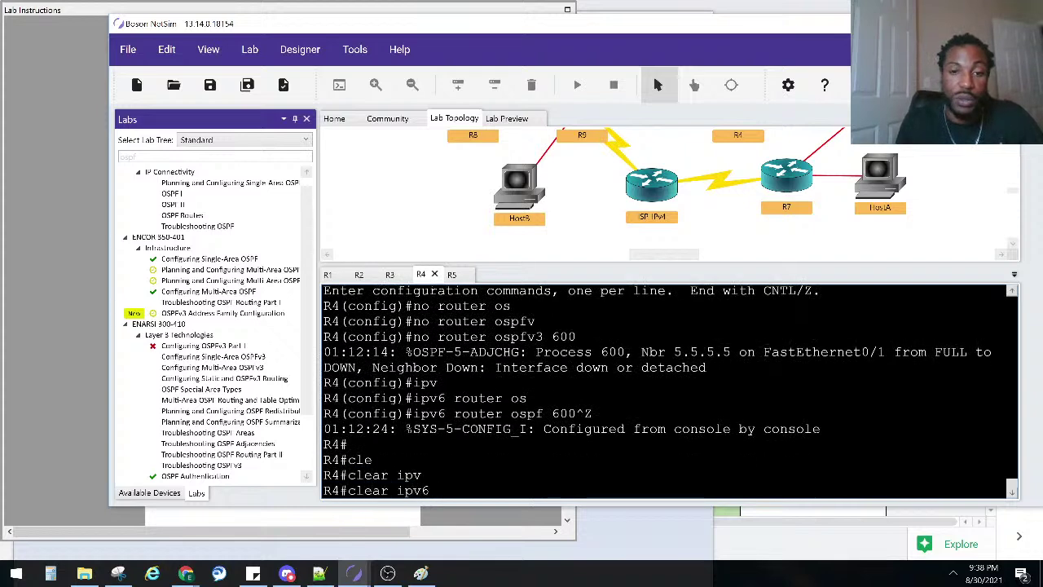
type("rou")
key("Tab")
type("o")
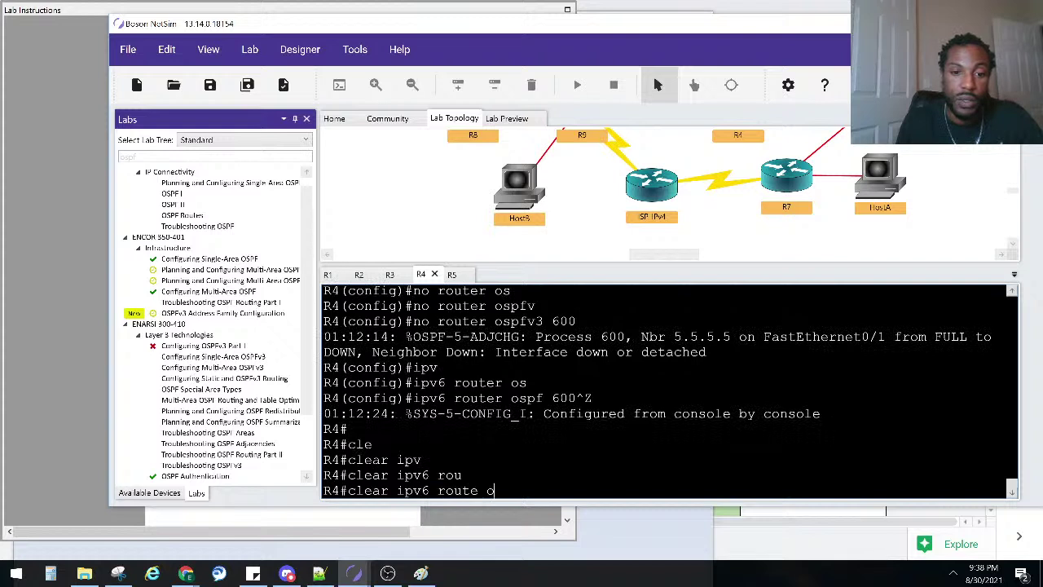
type("s")
key("Tab")
key("BackSpace")
key("BackSpace")
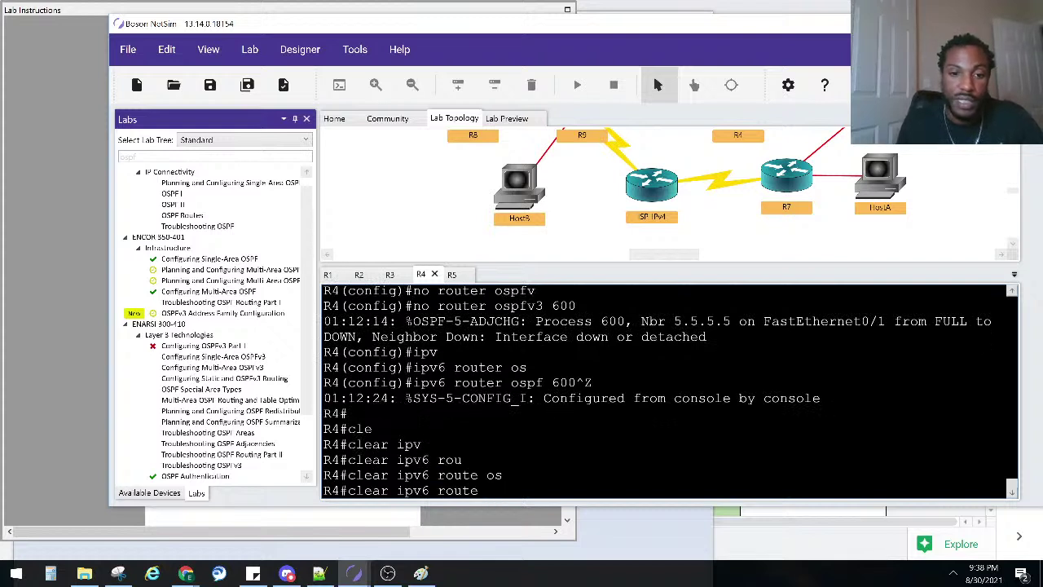
type("r")
key("Tab")
key("BackSpace")
key("BackSpace")
key("BackSpace")
key("BackSpace")
key("BackSpace")
key("BackSpace")
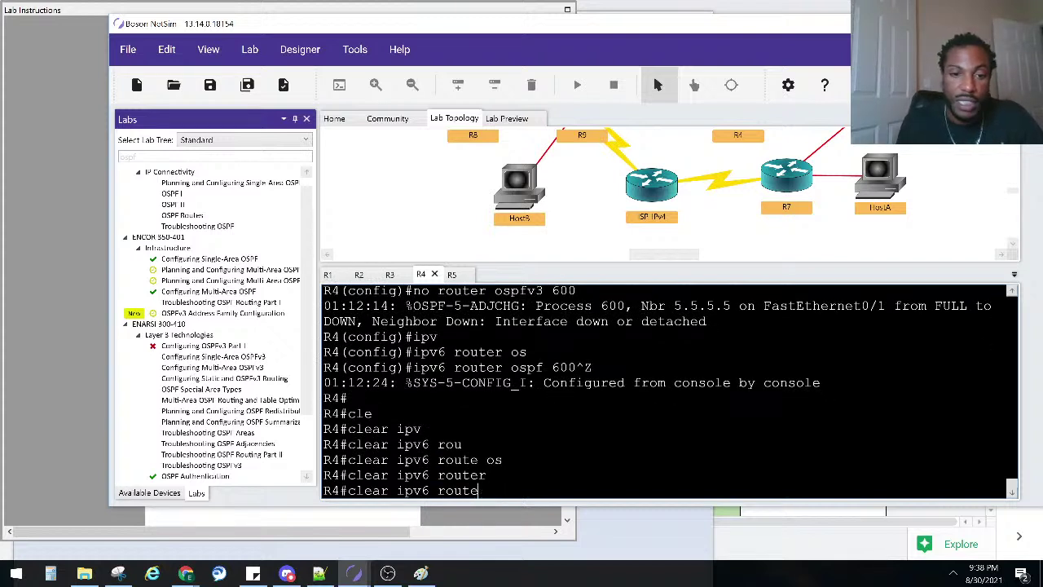
- Reset IPv6 OSPF process 600 on R4 with clear ipv6 ospf 600 process, answering yes to the reset question
type("os")
key("Tab")
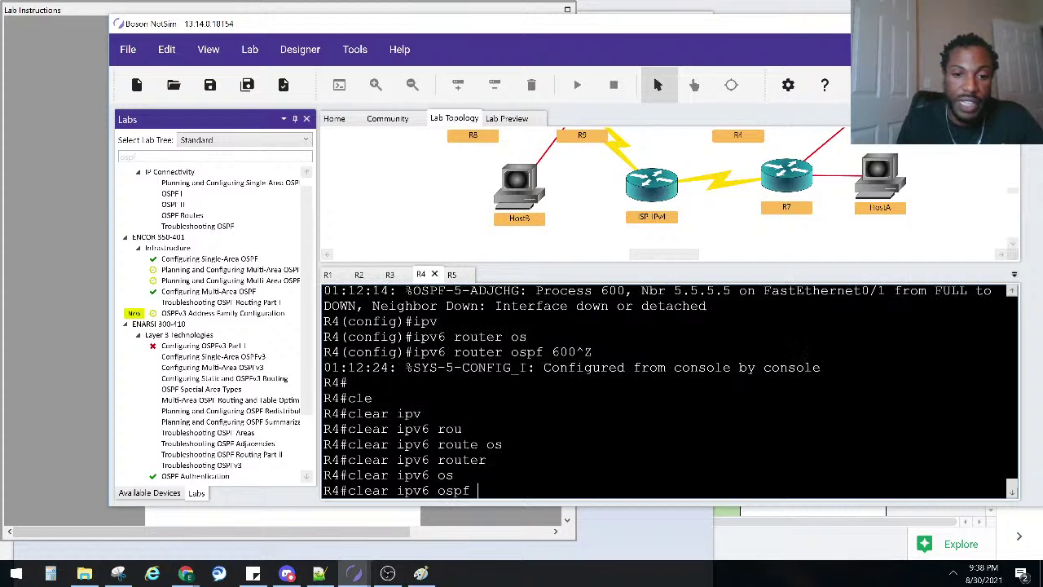
type("600")
key("Return")
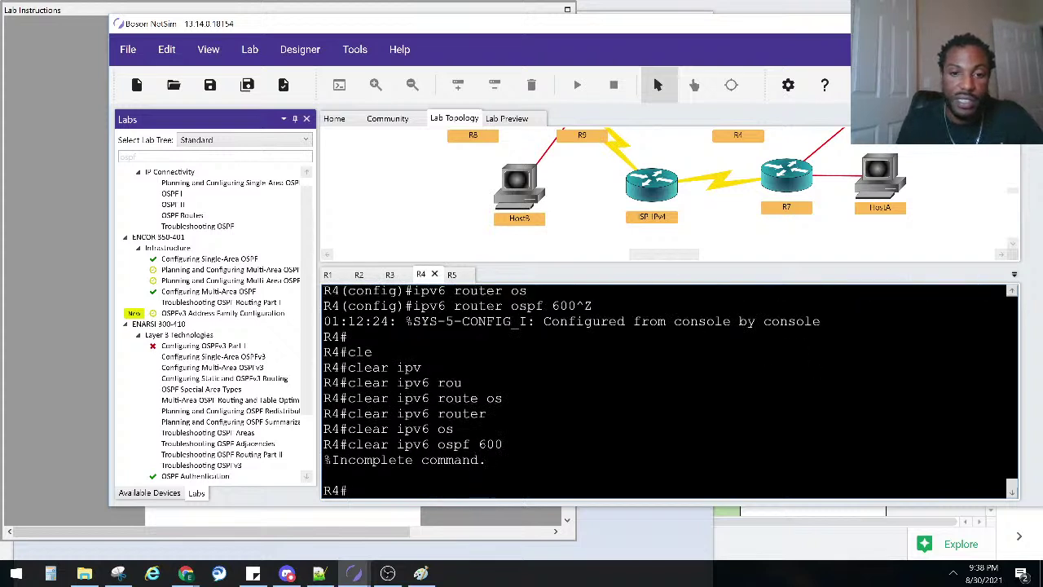
key("Up")
type("?pr")
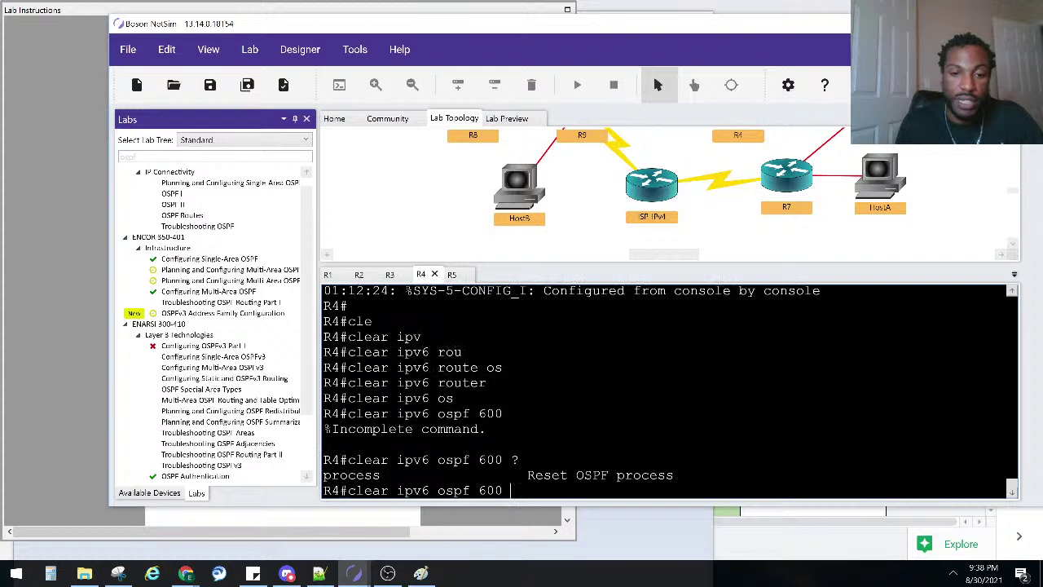
key("Tab")
key("Return")
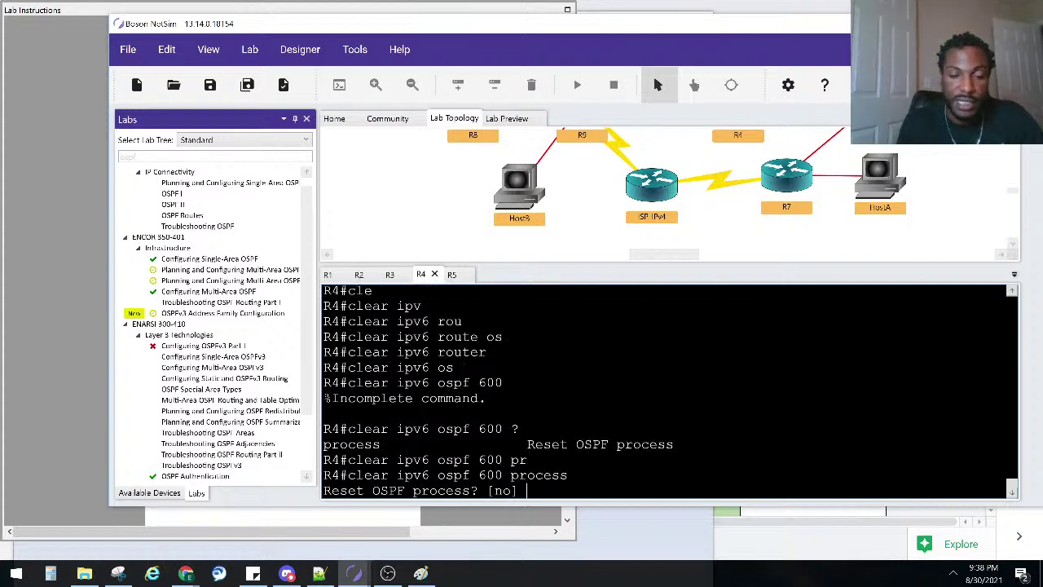
type("yes")
key("Return")
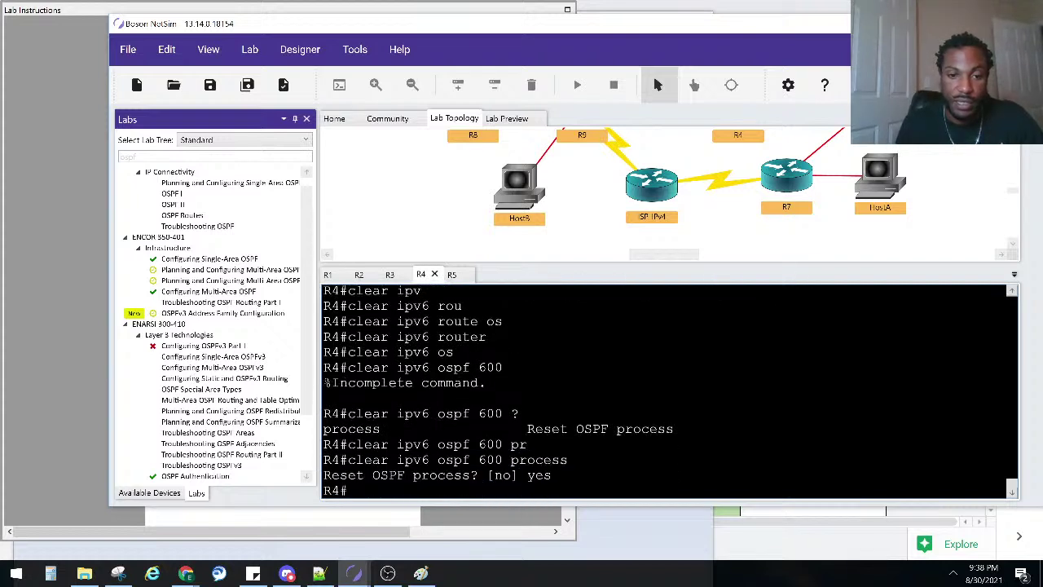
- Open R5's console and enter global configuration mode with configure terminal
left_click(453, 274)
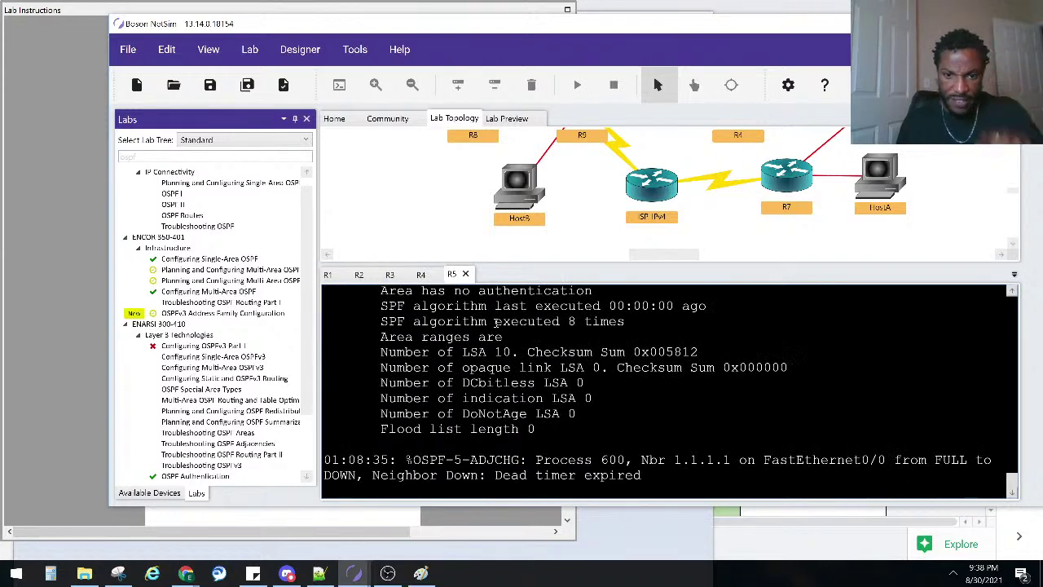
key("Return")
key("Return")
key("Return")
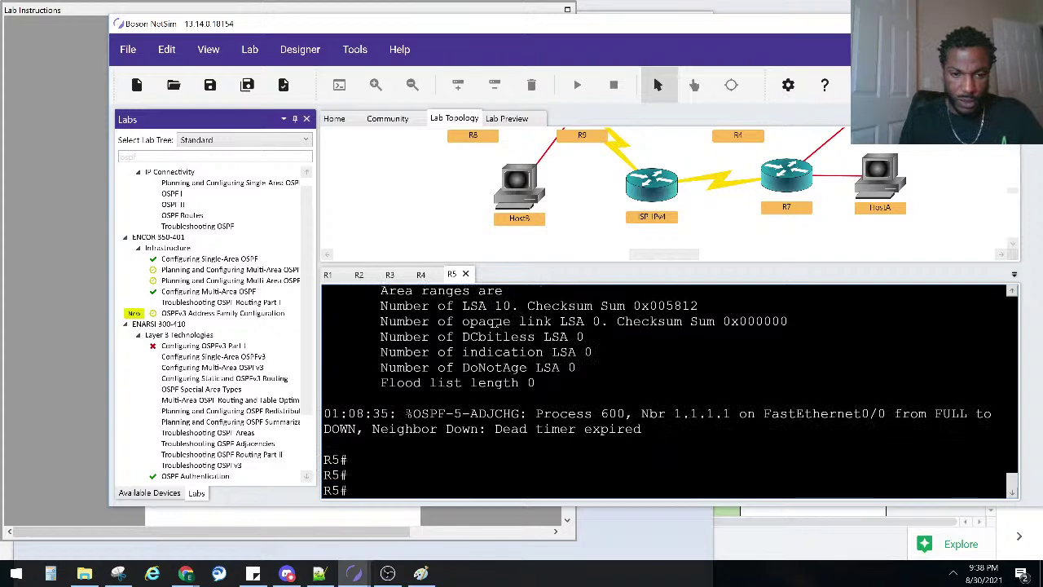
type("conf")
key("Tab")
type("t")
key("Tab")
key("Return")
- Remove OSPFv3 routing process 600 from R5 with no router ospfv3 600
type("no")
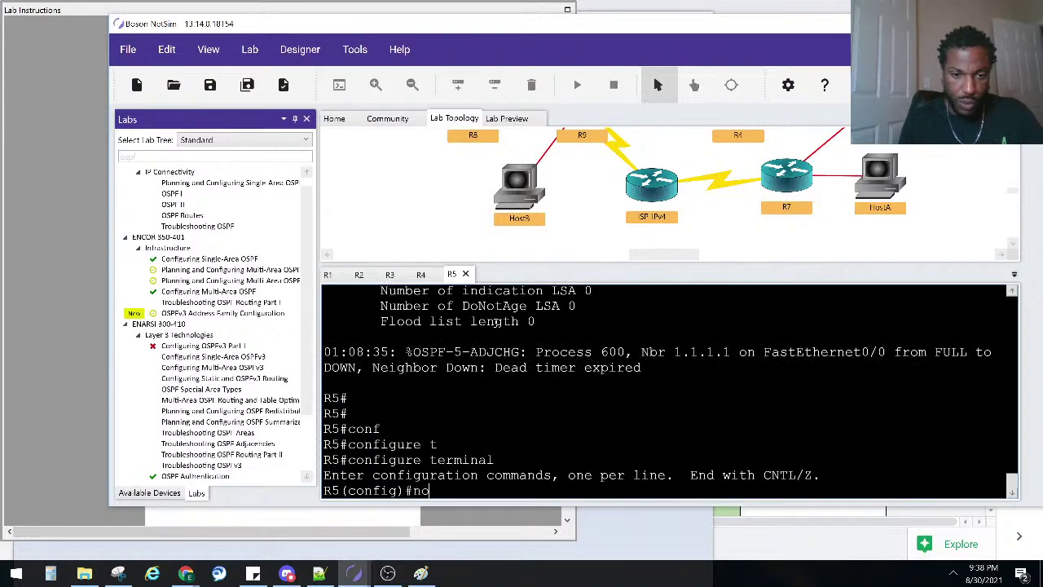
type(" router")
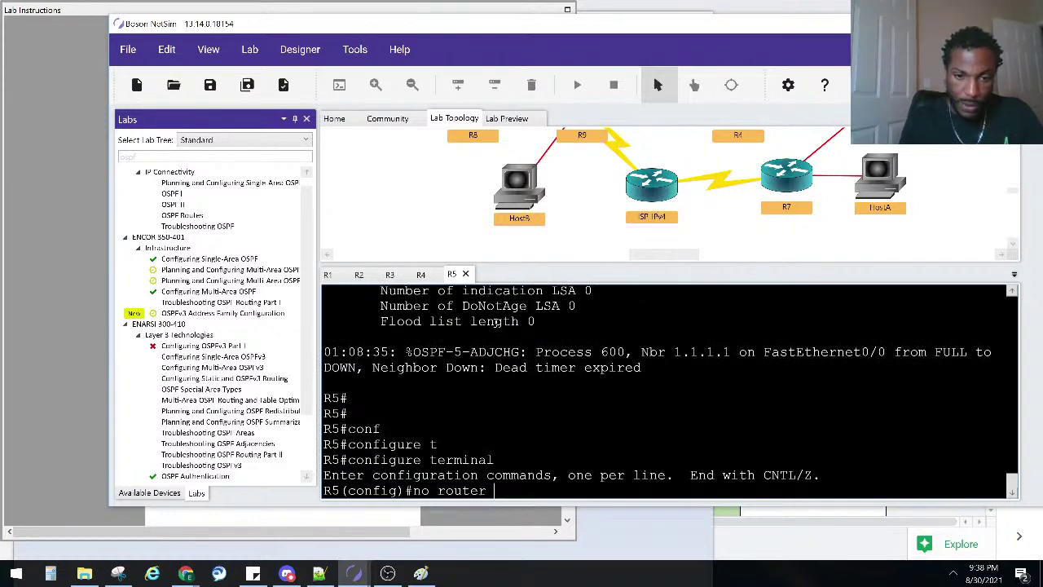
type(" os")
key("Tab")
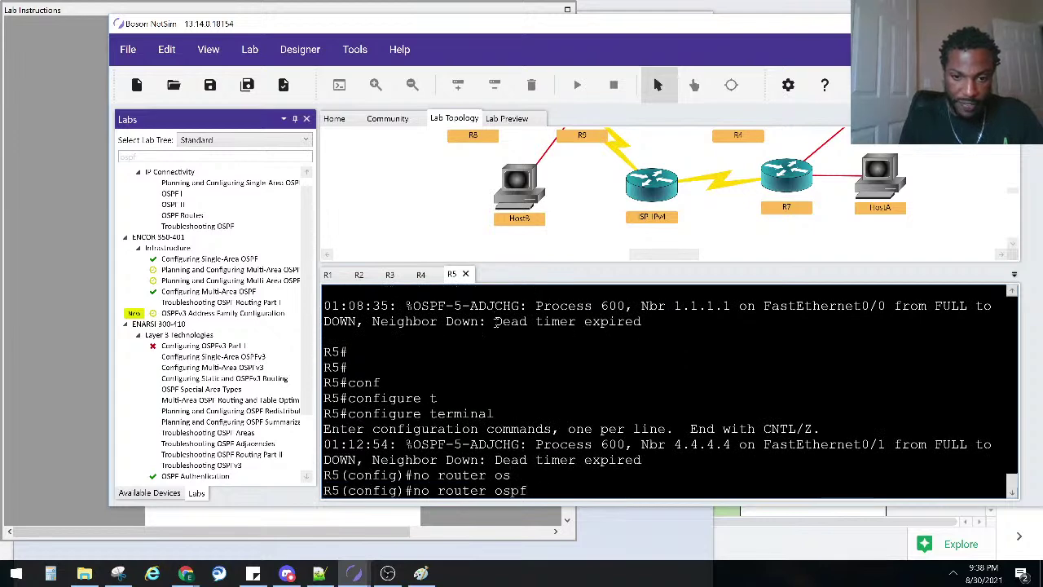
type("v")
key("Tab")
type("600")
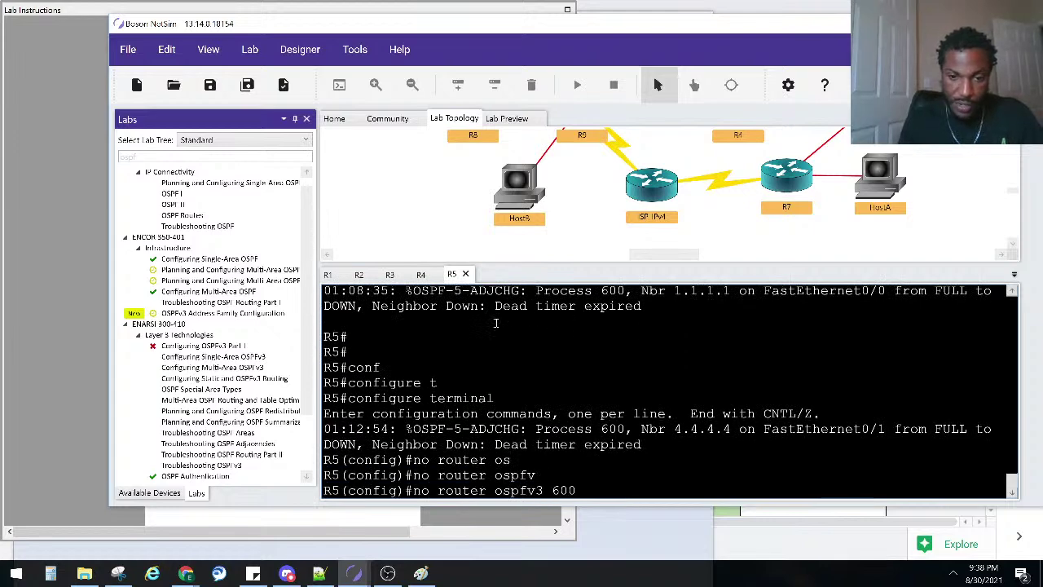
key("Return")
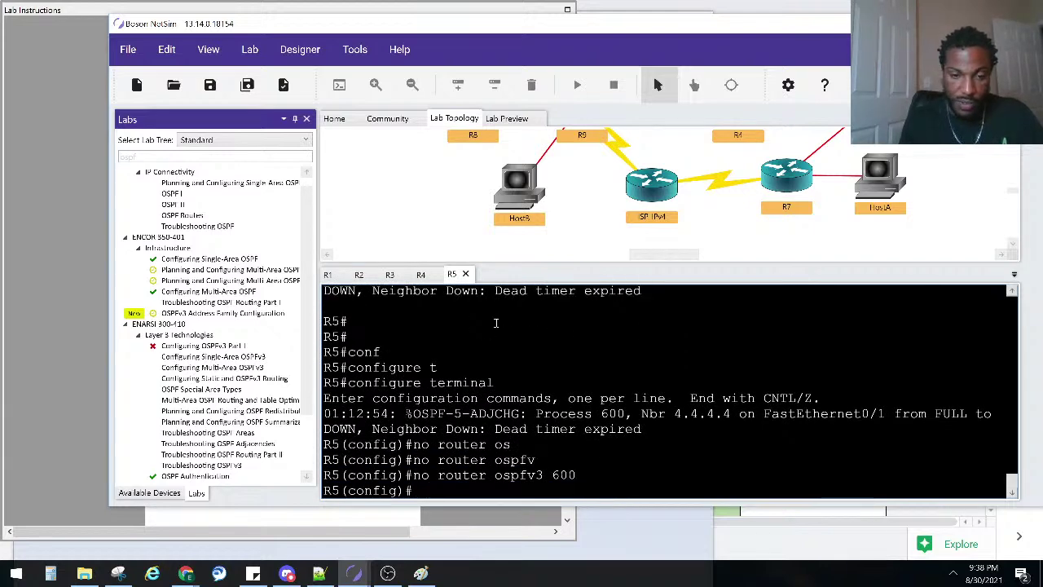
- Start the IPv6 OSPF process on R5 with ipv6 router ospf 600 and return to privileged EXEC mode
type("r")
key("BackSpace")
type("ipv")
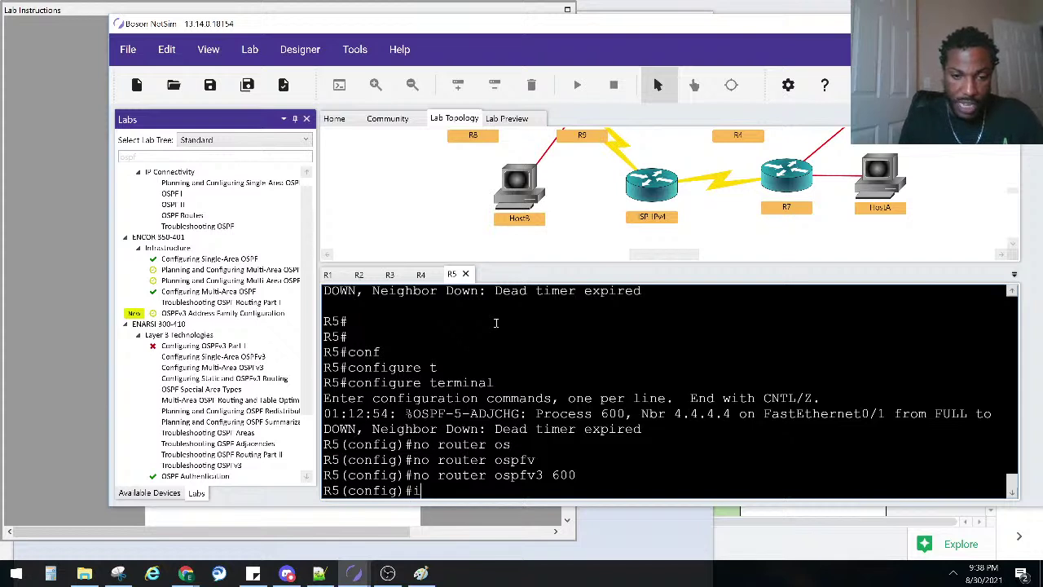
key("Tab")
type("router os")
key("Tab")
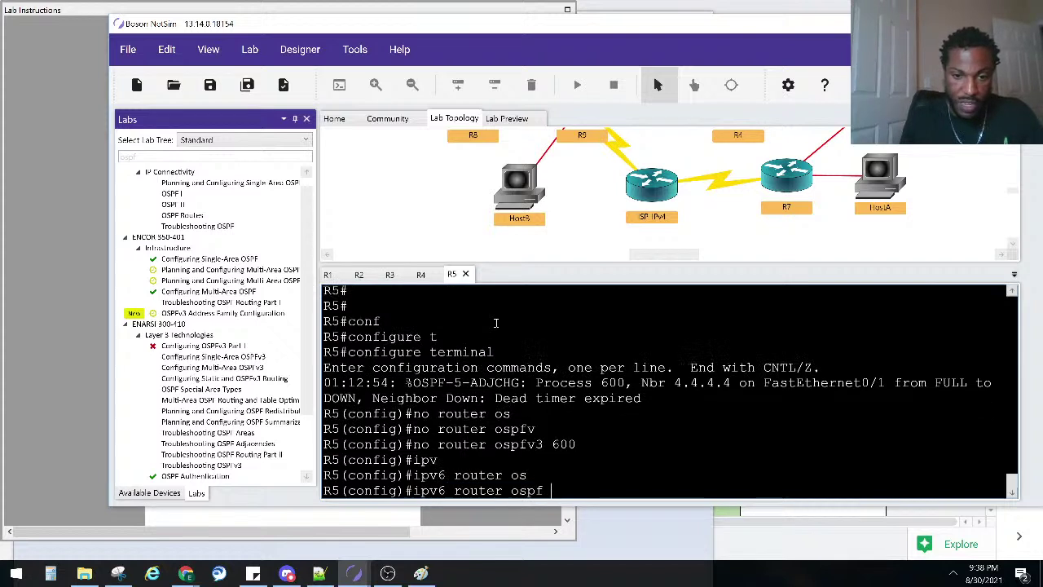
type("600")
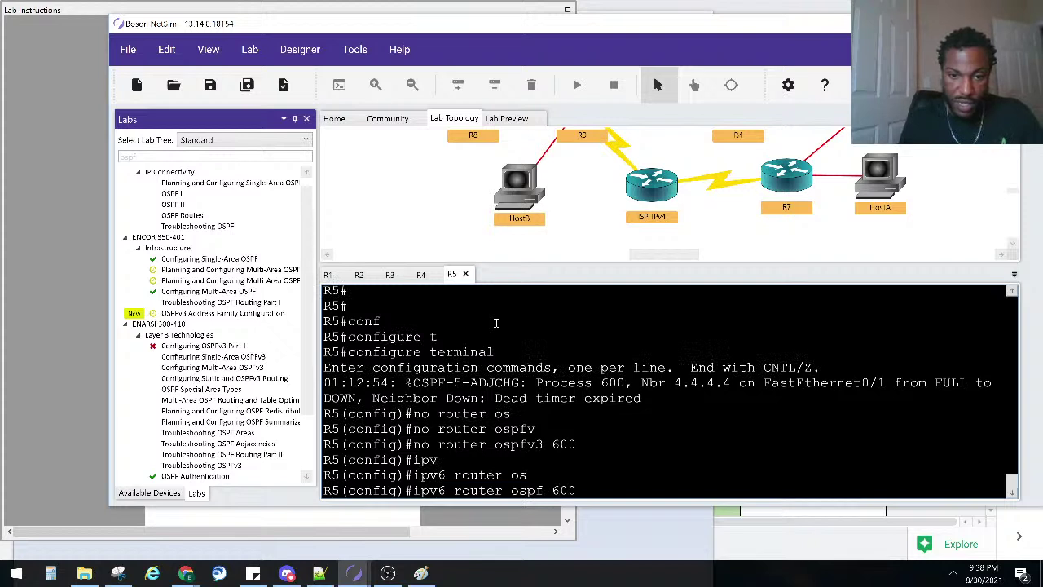
key("Return")
key("ctrl+z")
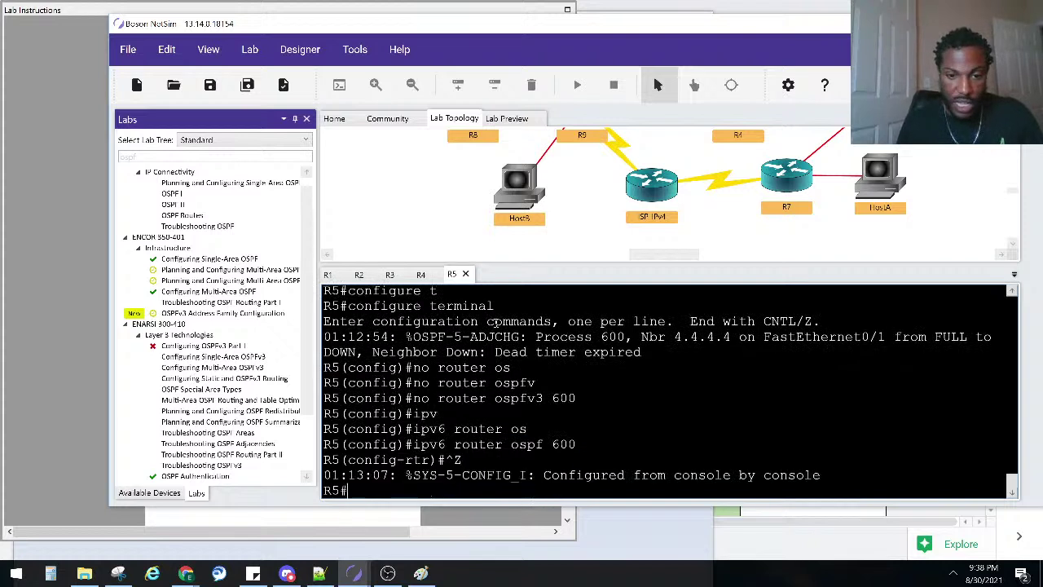
- Try to reset the IPv6 OSPF process on R5 with clear ipv6 ospf process 600
key("Return")
type("cle")
key("Tab")
type("ipv")
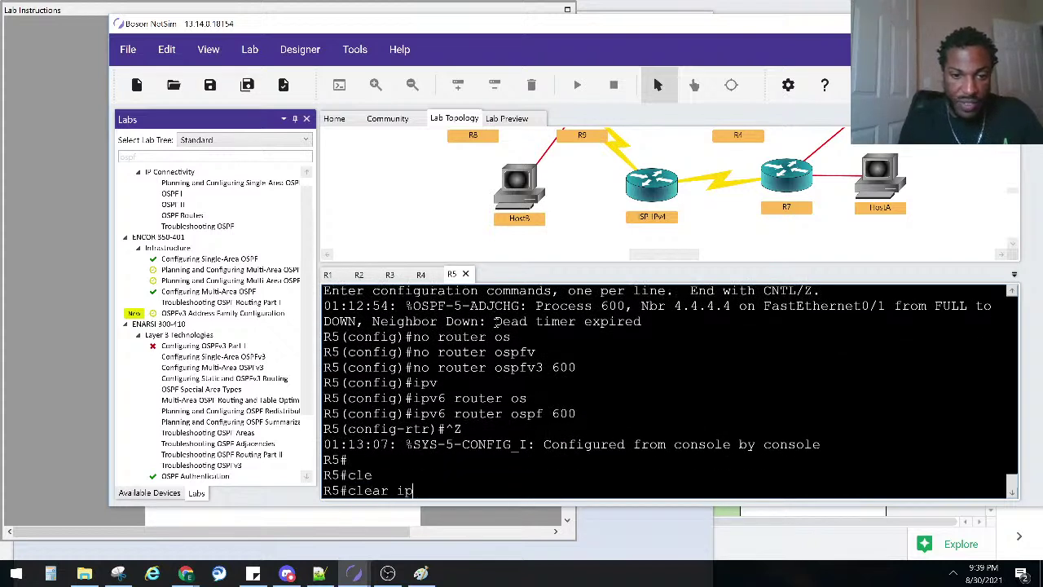
key("Tab")
type("os")
key("Tab")
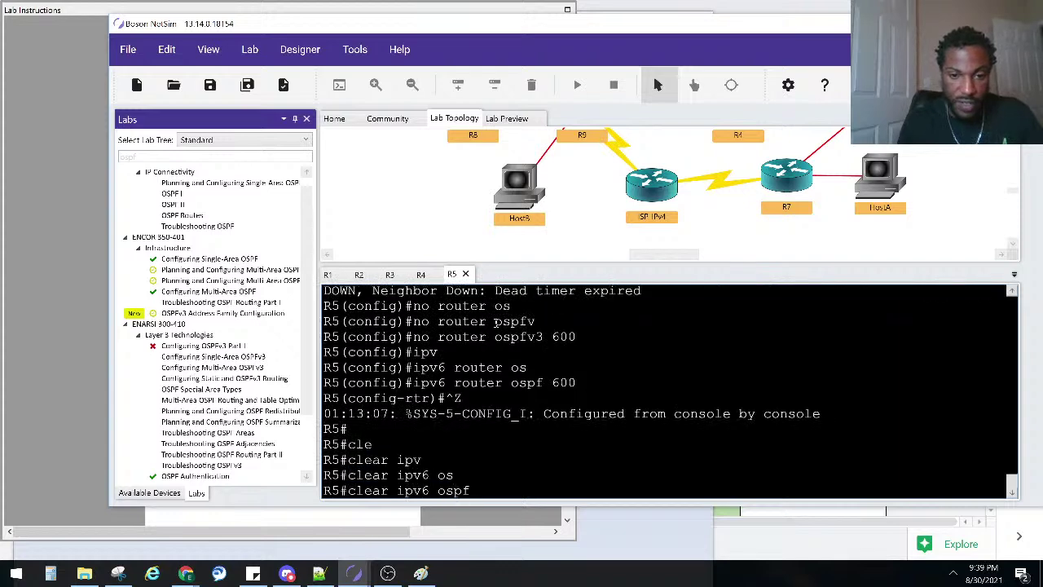
type("pr")
key("Tab")
type("600")
key("Return")
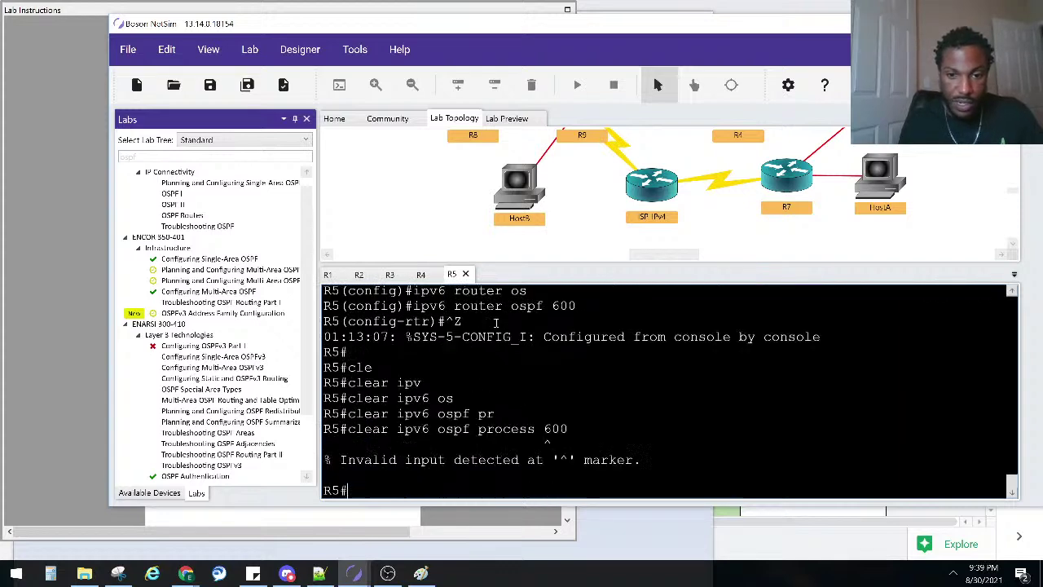
- Reset the IPv6 OSPF process on R5 with clear ipv6 ospf process, answering yes to the reset prompt
key("Up")
key("BackSpace")
key("BackSpace")
key("BackSpace")
key("Return")
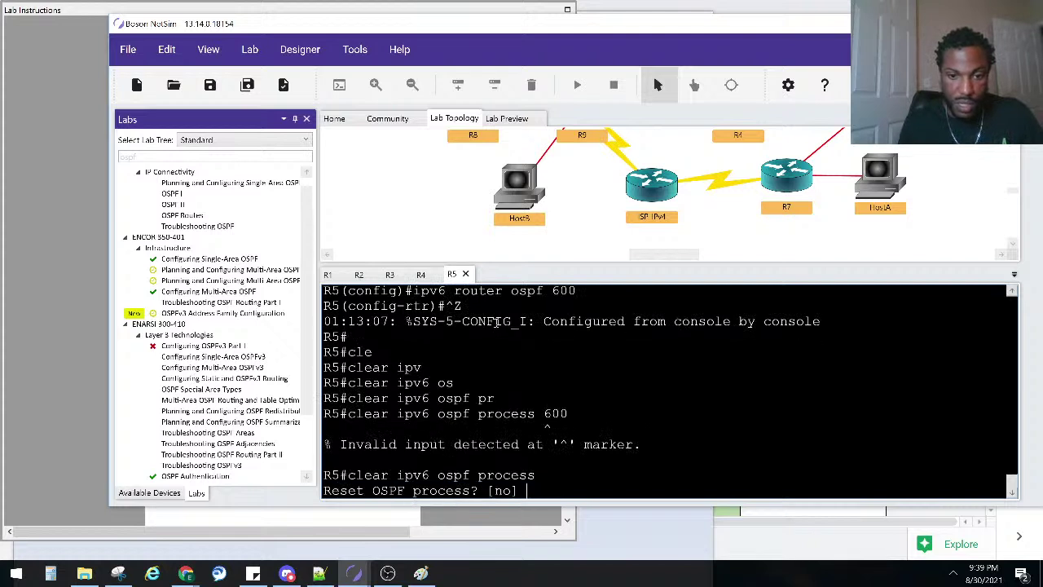
type("yes")
key("Return")
key("Return")
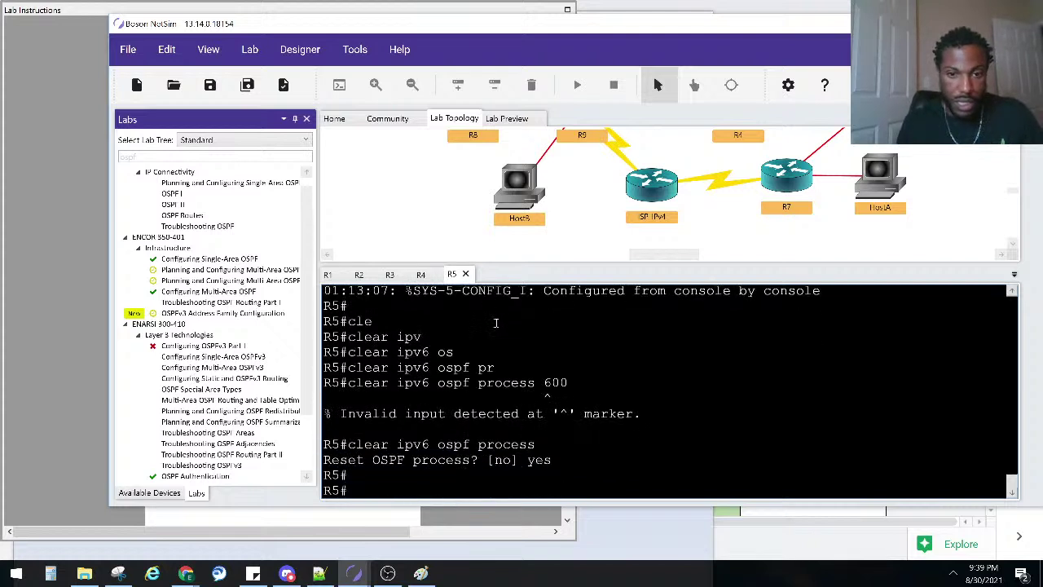
- Open R2's console and return it from router configuration mode to privileged EXEC mode
left_click(327, 275)
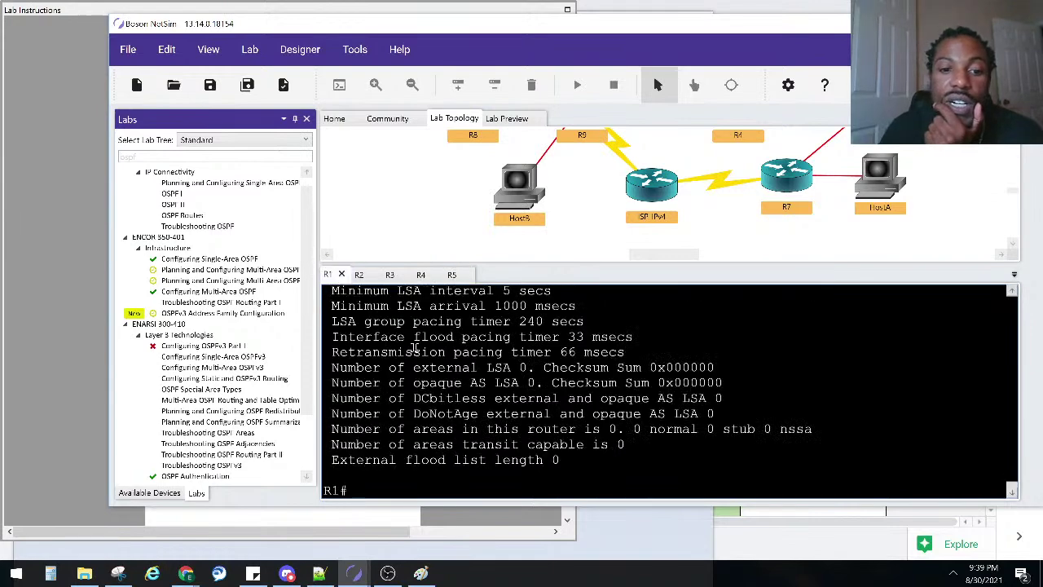
left_click(359, 274)
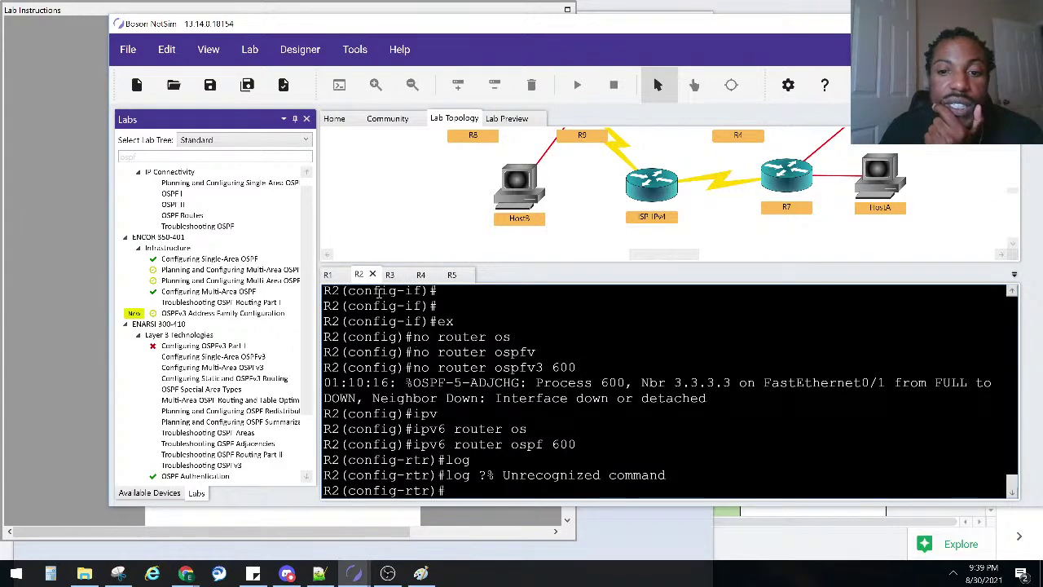
key("ctrl+z")
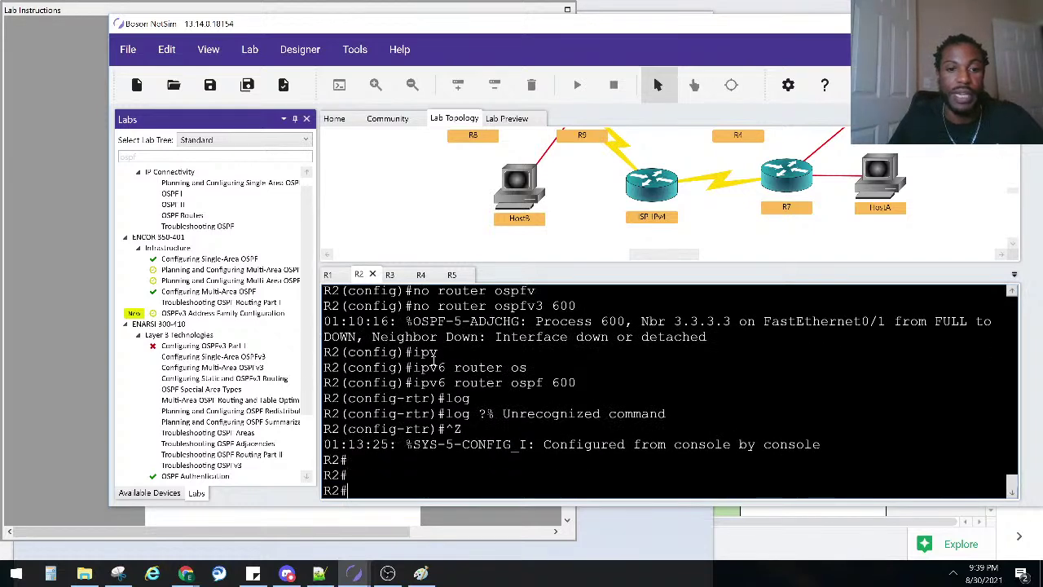
key("Return")
key("Return")
key("Return")
- List R2's IPv6 OSPF neighbors with sh ipv6 ospf neighbor
type("sg")
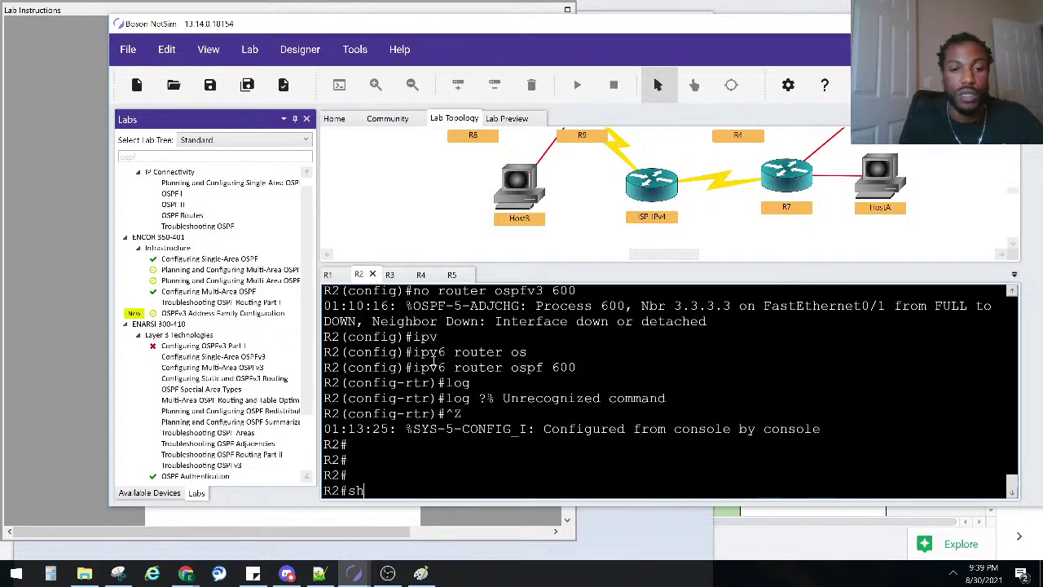
type(" ipv")
key("Tab")
type("os")
key("Tab")
type("ne")
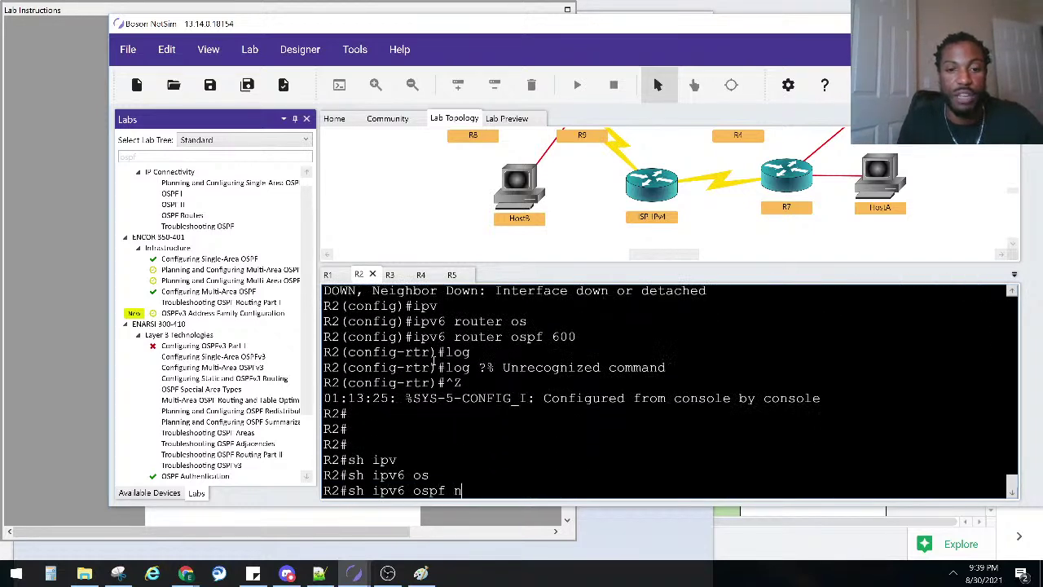
key("Tab")
key("Return")
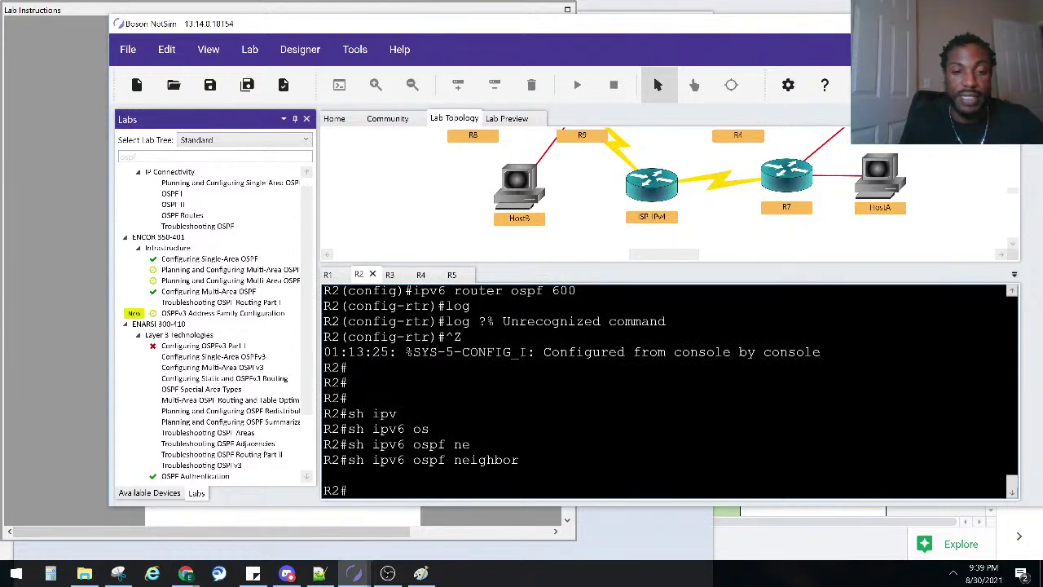
- Reset the IPv6 OSPF process on R2 with clear ipv6 ospf process, answering yes to the reset prompt
type("cle")
key("Tab")
type("ipv")
key("Tab")
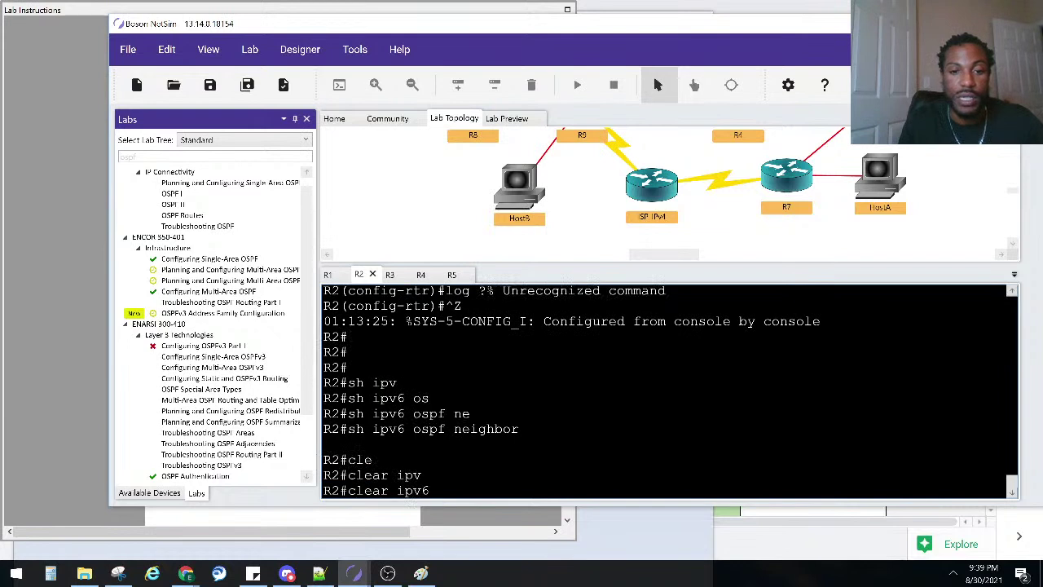
type("os")
key("Tab")
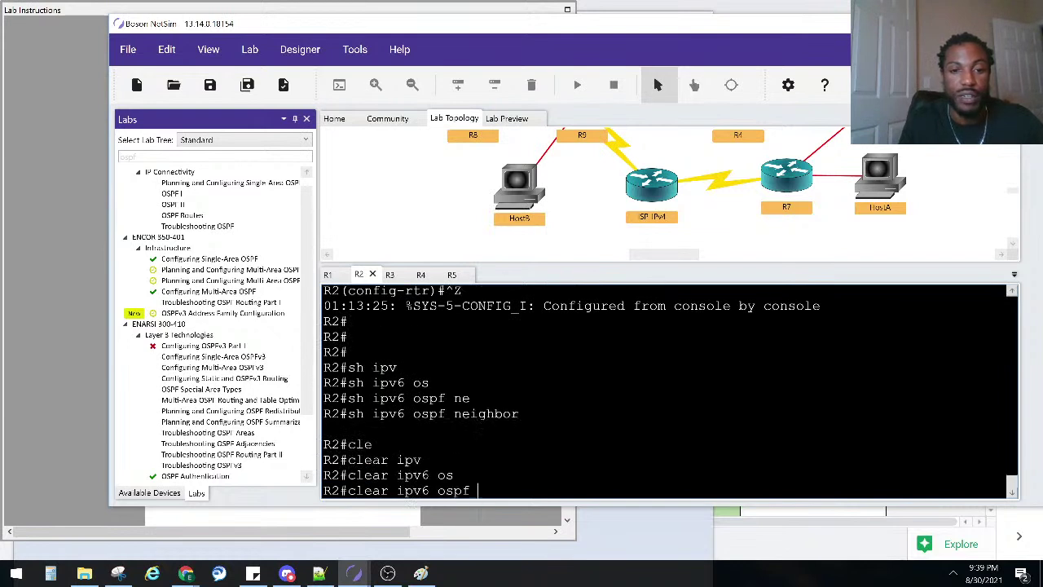
type("p")
key("Tab")
key("Return")
type("yes")
key("Return")
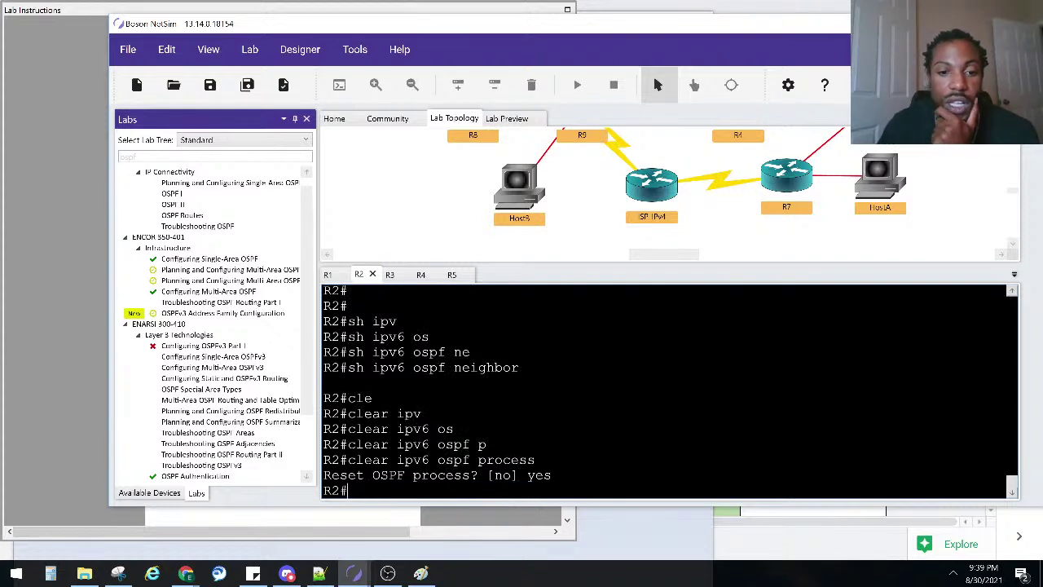
- Display R2's complete running configuration with show run
type("sho ")
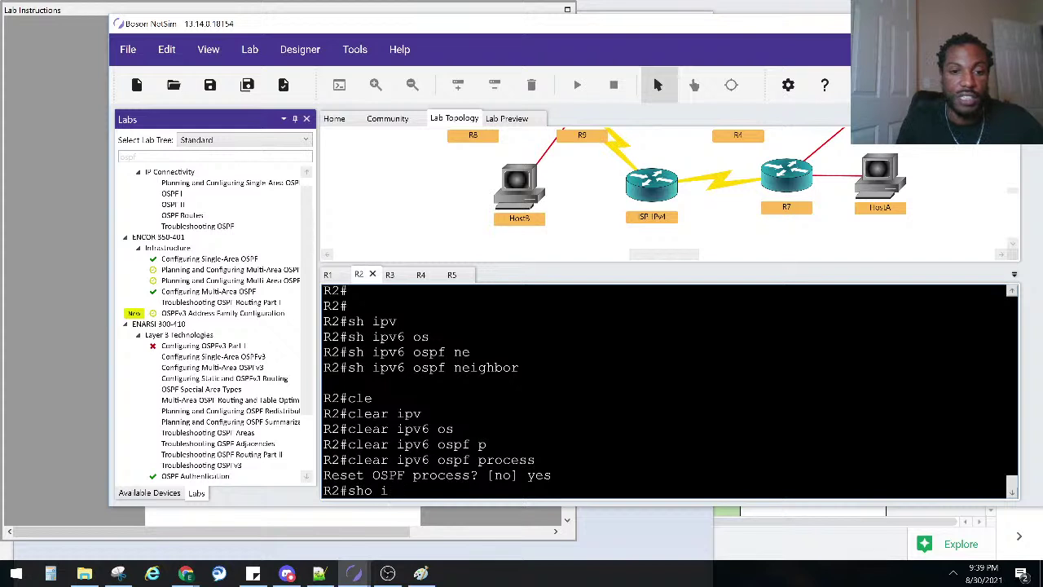
type("ru")
key("Return")
key("space")
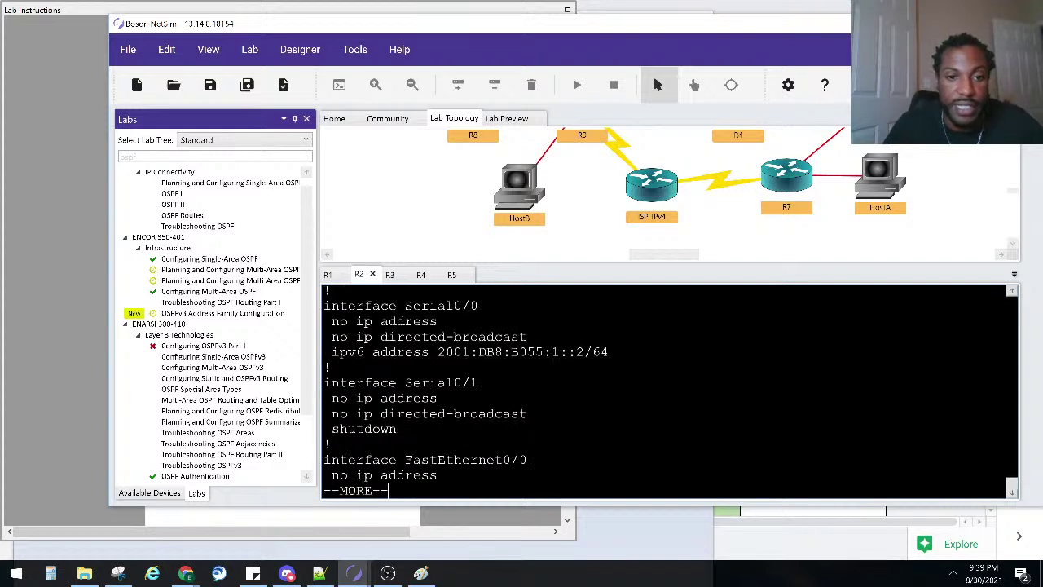
key("space")
key("space")
- Examine the interface, IPv6 routing and OSPF 600 settings in R2's running configuration, and return to the prompt
scroll(496, 392, "up", 10)
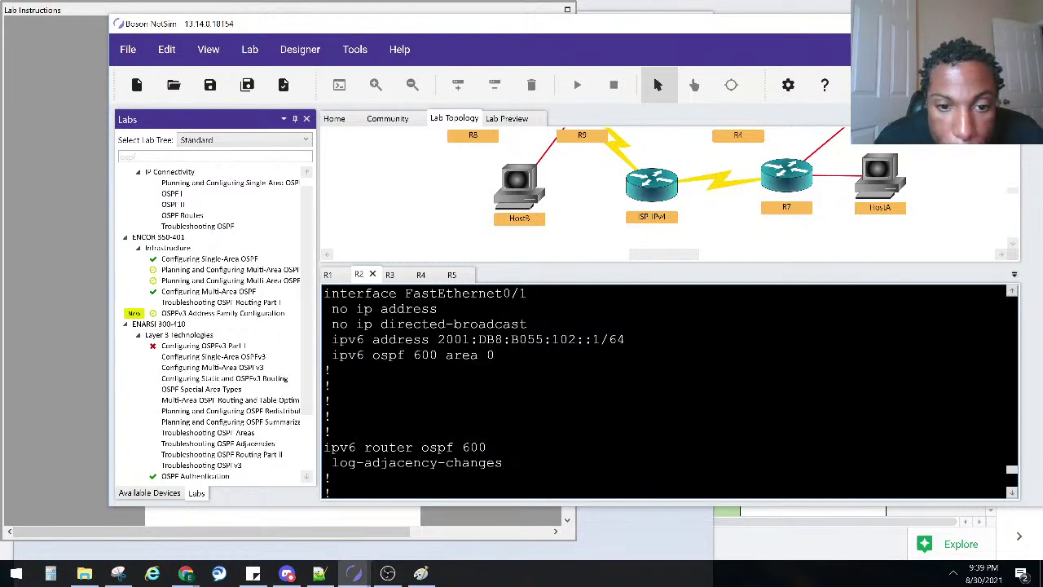
scroll(669, 391, "up", 2)
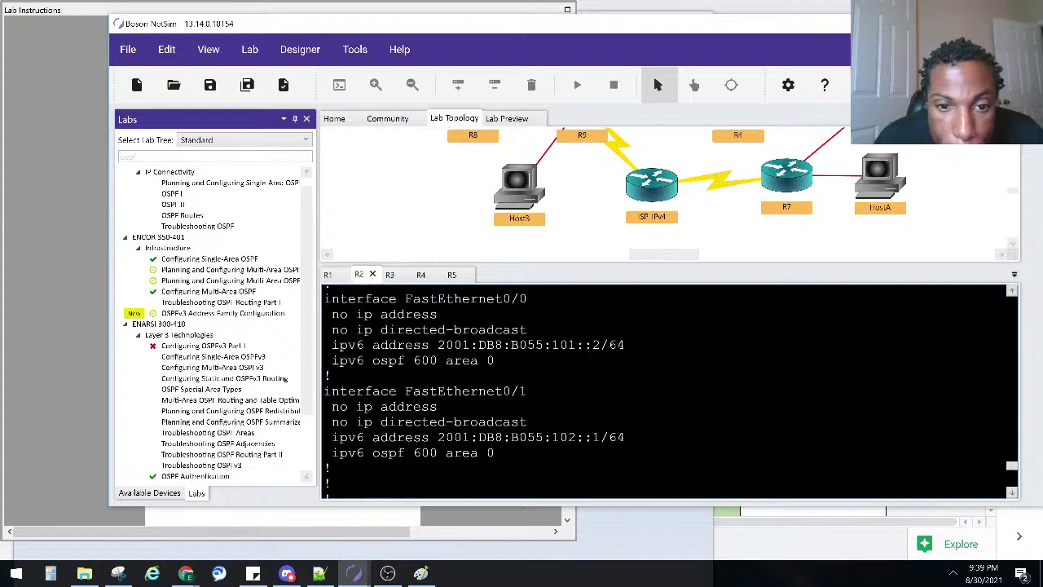
scroll(669, 392, "up", 3)
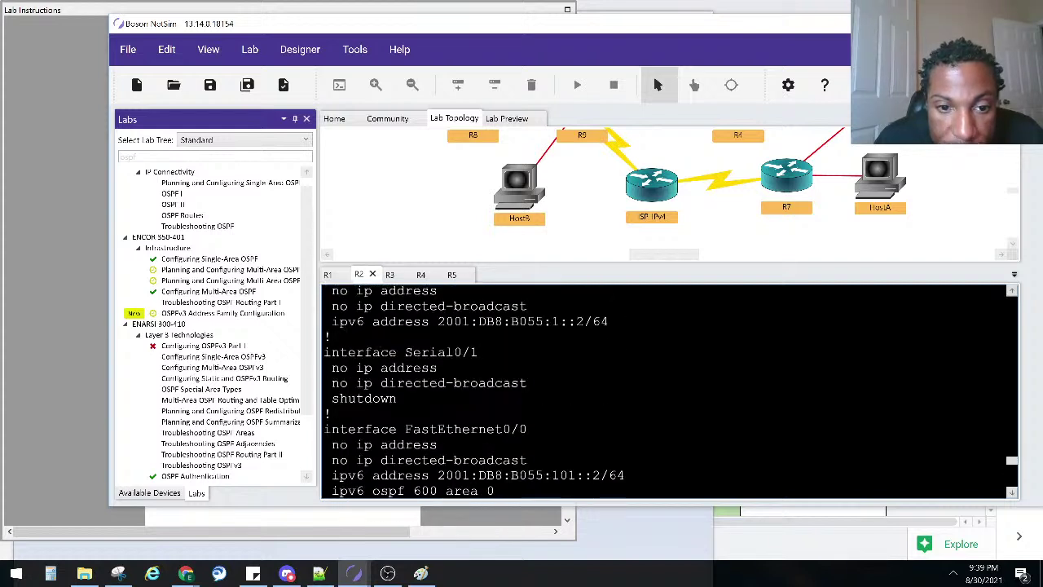
scroll(517, 352, "up", 7)
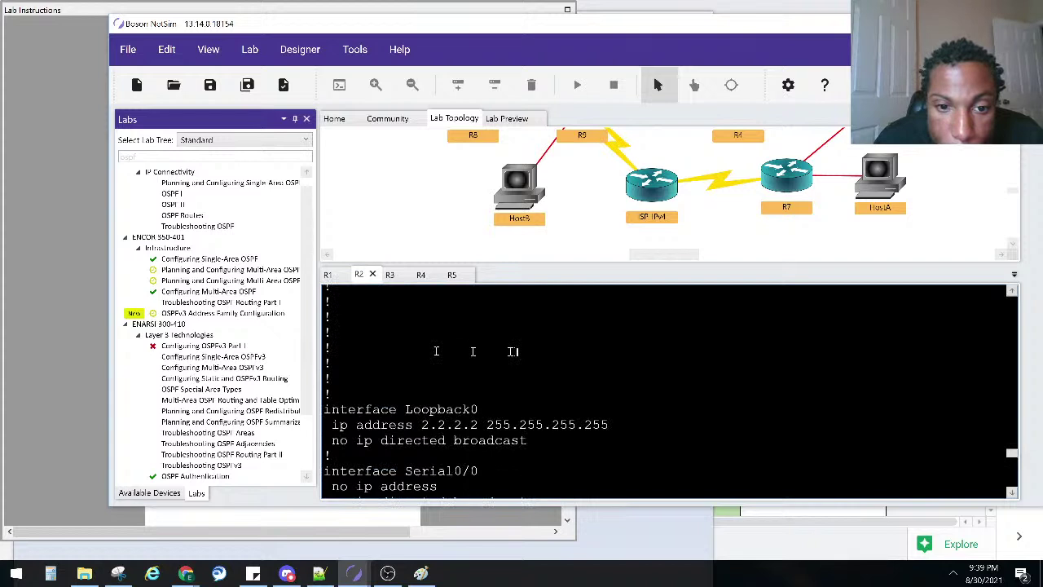
scroll(521, 334, "up", 1)
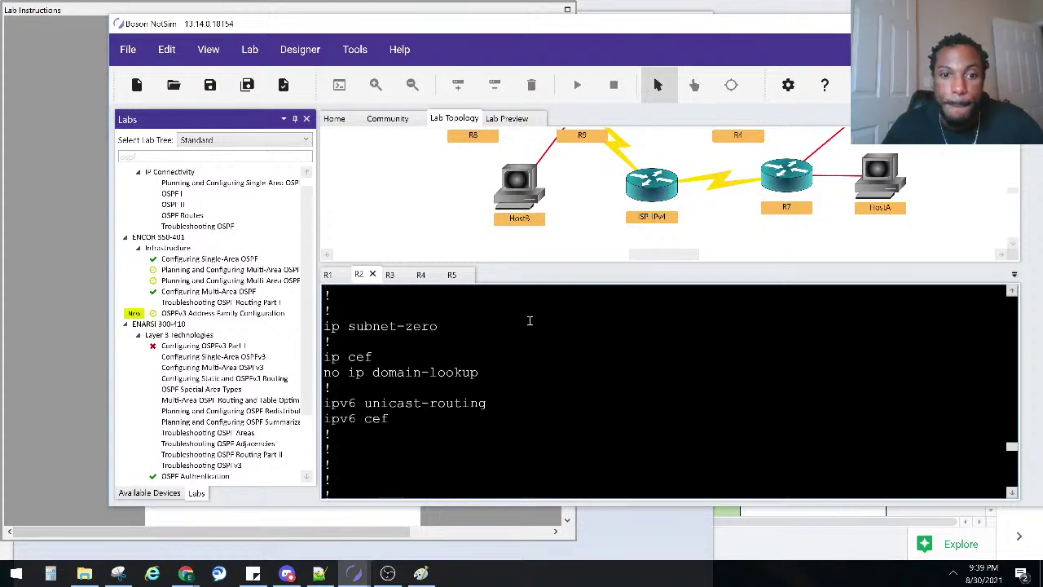
scroll(529, 321, "down", 1)
scroll(530, 320, "down", 7)
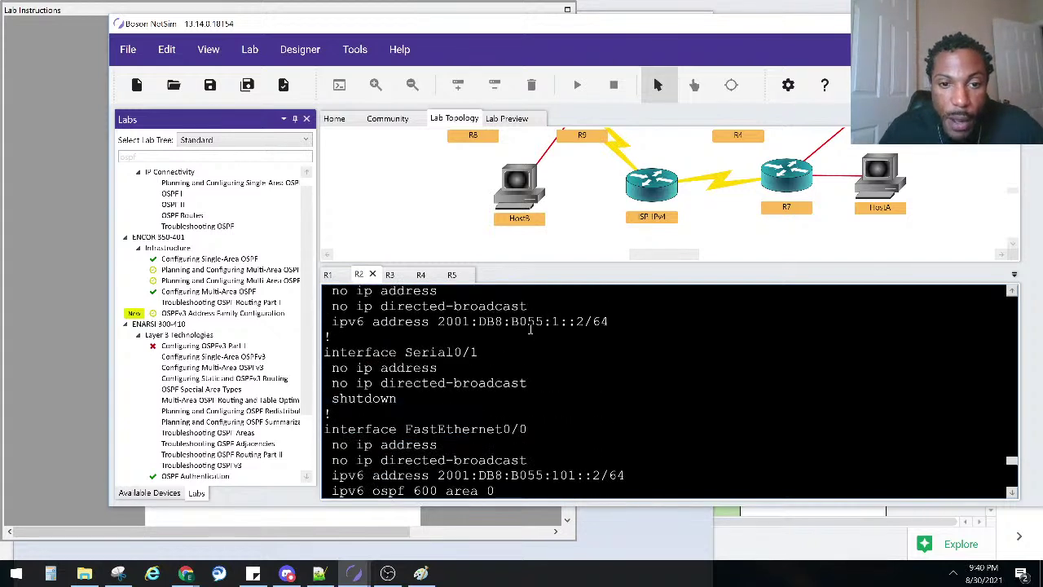
scroll(530, 328, "down", 3)
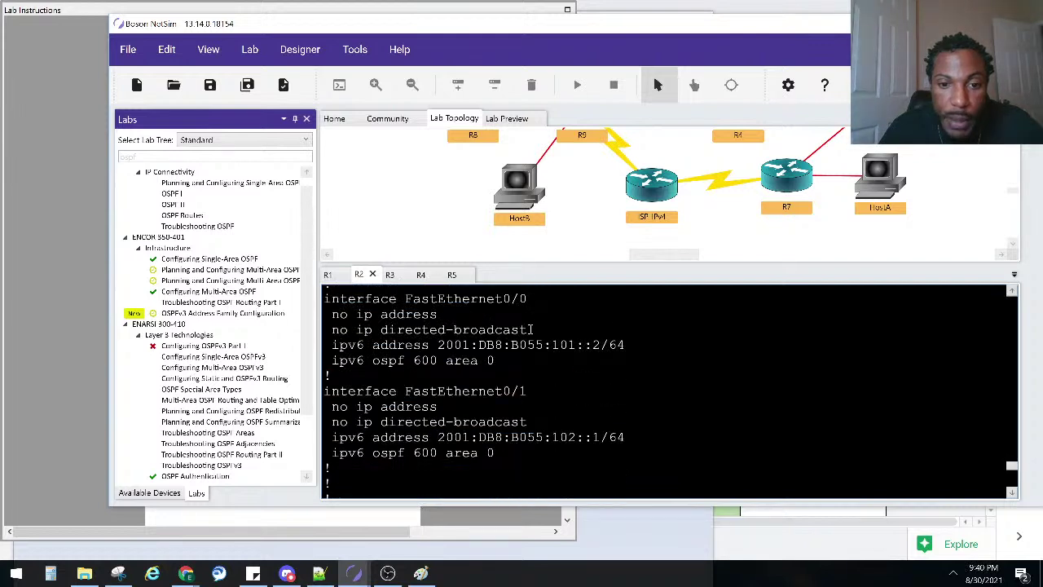
scroll(534, 330, "down", 10)
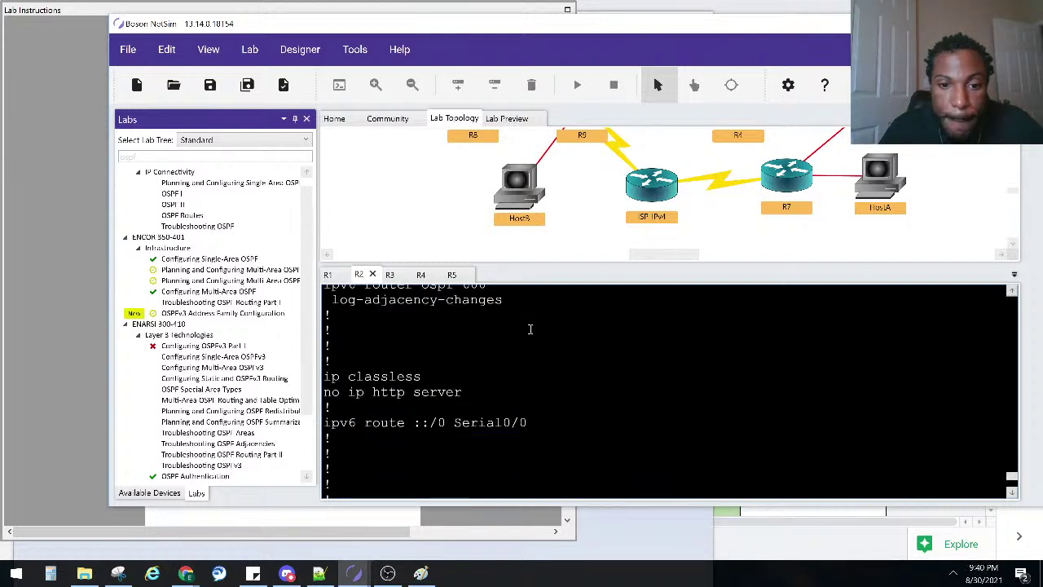
key("Return")
key("Return")
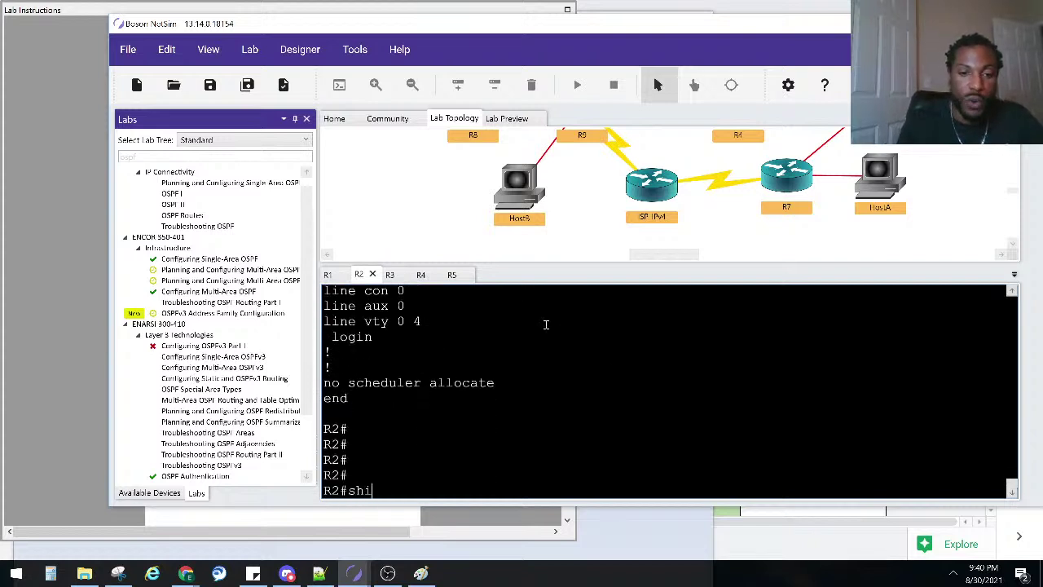
- Display R2's IPv6 OSPF process details with show ipv6 ospf and review the output
type("sho ip")
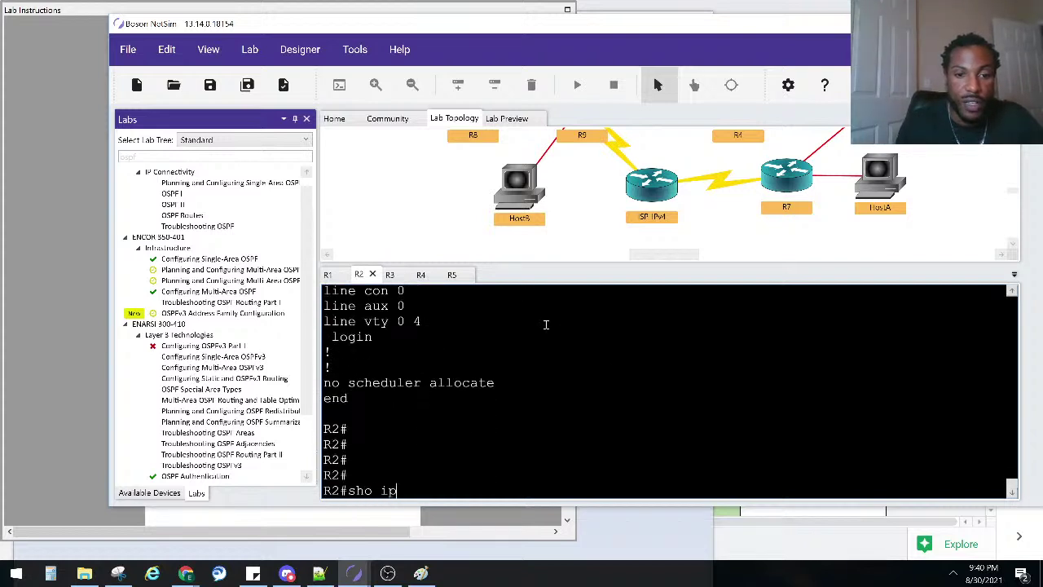
type(" os")
key("Tab")
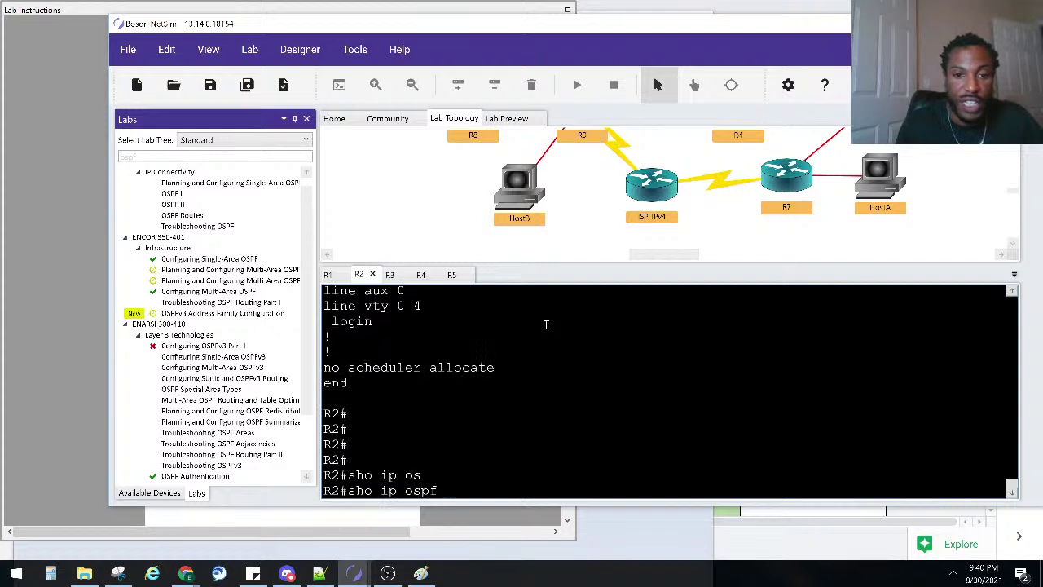
key("BackSpace")
key("BackSpace")
key("BackSpace")
key("BackSpace")
type("v")
key("Tab")
type("osp")
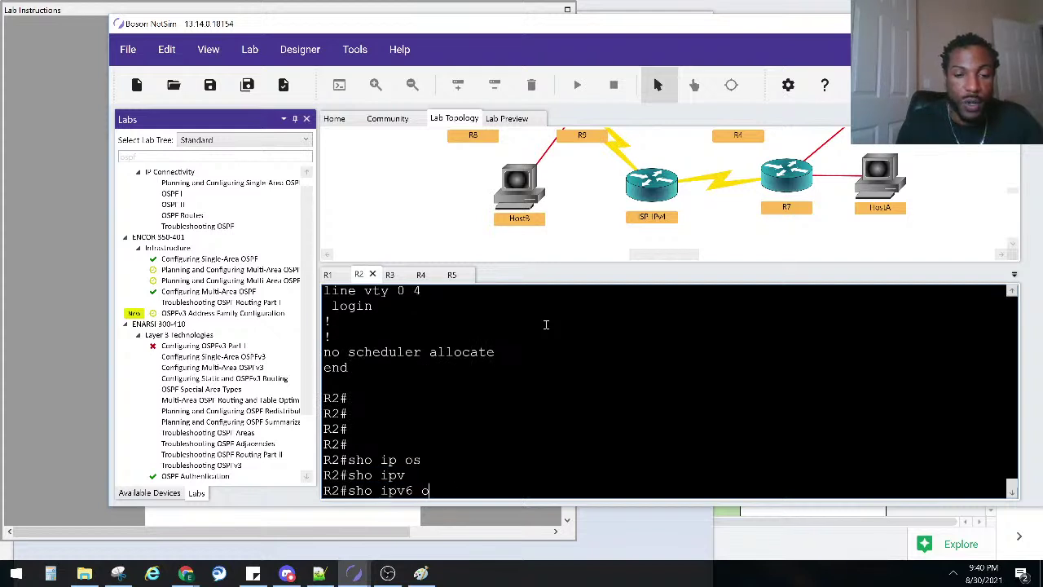
key("Return")
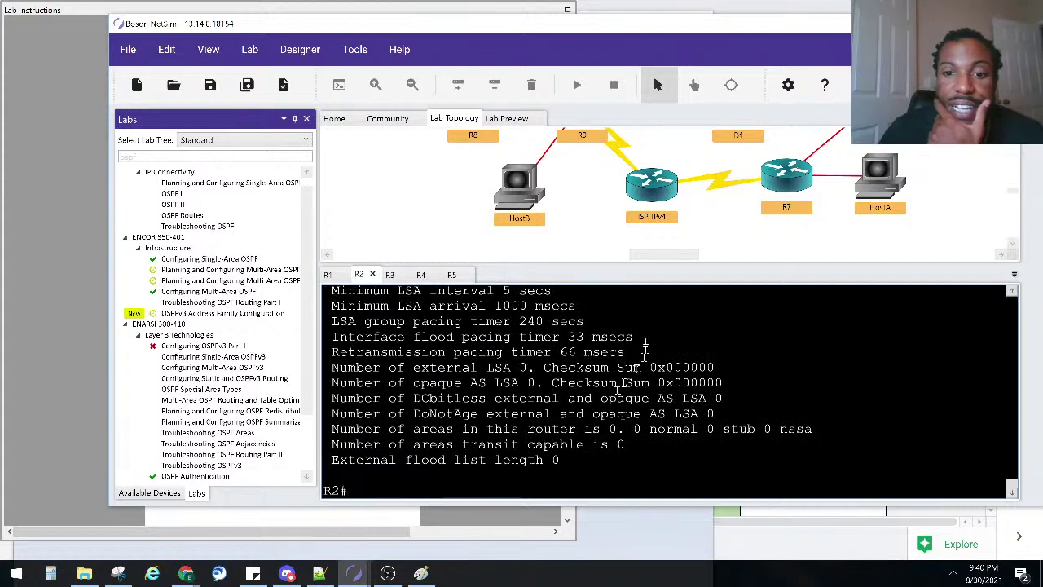
scroll(644, 351, "up", 1)
scroll(668, 391, "up", 4)
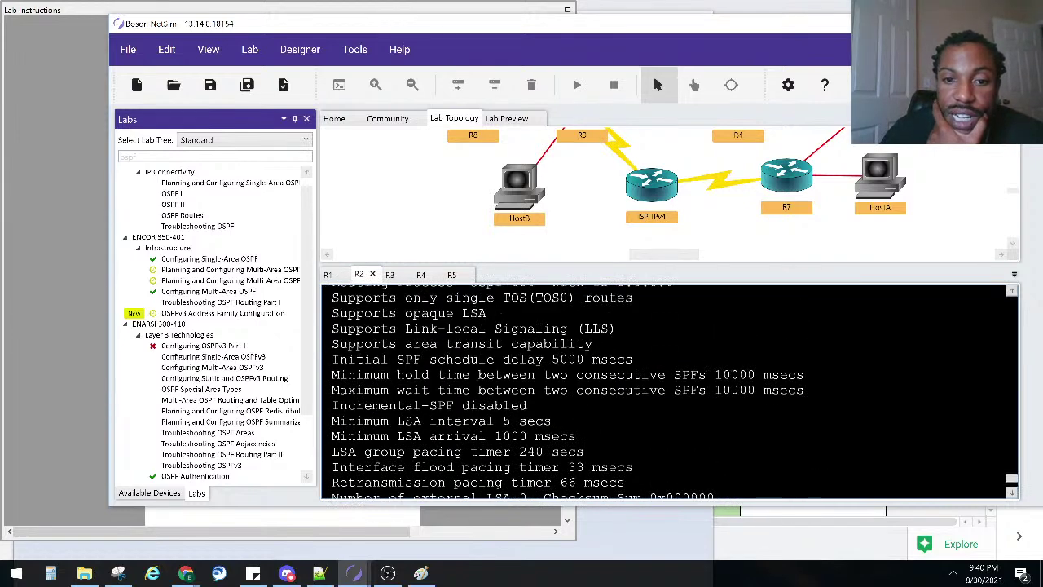
scroll(669, 391, "up", 1)
scroll(668, 391, "down", 5)
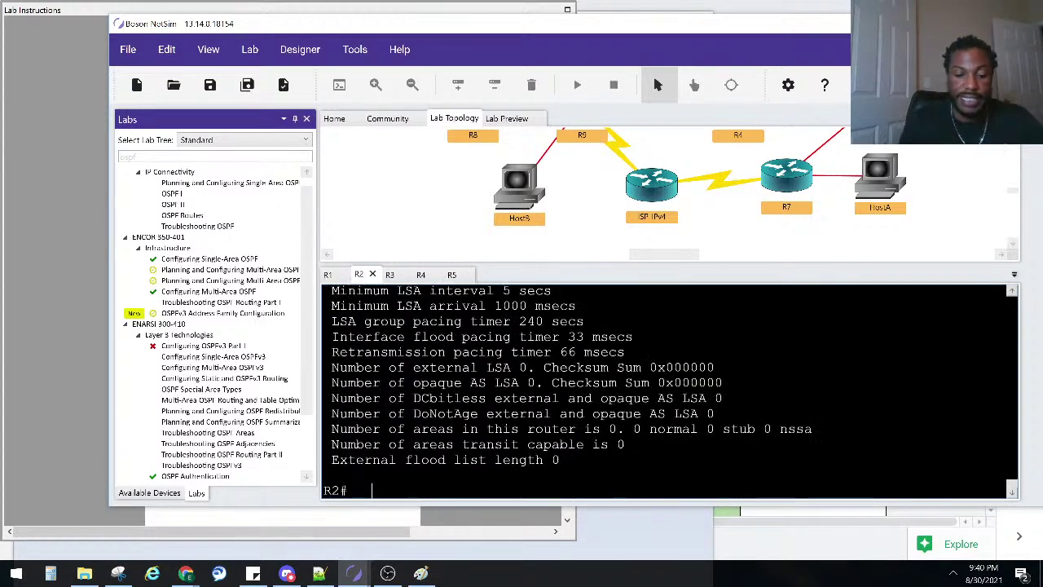
- Check the IPv6 OSPF status of R2's first FastEthernet port with sho ipv6 ospf interface fastEthernet 0/0
type("sho ip")
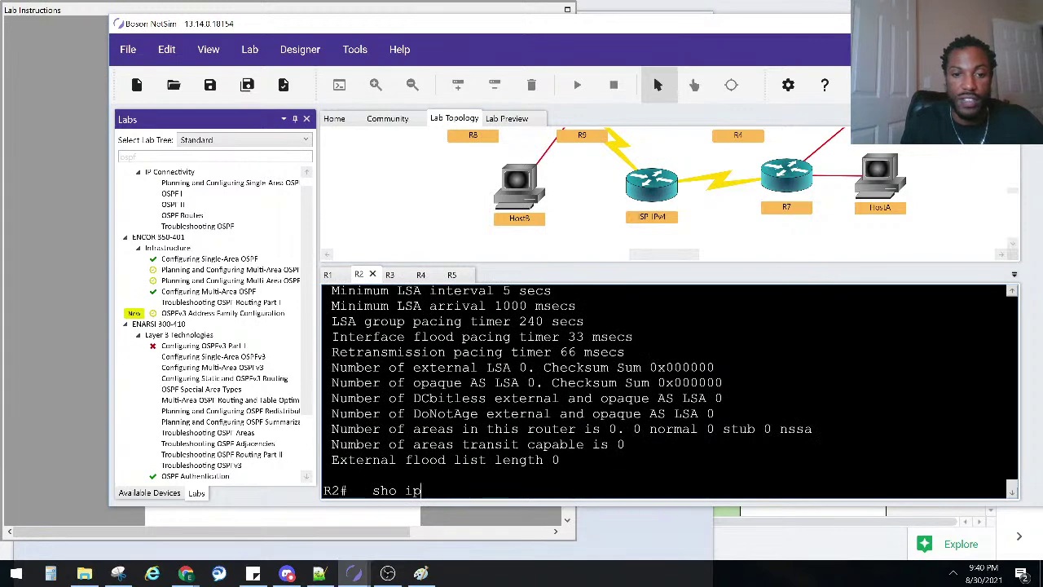
type("v")
key("Tab")
type("os")
key("Tab")
type("in")
key("Tab")
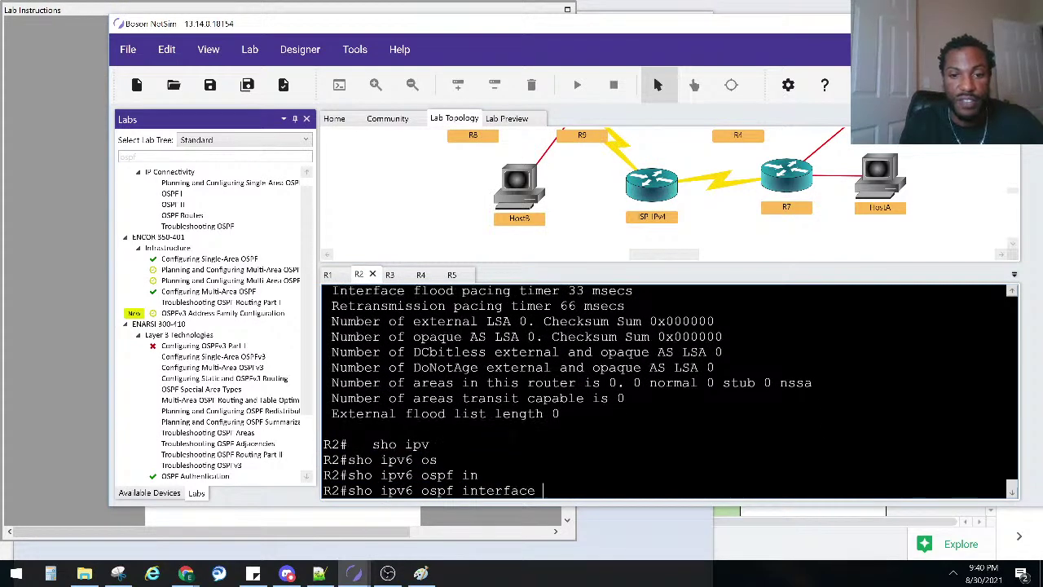
type("fa")
key("Tab")
type("0/0")
key("Return")
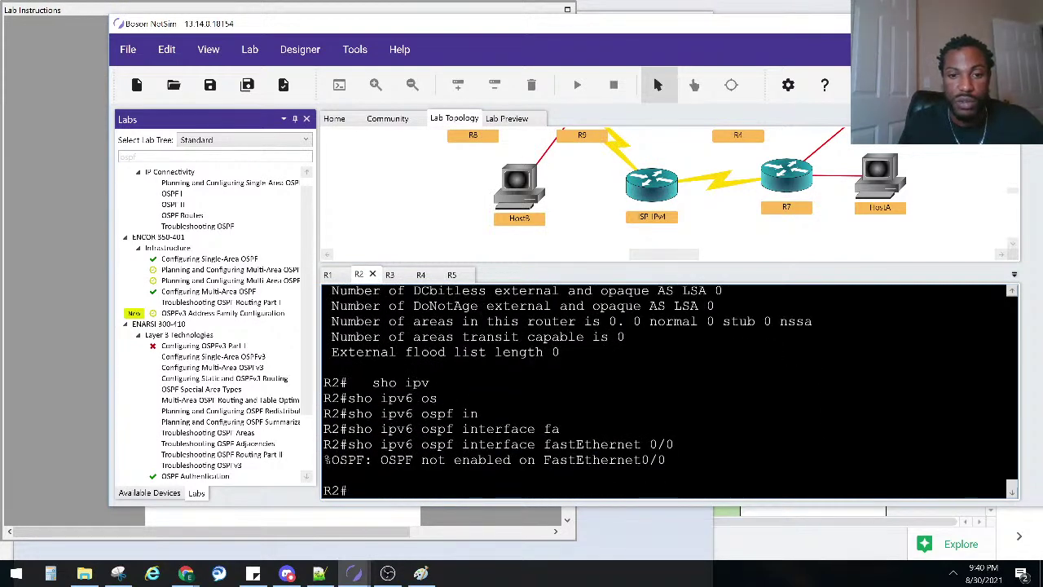
- Repeat the IPv6 OSPF interface check on R2 for fastEthernet 0/1
key("Up")
type("1")
key("Return")
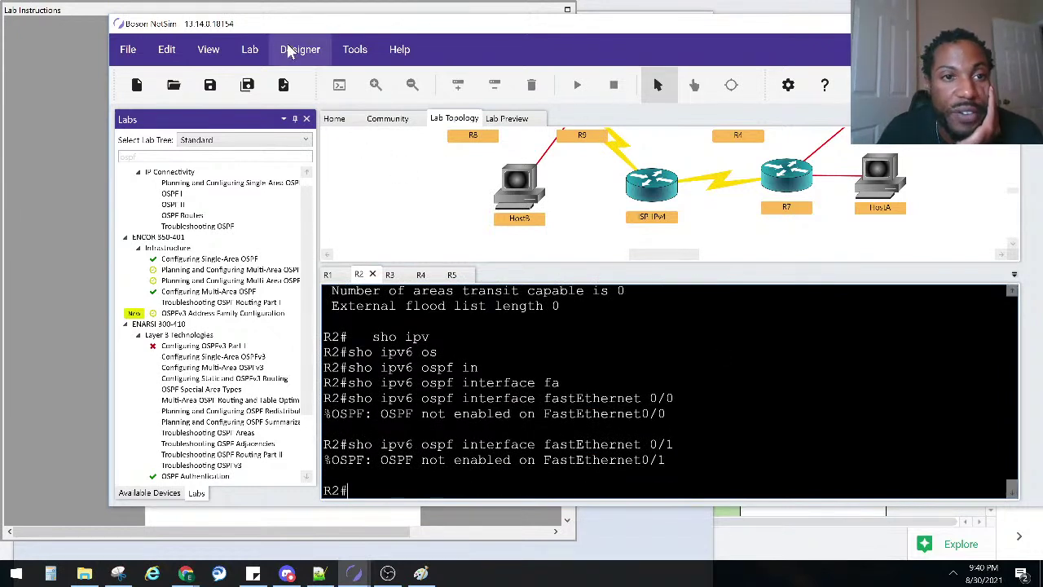
- Grade the Configuring OSPFv3 Part I lab and open its results for the individual devices
left_click(250, 50)
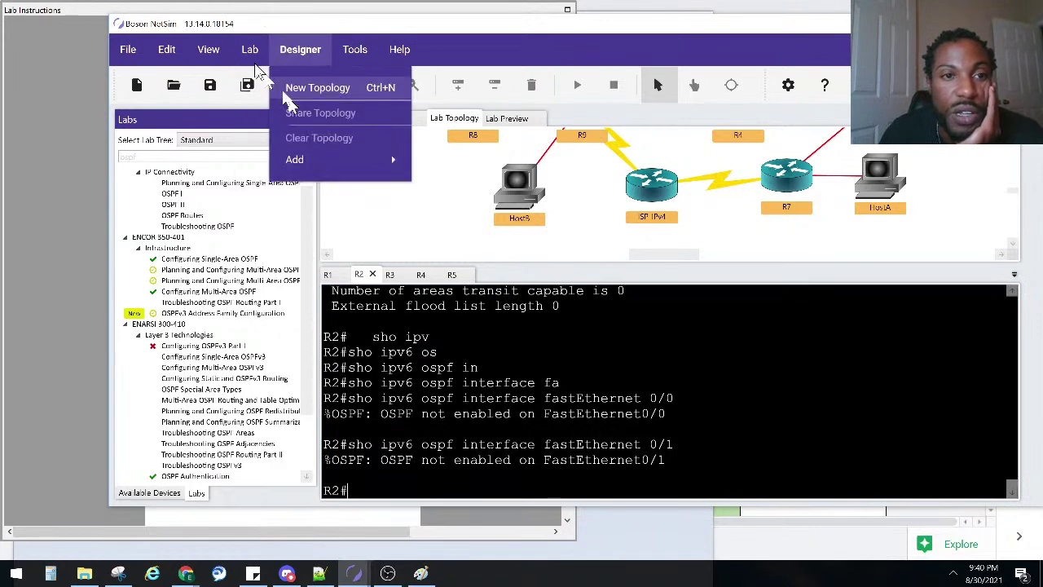
left_click(270, 108)
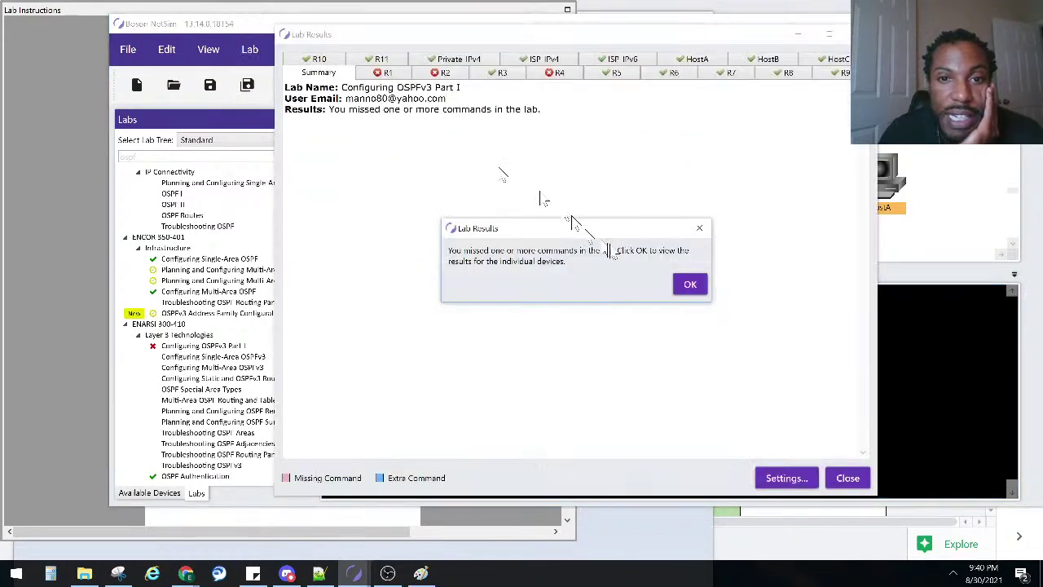
left_click(687, 283)
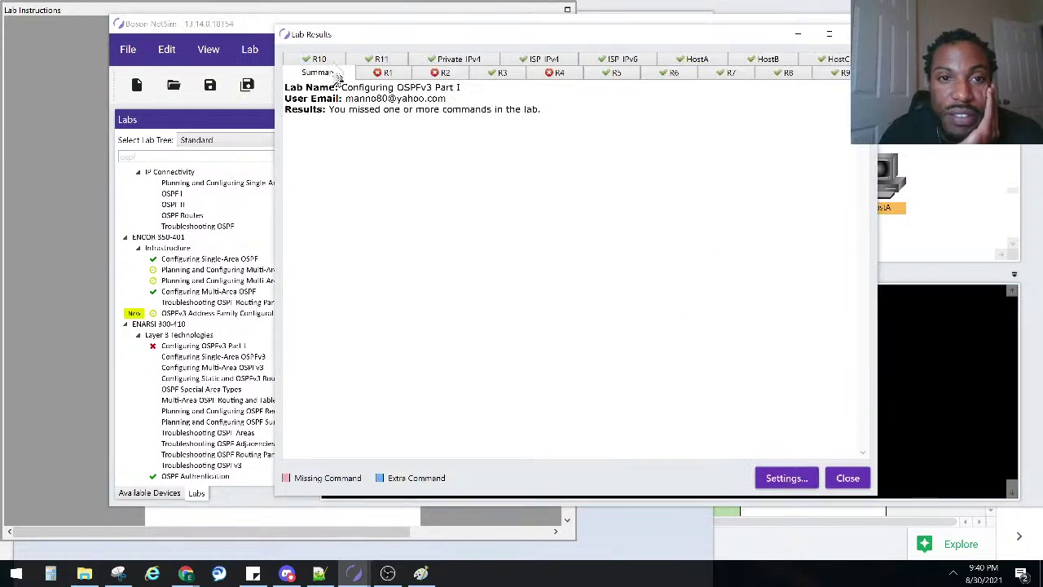
- Review the missing commands in the lab results for R1, R2 and R4, and close the results
left_click(383, 73)
scroll(430, 254, "down", 5)
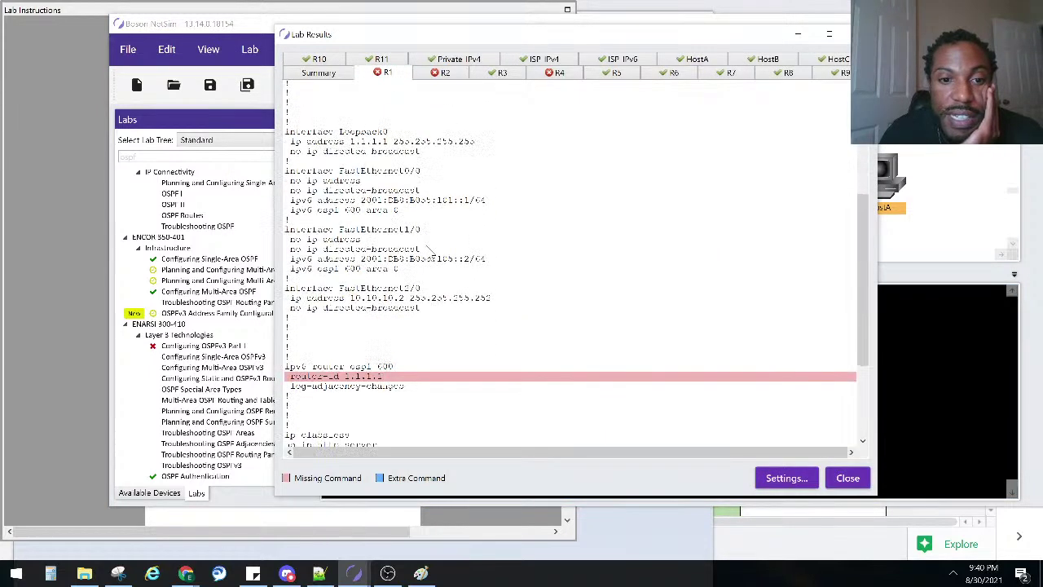
left_click(440, 75)
scroll(459, 193, "down", 8)
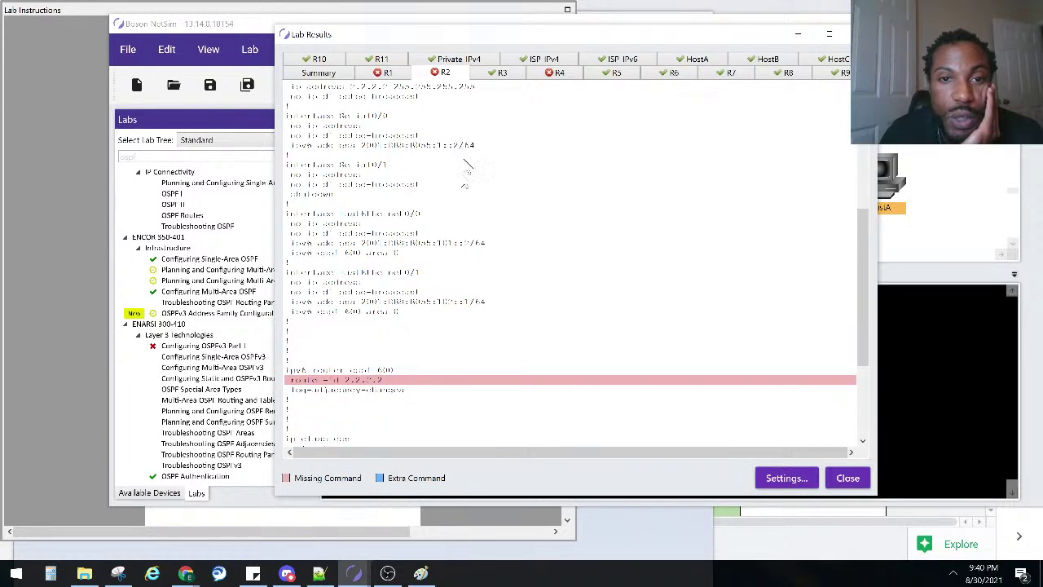
left_click(554, 77)
scroll(530, 182, "down", 8)
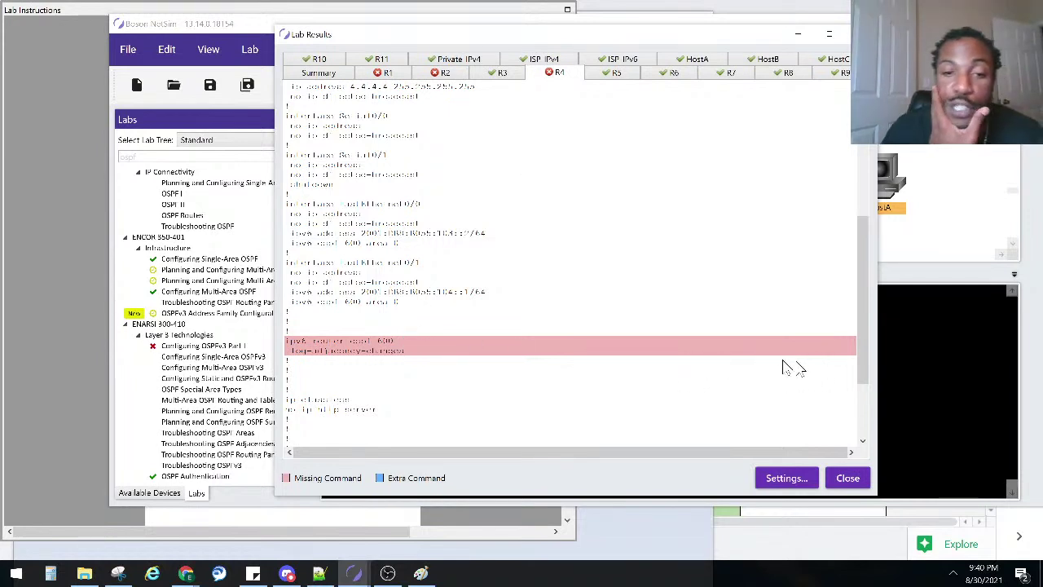
left_click(845, 479)
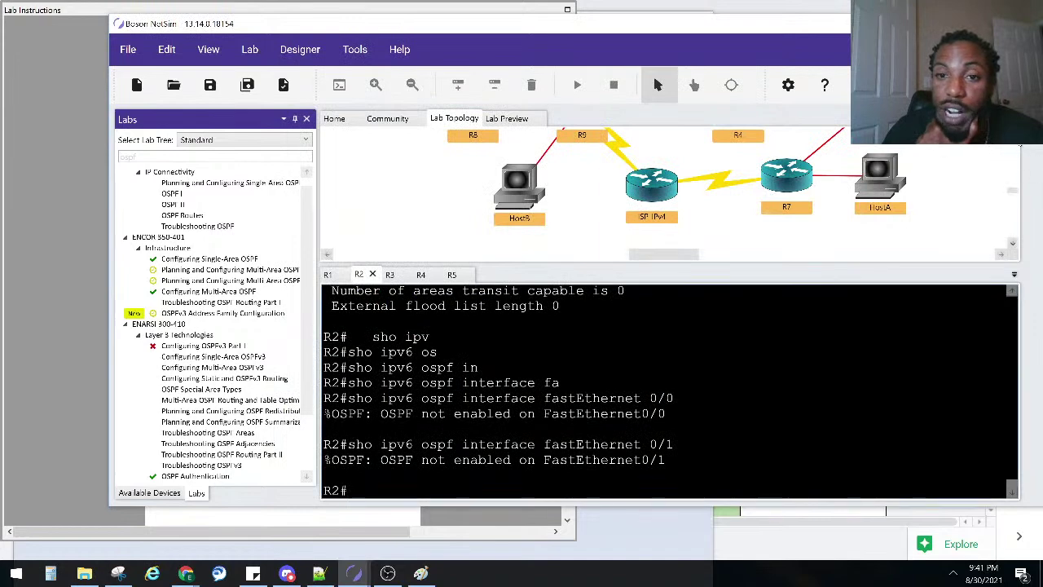
- Open R4's console and find the earlier ipv6 router ospf 600 line in its command history
scroll(676, 187, "up", 3)
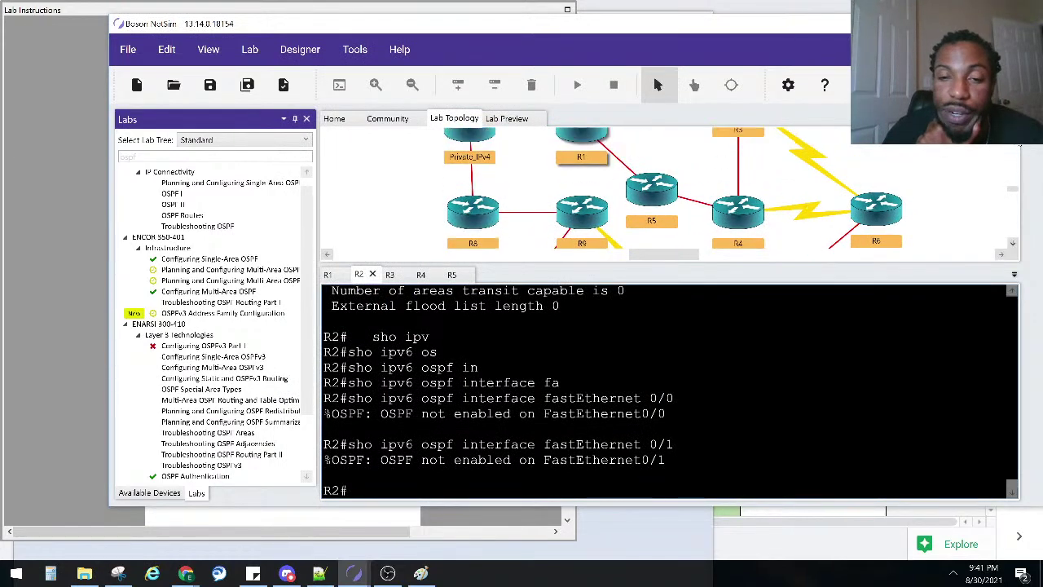
double_click(729, 236)
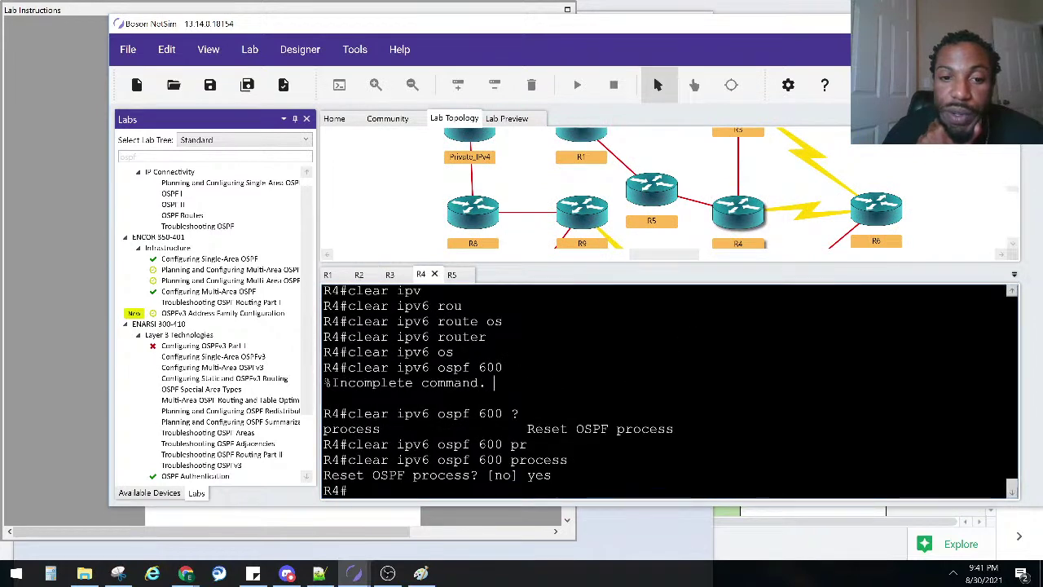
scroll(494, 382, "up", 2)
scroll(494, 481, "up", 2)
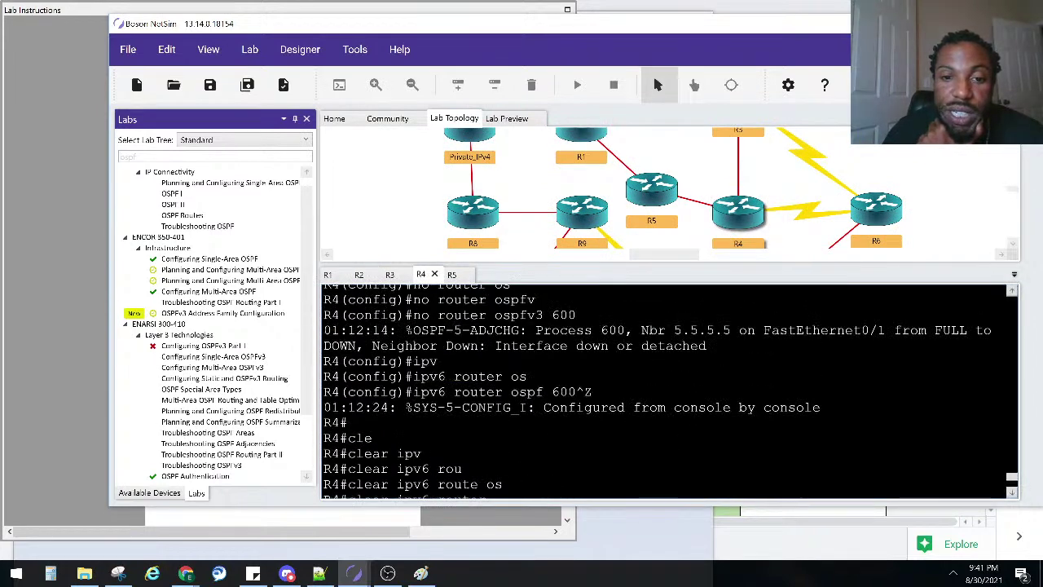
scroll(555, 383, "down", 1)
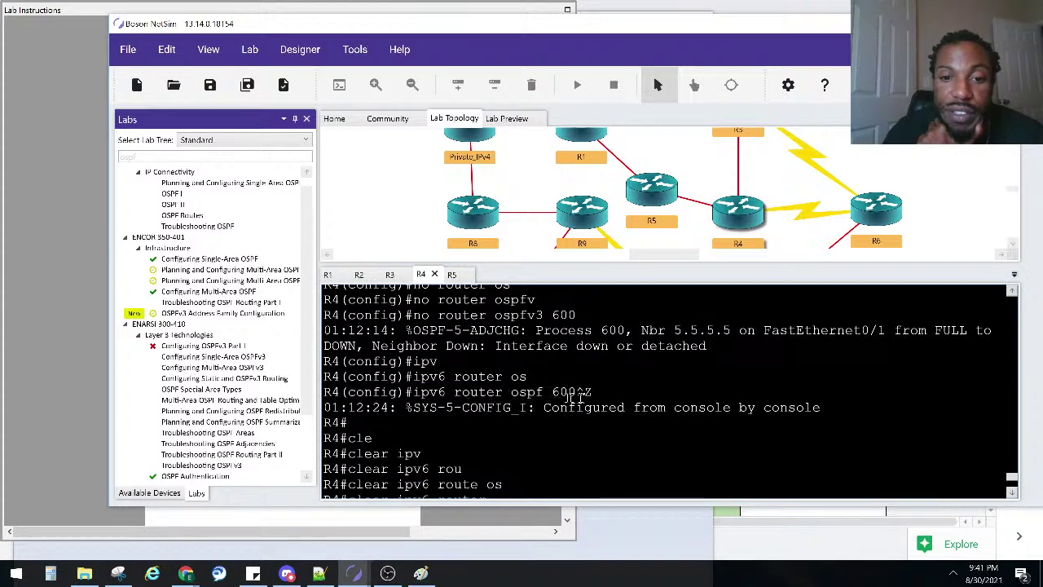
left_click_drag(576, 393, 422, 395)
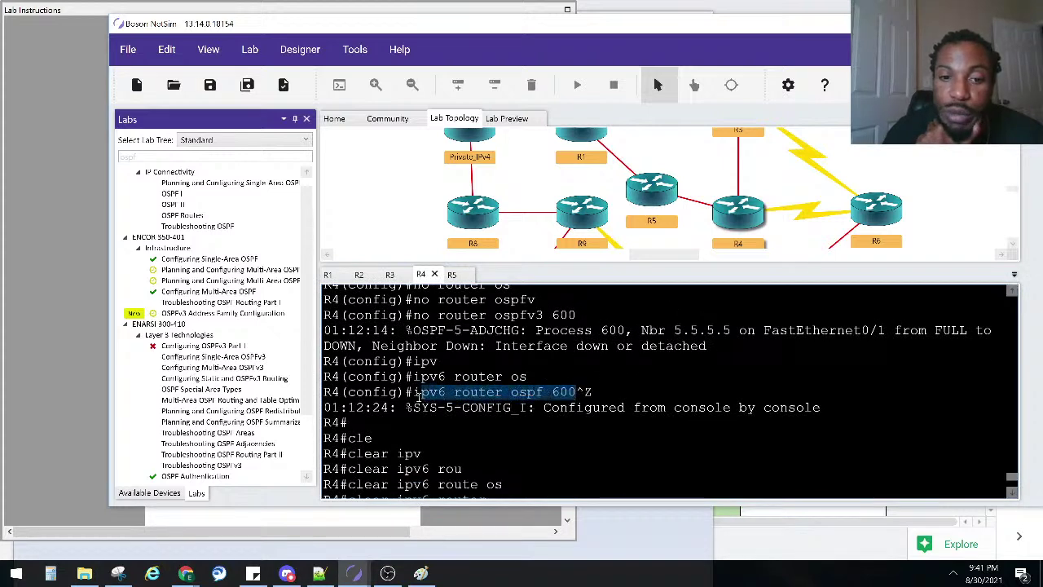
- Enter global configuration mode on R4 with configure terminal
key("Return")
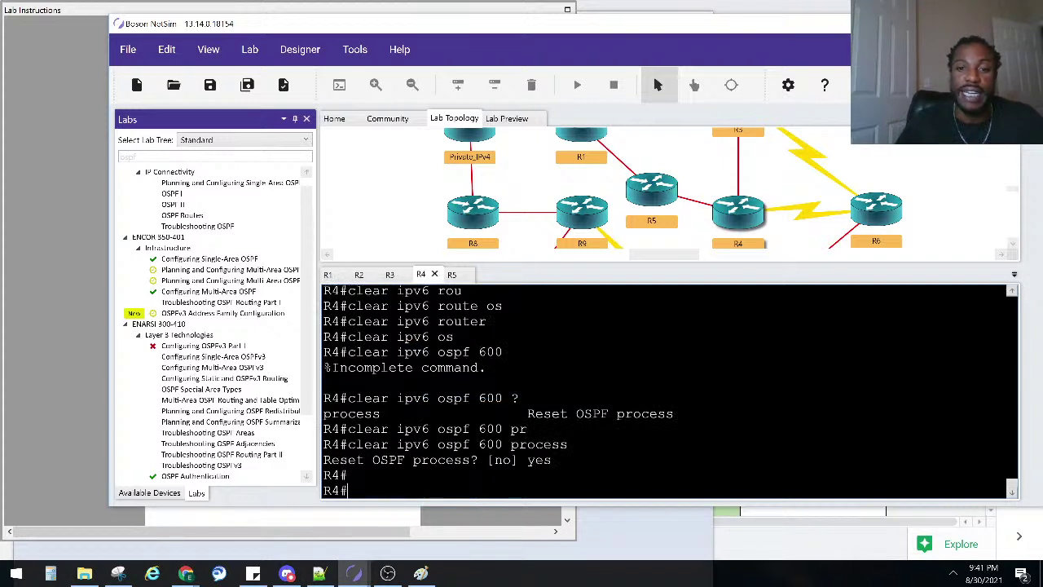
type("conf")
key("Tab")
type("t")
key("Tab")
key("Return")
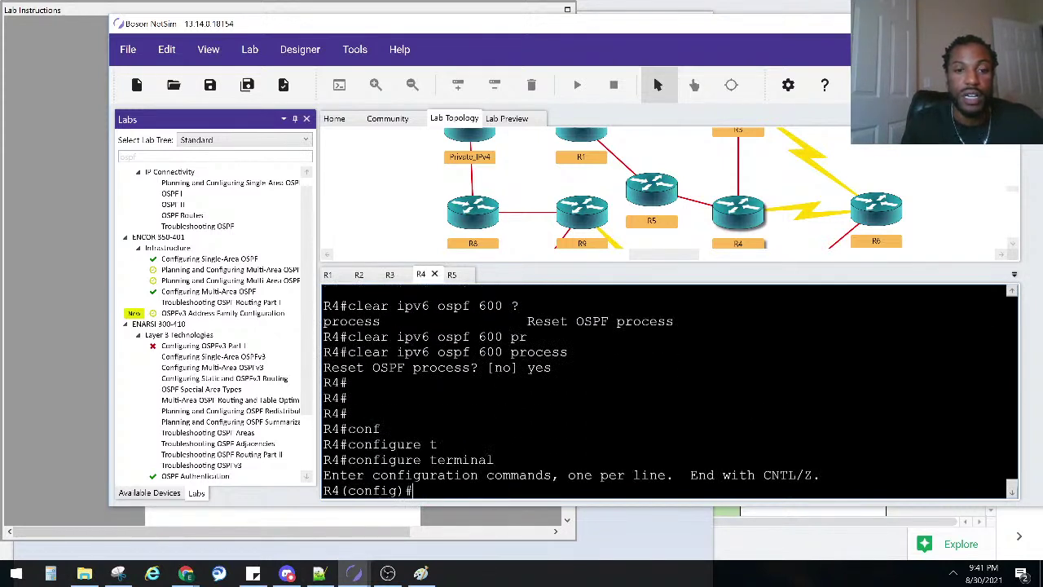
- Create the OSPFv3 process on R4 with ipv6 router ospf 600 and return to privileged mode
type("ipv")
key("Tab")
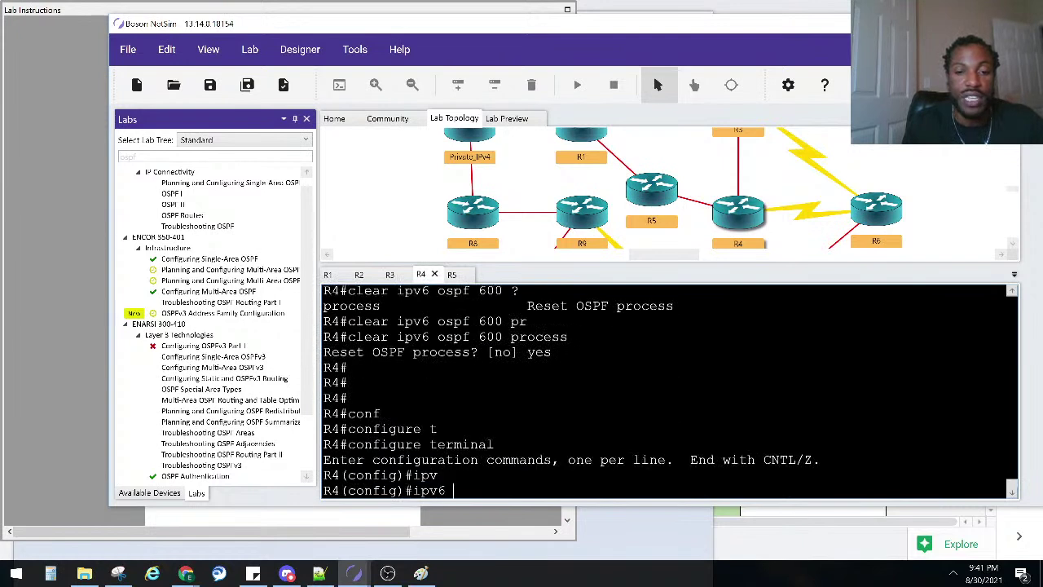
type("rou")
key("Tab")
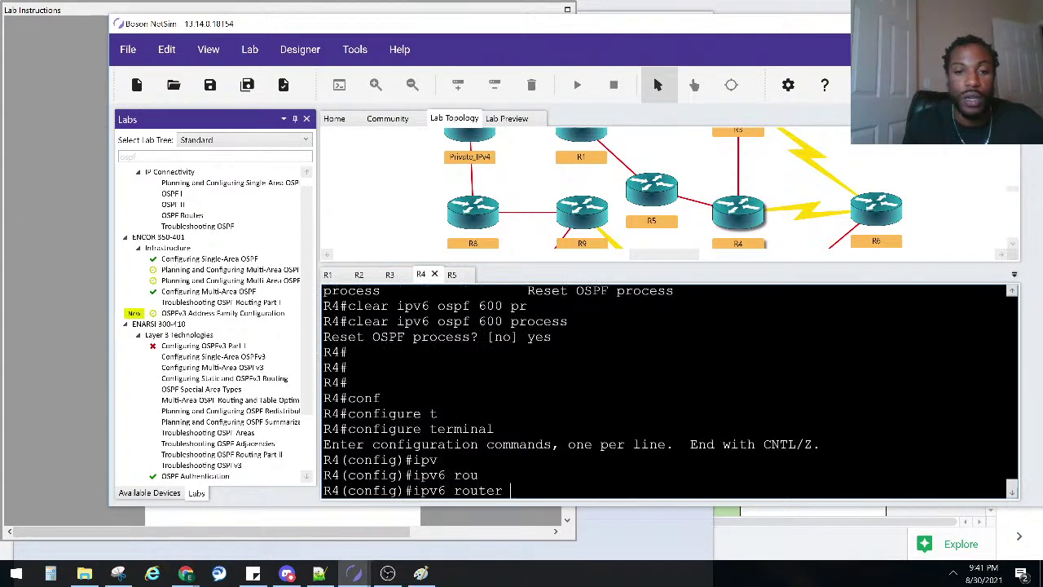
type("os")
key("Tab")
type("600")
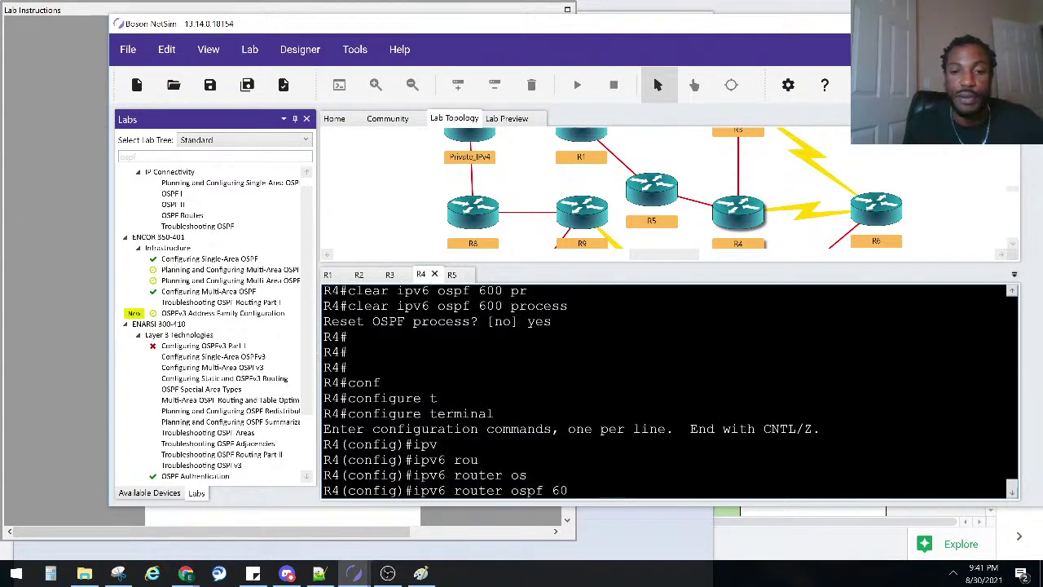
key("Return")
key("ctrl+z")
key("Return")
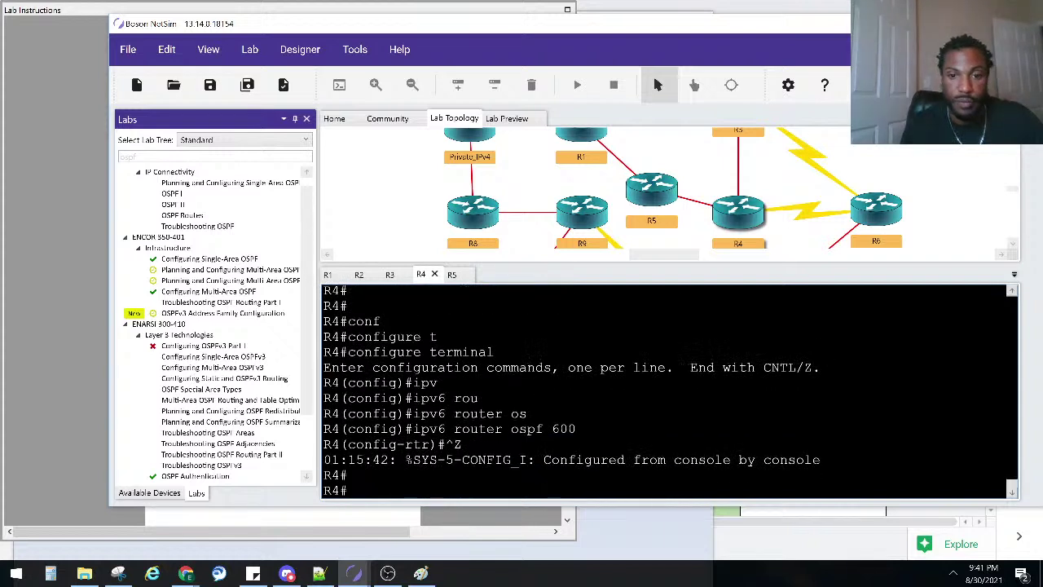
- Try to reset R4's OSPF process with clear ipv6 ospf 600
type("shoi")
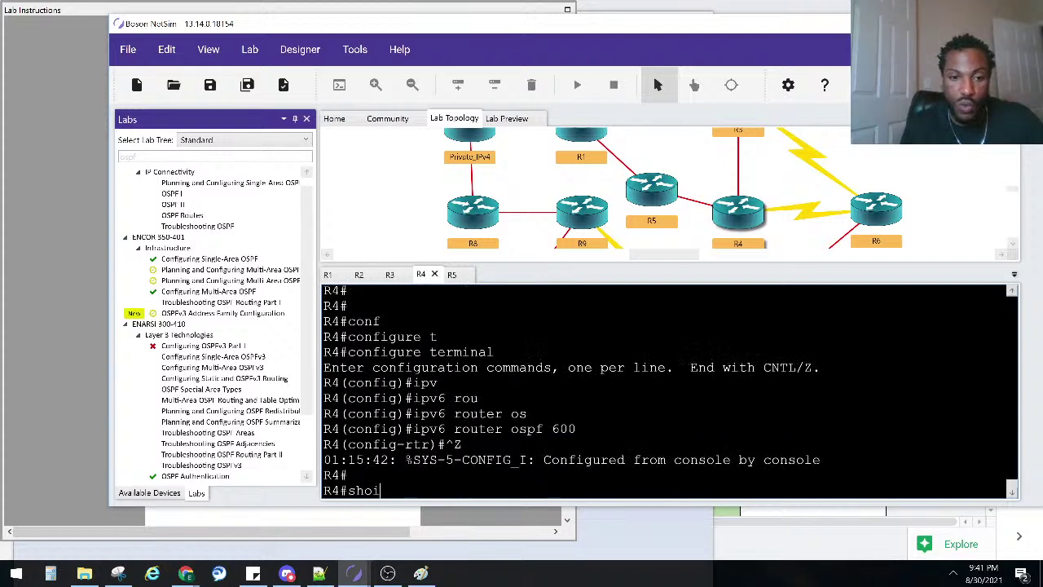
key("BackSpace")
key("BackSpace")
key("BackSpace")
type("cle")
key("Tab")
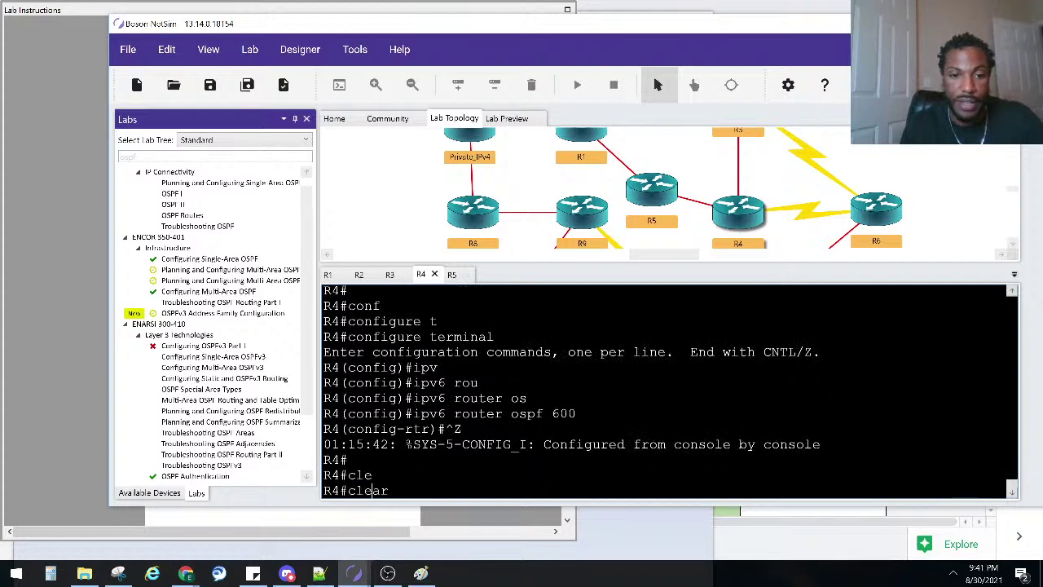
type("ipv")
key("Tab")
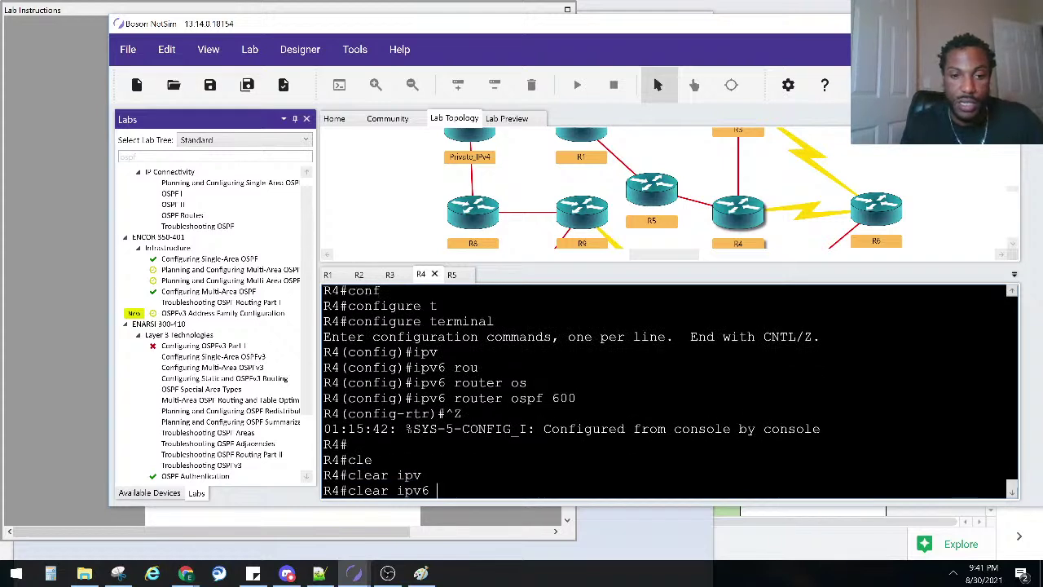
type("os")
key("Tab")
type("600")
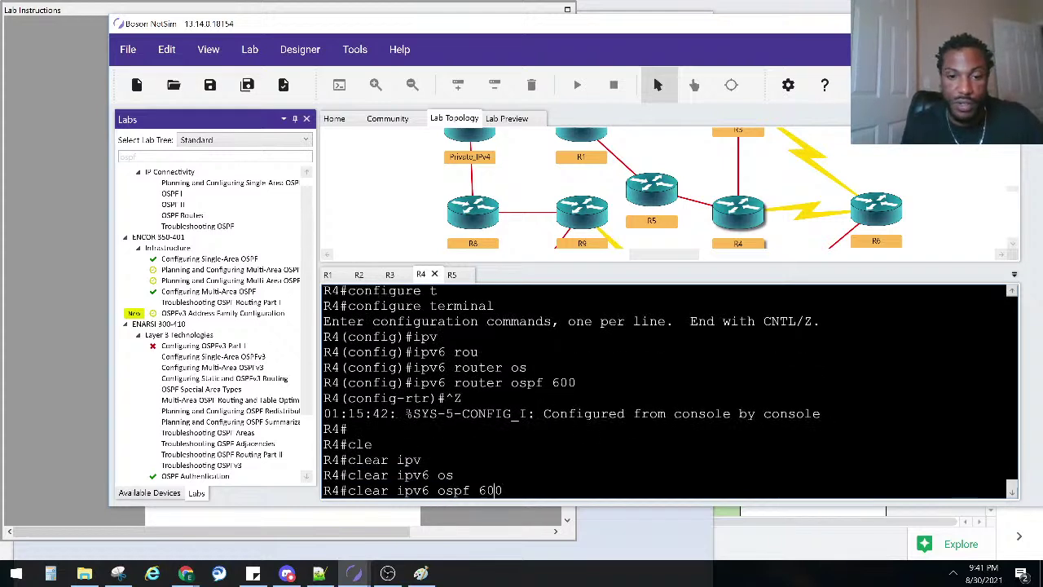
key("Return")
- Reset IPv6 OSPF on R4 with clear ipv6 ospf process, answering yes to the reset
key("Up")
key("BackSpace")
key("BackSpace")
key("BackSpace")
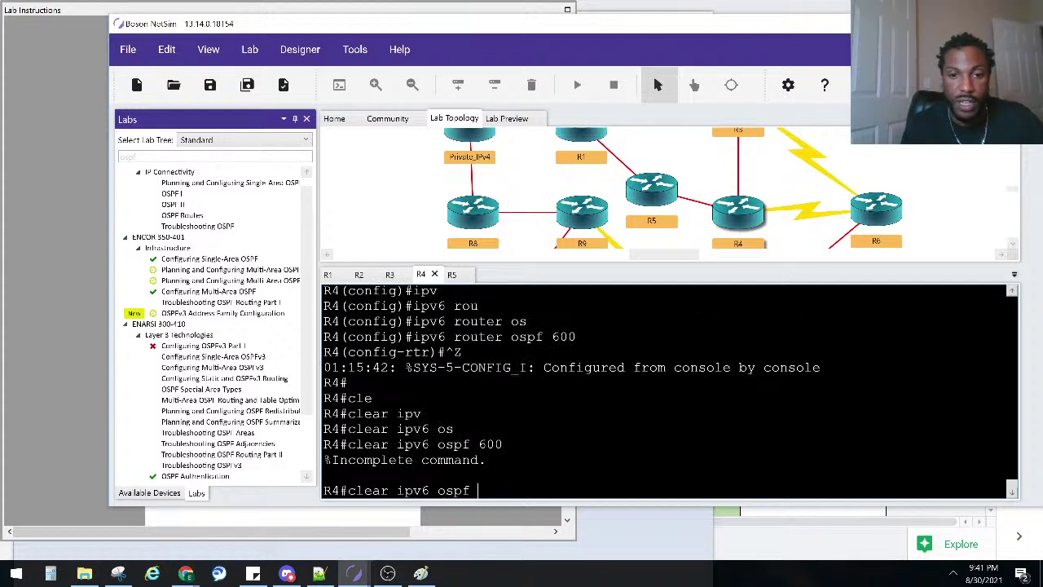
type("pr")
key("Tab")
key("Return")
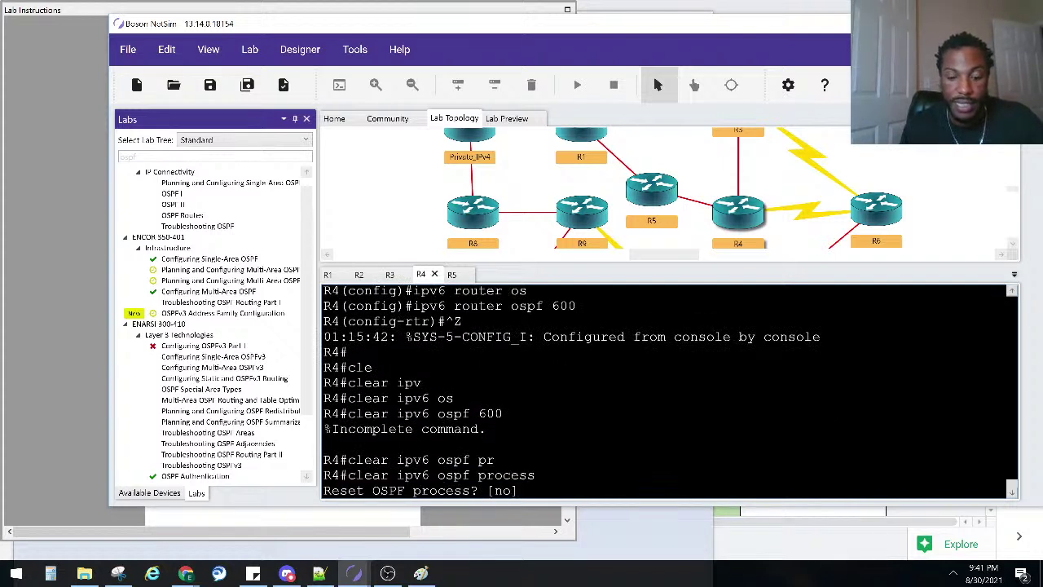
type("yes")
key("Return")
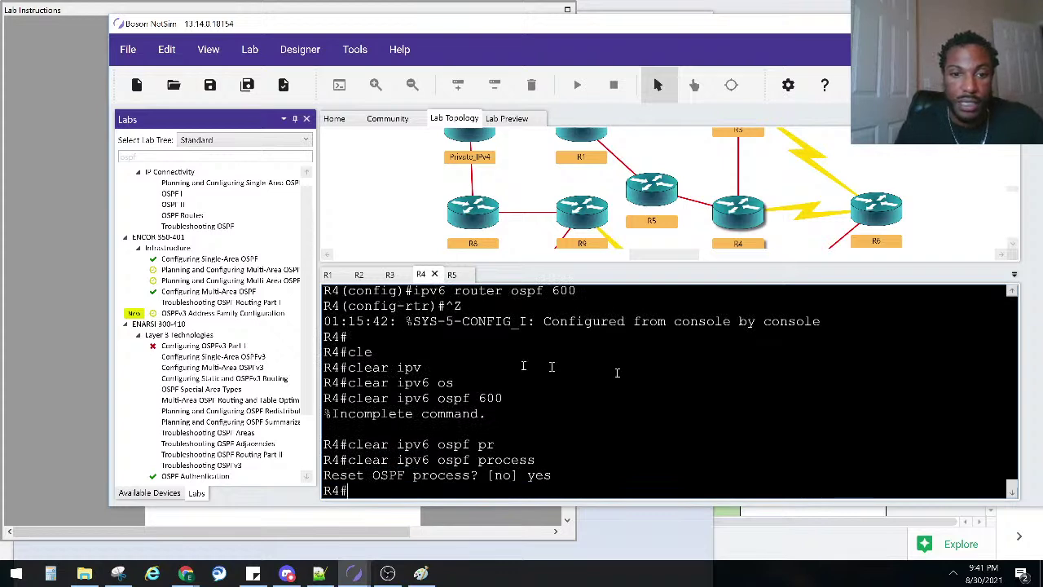
- Look back over R4's recent commands and check the router ID in R1's IPv6 OSPF output
scroll(465, 386, "up", 1)
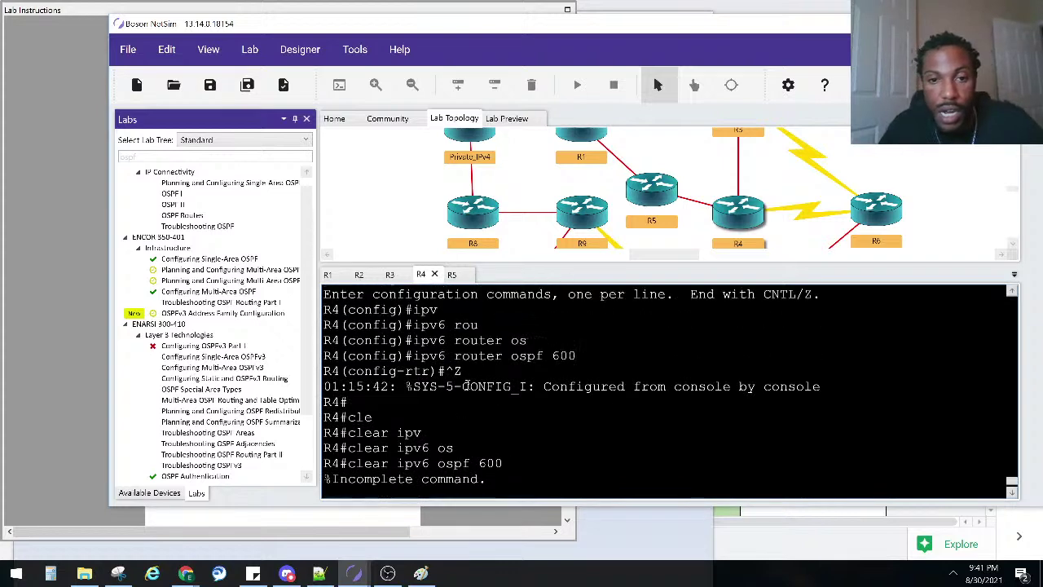
scroll(465, 386, "down", 4)
scroll(465, 386, "up", 1)
left_click(329, 276)
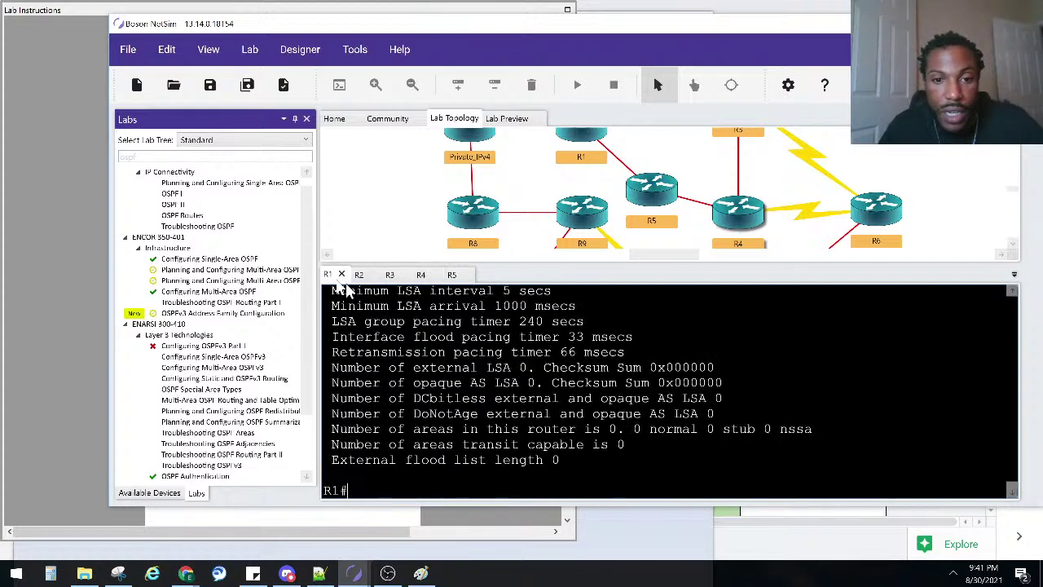
scroll(460, 386, "up", 5)
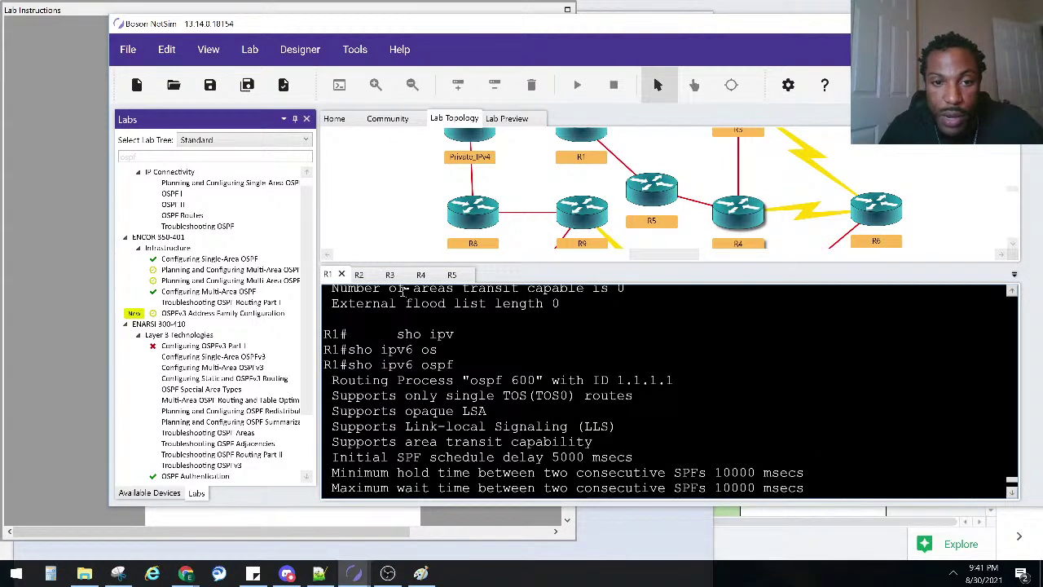
- Display R2's IPv6 OSPF details again with sho ipv6 ospf and examine the process's router ID
left_click(360, 276)
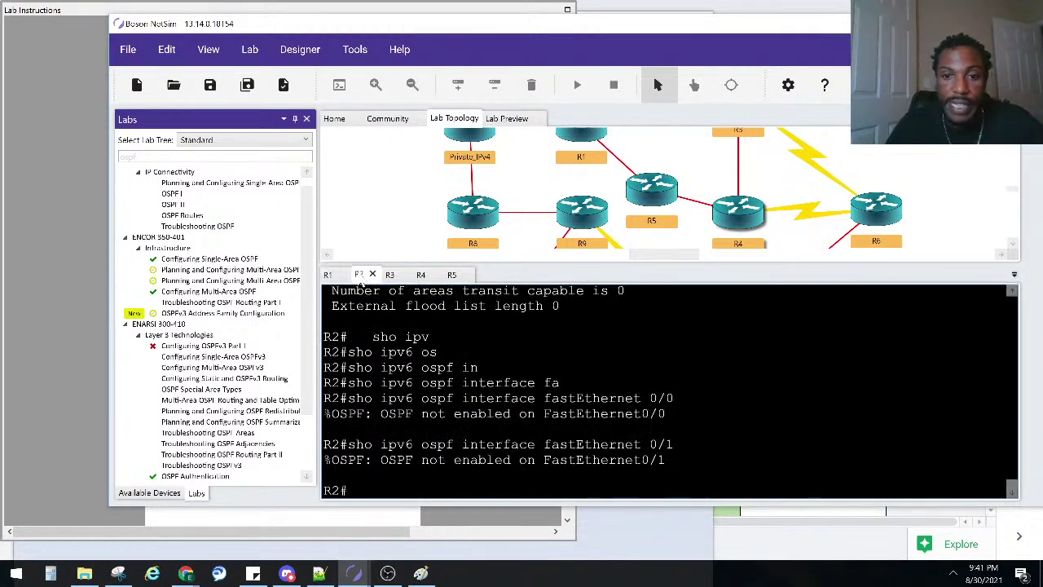
key("Return")
key("Return")
type("sho ")
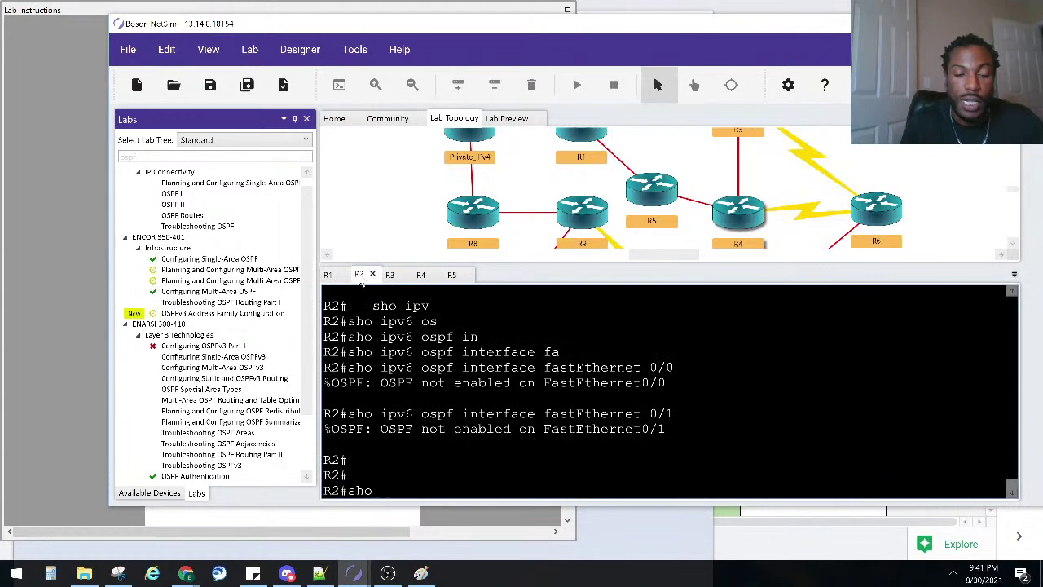
type("ipv")
key("Tab")
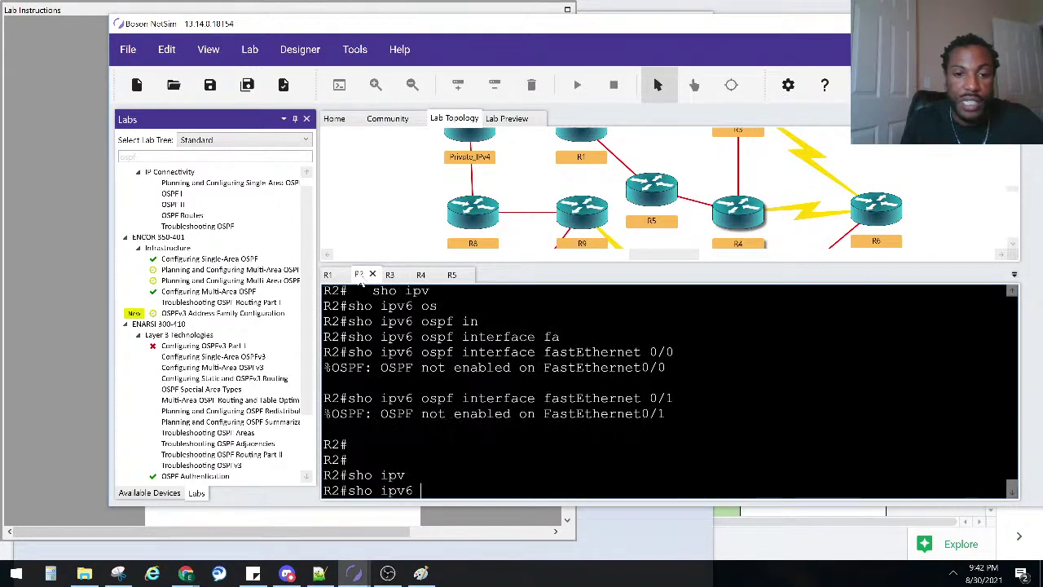
type("os")
key("Tab")
key("Return")
scroll(452, 282, "up", 4)
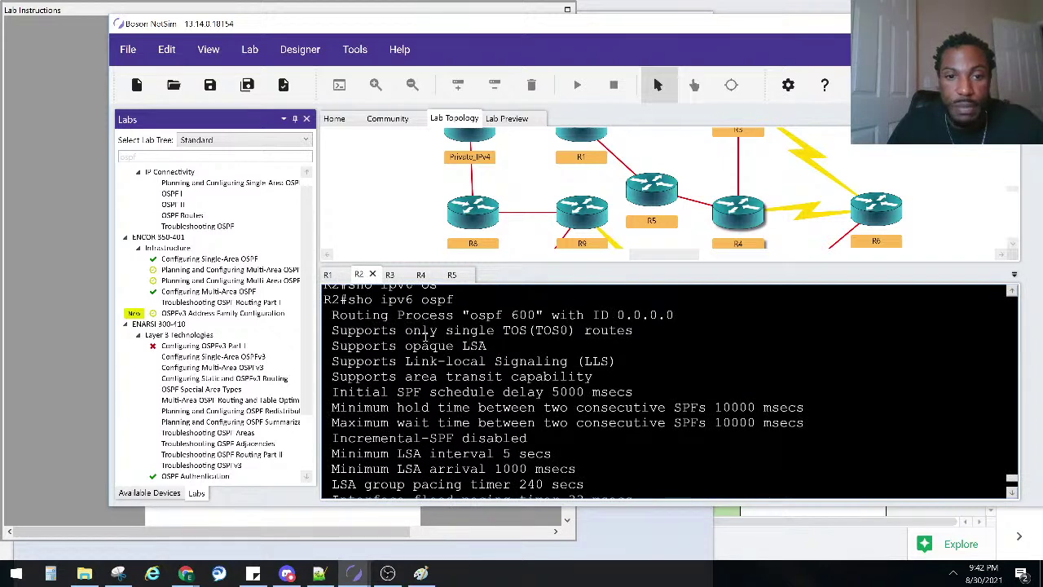
scroll(671, 391, "up", 1)
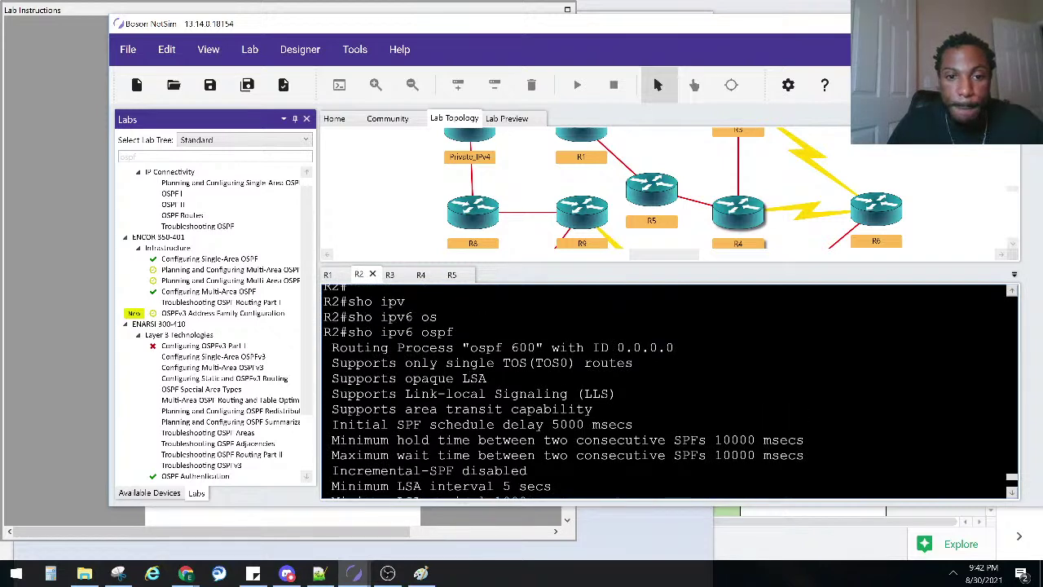
scroll(671, 391, "up", 13)
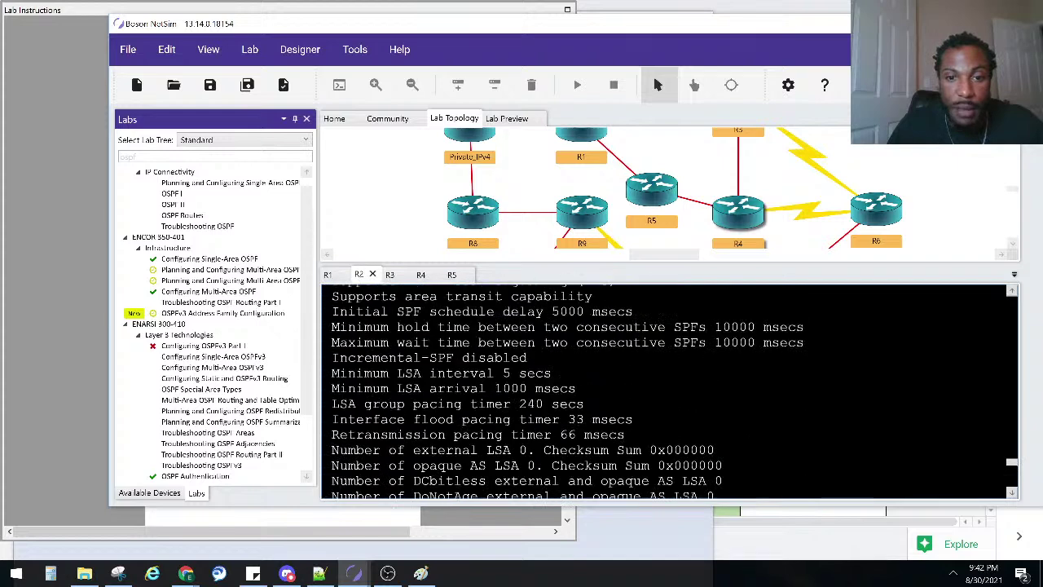
scroll(671, 391, "down", 10)
scroll(671, 391, "down", 3)
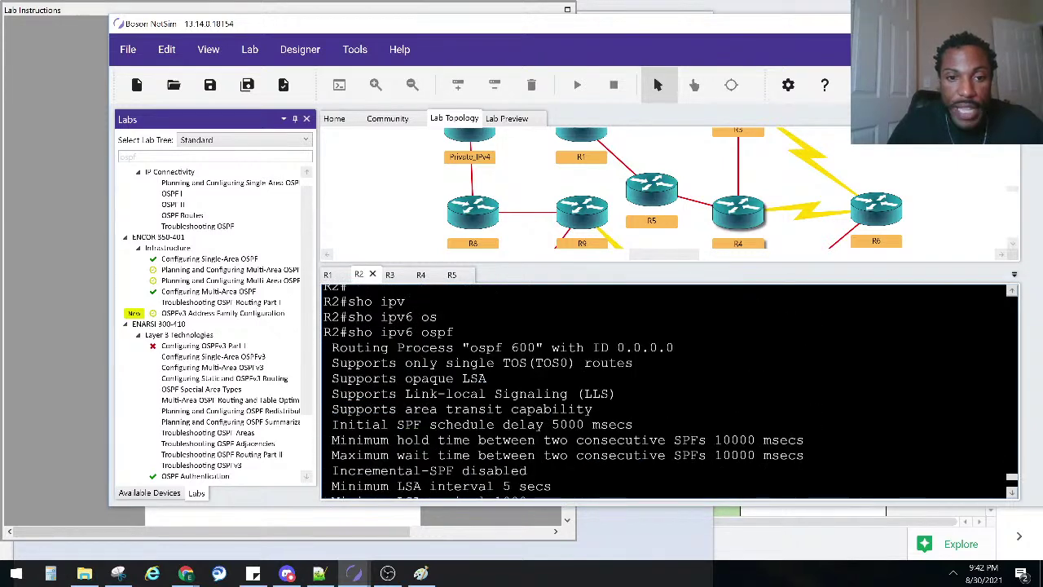
- Enter global configuration mode on R2 with configure terminal
scroll(483, 303, "down", 5)
type("conf")
key("Tab")
type("t")
key("Tab")
key("Return")
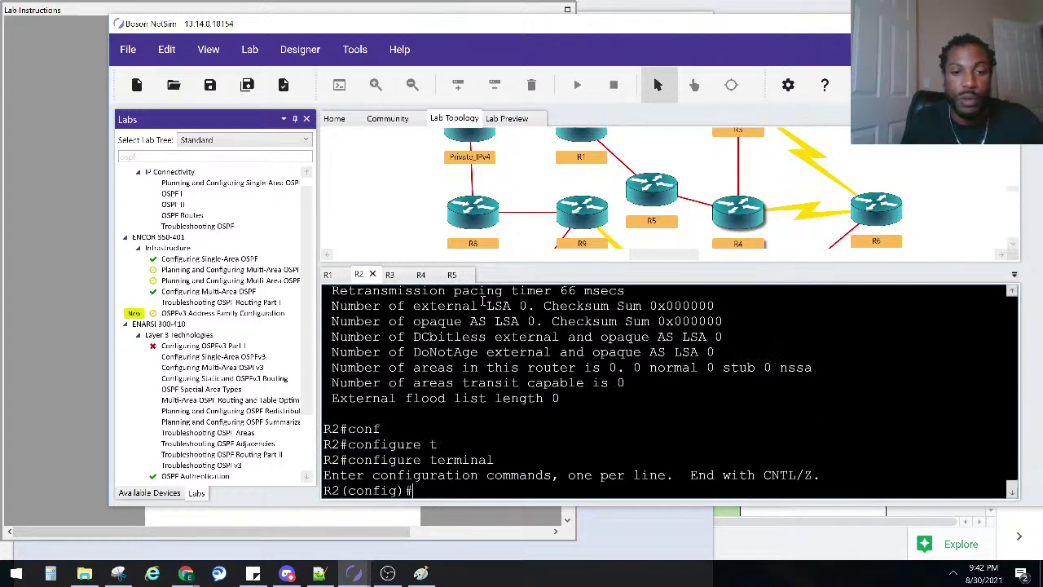
- Try to open OSPFv3 process 600 on R2 with ipv6 ospf 600
type("rou")
key("Tab")
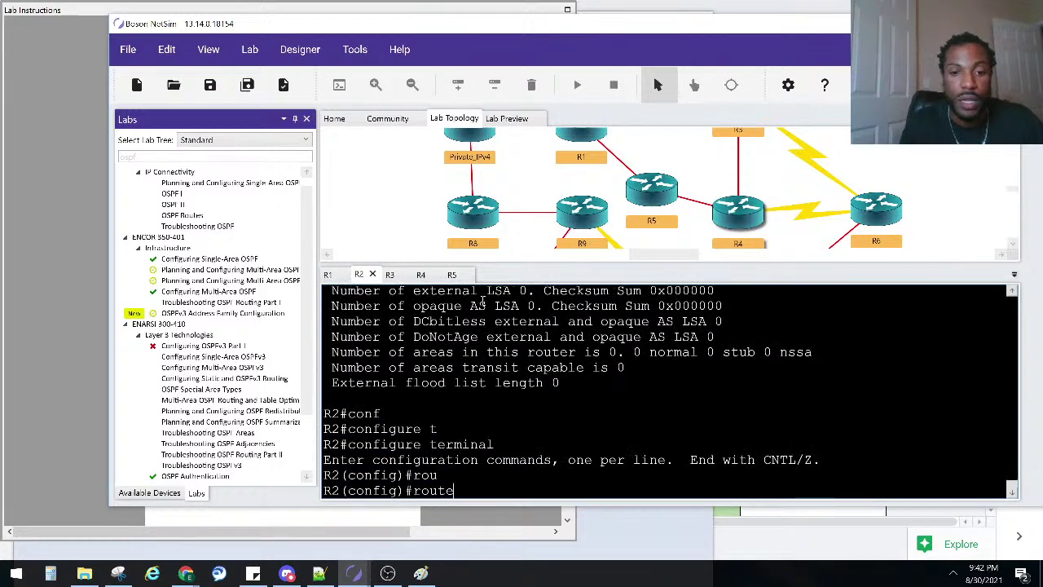
key("BackSpace")
key("BackSpace")
key("BackSpace")
key("BackSpace")
type("ipv")
key("Tab")
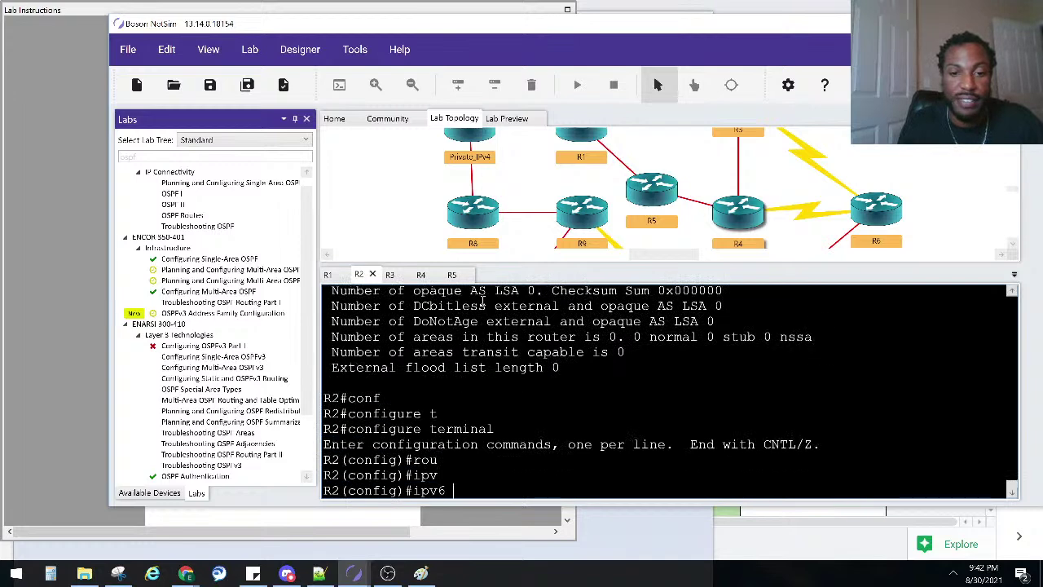
type("os")
key("Tab")
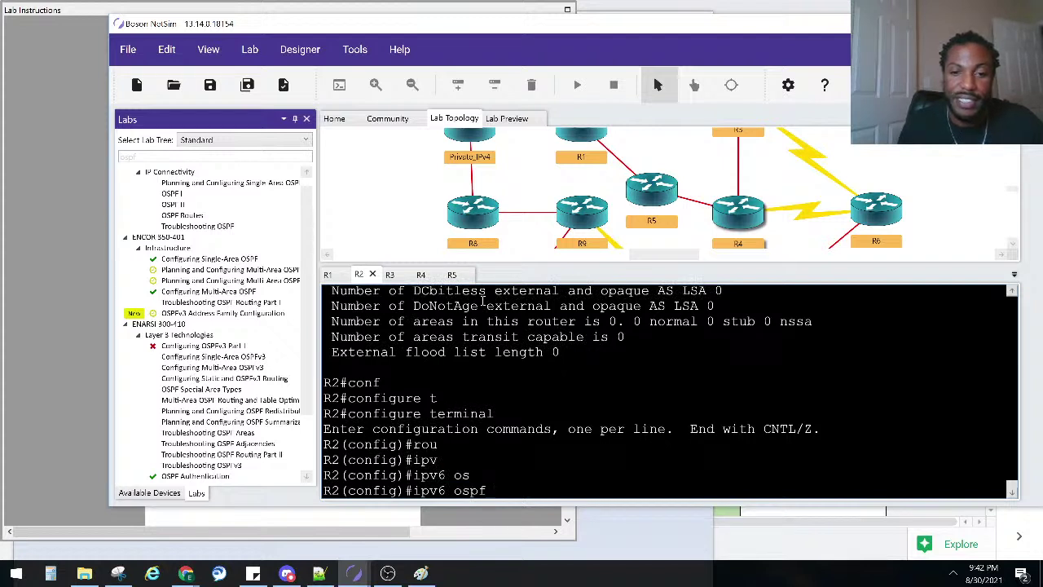
type("600")
key("Return")
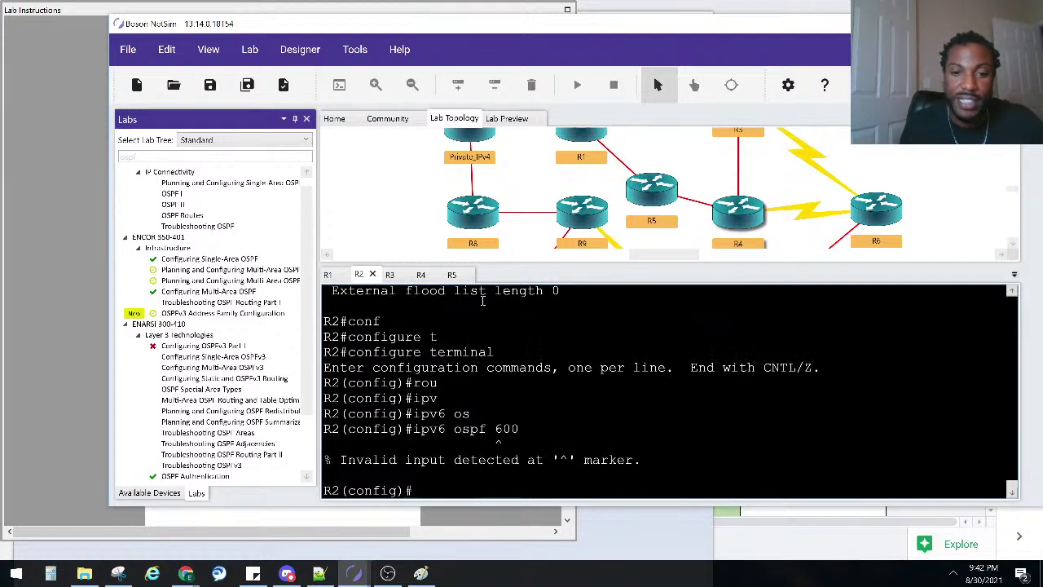
- Enter router configuration for OSPFv3 process 600 on R2 with ipv6 router ospf 600
key("Up")
key("BackSpace")
key("BackSpace")
key("BackSpace")
key("BackSpace")
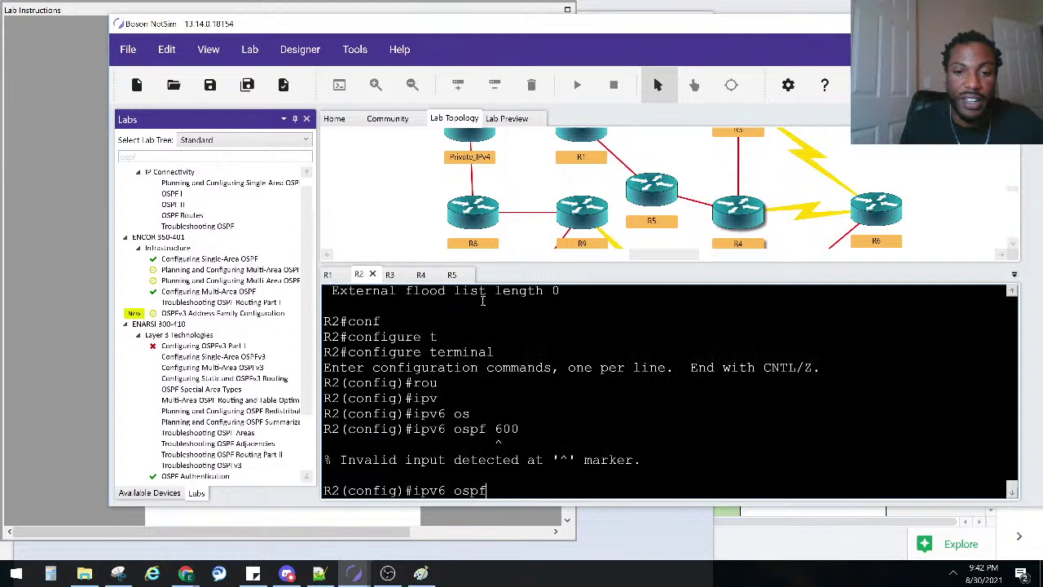
key("BackSpace")
key("BackSpace")
key("BackSpace")
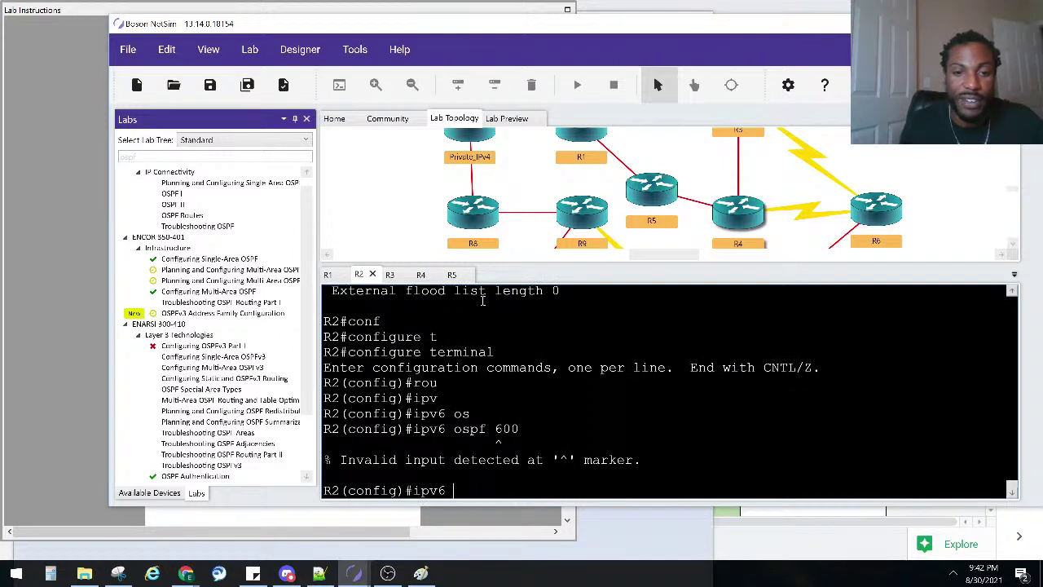
type("rou")
key("Tab")
type("os")
key("Tab")
type("600")
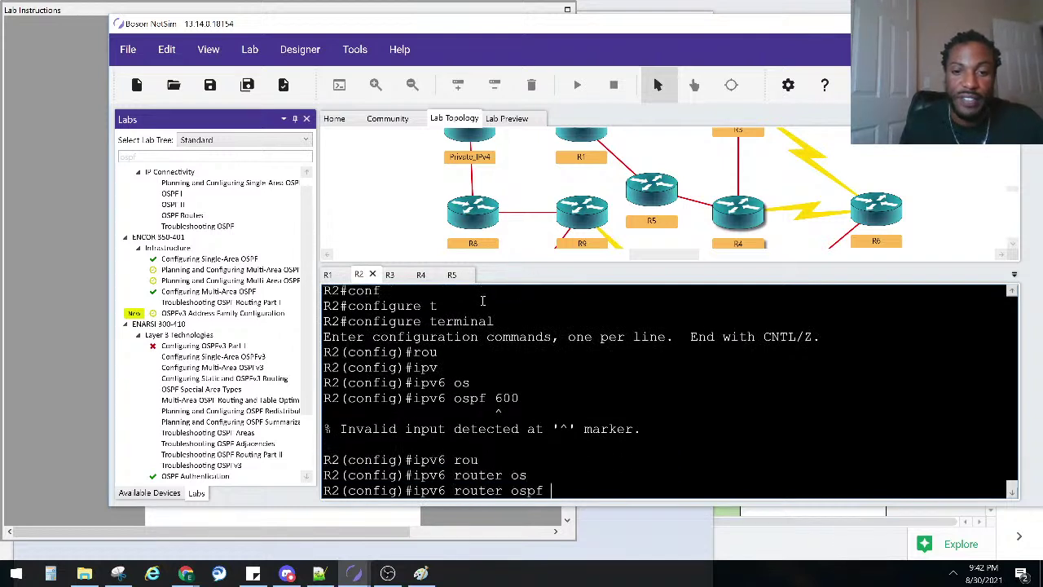
key("Return")
- Set R2's OSPFv3 router ID to 2.2.2.2 with router-id and return to privileged mode
type("rtr)#r")
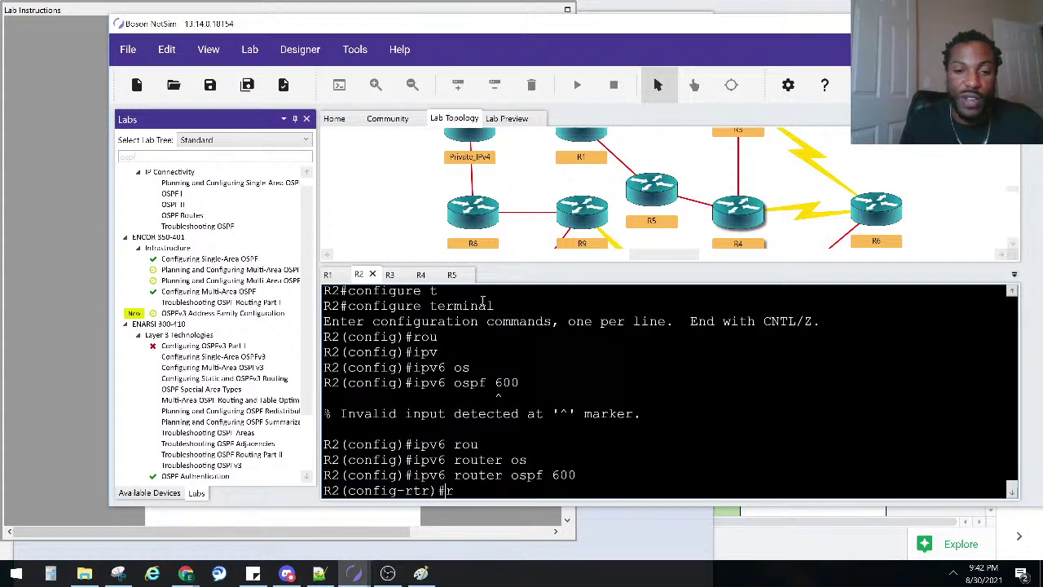
type("ou")
key("Tab")
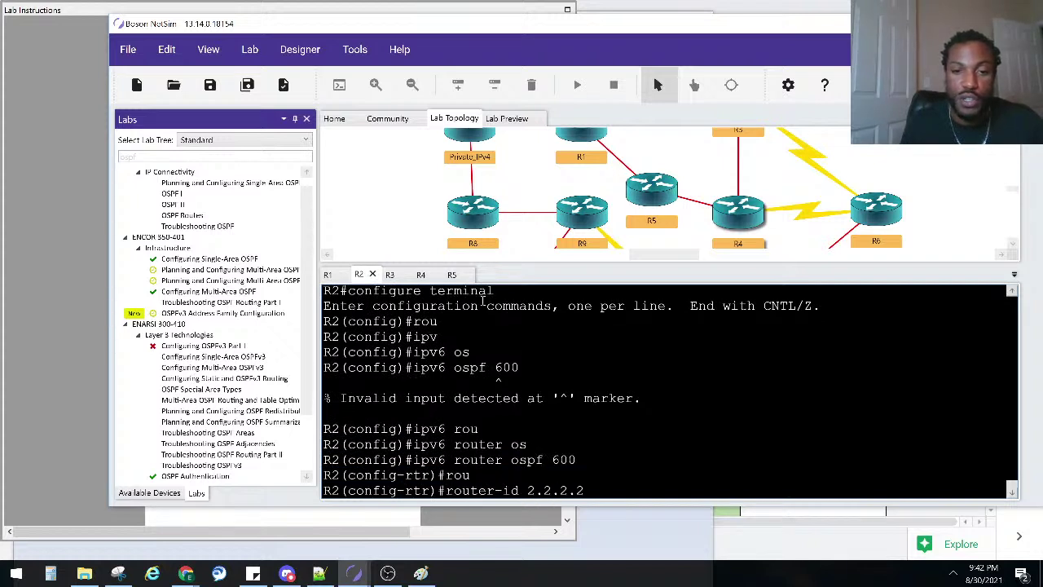
key("Return")
key("ctrl+z")
key("Return")
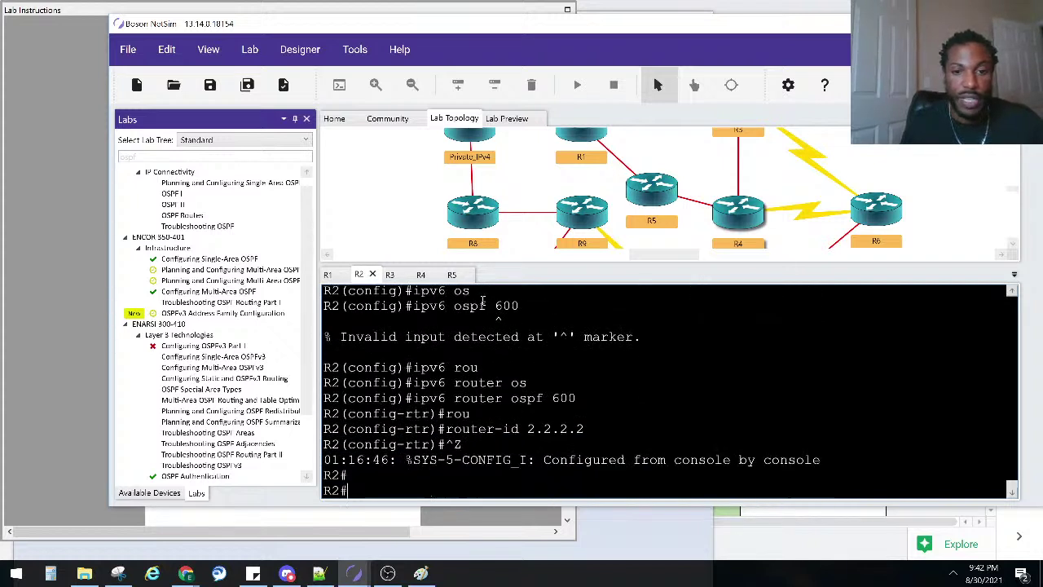
- Display R2's IPv6 OSPF details with sho ipv6 ospf and check the router ID of process 600
type("sho ipv")
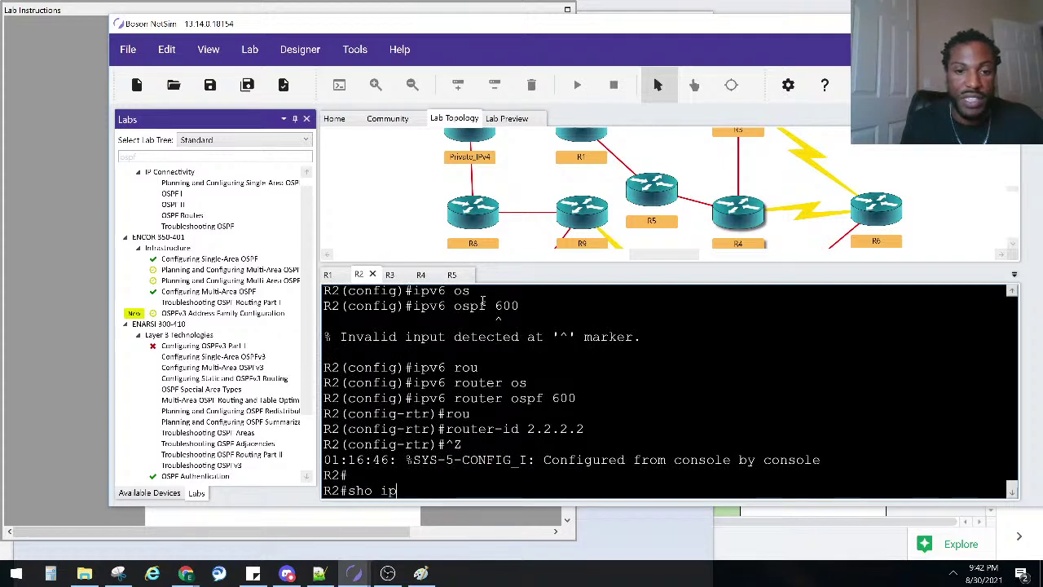
key("Tab")
type("os")
key("Tab")
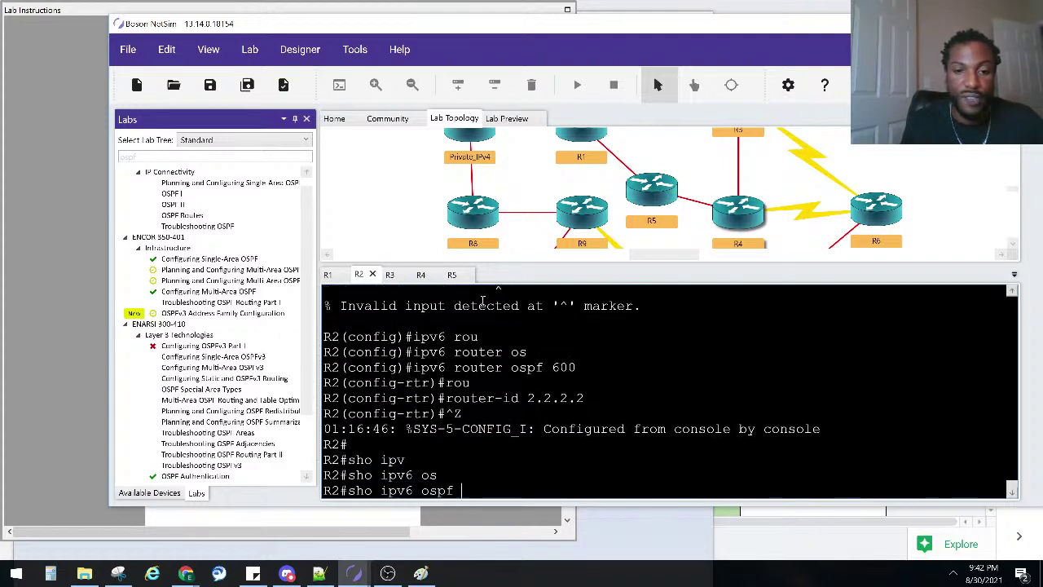
key("Return")
scroll(690, 326, "up", 5)
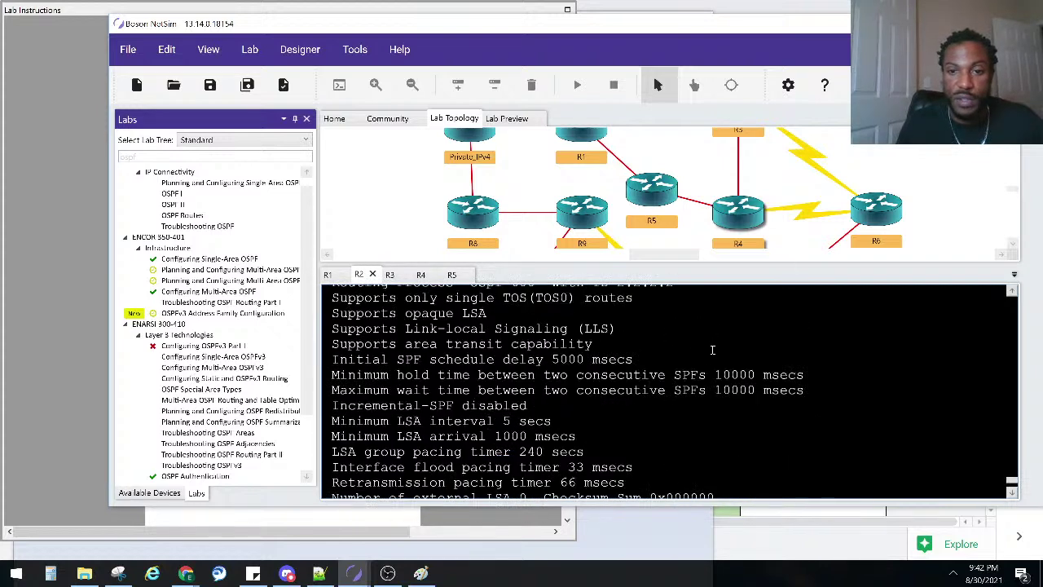
- Switch to R3's console and leave router configuration mode for privileged mode
left_click(389, 274)
key("Return")
key("Return")
key("Return")
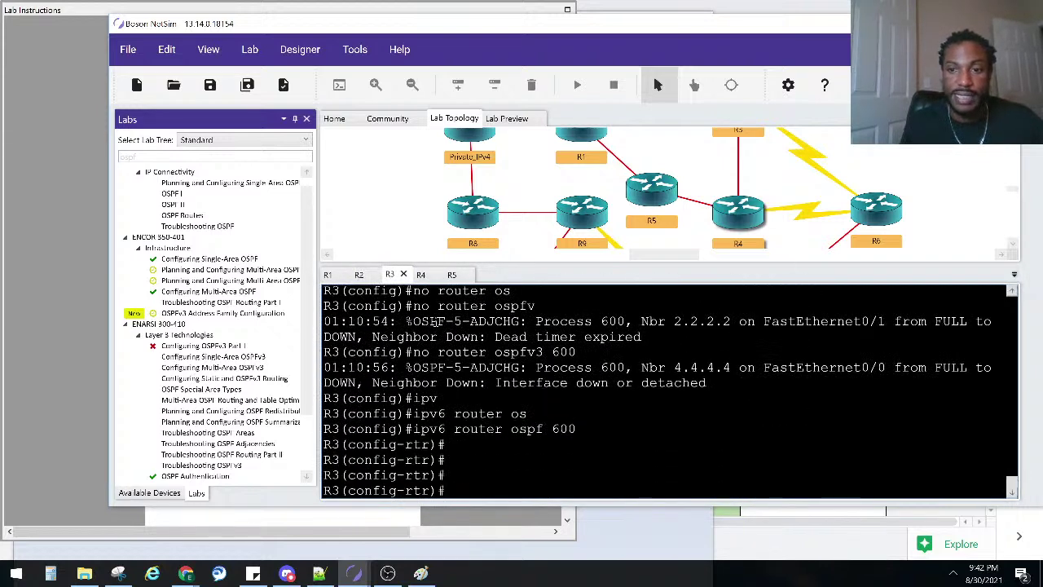
key("ctrl+z")
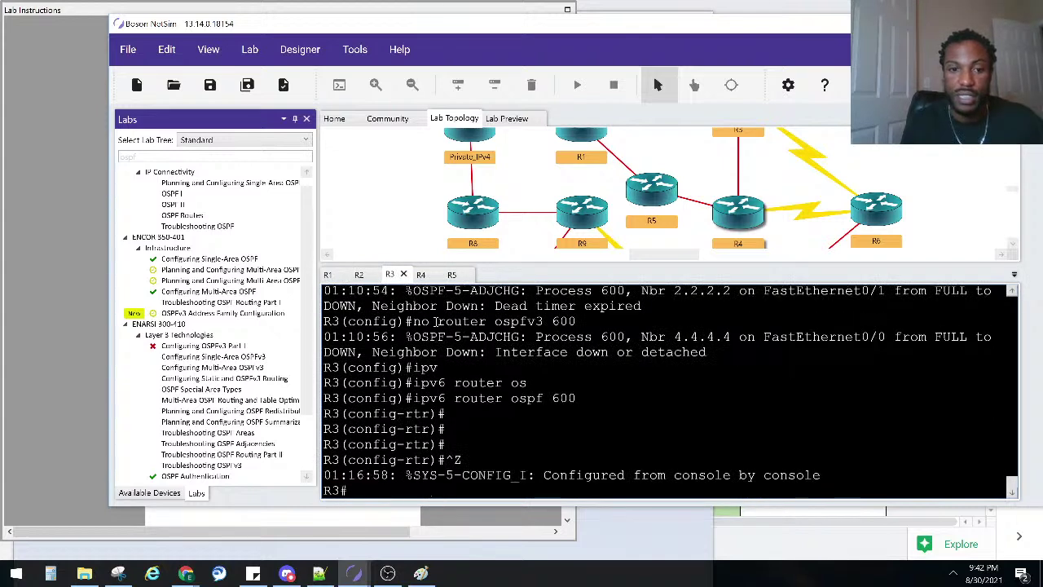
- Display R3's IPv6 OSPF details with sho ipv6 ospf and examine the process's router ID
type("sh")
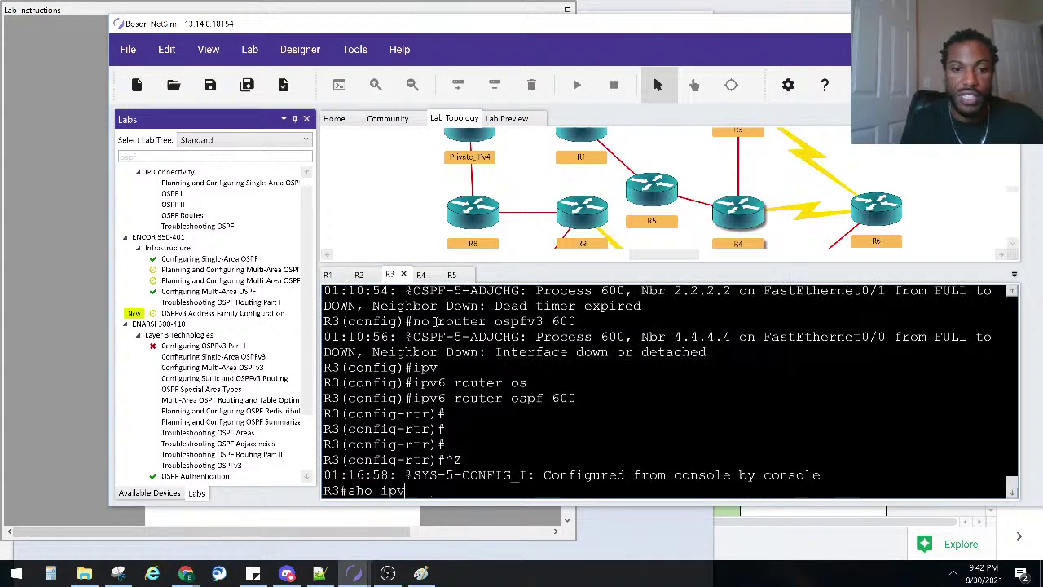
type("o ipv")
key("Tab")
type("os")
key("Tab")
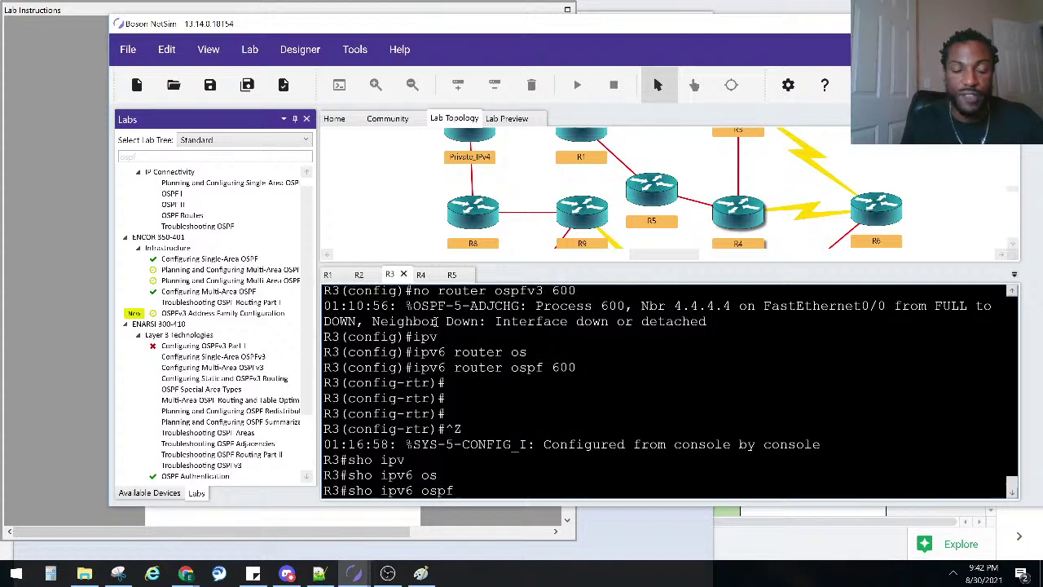
key("Return")
scroll(436, 322, "up", 6)
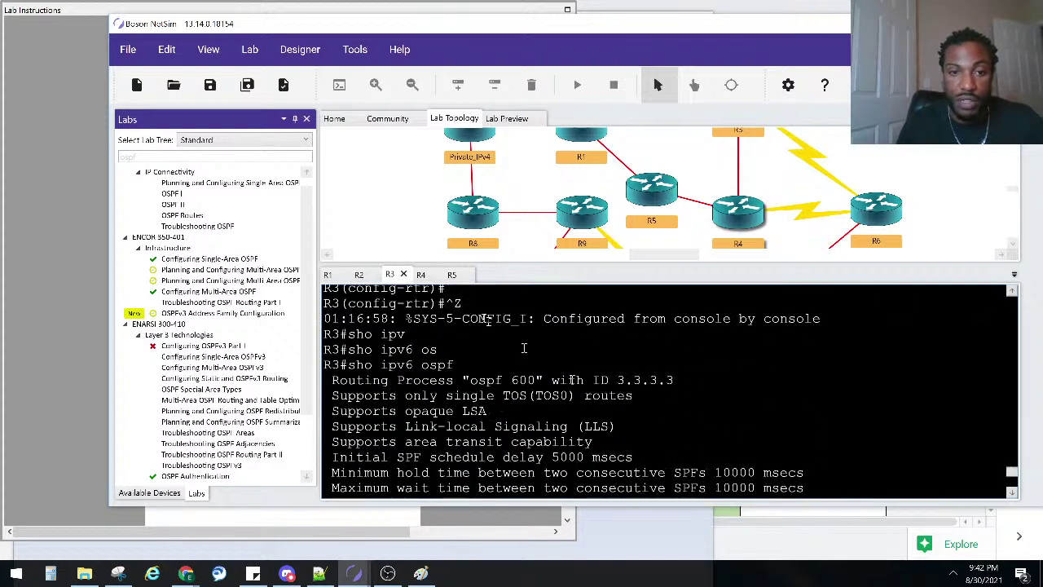
- Switch to R4's console and display its IPv6 OSPF details to check the router ID
left_click(421, 275)
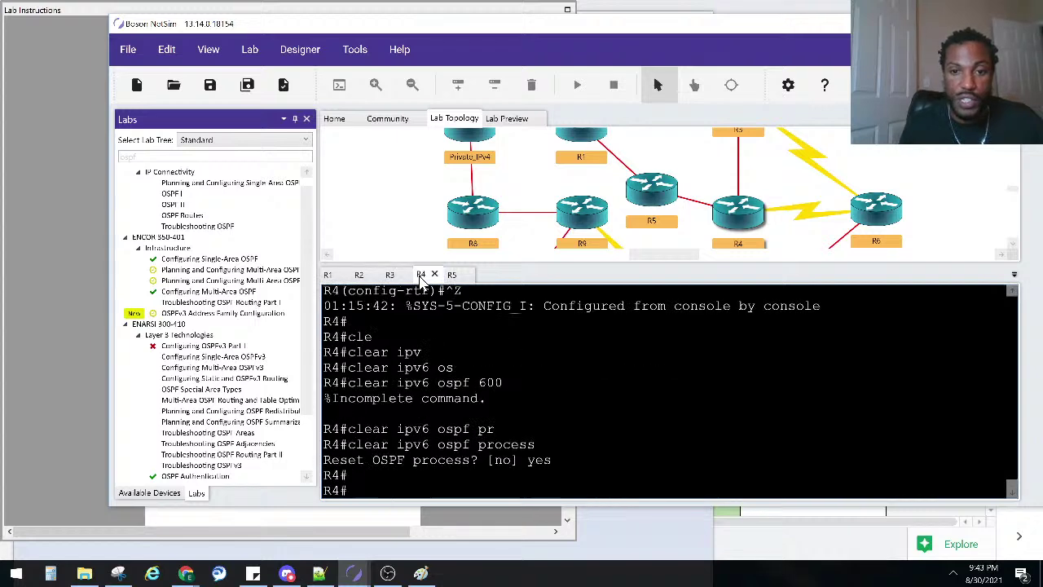
type("sho ip")
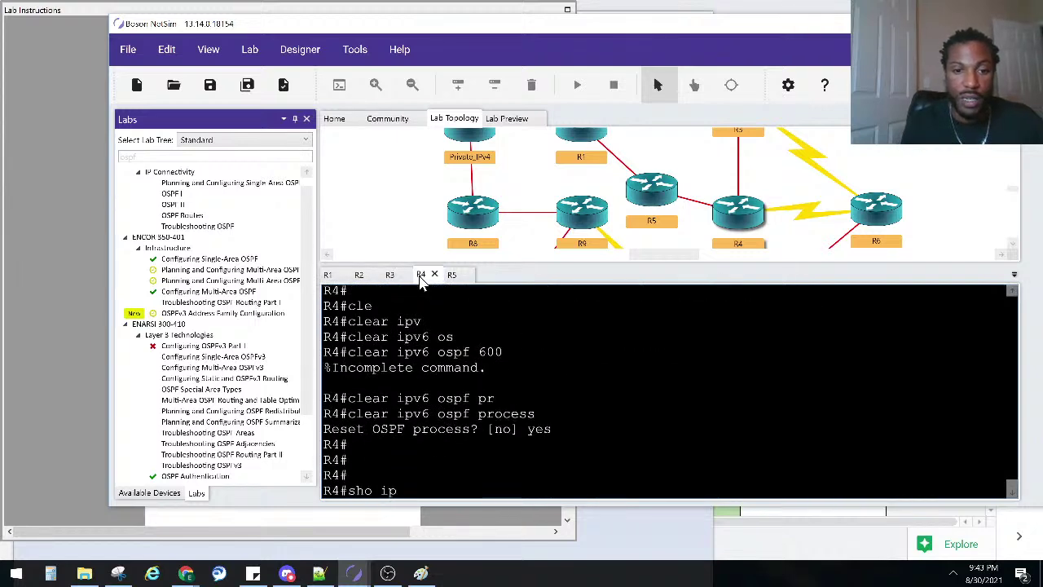
type("v os")
key("Tab")
key("Return")
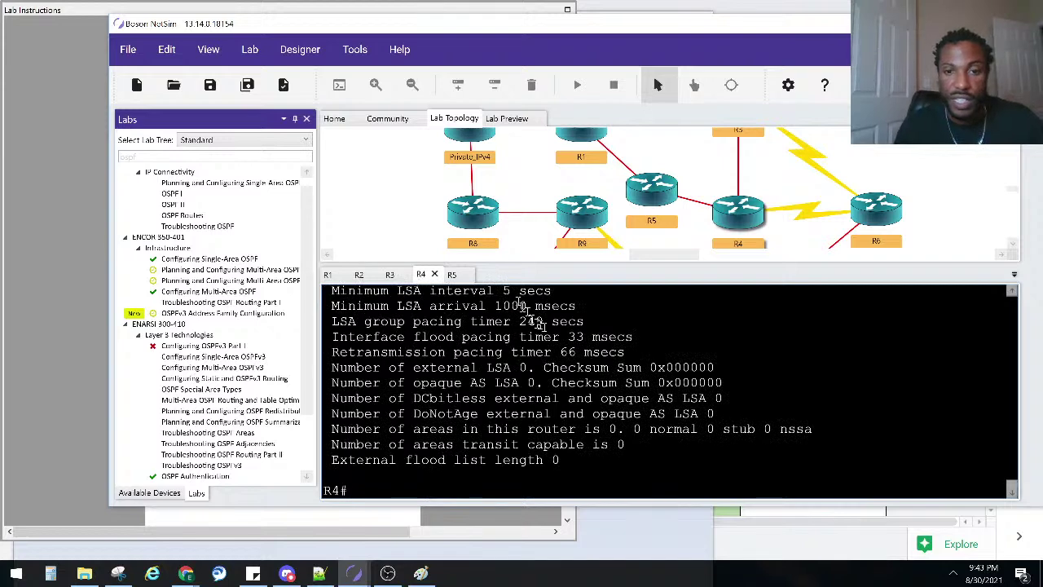
scroll(530, 443, "up", 5)
scroll(598, 380, "down", 5)
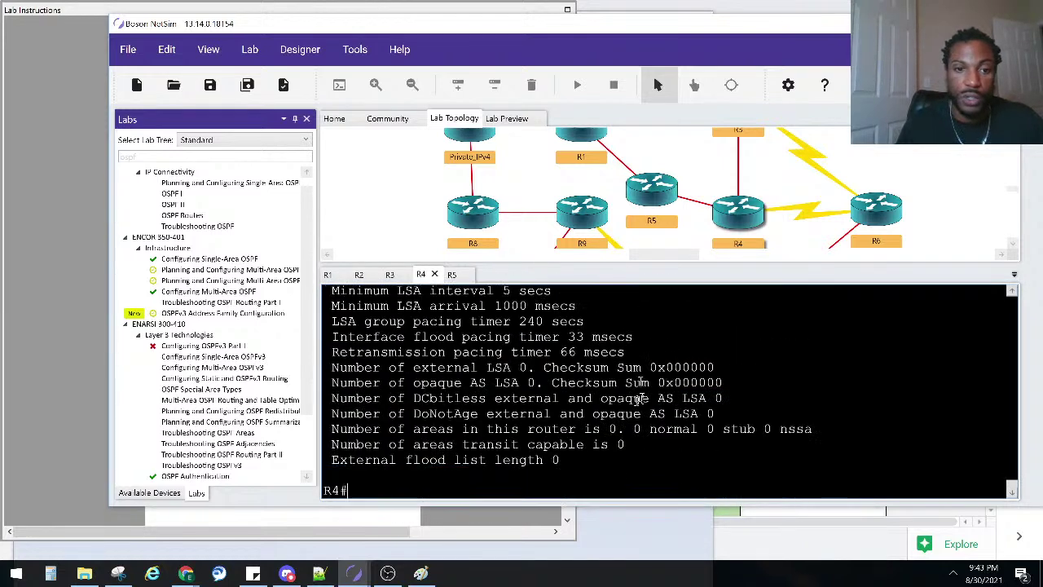
- Enter global configuration mode on R4 with configure terminal
key("Return")
key("Return")
type("conf")
key("Tab")
type("t")
key("Tab")
key("Return")
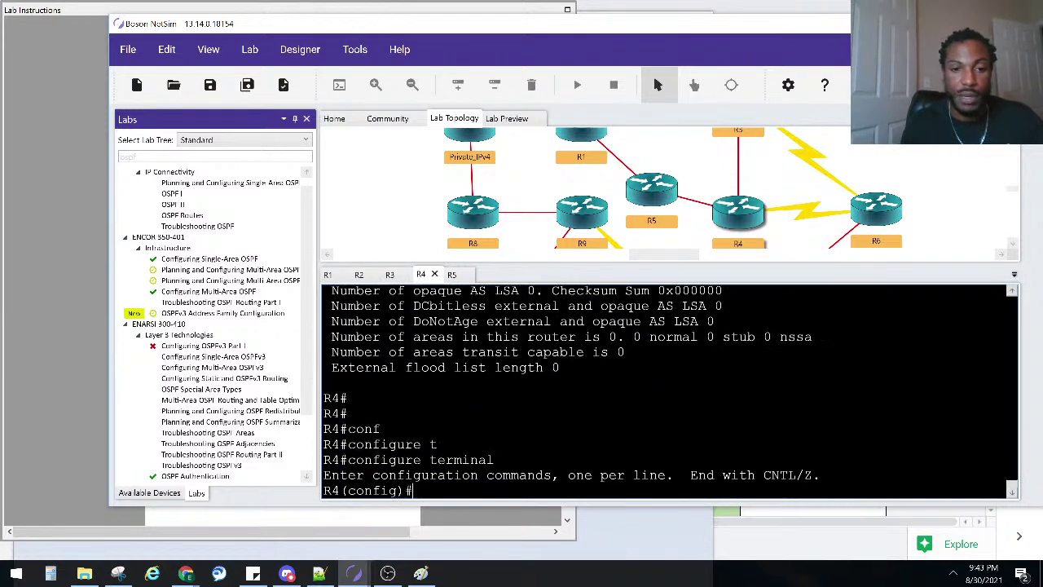
- Enter router configuration for OSPFv3 process 600 on R4 with ipv6 router ospf 600
type("ip")
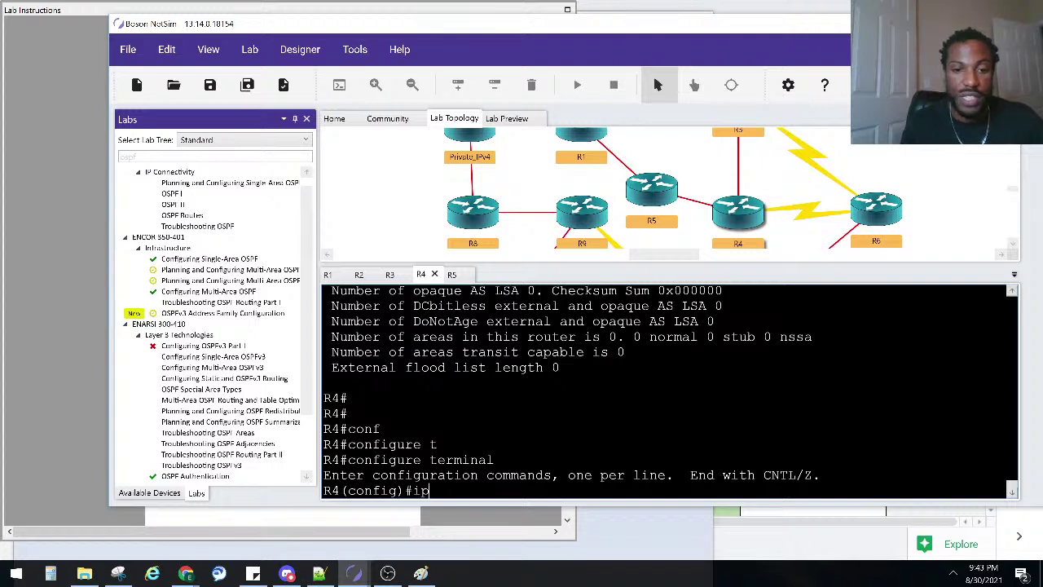
type("v")
key("Tab")
type("ou")
key("Tab")
type("te")
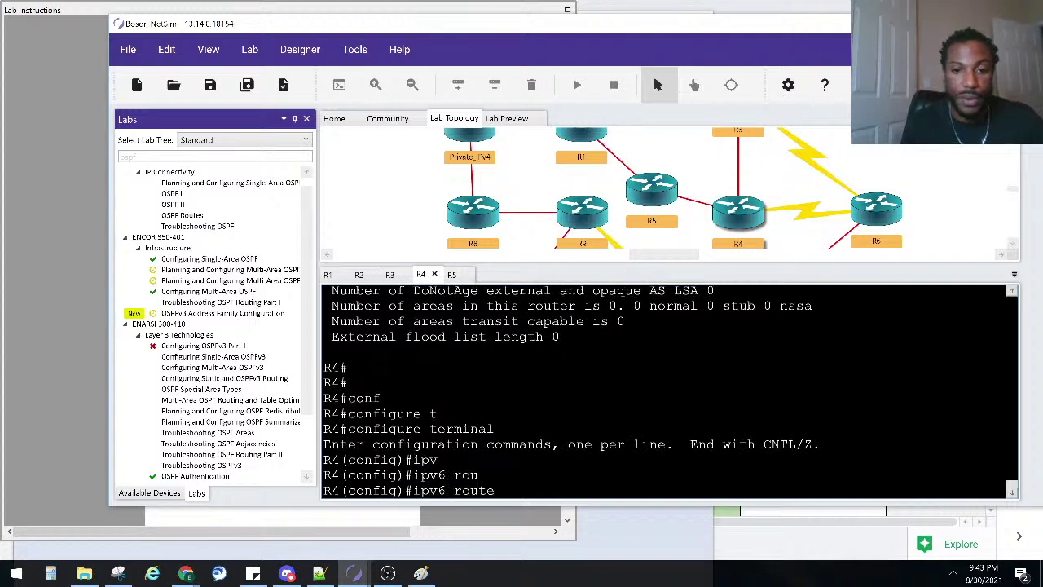
type("r os")
key("Tab")
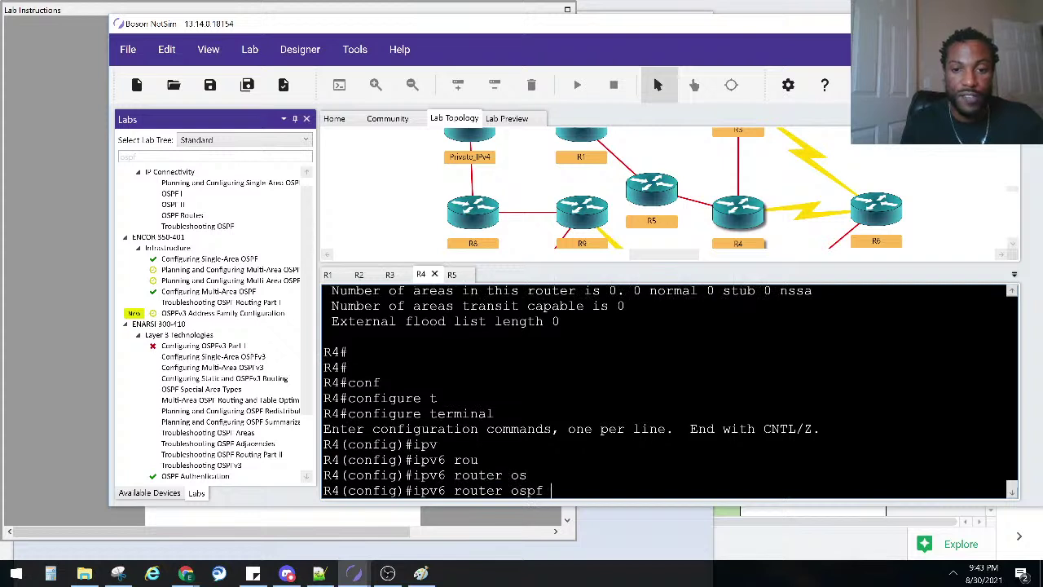
type("600")
key("Return")
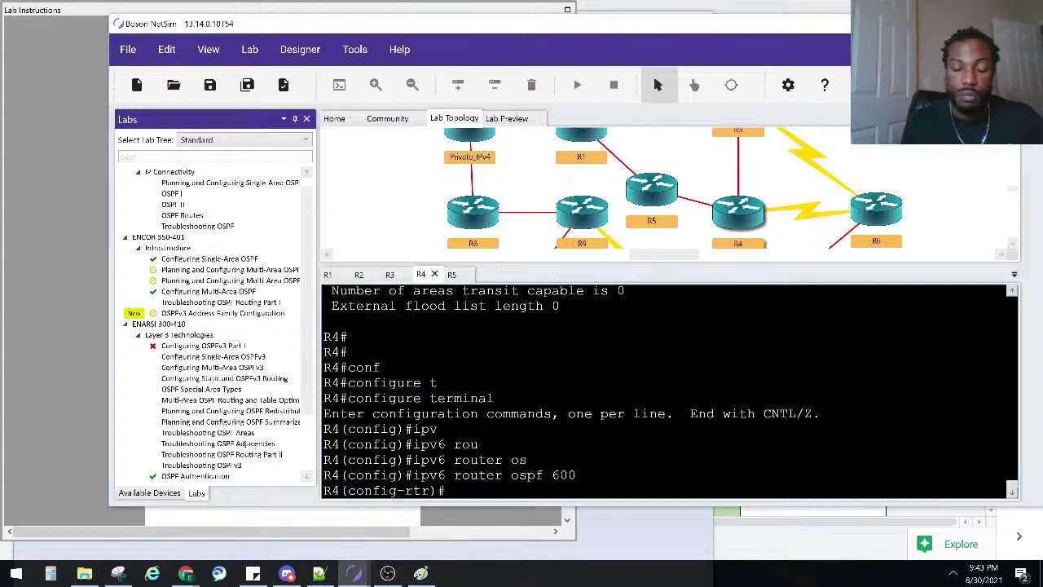
- Set R4's OSPFv3 router ID to 4.4.4.4 with router-id and return to privileged mode
type("rou")
key("Tab")
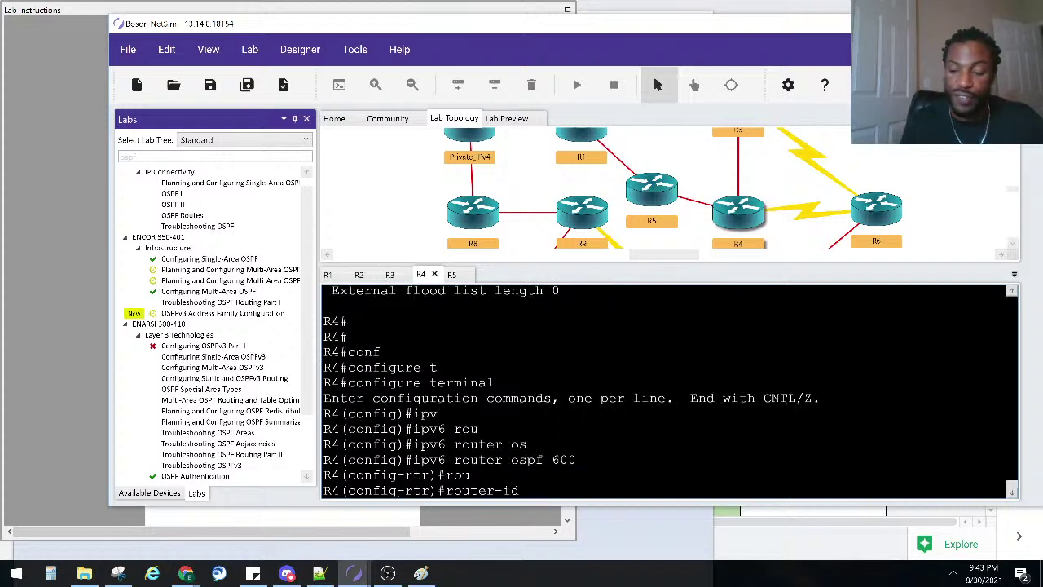
key("Return")
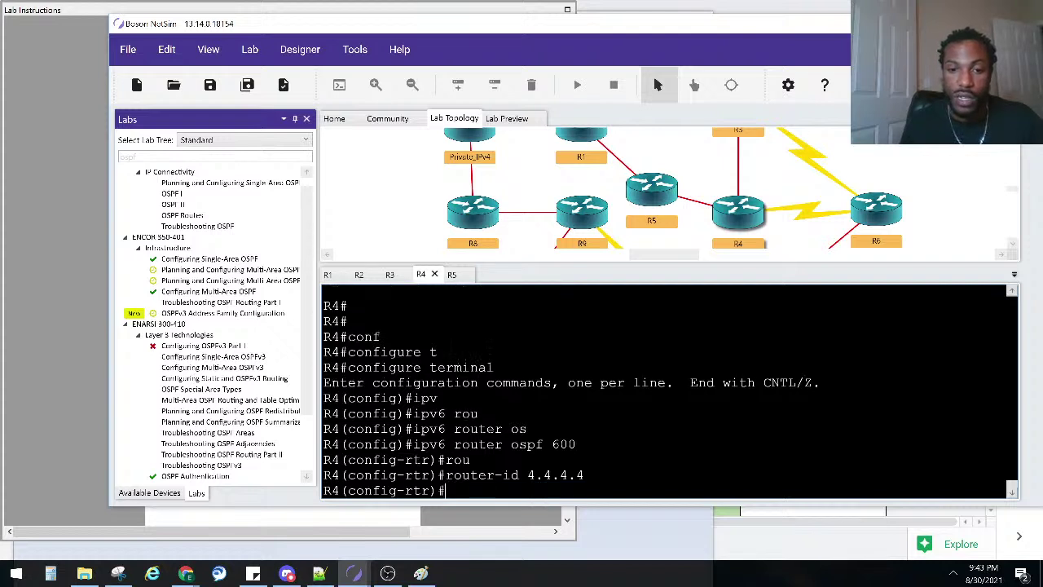
key("ctrl+z")
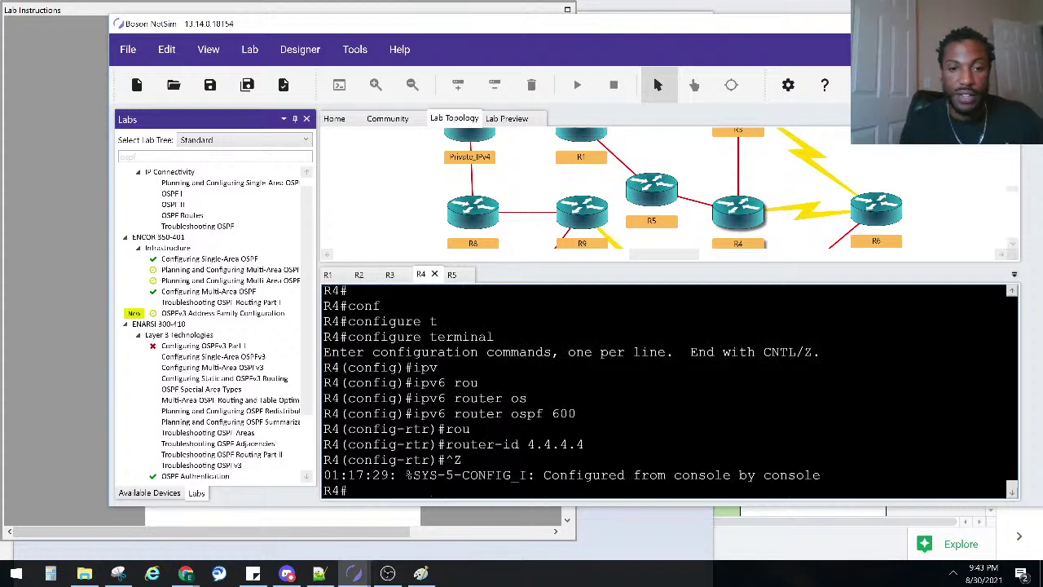
type("cle")
key("Tab")
key("BackSpace")
key("BackSpace")
key("BackSpace")
key("BackSpace")
key("BackSpace")
key("BackSpace")
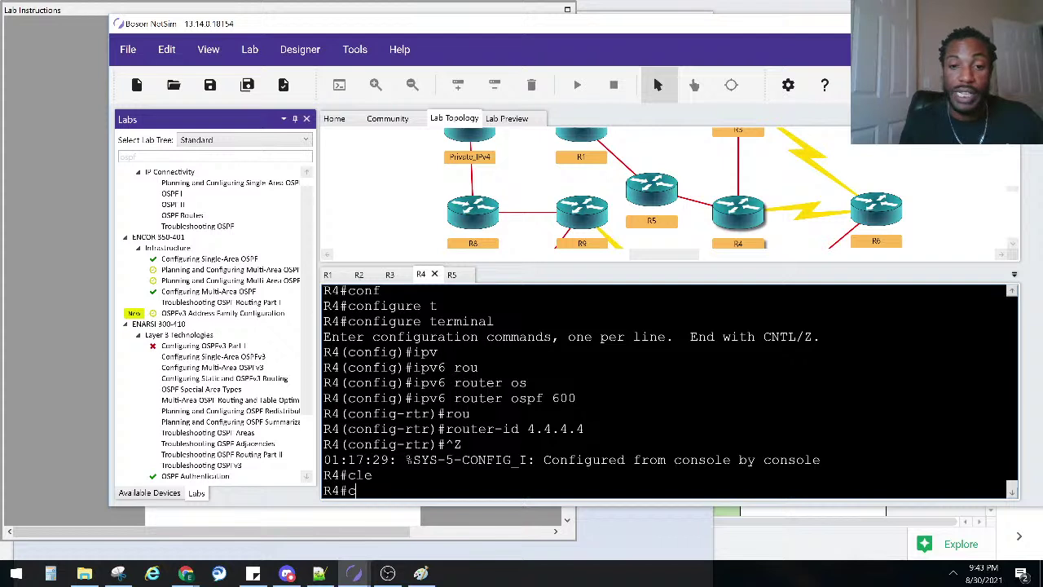
- Switch to R5's console, run sho ipv6 ospf and examine the router ID of process 600
left_click(453, 275)
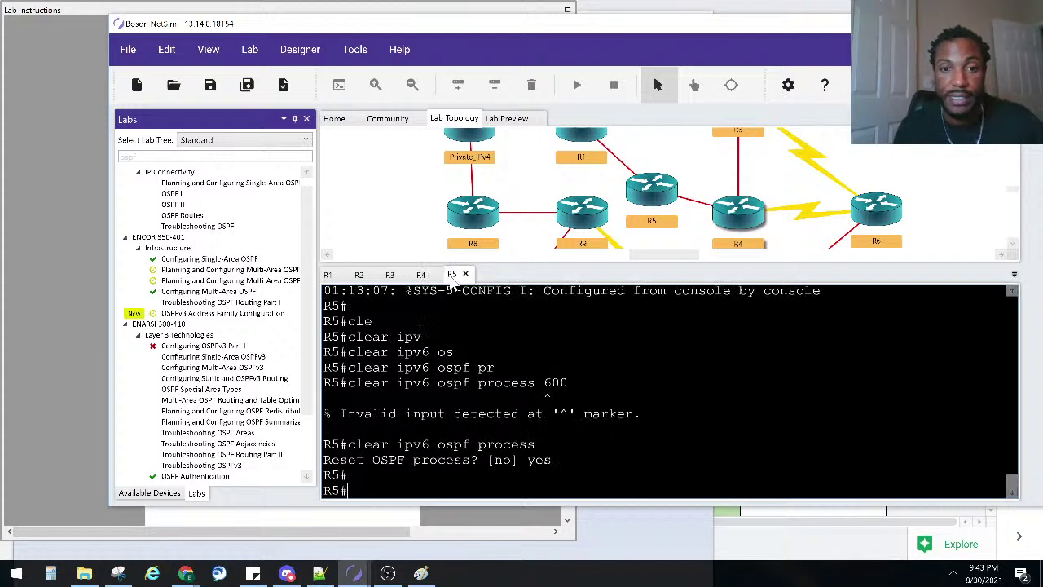
key("Return")
key("Return")
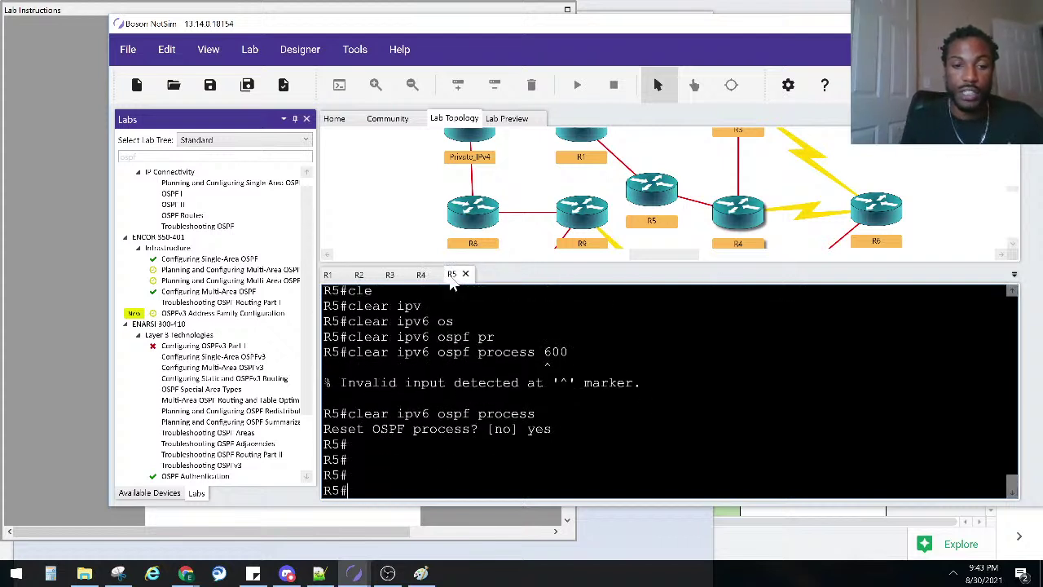
type("sho ipv")
key("Tab")
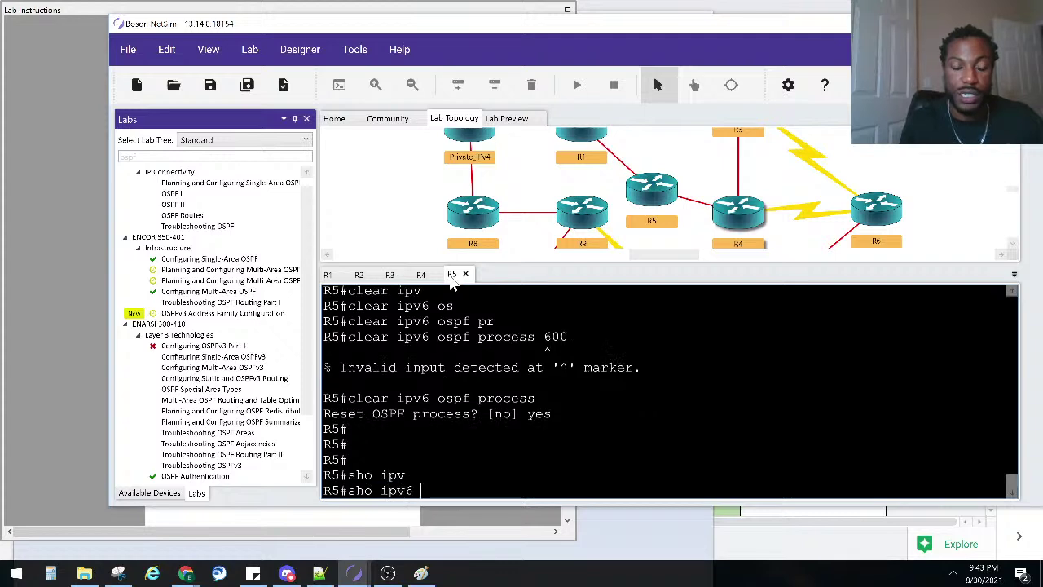
type("os")
key("Tab")
key("Return")
scroll(579, 365, "up", 5)
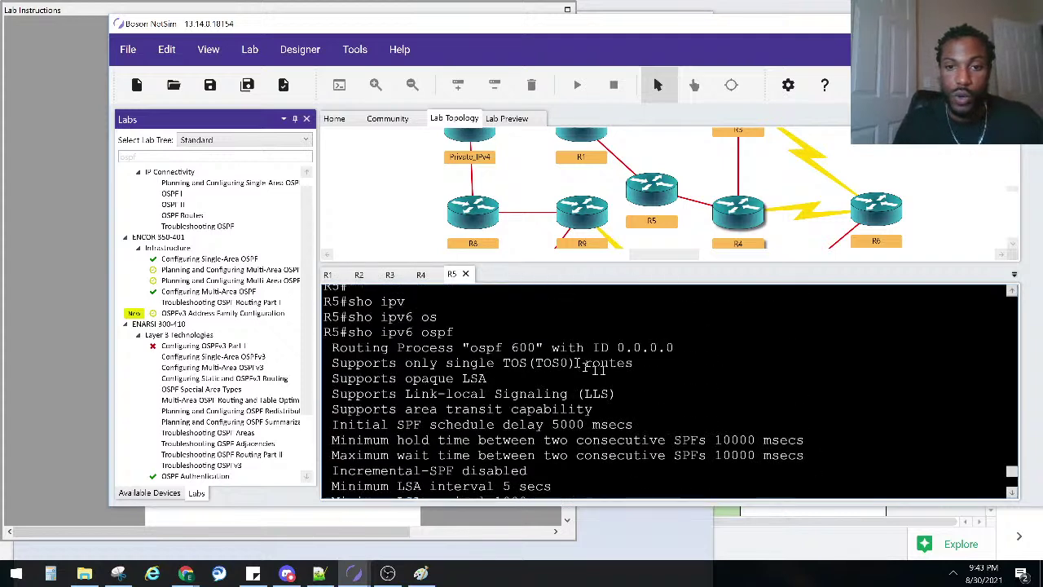
- Enter global configuration mode on R5 with configure terminal
scroll(630, 348, "down", 5)
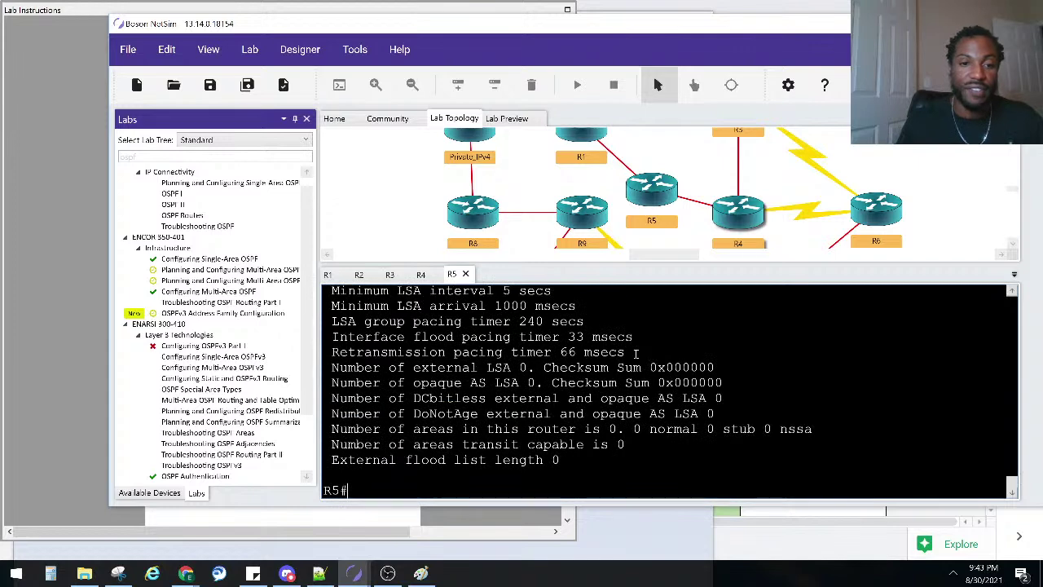
type("conf")
key("Tab")
type("t")
key("Tab")
key("Return")
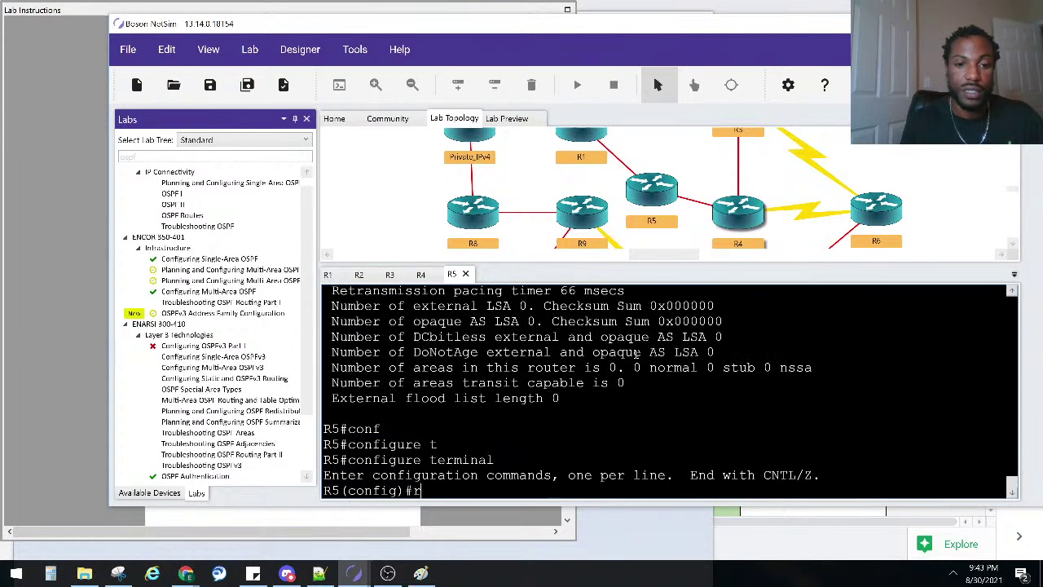
- Enter router configuration for OSPFv3 process 600 on R5 with ipv6 router ospf 600
type("ipv")
key("Tab")
type("rou")
key("Tab")
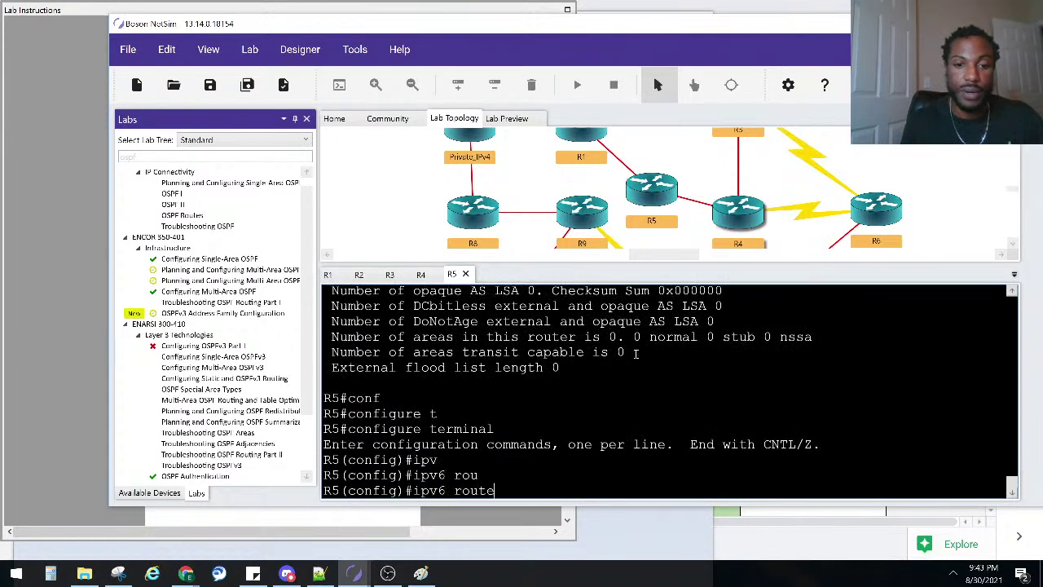
type("os")
key("Tab")
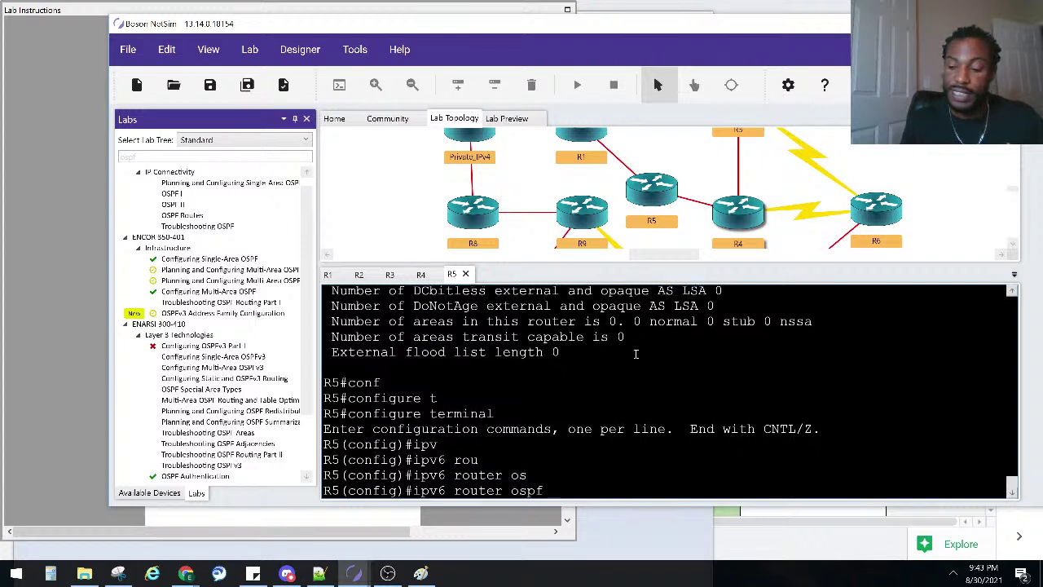
type("600")
key("Return")
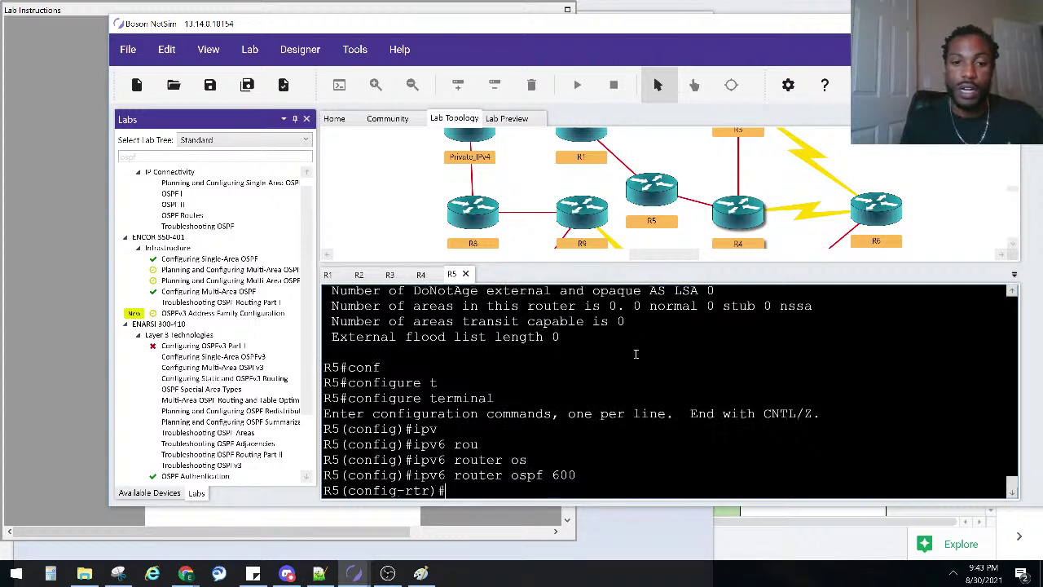
- Set R5's OSPFv3 router ID to 5.5.5.5 with router-id and return to privileged mode
type("rou")
key("Tab")
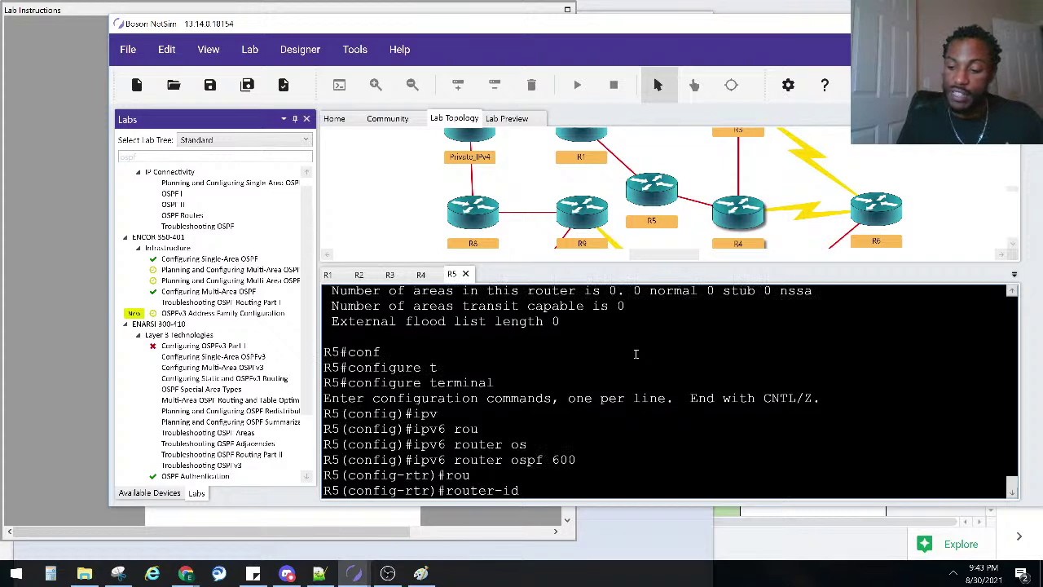
type("5.5.5.5")
key("Return")
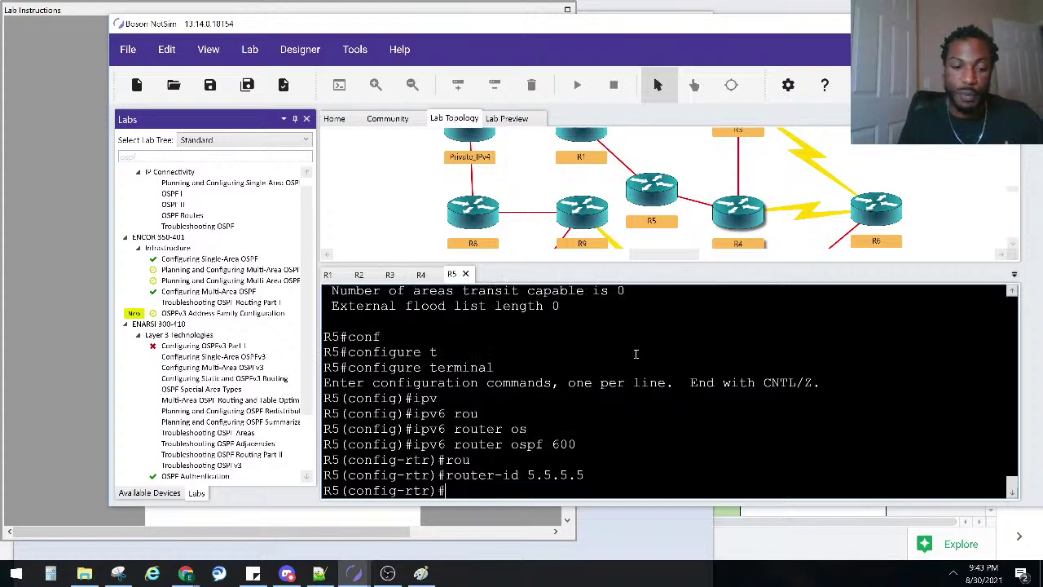
key("ctrl+z")
key("Return")
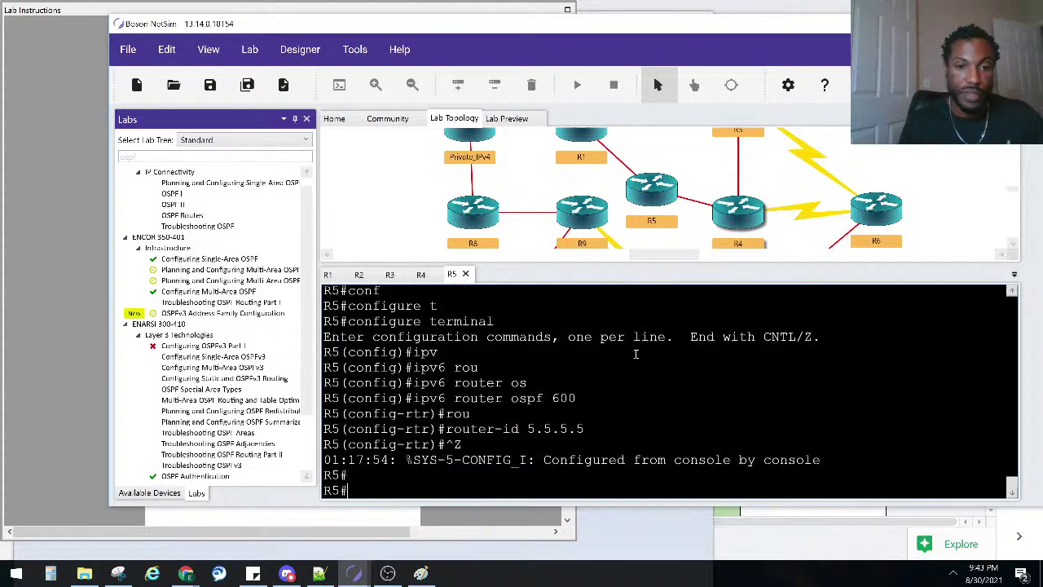
- Switch to R1's console, run clear ipv6 ospf process and answer yes to reset its OSPFv3 process
left_click(328, 275)
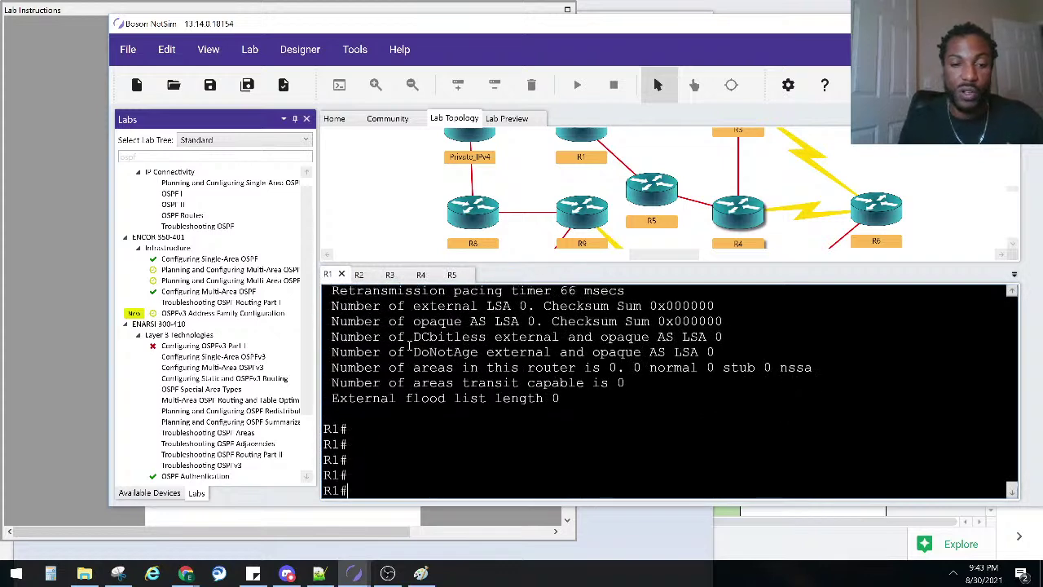
type("cle")
key("Tab")
type("ipv")
key("Tab")
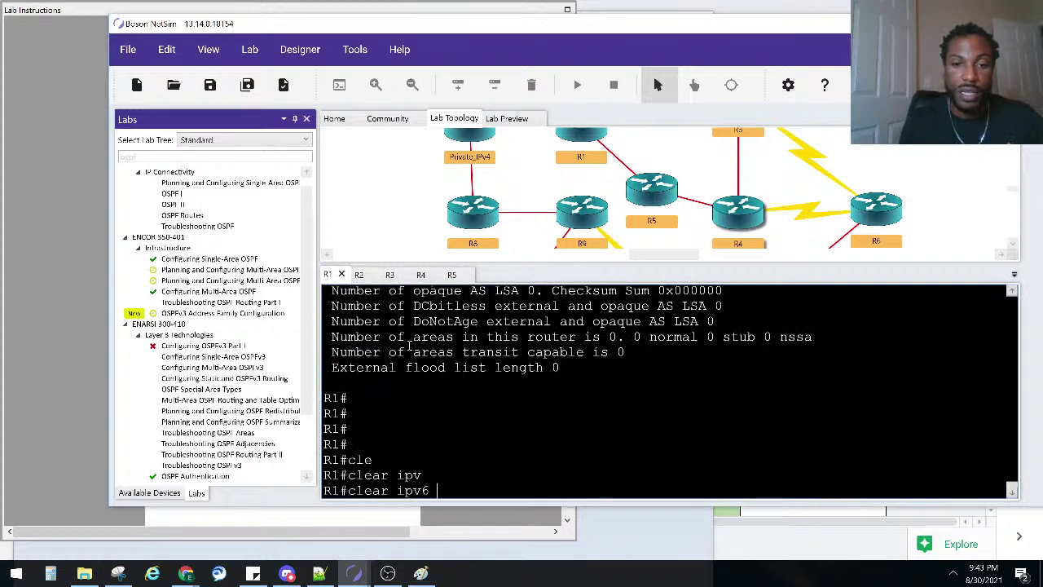
type("os")
key("Tab")
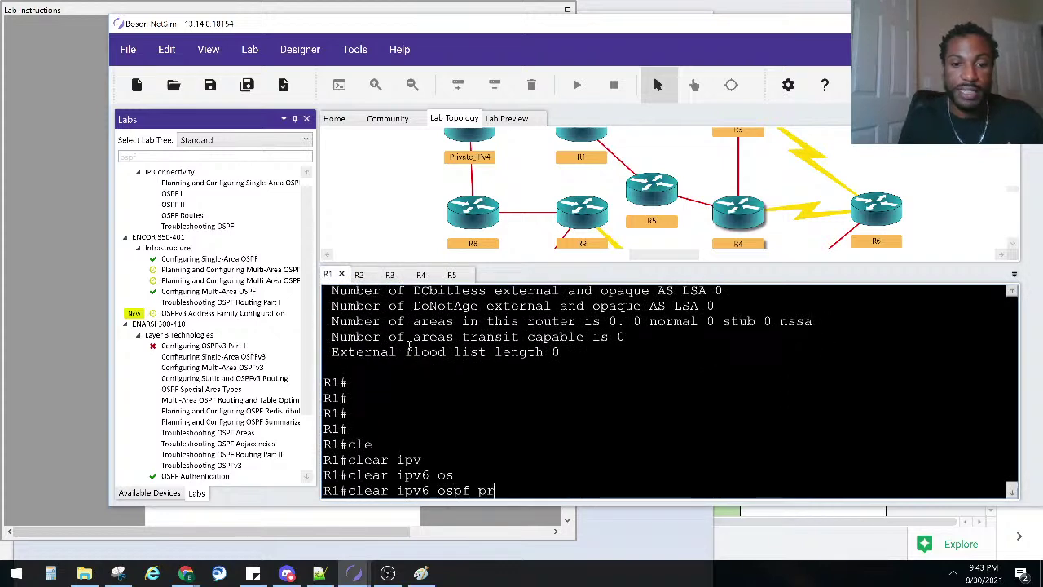
type("pr")
key("Tab")
key("Return")
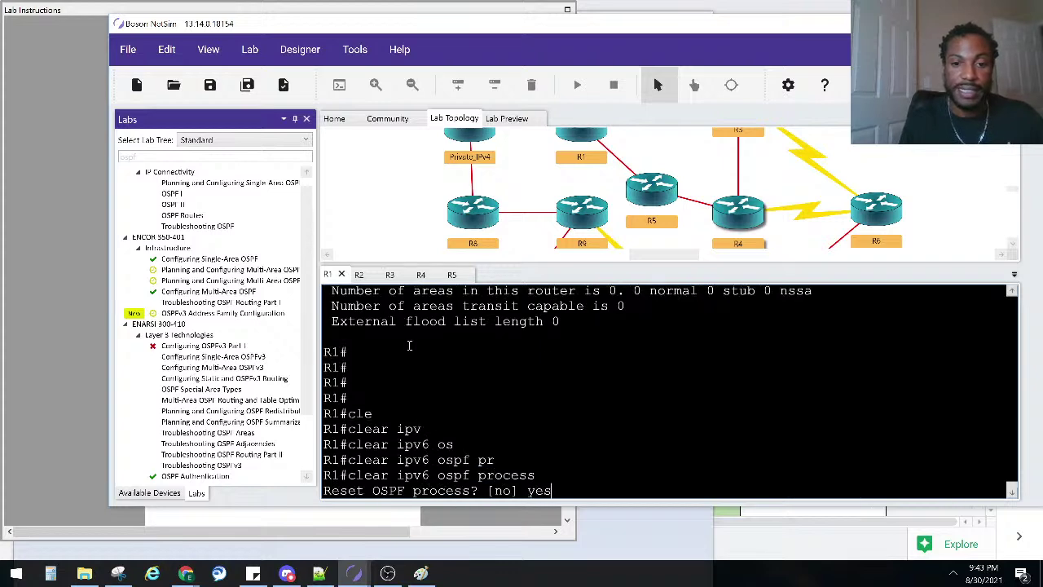
type("yes")
key("Return")
- Reset the OSPFv3 process on R2 with clear ipv6 ospf process, answering yes
left_click(358, 275)
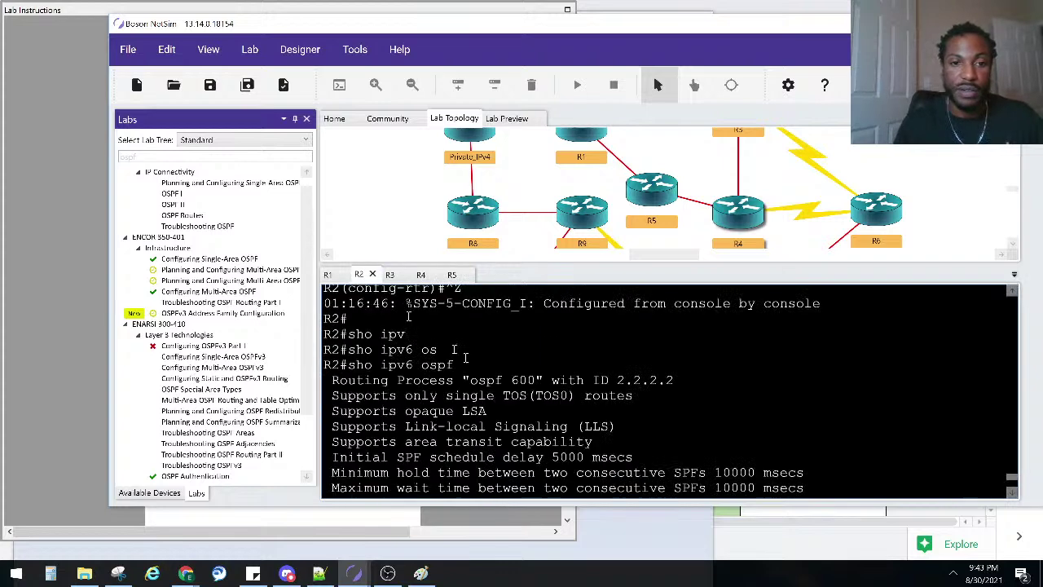
scroll(481, 364, "down", 5)
type("cle")
key("Tab")
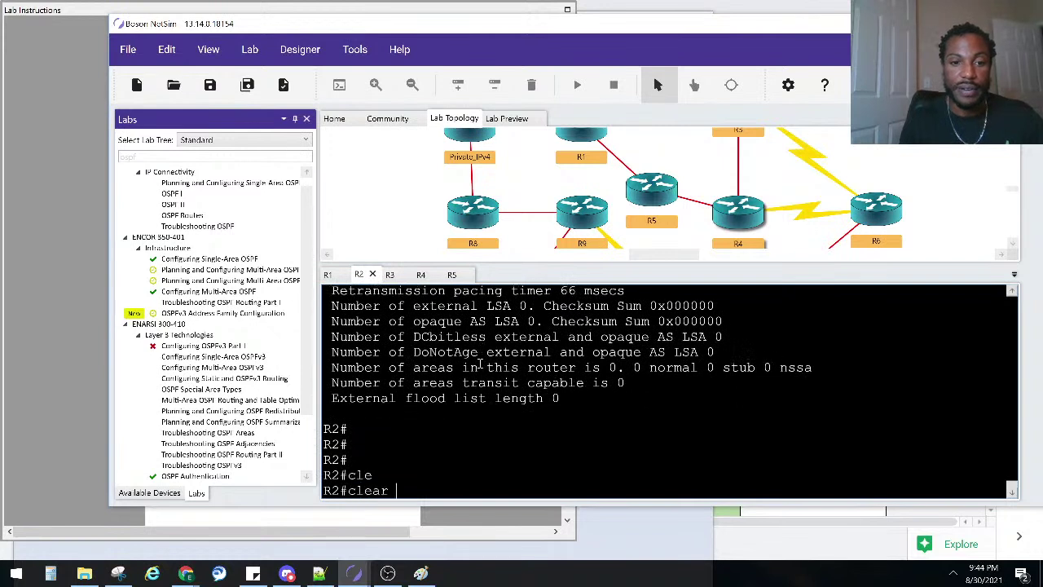
type("ipv")
key("Tab")
type("os")
key("Tab")
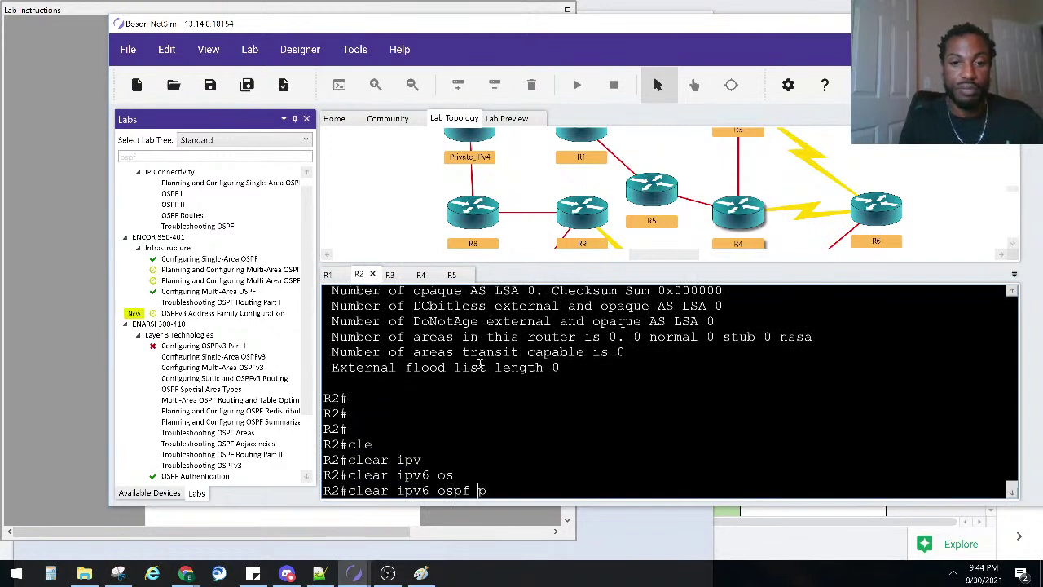
type("pro")
key("Tab")
key("Return")
type("yes")
key("Return")
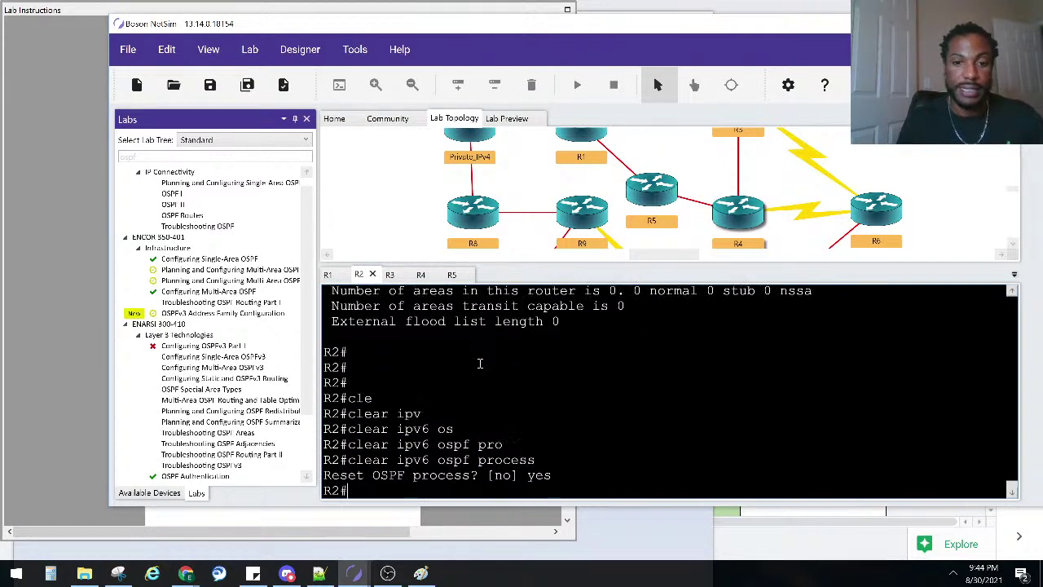
- Reset the OSPFv3 process on R3 with clear ipv6 ospf process, answering yes
left_click(392, 275)
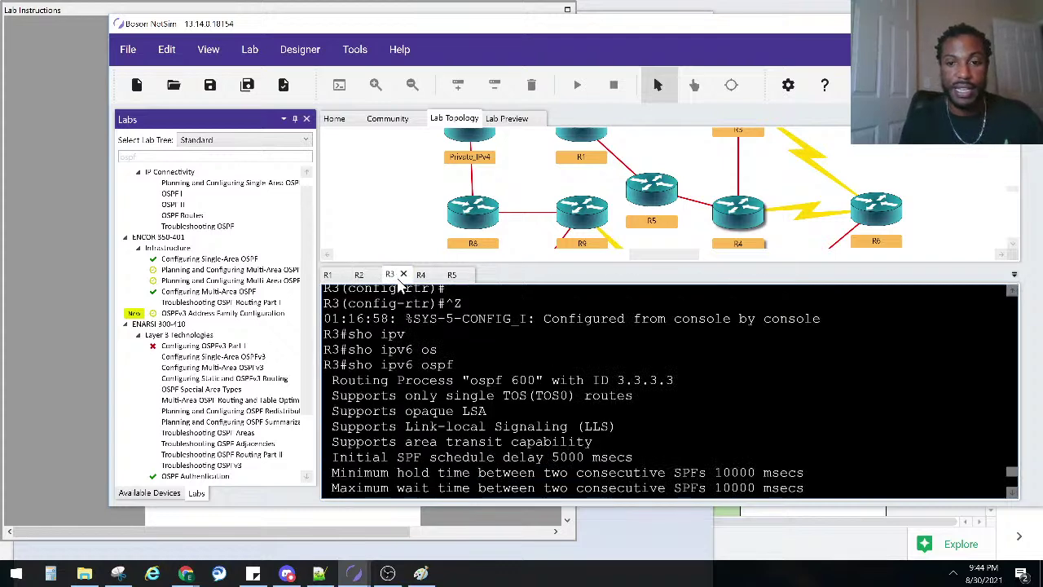
key("Return")
key("Return")
key("Return")
key("Return")
type("cle")
key("Tab")
type("ip")
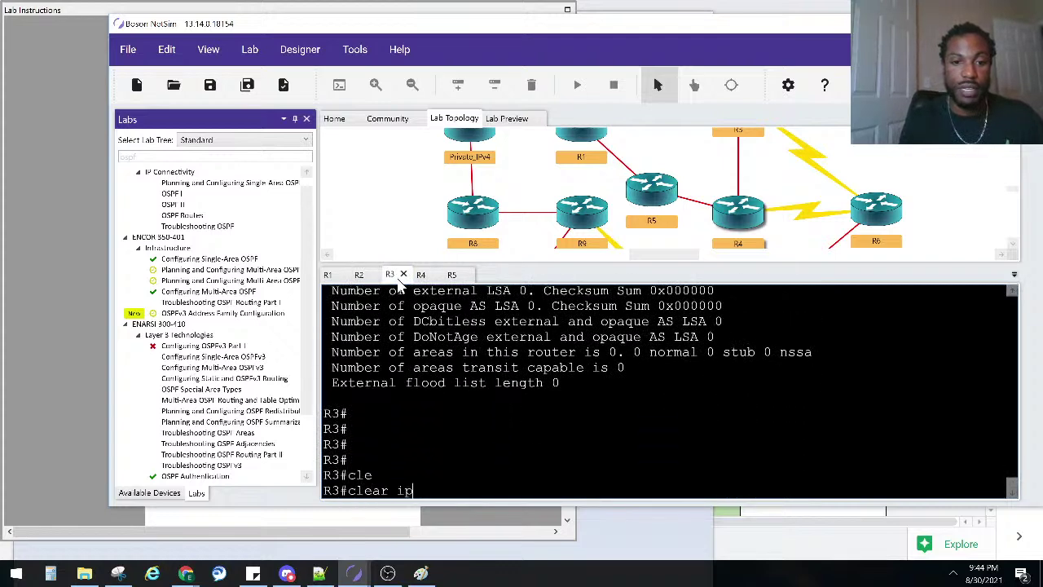
type("v6 os")
key("BackSpace")
type("v")
key("Tab")
type("os")
key("Tab")
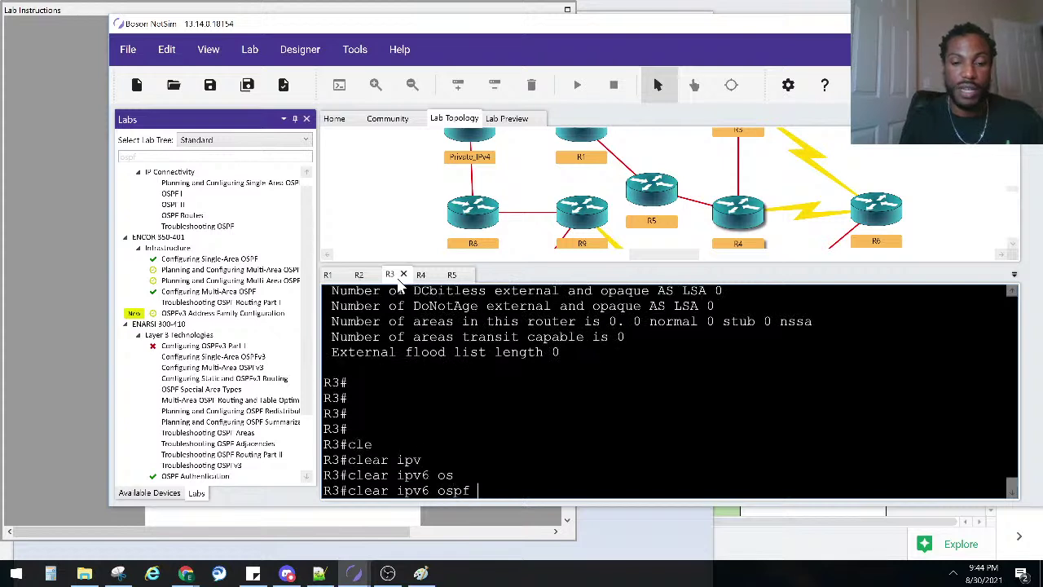
type("pro")
key("Tab")
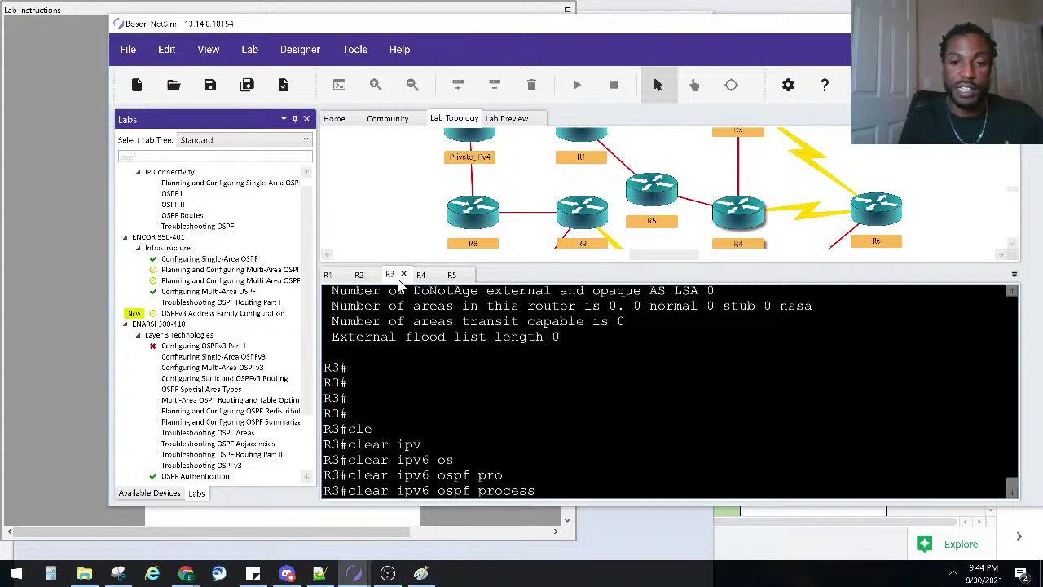
key("Return")
type("yes")
key("Return")
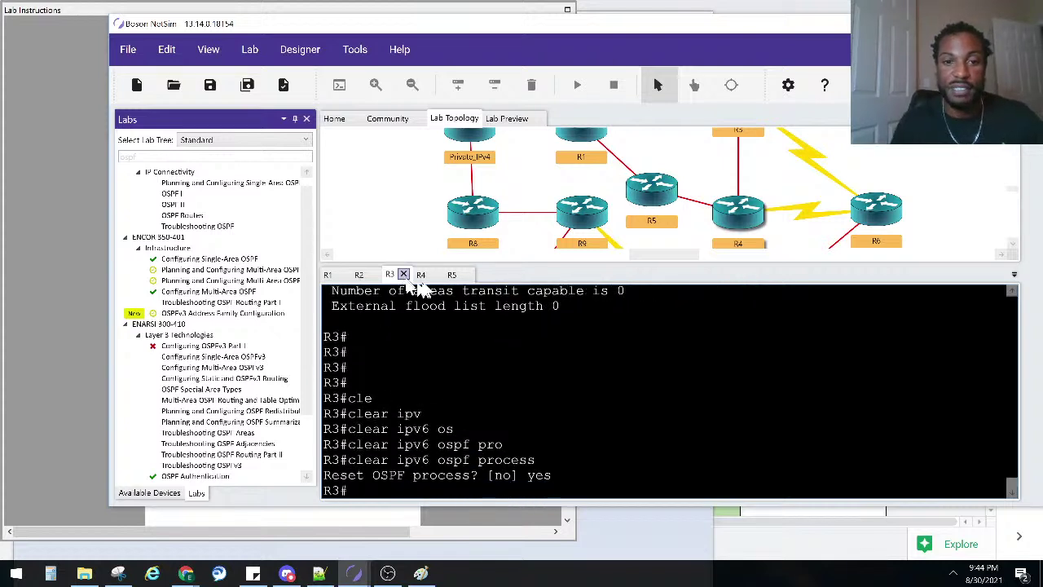
- Reset the OSPFv3 process on R4 with clear ipv6 ospf process, answering yes
left_click(422, 277)
key("Return")
key("Return")
key("Return")
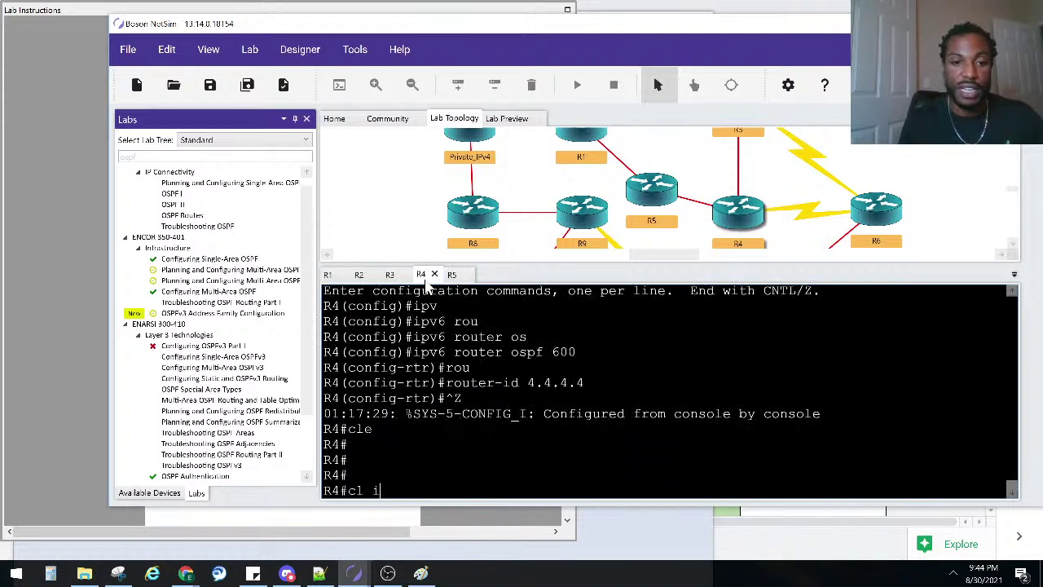
type("clea")
key("Tab")
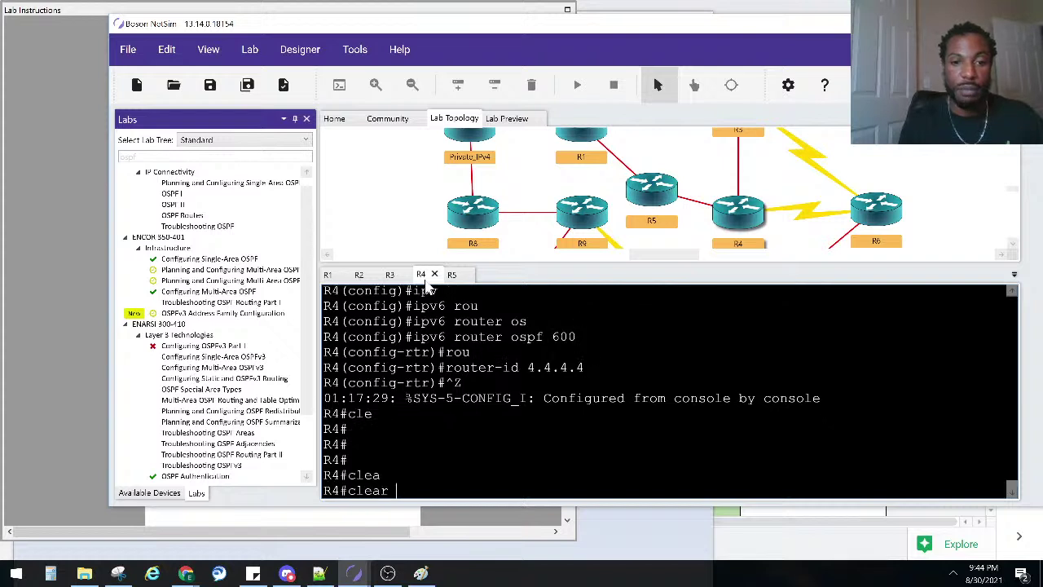
type("ipv")
key("Tab")
type("os")
key("Tab")
type("pro")
key("Tab")
key("Return")
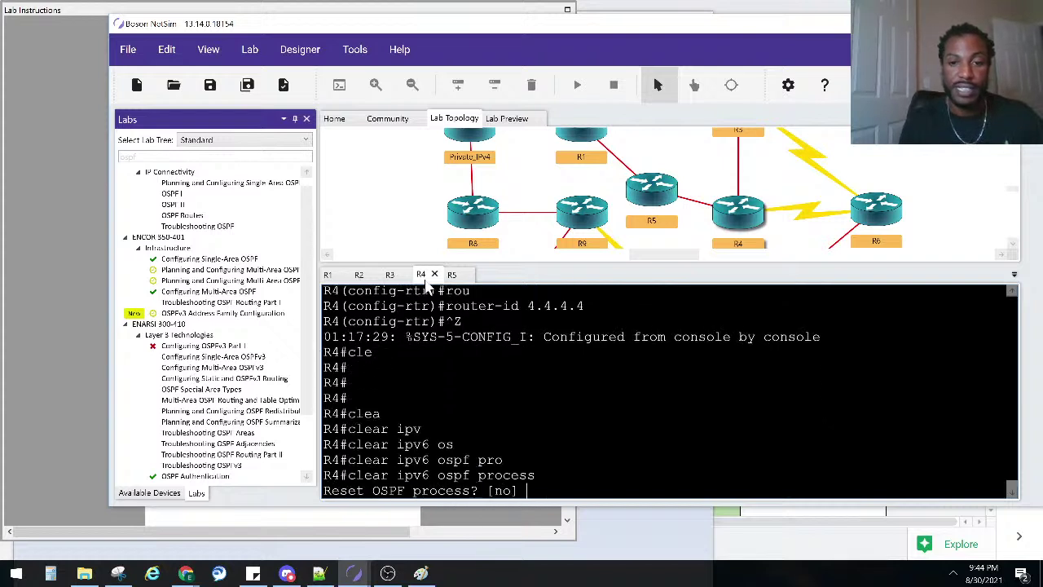
type("yes")
key("Return")
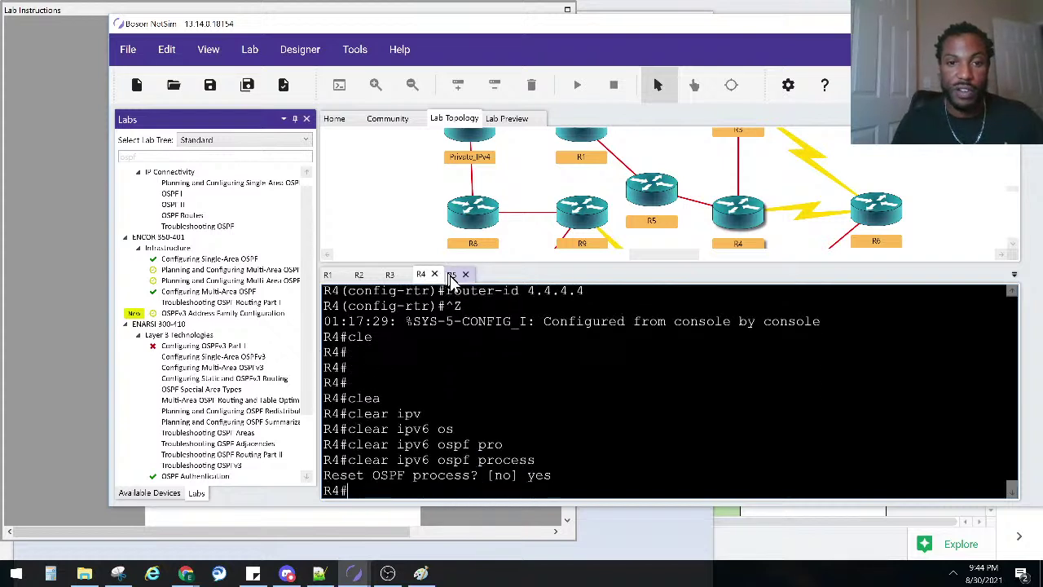
- Reset the OSPFv3 process on R5 with clear ipv6 ospf process, answering yes
left_click(451, 275)
type("clea")
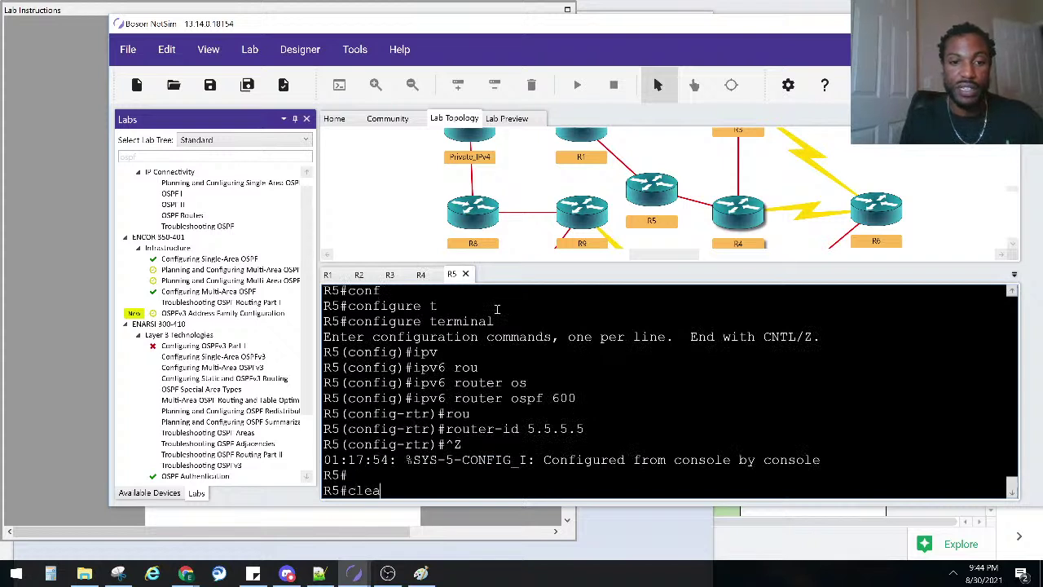
type("ip")
key("BackSpace")
key("BackSpace")
key("BackSpace")
type("ar ipsv")
key("Tab")
key("BackSpace")
key("BackSpace")
type("v")
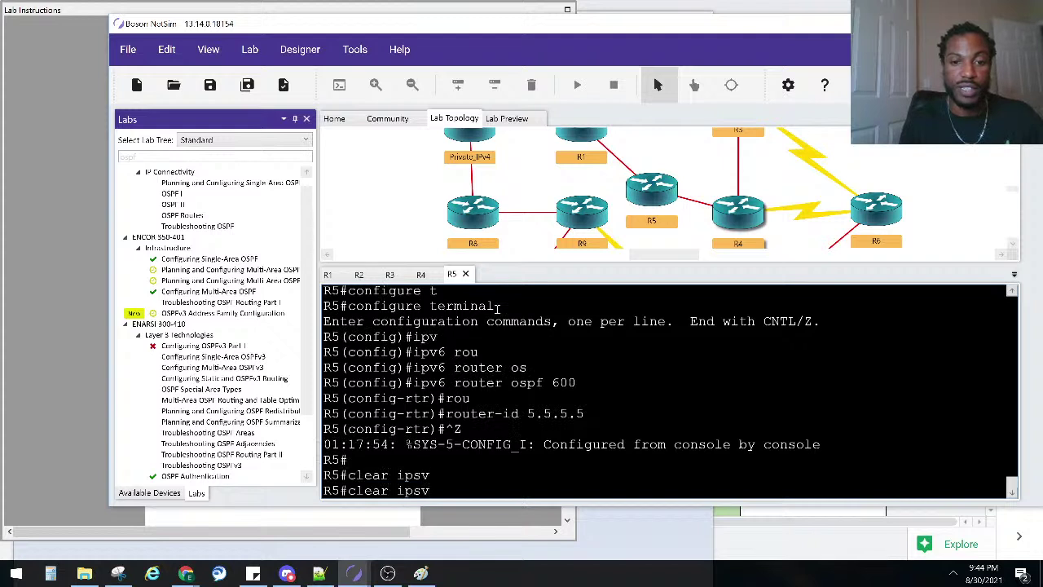
key("Tab")
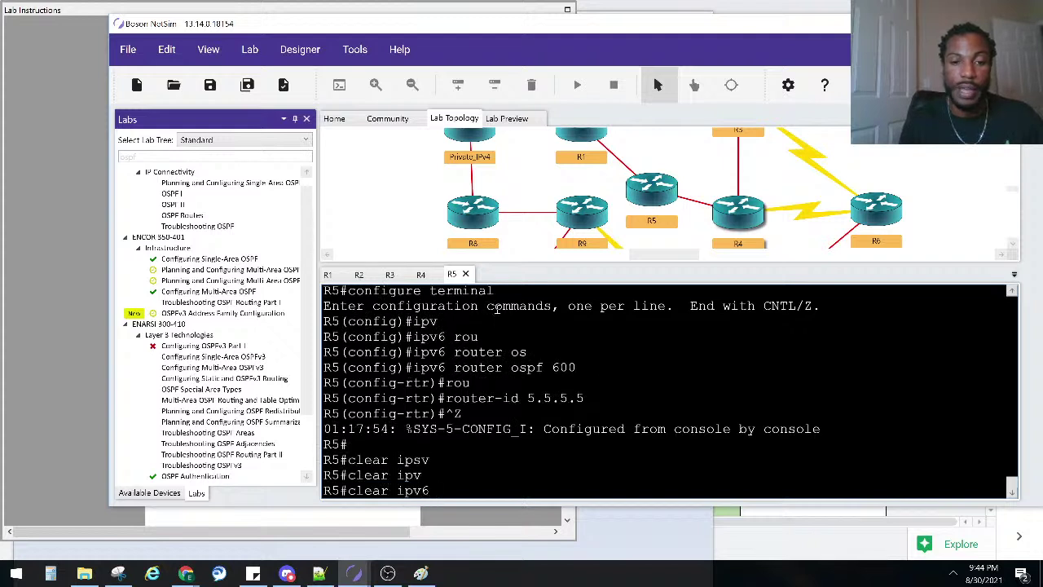
type("os")
key("Tab")
type("pro")
key("Tab")
key("Return")
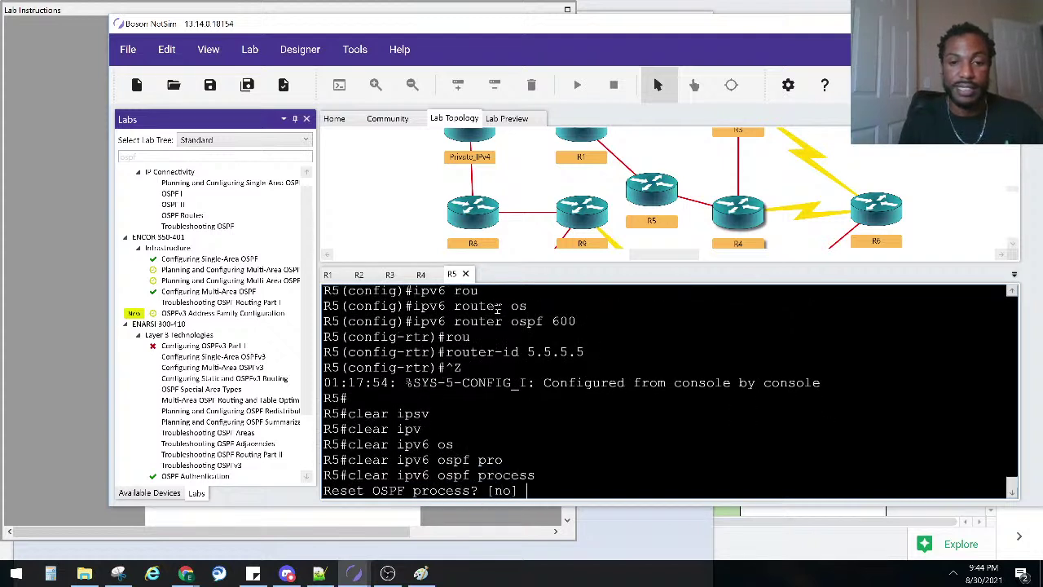
type("yes")
key("Return")
key("Return")
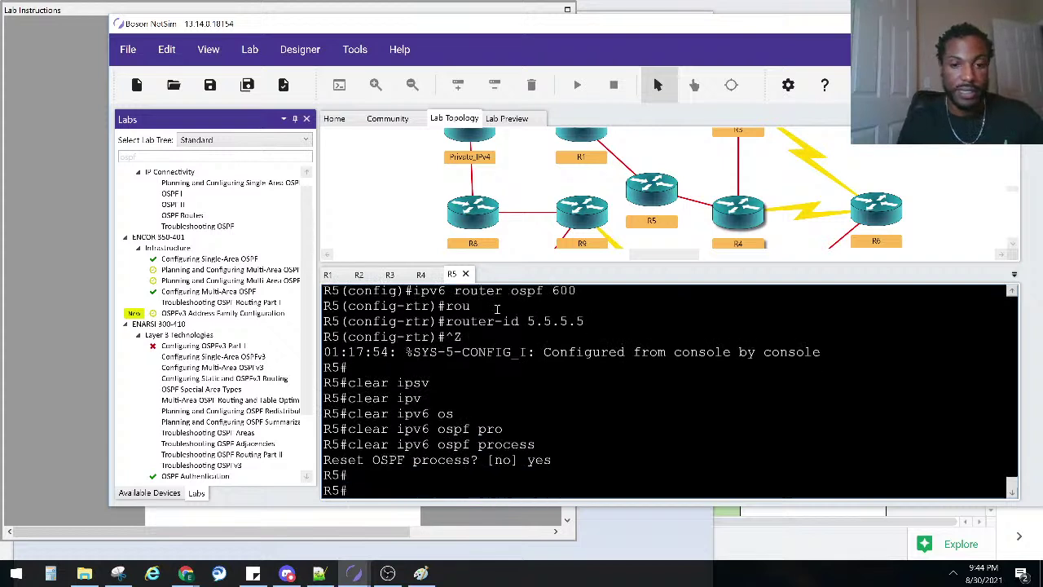
- Return to R1's console and run sho ipv6 ospf neighbor to check its OSPFv3 adjacencies
left_click(430, 274)
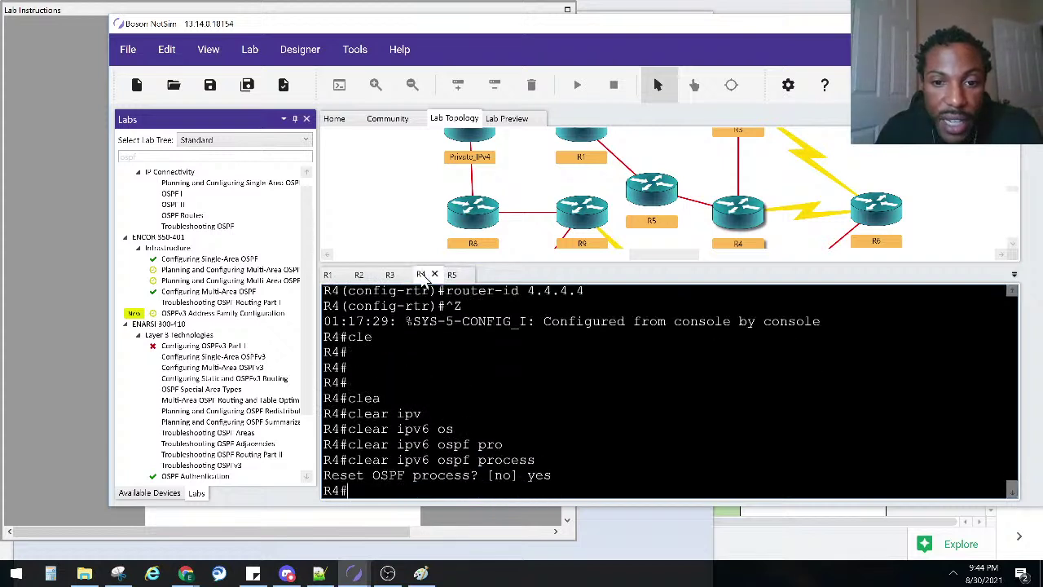
left_click(359, 274)
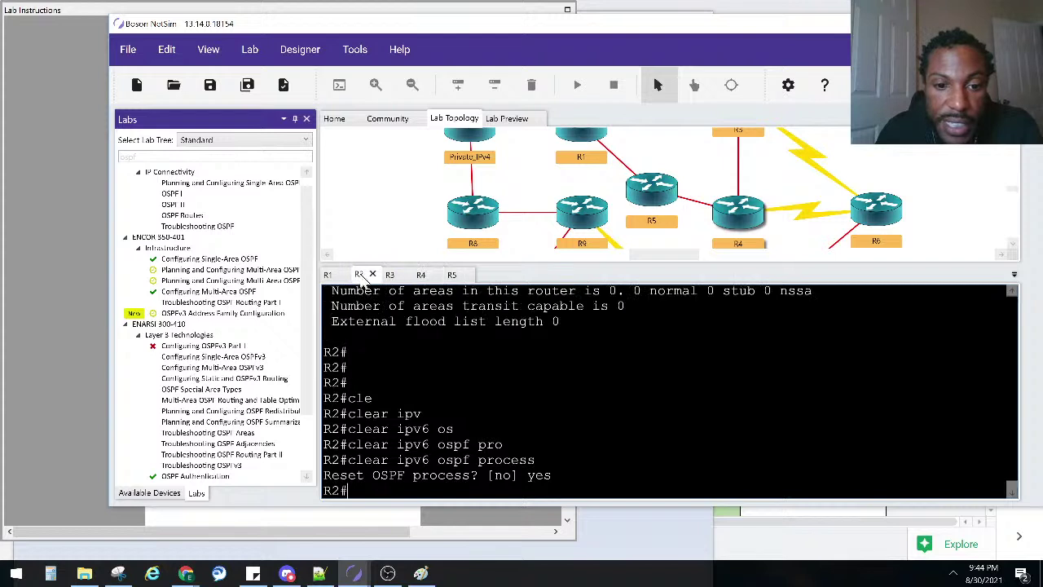
left_click(327, 275)
key("Return")
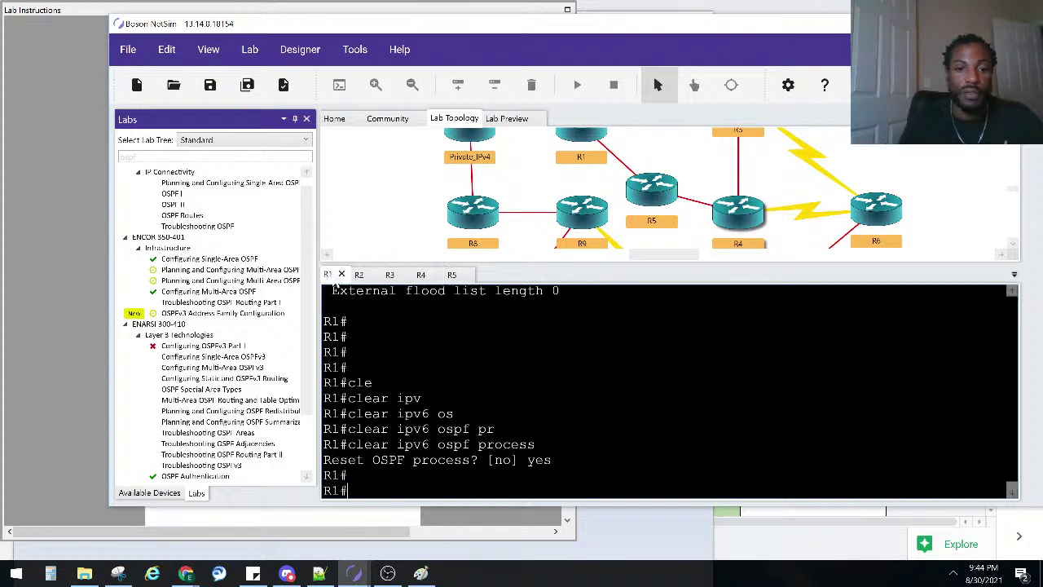
type("sipv")
key("BackSpace")
key("BackSpace")
key("BackSpace")
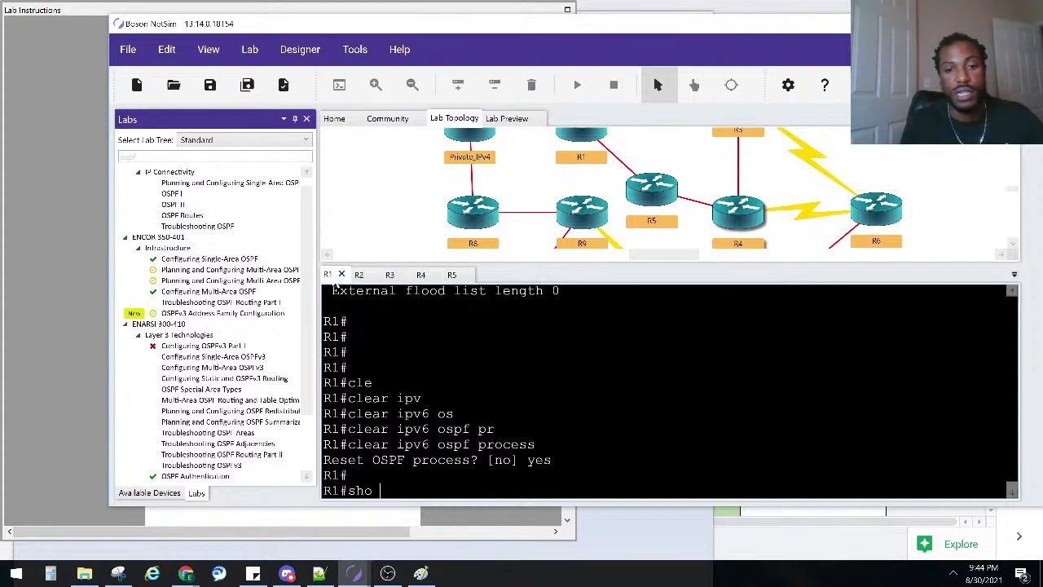
type("o ips")
key("BackSpace")
type("v")
key("Tab")
type("os")
key("Tab")
type("ne")
key("Tab")
key("Return")
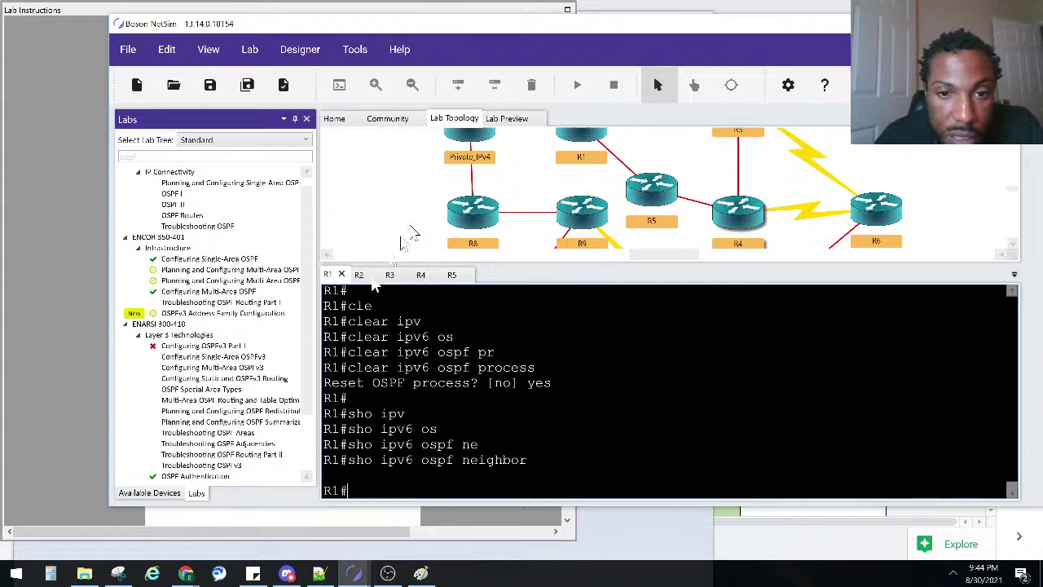
- Look back through R1's console history to the earlier sho ipv6 ospf output
left_click(1011, 293)
left_click(1011, 294)
scroll(1011, 295, "up", 8)
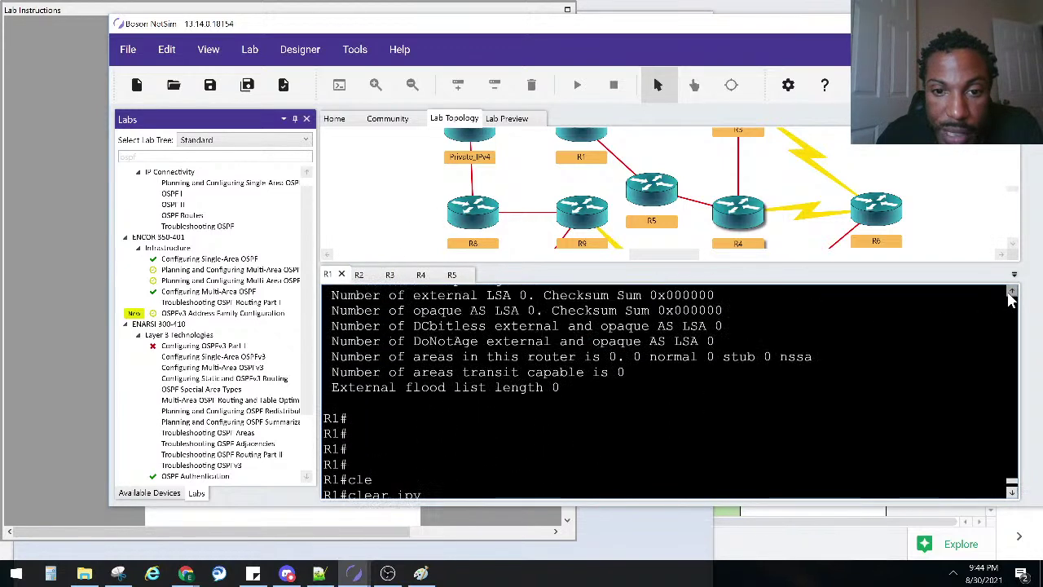
scroll(510, 394, "up", 7)
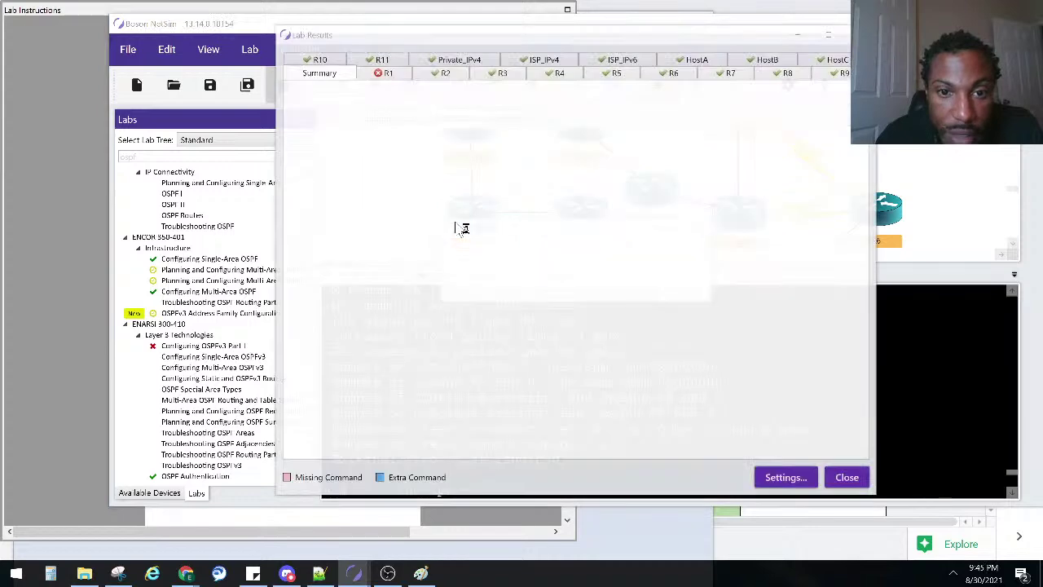
- Examine the lab grading results for R1's missing command under ipv6 router ospf 600, and close the results
left_click(690, 286)
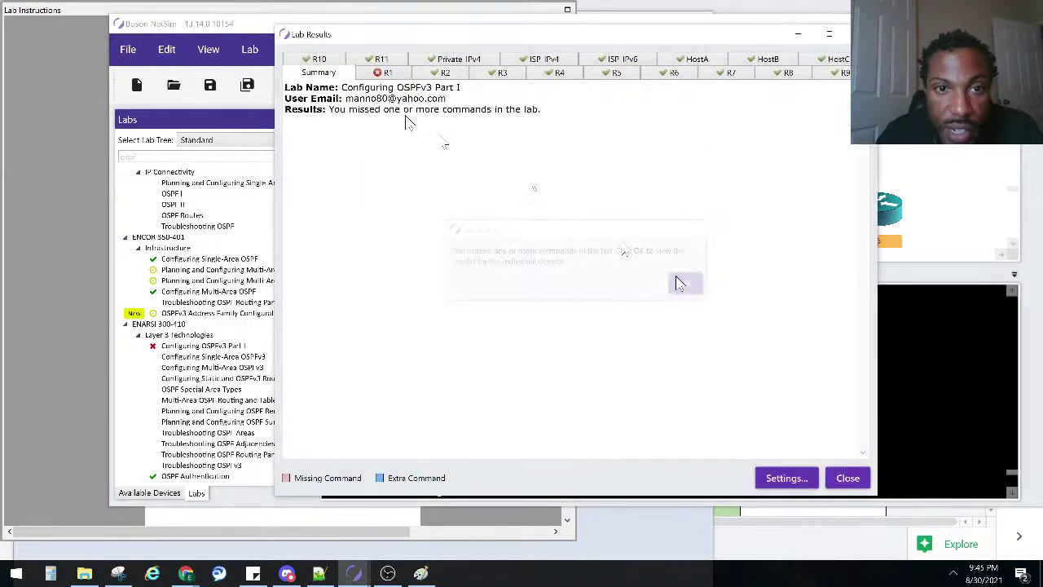
left_click(384, 73)
scroll(424, 220, "down", 5)
scroll(424, 220, "down", 3)
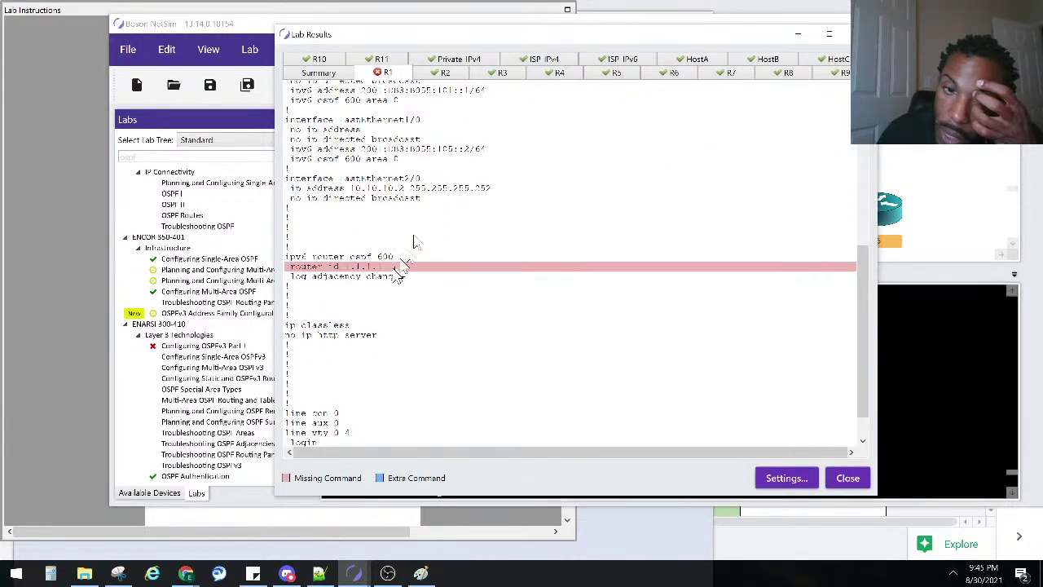
left_click_drag(381, 266, 291, 272)
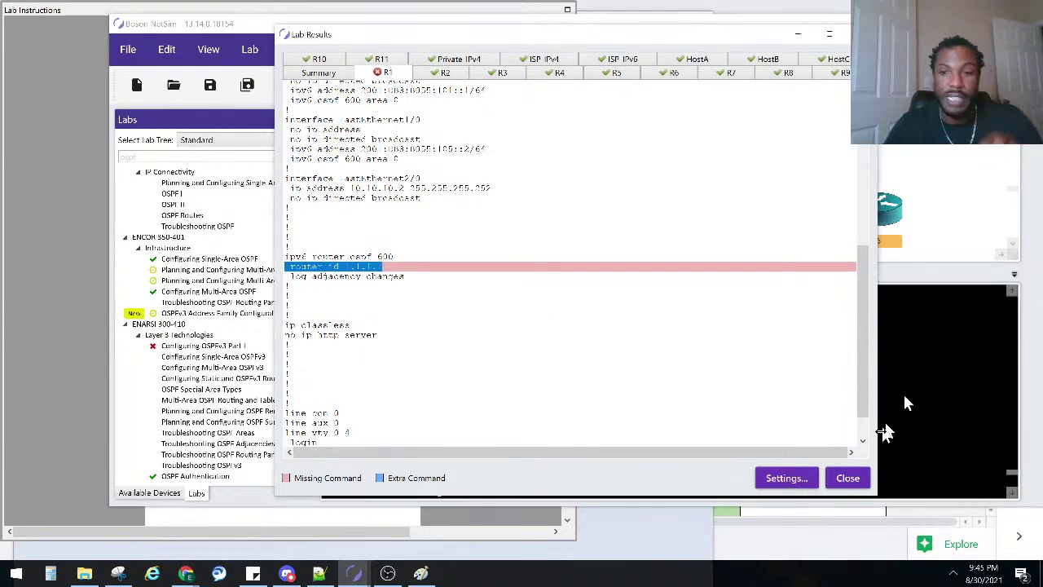
left_click(847, 478)
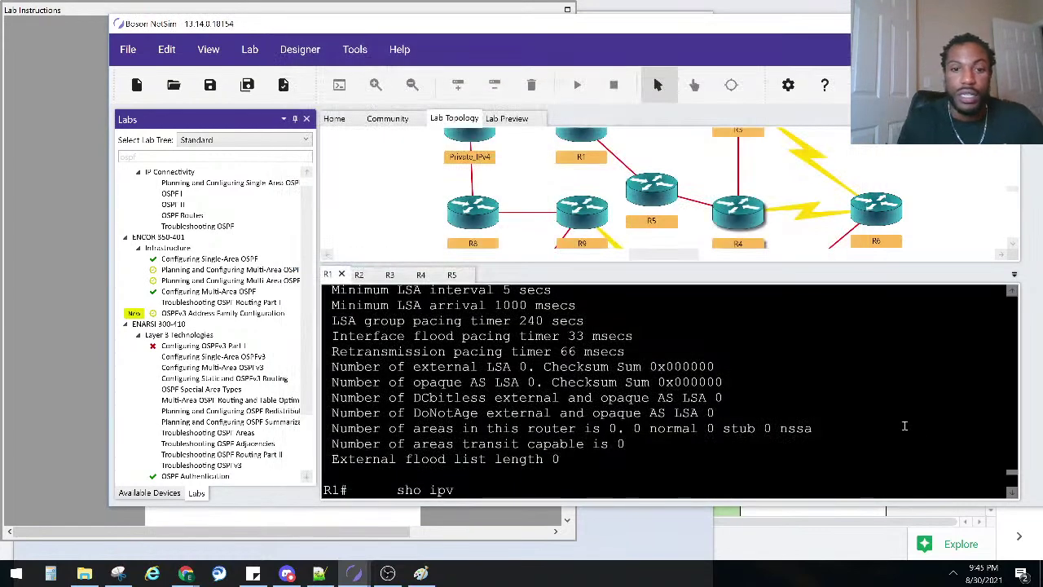
- Check the router ID of process 600 in R1's earlier sho ipv6 ospf output and return to the prompt
scroll(734, 375, "down", 3)
scroll(630, 387, "up", 6)
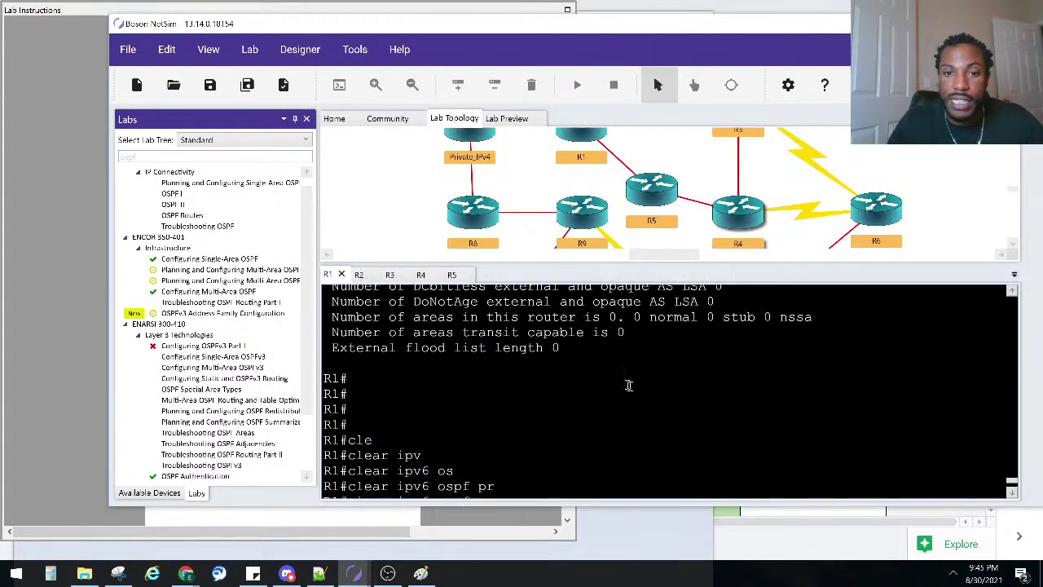
scroll(630, 387, "up", 2)
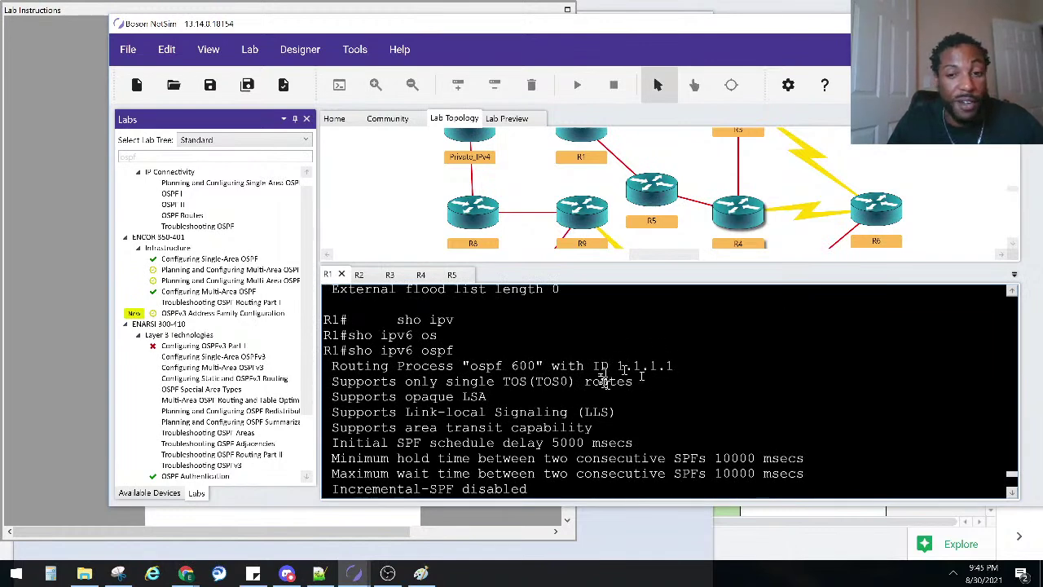
scroll(607, 379, "down", 10)
scroll(602, 380, "up", 3)
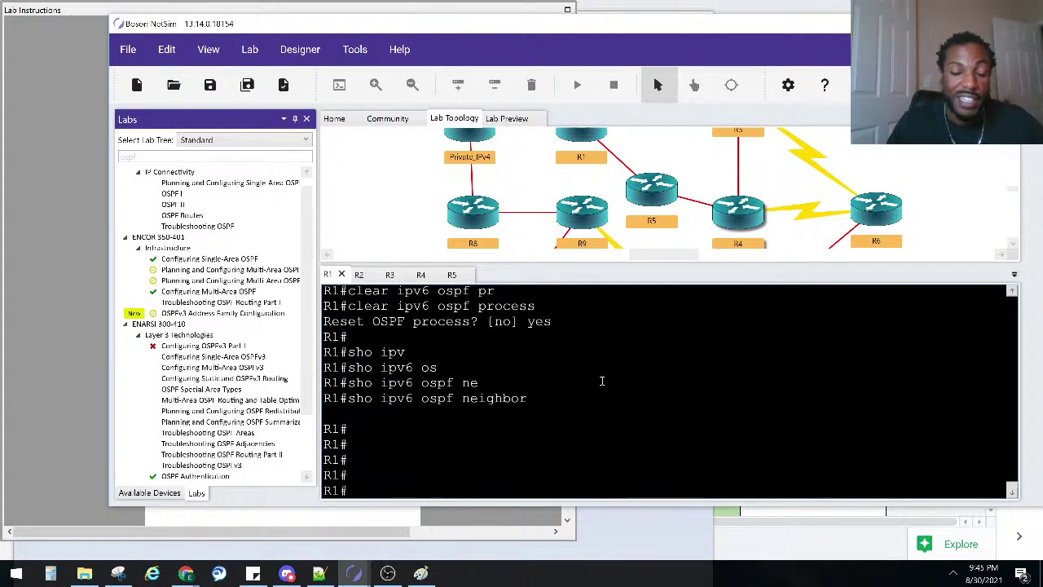
- Enter global configuration mode on R1 with configure terminal and start an ipv6 command
type("conf")
key("Tab")
type("t")
key("Tab")
key("Return")
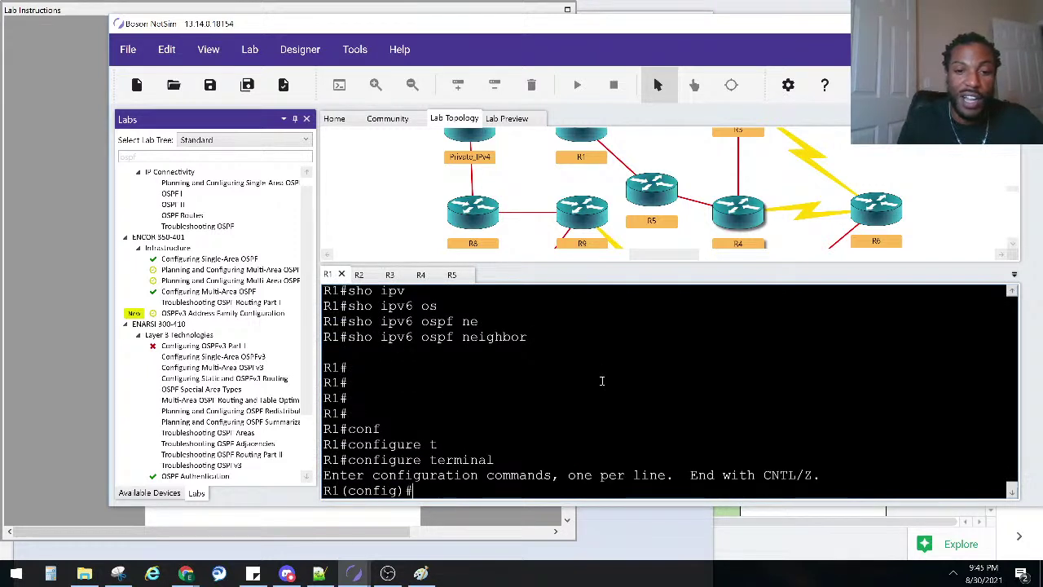
type("ipv")
key("Tab")
type("os")
key("Tab")
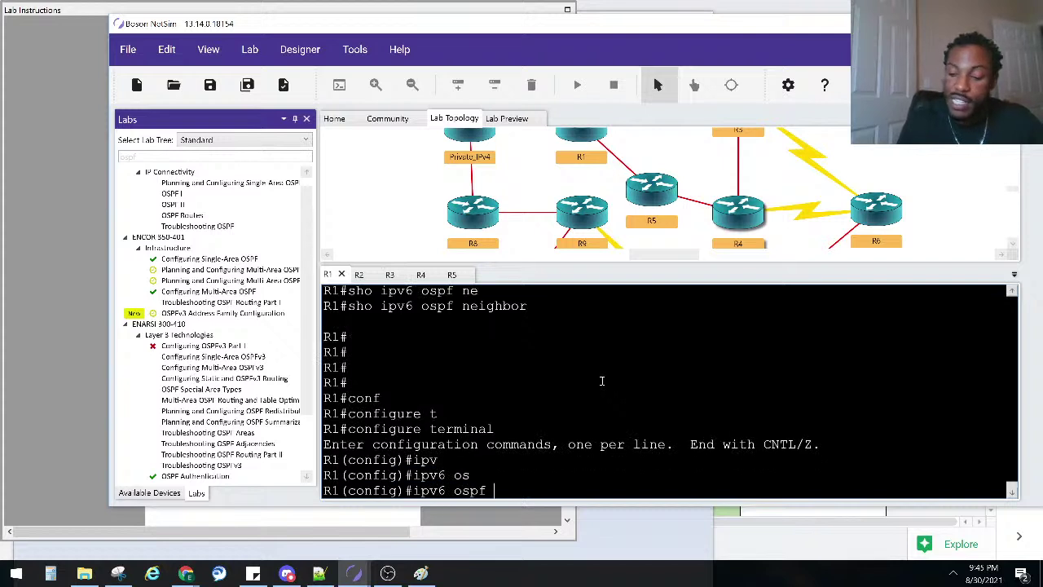
type("600")
key("BackSpace")
key("BackSpace")
key("BackSpace")
key("BackSpace")
key("BackSpace")
key("BackSpace")
key("BackSpace")
key("BackSpace")
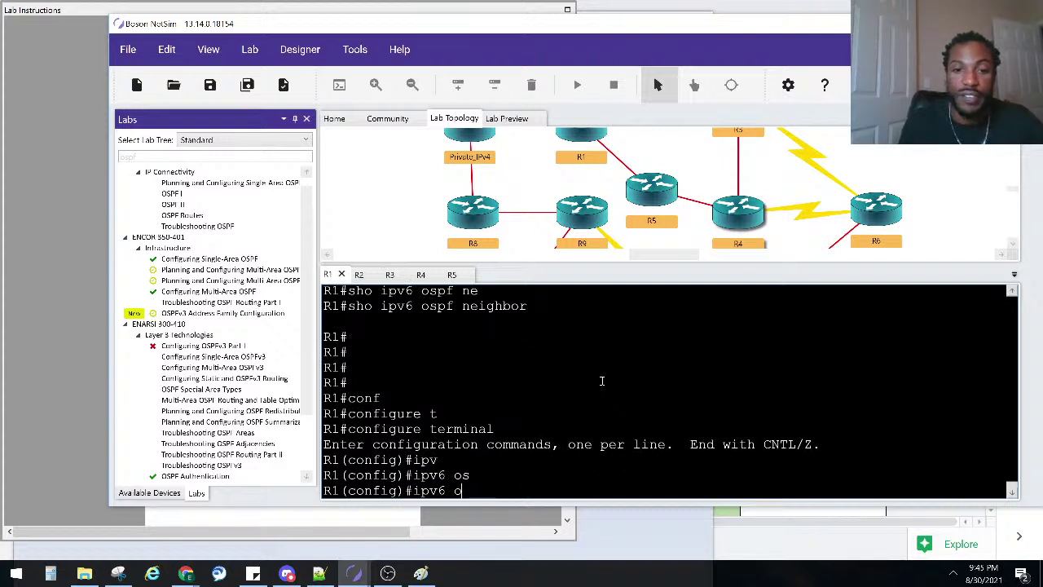
- Enter ipv6 router ospf 600 on R1, set router-id 1.1.1.1 and return to privileged EXEC mode
type("rou")
key("Tab")
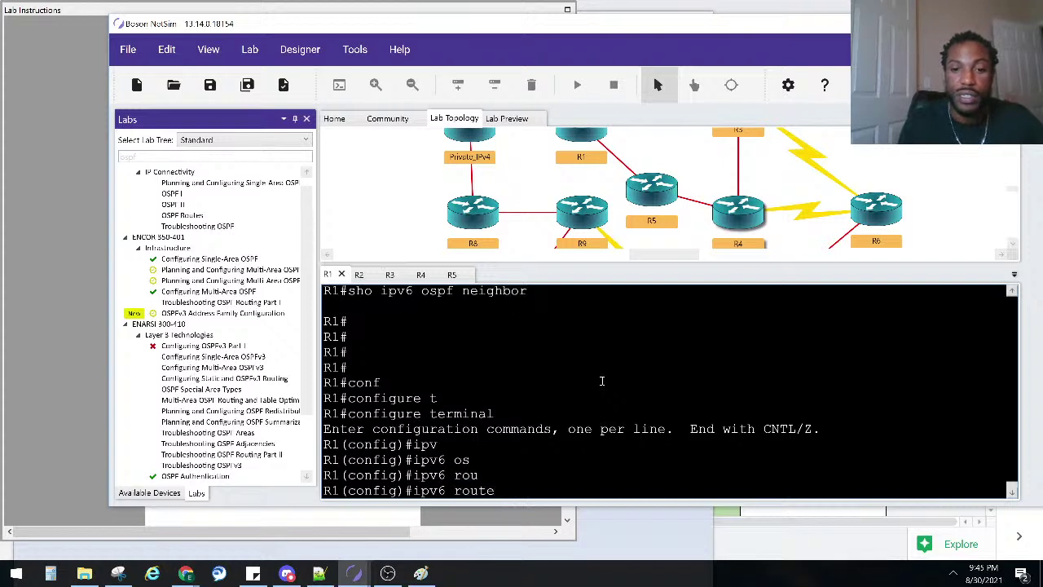
type("os")
key("Tab")
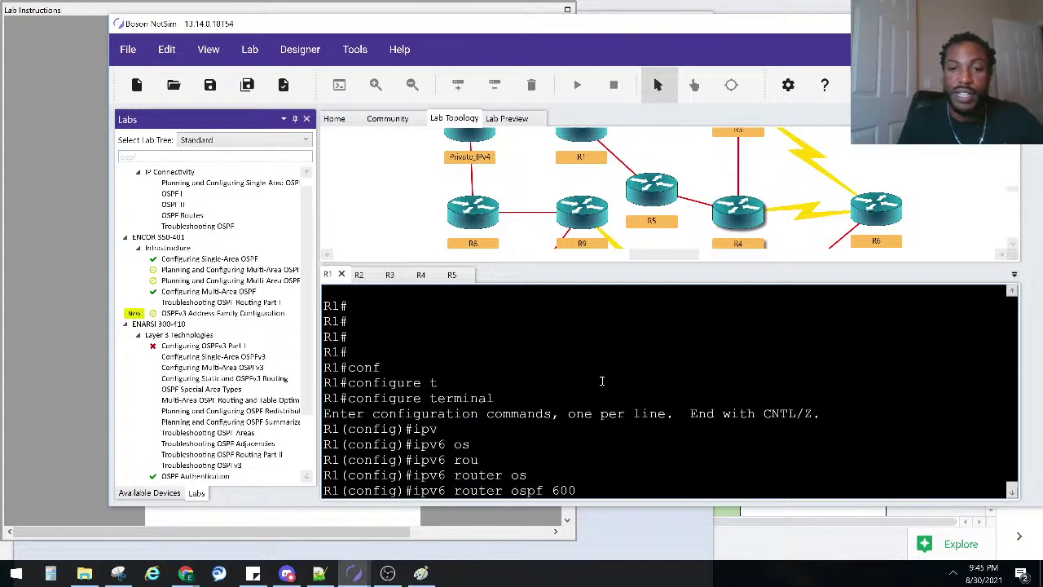
key("Return")
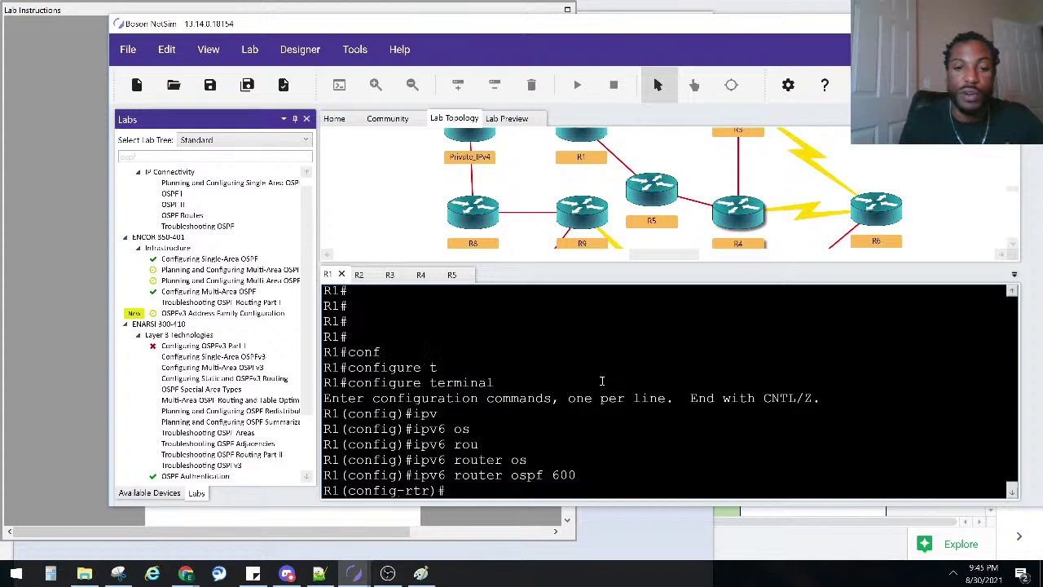
type("rou")
key("Tab")
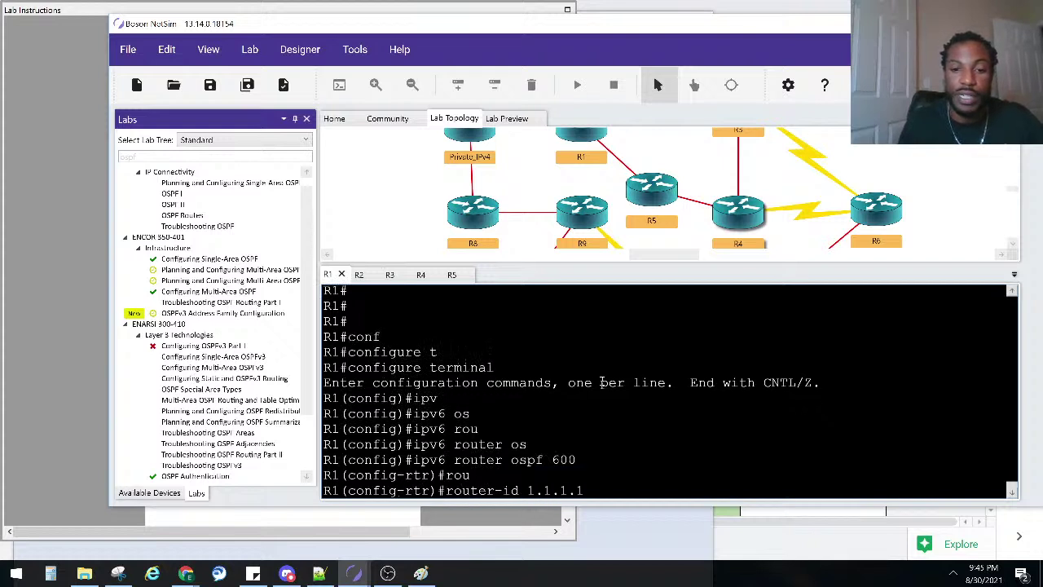
key("Return")
key("ctrl+z")
key("Return")
- Run sho ip inter brief on R1 and examine the Loopback0 address
type("s")
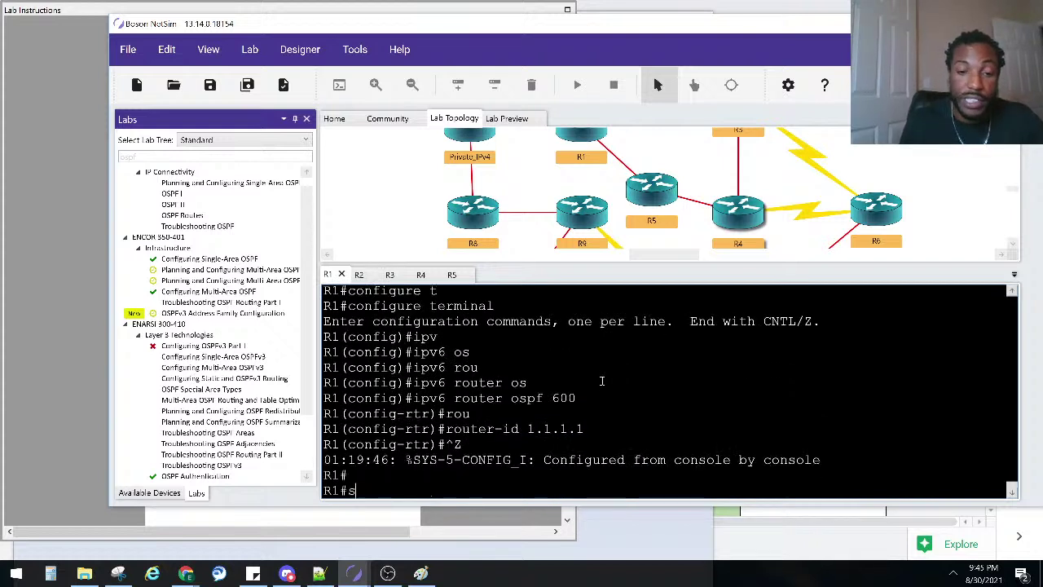
type("hi")
key("BackSpace")
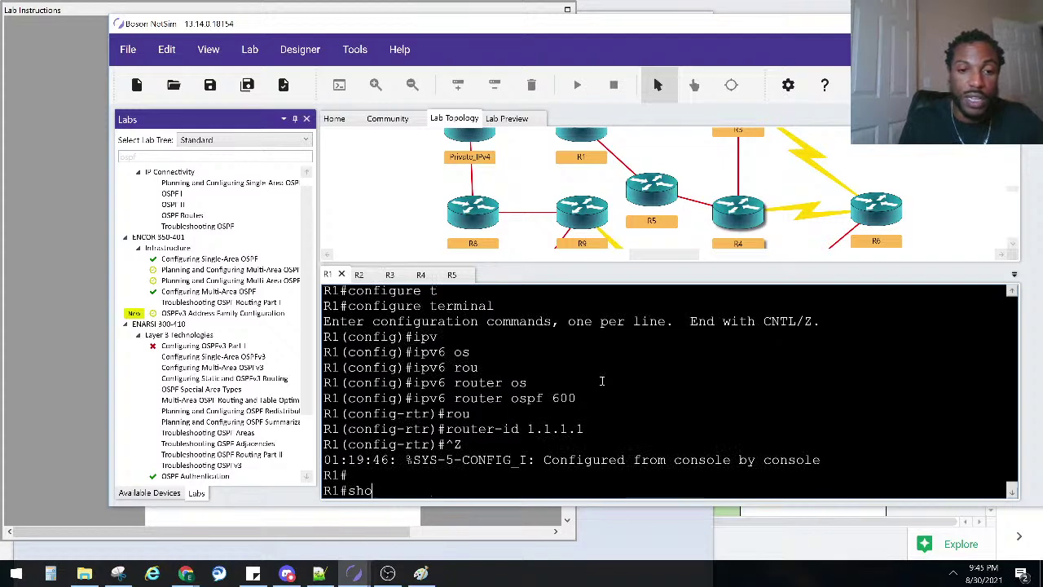
type("ip inter brief")
key("Return")
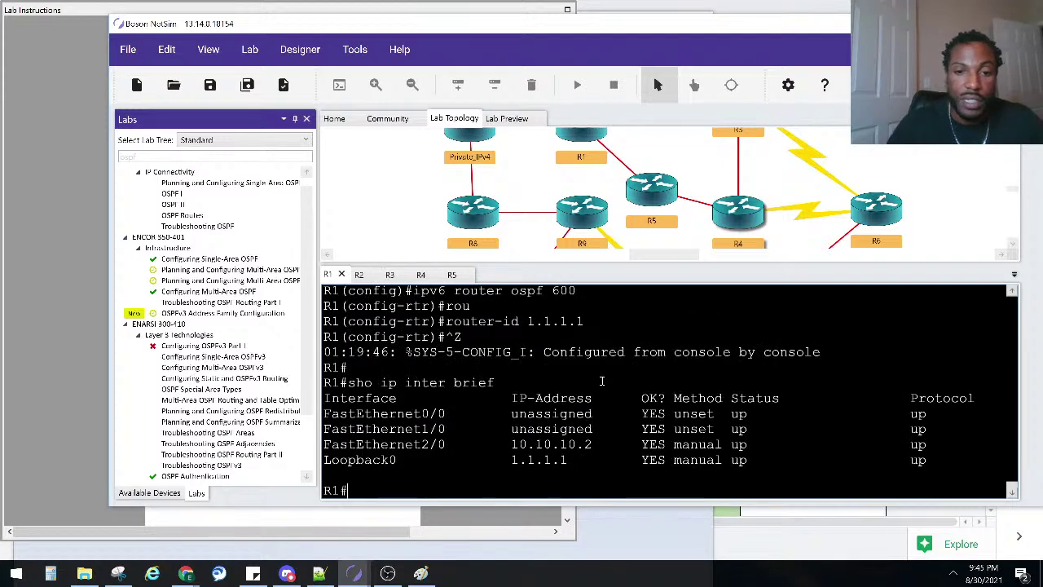
left_click_drag(501, 459, 382, 460)
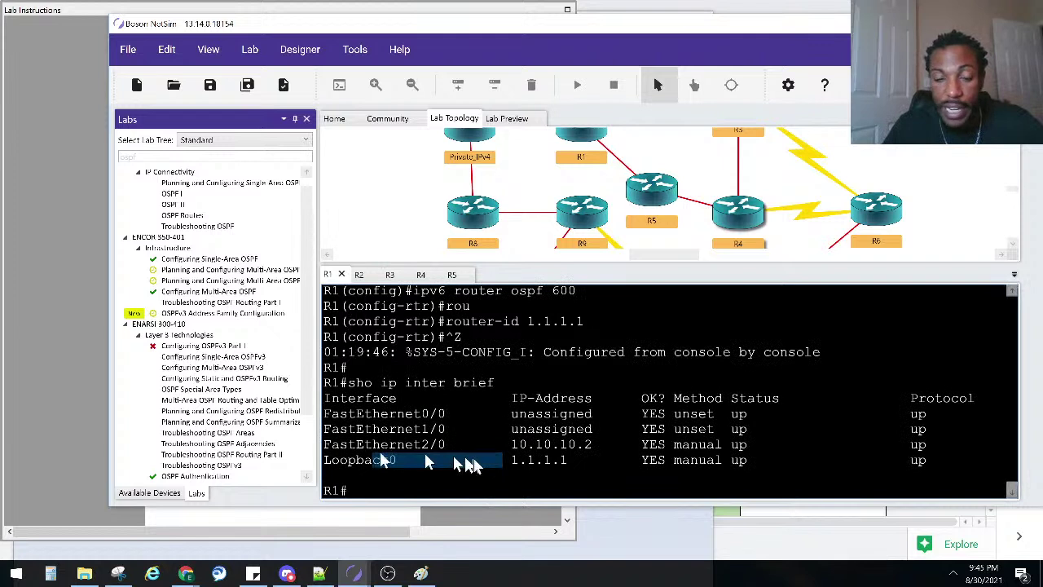
double_click(542, 460)
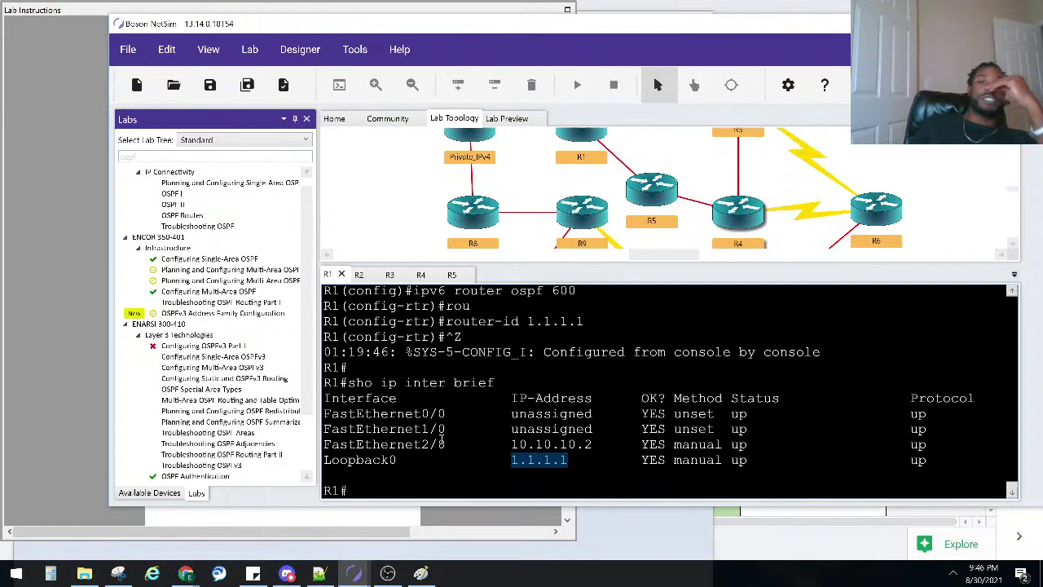
left_click(514, 462)
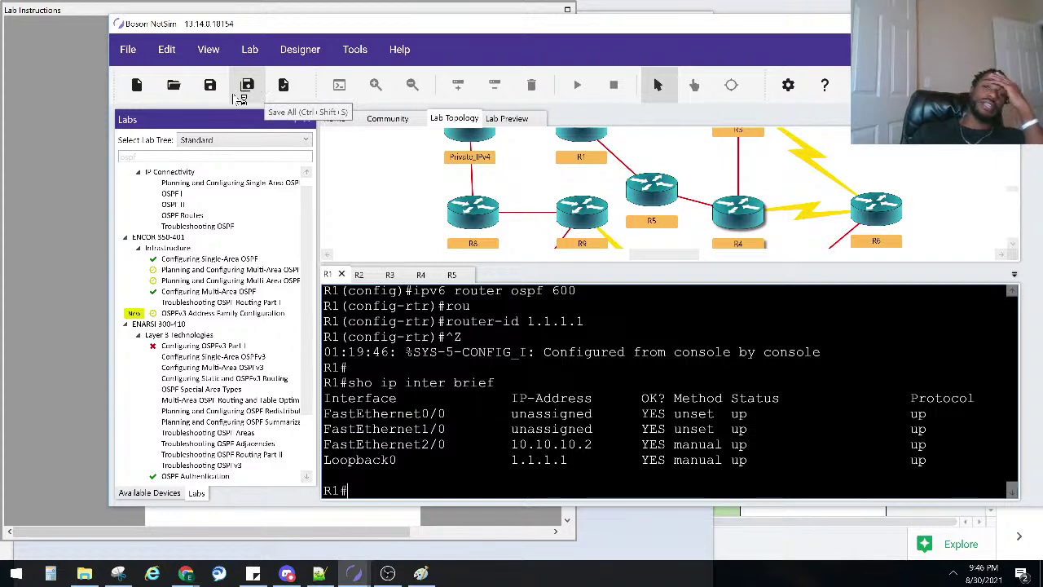
- Grade the Configuring OSPFv3 Part I lab, review the results summary and close it
left_click(242, 94)
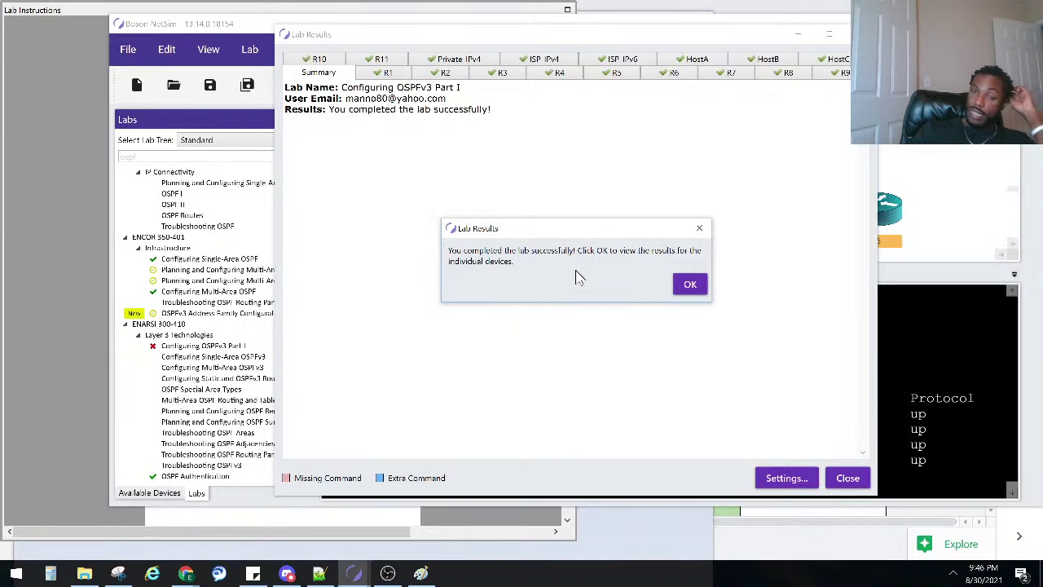
left_click(688, 291)
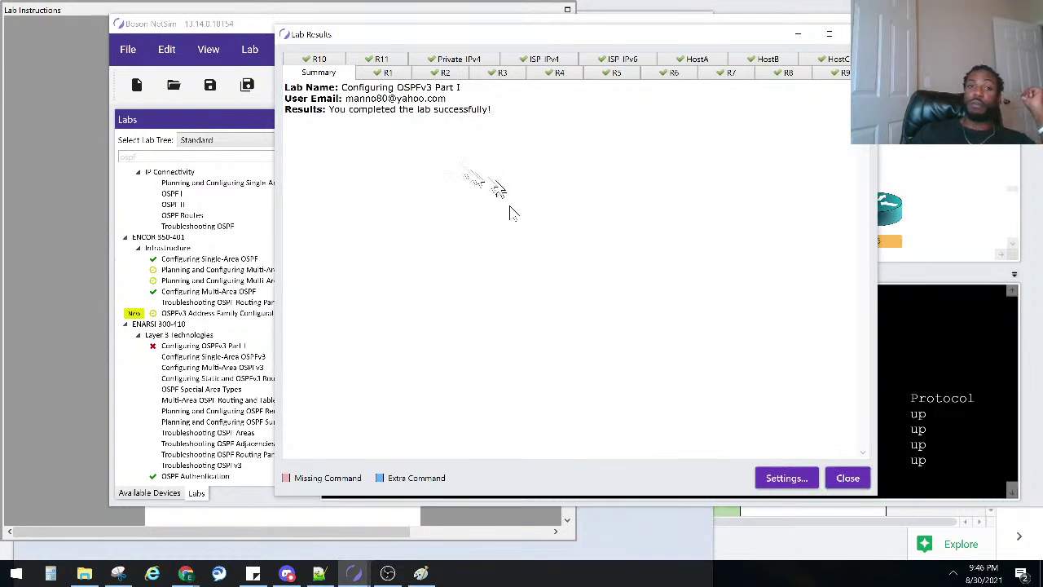
left_click_drag(349, 109, 490, 110)
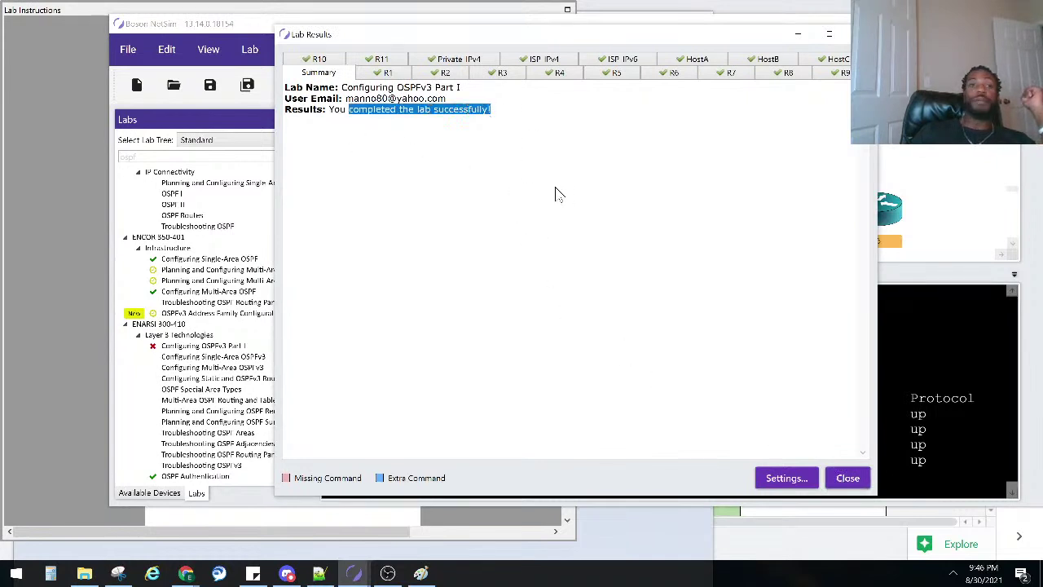
left_click(843, 481)
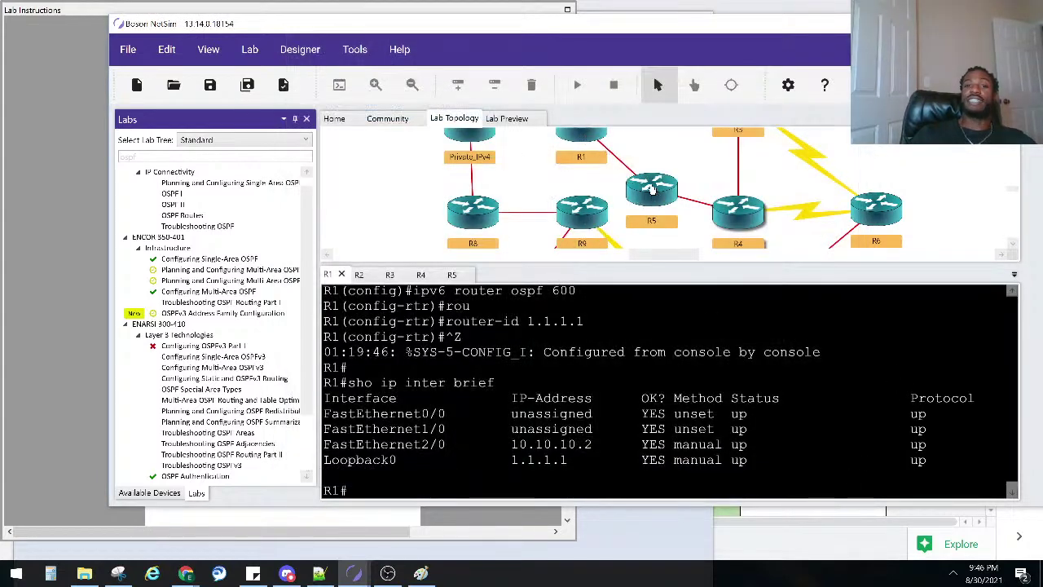
- Open R5's console and run sho ipv6 ospf neighbor to check its OSPFv3 adjacencies
double_click(652, 190)
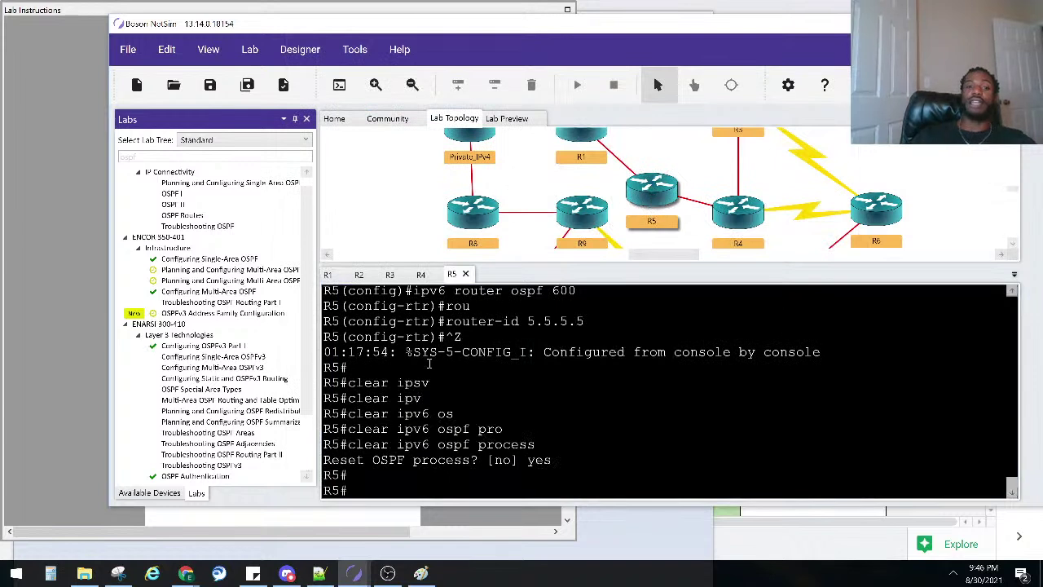
key("Return")
key("Return")
key("Return")
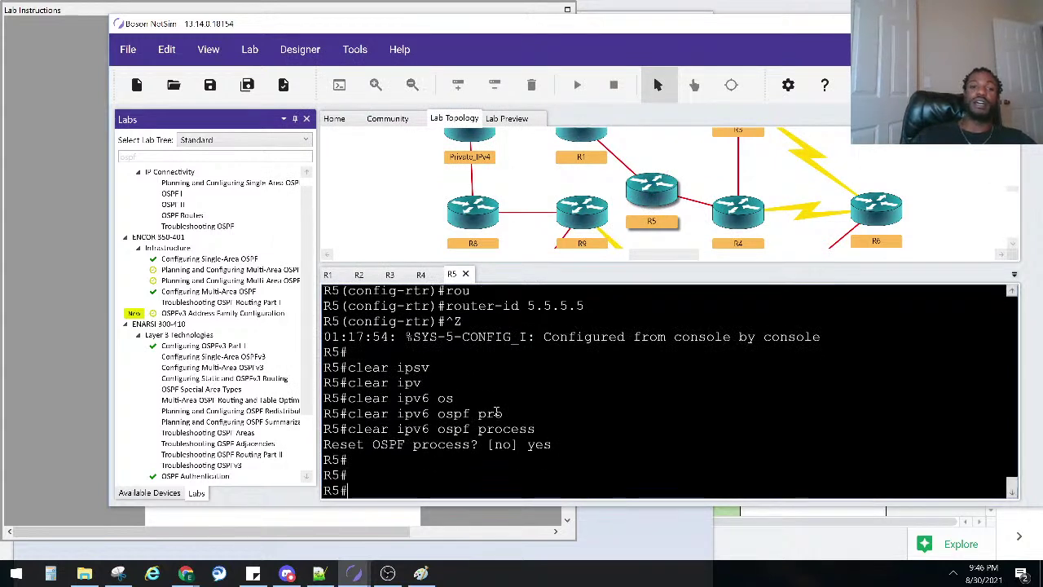
type("sho ip")
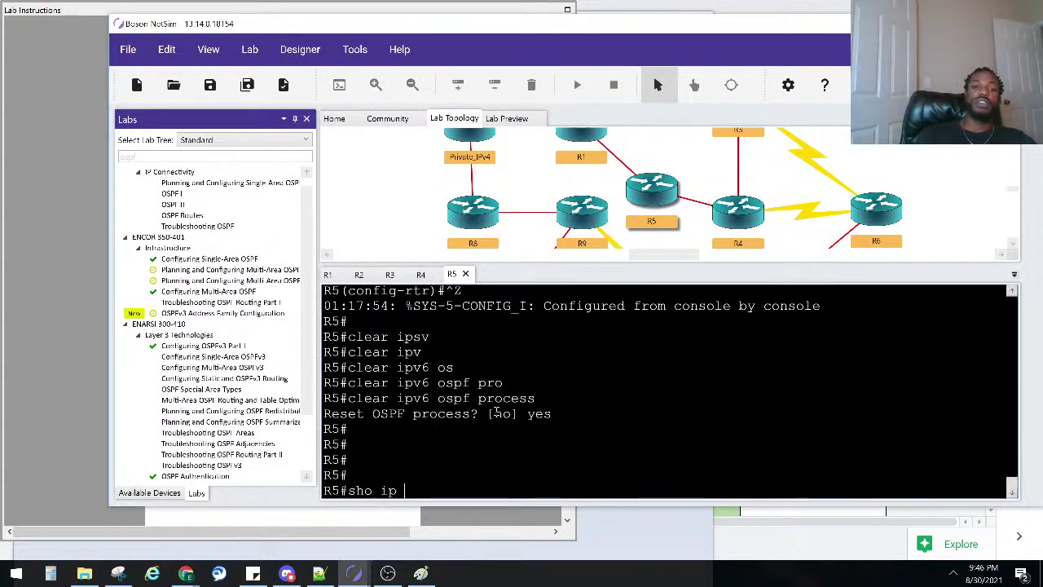
key("BackSpace")
type("v")
key("Tab")
type("os")
key("Tab")
type("ne")
key("Tab")
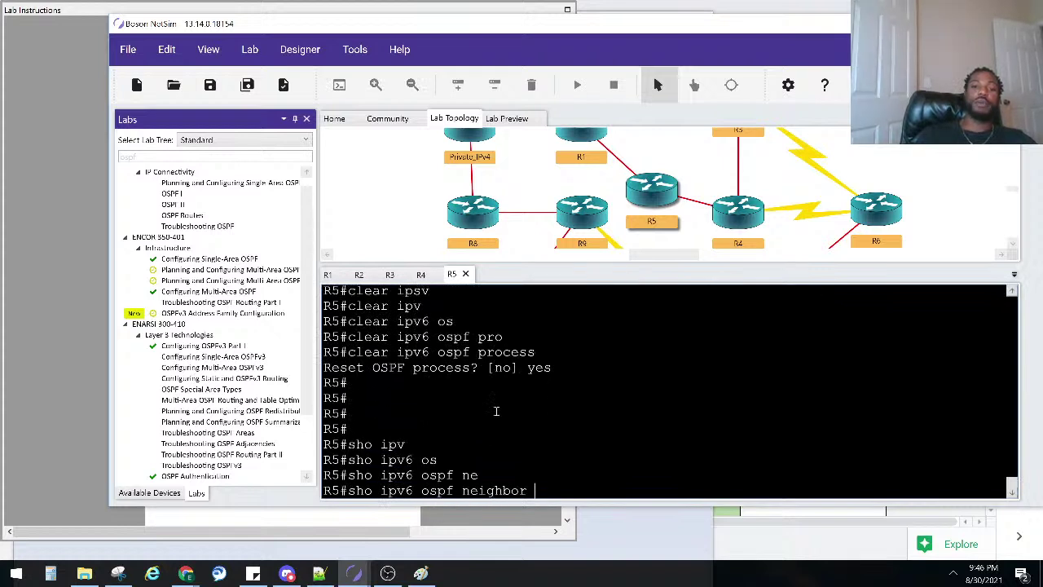
key("Return")
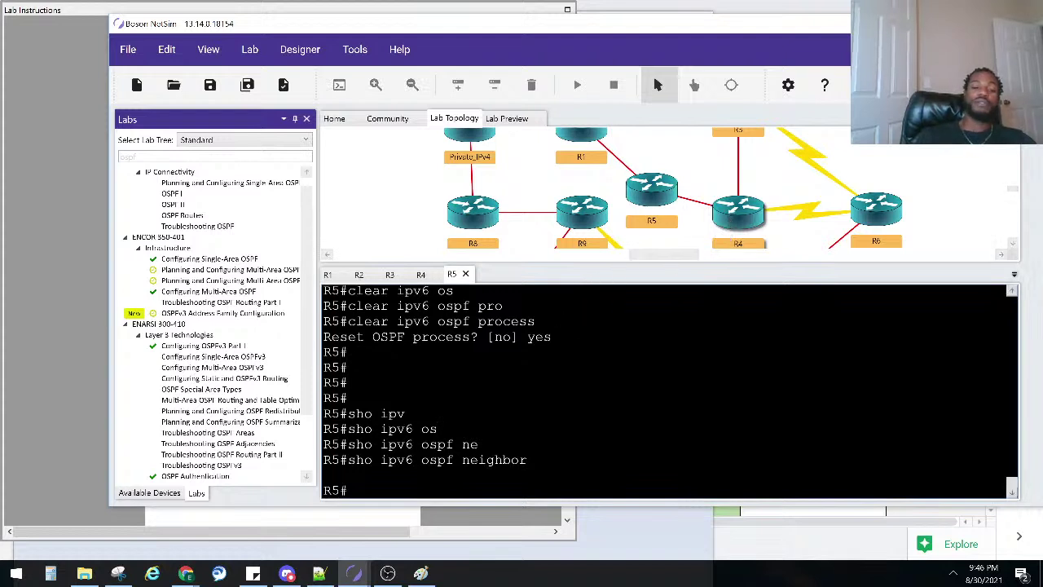
- Run sho run on R5 and examine the OSPFv3 area setting on FastEthernet0/1
type("sho run")
key("Return")
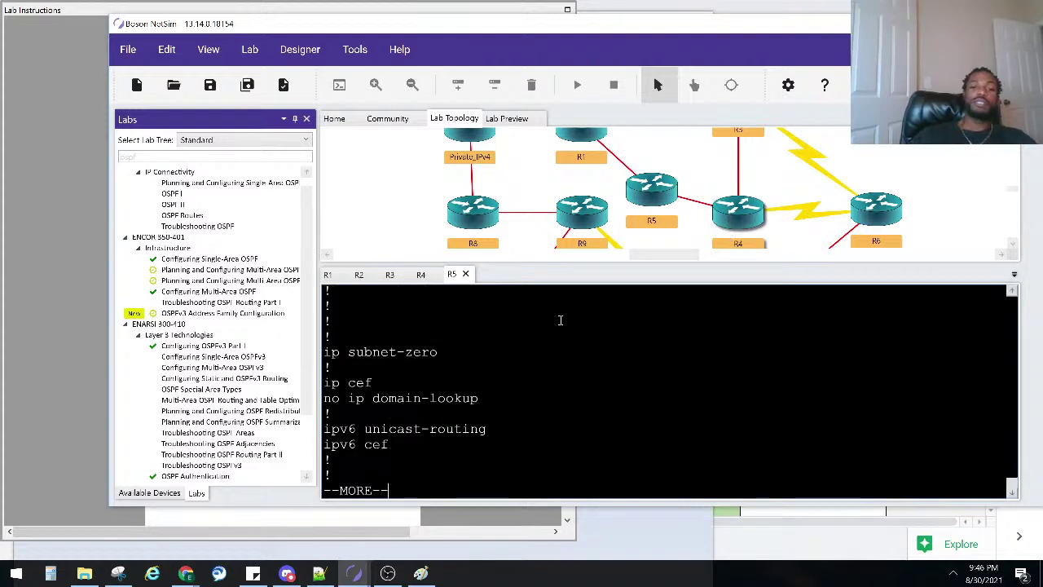
key("space")
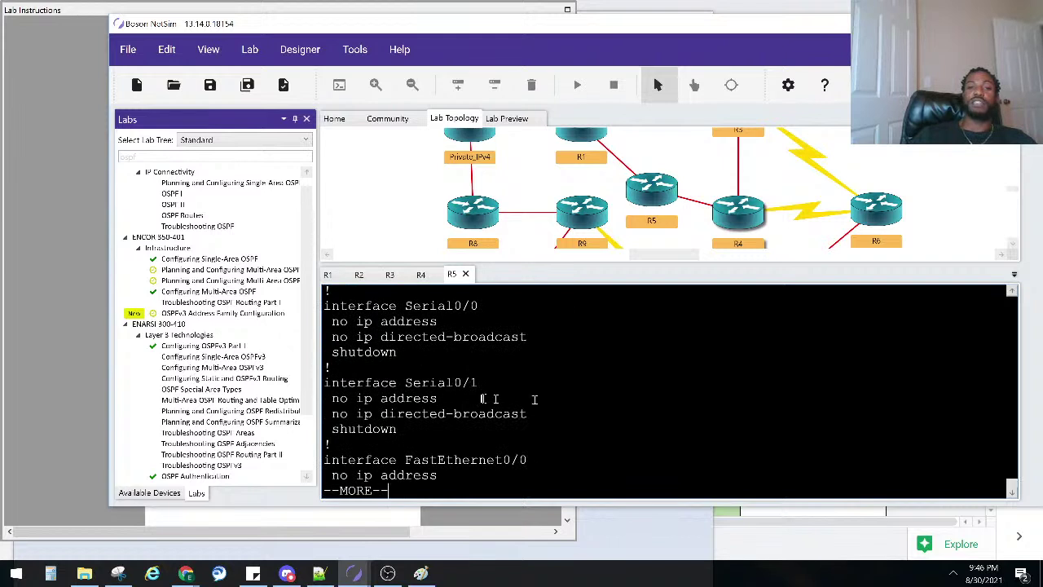
key("space")
scroll(623, 403, "up", 2)
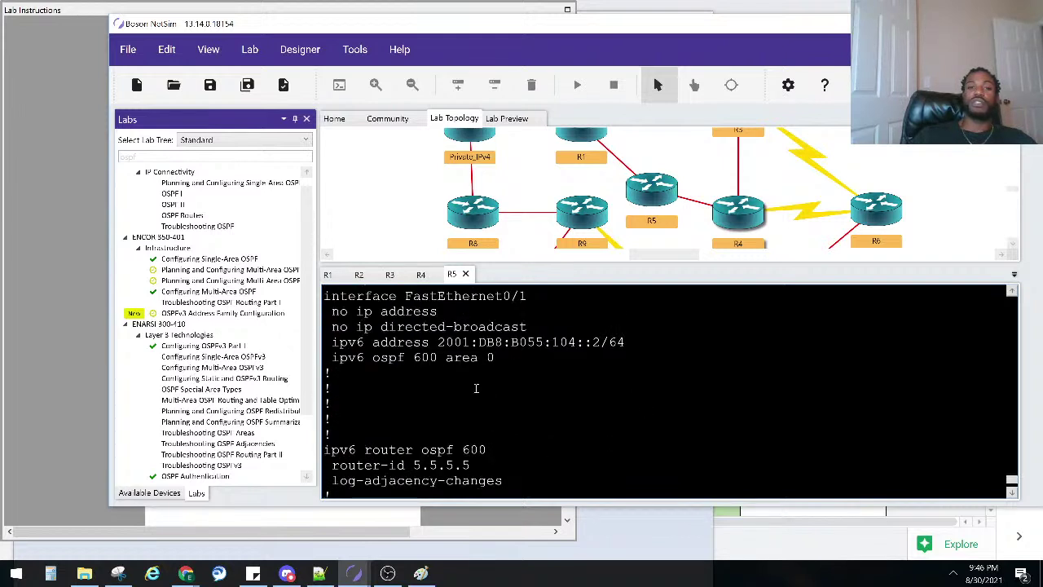
left_click_drag(495, 358, 371, 359)
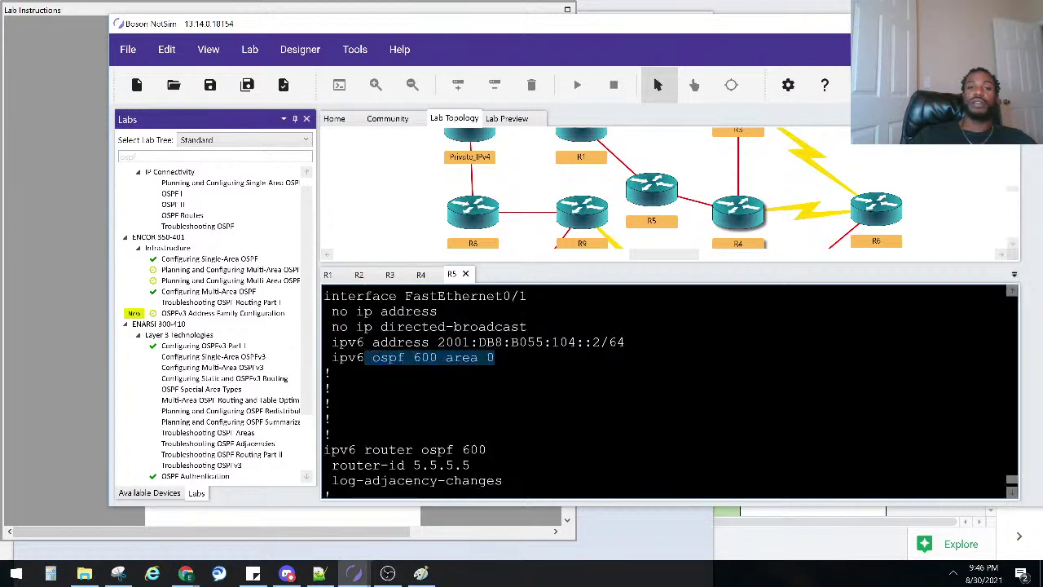
- Examine the OSPFv3 area settings of FastEthernet0/0 and FastEthernet0/1 in R5's running configuration, and glance at the lab instructions
scroll(368, 355, "up", 2)
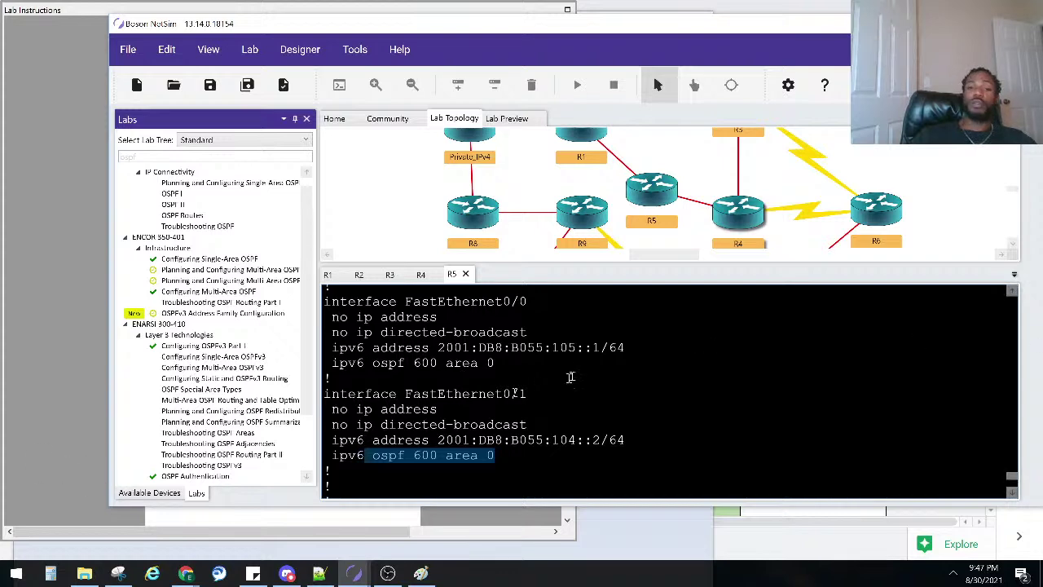
left_click(580, 364)
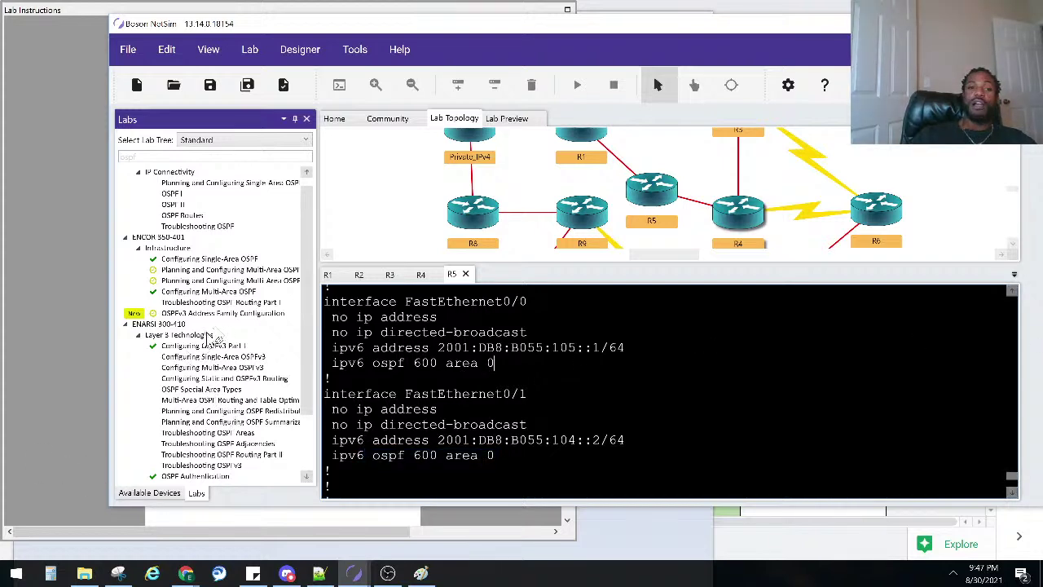
scroll(214, 341, "down", 3)
left_click(79, 305)
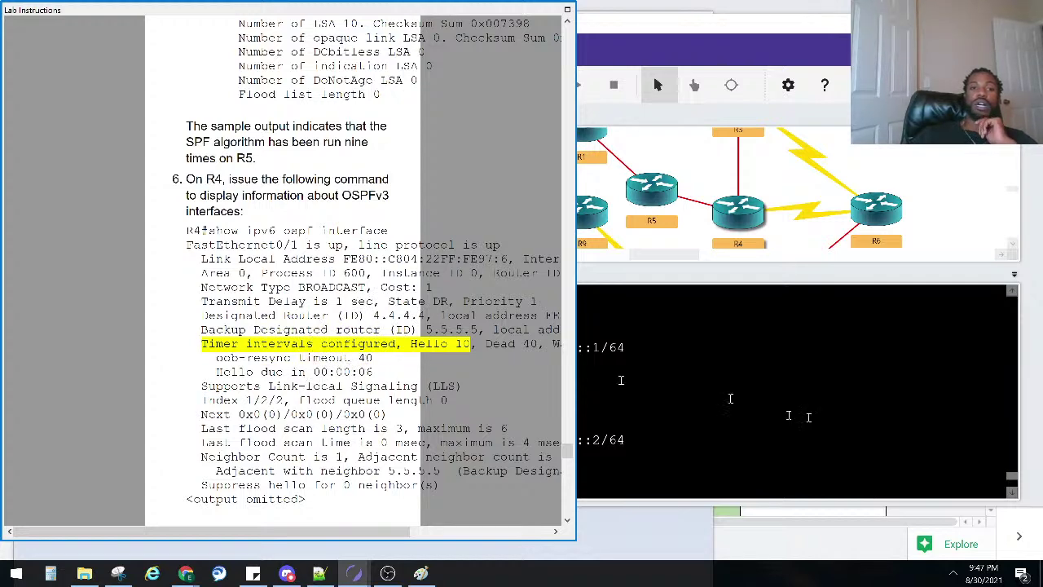
left_click(730, 399)
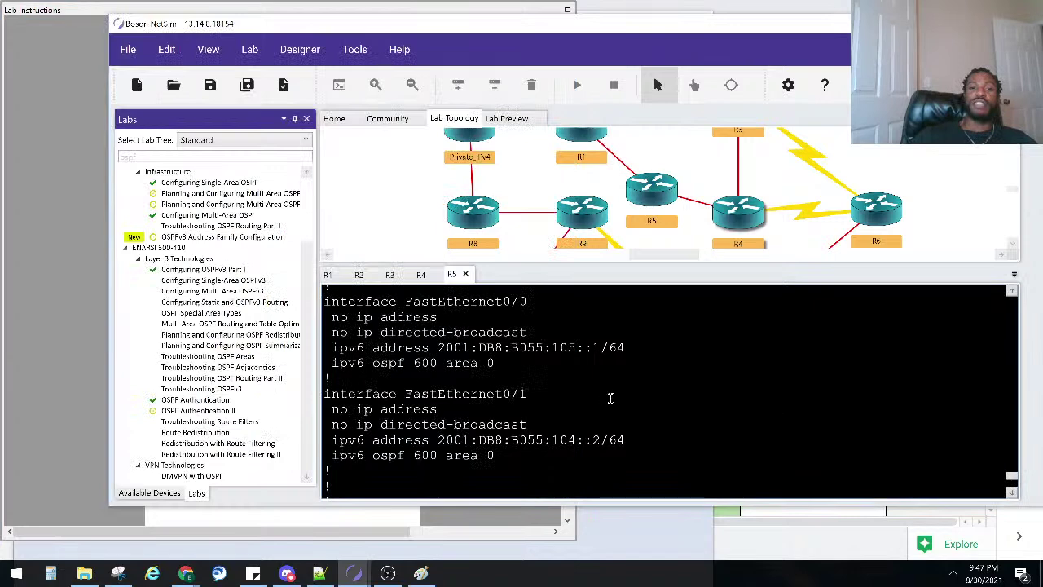
scroll(612, 397, "up", 1)
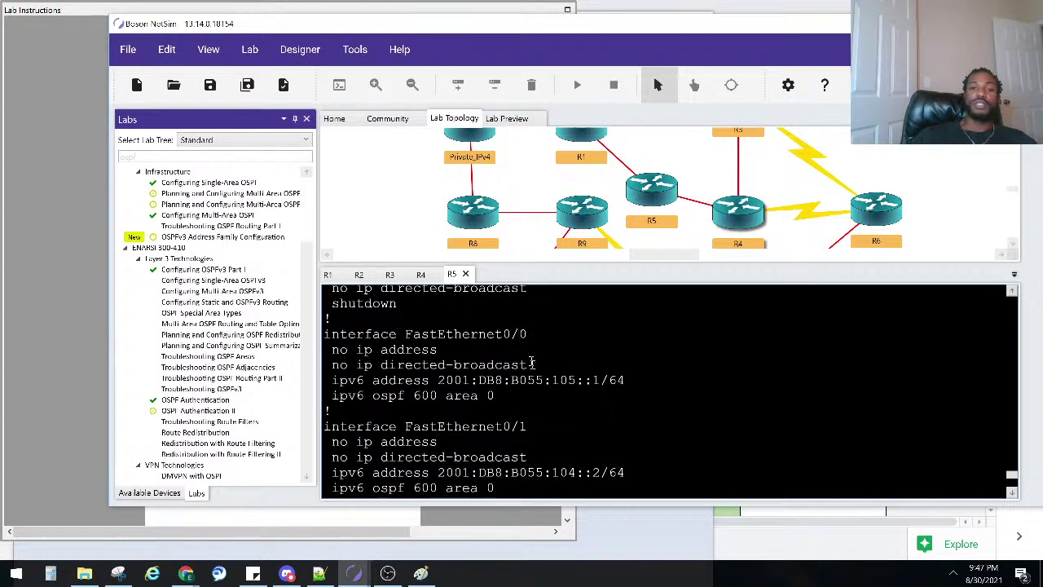
- Enter global configuration mode on R5 and shut down interface FastEthernet0/0
scroll(571, 440, "down", 3)
key("space")
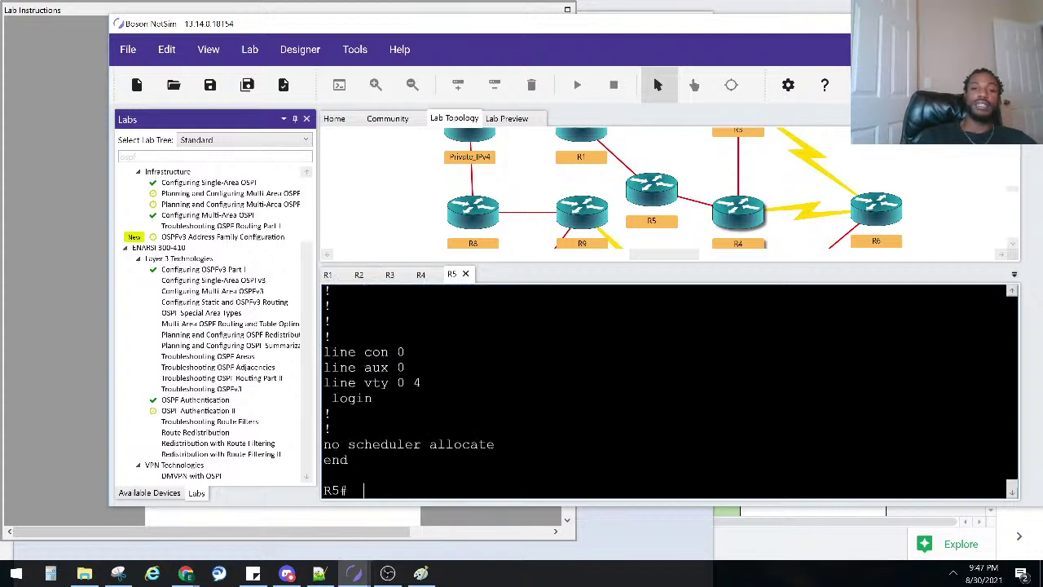
type("conf")
key("Tab")
type("t")
key("Tab")
key("Return")
type("in")
key("Tab")
type("fa")
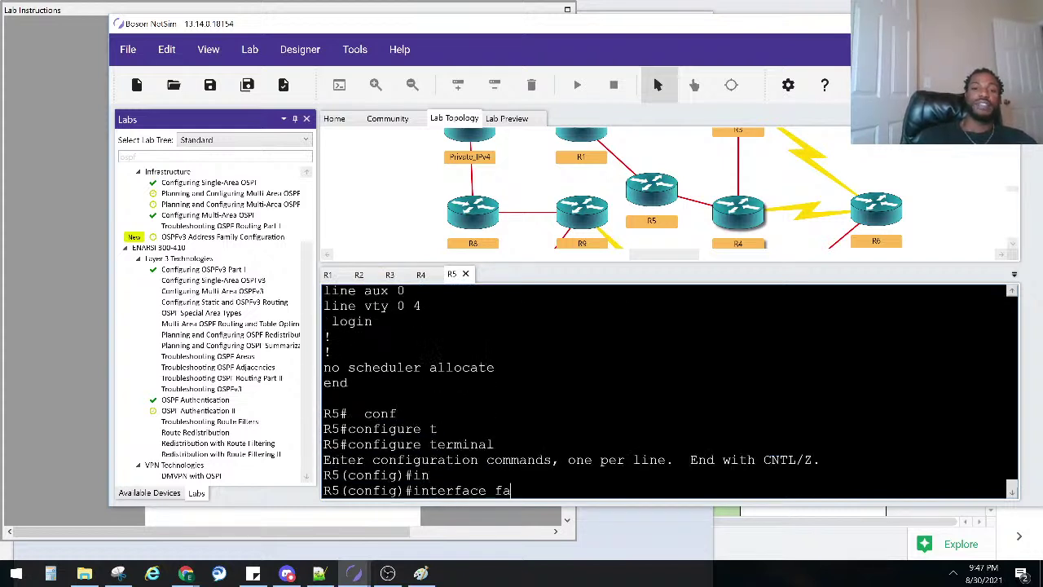
key("Tab")
type("0/0")
key("Return")
type("shut")
key("Return")
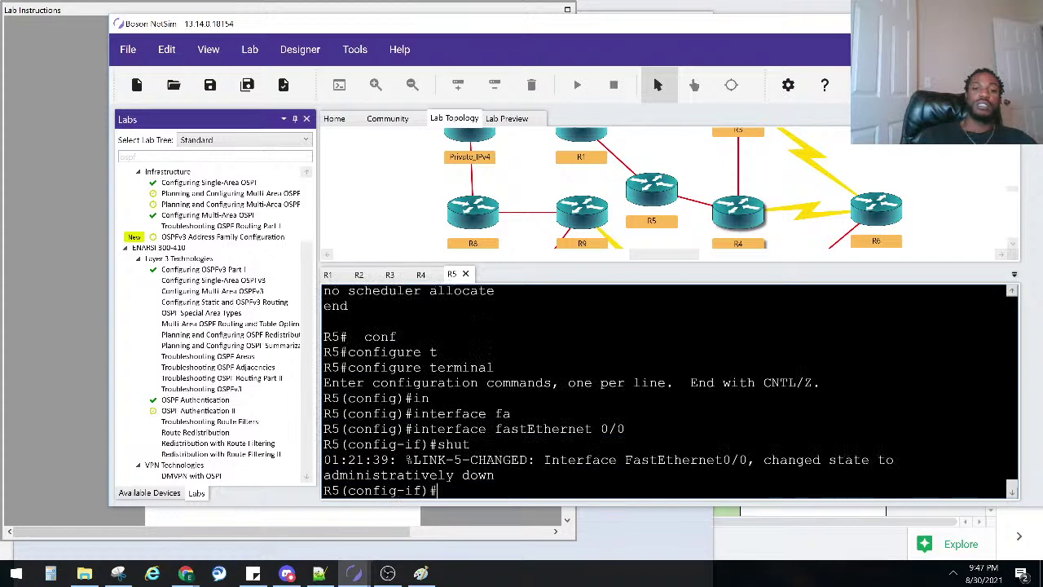
- Shut down interface FastEthernet0/1 on R5
key("Up")
key("Up")
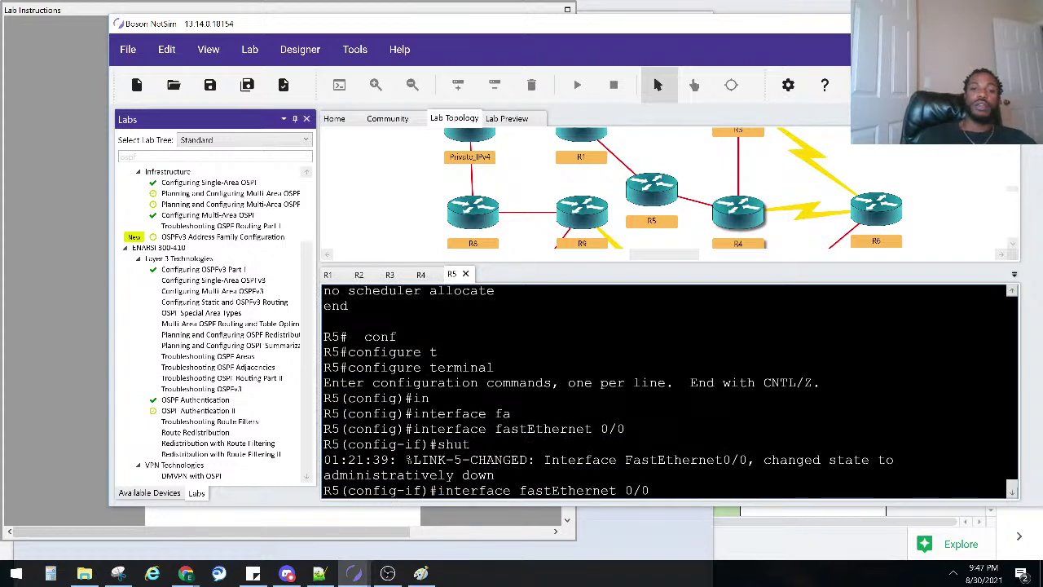
type("1")
key("Return")
type("s")
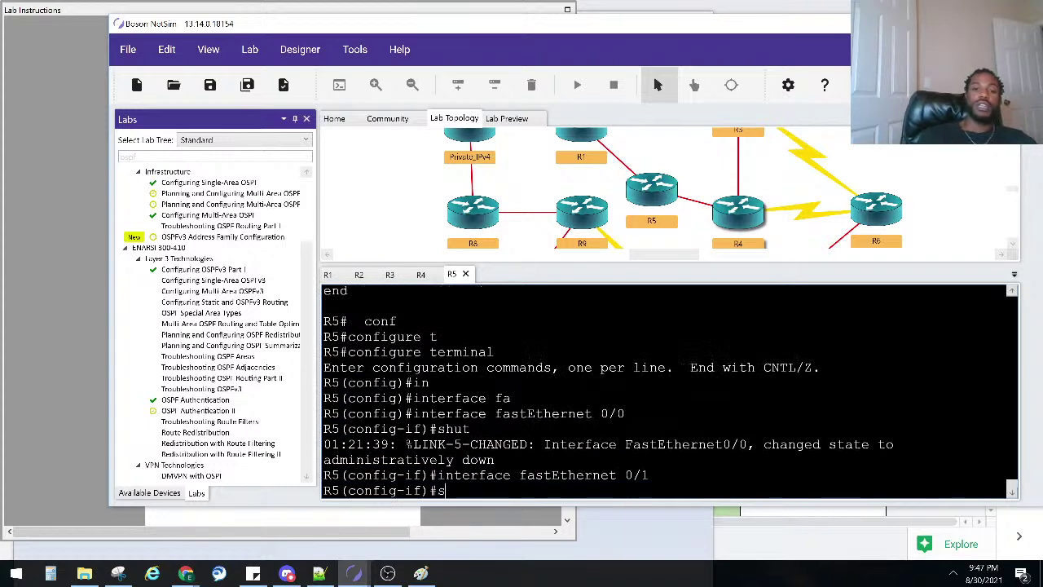
type("hut")
key("Return")
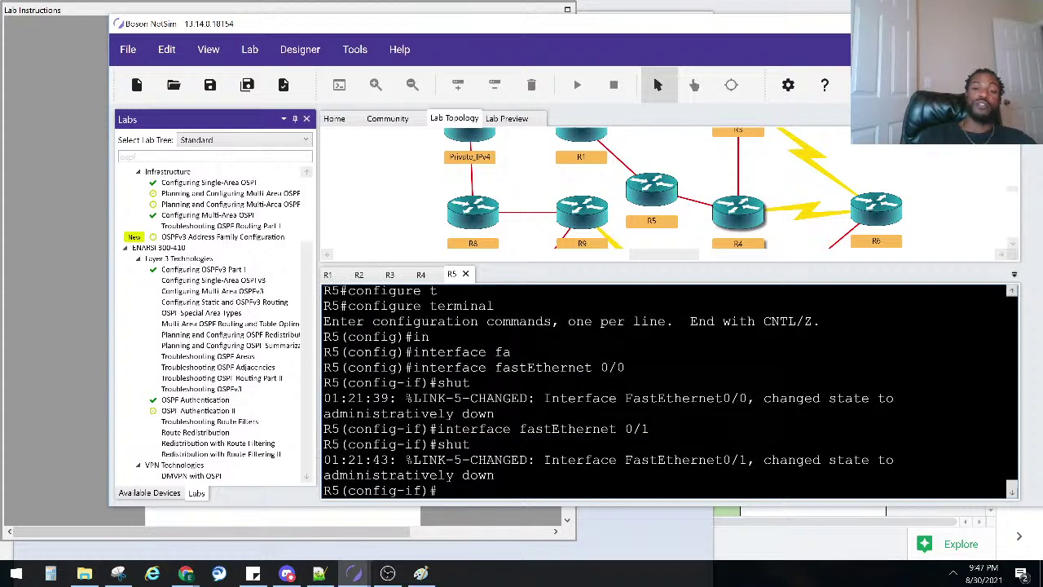
- Re-enable interface FastEthernet0/1 on R5 with no shut
type("no sh")
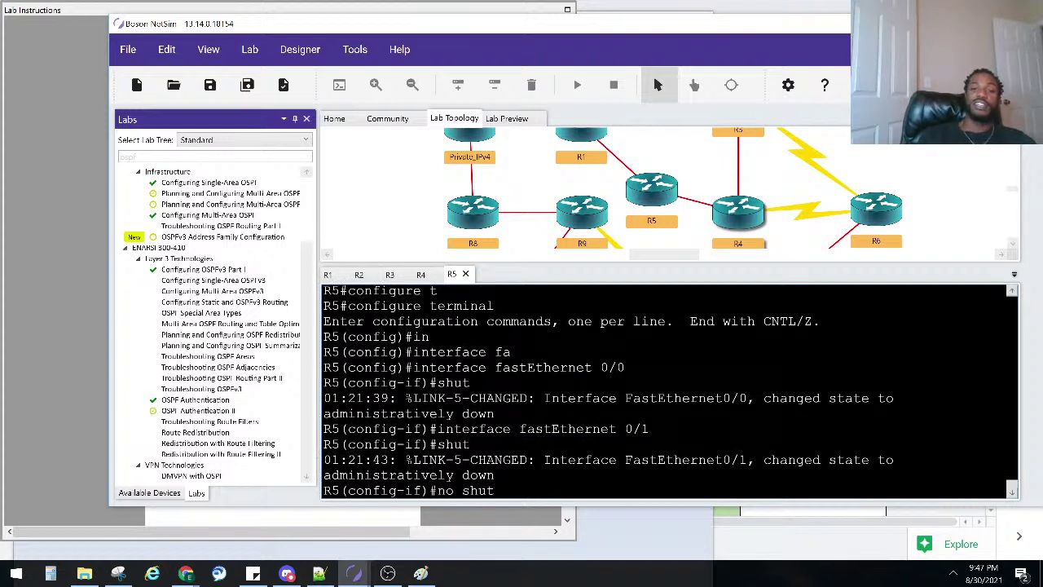
type("ut")
key("Return")
- Bring R5's FastEthernet0/0 back up with no shut and leave configuration mode
type("shut")
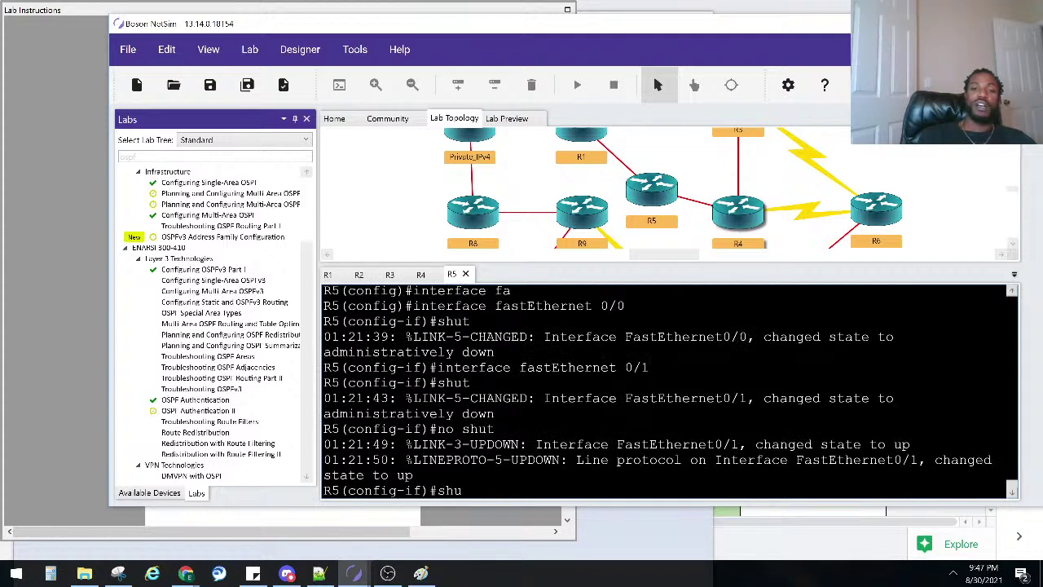
key("Up")
key("Up")
key("Up")
key("Up")
key("Up")
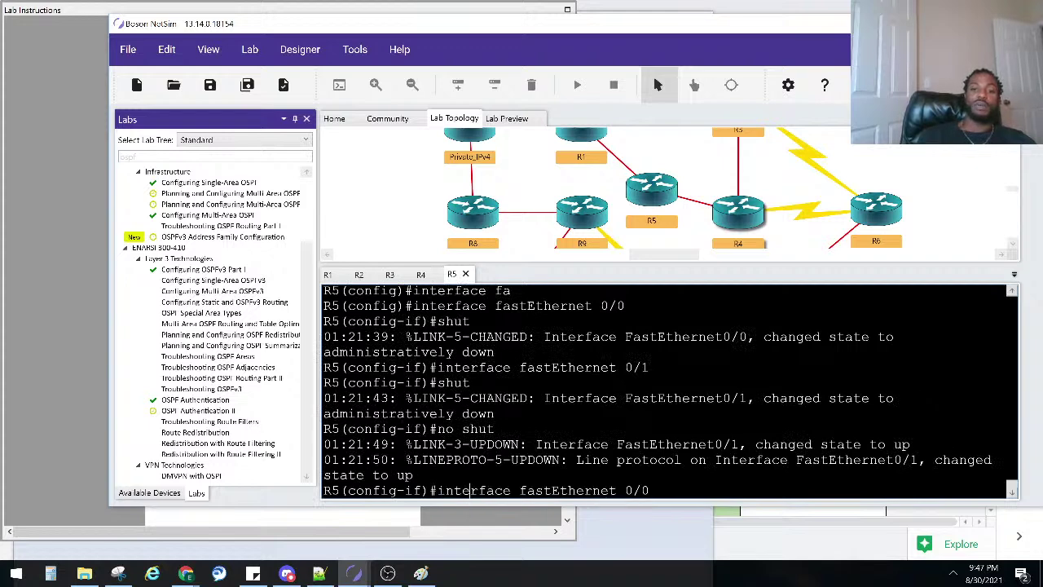
key("Return")
type("no shut")
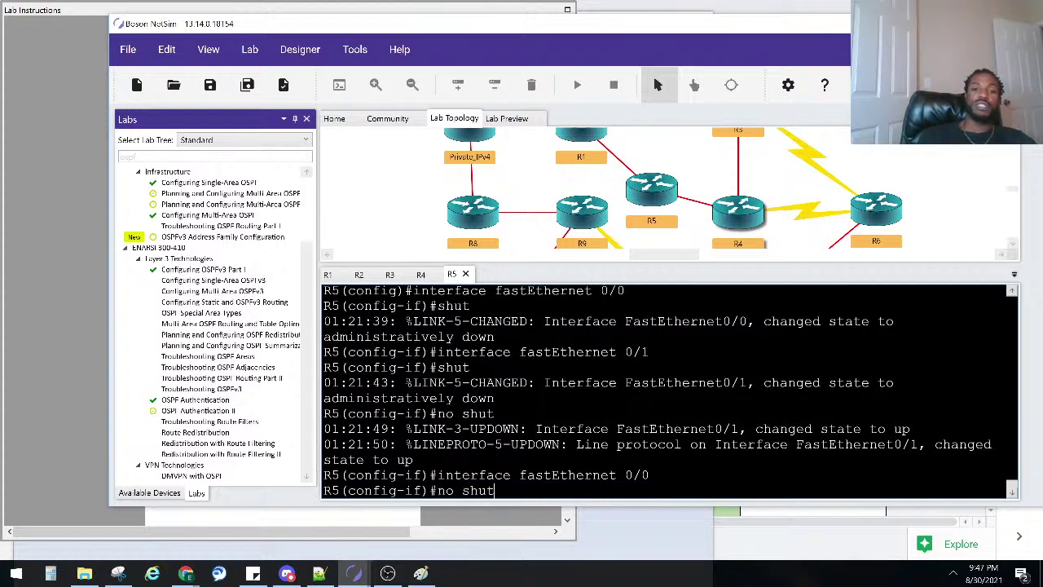
key("Return")
key("ctrl+z")
key("Return")
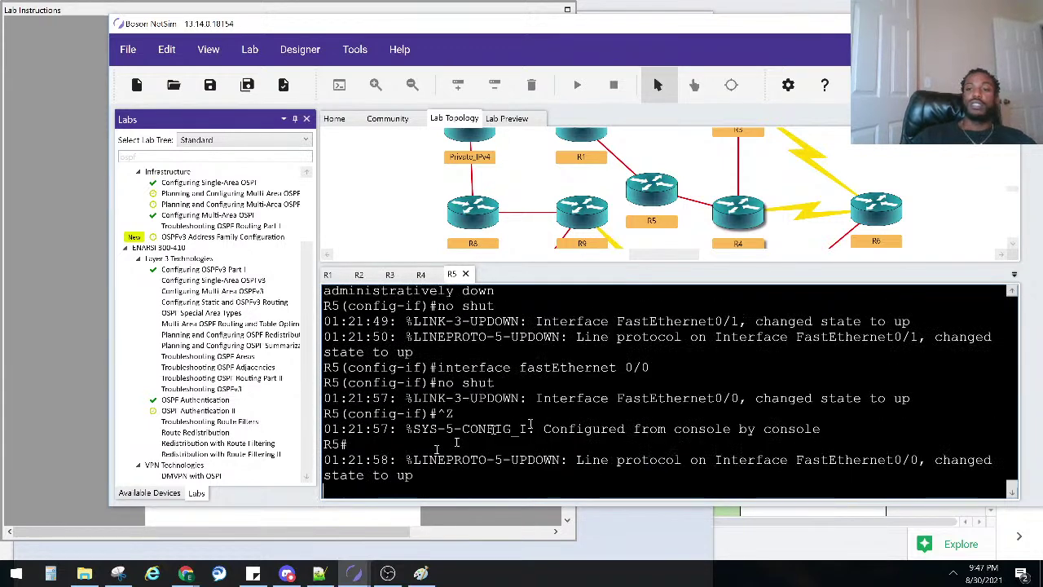
- Run sho ipv6 ospf neighbor on R5 to recheck its OSPFv3 adjacencies
key("Return")
key("Return")
key("Return")
key("Return")
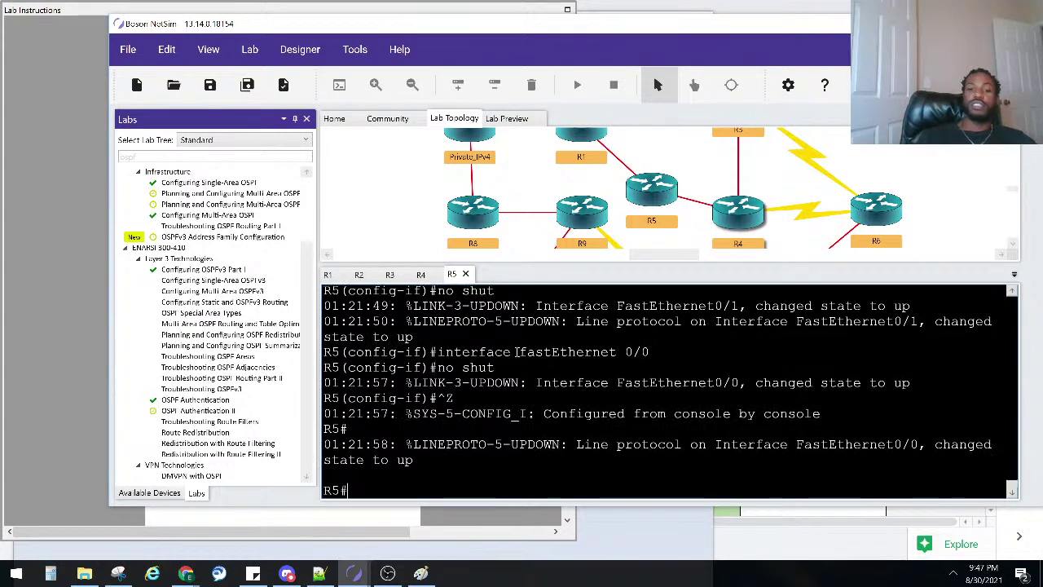
type("sho ipv")
key("Tab")
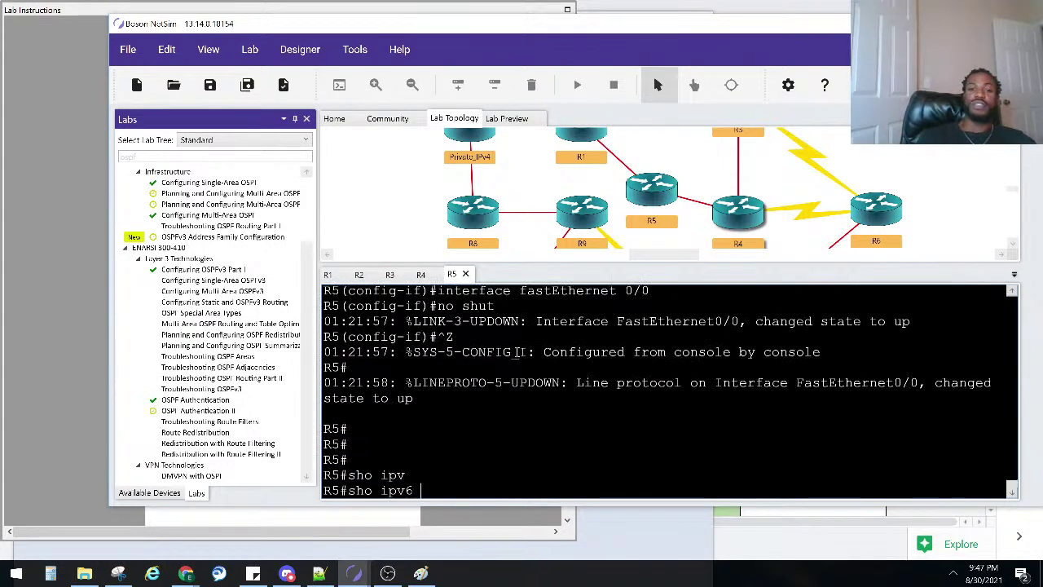
type("os")
key("Tab")
type("ne")
key("Tab")
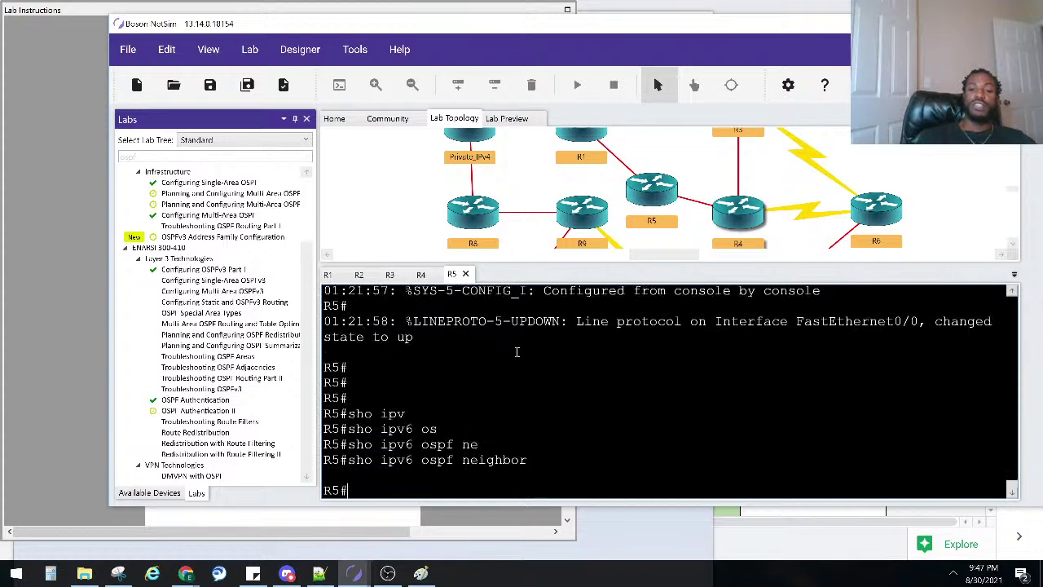
key("Return")
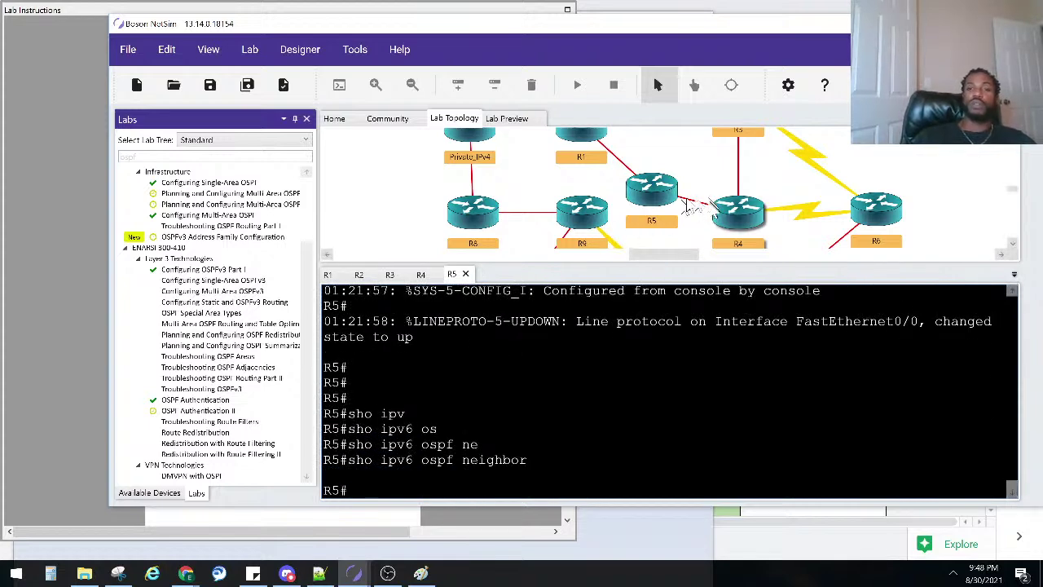
- Compare the R4 and R5 consoles for link and OSPFv3 adjacency messages, and glance at the lab instructions
left_click(728, 218)
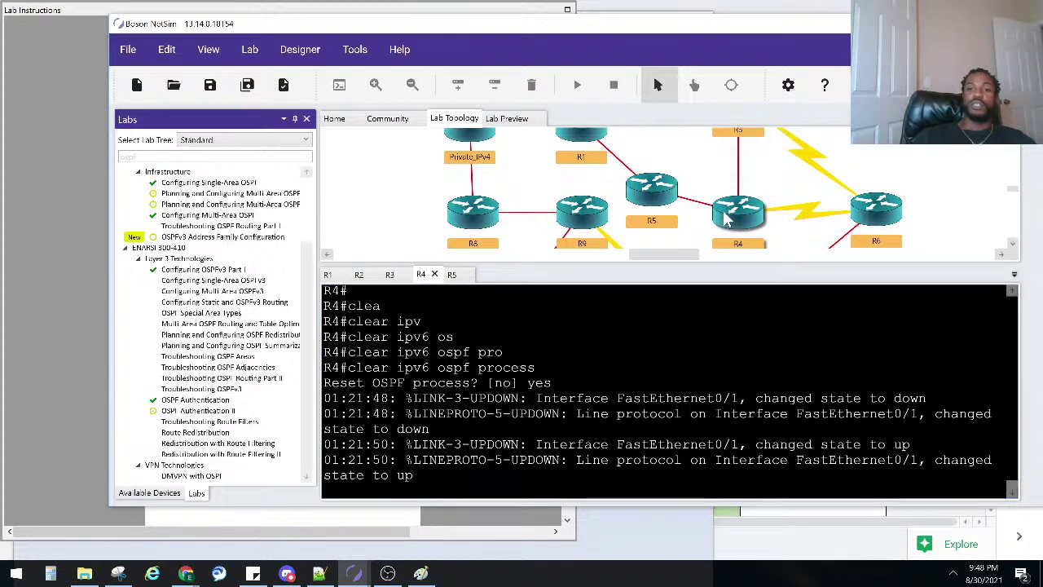
left_click(644, 193)
scroll(669, 391, "up", 4)
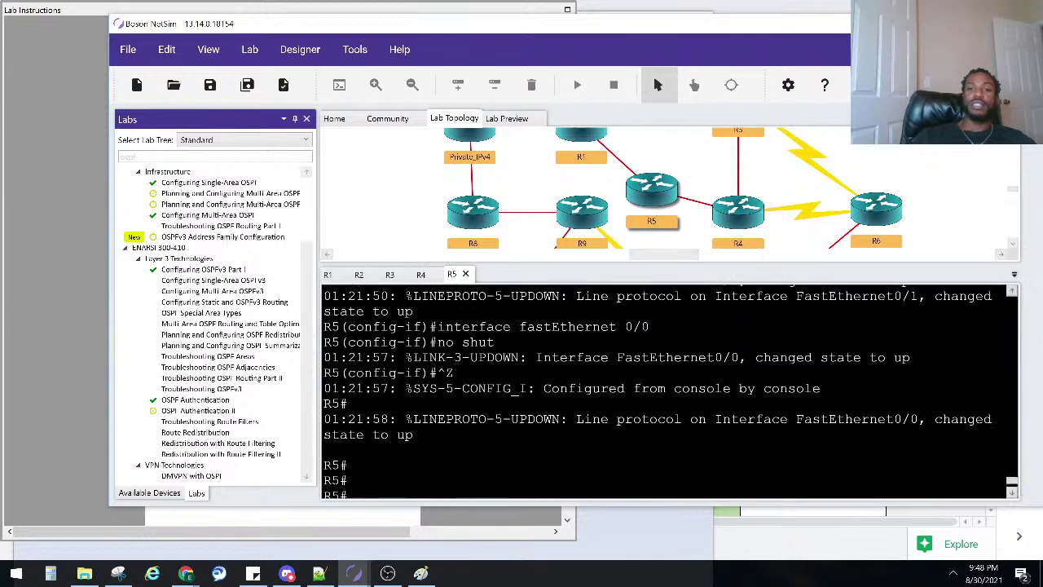
scroll(669, 391, "up", 4)
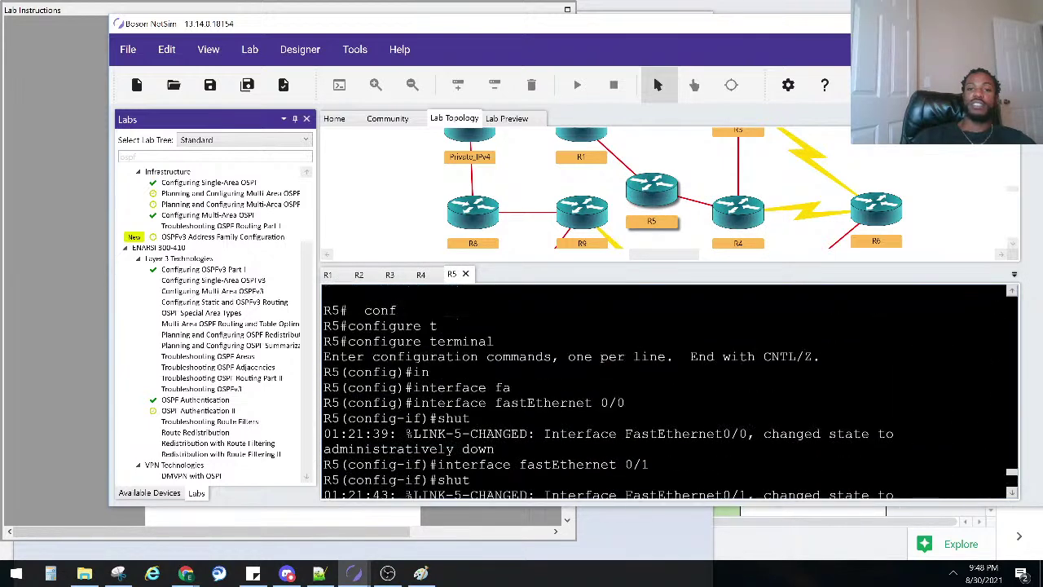
scroll(669, 391, "down", 4)
scroll(669, 392, "down", 4)
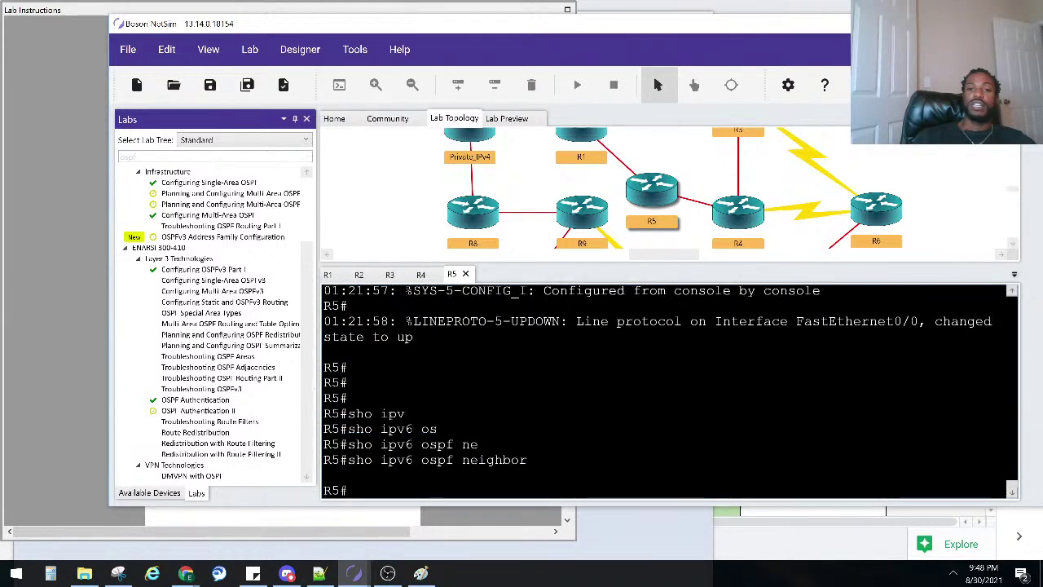
double_click(728, 222)
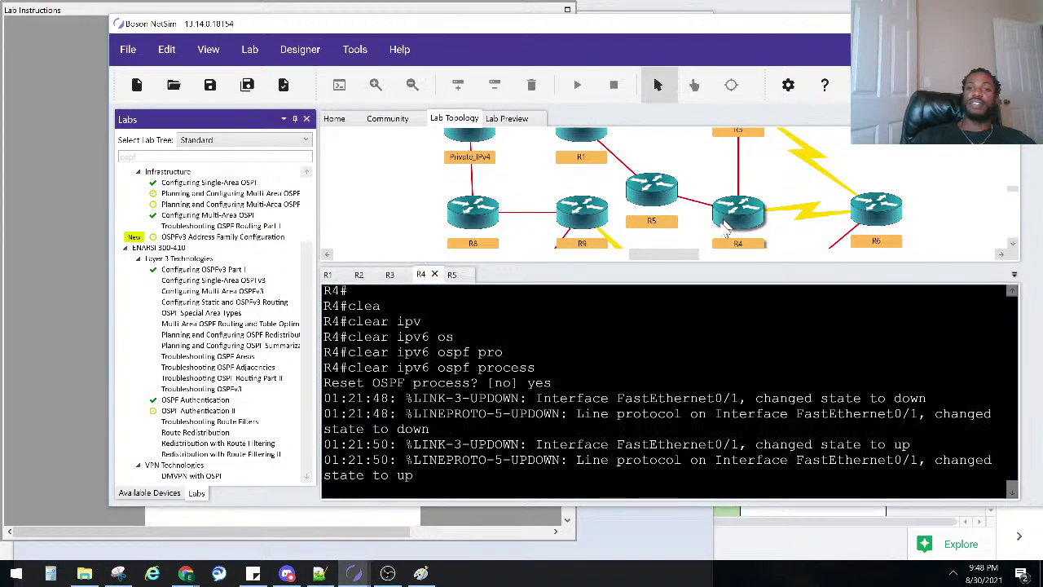
double_click(640, 190)
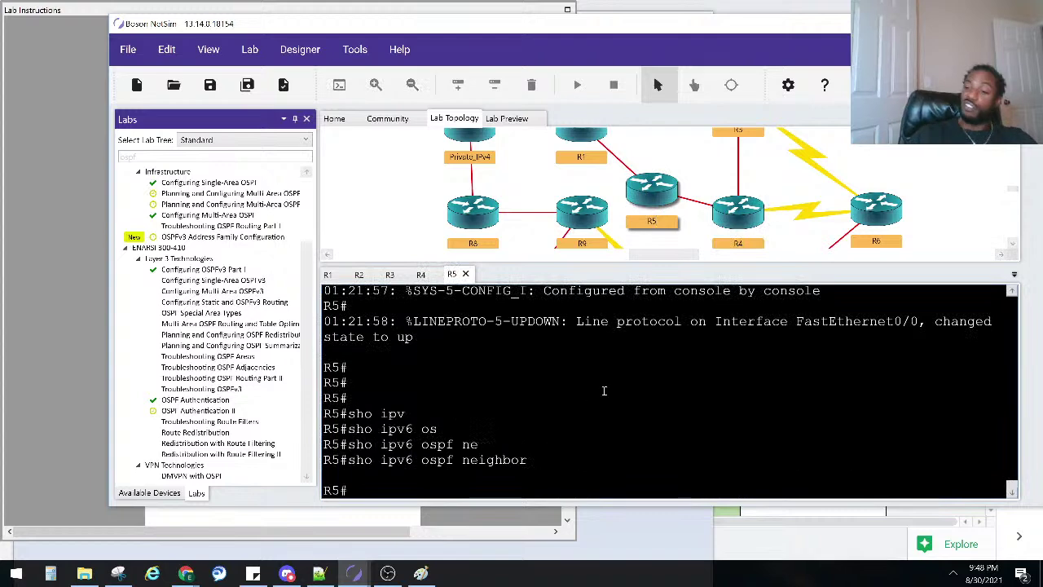
left_click(604, 391)
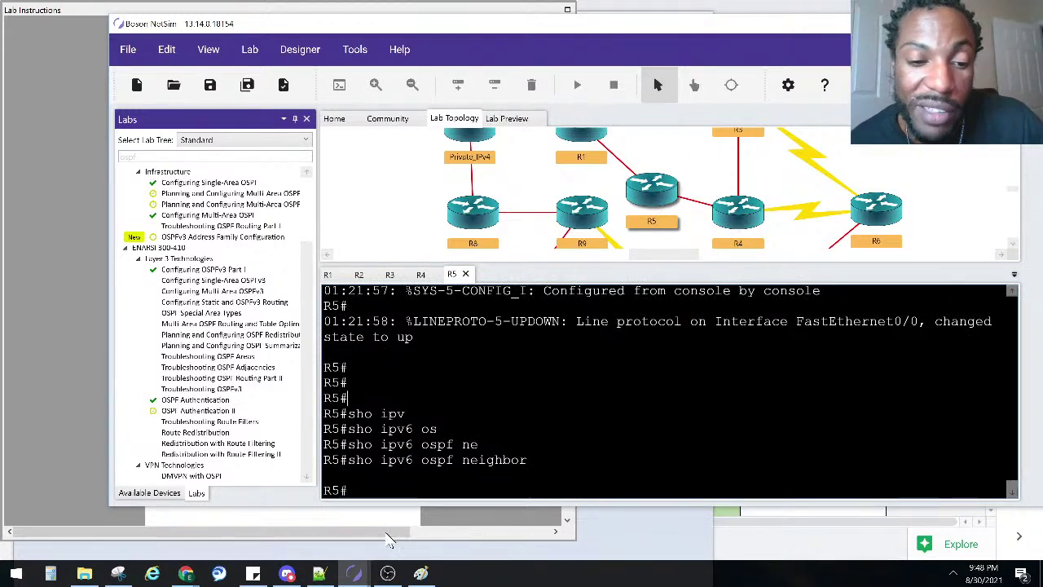
left_click(427, 531)
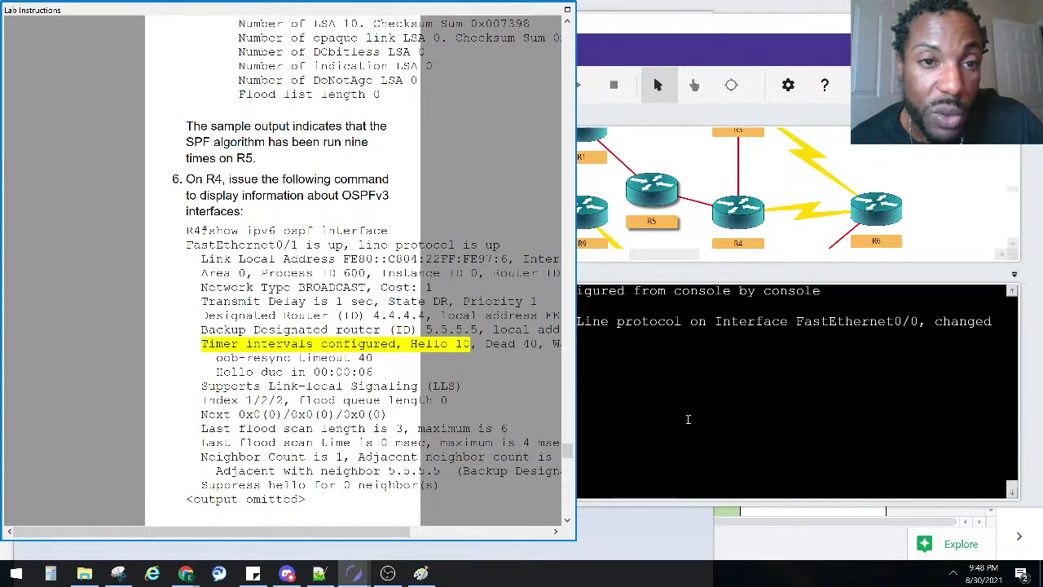
left_click(687, 419)
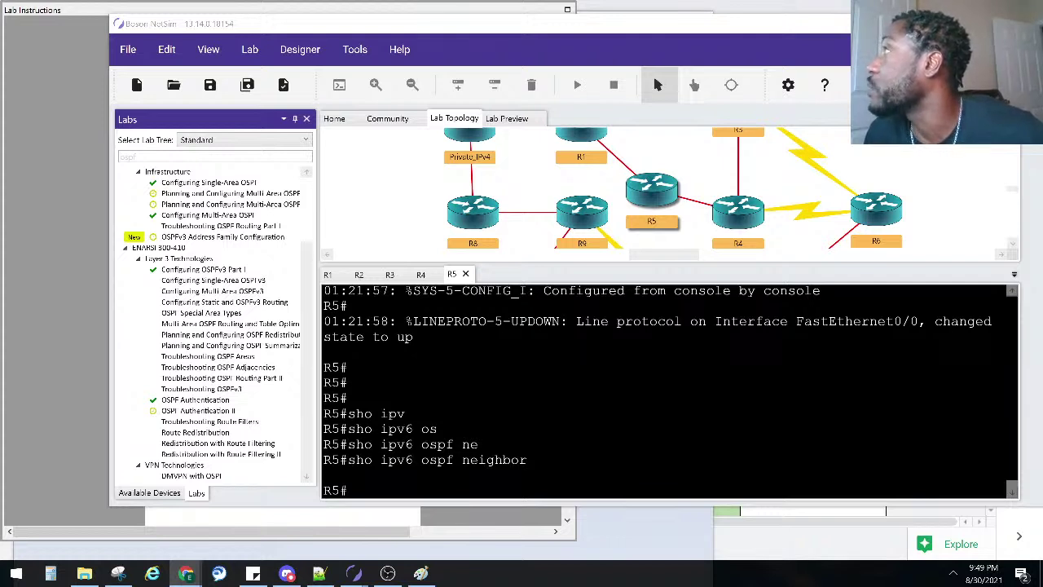
- Switch to Chrome and maximize the Cisco Learning Network question "router ospfv3 or ipv6 router ospf?"
left_click_drag(1042, 163, 214, 15)
left_click_drag(96, 51, 210, 106)
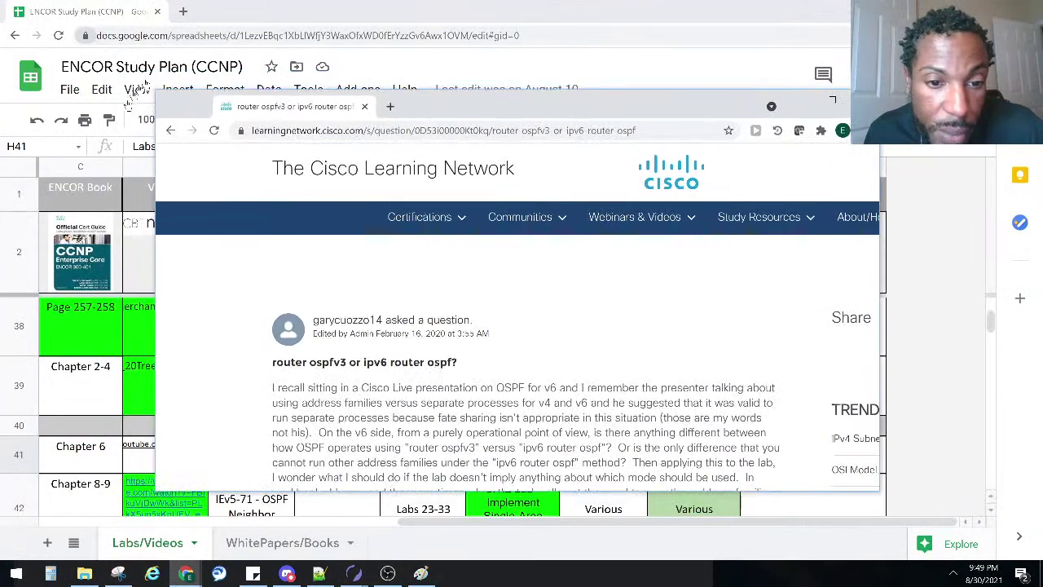
left_click_drag(222, 374, 374, 375)
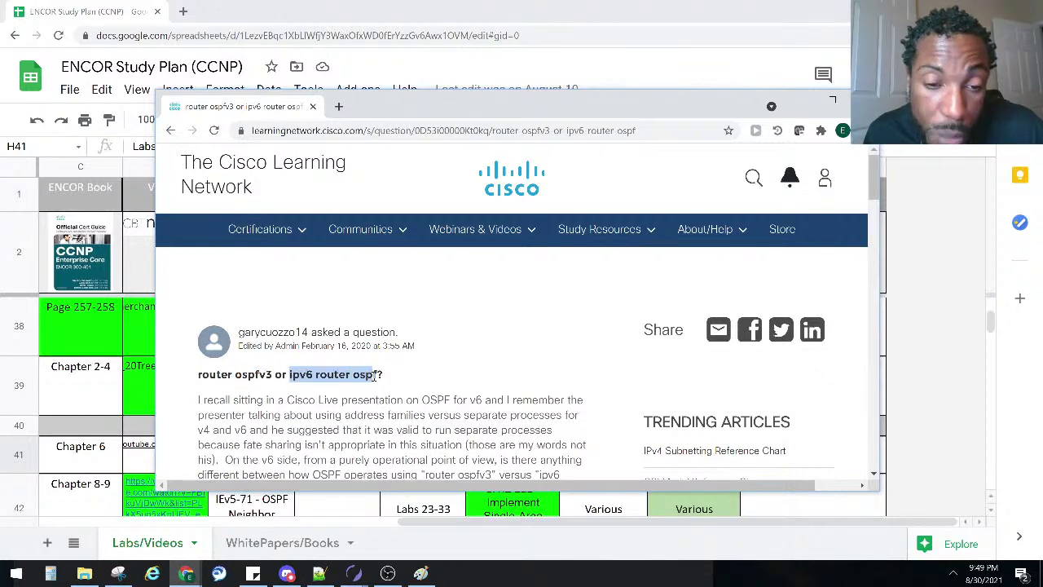
left_click(826, 106)
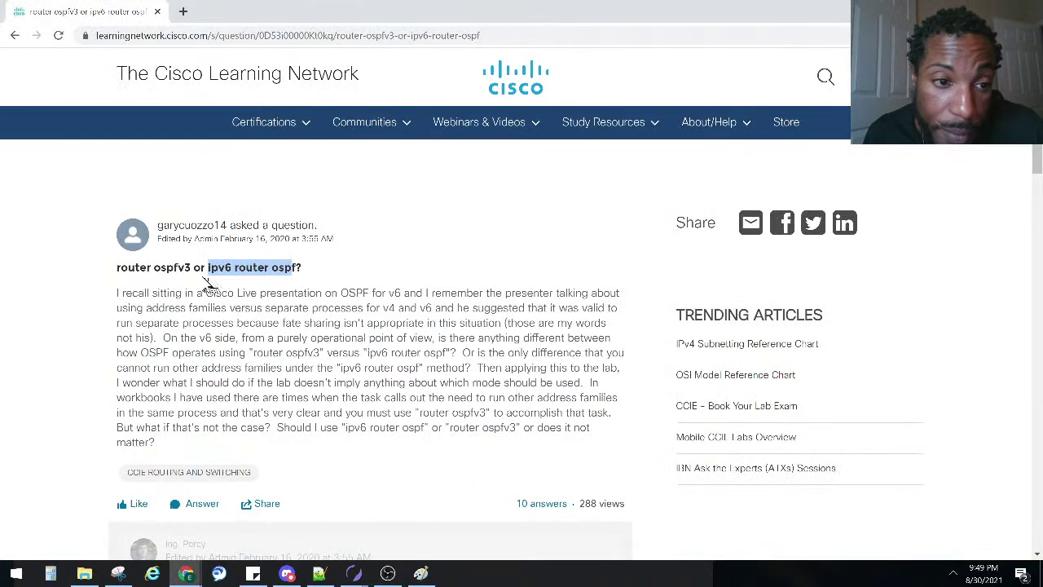
- Read the question's two command forms and highlight the passage about running other address families in the same process
left_click_drag(194, 269, 117, 269)
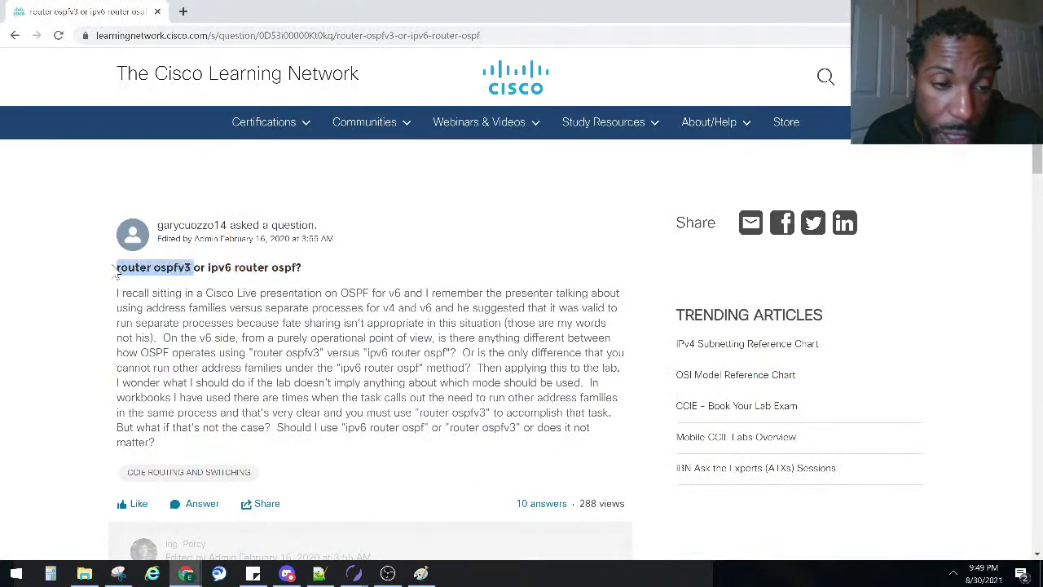
left_click_drag(207, 268, 302, 273)
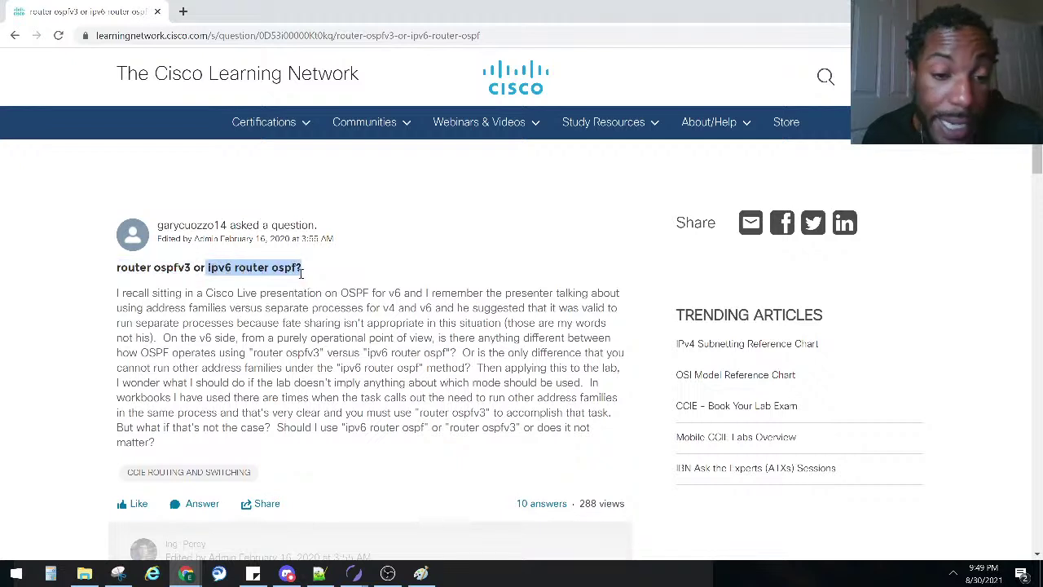
left_click(133, 417)
left_click_drag(180, 398, 621, 418)
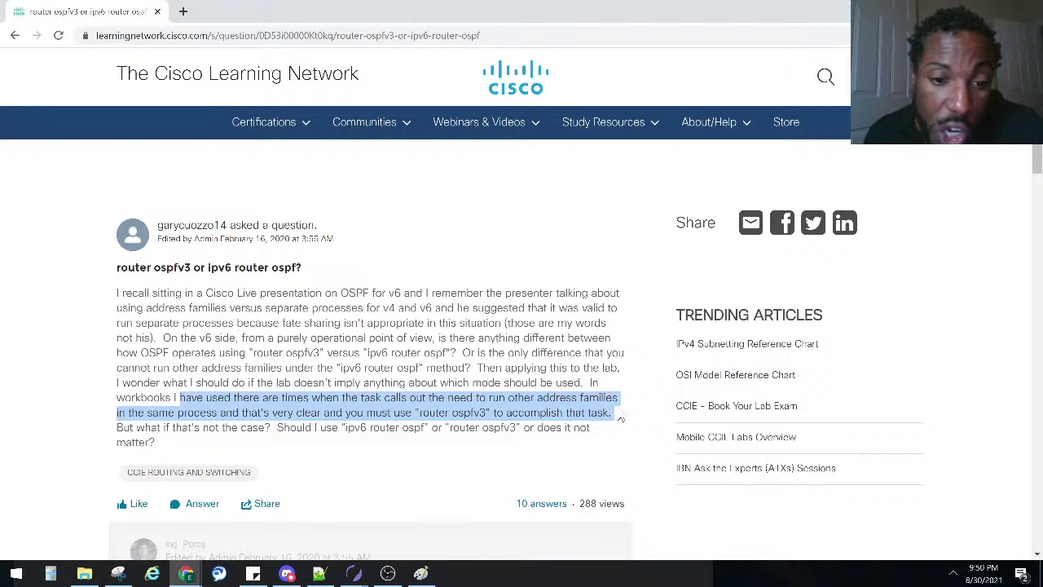
- Highlight "router ospfv3" in the question's closing sentence and skim the posted answers about which OSPFv3 command form to use
left_click_drag(343, 428, 517, 433)
scroll(517, 433, "down", 3)
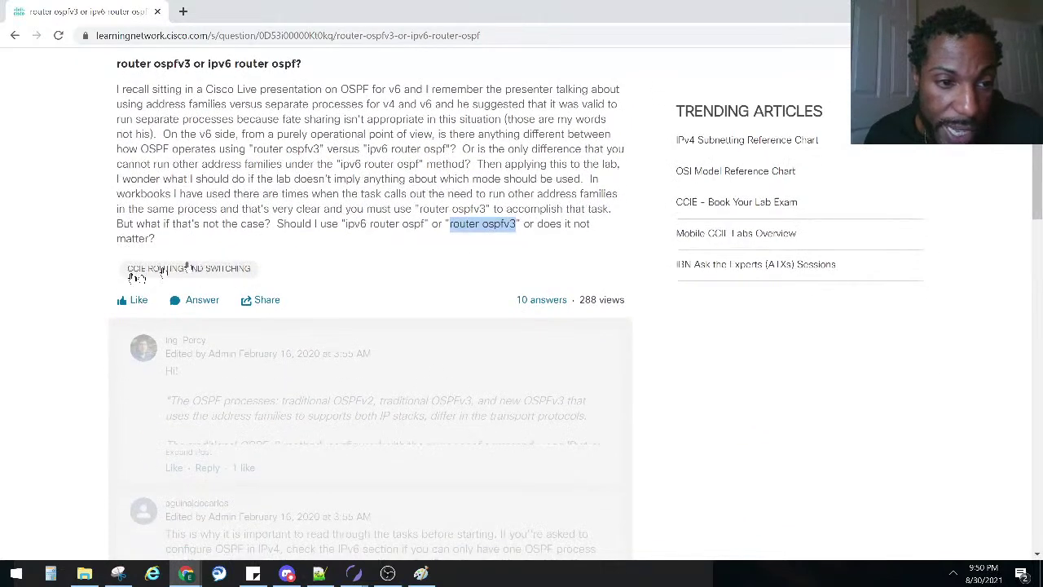
scroll(173, 285, "down", 4)
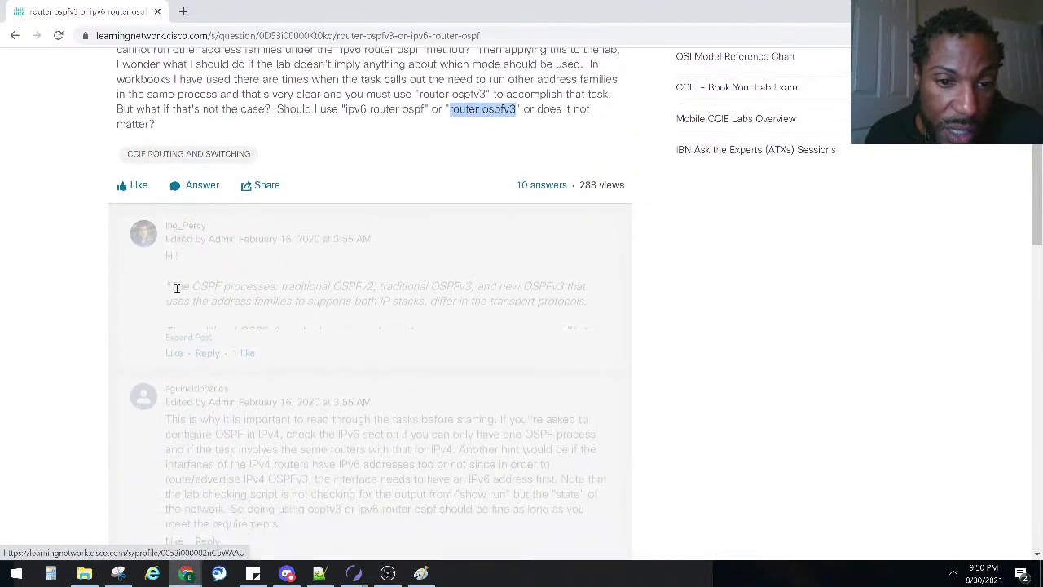
scroll(176, 295, "down", 10)
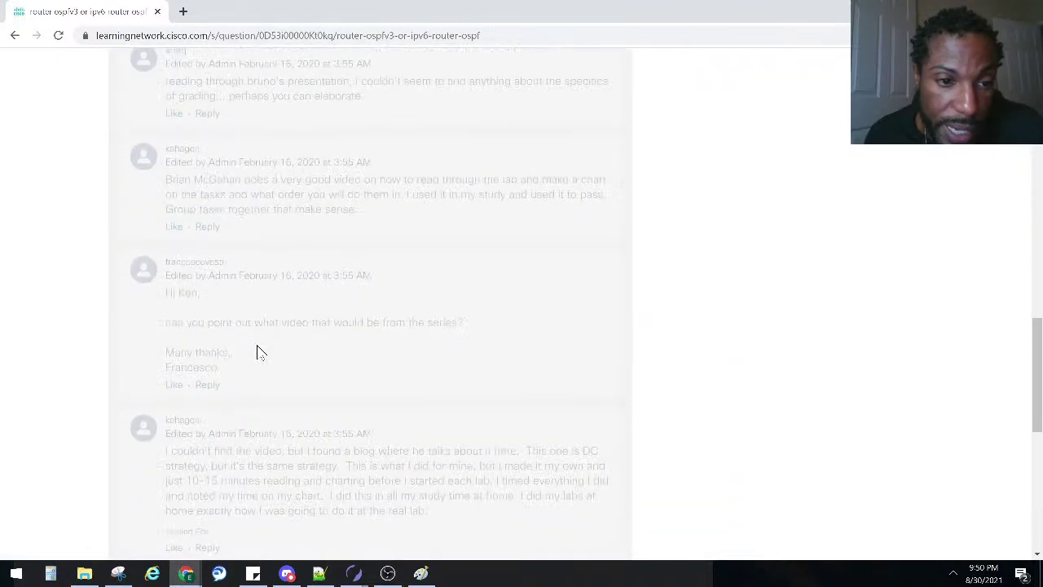
scroll(260, 347, "up", 5)
scroll(266, 340, "down", 2)
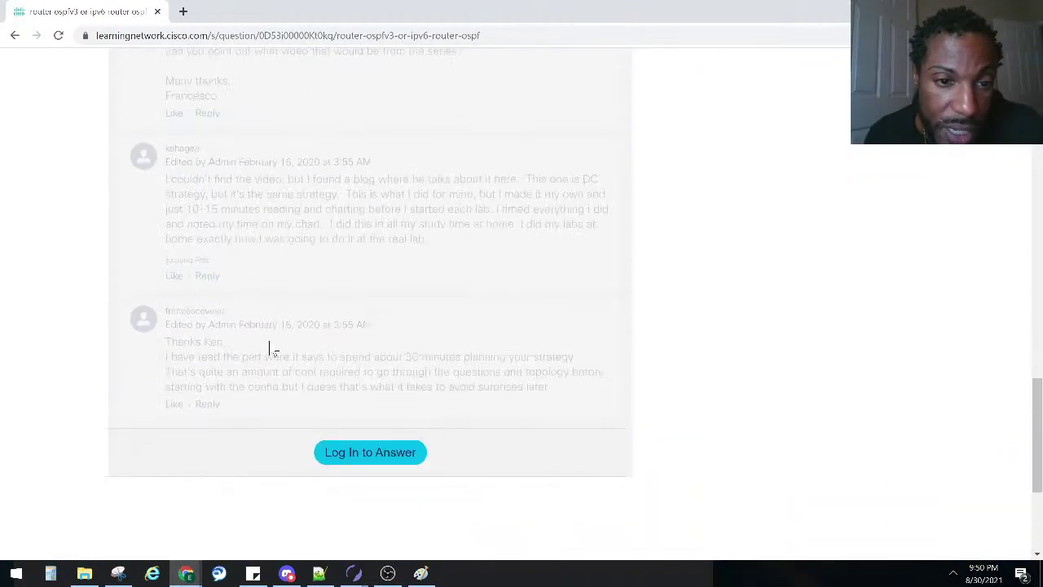
scroll(270, 348, "up", 5)
scroll(273, 349, "up", 8)
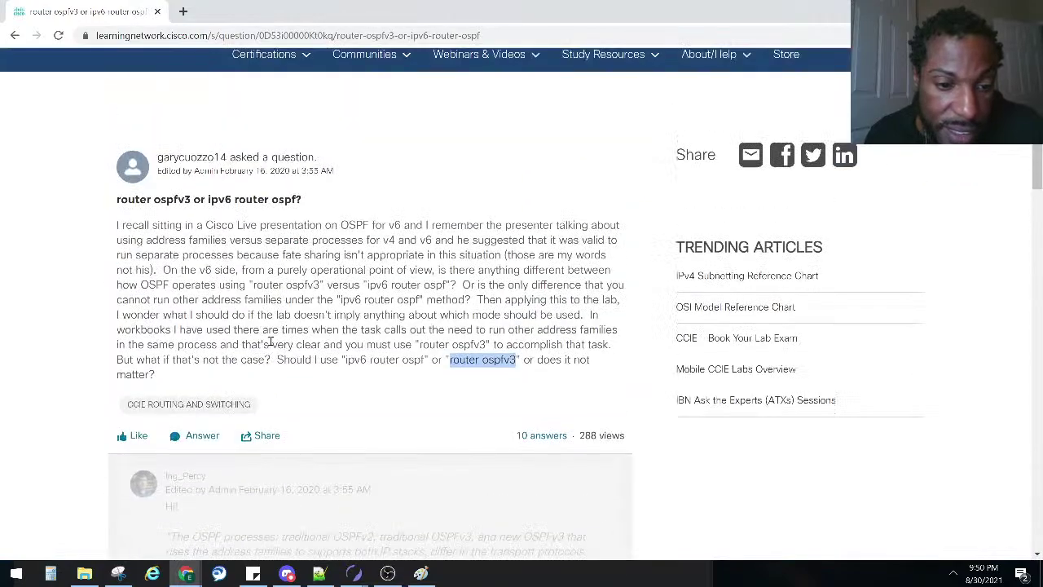
scroll(798, 175, "up", 2)
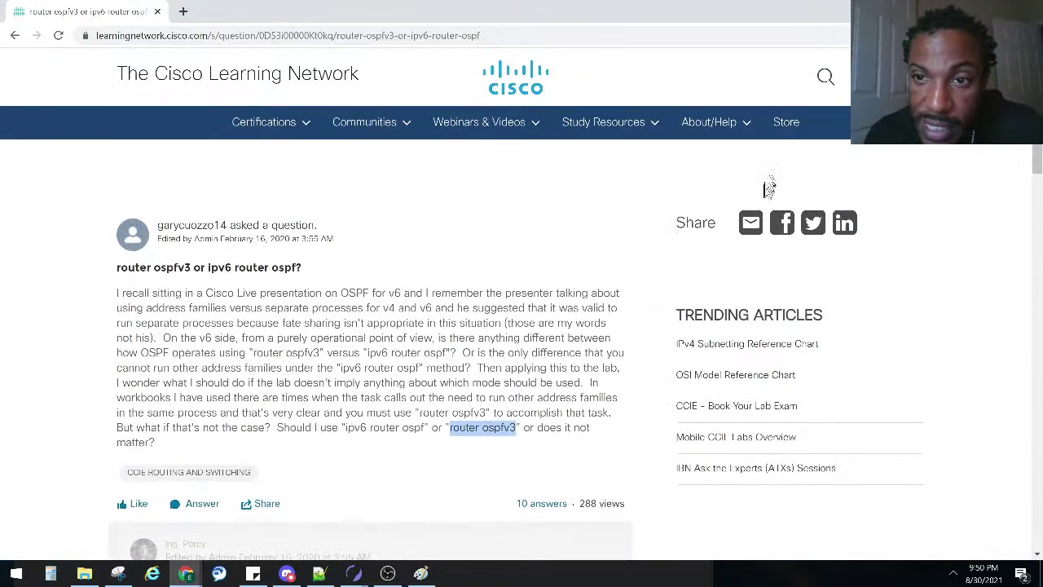
- Bring up the ENCOR Study Plan (CCNP) spreadsheet in Chrome and select its web address
left_click(877, 77)
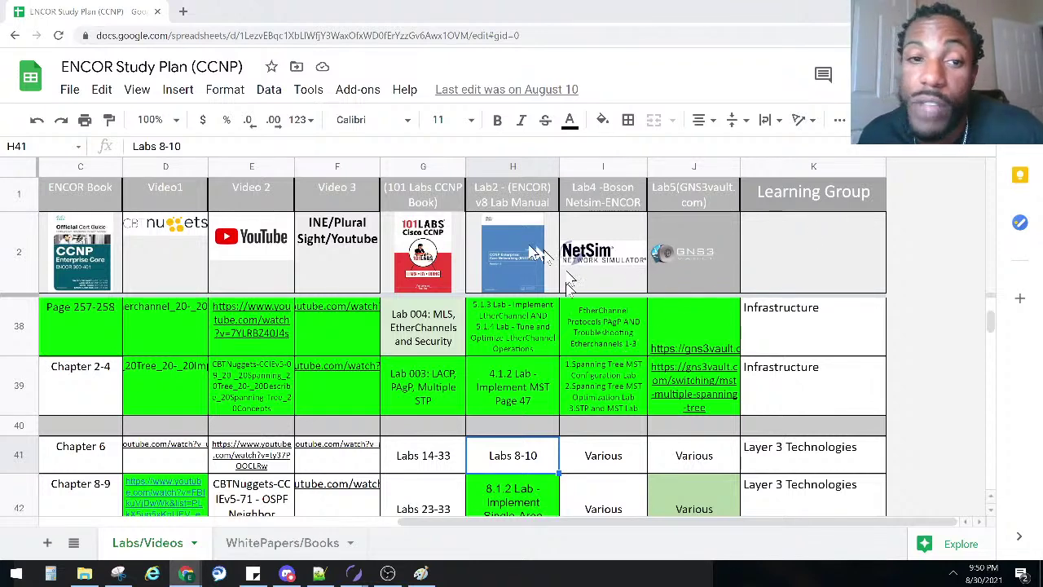
left_click(236, 395)
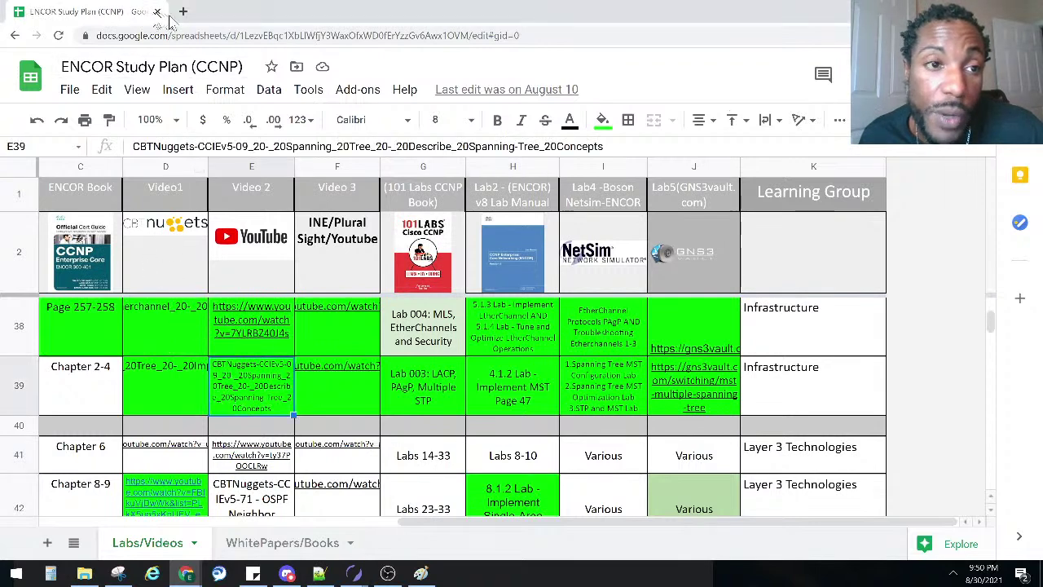
left_click(353, 37)
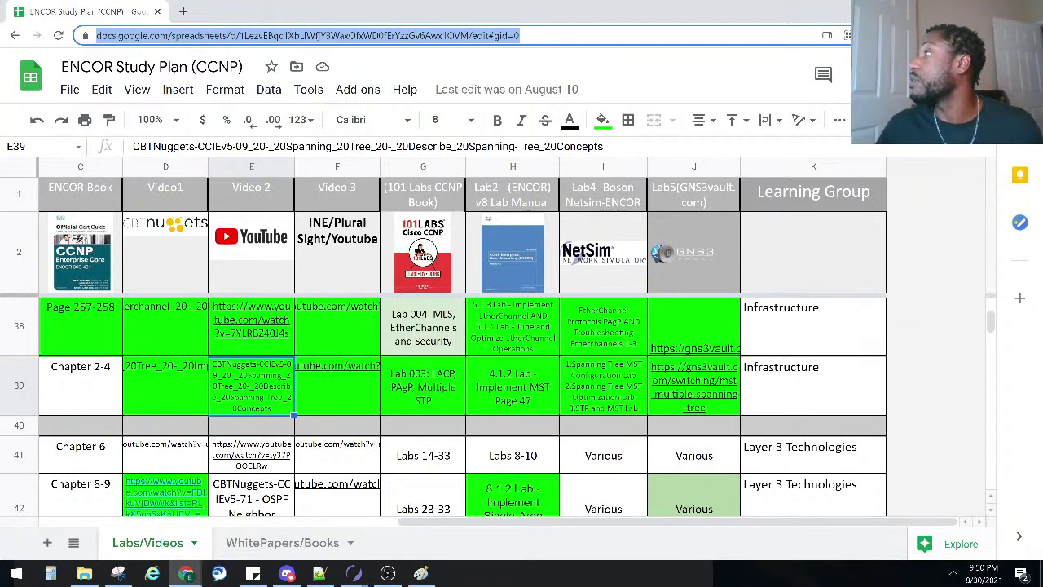
key("alt+Tab")
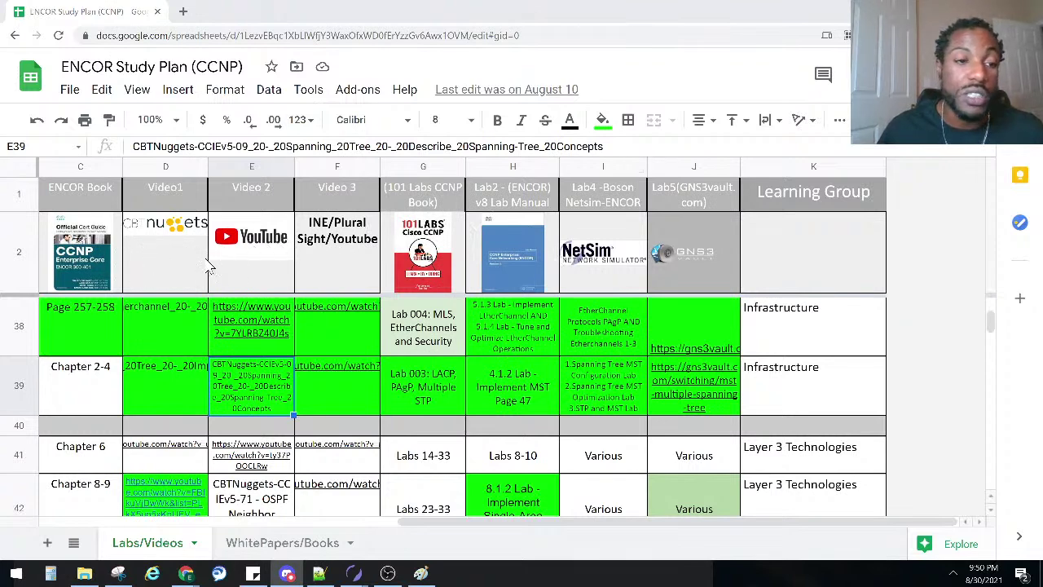
key("alt+Tab")
- Review the study plan's ENCOR Book, v8 Lab Manual, Boson NetSim and GNS3vault columns, including the NetSim entry for Chapter 6
left_click(82, 273)
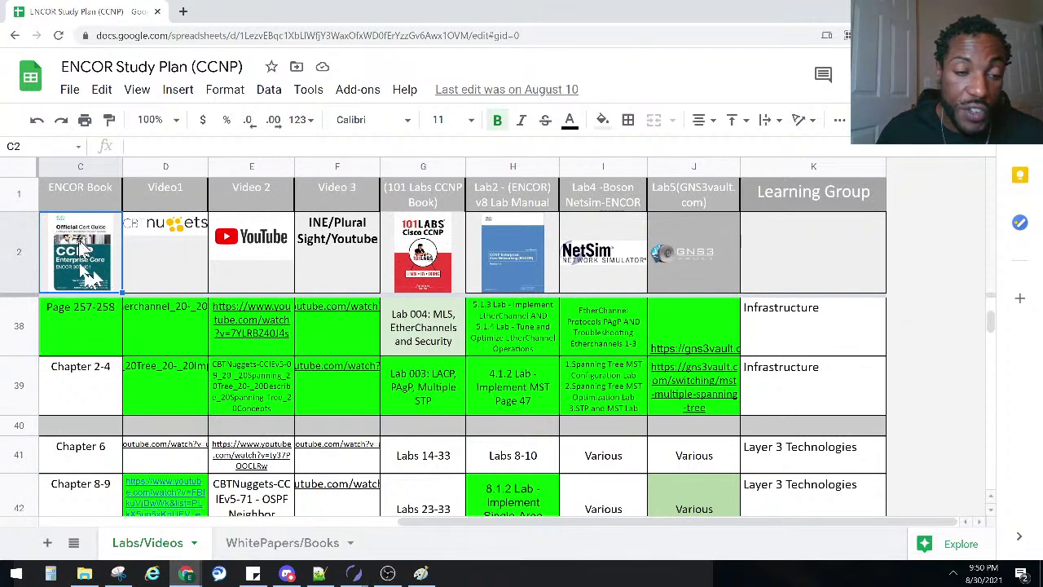
left_click(80, 328)
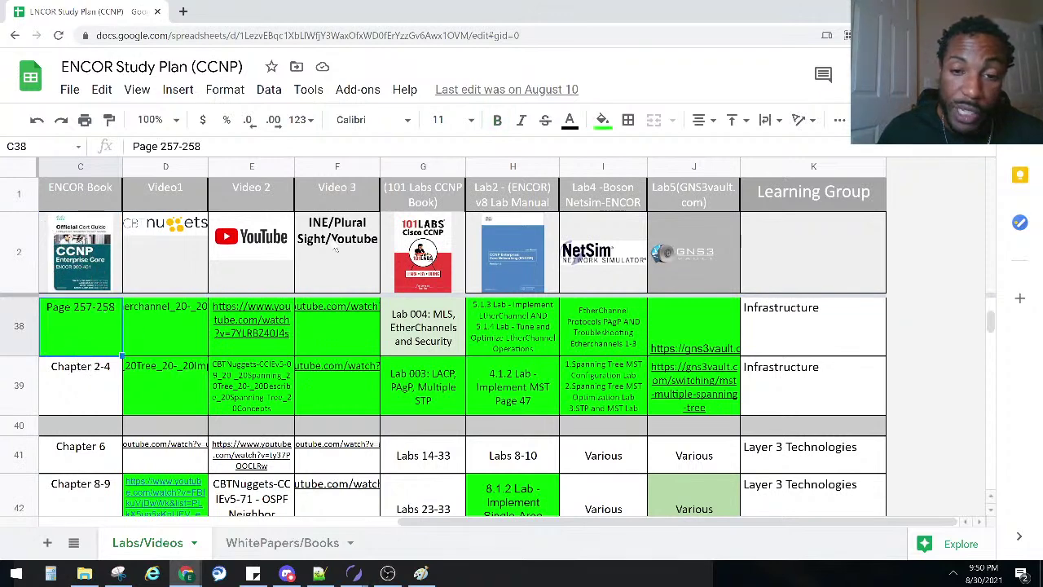
left_click(532, 261)
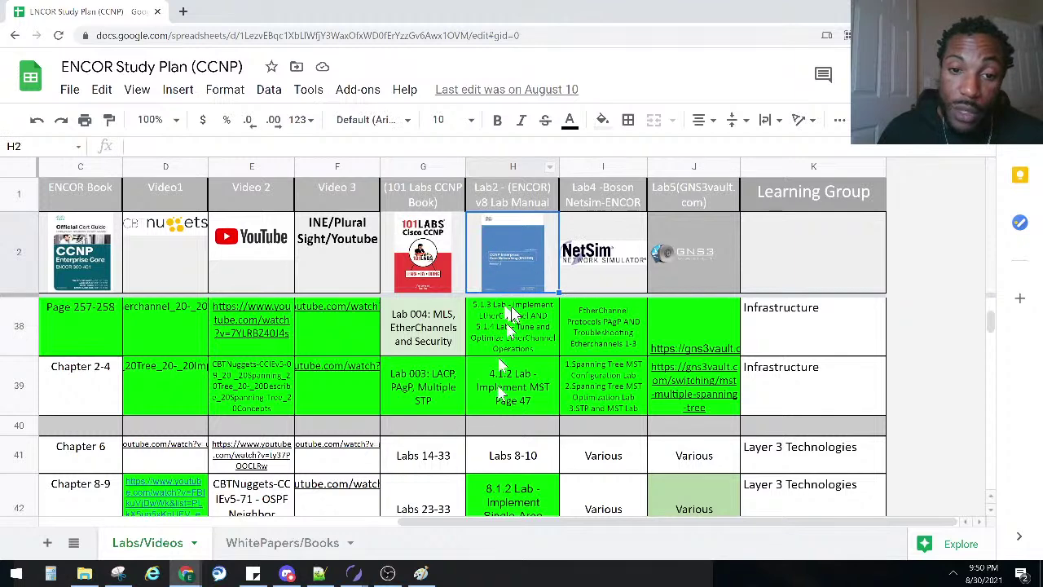
left_click(585, 251)
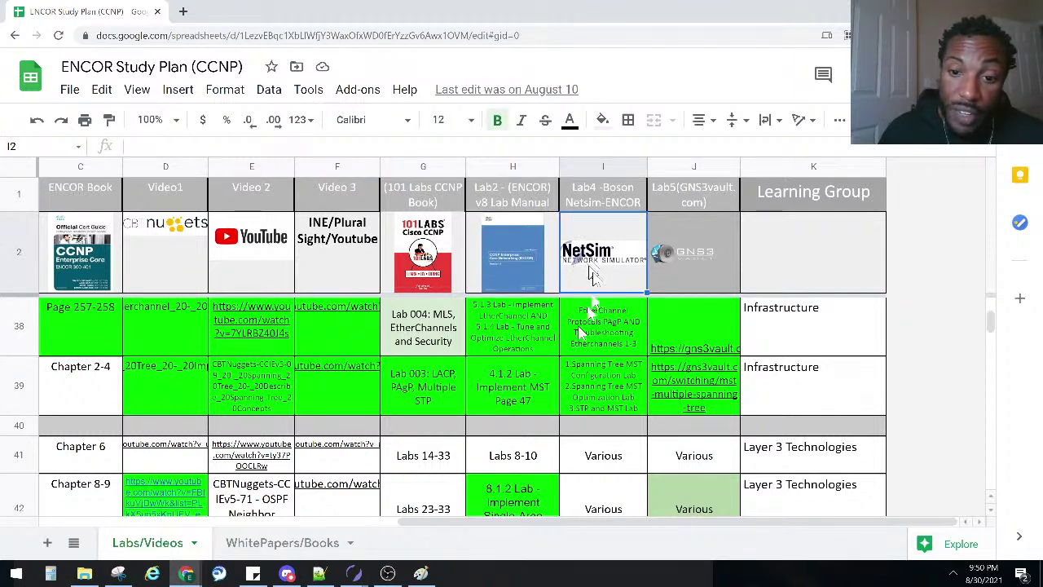
left_click(590, 473)
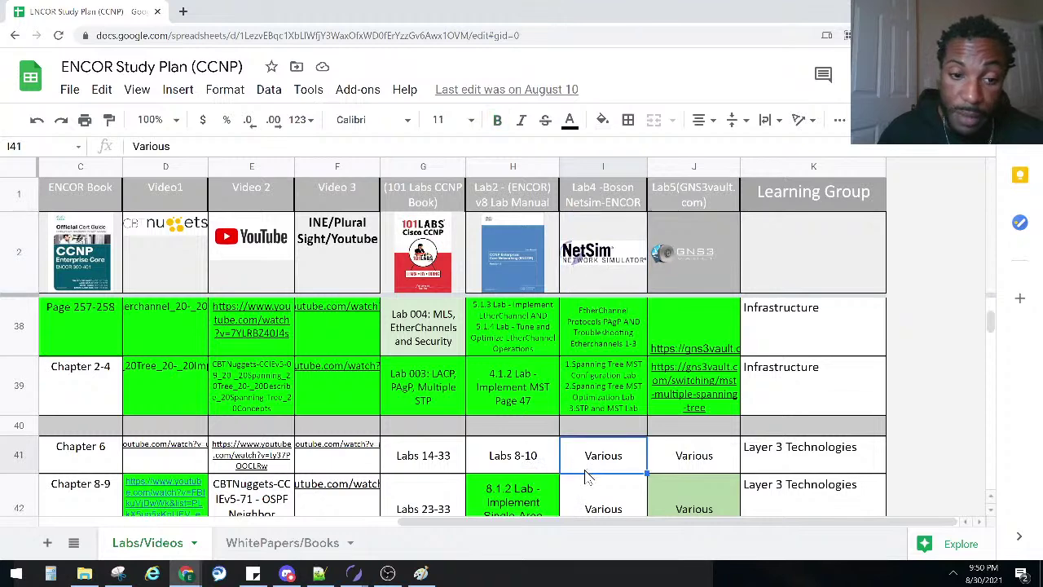
left_click(607, 269)
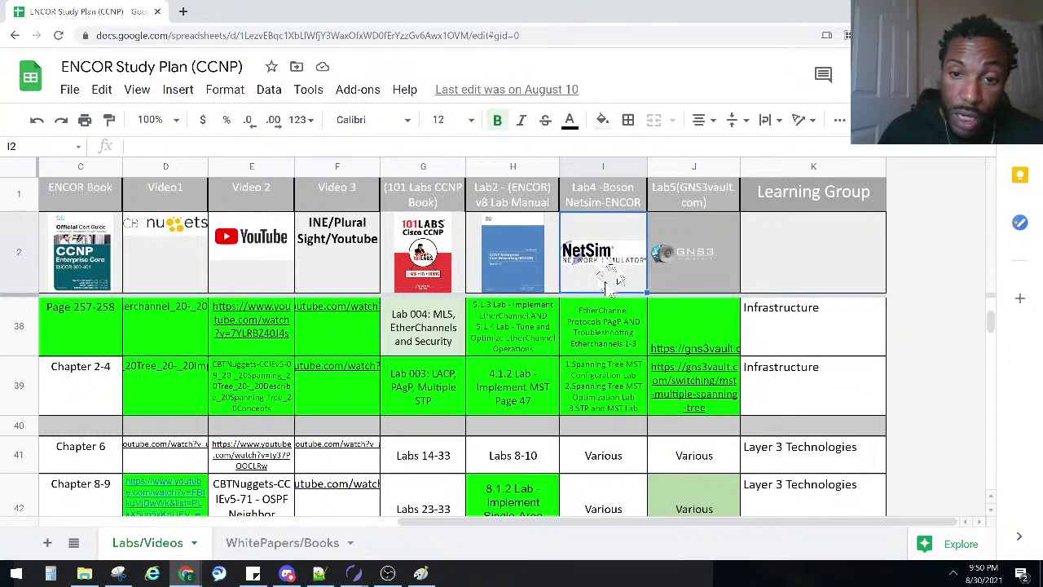
left_click(708, 259)
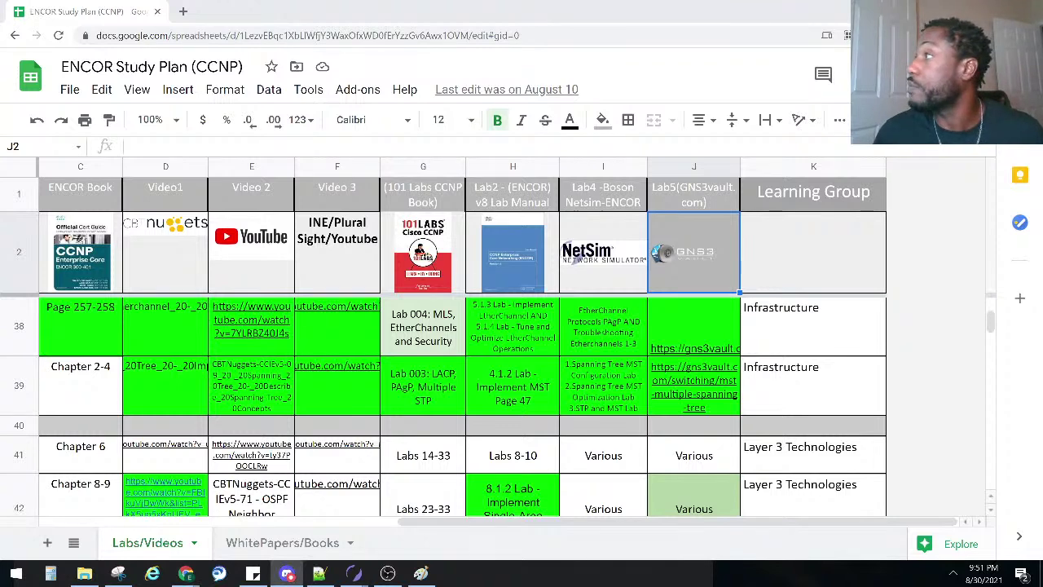
key("alt+Tab")
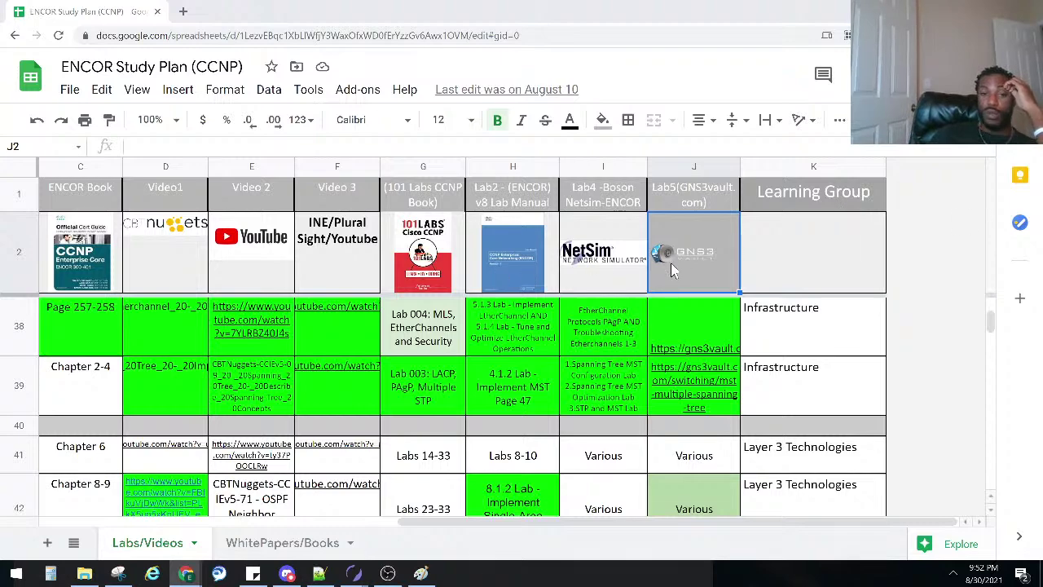
- Switch to the Boson NetSim Lab Instructions and read on through R2's sample running configuration to the end of the document
mouse_move(356, 577)
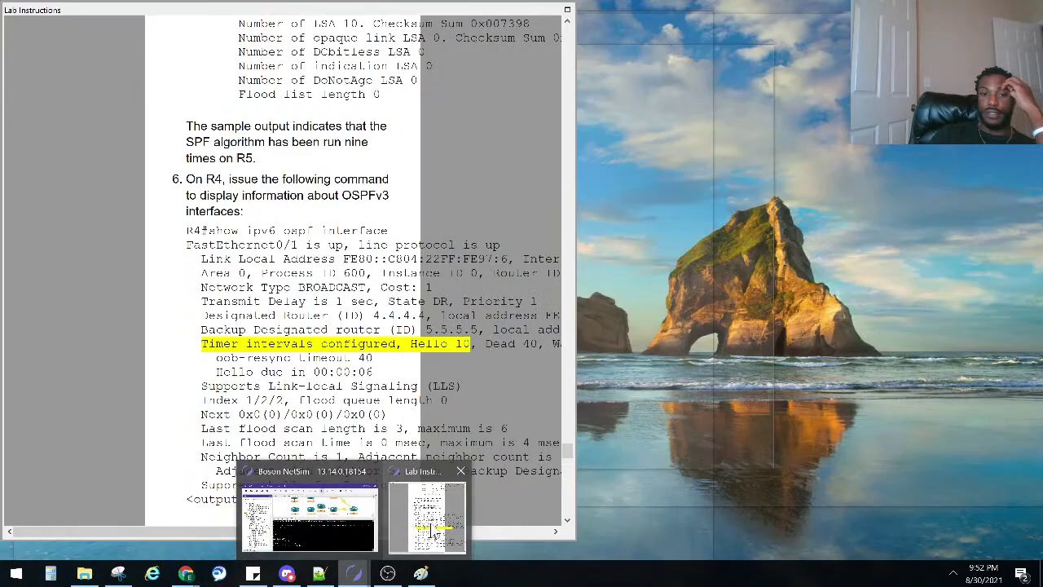
left_click(432, 534)
scroll(301, 346, "down", 15)
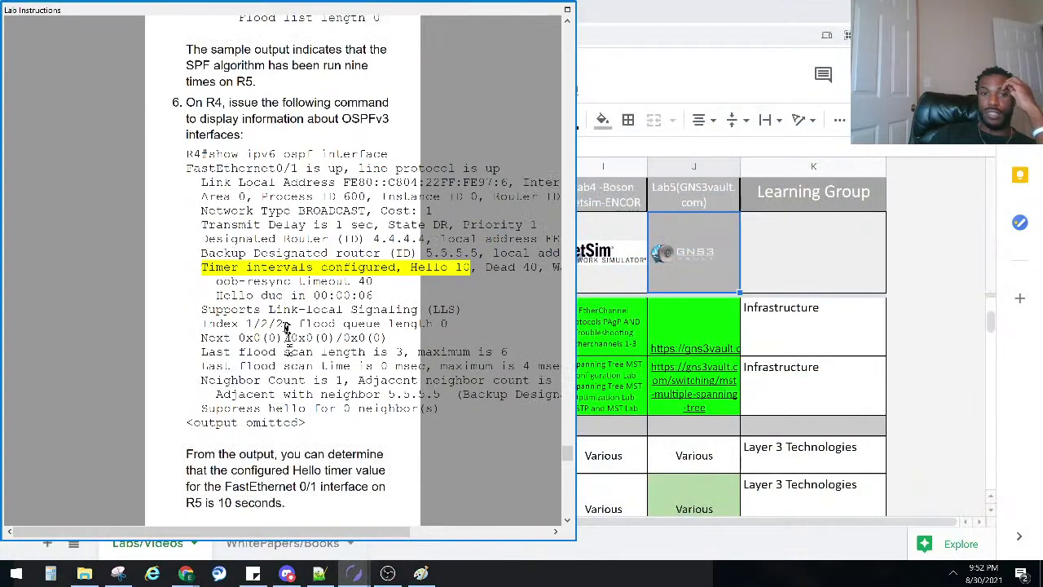
scroll(302, 345, "down", 9)
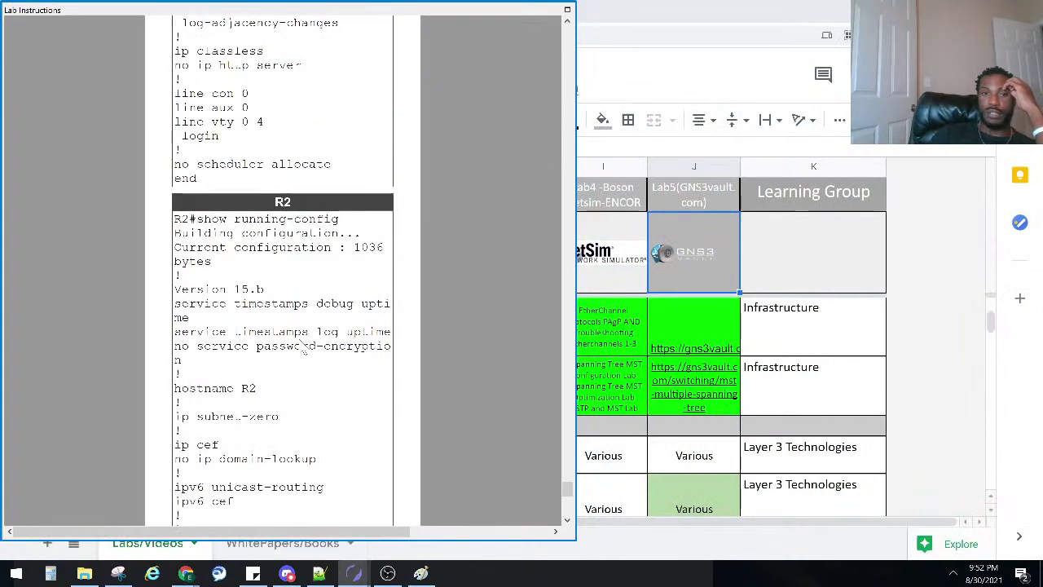
scroll(302, 346, "down", 6)
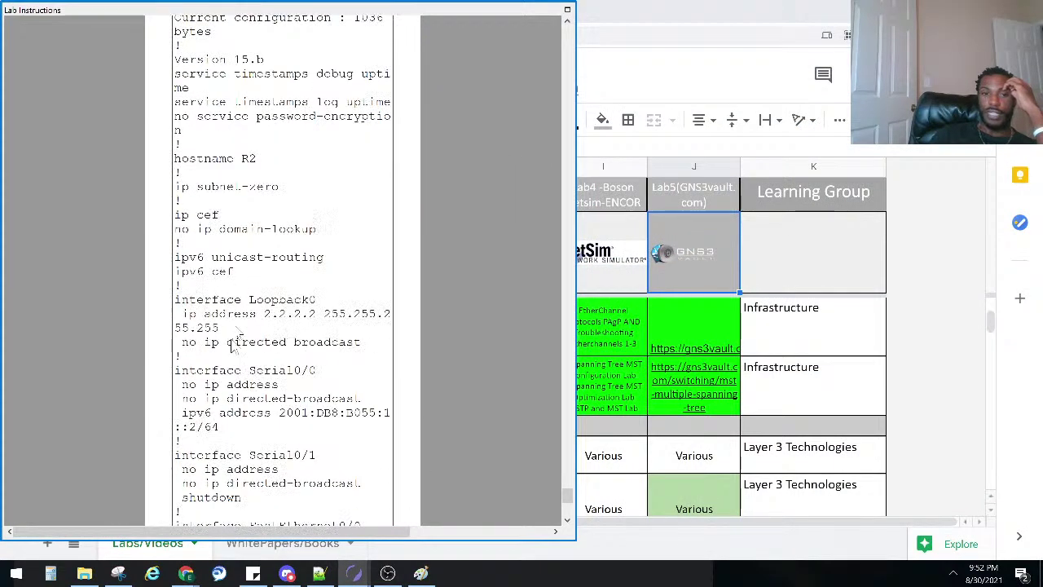
scroll(255, 344, "down", 10)
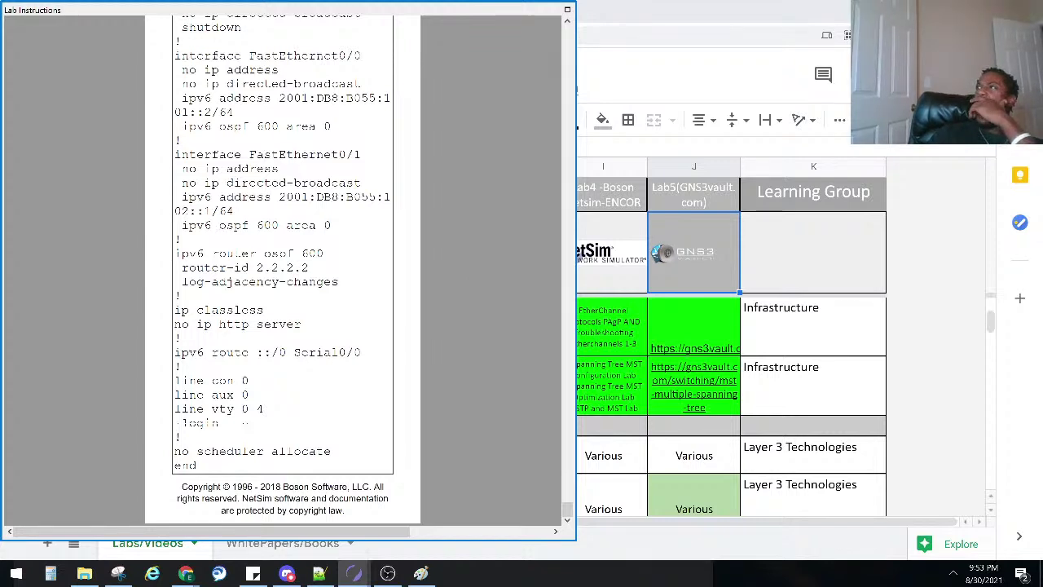
- Return to the study plan in Chrome and compare the GNS3vault and ENCOR v8 Lab Manual resource columns
key("alt+Tab")
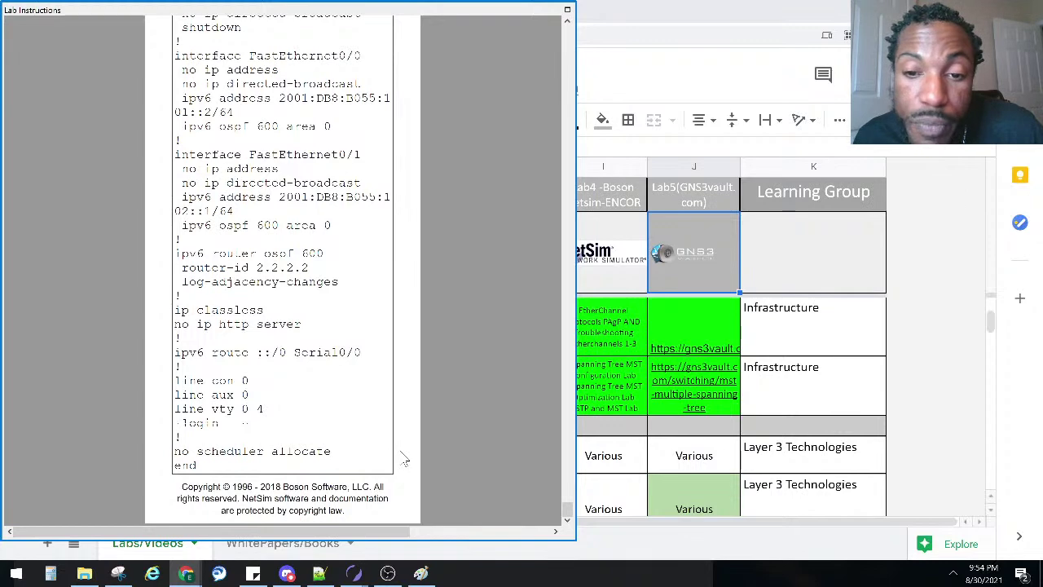
left_click(629, 342)
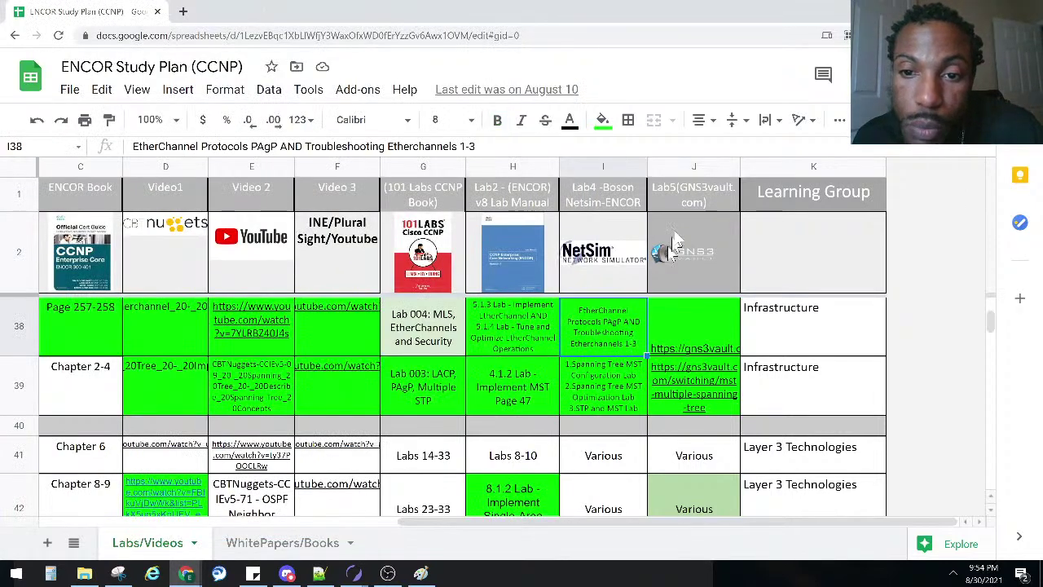
left_click(689, 263)
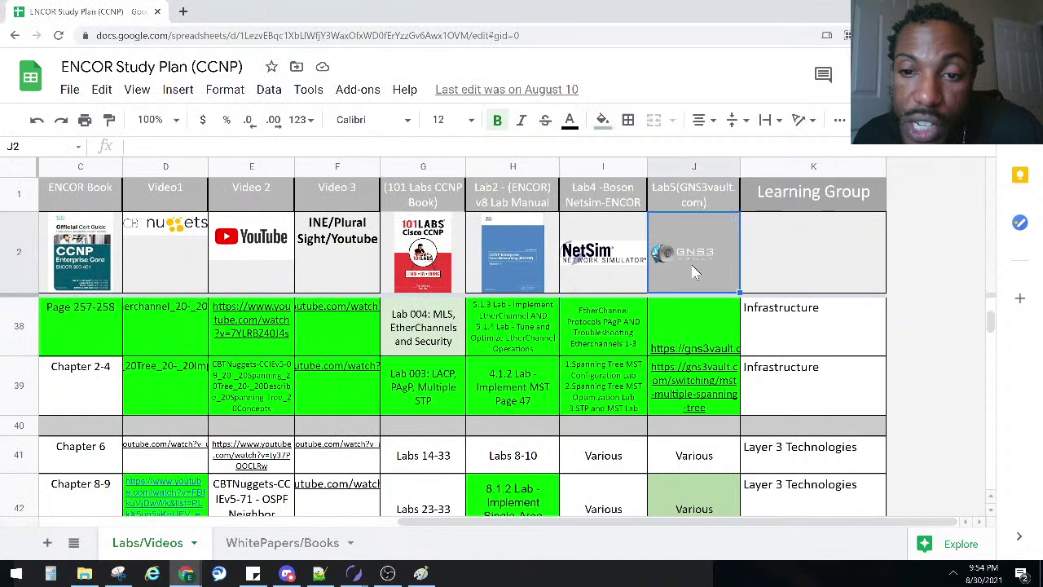
left_click(548, 273)
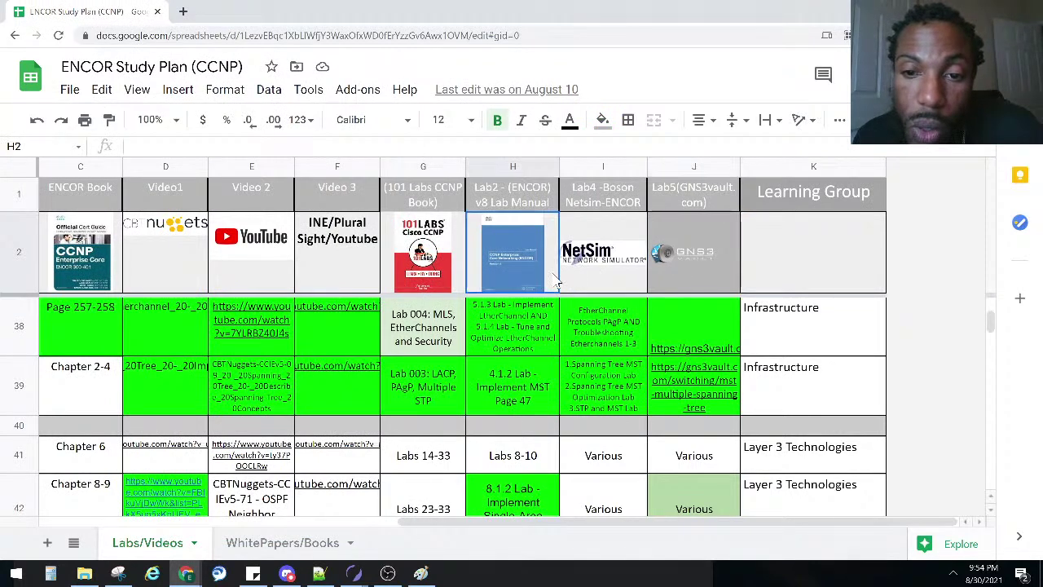
left_click(694, 273)
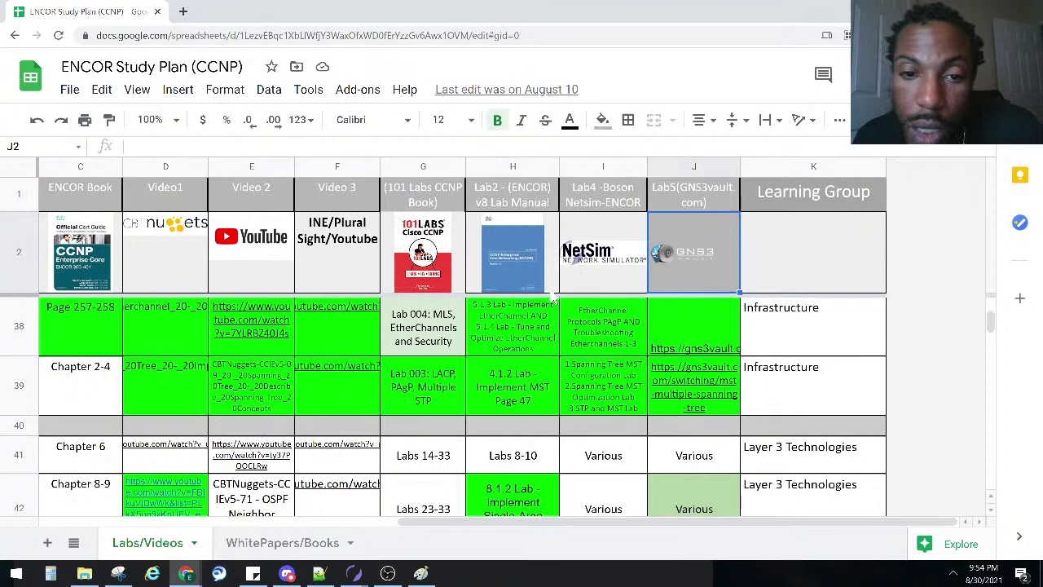
left_click(520, 276)
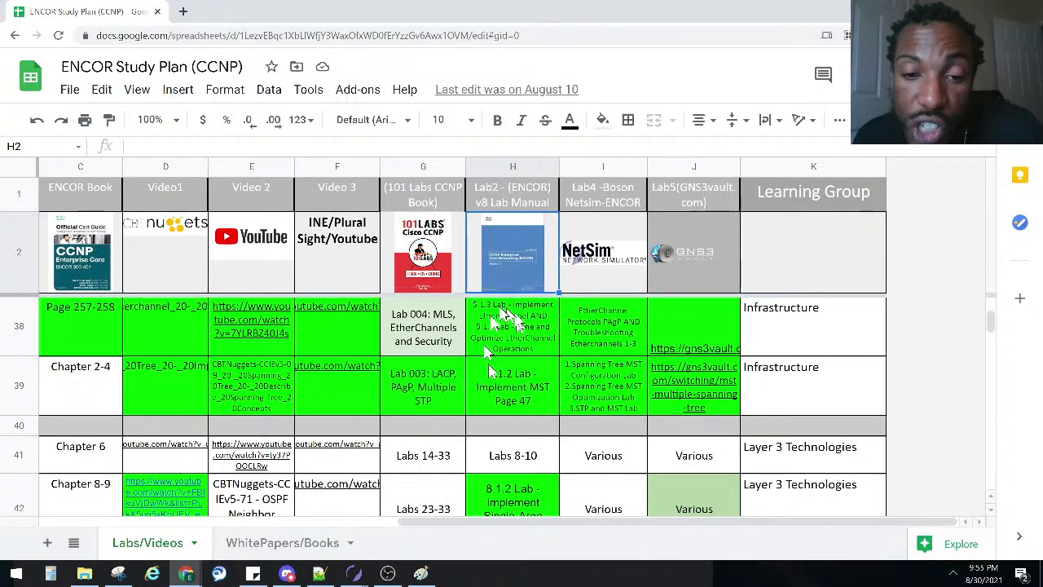
- Examine the v8 Lab Manual entries for Layer 3 Technologies, Labs 8-10 and 8.1.2 Lab - Implement Single-Area OSPFv2
left_click(513, 456)
scroll(522, 468, "down", 3)
scroll(522, 470, "up", 3)
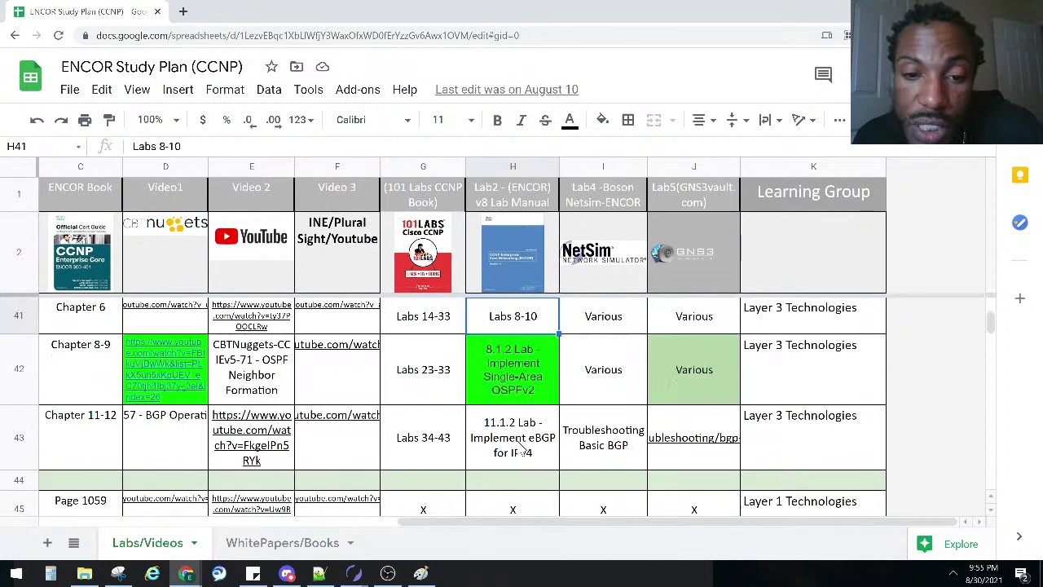
left_click(522, 493)
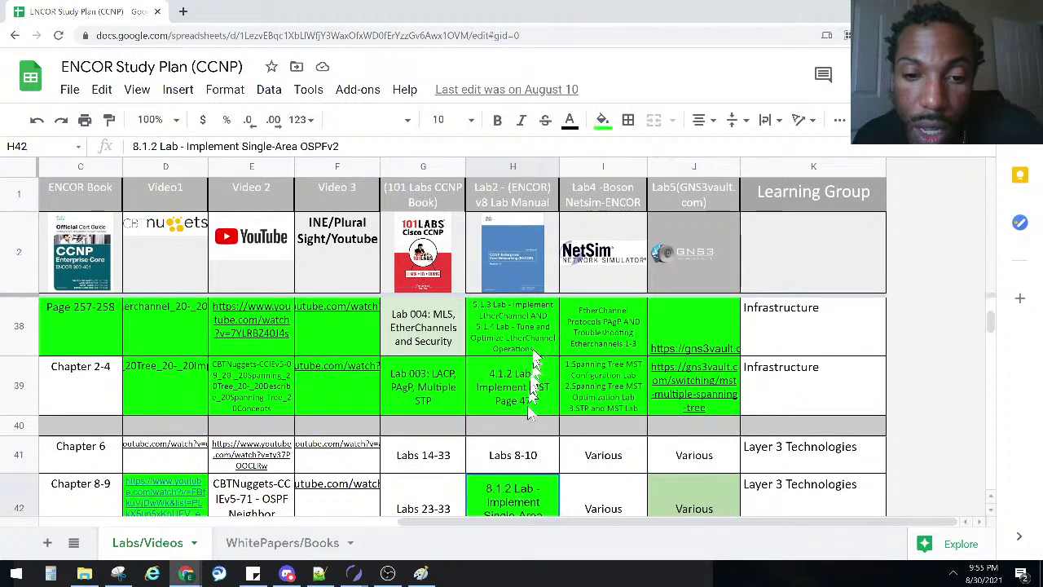
left_click(505, 254)
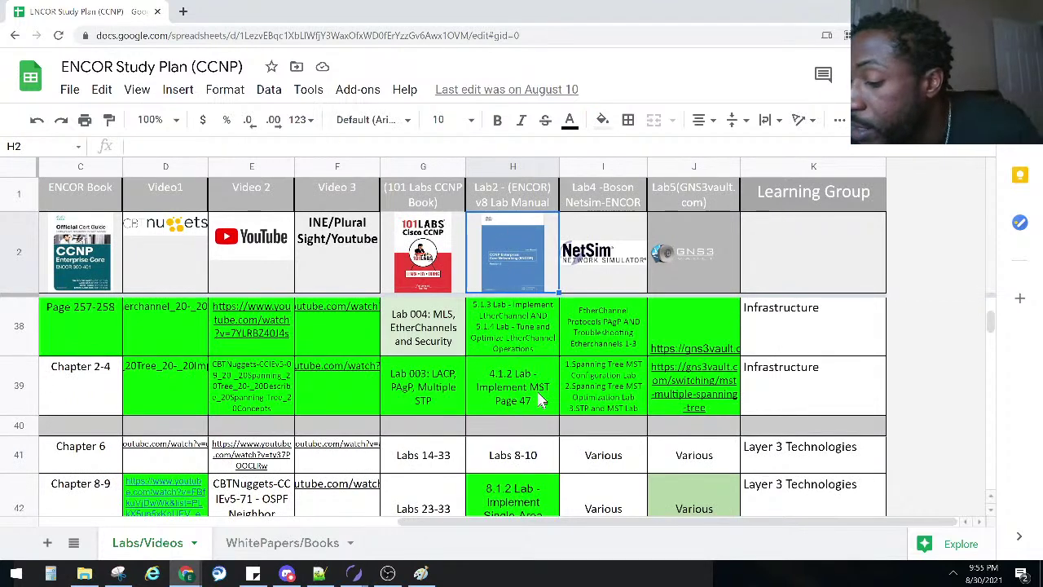